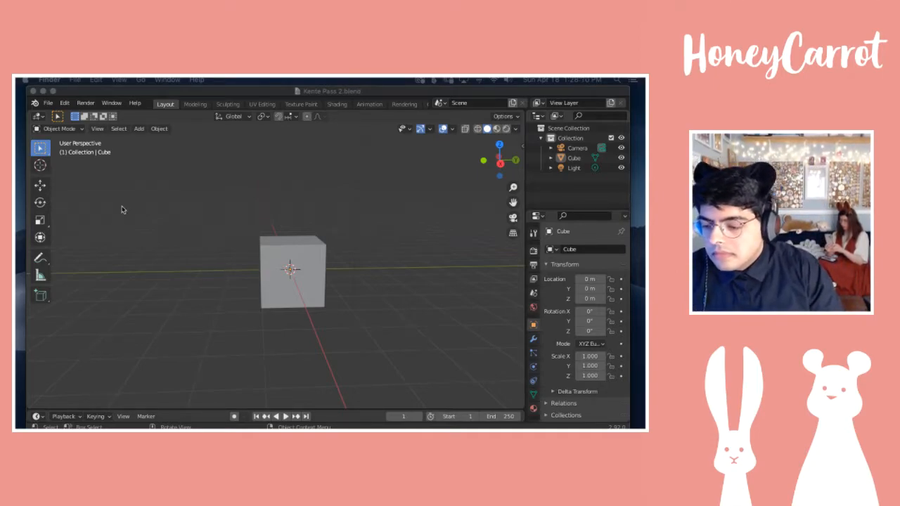
click(161, 95)
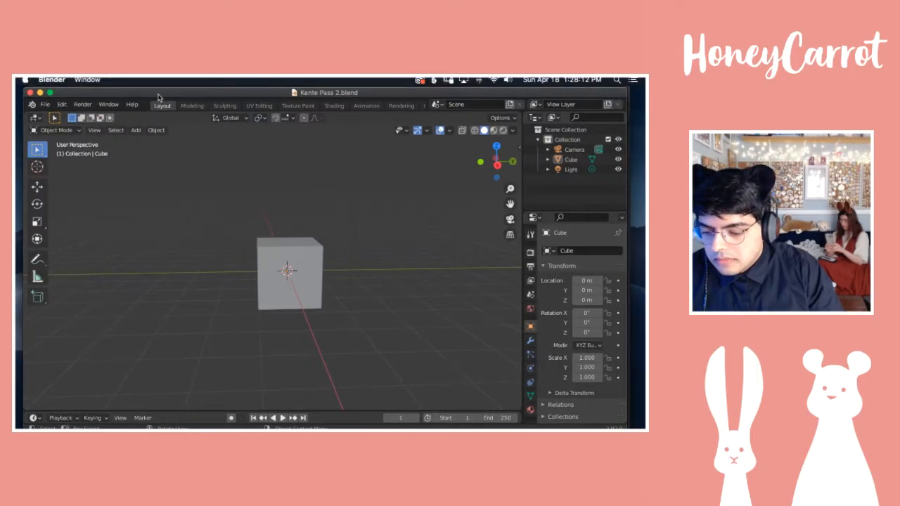
drag(161, 95, 160, 96)
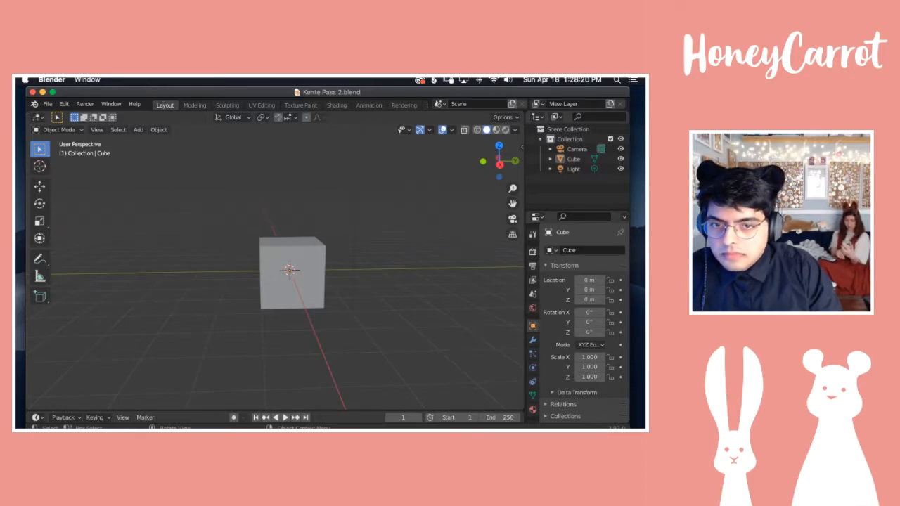
key(super+Tab)
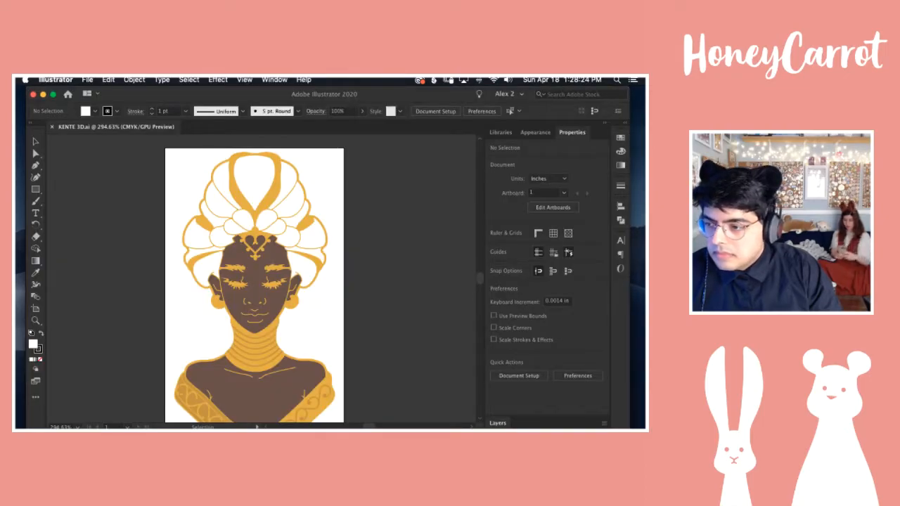
key(super+Tab)
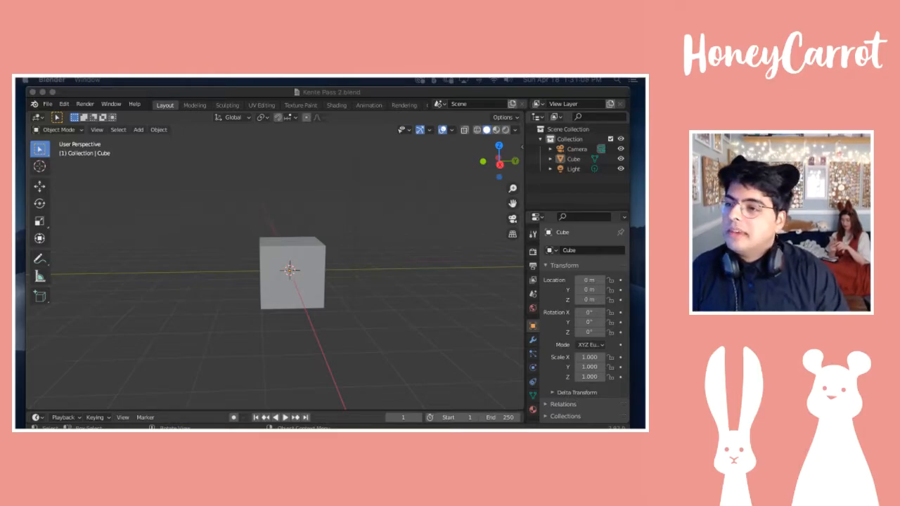
key(super+Tab)
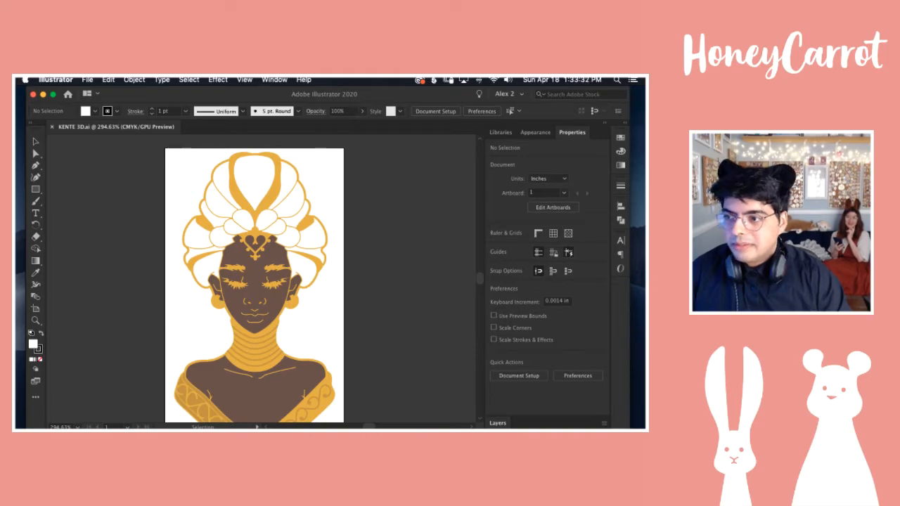
key(super+Tab)
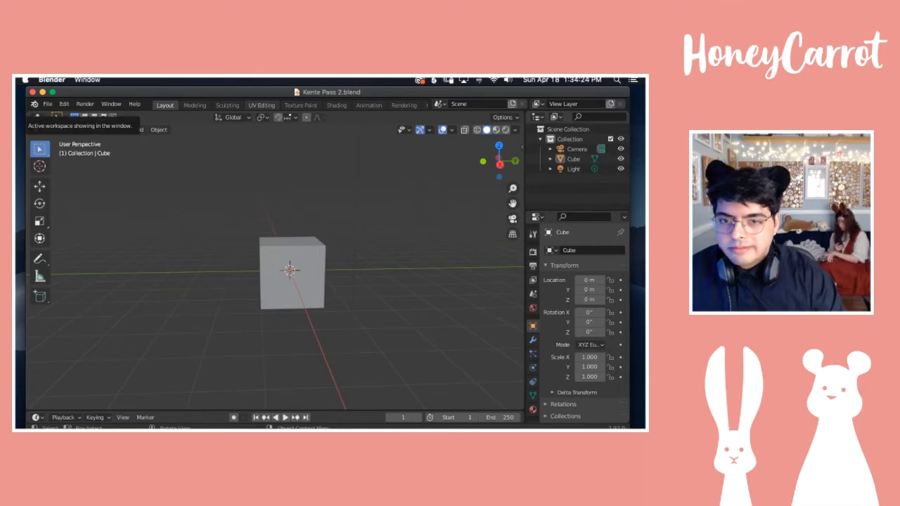
Step: Switch to the KENTE 3D.ai artwork in Illustrator and show its list of layers
key(super+Tab)
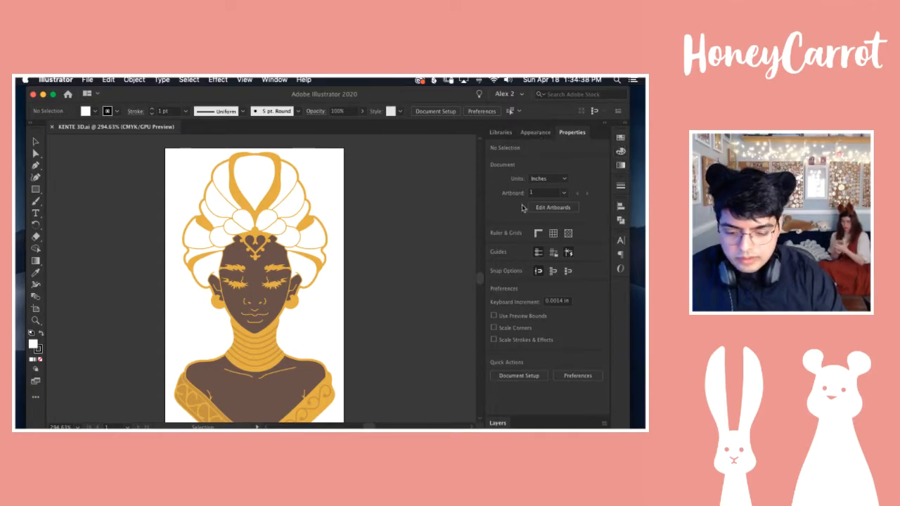
click(499, 423)
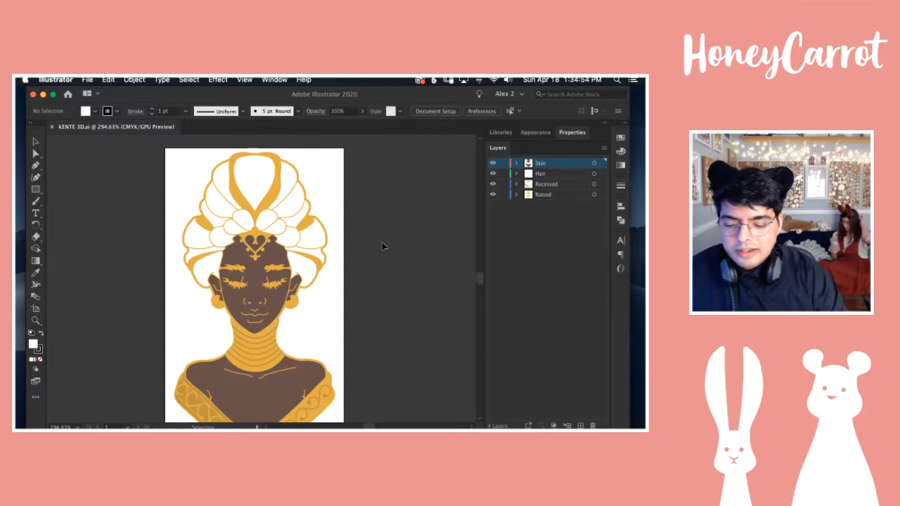
Step: Examine the Skin and Hair layers by hiding and reshowing Skin and selecting a white shape in the headdress
click(551, 174)
click(541, 162)
click(493, 163)
click(493, 163)
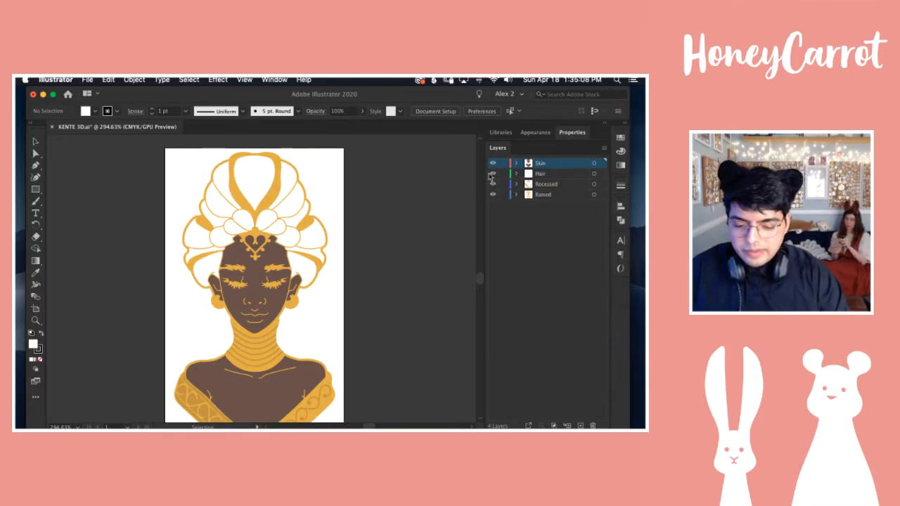
click(287, 178)
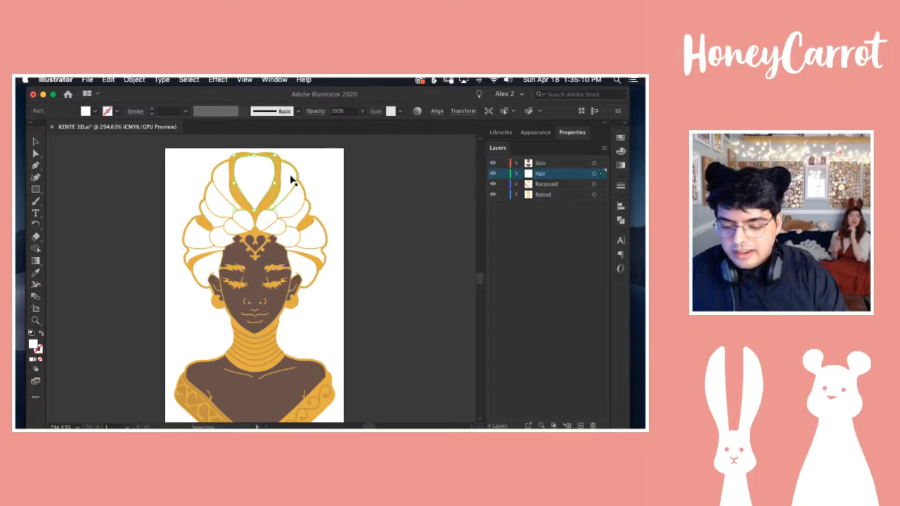
click(422, 219)
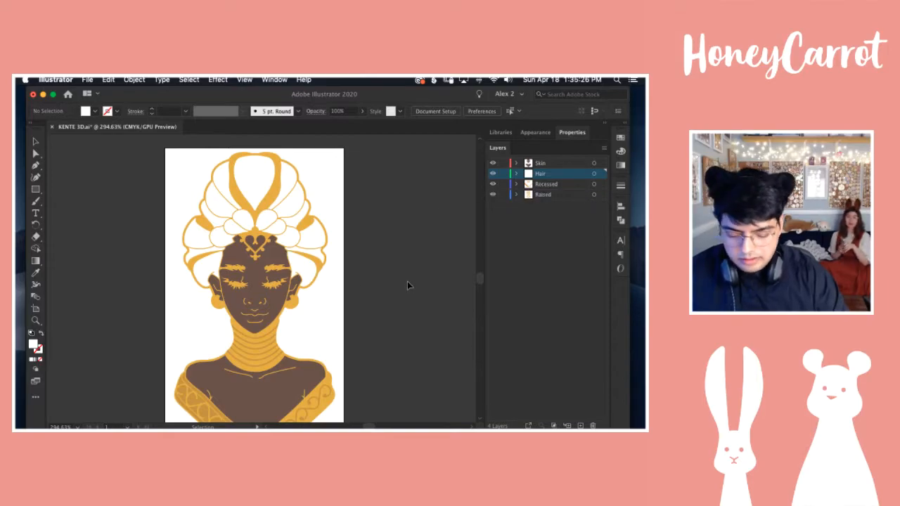
Step: Inspect the garment's collar trim by selecting its shapes and looking through the paths in the Recessed layer
scroll(411, 279, down, 2)
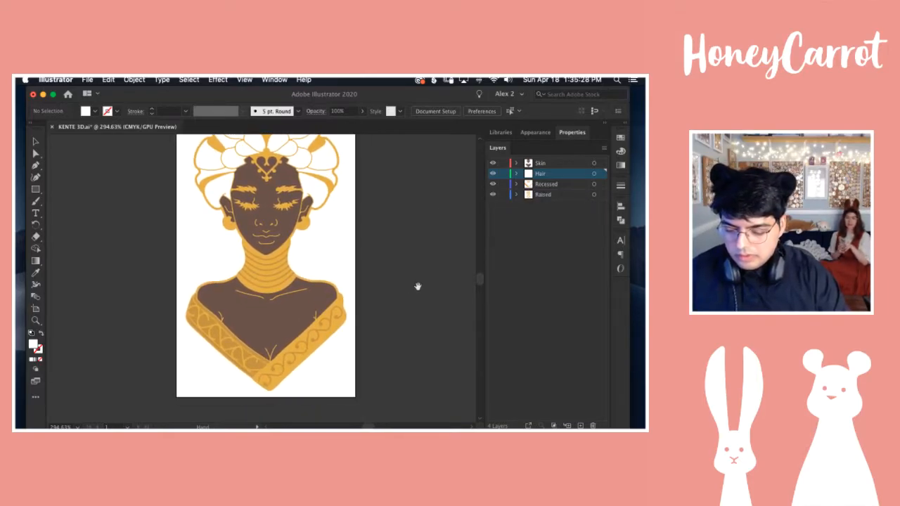
scroll(414, 316, up, 1)
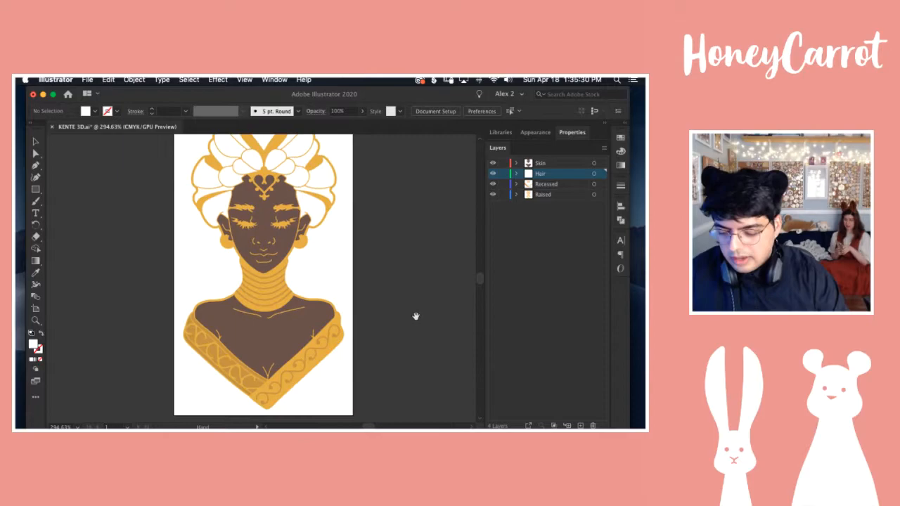
click(199, 341)
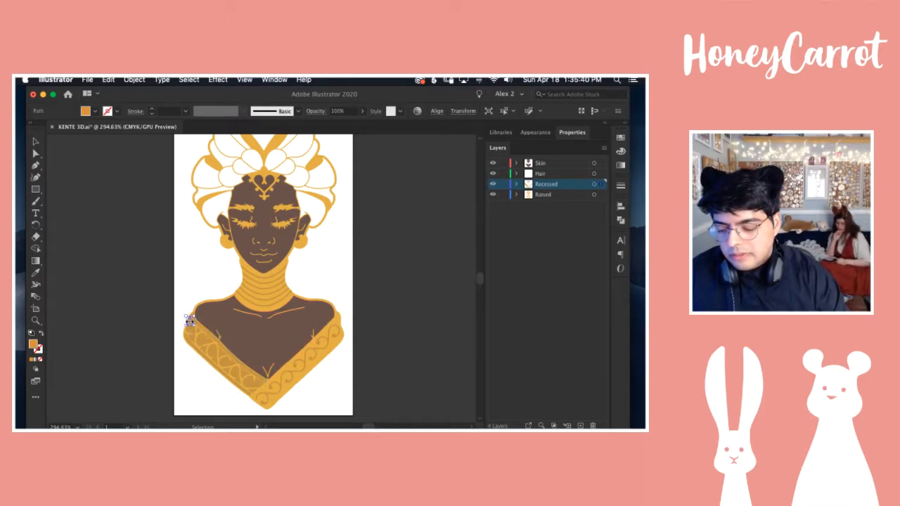
click(204, 333)
click(205, 333)
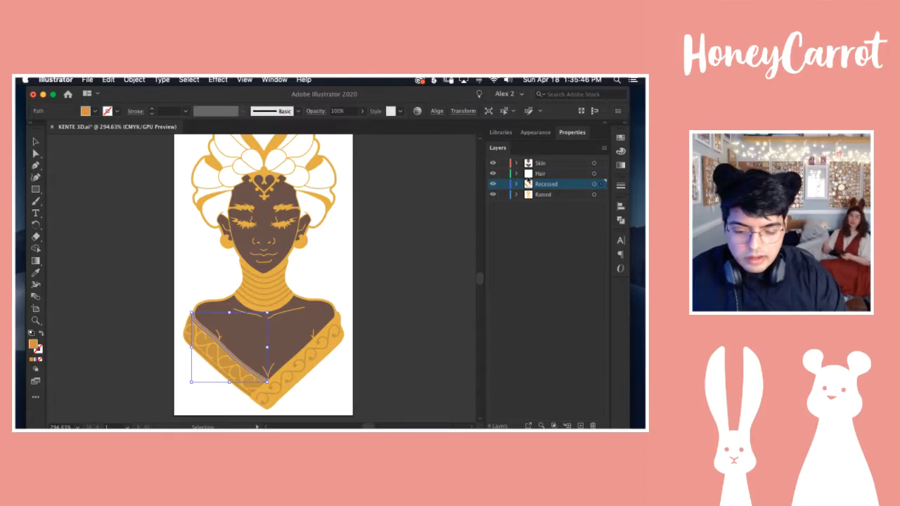
click(517, 184)
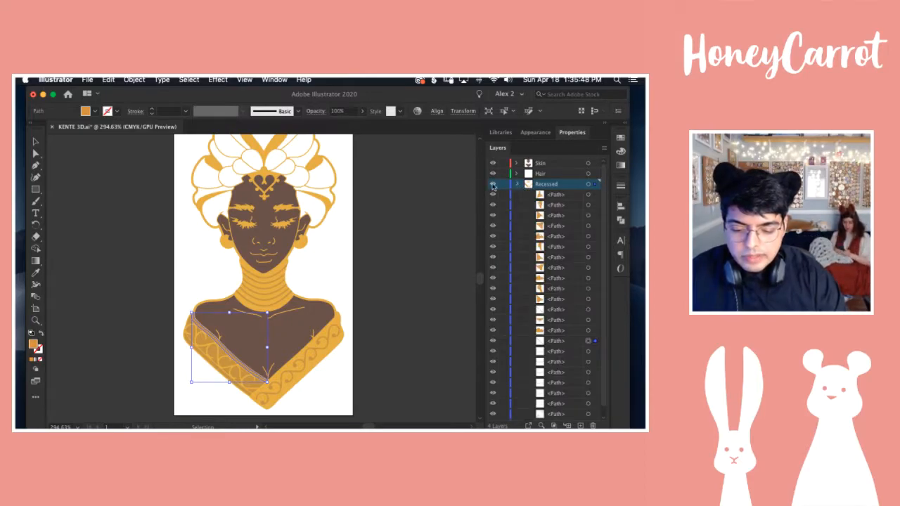
click(516, 183)
Step: Hide the Recessed and Raised layers and show them again to examine which artwork each one holds
click(493, 184)
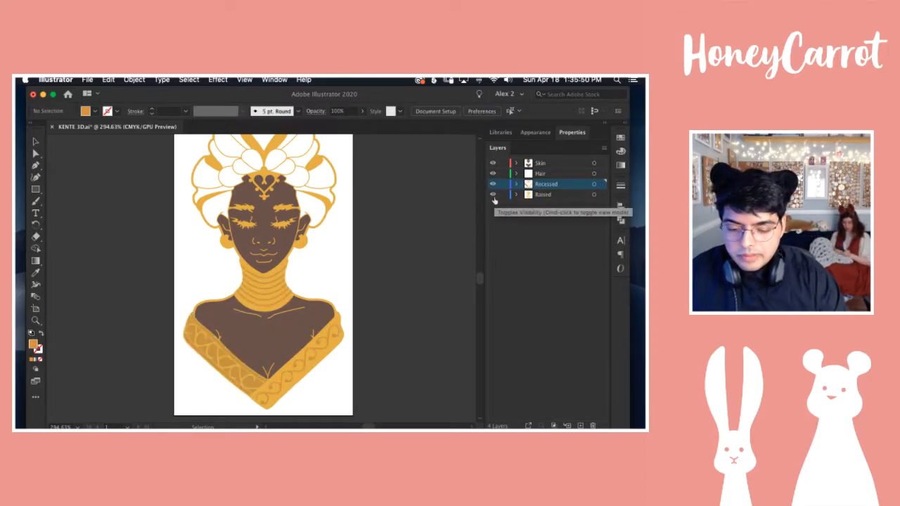
click(493, 194)
click(492, 183)
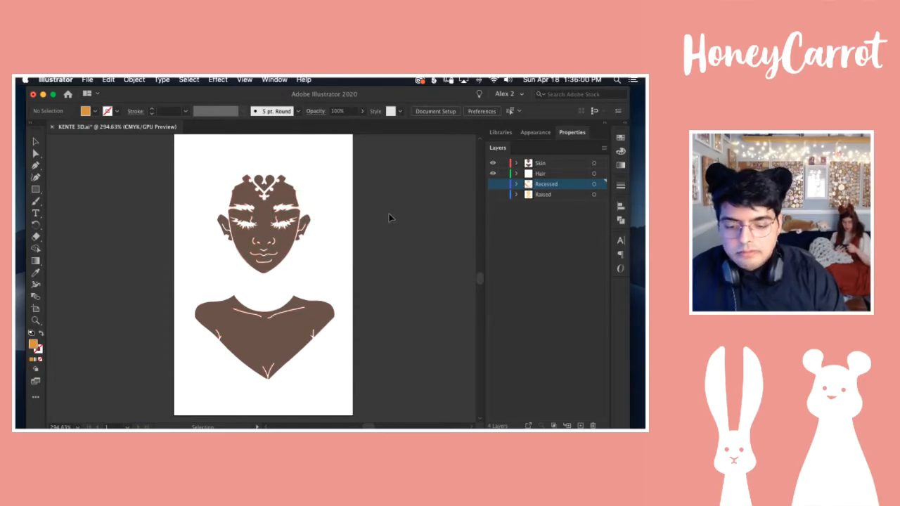
click(493, 185)
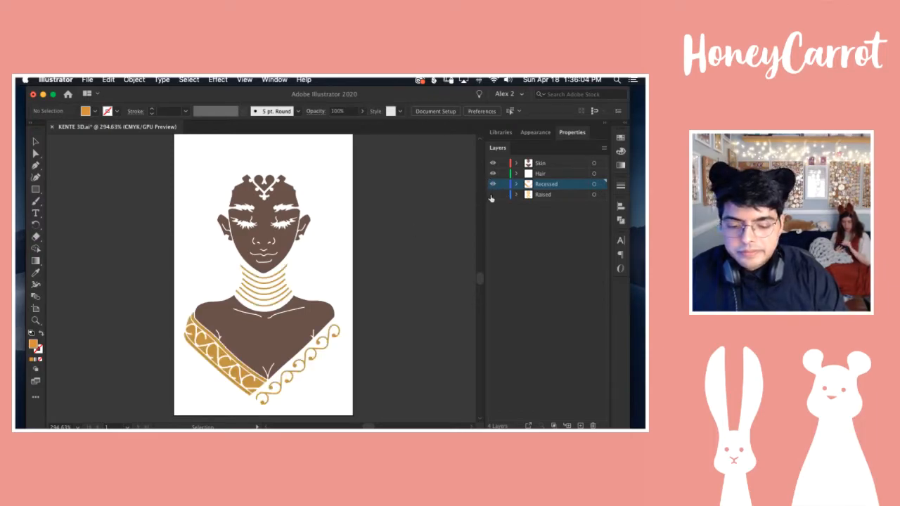
click(493, 194)
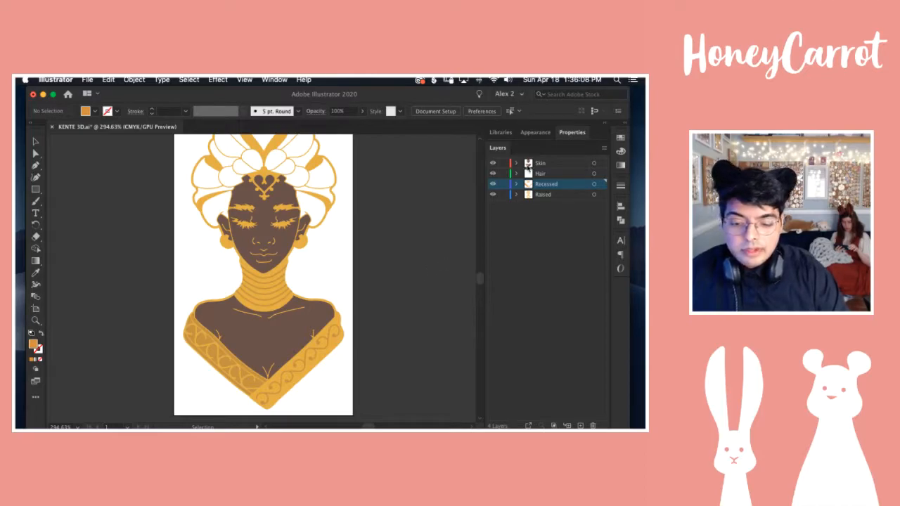
click(552, 175)
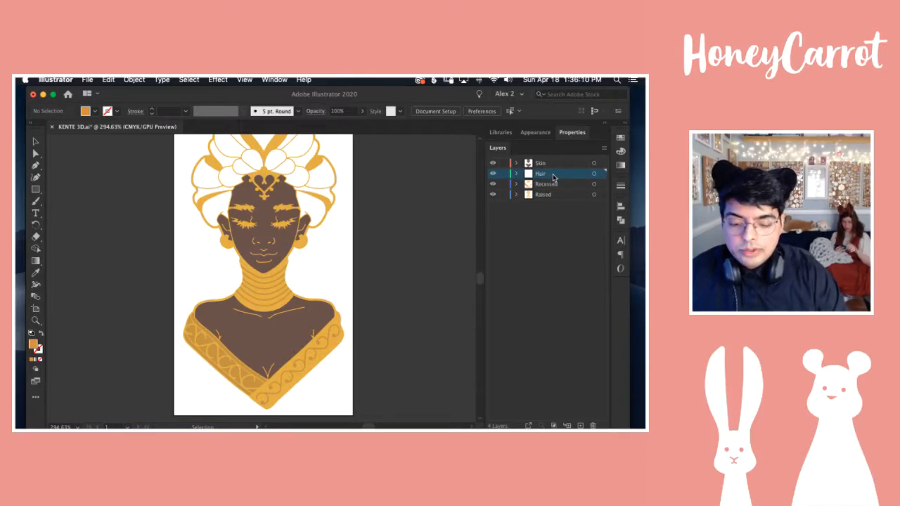
click(552, 168)
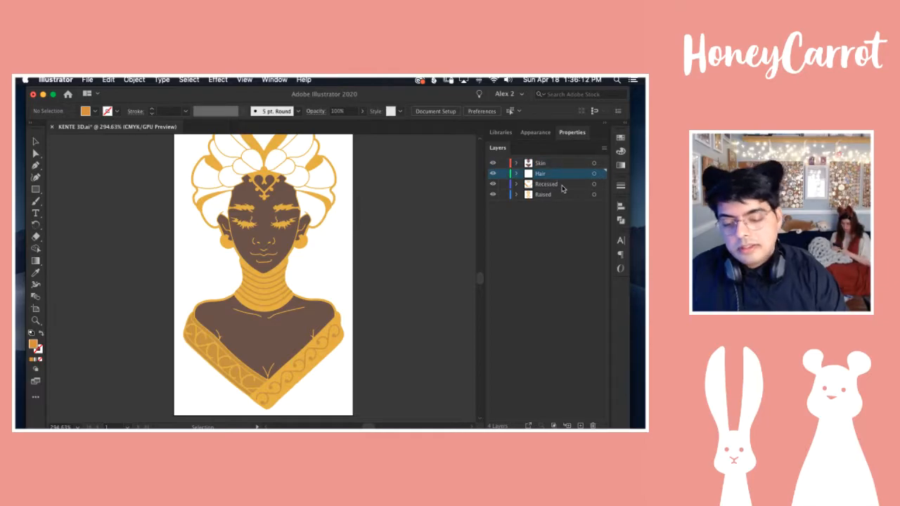
click(562, 184)
click(560, 195)
click(563, 185)
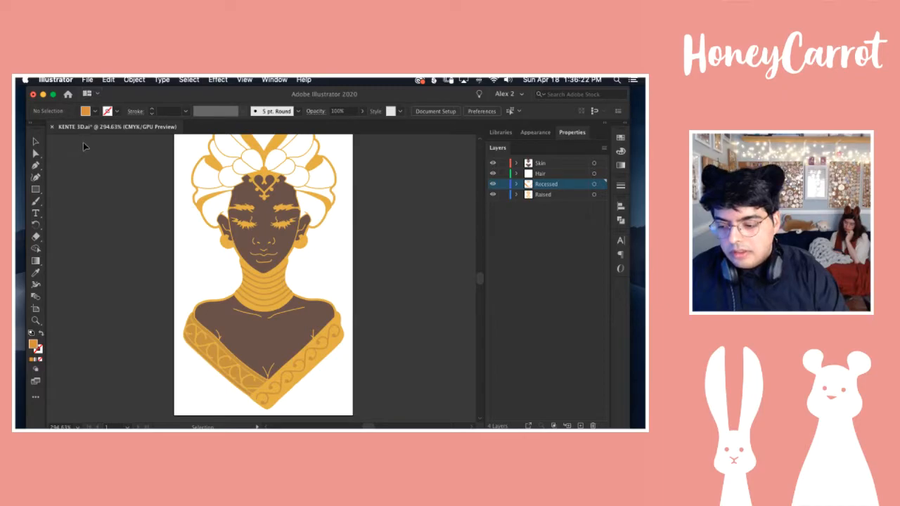
click(562, 174)
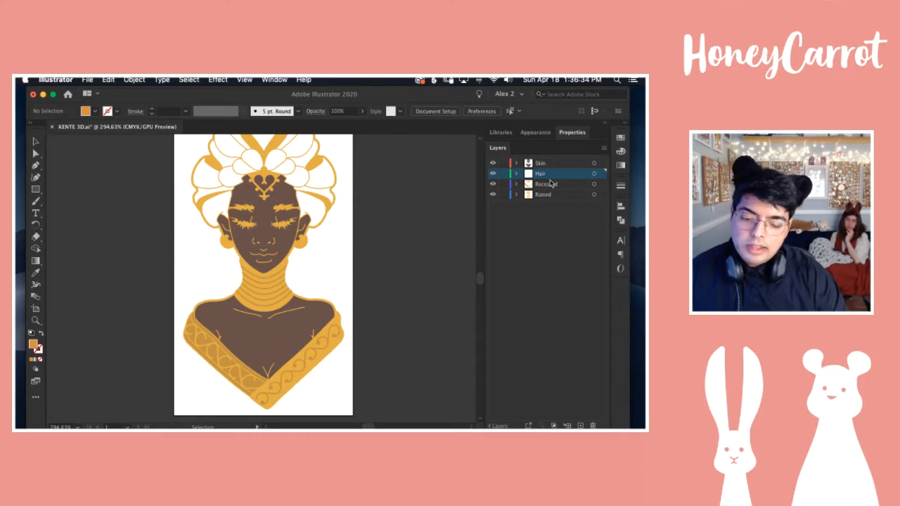
key(space)
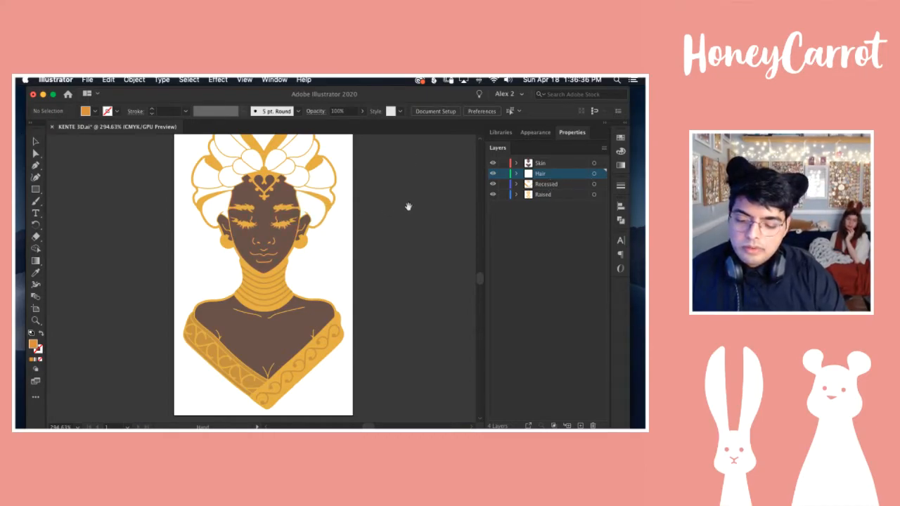
drag(408, 207, 413, 237)
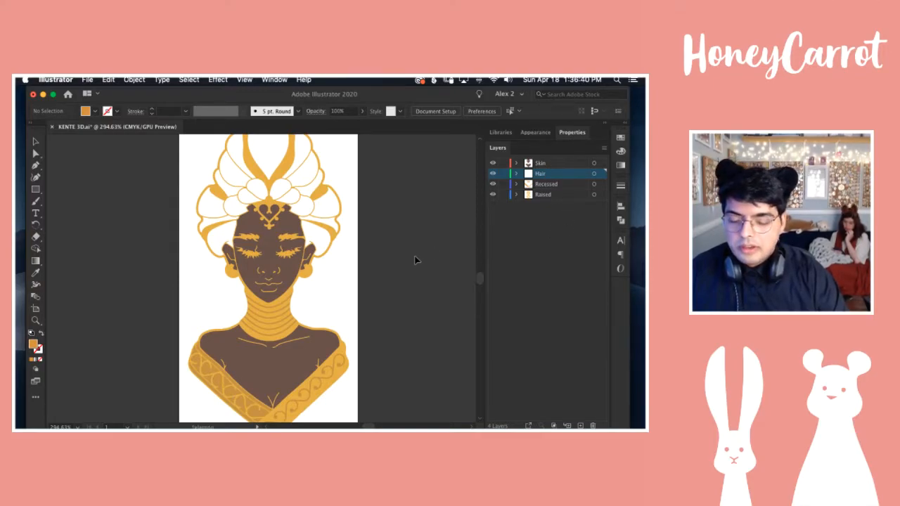
key(space)
drag(401, 237, 396, 185)
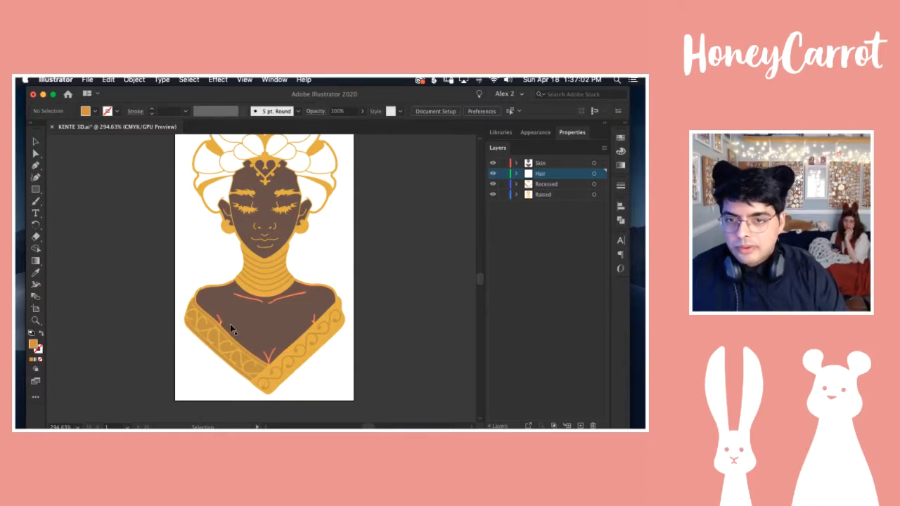
scroll(178, 211, up, 2)
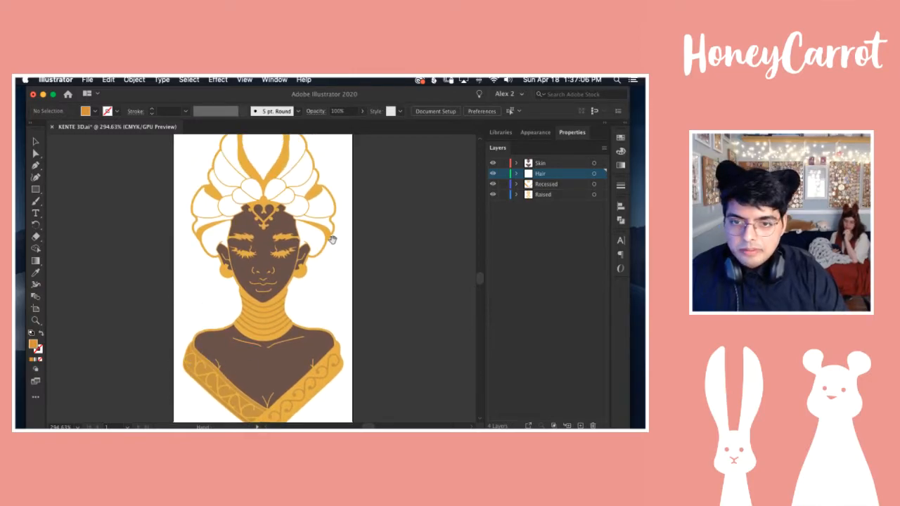
mouse_move(336, 231)
mouse_down()
mouse_move(334, 308)
mouse_move(330, 239)
mouse_up()
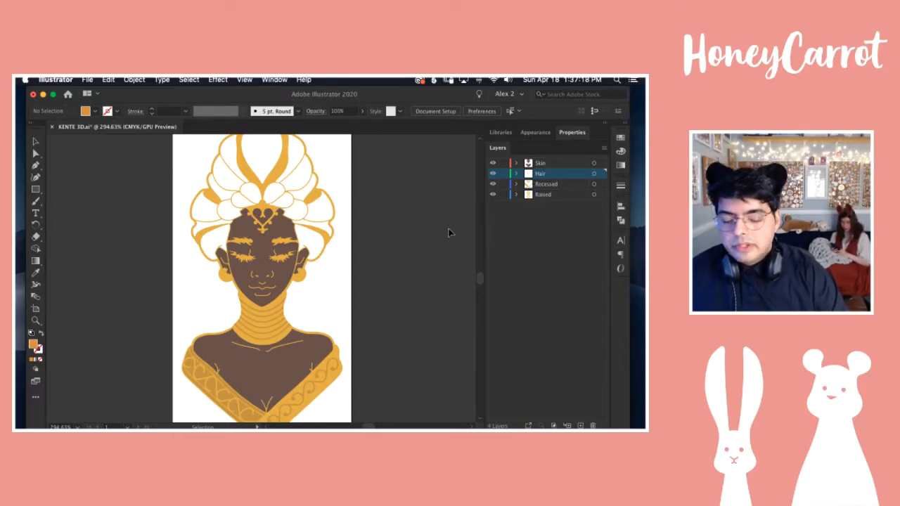
Step: Delete the Hair, Recessed and Raised layers with their artwork, and display the remaining Skin artwork in outline view
click(587, 218)
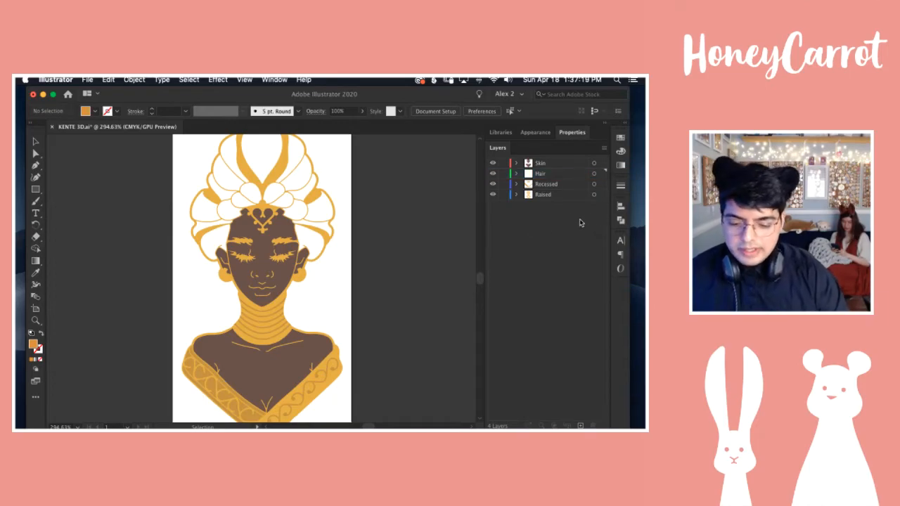
click(568, 175)
shift+click(555, 186)
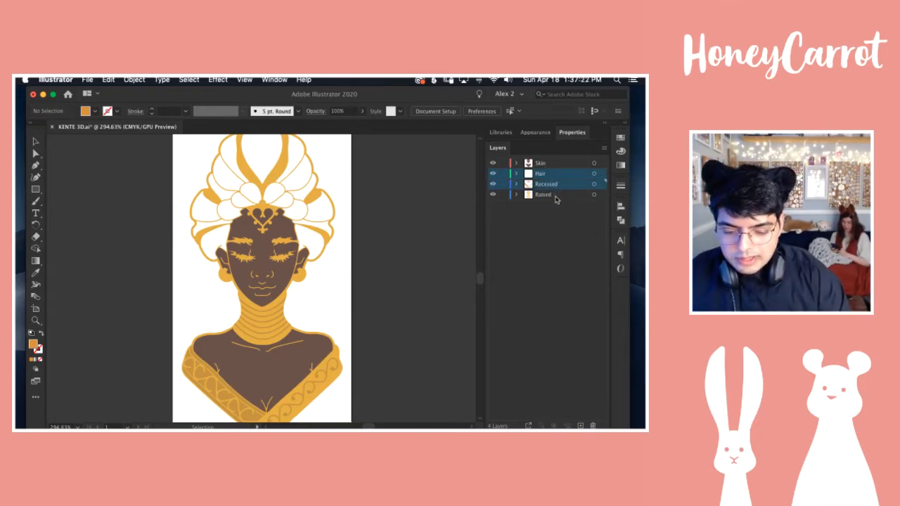
shift+click(555, 195)
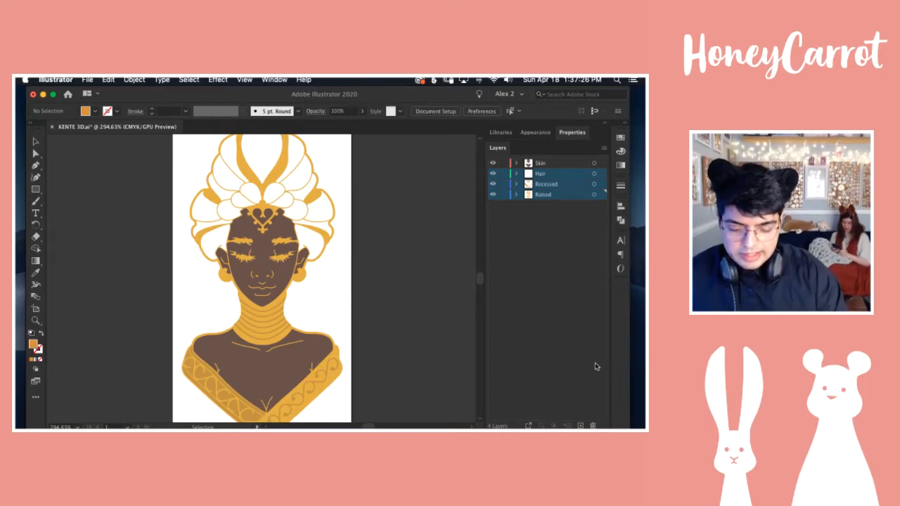
click(593, 426)
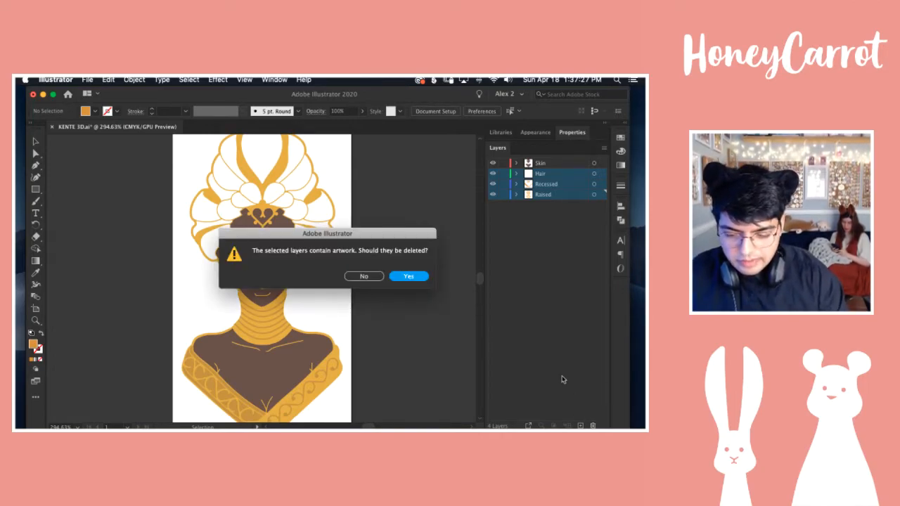
click(416, 278)
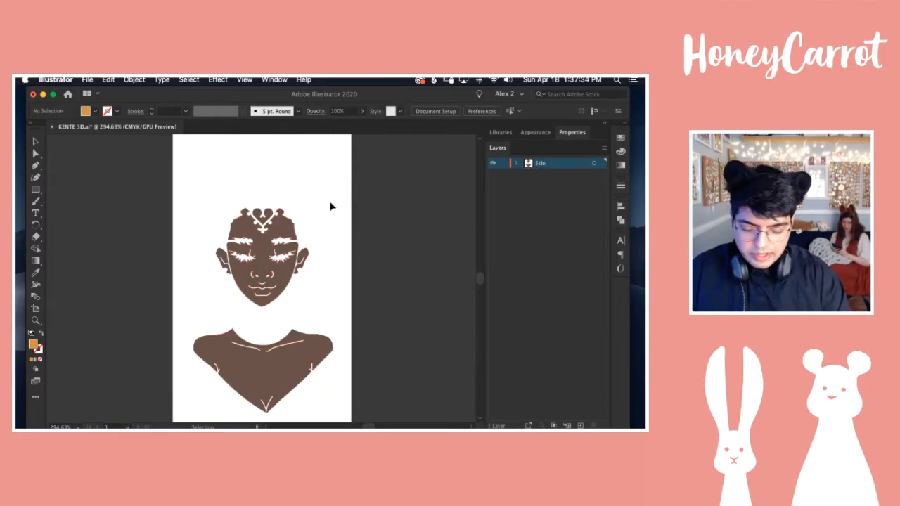
key(super+y)
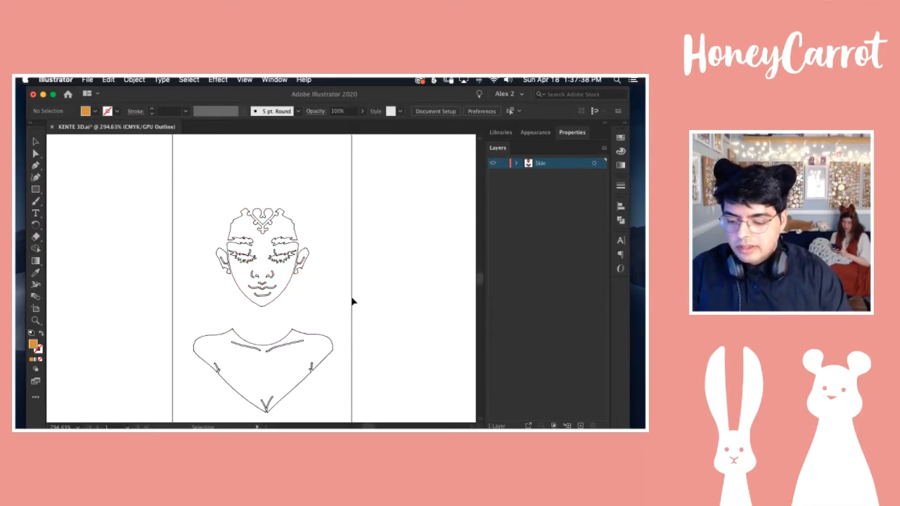
Step: Return the Skin artwork to preview and create a folder named SVG inside Kente Blender Pass 2 while saving under a new name
key(super+y)
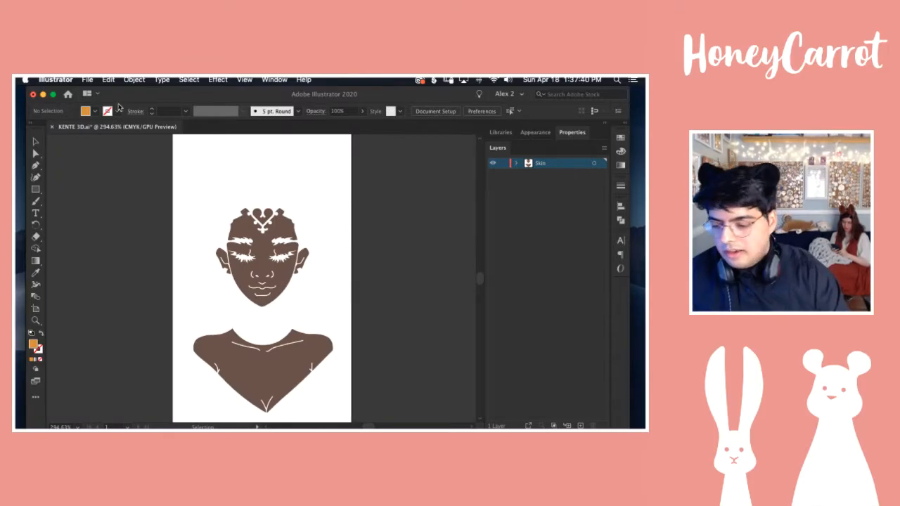
click(86, 81)
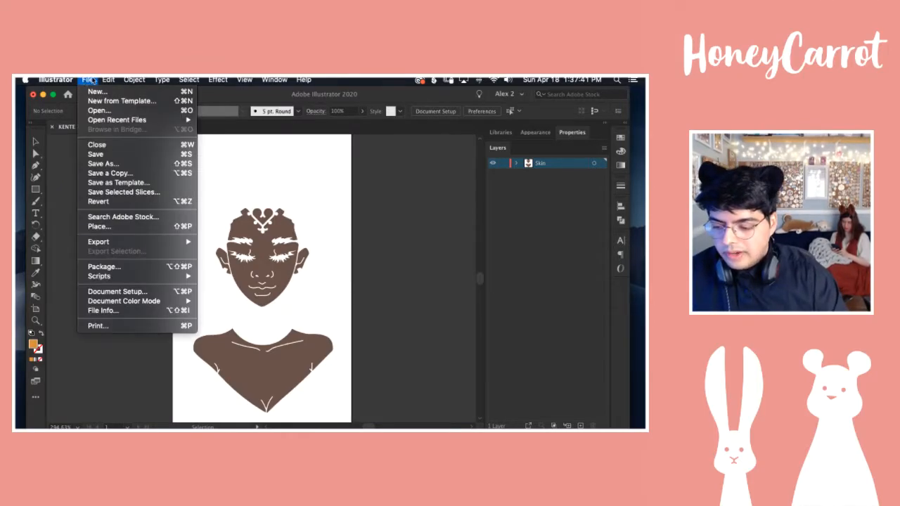
click(122, 166)
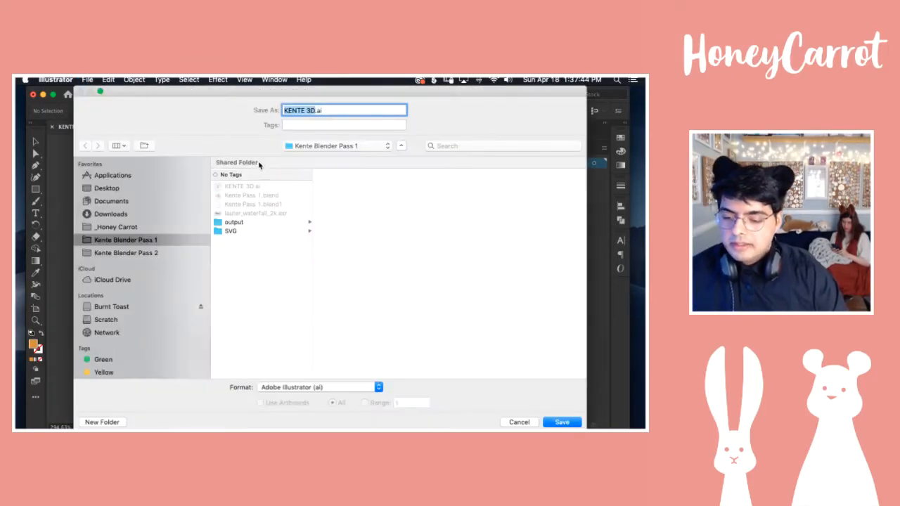
click(140, 254)
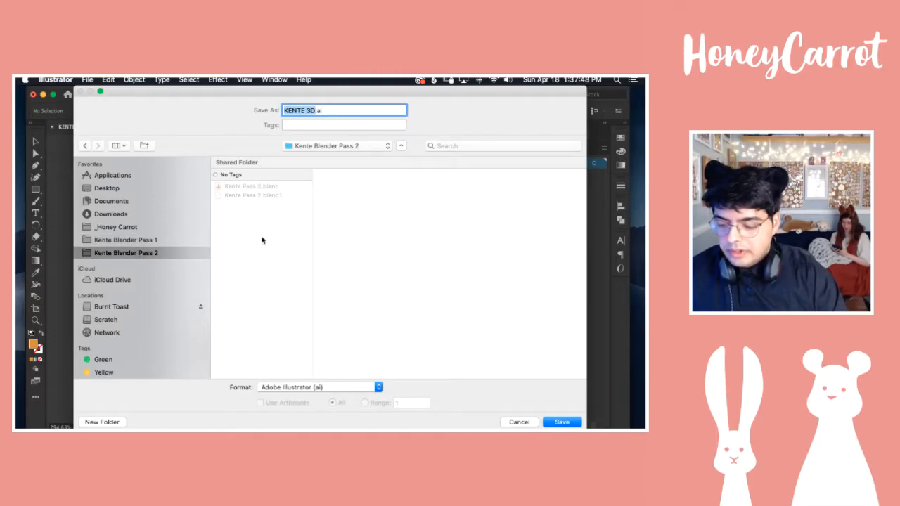
click(152, 241)
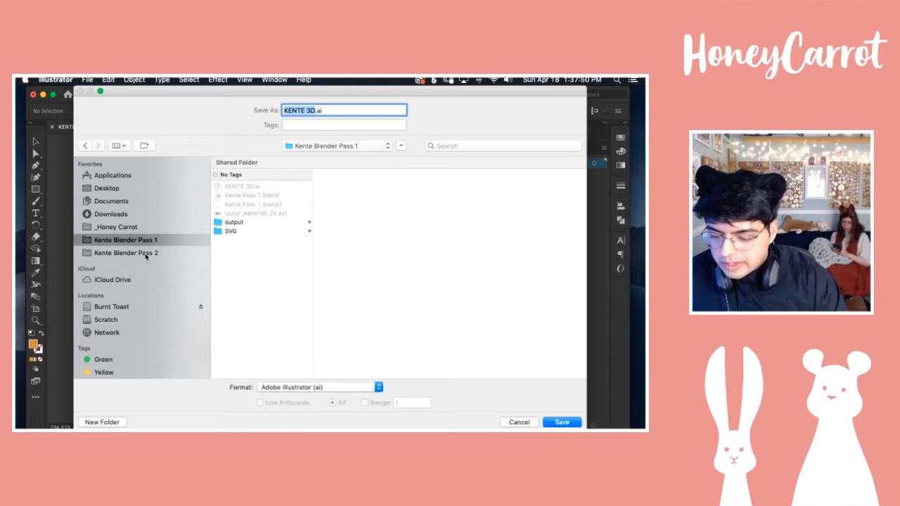
click(148, 253)
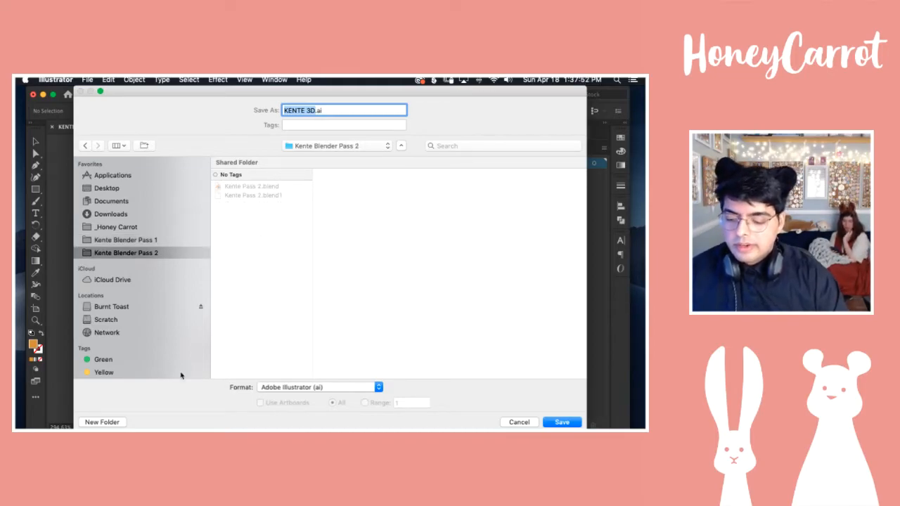
click(105, 422)
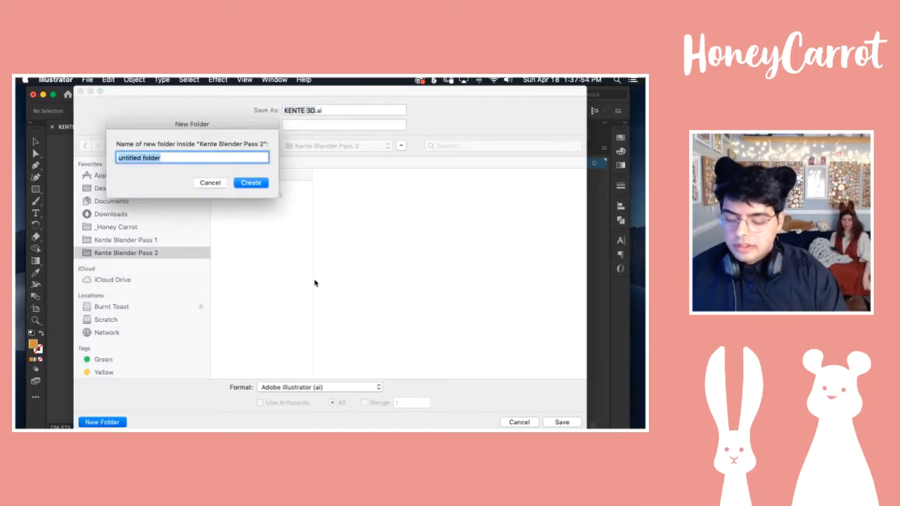
text(SVG)
key(Return)
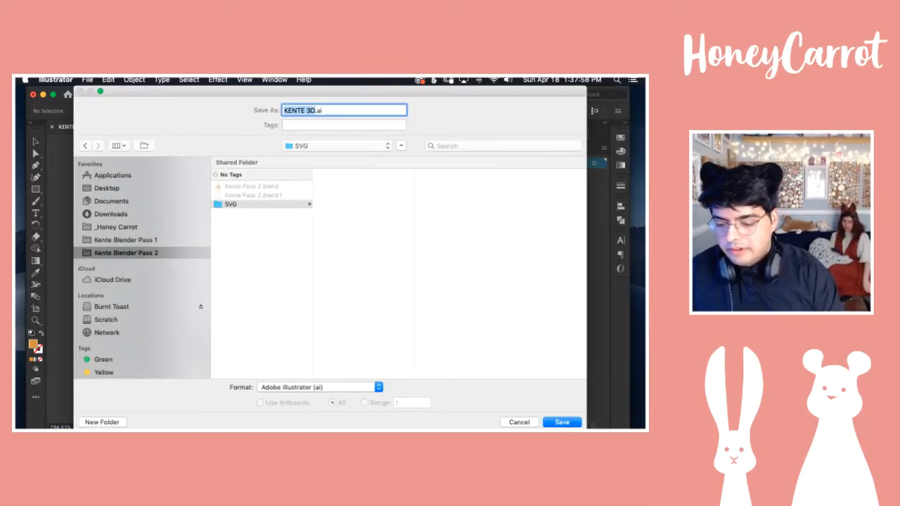
Step: Save the Skin artwork in SVG format as KENTE 3D_Skin.svg, accepting the SVG 1.1 profile and existing export options
click(313, 387)
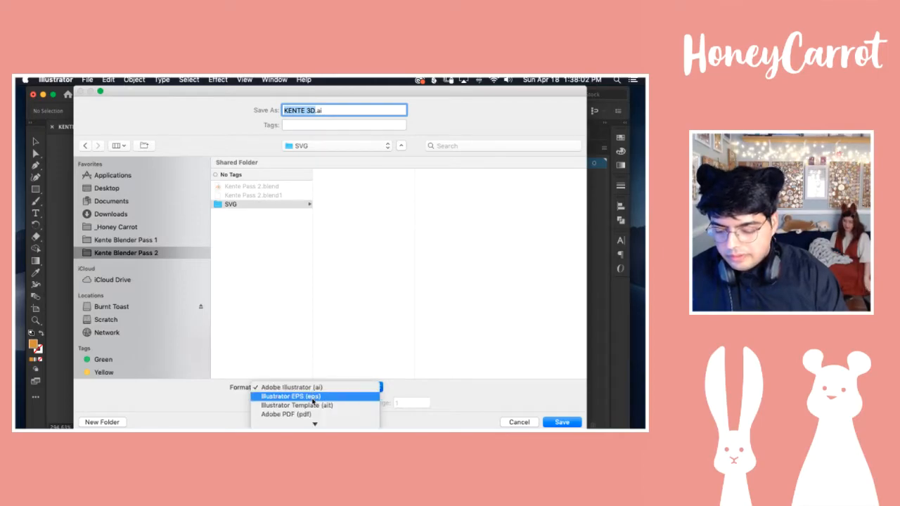
mouse_move(304, 423)
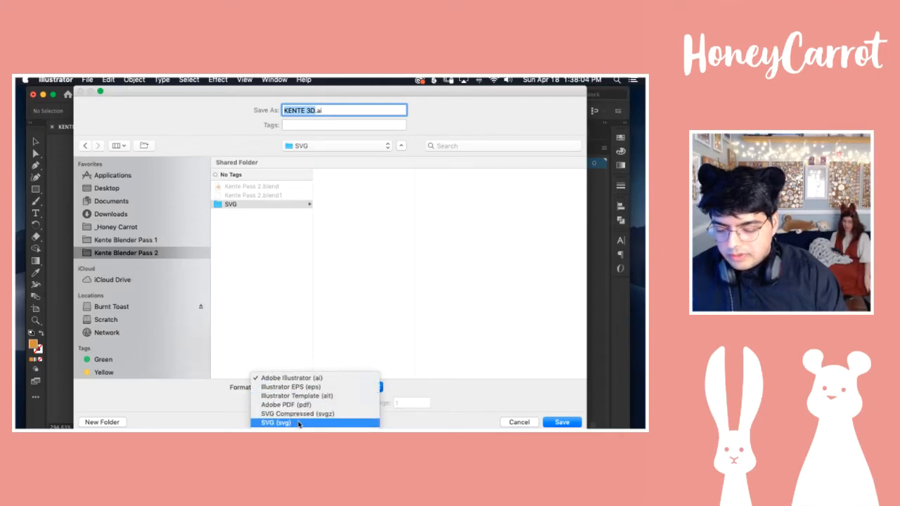
click(299, 422)
click(315, 110)
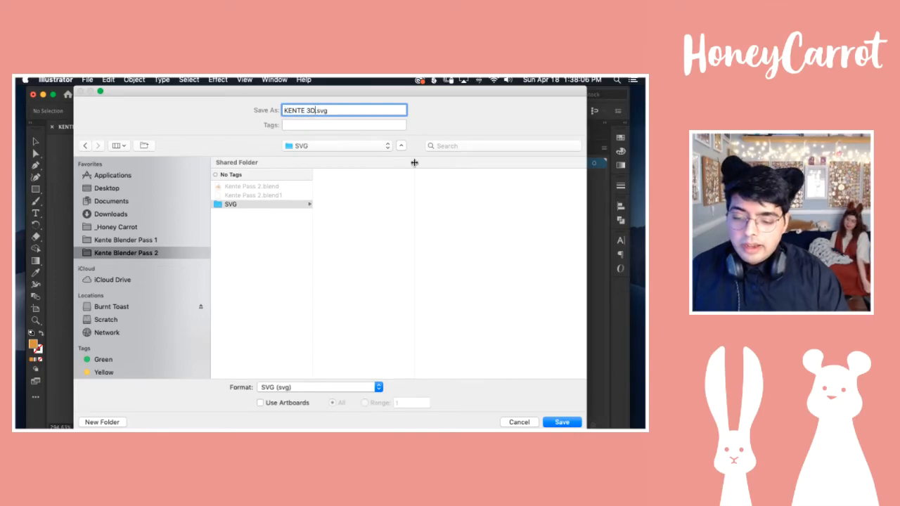
text(_SK)
key(BackSpace)
key(BackSpace)
text(Skin)
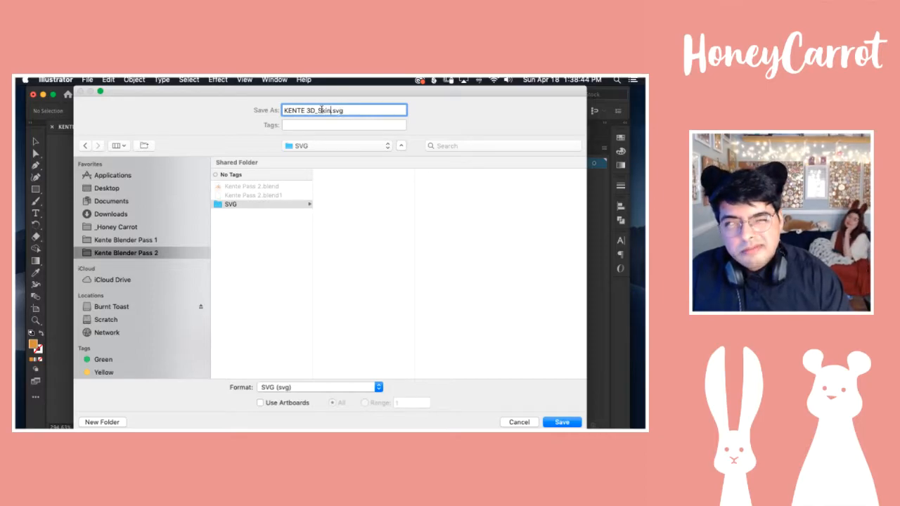
click(562, 422)
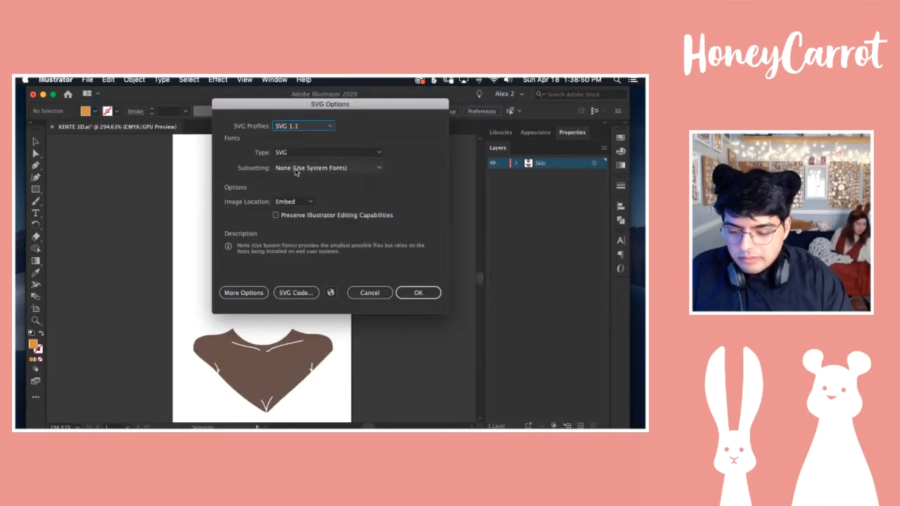
click(427, 292)
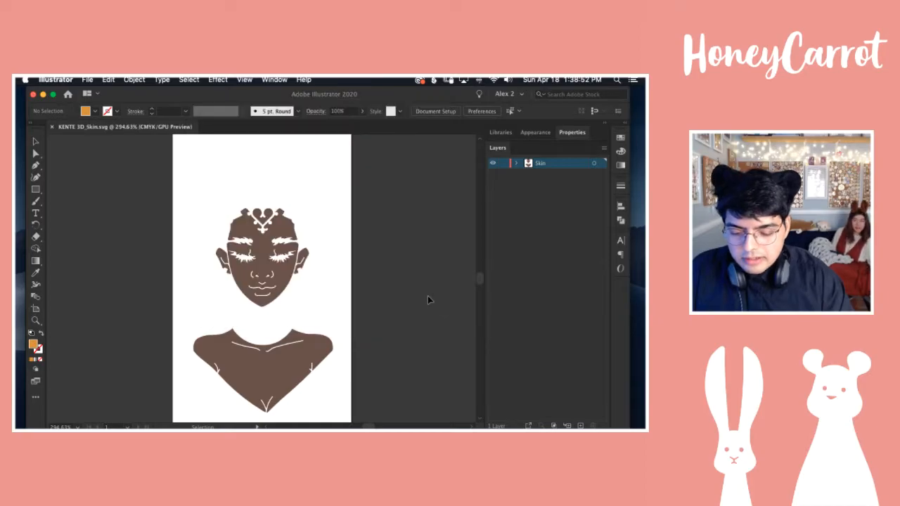
Step: Undo the layer deletion, and delete the Skin, Recessed and Raised layers instead so that only the Hair artwork is kept
click(526, 220)
key(super+z)
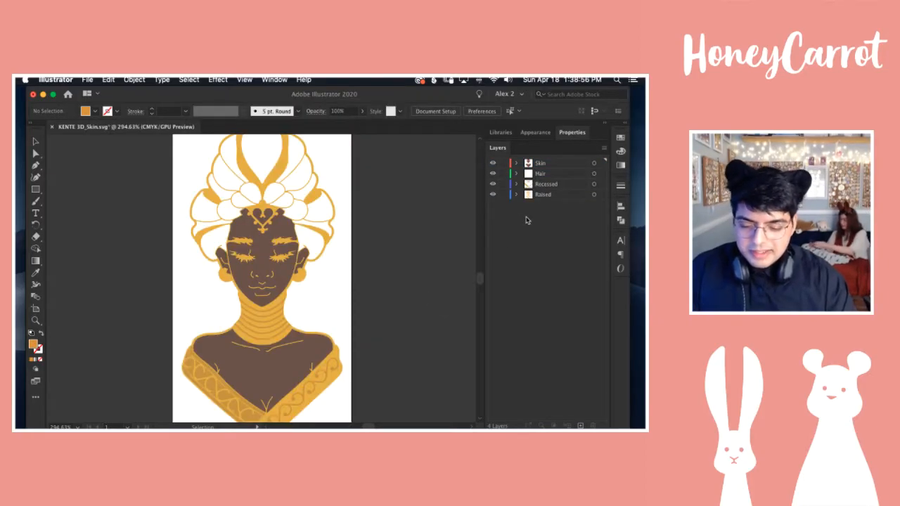
click(543, 184)
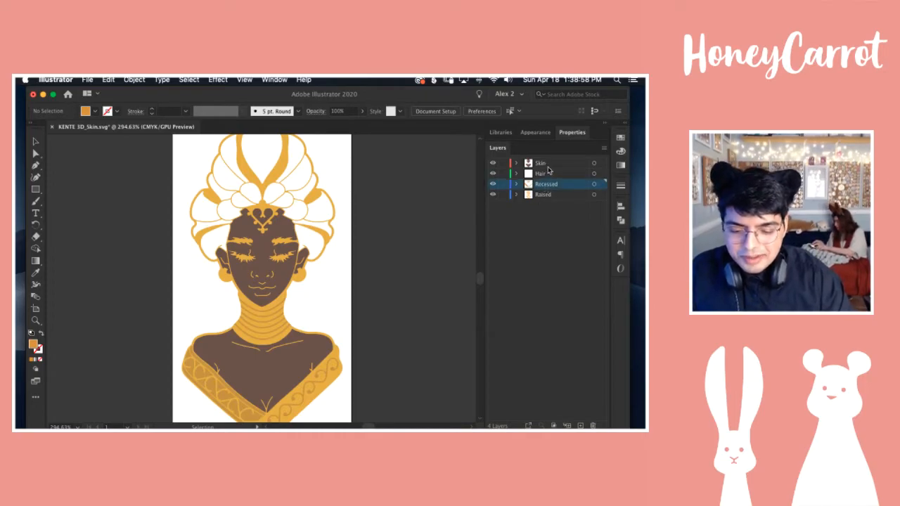
shift+click(549, 166)
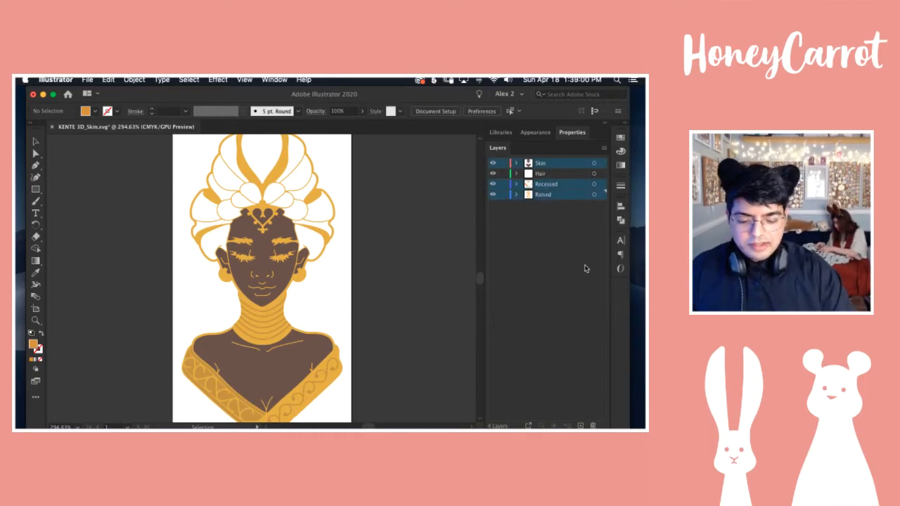
click(593, 426)
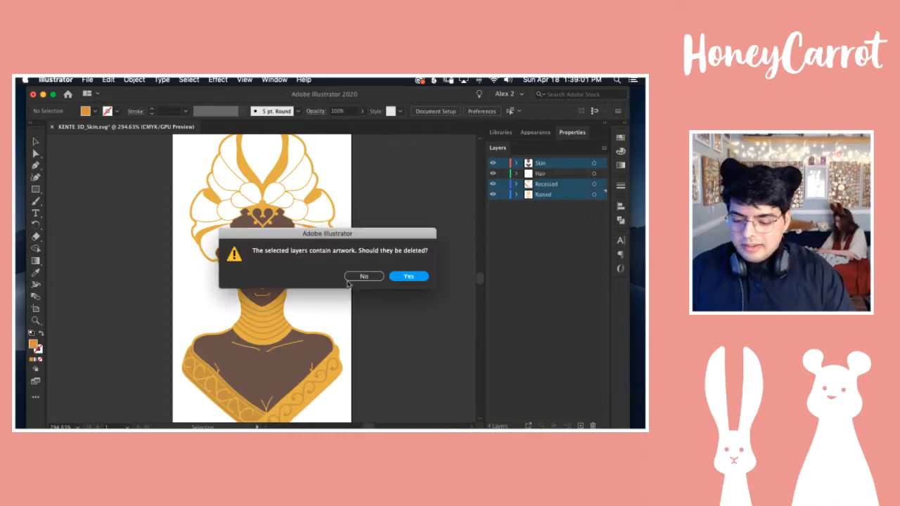
click(408, 274)
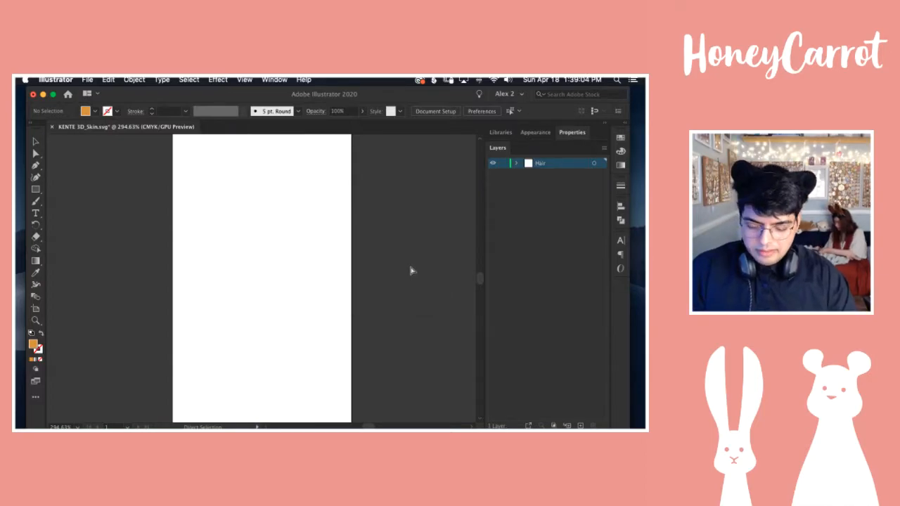
key(super+y)
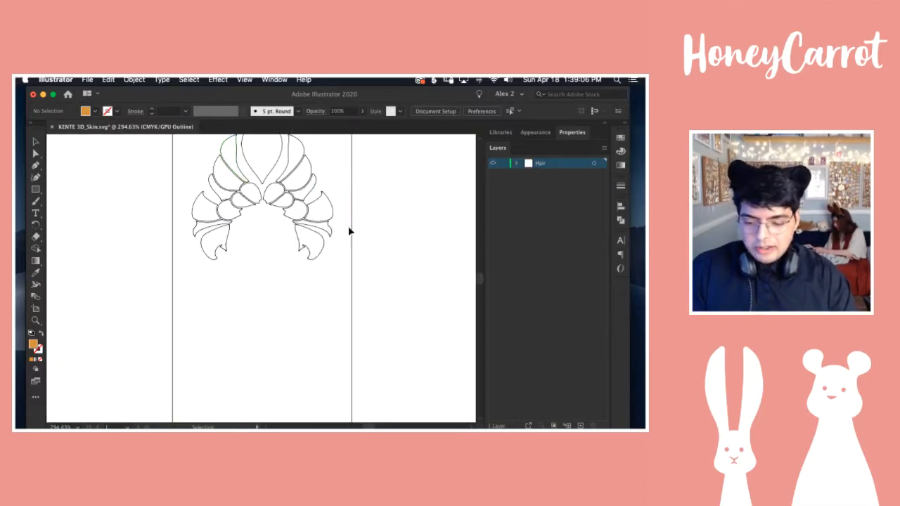
key(super+y)
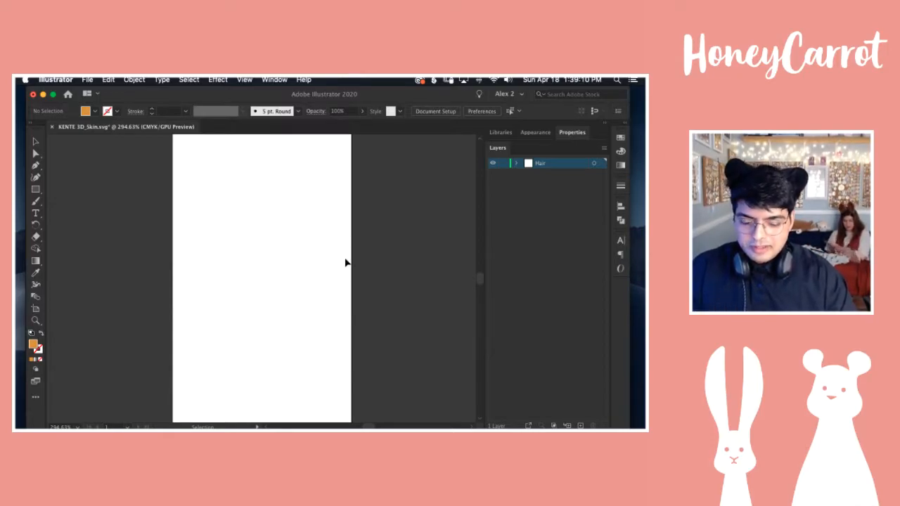
key(super+y)
key(super+y)
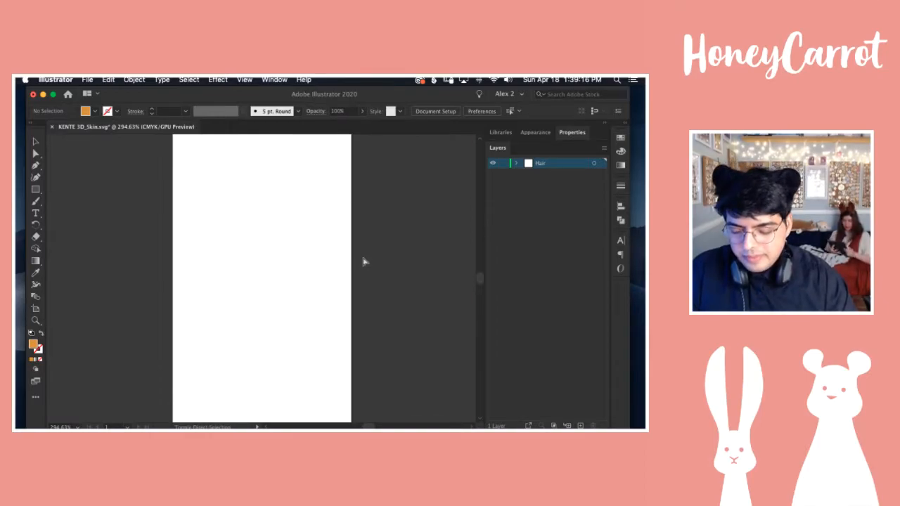
Step: Save the isolated Hair artwork in the SVG folder as KENTE 3D_Hair.svg, accepting the existing SVG options
key(super+shift+s)
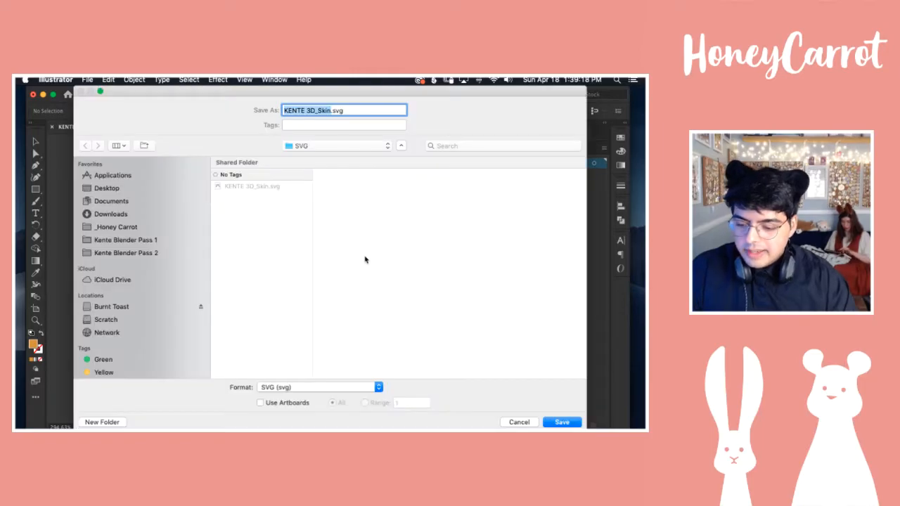
click(331, 110)
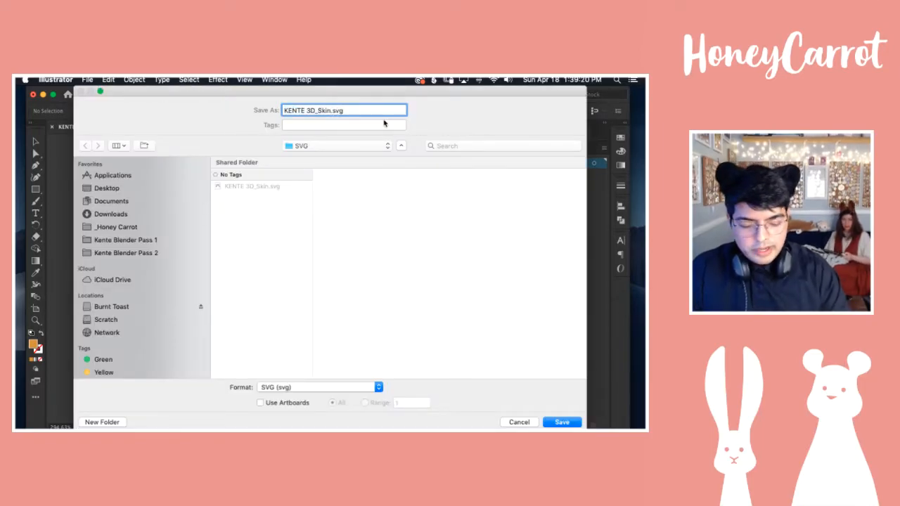
key(BackSpace)
key(BackSpace)
key(BackSpace)
key(BackSpace)
text(Hair)
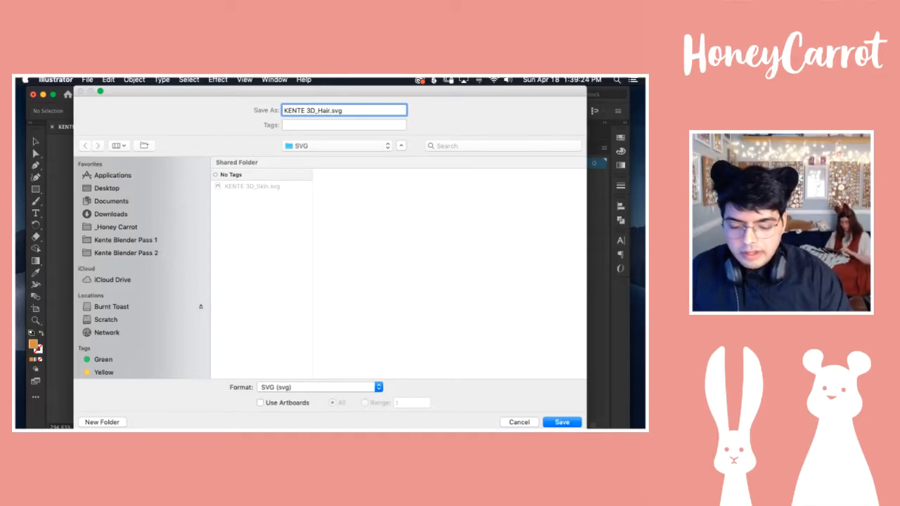
click(562, 421)
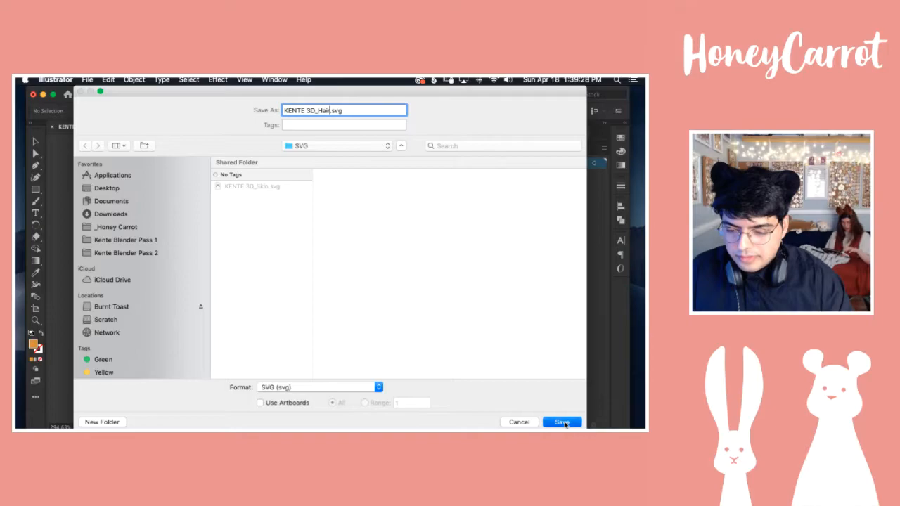
click(417, 293)
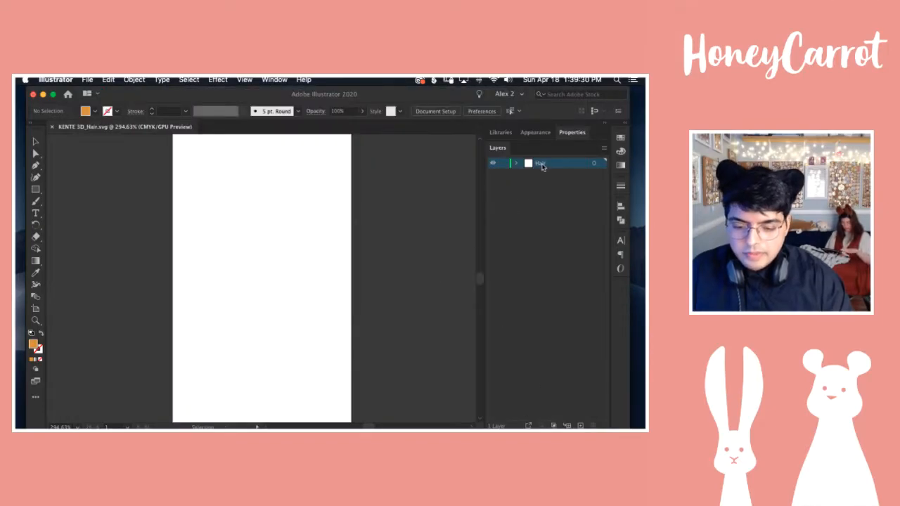
Step: Bring back the deleted layers and delete Skin, Hair and Raised with their artwork, keeping only the Recessed layer
key(super+z)
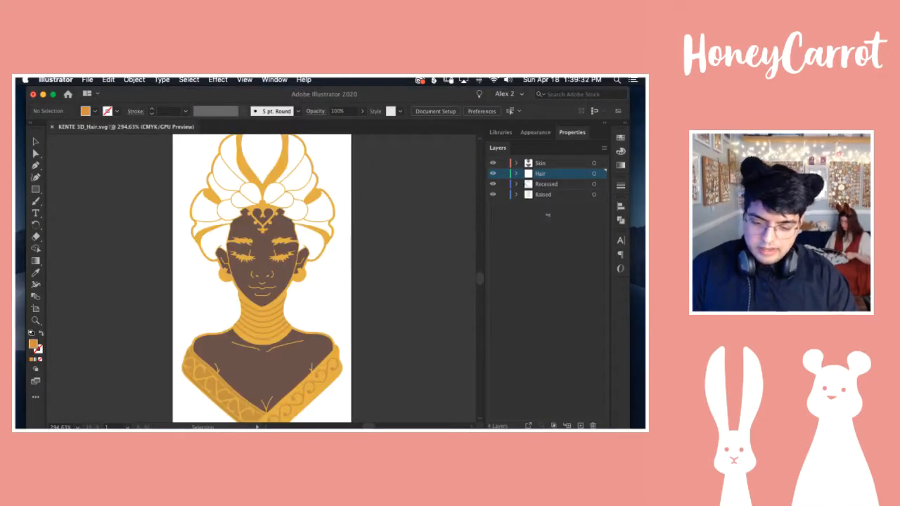
shift+click(550, 163)
super+click(558, 196)
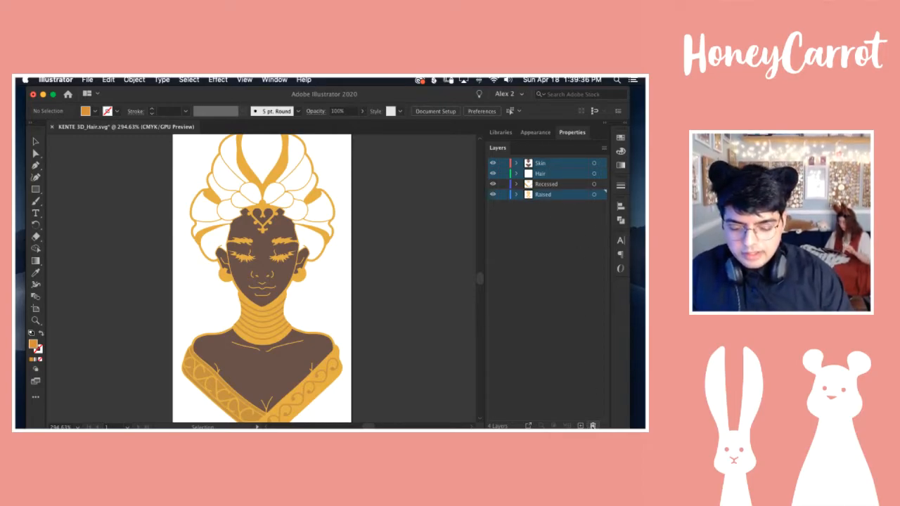
click(593, 425)
click(423, 277)
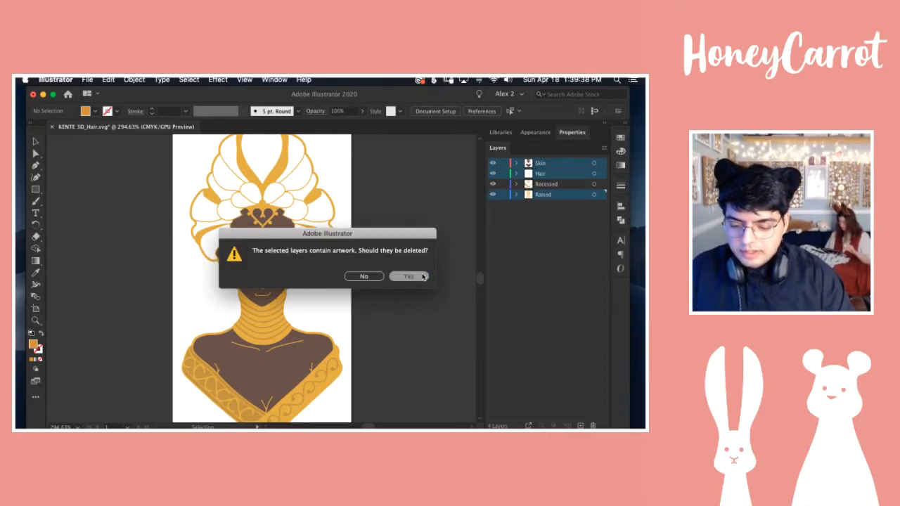
key(super+y)
key(super+y)
Step: Save the isolated Recessed artwork in the SVG folder as KENTE 3D_Recessed Metal.svg, accepting the existing SVG 1.1 options
key(super+shift+s)
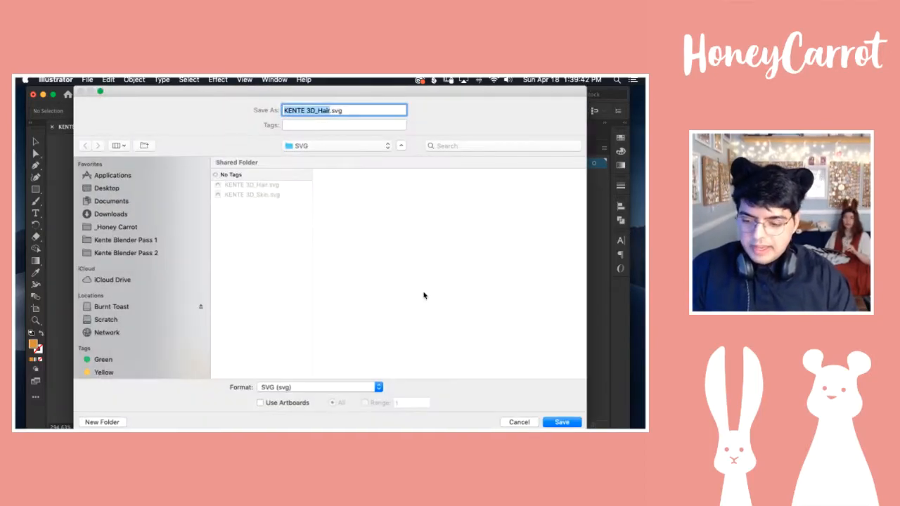
click(331, 110)
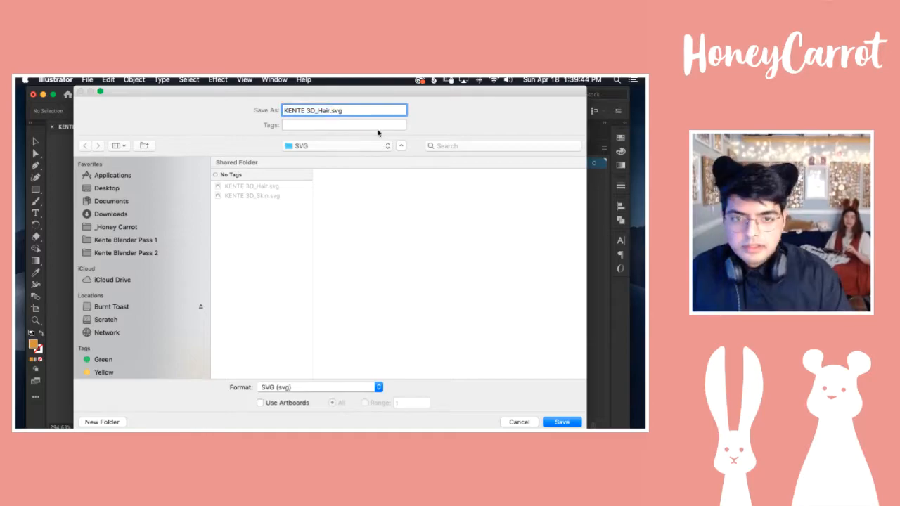
key(BackSpace)
key(BackSpace)
key(BackSpace)
key(BackSpace)
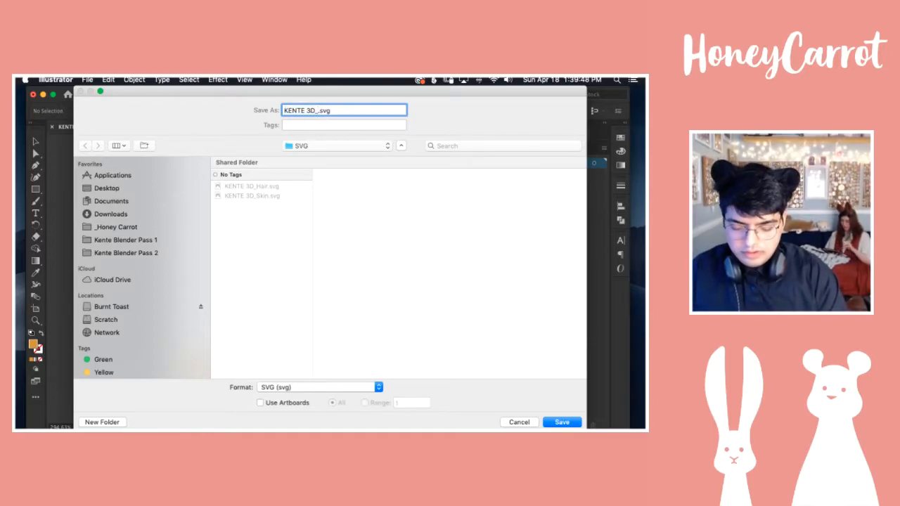
text(Recessed)
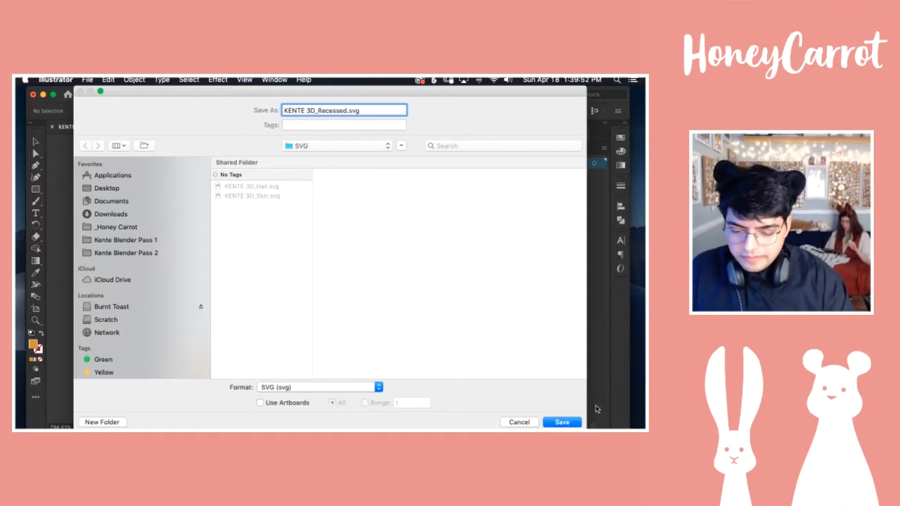
text( Metal)
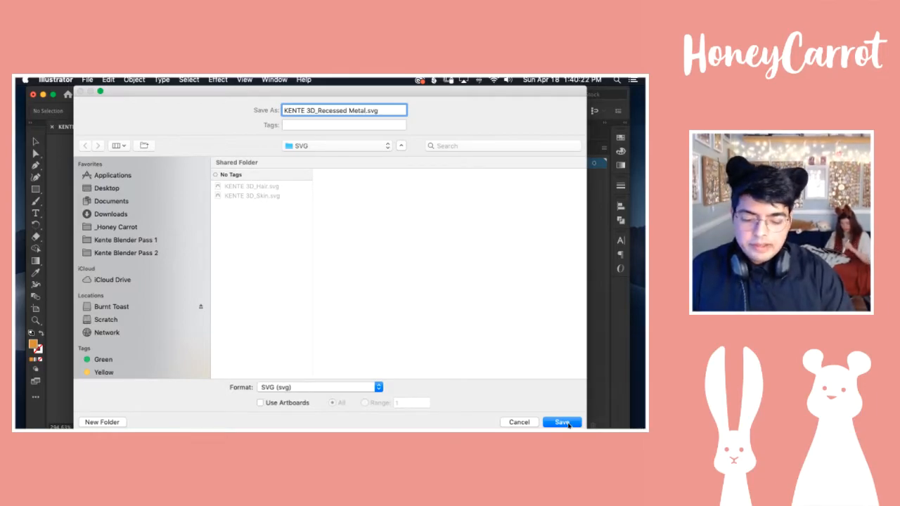
key(Return)
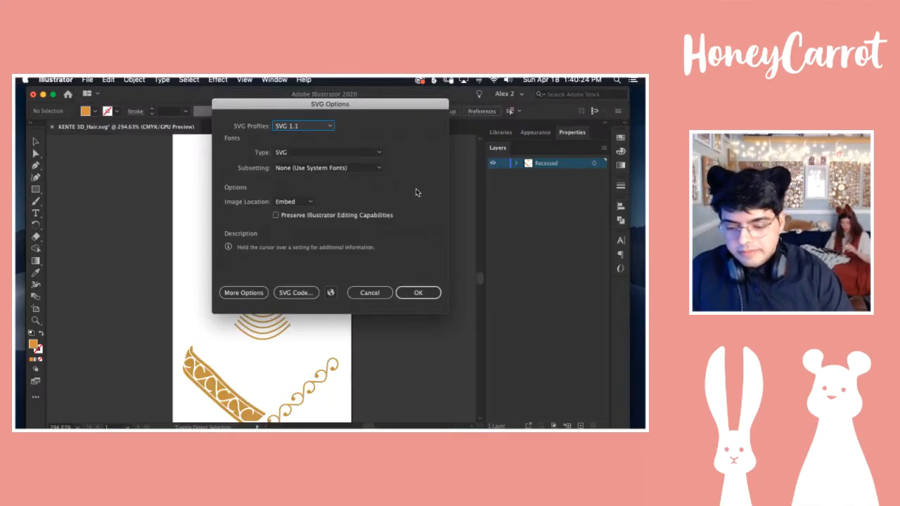
click(418, 293)
Step: Undo the layer deletion, and delete the Skin, Hair and Recessed layers with their artwork so that only Raised is kept
key(super+z)
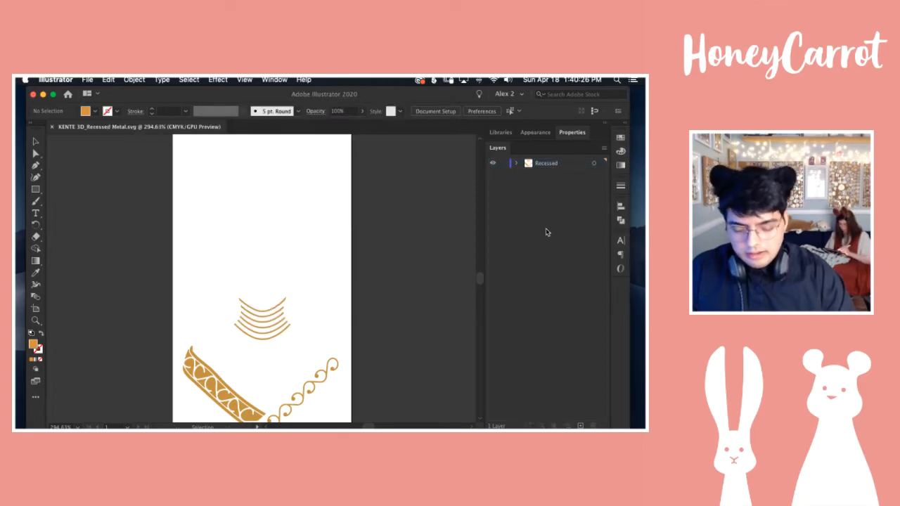
click(551, 184)
shift+click(559, 164)
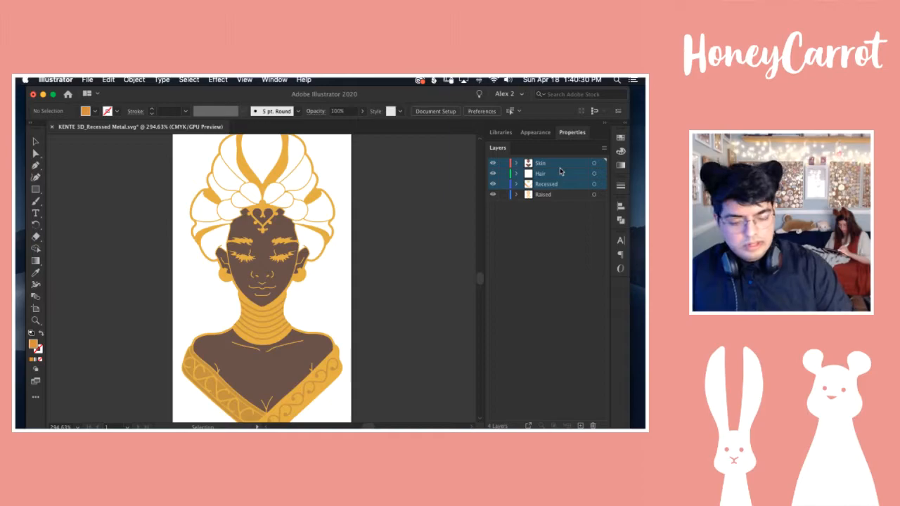
click(592, 426)
click(408, 276)
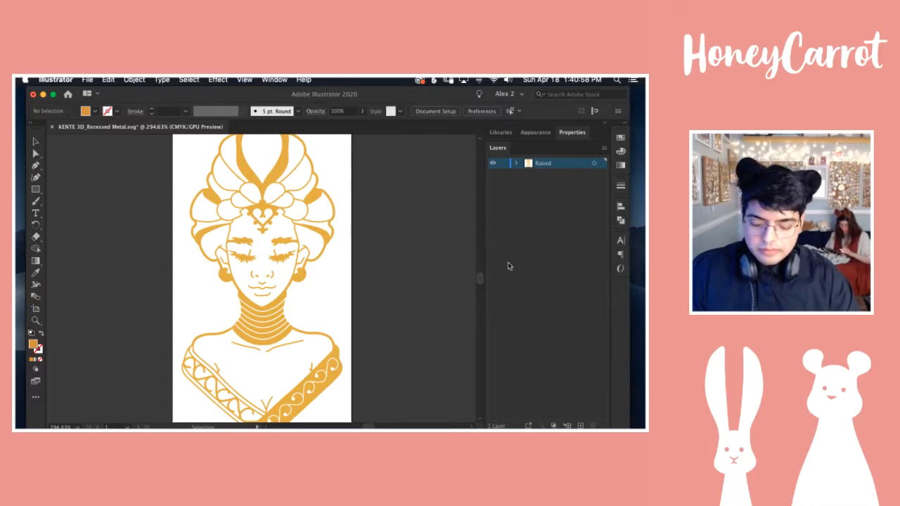
Step: Save the isolated Raised artwork in the SVG folder as KENTE 3D_Metal.svg, accepting the existing SVG options
key(super+shift+s)
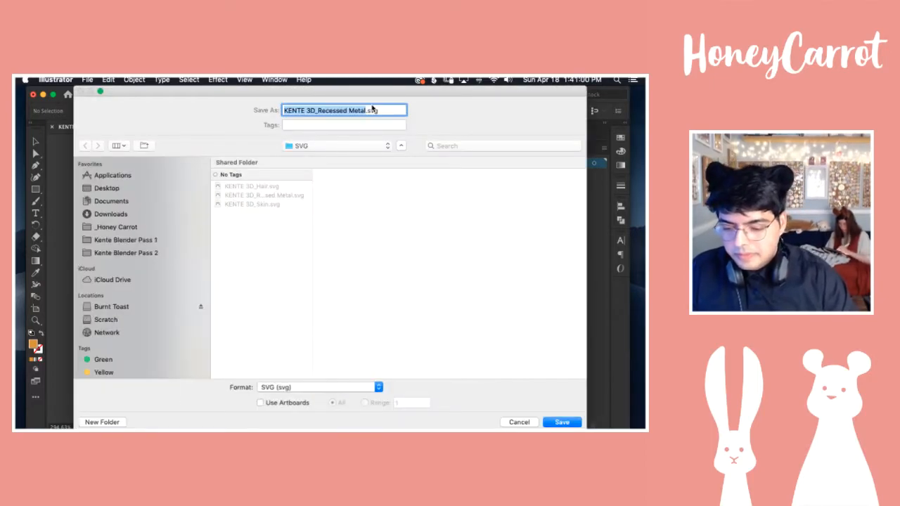
click(347, 110)
key(BackSpace)
key(BackSpace)
key(BackSpace)
key(BackSpace)
key(BackSpace)
key(BackSpace)
key(BackSpace)
key(BackSpace)
key(BackSpace)
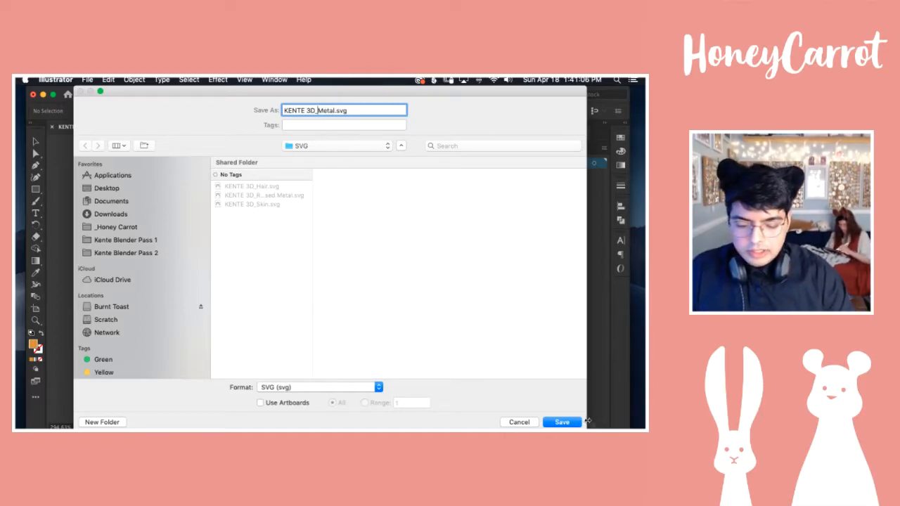
click(574, 423)
click(420, 293)
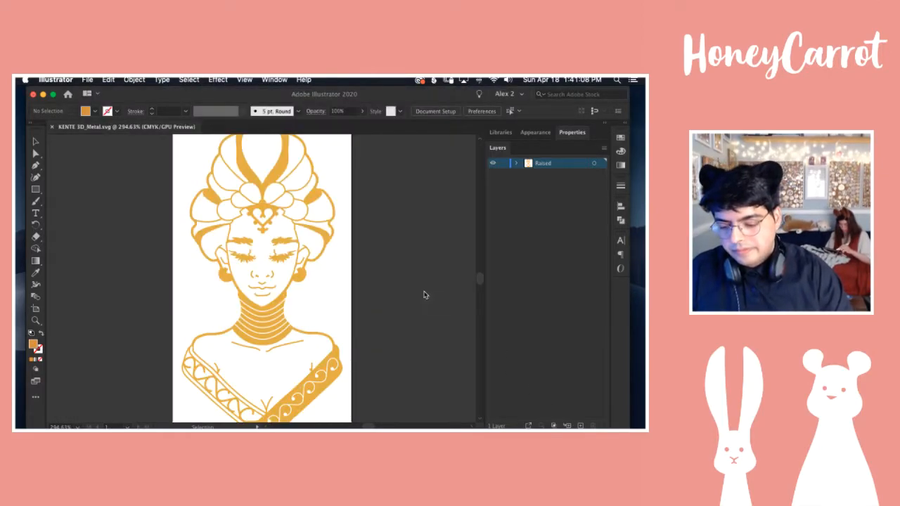
Step: Bring back the deleted Skin, Hair and Recessed layers, and switch to the Kente Pass 2 file in Blender
key(super+z)
key(super+z)
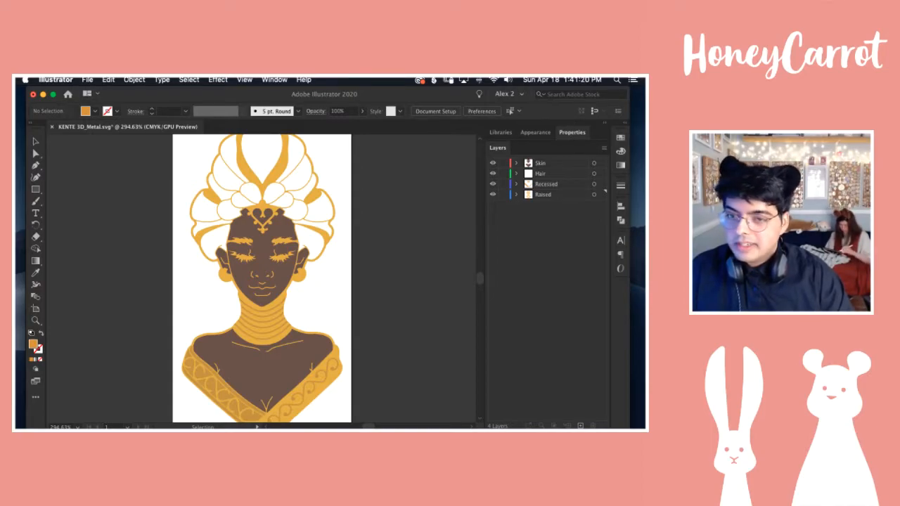
key(super+Tab)
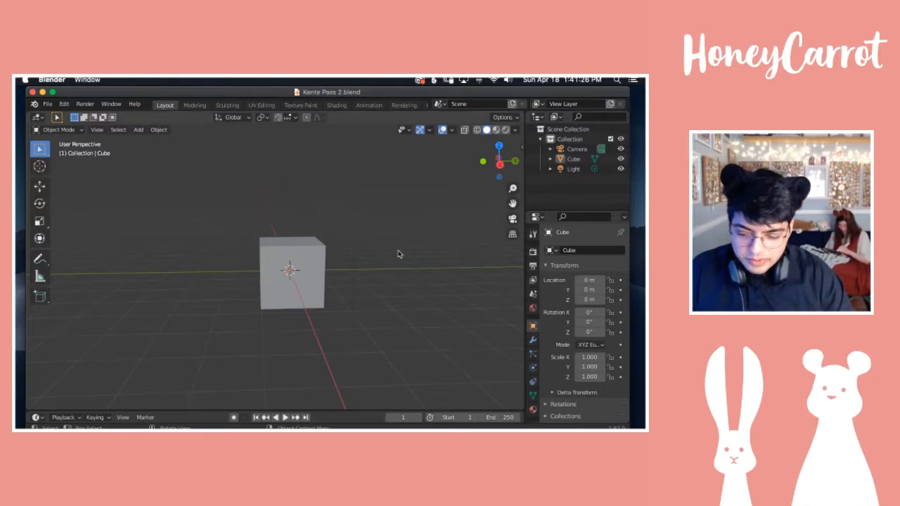
Step: Examine the default scene's Camera, Cube and Light by selecting each of them in the outliner
middle_drag(381, 257, 314, 241)
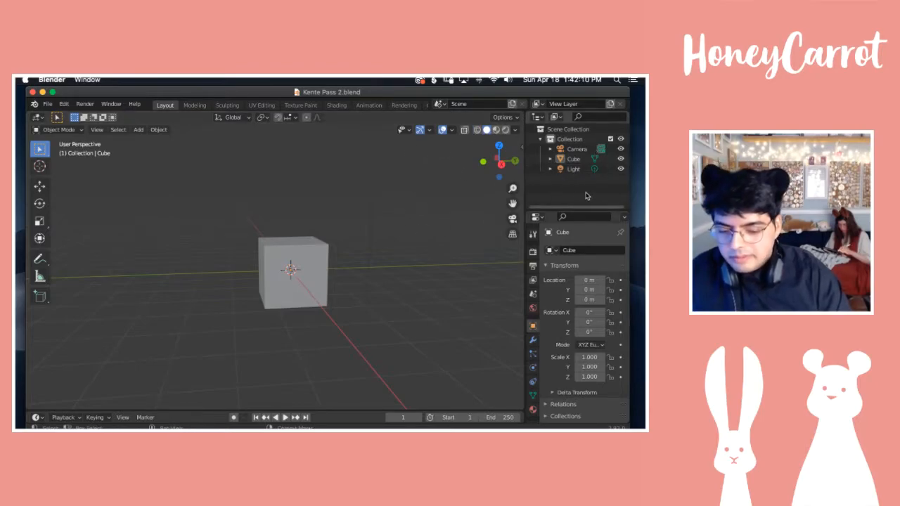
click(575, 150)
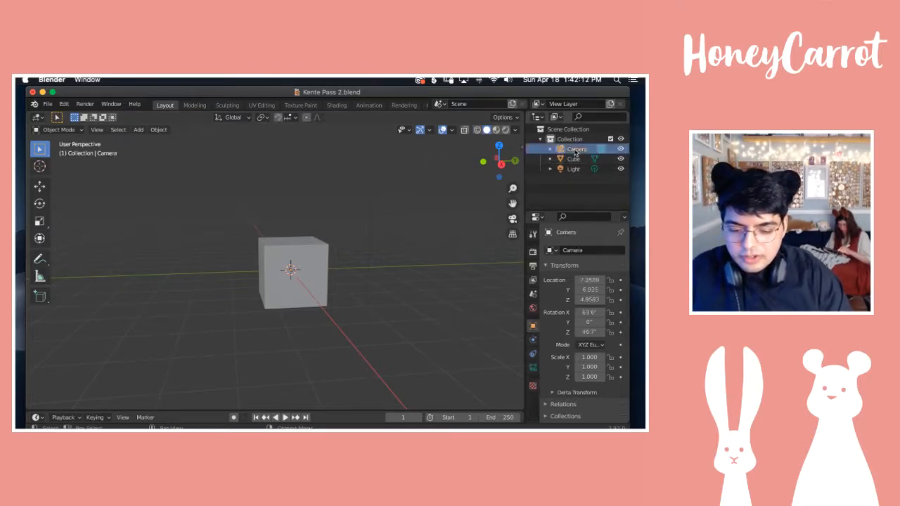
click(574, 159)
click(574, 170)
click(574, 159)
click(575, 149)
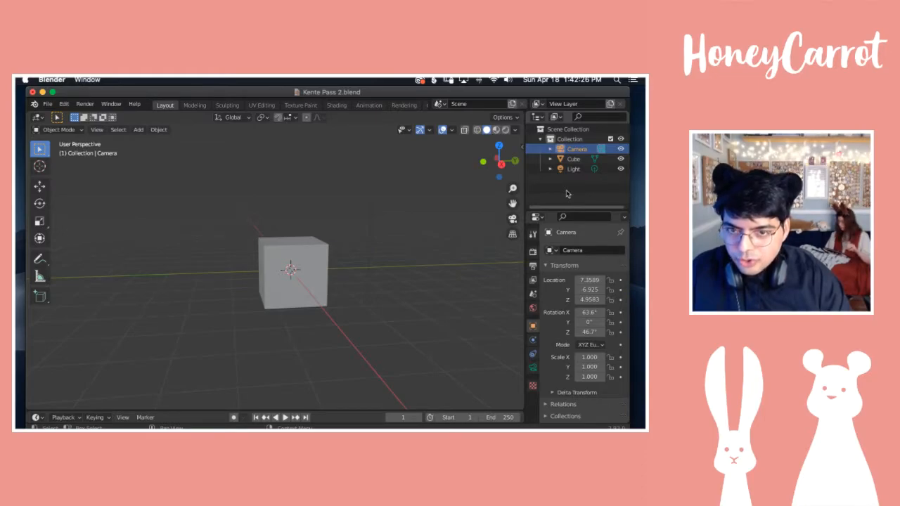
Step: Look through the available workspaces and widen the outliner and properties area beside the 3D viewport
click(48, 104)
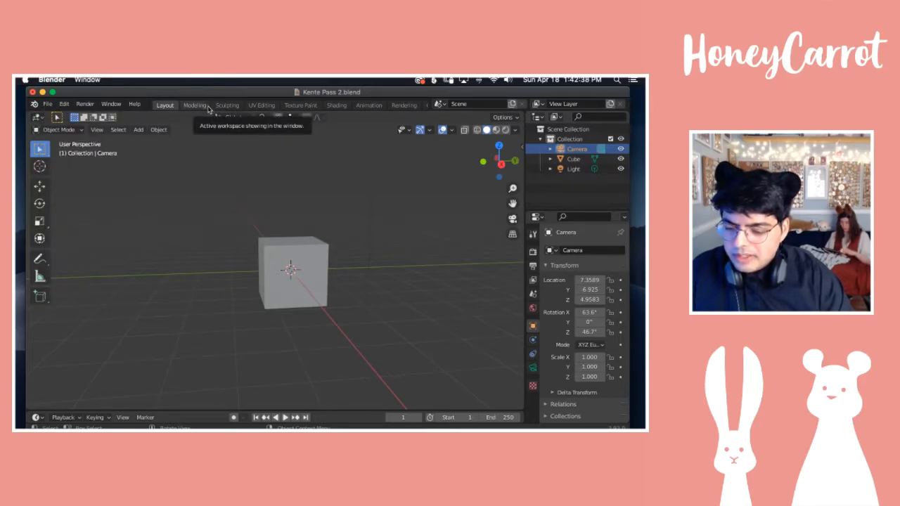
scroll(206, 109, right, 3)
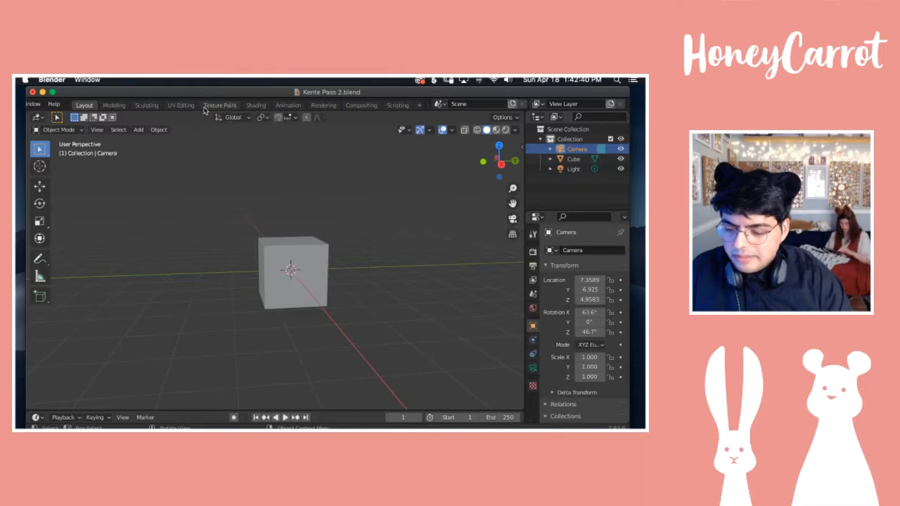
scroll(202, 110, left, 3)
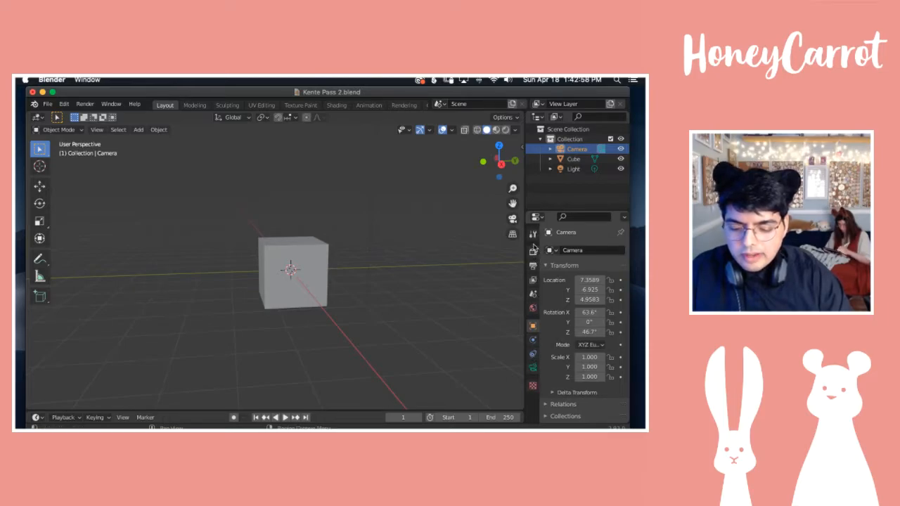
drag(526, 243, 499, 241)
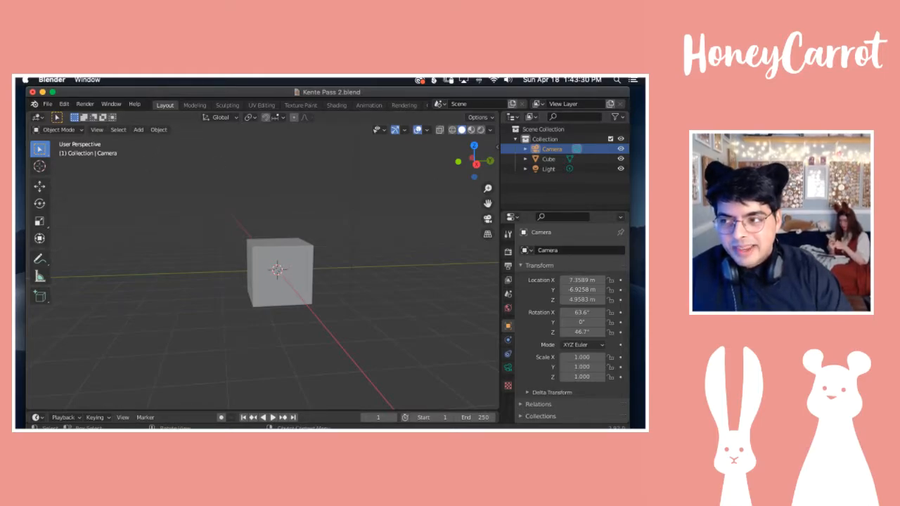
Step: Switch to Illustrator and go through the Skin, Hair, Recessed and Raised layers one by one
key(super+Tab)
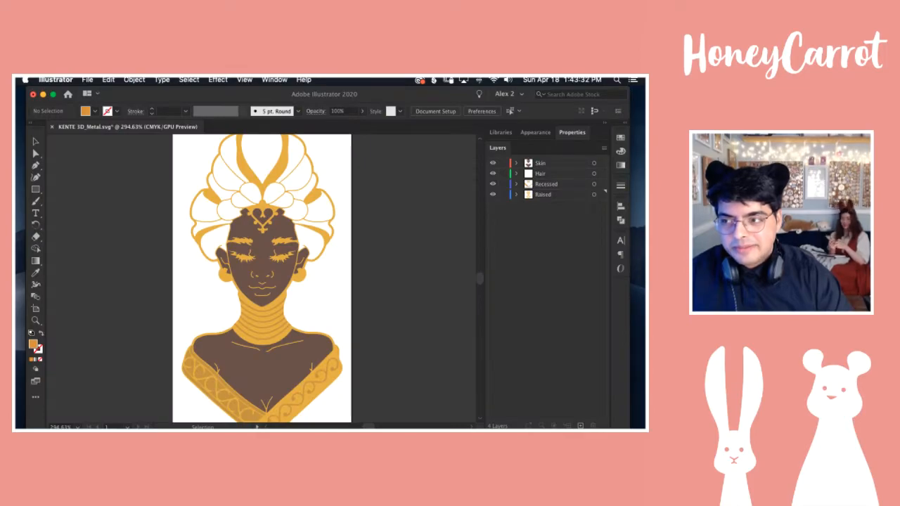
key(super+Tab)
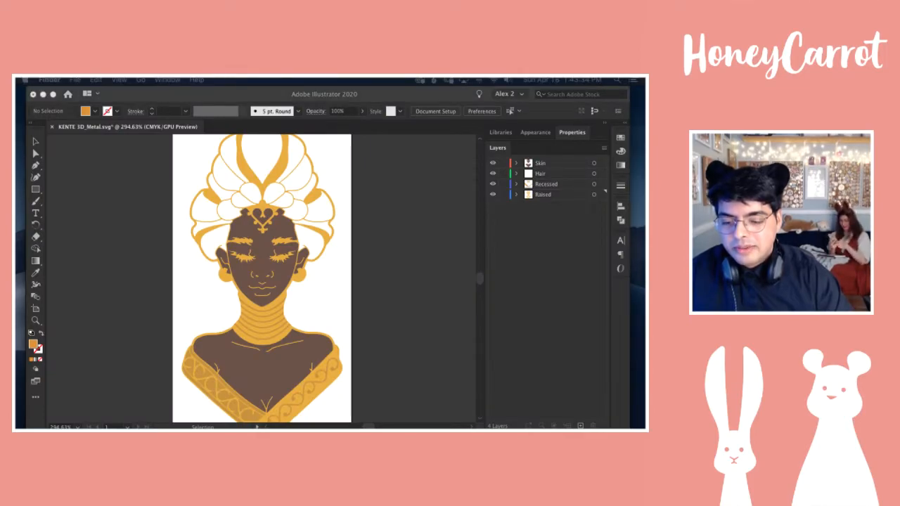
key(super+Tab)
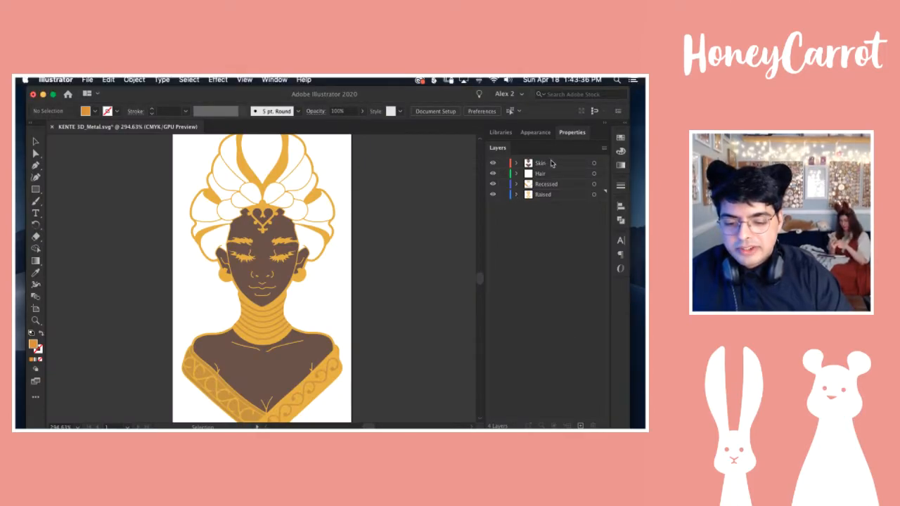
click(552, 164)
click(552, 174)
click(553, 185)
click(553, 195)
click(553, 184)
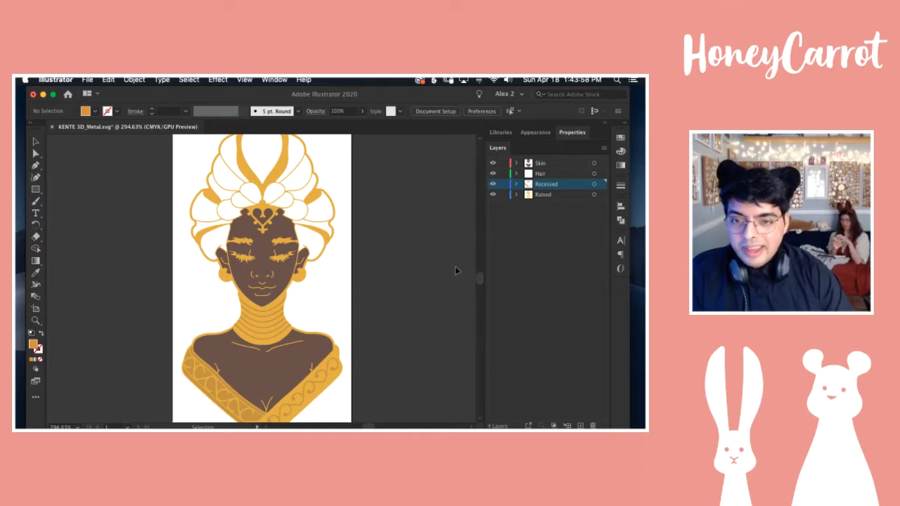
Step: Hide and show the Skin, Recessed and Raised layers in turn to examine the artwork on each
click(494, 163)
click(495, 163)
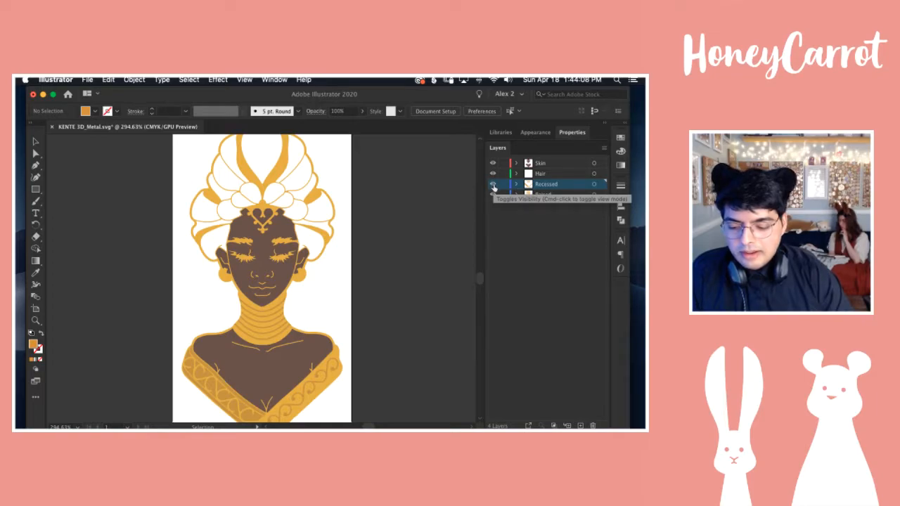
click(493, 184)
click(492, 185)
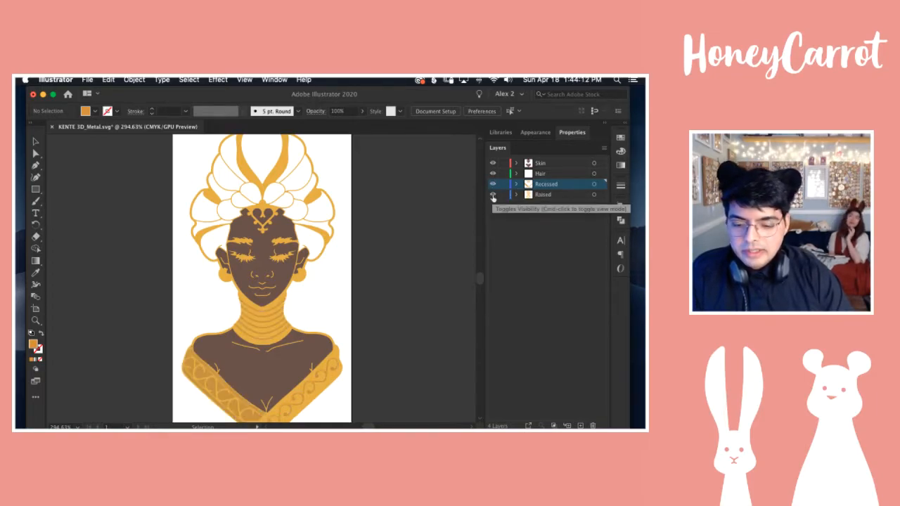
click(493, 195)
click(493, 195)
click(493, 185)
click(493, 185)
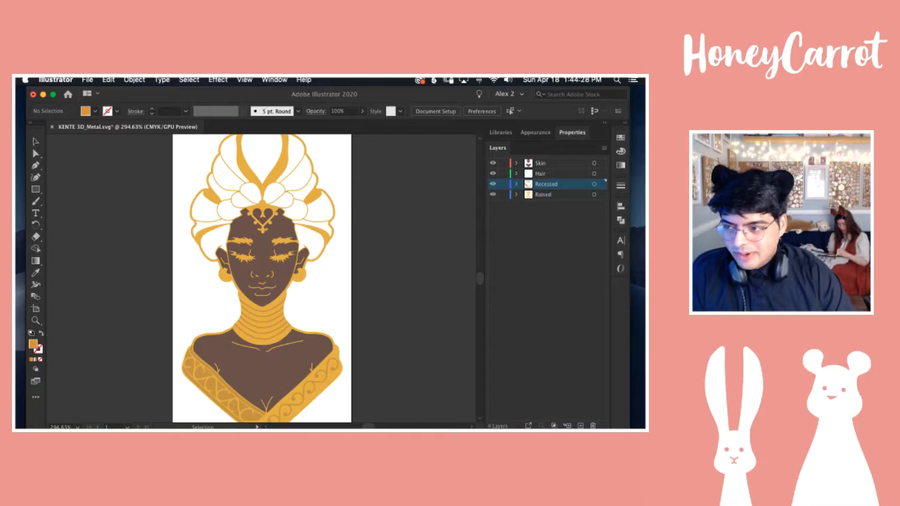
Step: Switch back to Blender, inspect the default cube from several angles, and clear the camera selection
key(super+Tab)
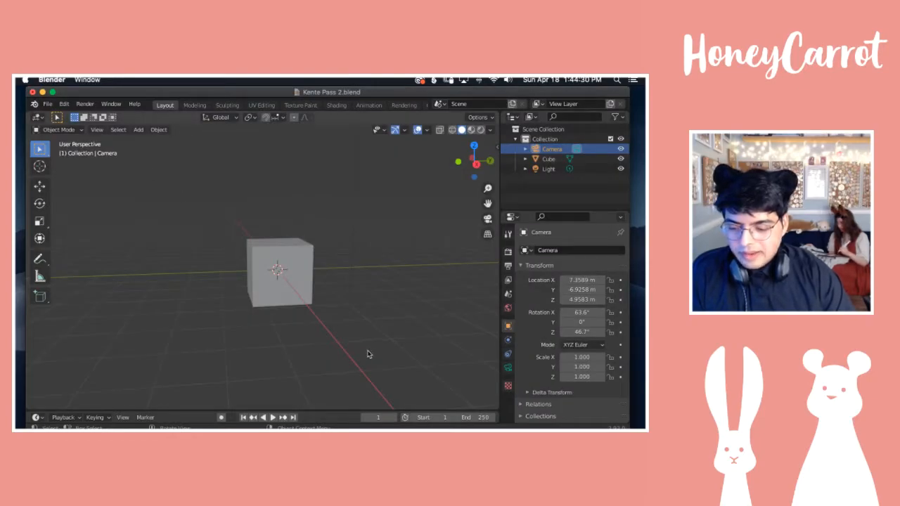
scroll(372, 354, right, 5)
scroll(371, 354, right, 8)
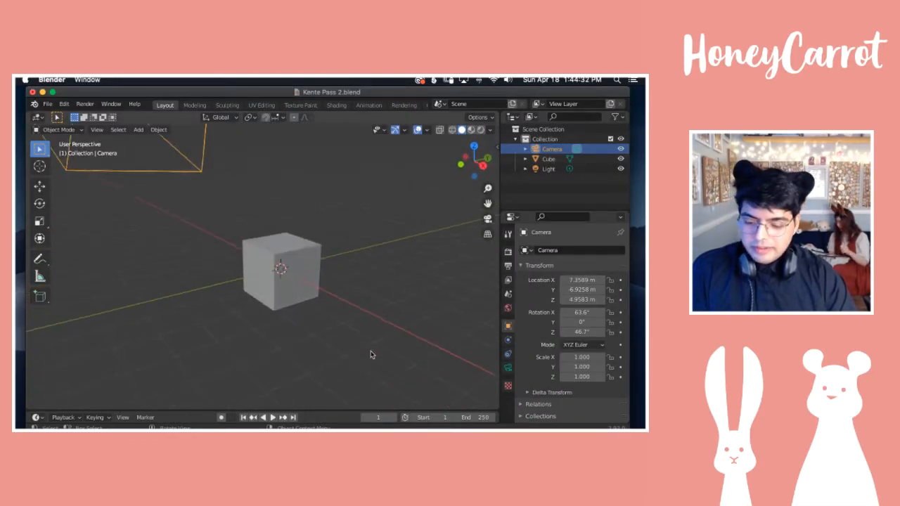
scroll(370, 354, right, 6)
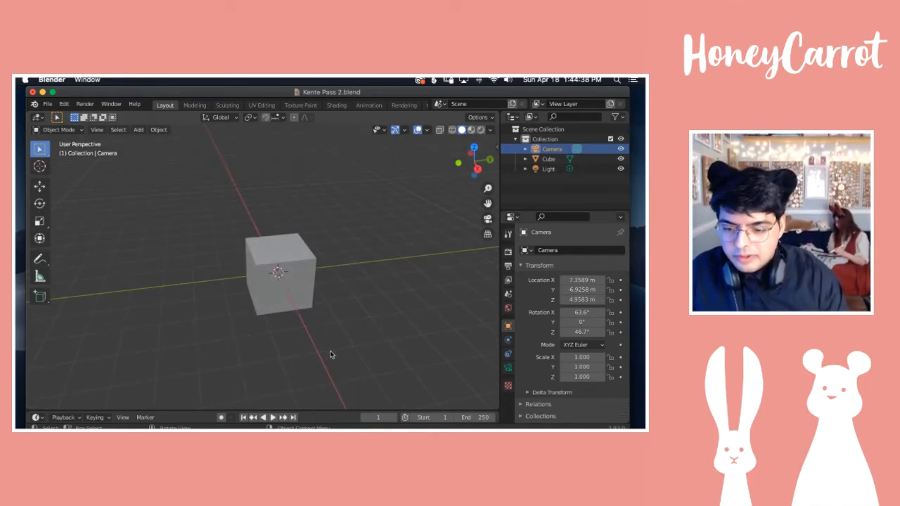
scroll(294, 347, down, 5)
scroll(295, 347, left, 4)
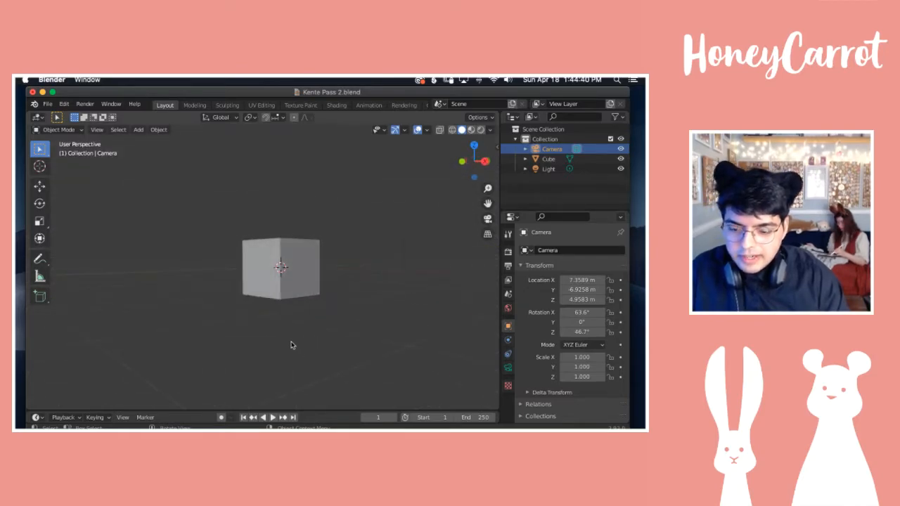
scroll(275, 340, up, 6)
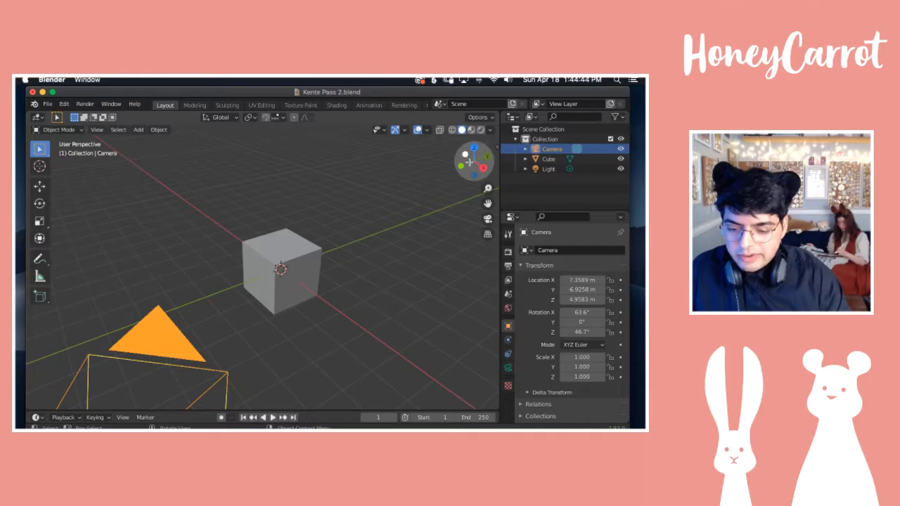
drag(475, 173, 470, 155)
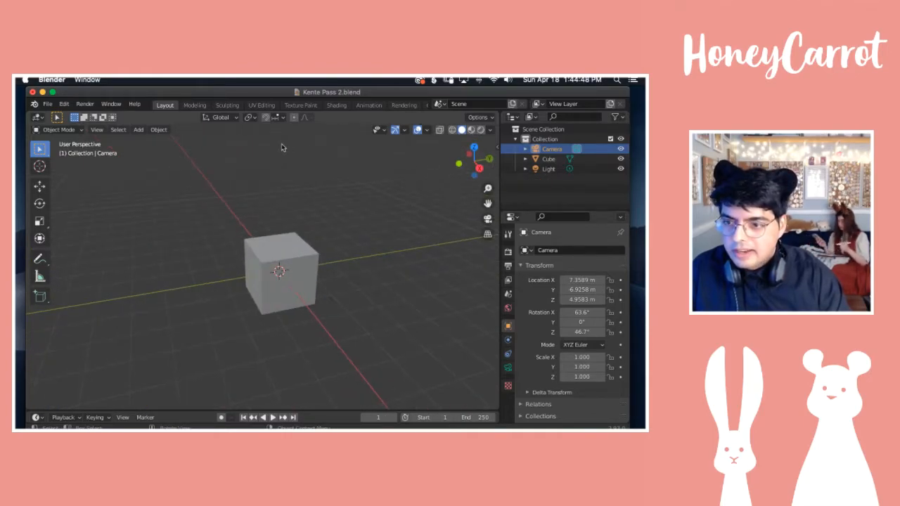
click(413, 234)
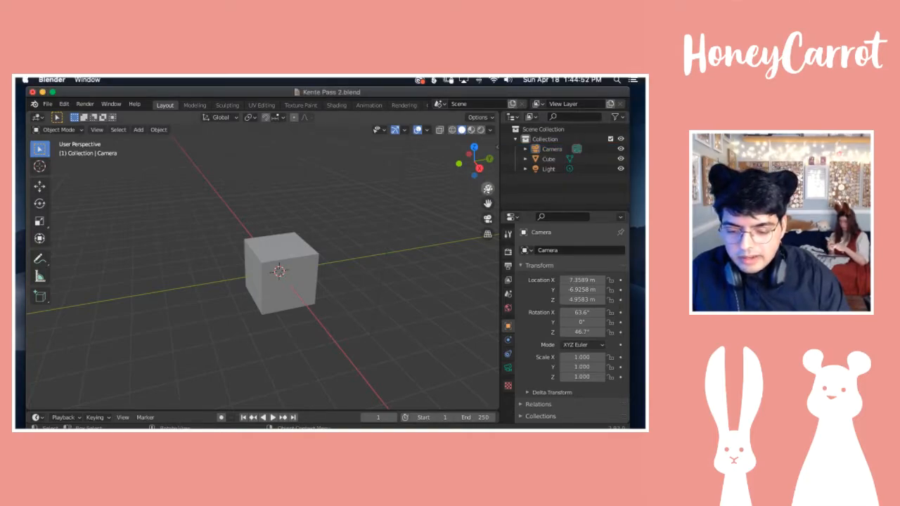
Step: Delete the default collection together with its camera, cube and light to empty the scene
drag(488, 188, 471, 220)
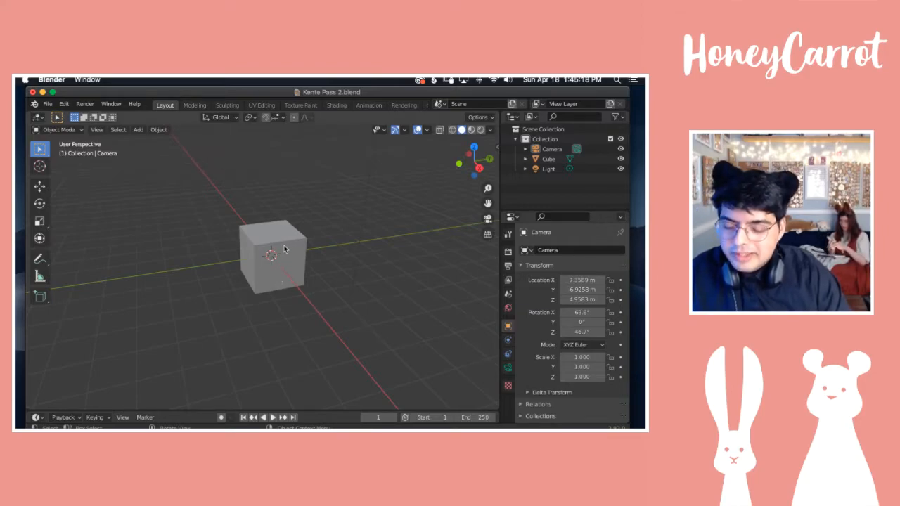
scroll(284, 249, right, 5)
scroll(284, 248, left, 4)
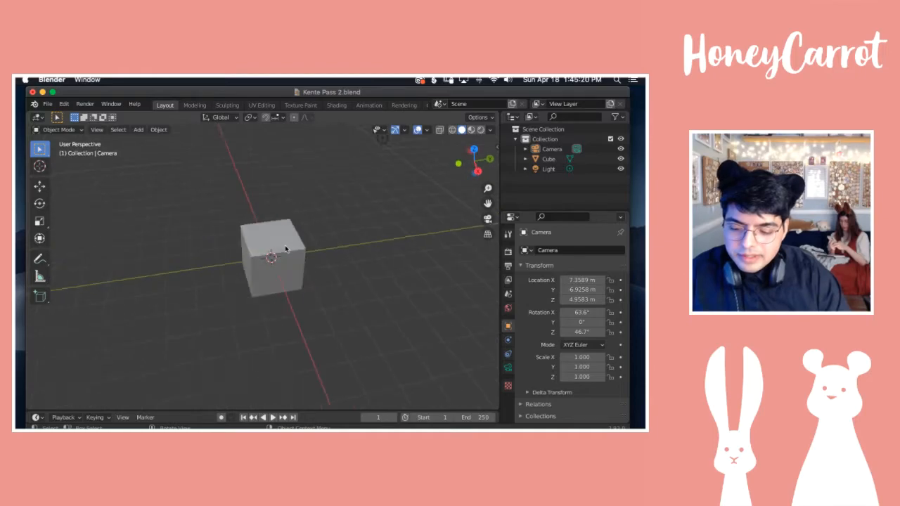
scroll(285, 248, right, 1)
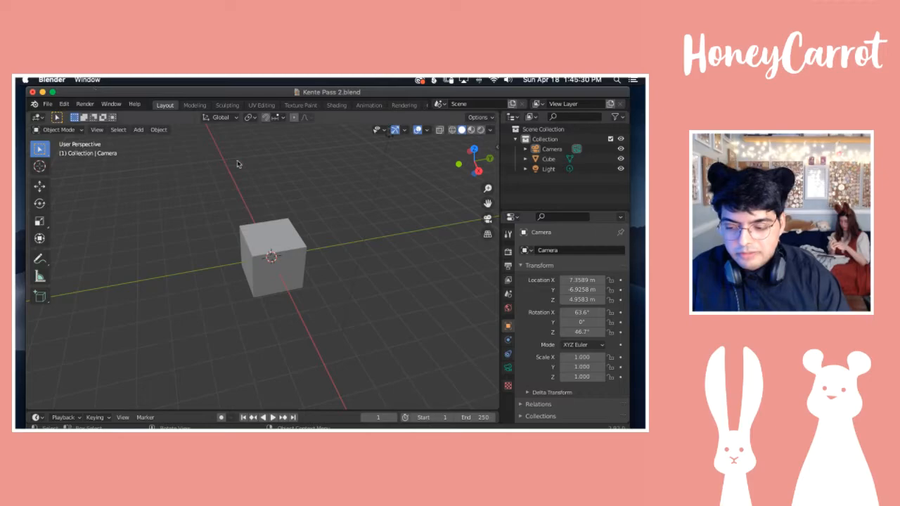
drag(583, 199, 523, 131)
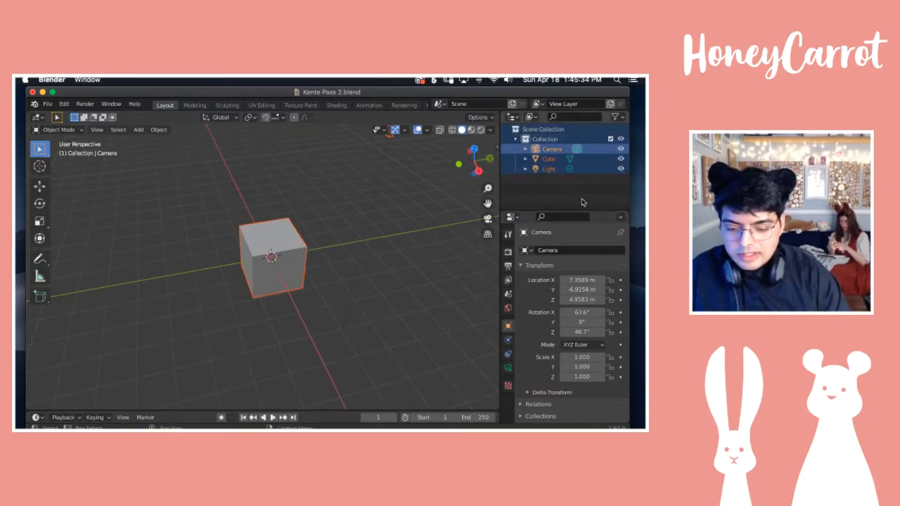
key(x)
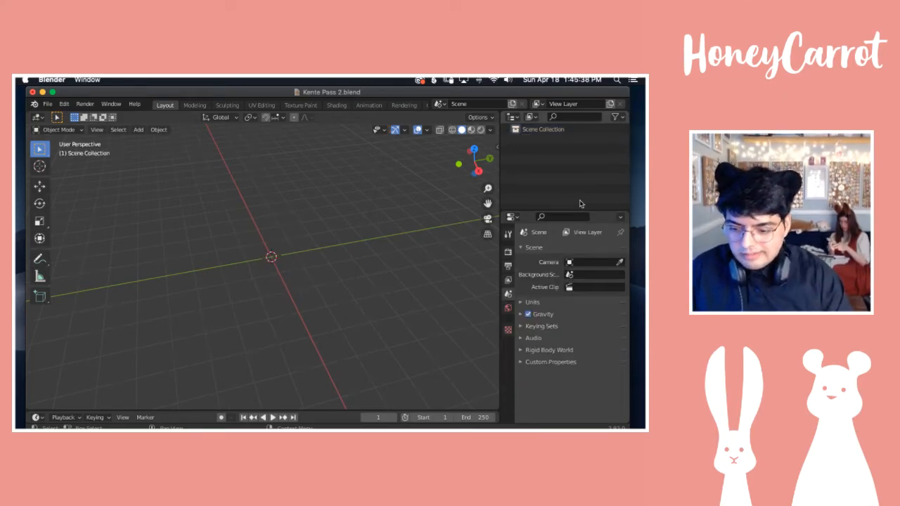
scroll(326, 268, right, 5)
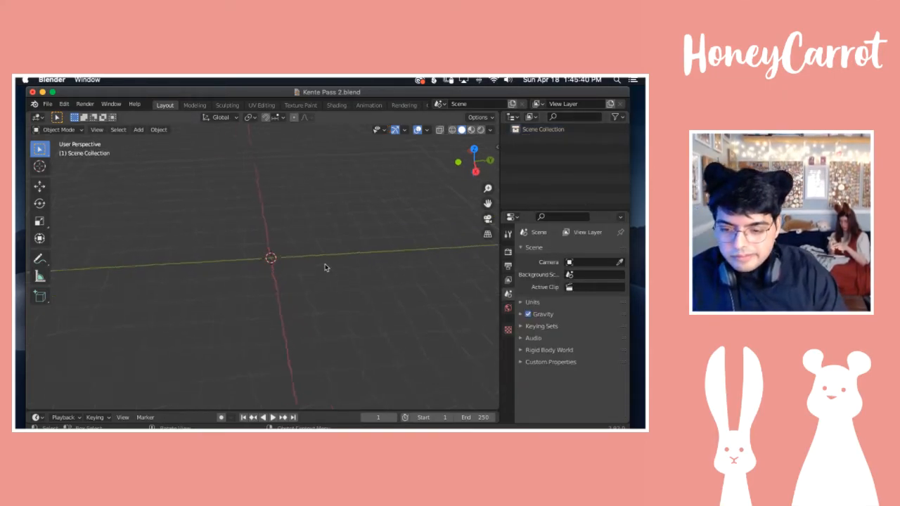
scroll(325, 268, right, 2)
scroll(320, 263, right, 8)
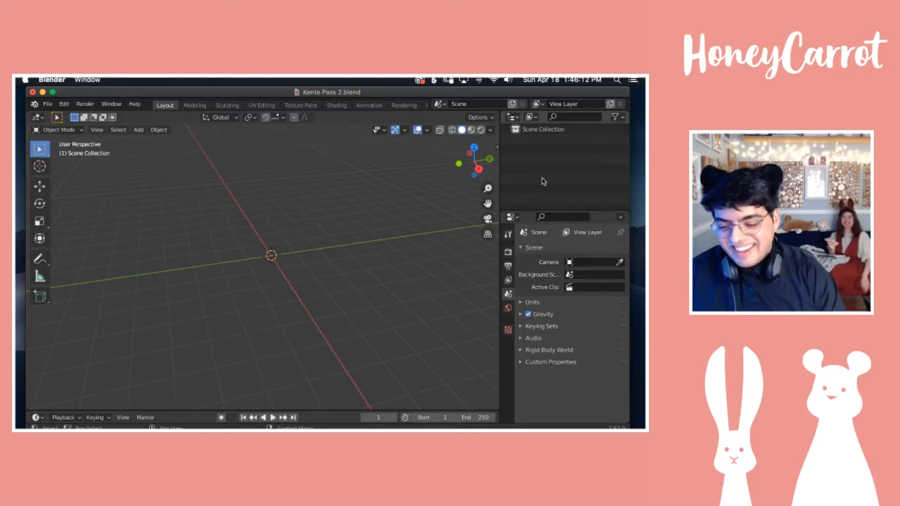
Step: Import KENTE 3D_Metal.svg from the SVG folder of Kente Blender Pass 2 and look through its curves in the outliner
click(48, 104)
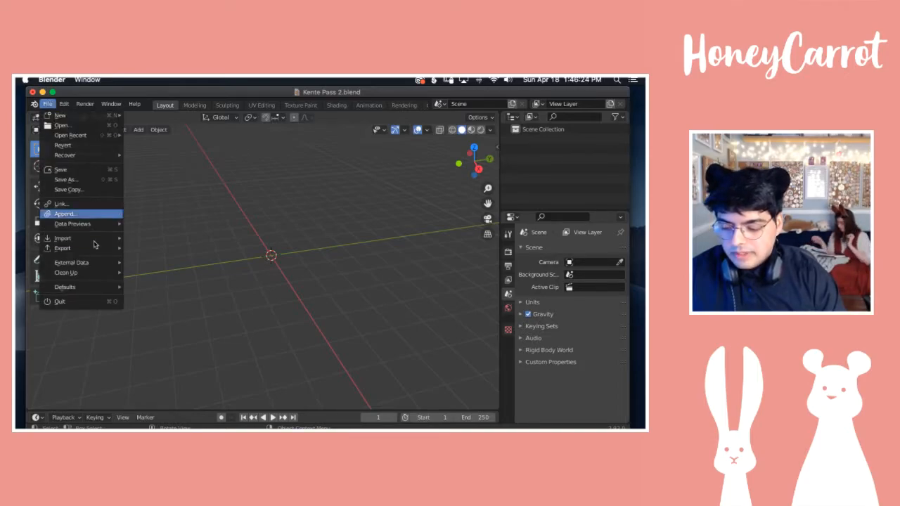
mouse_move(106, 241)
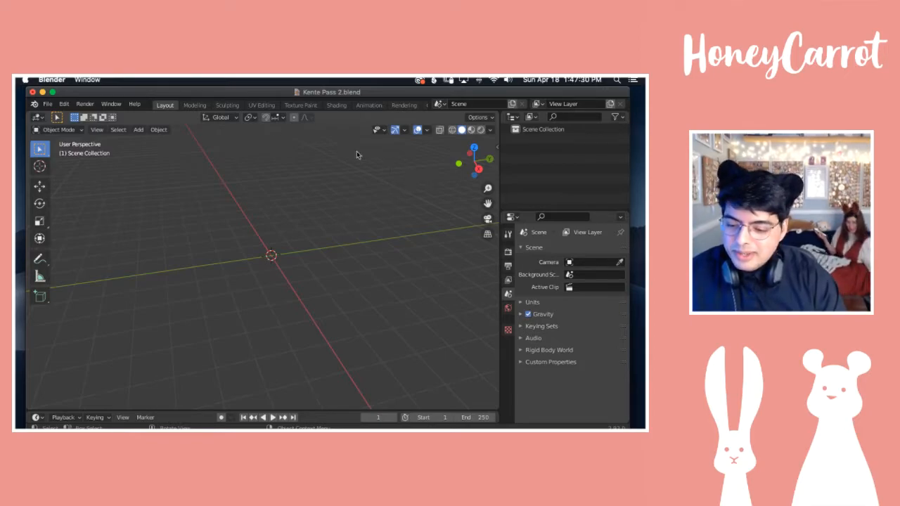
click(47, 104)
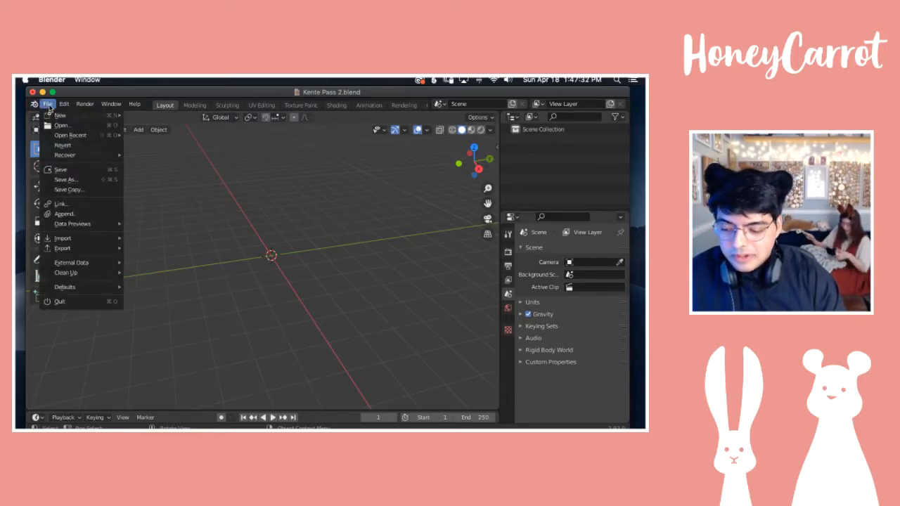
mouse_move(105, 231)
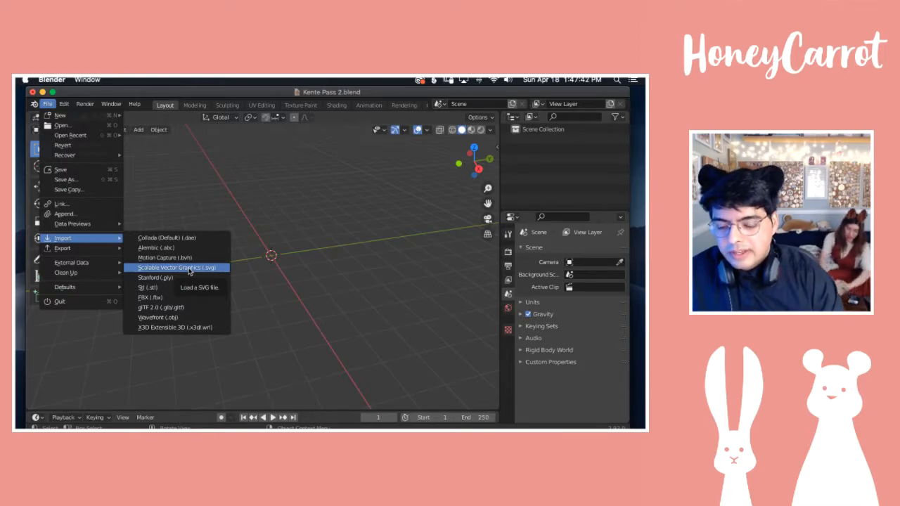
click(188, 270)
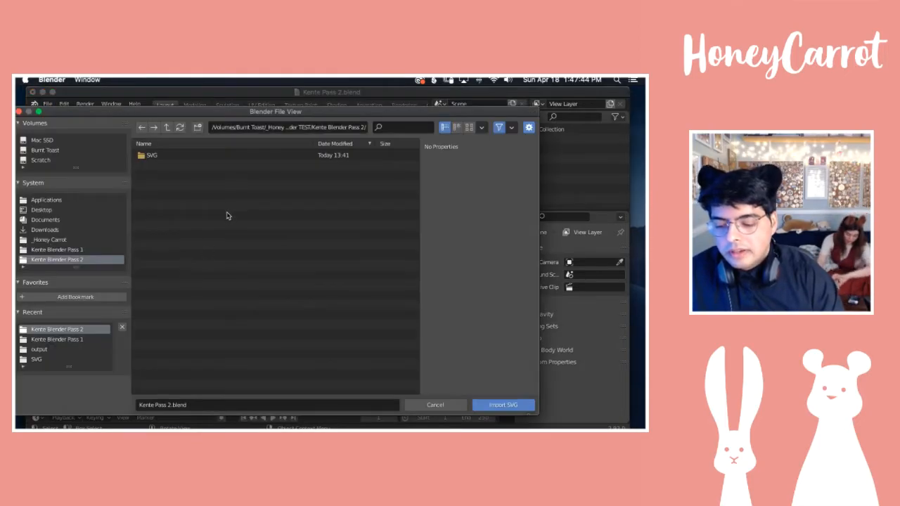
drag(200, 113, 246, 116)
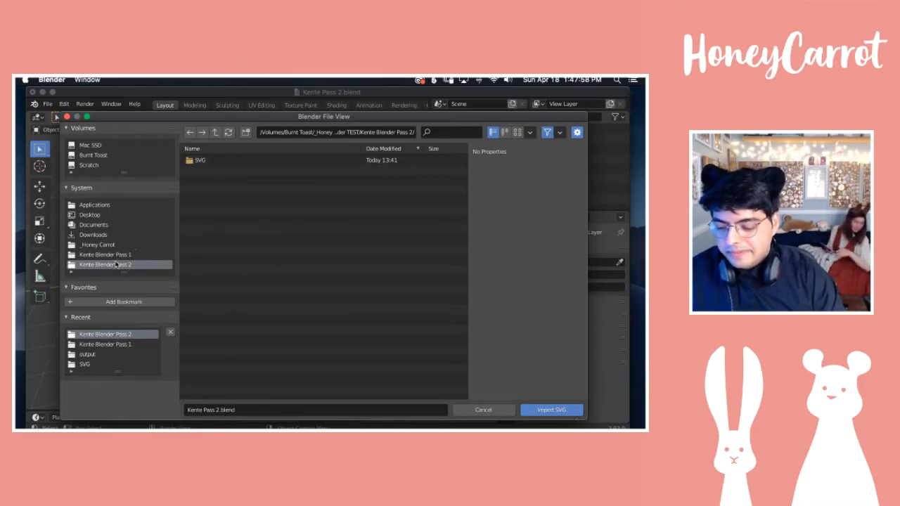
double_click(201, 160)
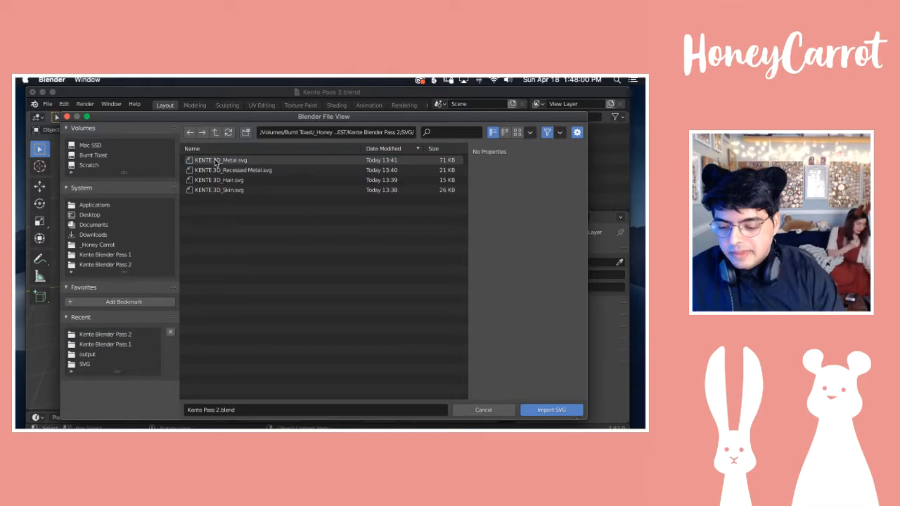
click(240, 182)
click(237, 189)
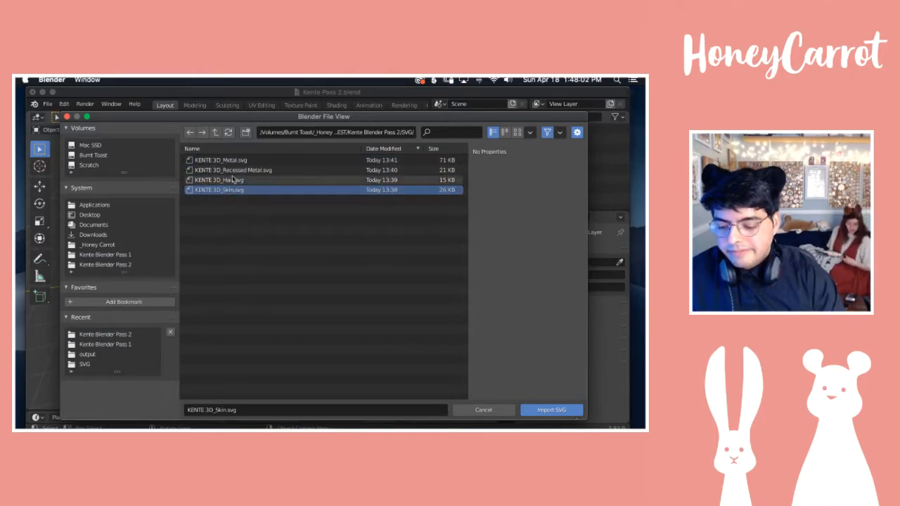
click(223, 161)
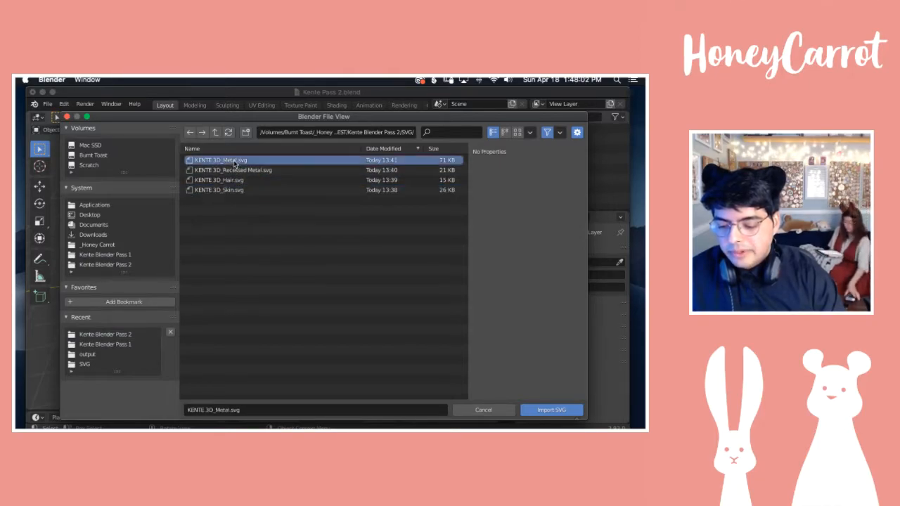
click(551, 410)
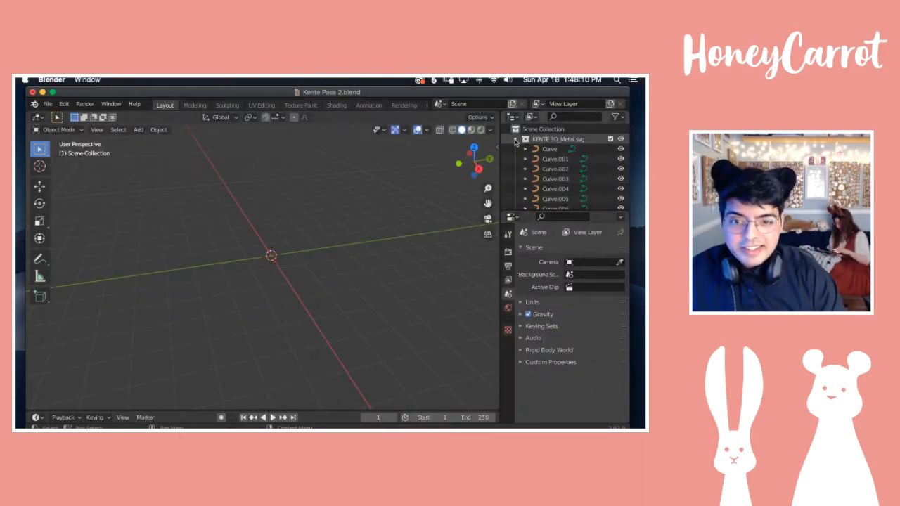
scroll(556, 166, down, 2)
scroll(556, 166, down, 3)
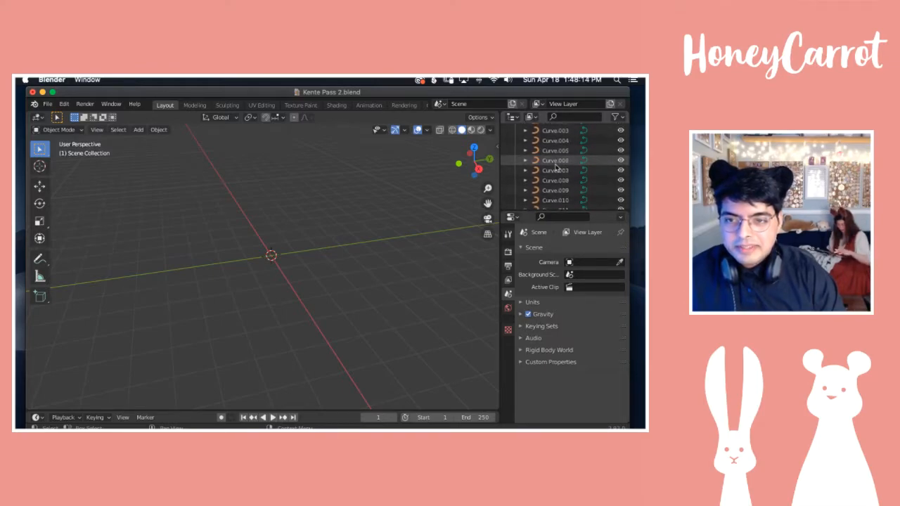
scroll(556, 166, up, 3)
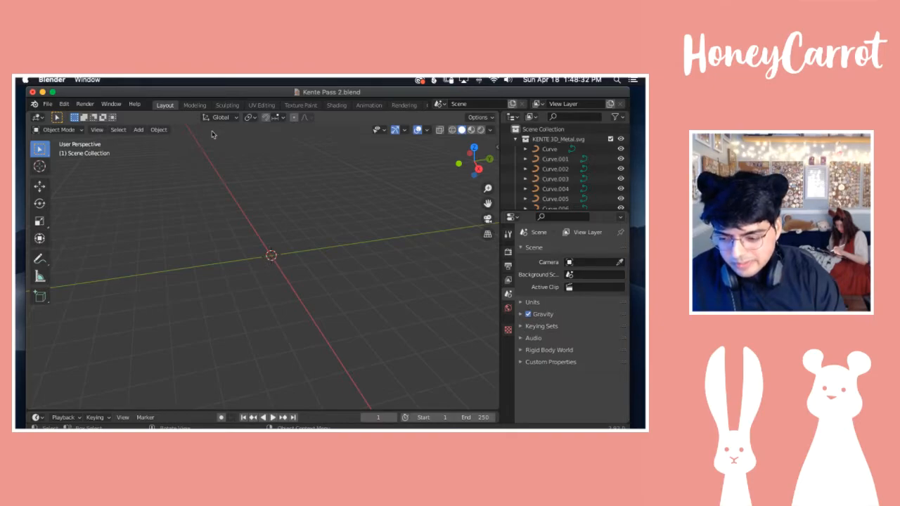
Step: Add a cube mesh at the origin and move it about 3.24 m along the positive Y axis
click(138, 129)
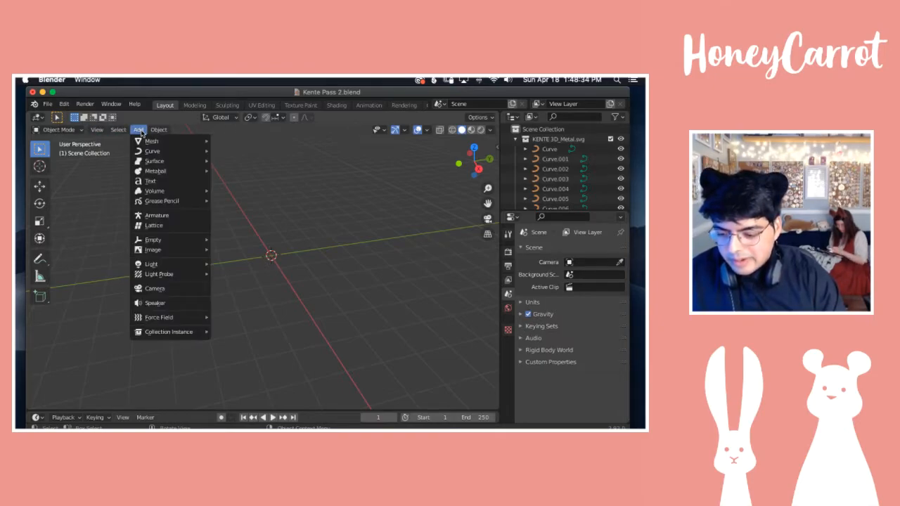
mouse_move(191, 142)
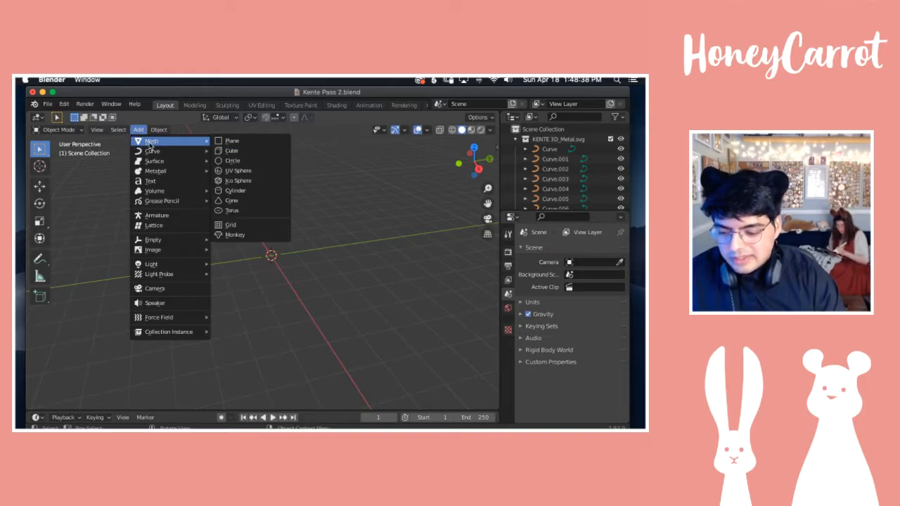
click(247, 150)
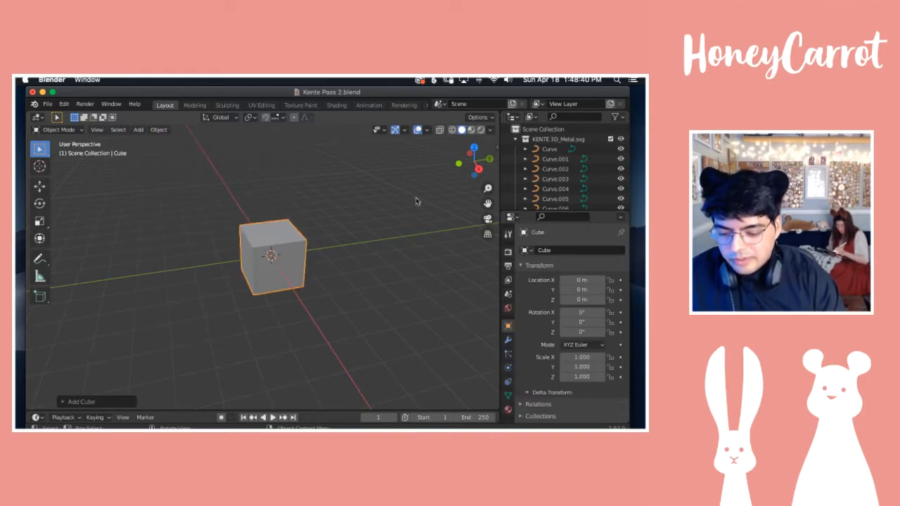
click(301, 244)
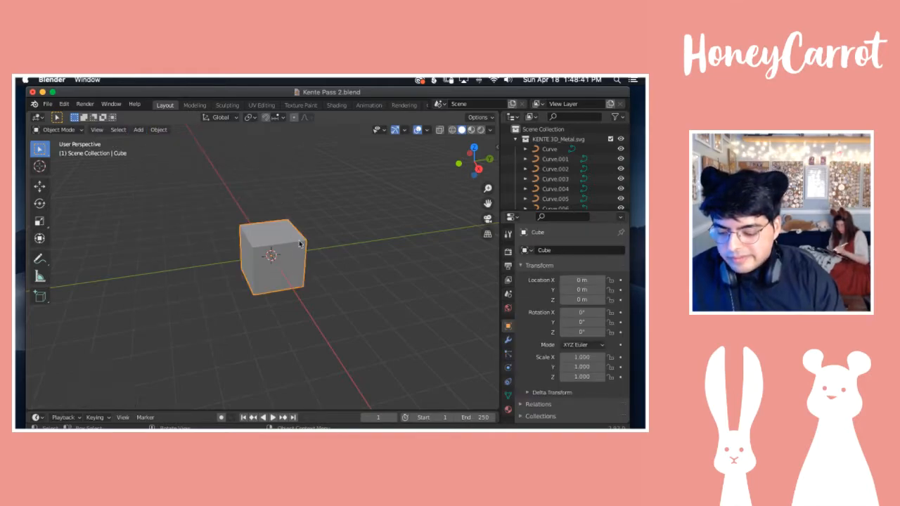
click(41, 187)
drag(309, 254, 390, 244)
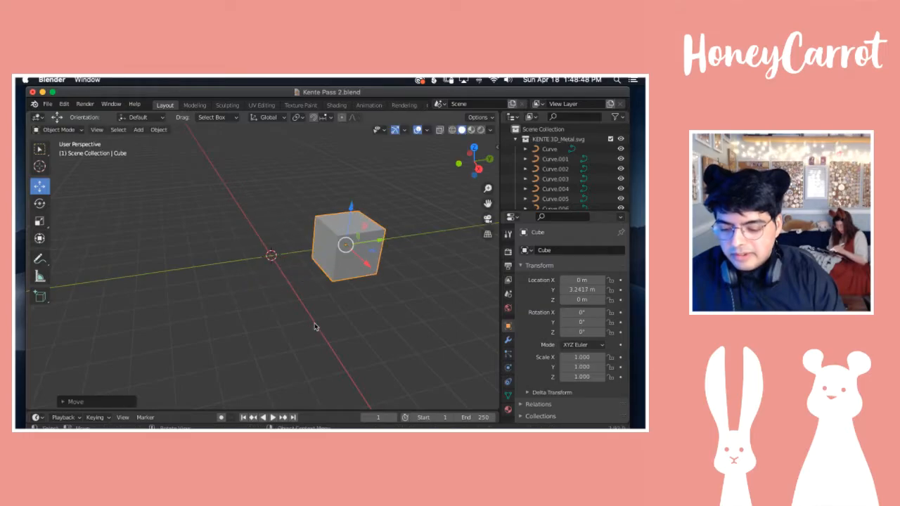
Step: Collapse and re-expand the KENTE 3D_Metal.svg collection, and look closely around the world origin for the imported artwork
click(514, 142)
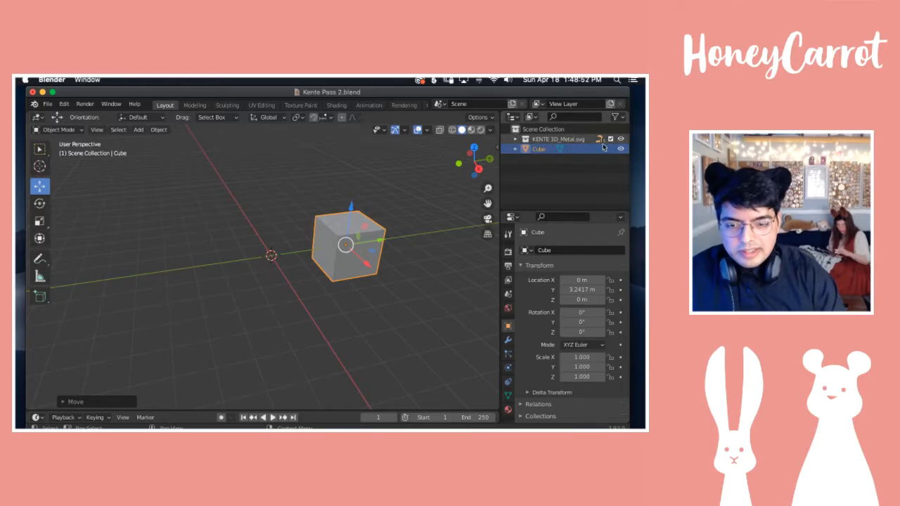
click(515, 140)
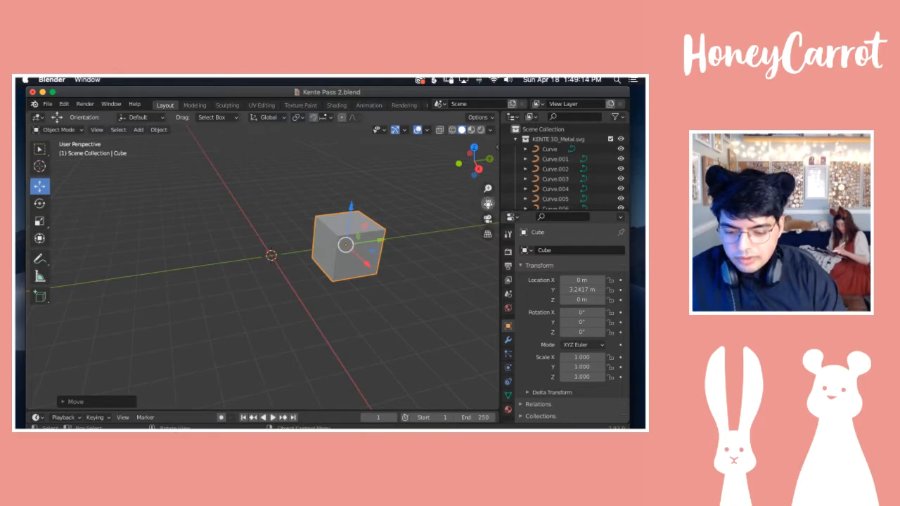
mouse_move(488, 204)
mouse_down()
mouse_move(465, 208)
mouse_move(478, 204)
mouse_up()
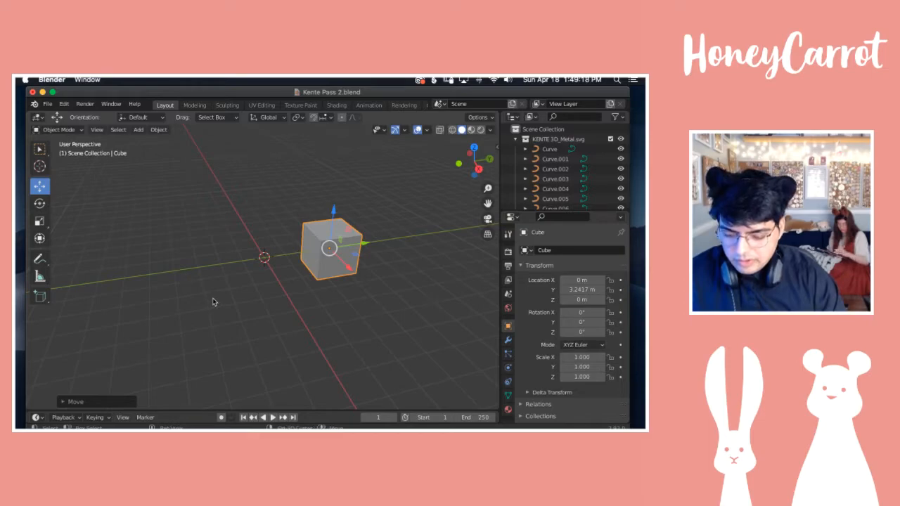
shift+scroll(217, 298, up, 1)
ctrl+scroll(257, 263, up, 1)
scroll(257, 264, up, 4)
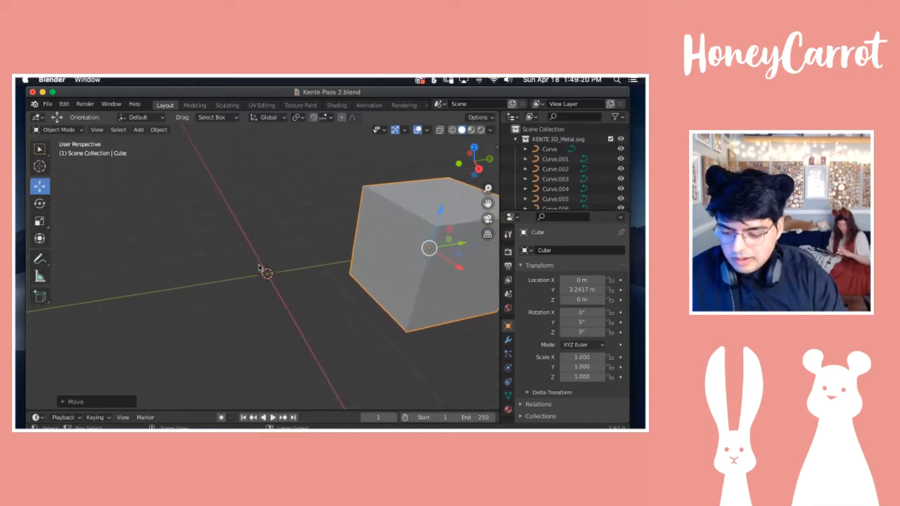
shift+scroll(286, 297, down, 3)
shift+scroll(288, 295, left, 2)
shift+scroll(288, 296, right, 1)
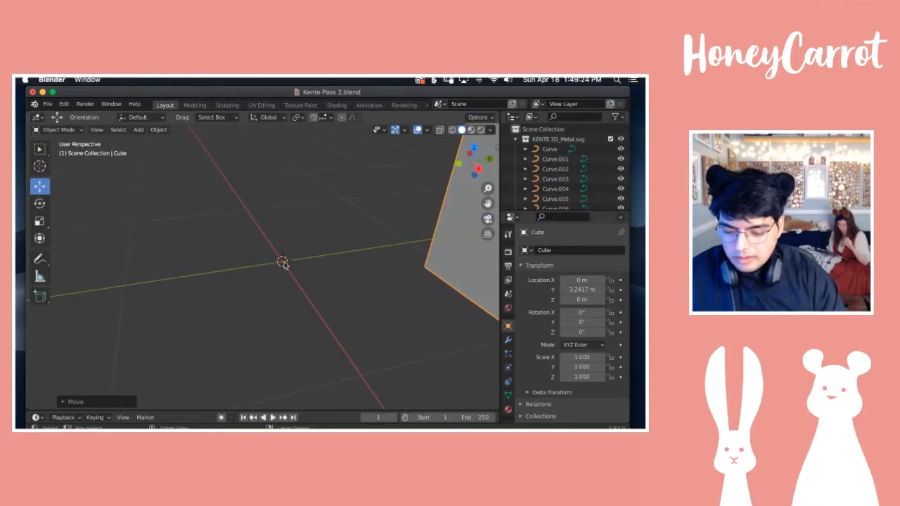
scroll(288, 262, up, 4)
scroll(324, 261, up, 2)
shift+scroll(345, 262, right, 3)
scroll(281, 254, up, 6)
scroll(303, 221, down, 1)
shift+scroll(304, 224, up, 4)
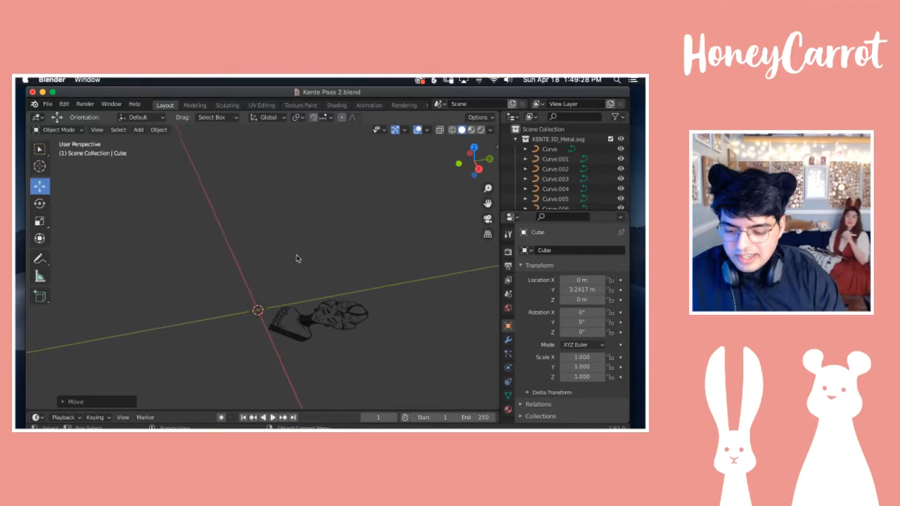
Step: Examine the imported metal artwork up close and from several angles, from the headdress and face down to the patterned trim
scroll(321, 331, up, 5)
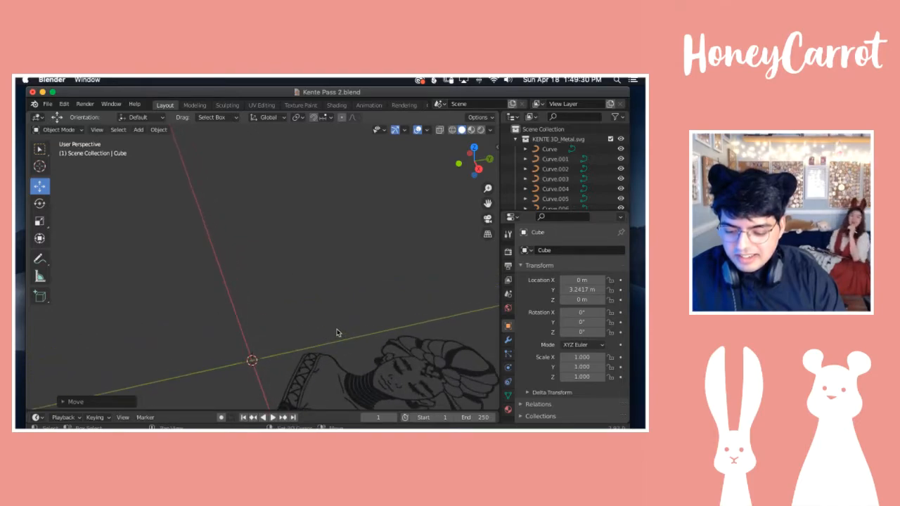
shift+scroll(332, 331, down, 7)
shift+scroll(332, 331, up, 4)
shift+scroll(314, 318, down, 4)
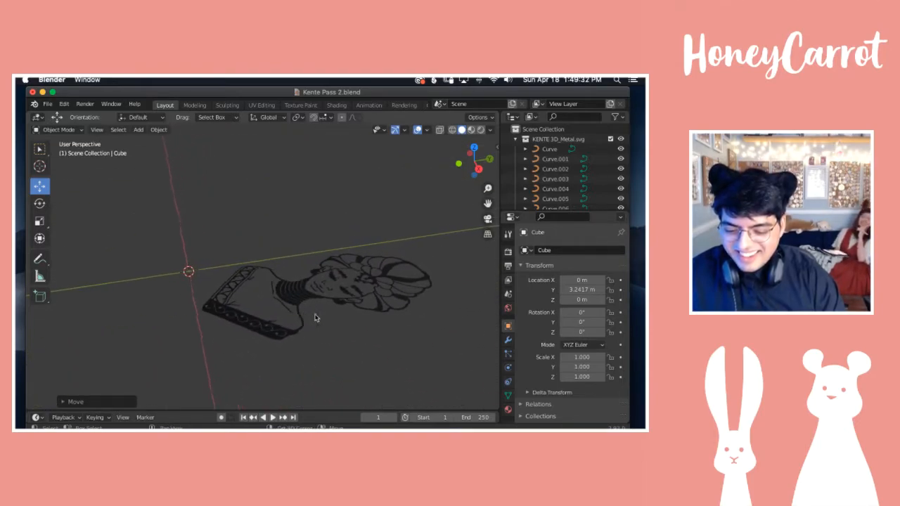
scroll(300, 295, left, 5)
scroll(300, 295, right, 3)
shift+scroll(332, 296, right, 5)
shift+scroll(332, 296, right, 4)
shift+scroll(310, 295, right, 6)
shift+scroll(311, 295, left, 4)
shift+scroll(302, 293, down, 2)
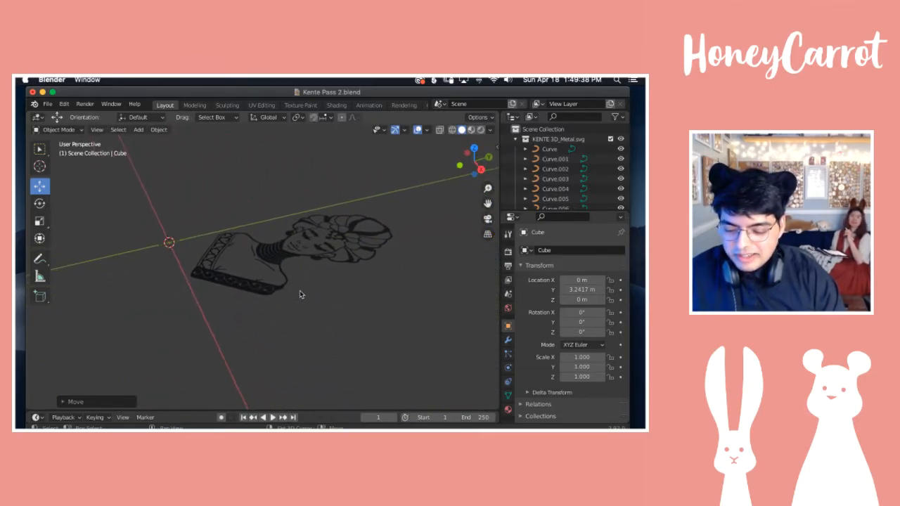
scroll(280, 287, up, 5)
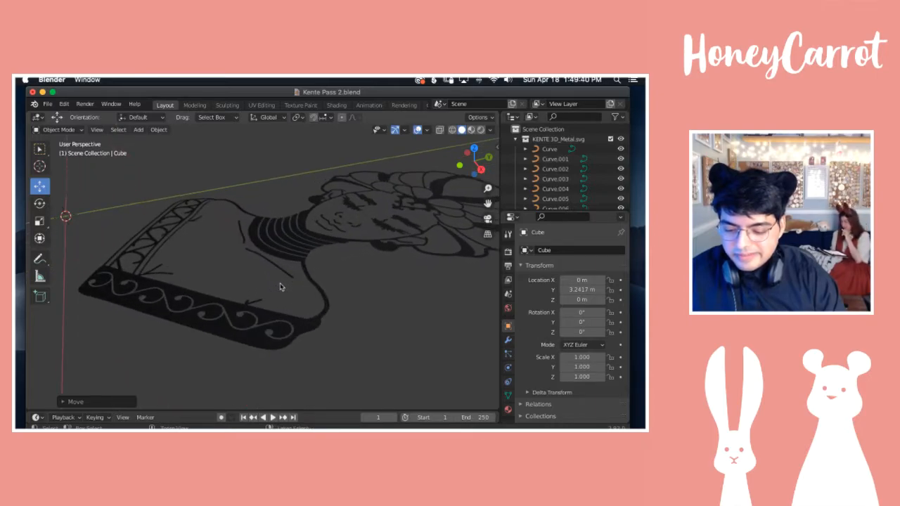
shift+scroll(280, 286, down, 1)
shift+scroll(280, 286, down, 5)
shift+scroll(280, 286, left, 5)
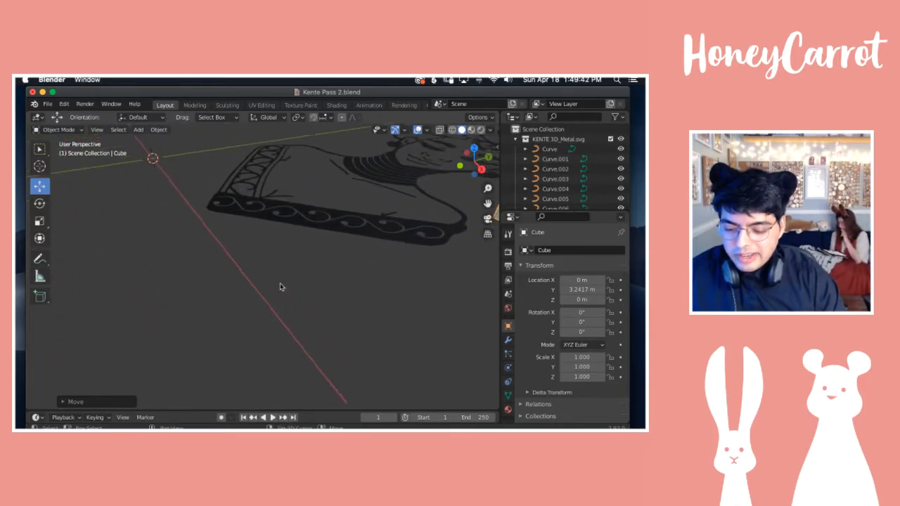
Step: Examine the imported metal artwork beside the world origin from closer, farther and differently angled views
shift+scroll(280, 287, up, 5)
ctrl+scroll(280, 287, down, 4)
ctrl+scroll(280, 283, down, 3)
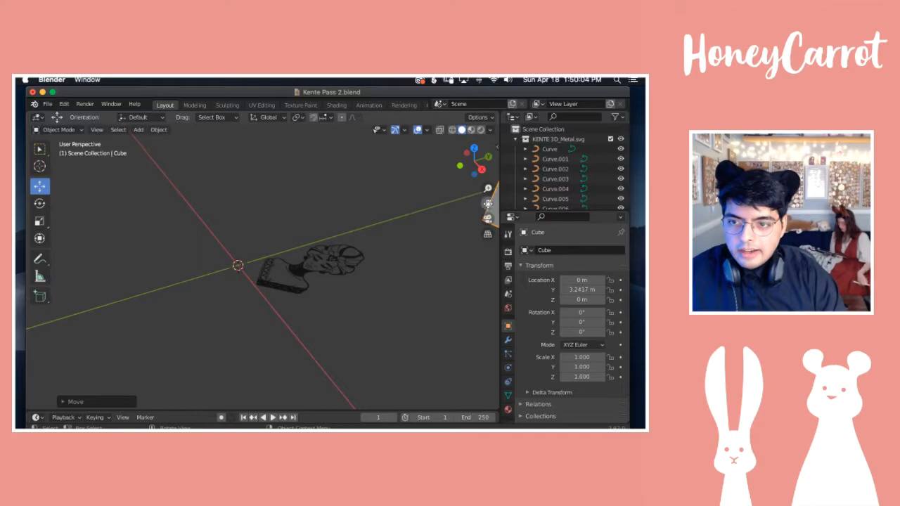
drag(488, 202, 467, 214)
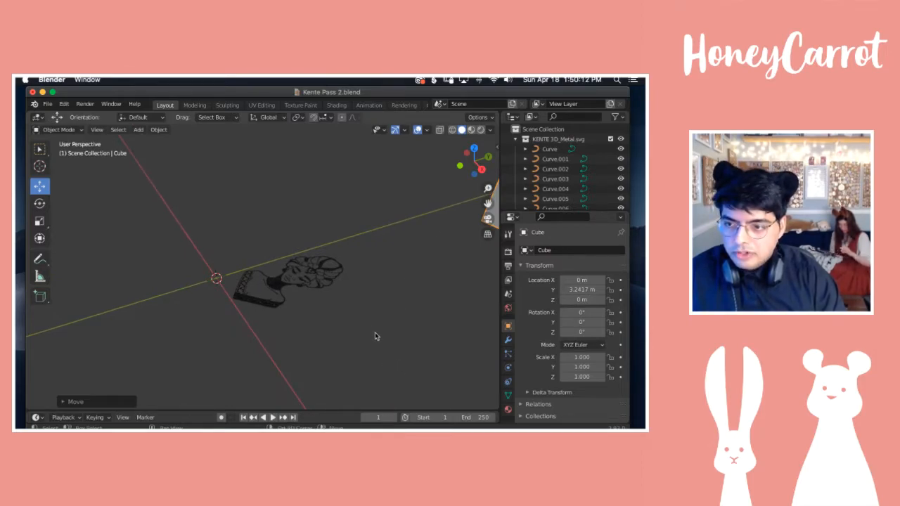
shift+scroll(365, 311, right, 3)
shift+scroll(366, 311, left, 5)
shift+scroll(365, 311, down, 4)
shift+scroll(366, 313, right, 4)
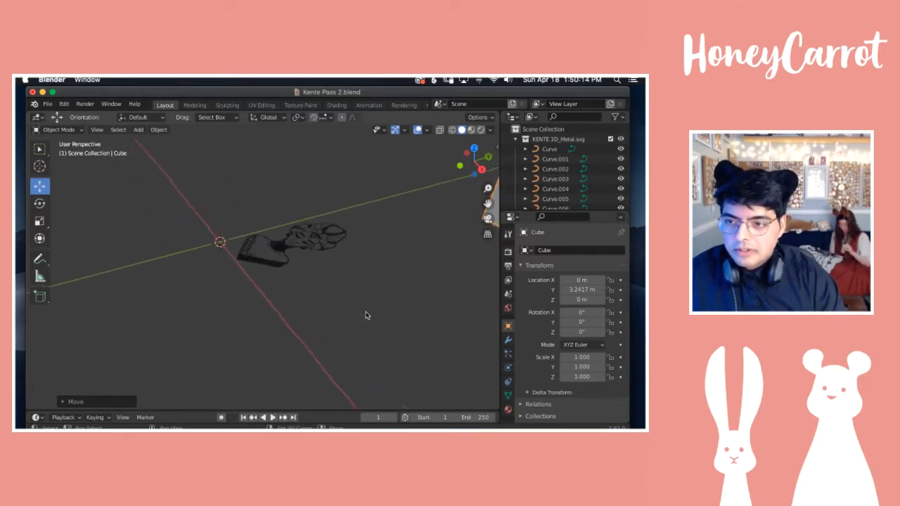
shift+scroll(366, 315, up, 4)
shift+scroll(367, 316, left, 4)
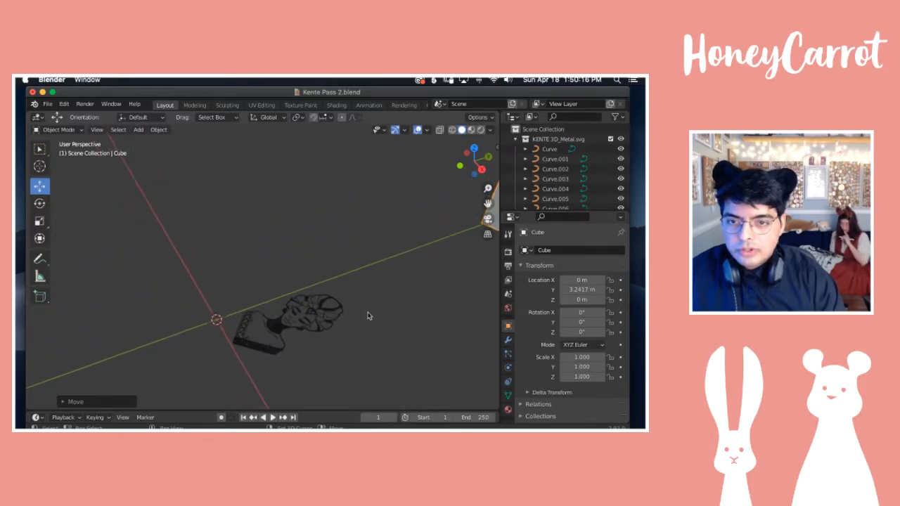
shift+scroll(364, 317, down, 3)
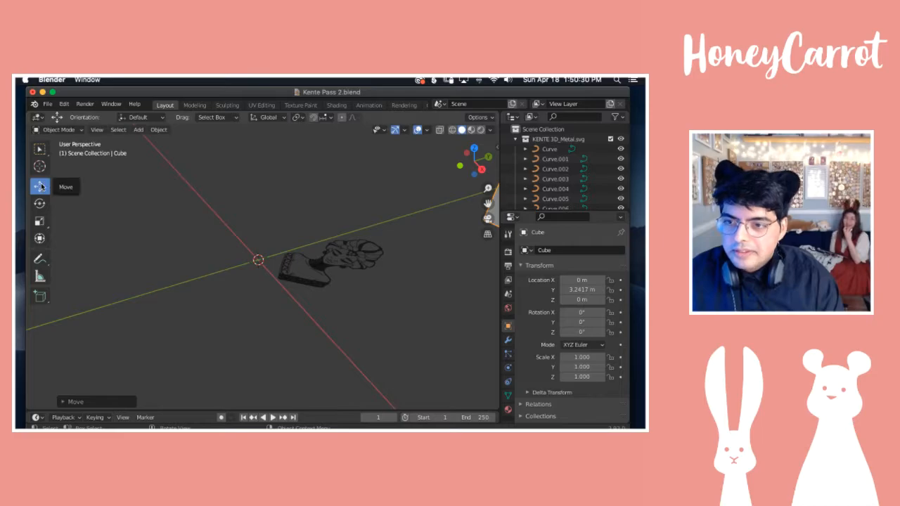
Step: Move the cube farther along the positive Y axis to about 3.77 m from the origin
shift+scroll(237, 218, down, 5)
shift+scroll(237, 218, up, 7)
ctrl+scroll(237, 218, down, 12)
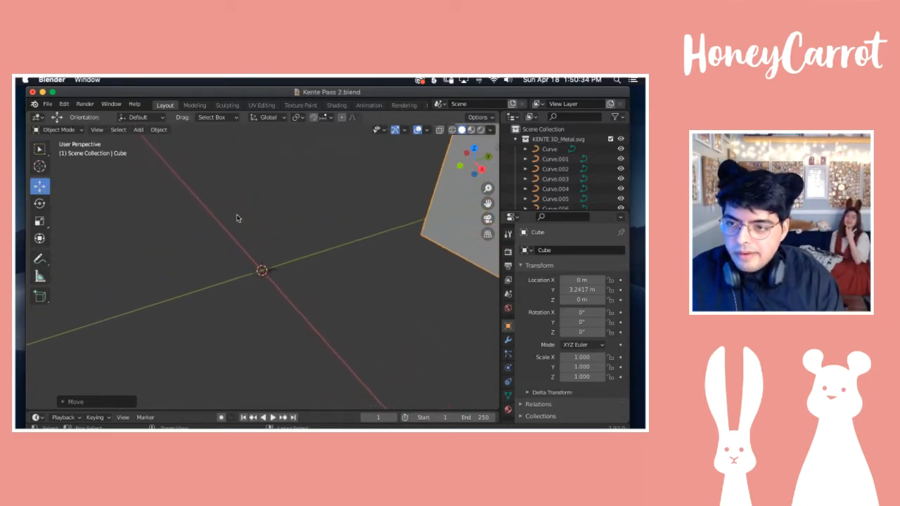
ctrl+scroll(237, 218, up, 2)
ctrl+scroll(237, 218, up, 3)
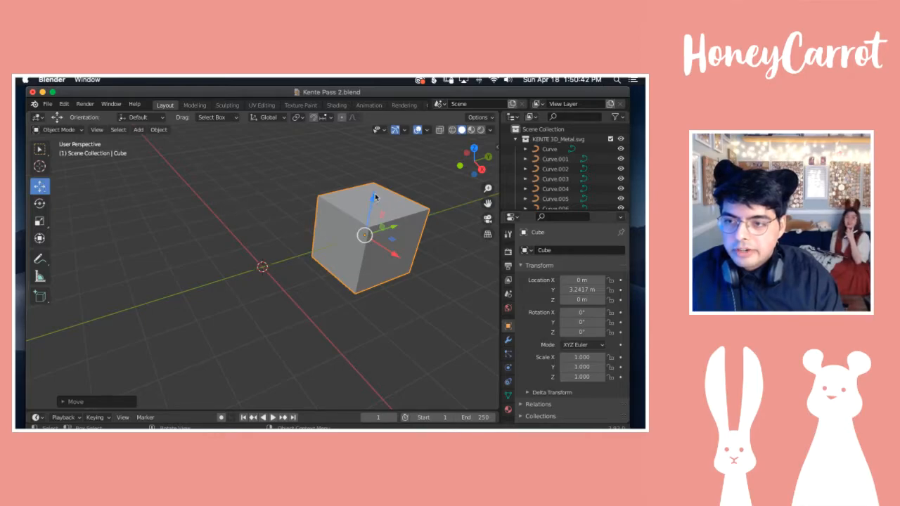
drag(395, 230, 386, 212)
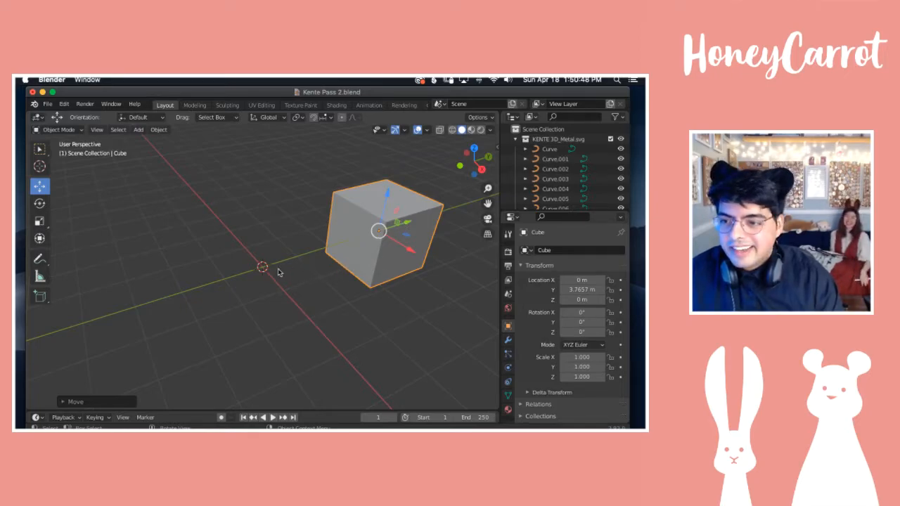
Step: Bring up the Rotate and Scale gizmos on the cube and view it from low and raised angles
click(41, 204)
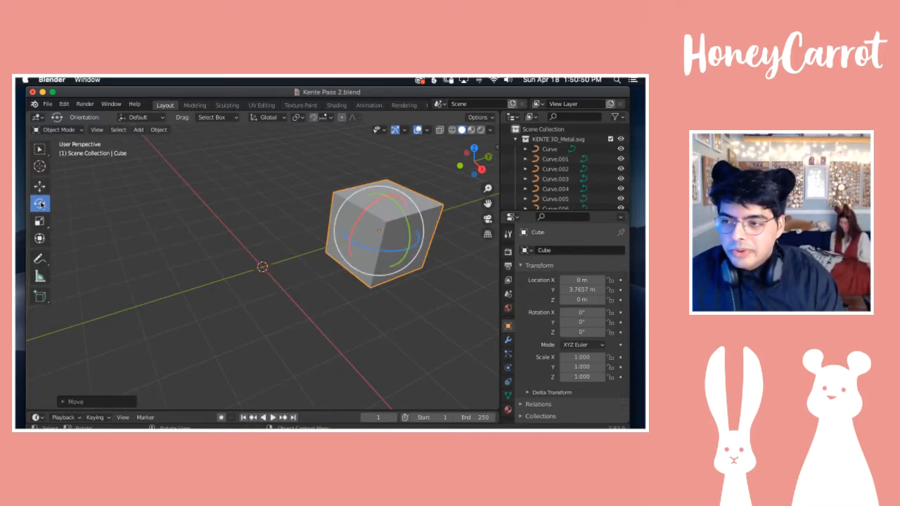
click(40, 221)
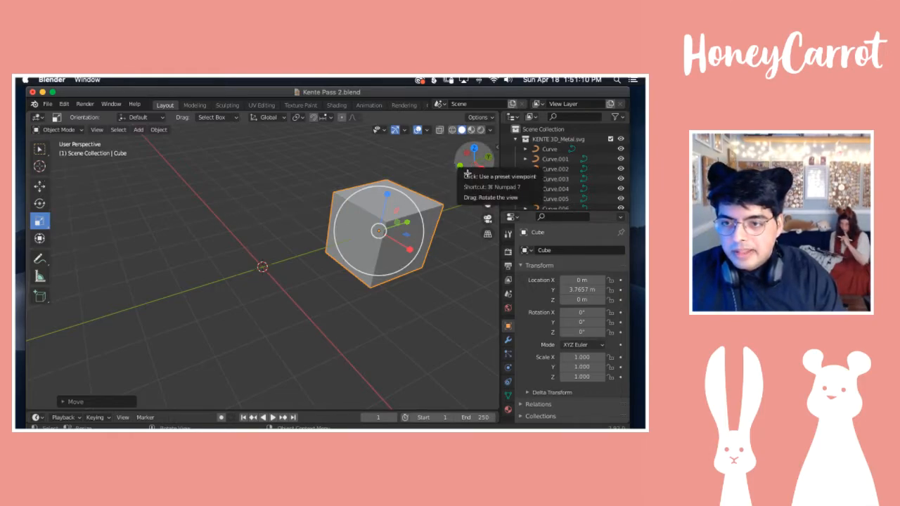
mouse_move(480, 163)
mouse_down()
mouse_move(494, 143)
mouse_move(494, 171)
mouse_move(463, 157)
mouse_move(477, 149)
mouse_up()
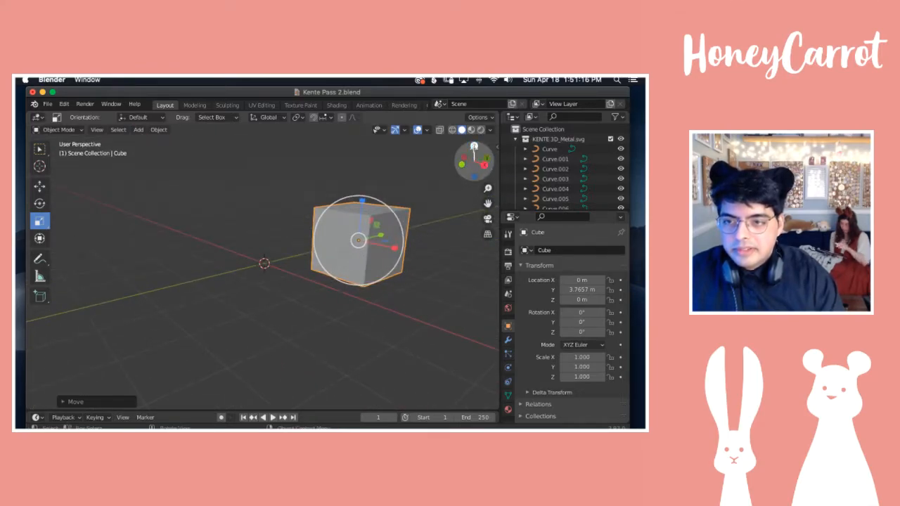
mouse_move(481, 158)
mouse_down()
mouse_move(474, 173)
mouse_move(477, 152)
mouse_up()
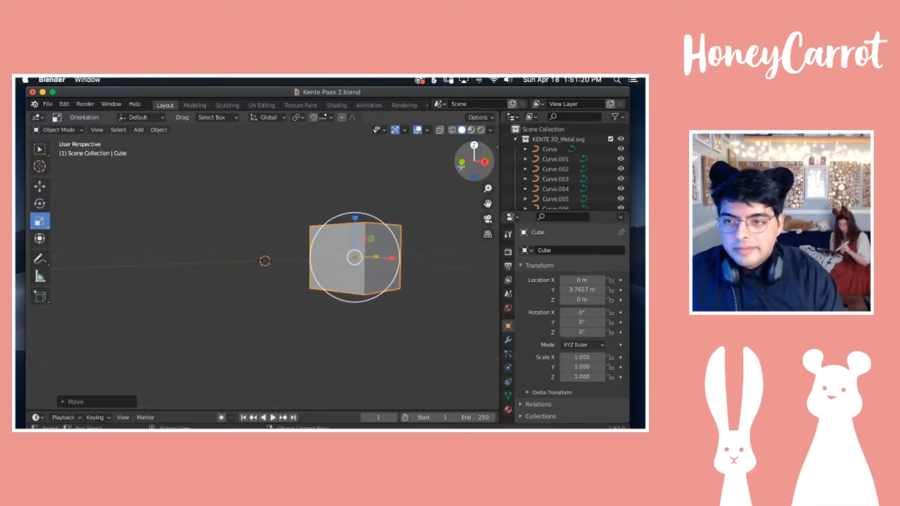
scroll(305, 256, up, 5)
scroll(306, 257, down, 5)
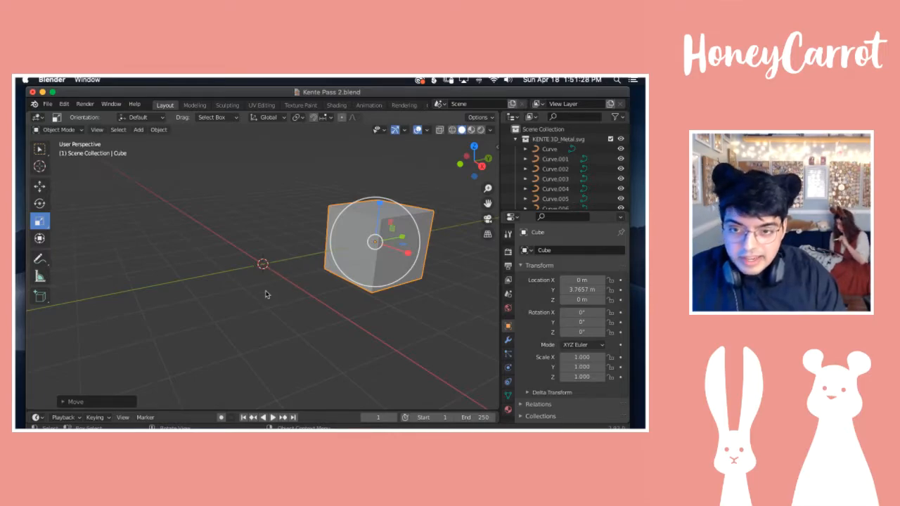
middle_drag(263, 265, 293, 293)
middle_drag(214, 266, 245, 274)
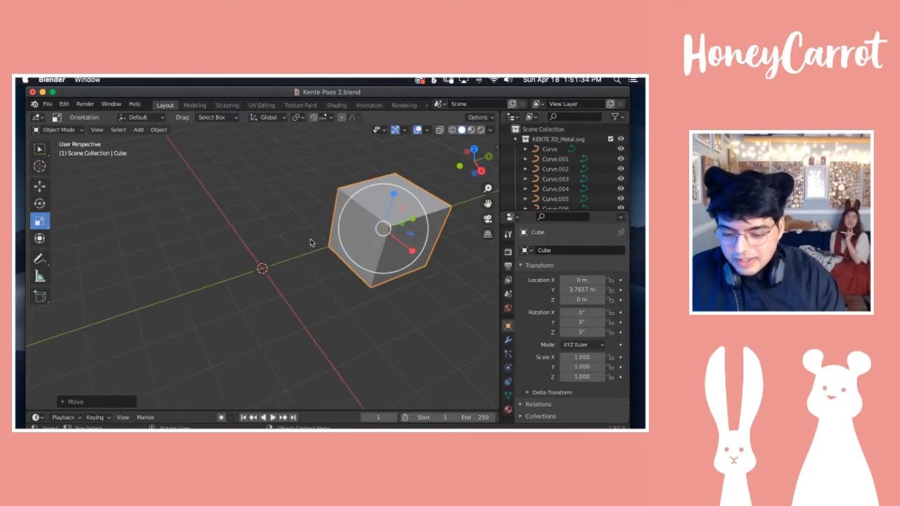
scroll(272, 264, down, 1)
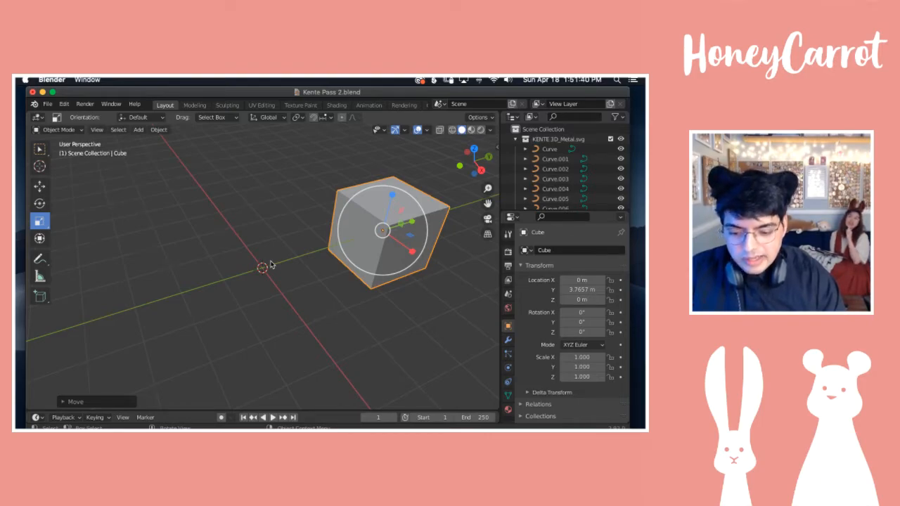
scroll(272, 264, left, 1)
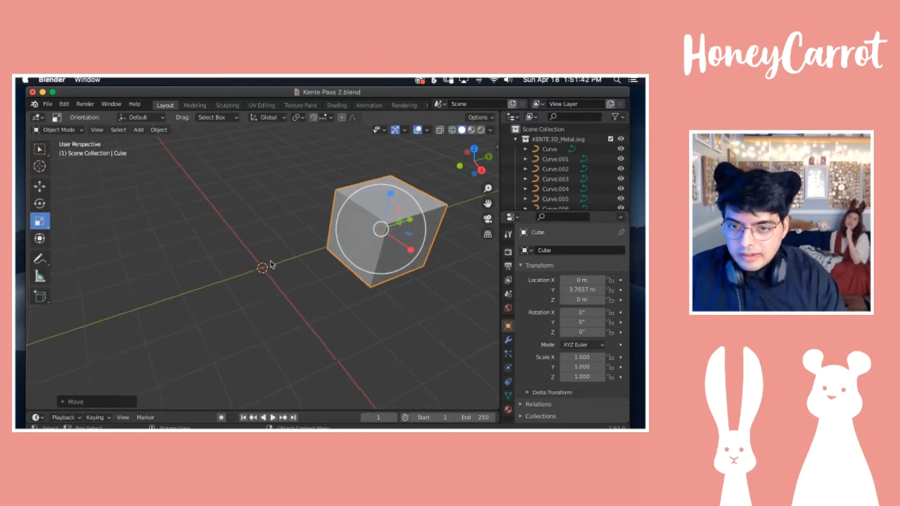
scroll(273, 265, right, 1)
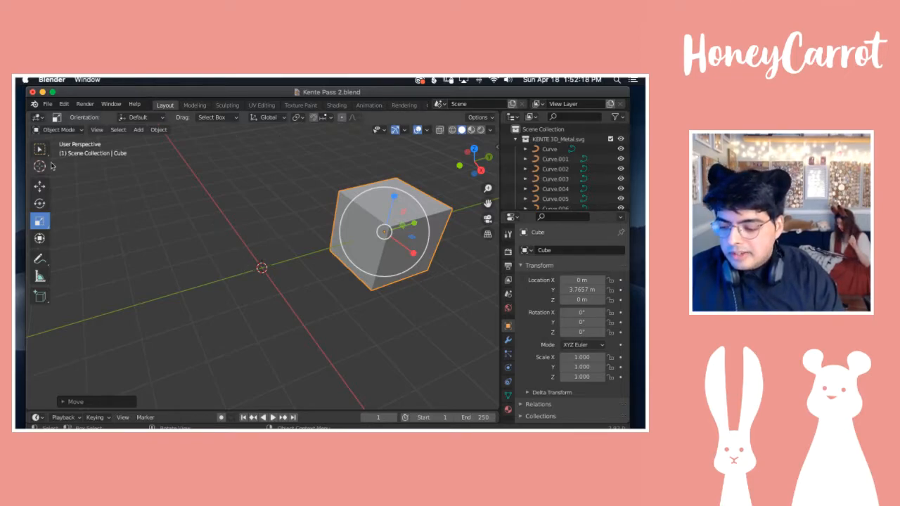
click(138, 129)
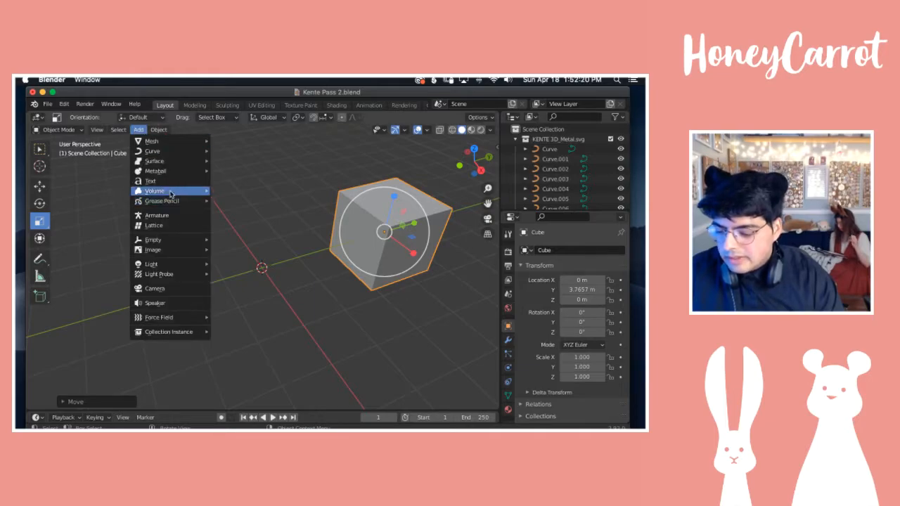
mouse_move(185, 243)
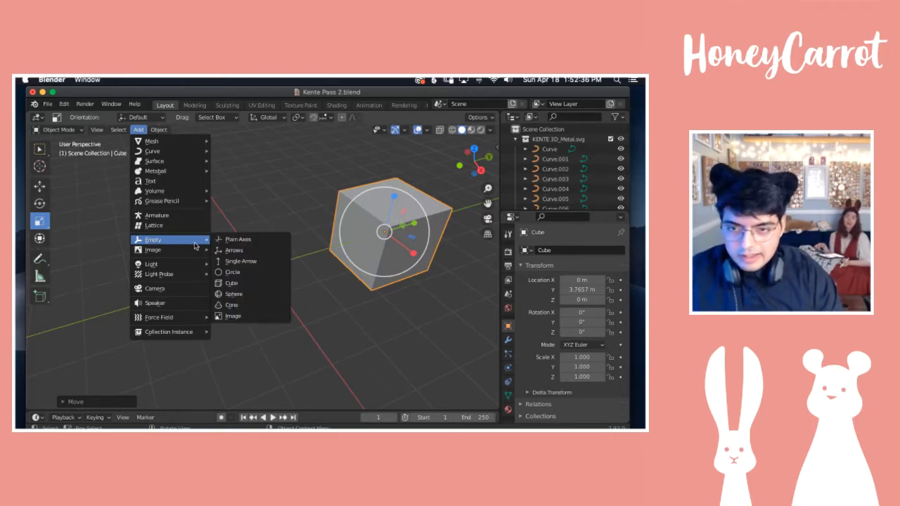
key(Escape)
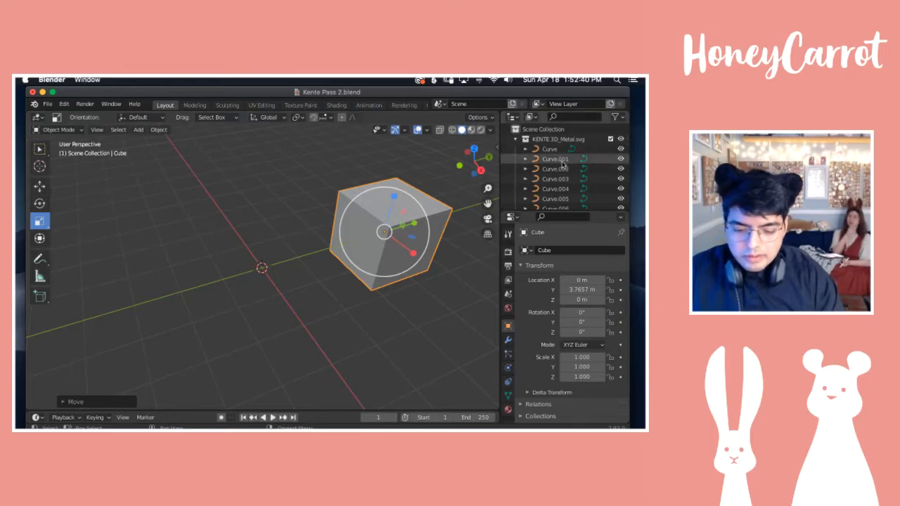
Step: Delete the cube from the scene, leaving the imported curves in place
scroll(549, 154, down, 6)
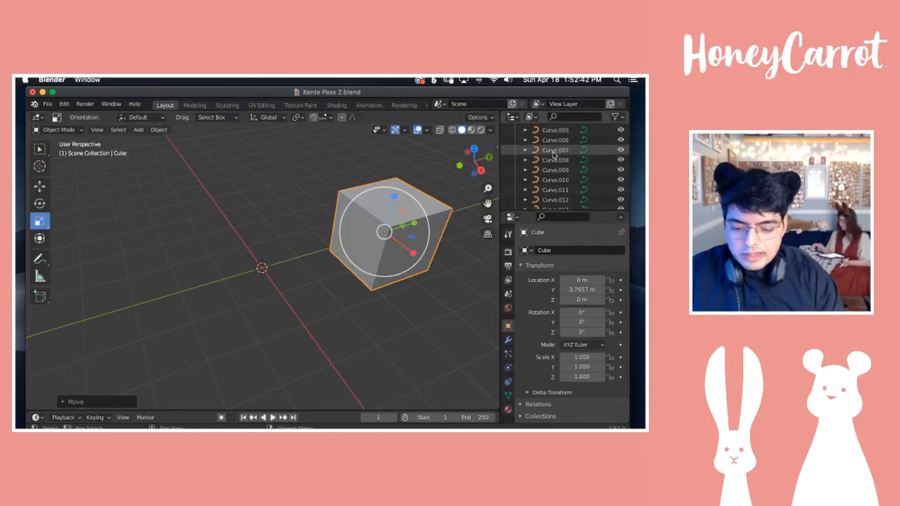
scroll(553, 156, down, 1)
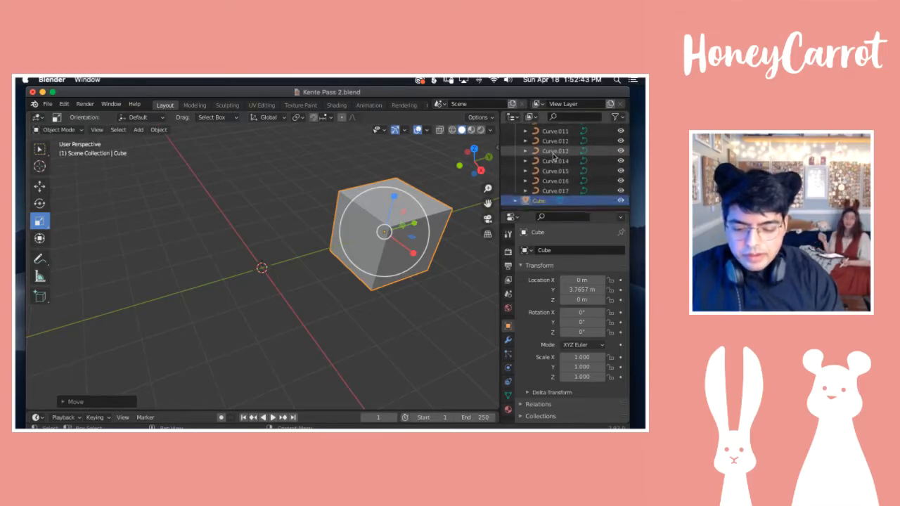
click(543, 202)
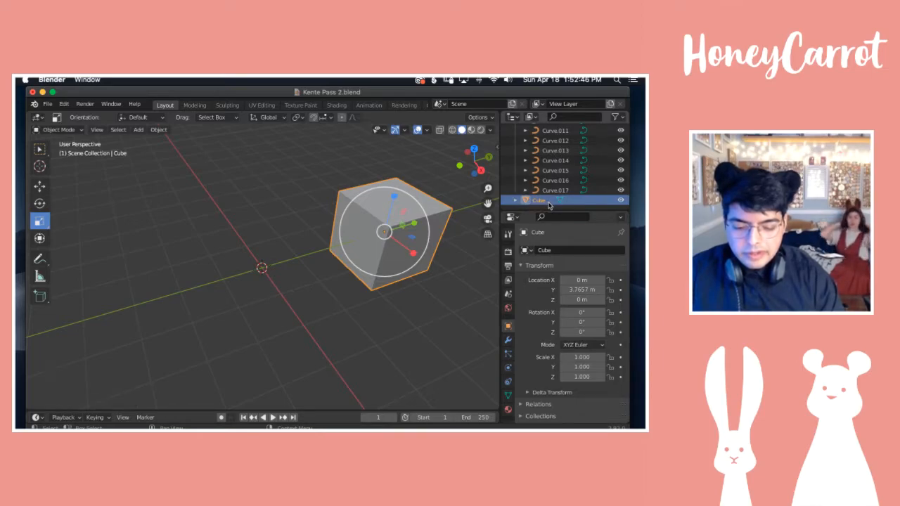
key(x)
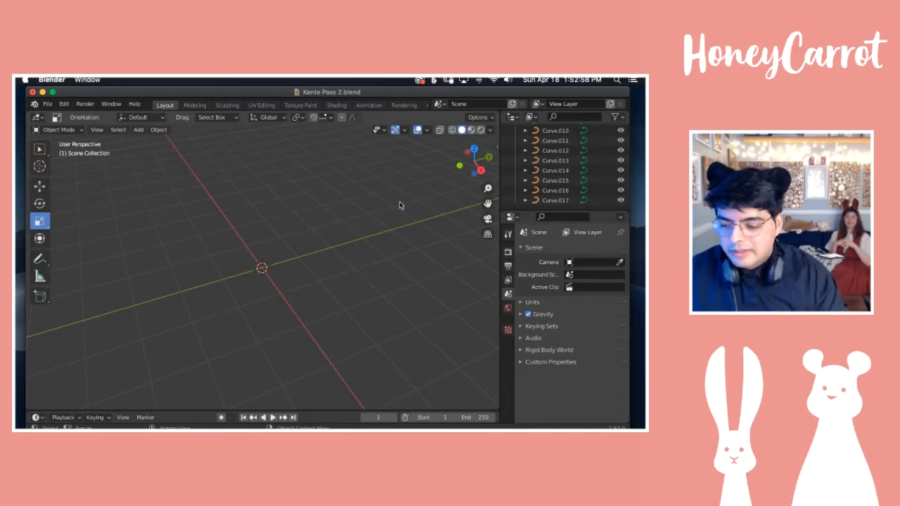
Step: Add a new cube mesh at the world origin and delete it again
click(138, 129)
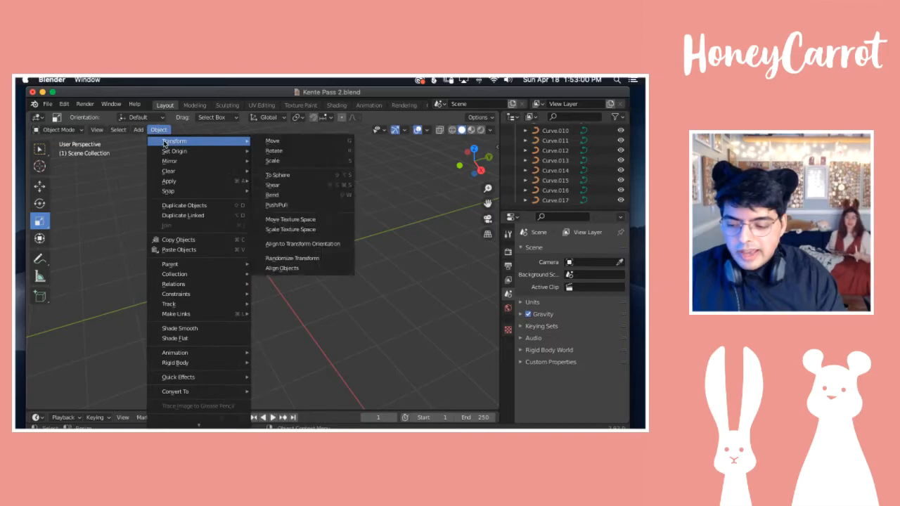
mouse_move(179, 141)
click(264, 153)
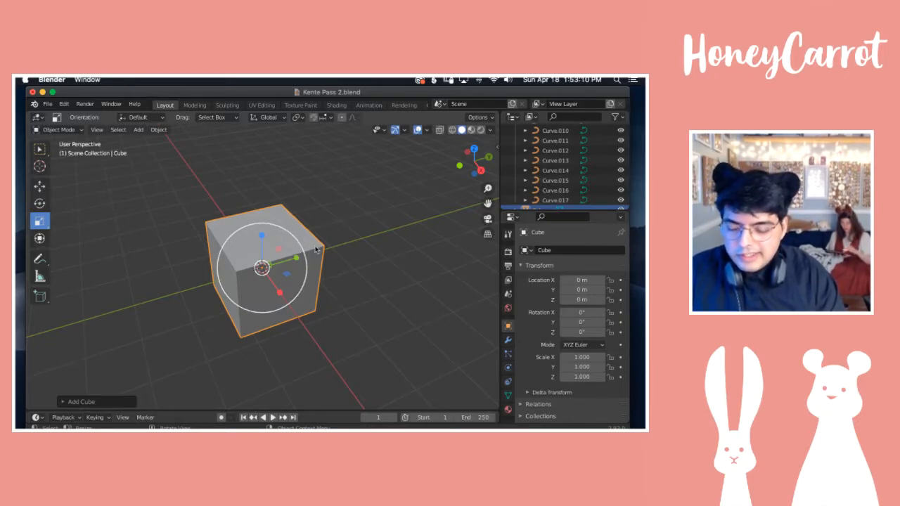
scroll(556, 194, down, 1)
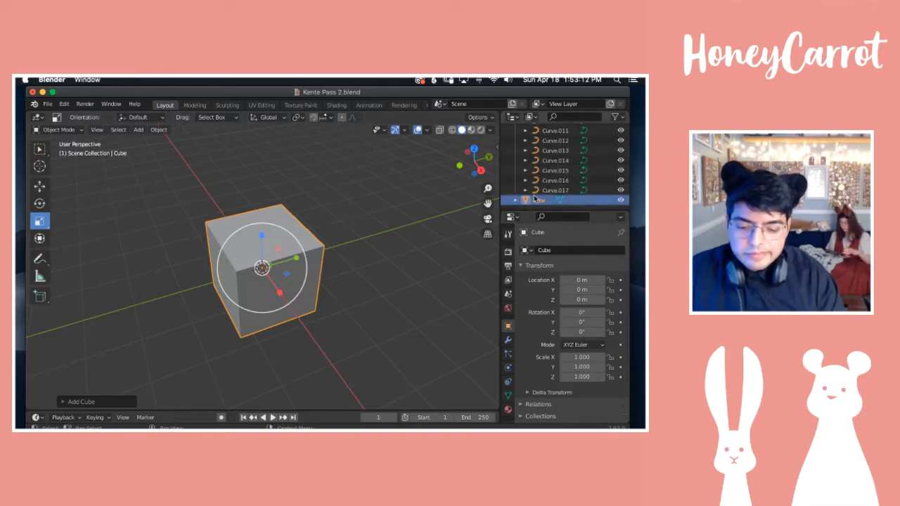
click(540, 201)
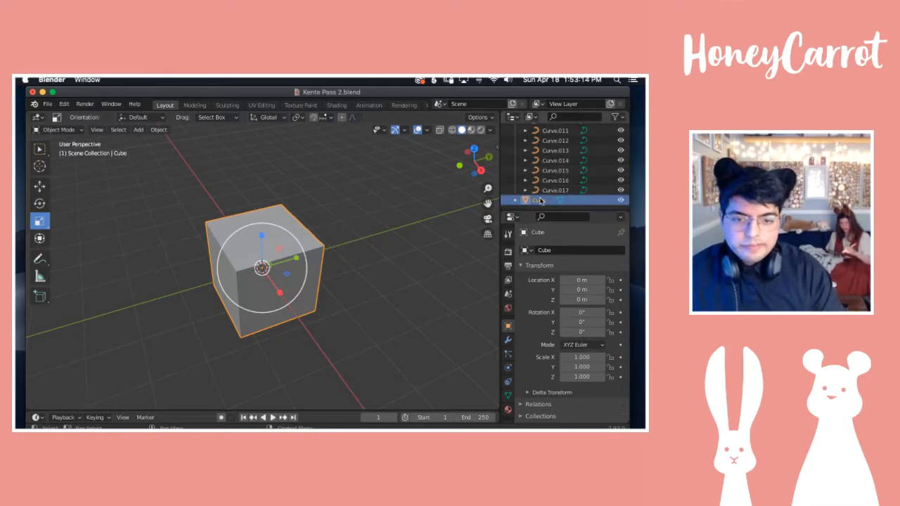
key(Delete)
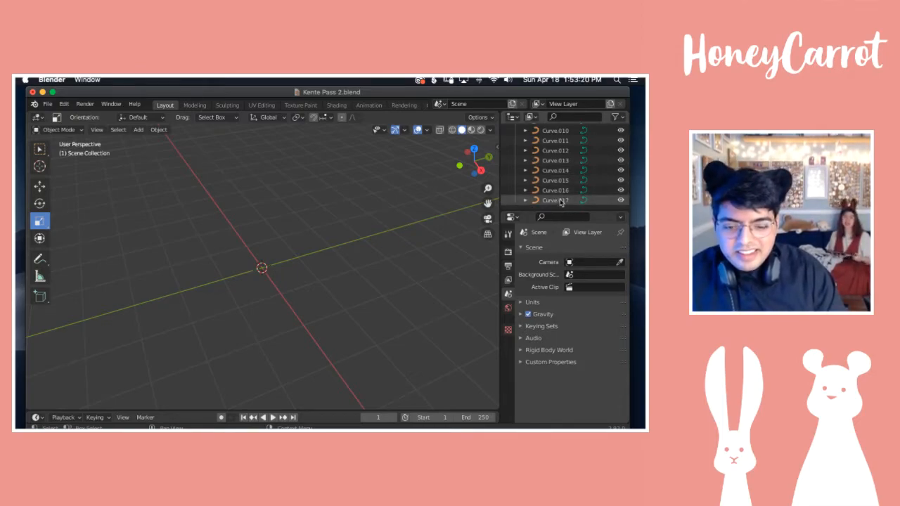
Step: Select the first curve in the KENTE 3D_Metal.svg collection and look through the collection down to Curve.017
scroll(555, 194, up, 5)
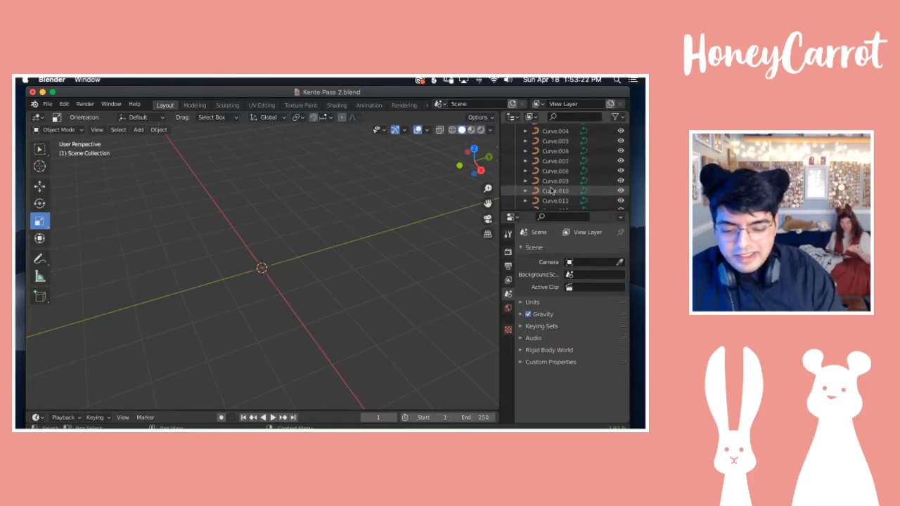
scroll(551, 190, up, 3)
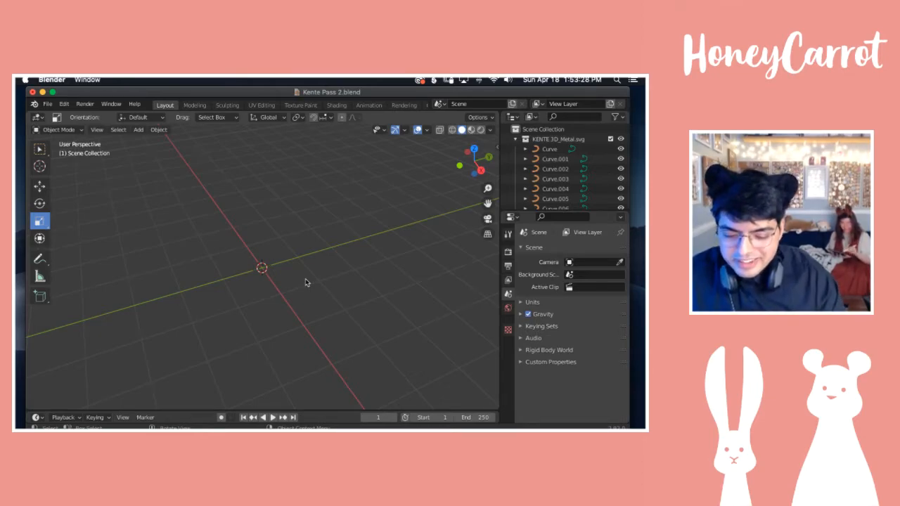
click(552, 149)
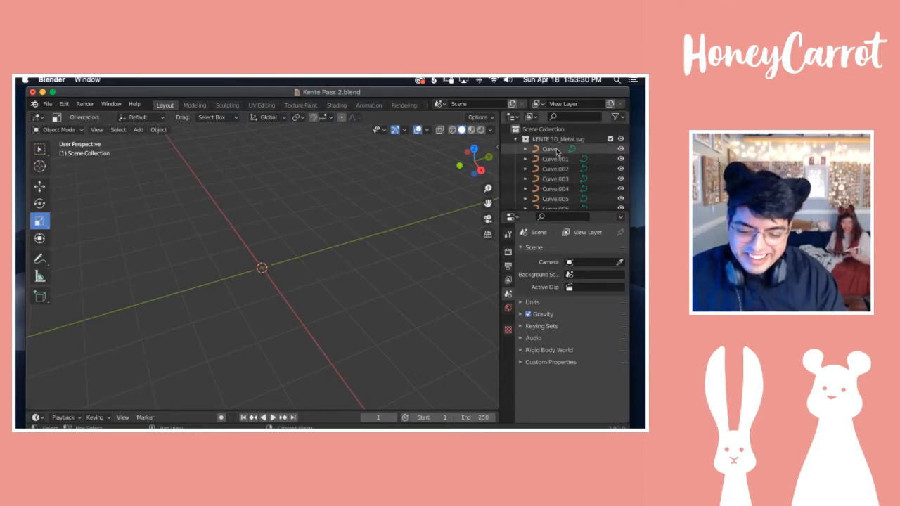
scroll(564, 190, down, 3)
scroll(564, 193, down, 3)
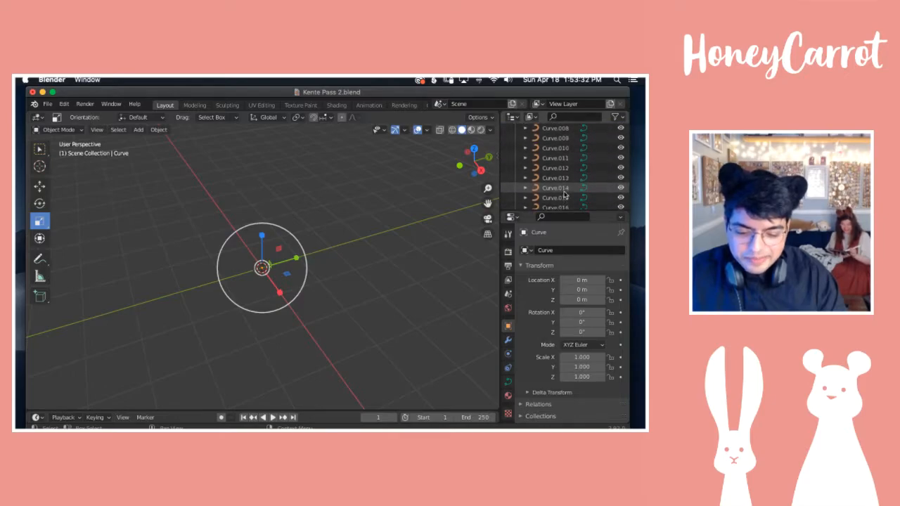
scroll(565, 191, up, 6)
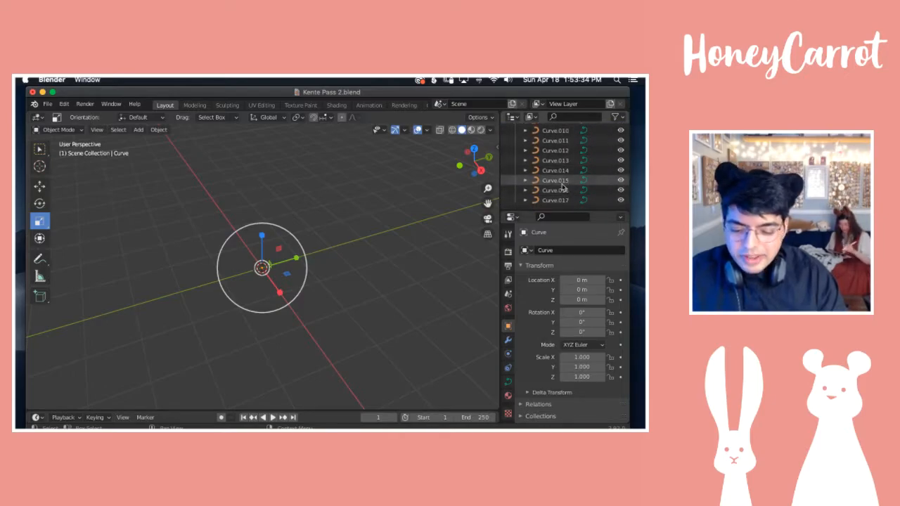
scroll(564, 186, down, 3)
scroll(565, 184, up, 3)
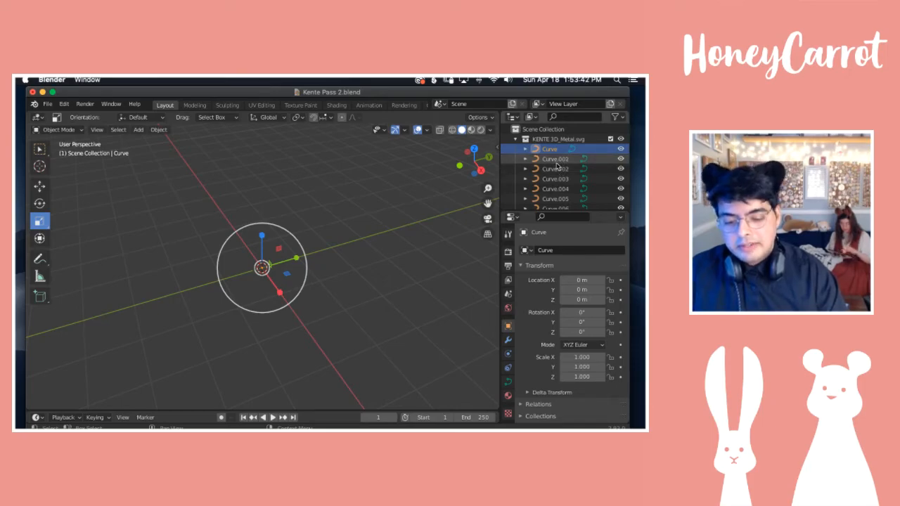
Step: Extend the selection from the first curve through Curve.017 so the whole metal collection is selected
scroll(558, 165, down, 2)
scroll(557, 165, down, 6)
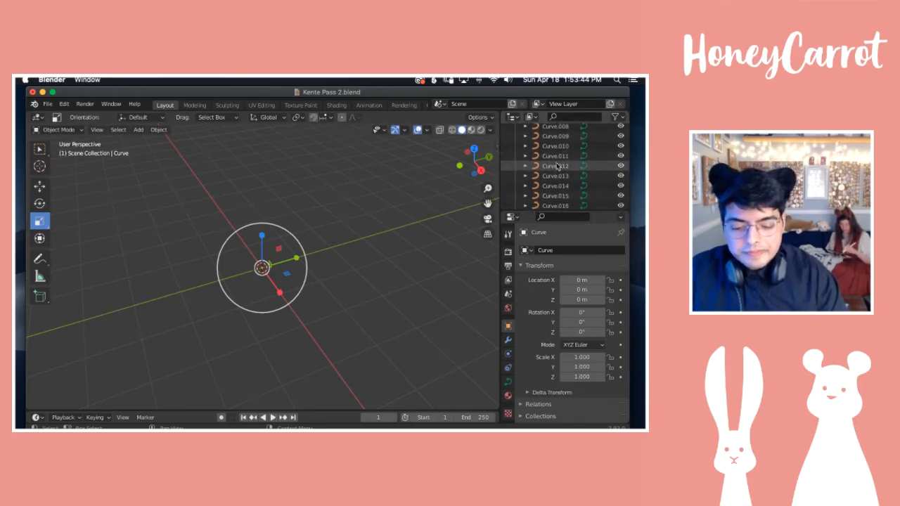
shift+click(553, 201)
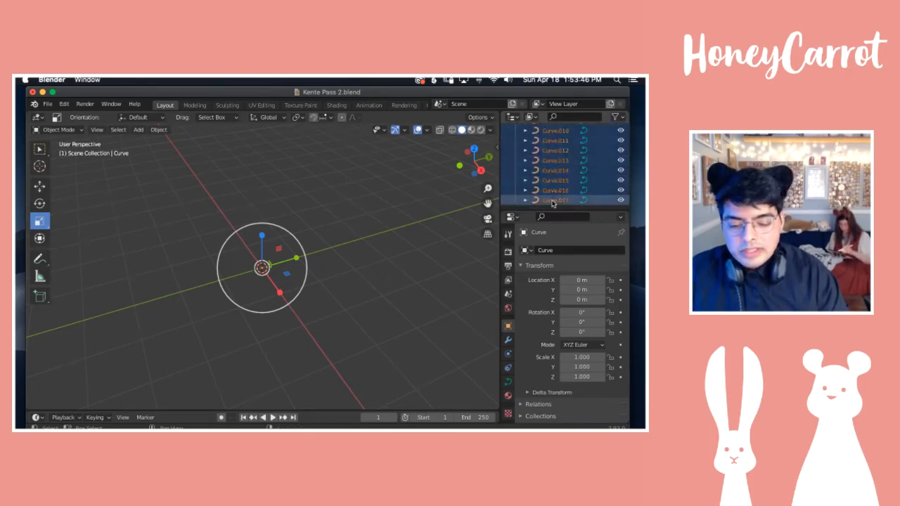
scroll(553, 169, up, 5)
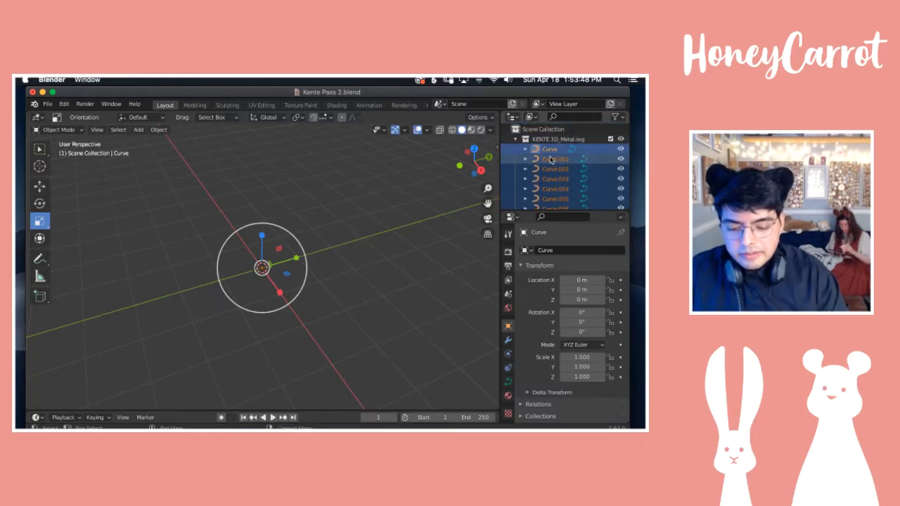
scroll(553, 163, down, 5)
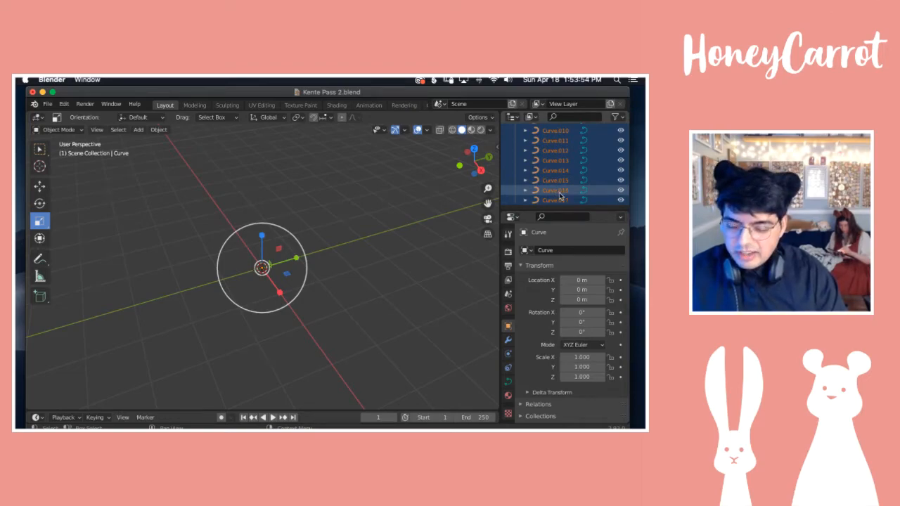
Step: Join all the selected metal curves into a single curve object
click(117, 130)
click(117, 130)
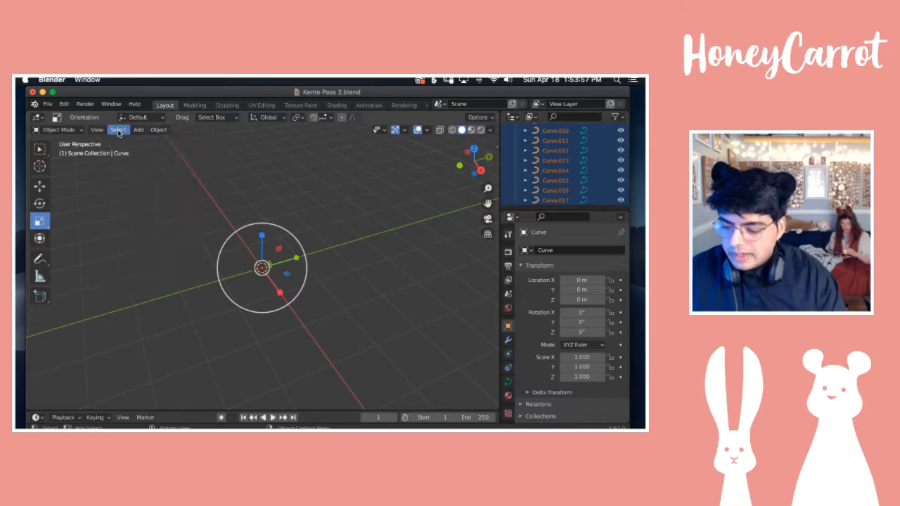
click(158, 130)
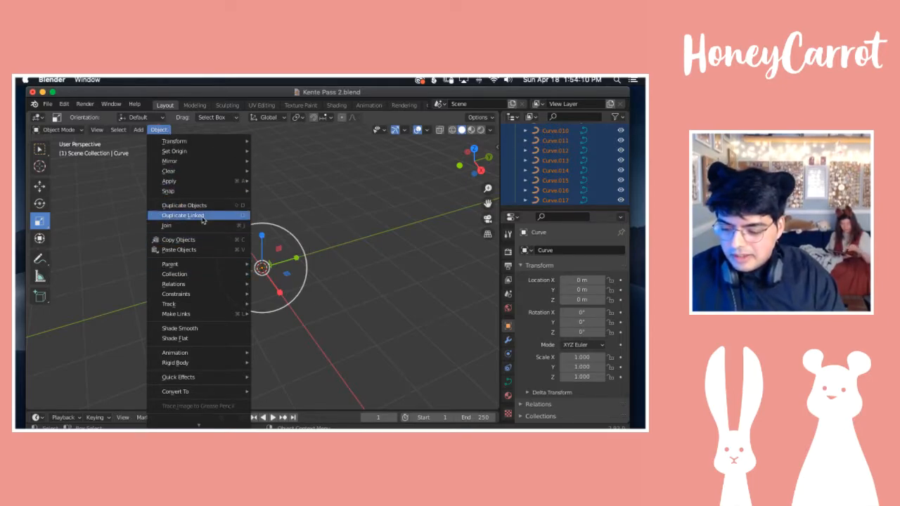
scroll(574, 169, up, 1)
scroll(573, 164, up, 5)
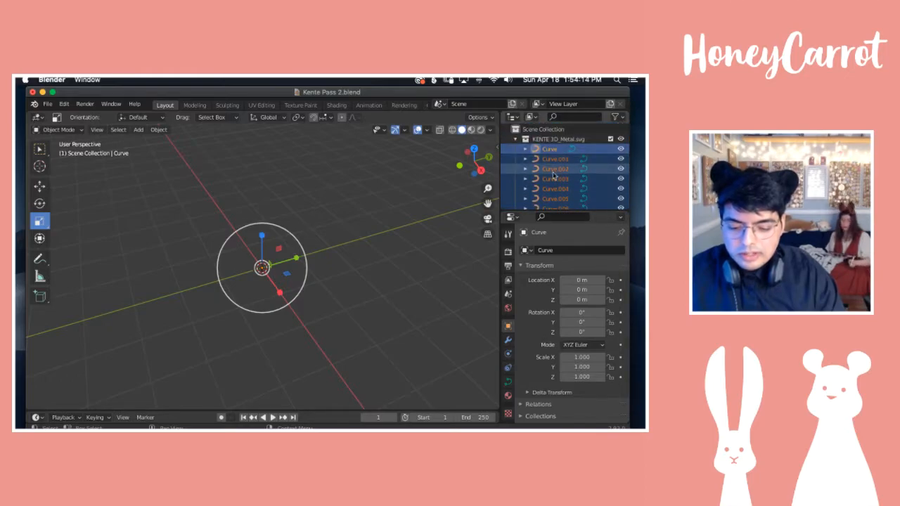
scroll(555, 164, down, 5)
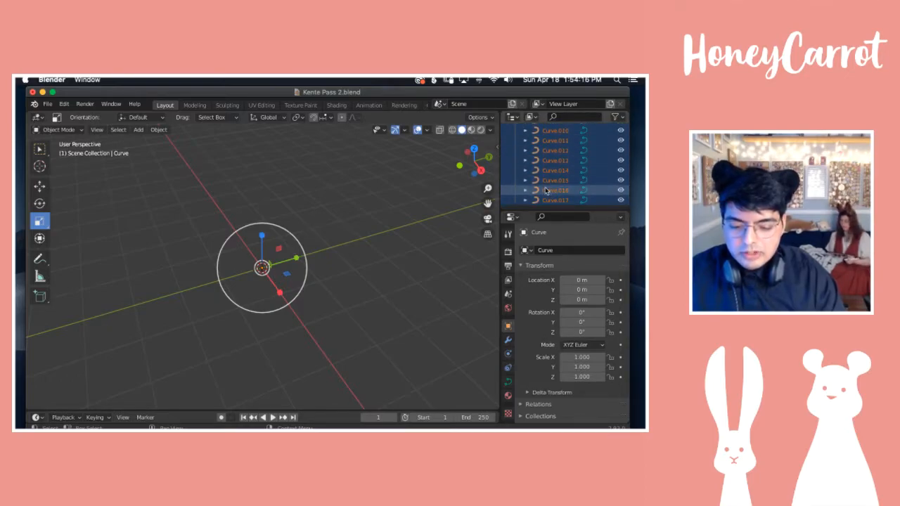
scroll(552, 203, up, 5)
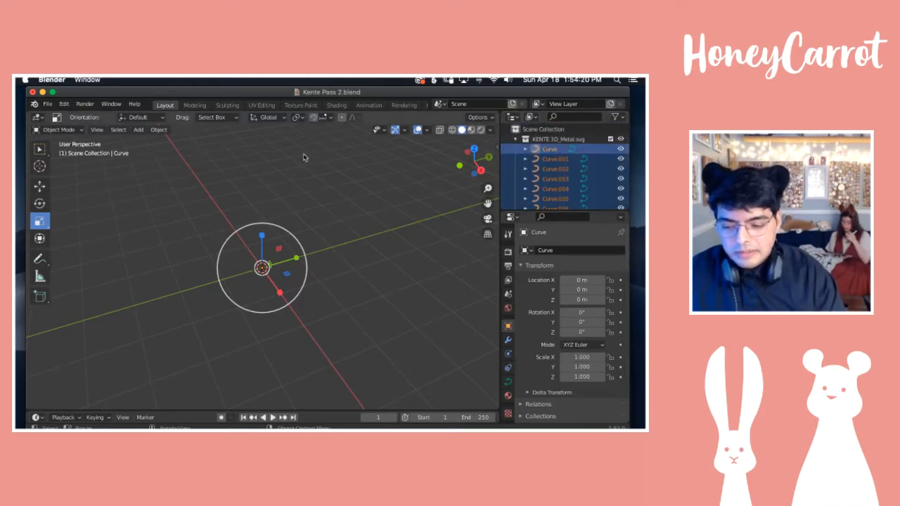
click(158, 129)
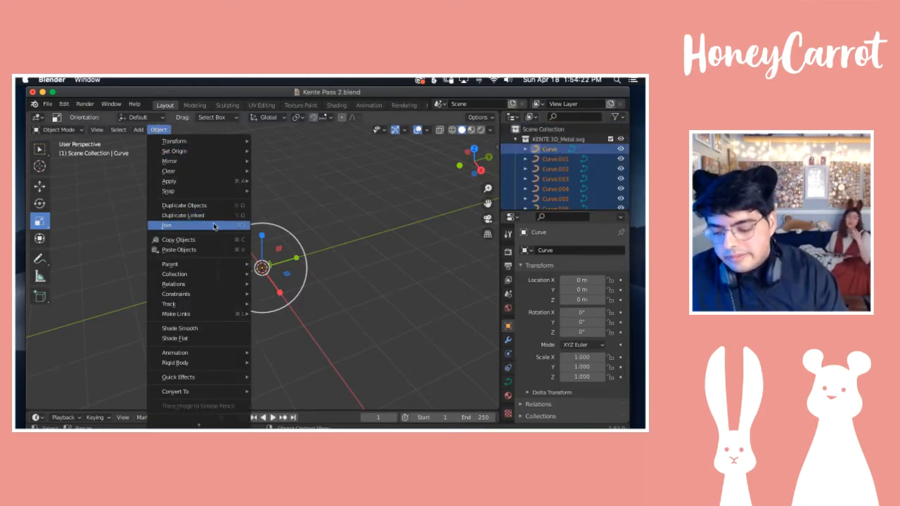
click(214, 225)
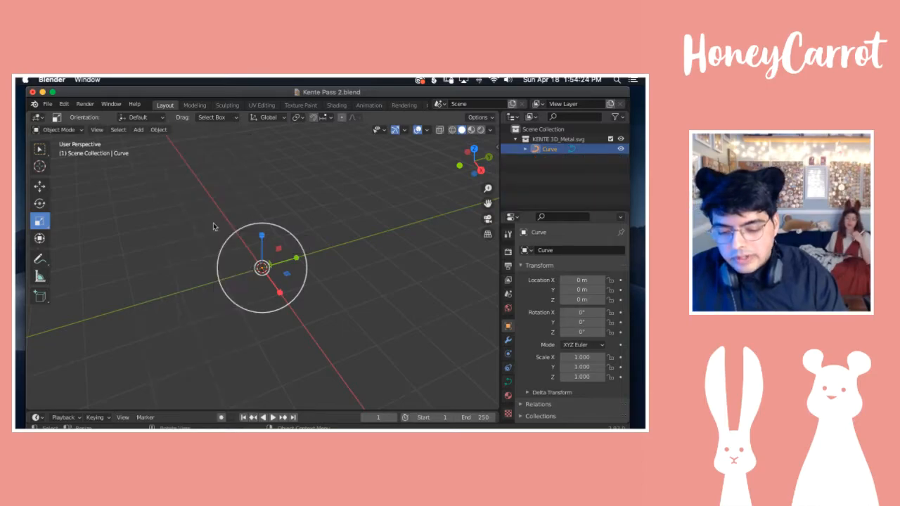
Step: Deselect the joined curve, inspect the portrait up close in the viewport, and examine the curve's nested data
click(572, 168)
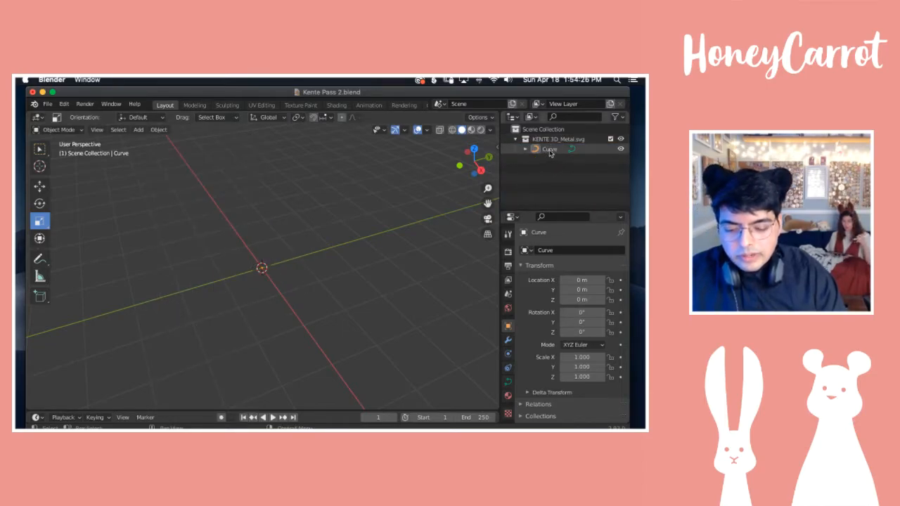
ctrl+scroll(268, 276, up, 10)
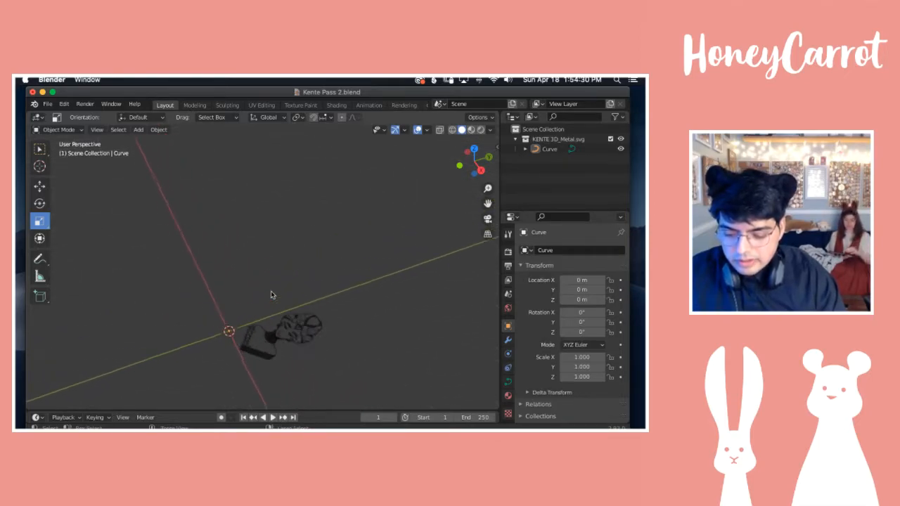
scroll(271, 294, up, 2)
scroll(271, 295, down, 8)
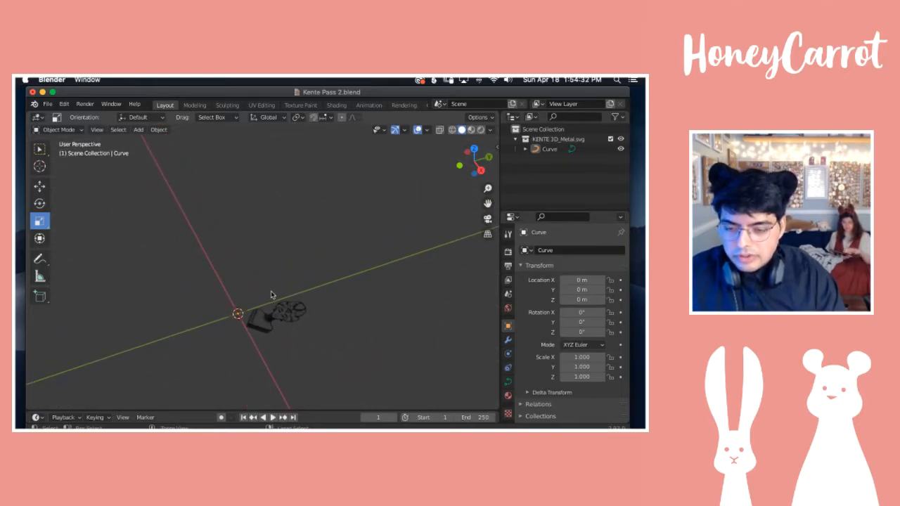
scroll(272, 294, down, 2)
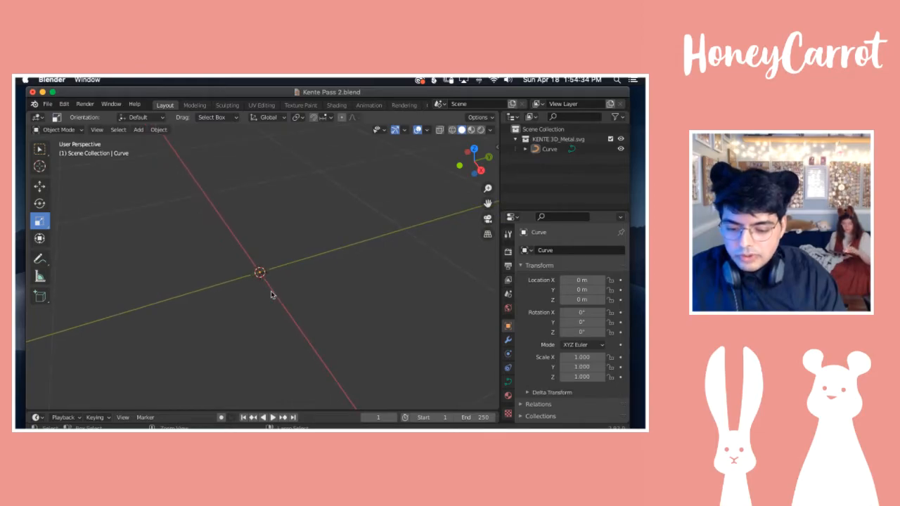
scroll(272, 294, down, 1)
click(525, 149)
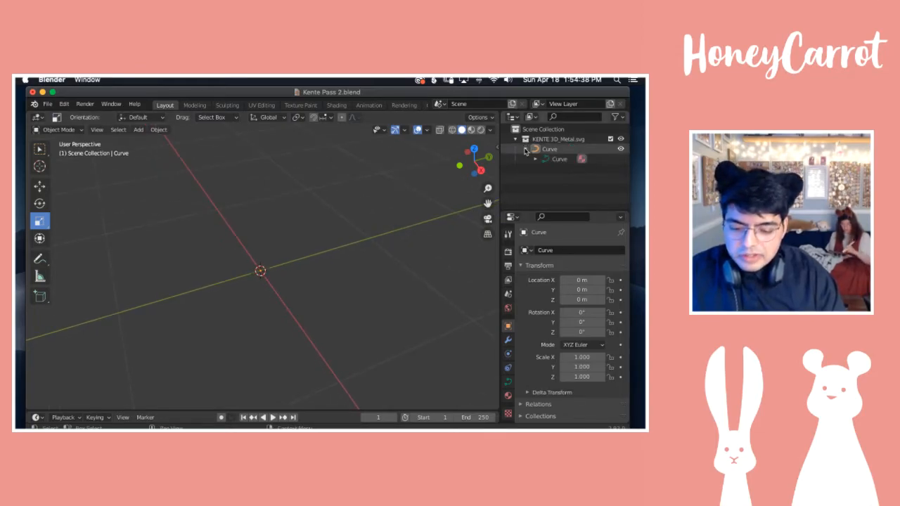
click(535, 159)
click(525, 149)
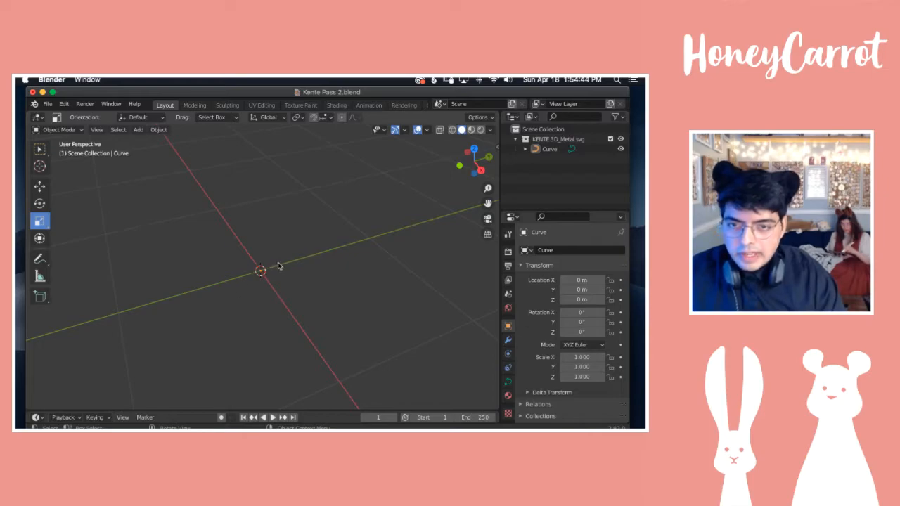
Step: Rename the joined curve object to Metal and deselect it
double_click(549, 148)
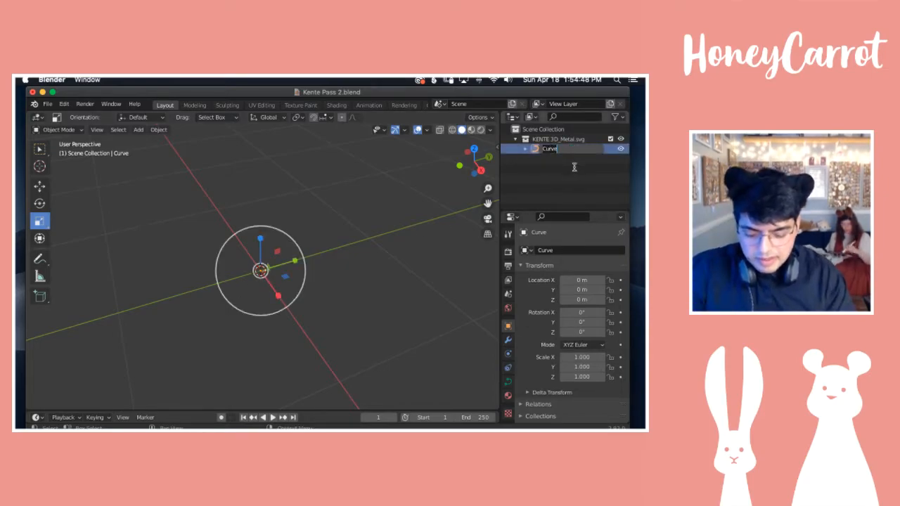
text(Metal)
key(Return)
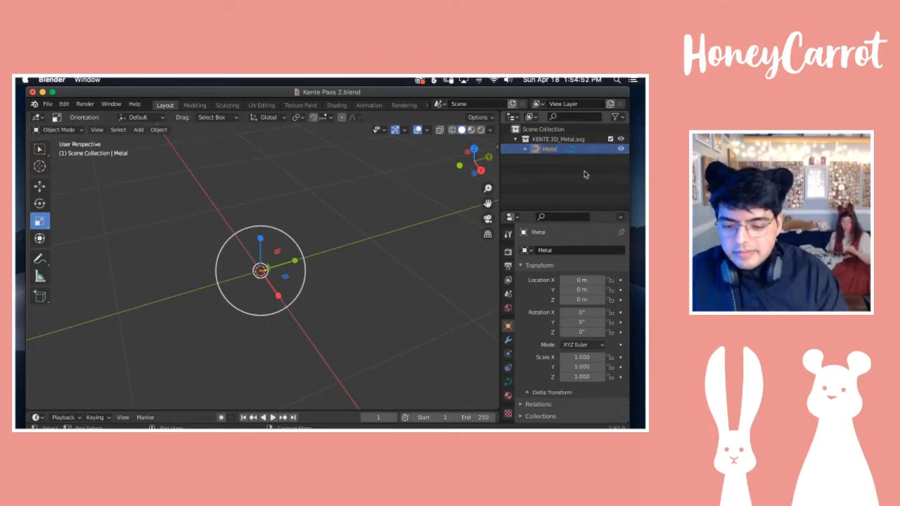
click(543, 170)
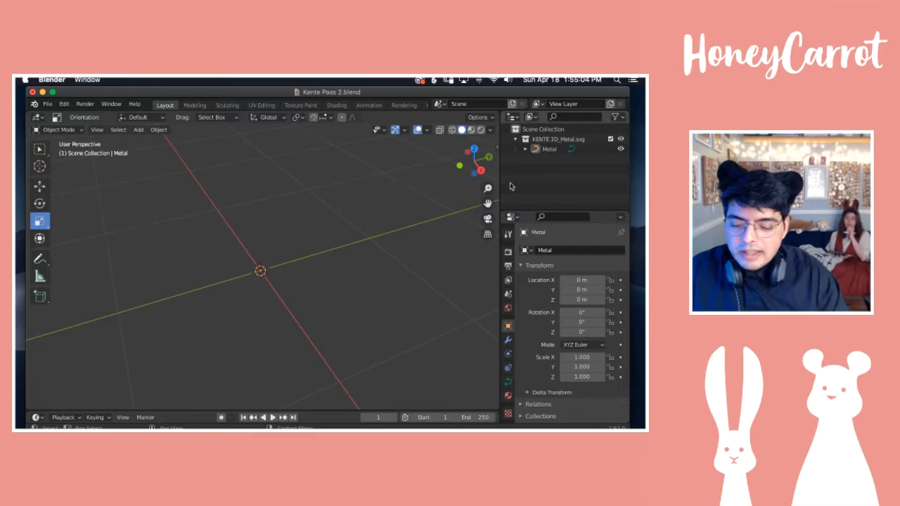
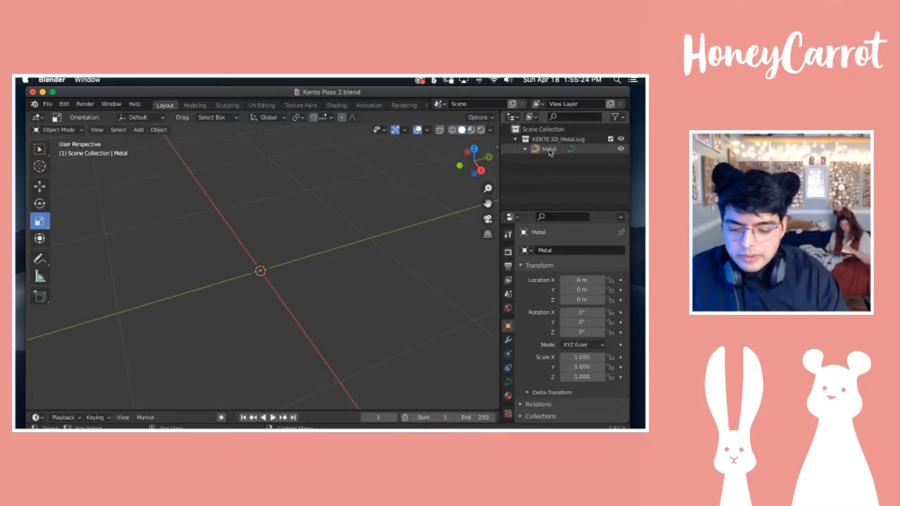
Step: Move the Metal curve out to the Scene Collection and delete the emptied KENTE 3D_Metal.svg collection
drag(549, 149, 520, 184)
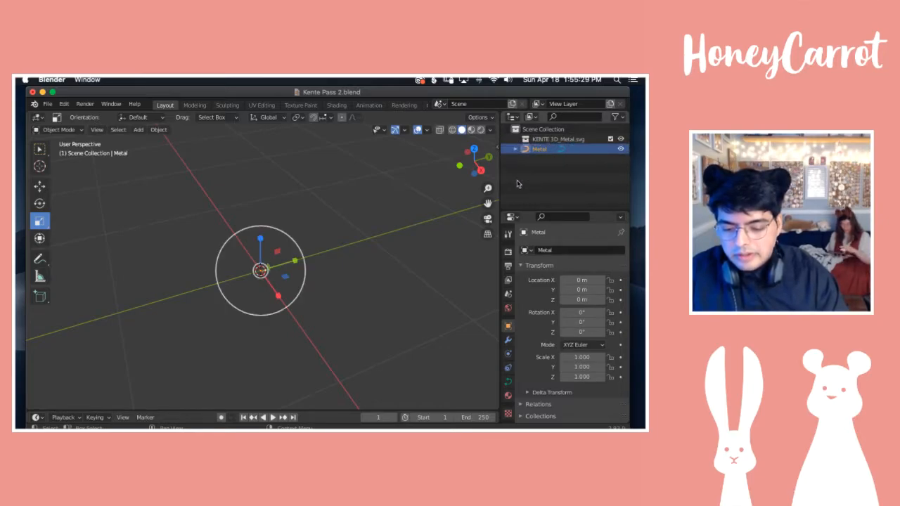
click(543, 140)
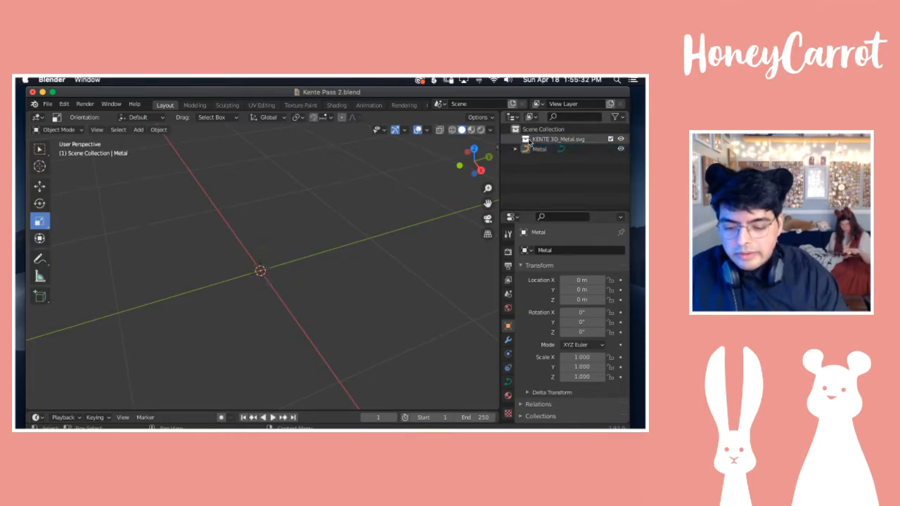
click(573, 142)
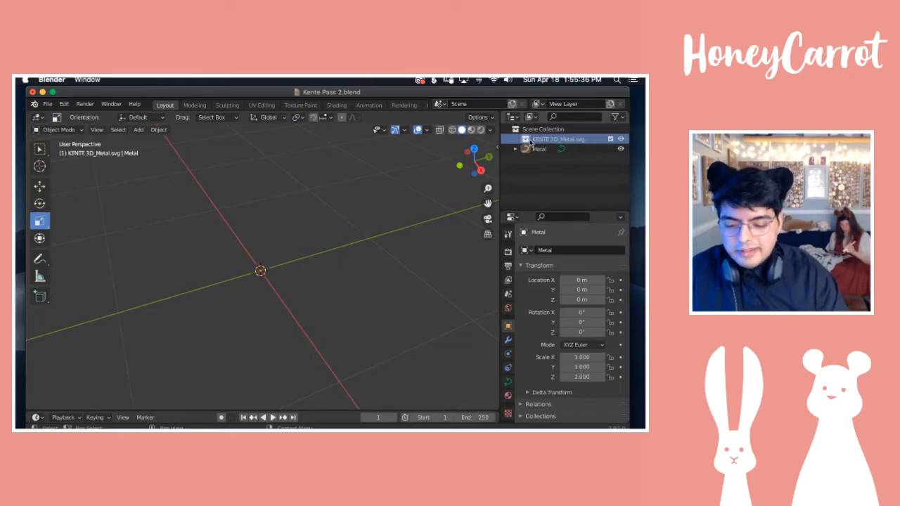
key(Delete)
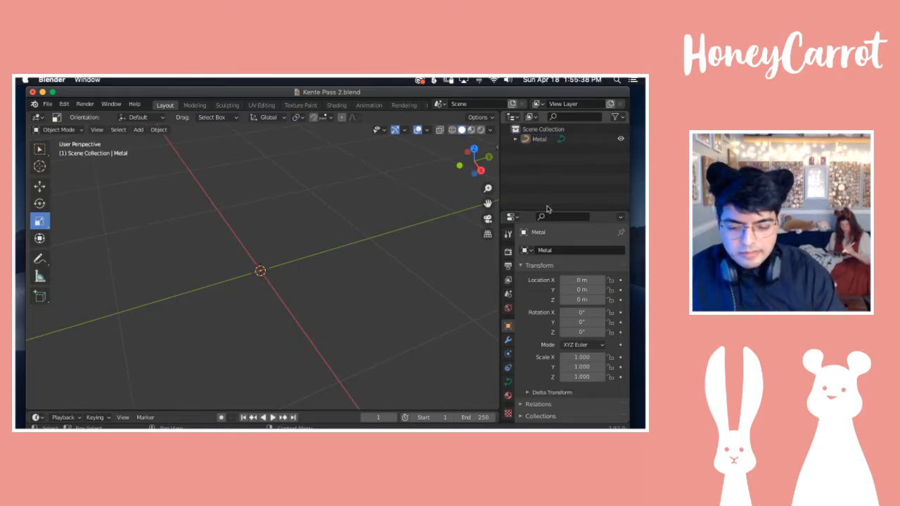
click(539, 140)
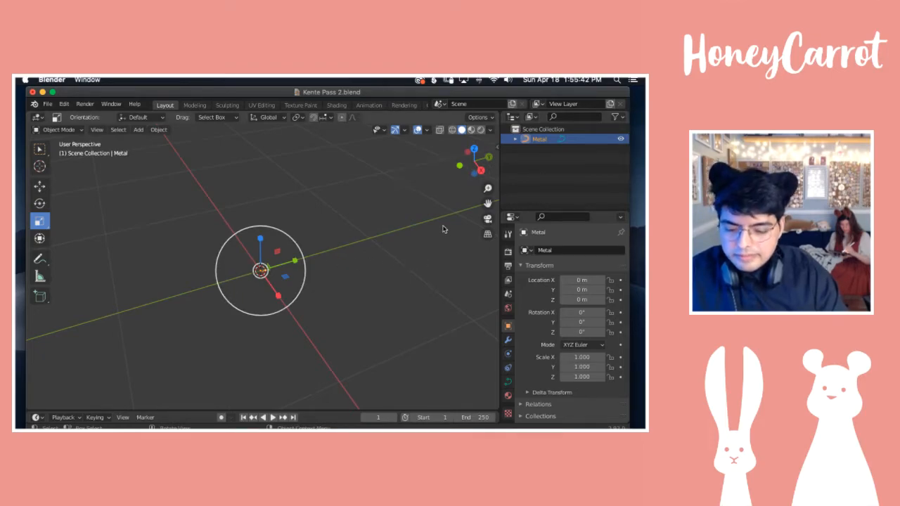
click(528, 187)
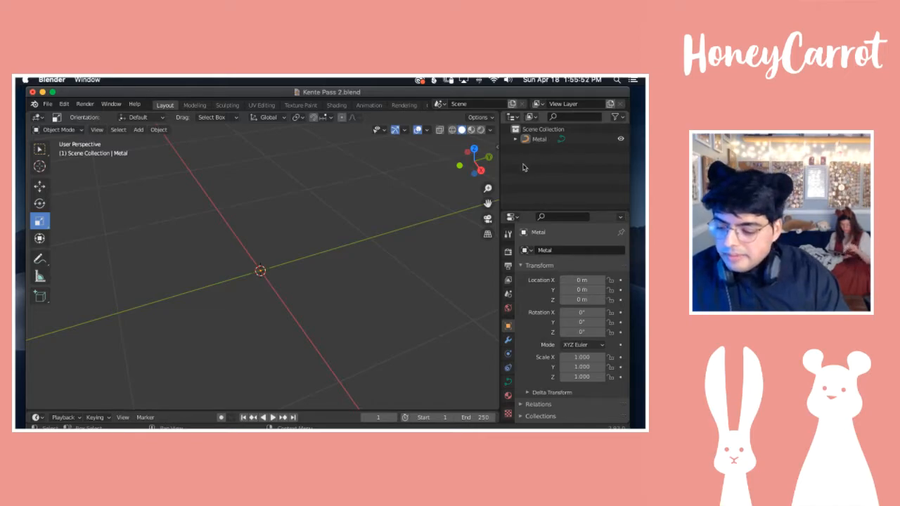
Step: Add a Plain Axes empty at the world origin
scroll(132, 219, left, 5)
scroll(136, 220, left, 8)
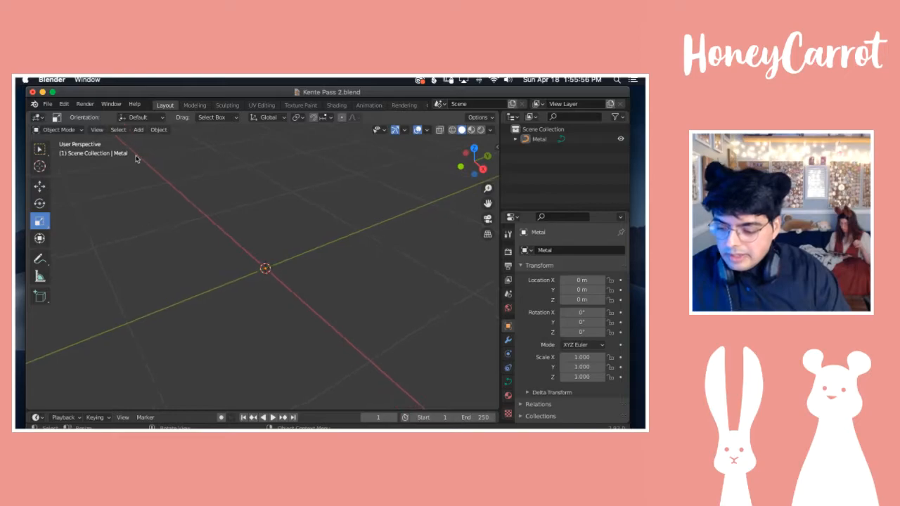
click(139, 130)
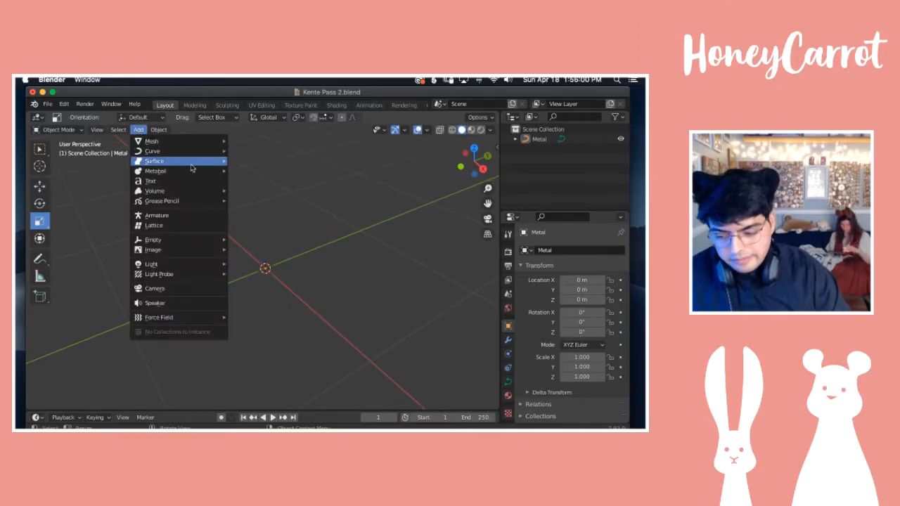
mouse_move(211, 243)
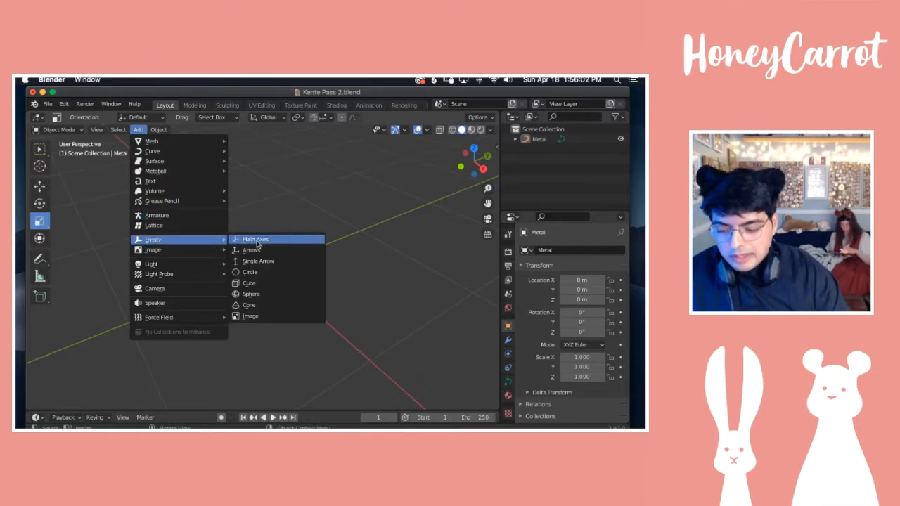
click(258, 241)
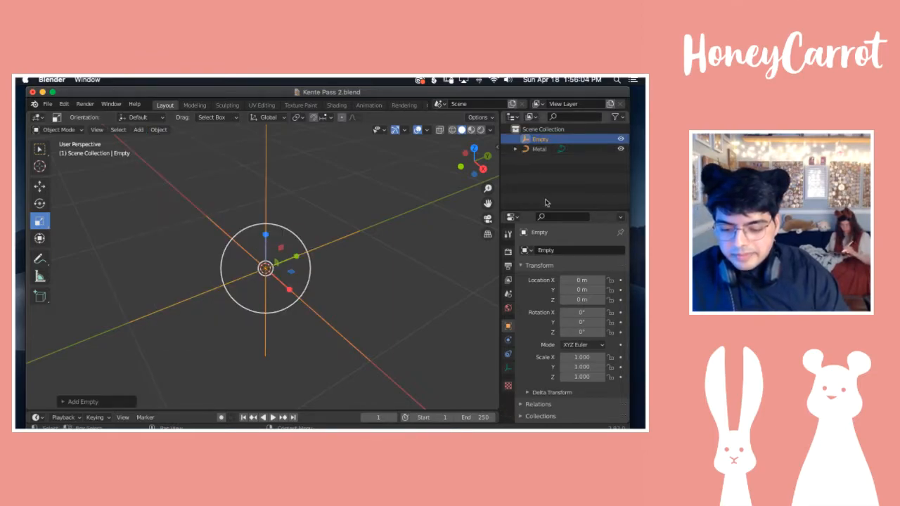
click(539, 140)
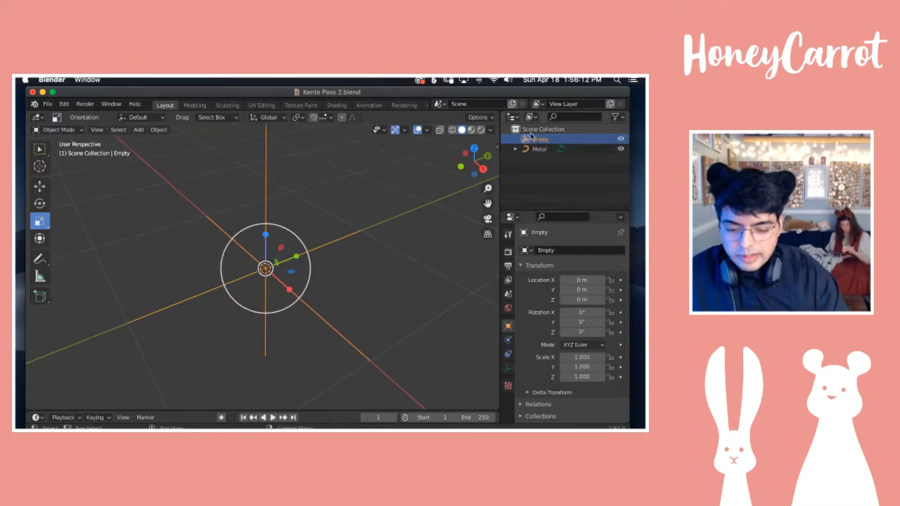
Step: Compare the transform values of the empty and the Metal curve by selecting each in turn
click(540, 171)
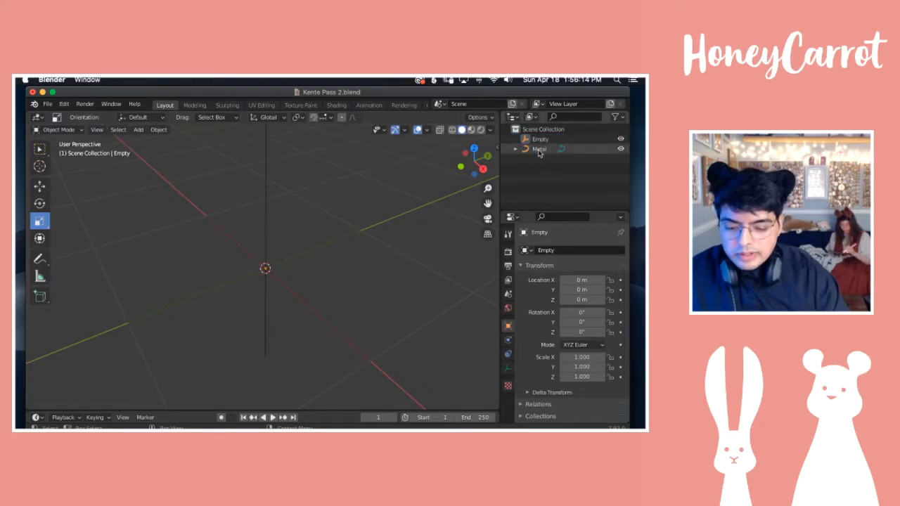
click(539, 149)
click(540, 139)
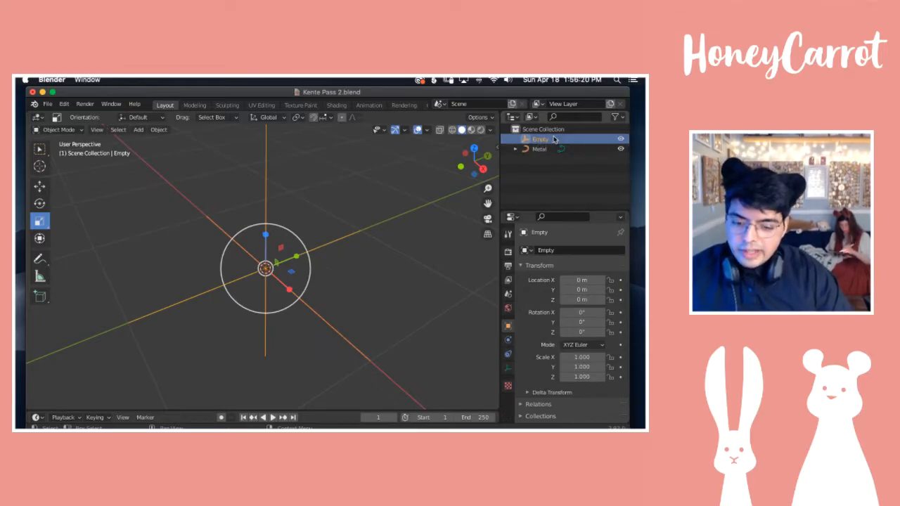
click(542, 150)
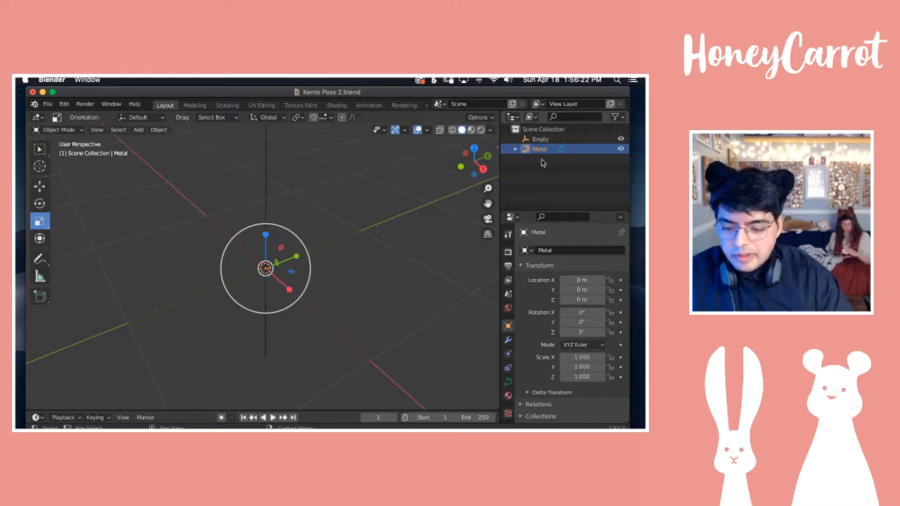
click(542, 161)
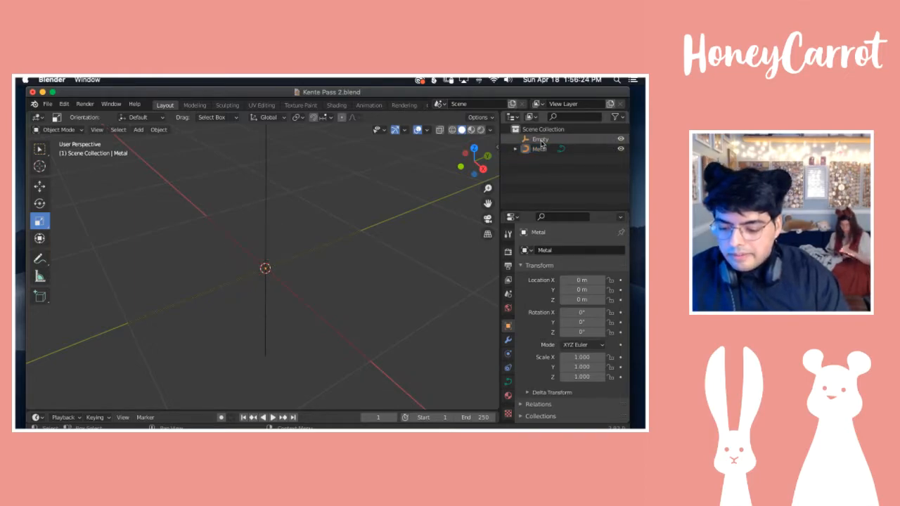
click(541, 140)
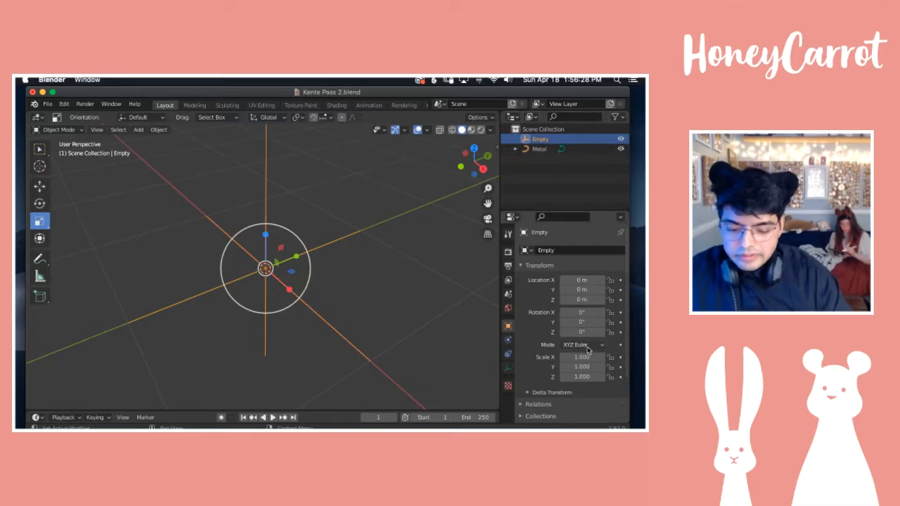
click(540, 149)
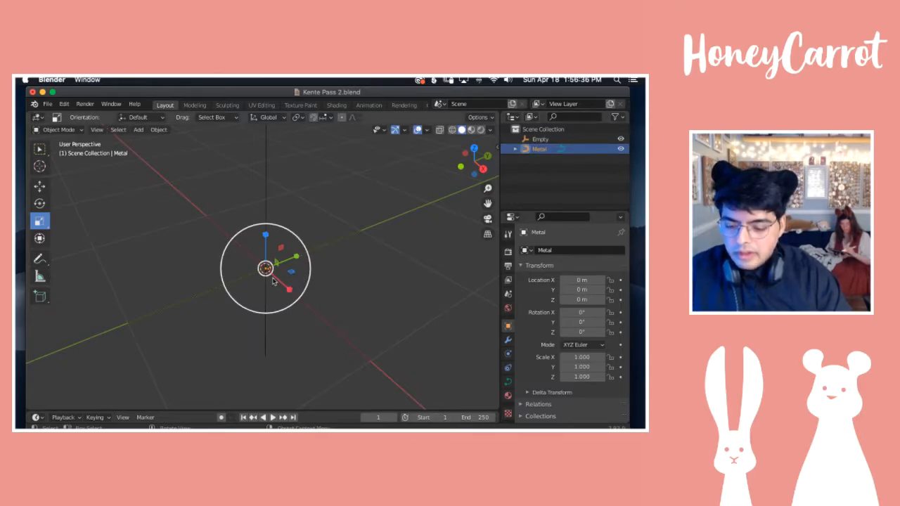
Step: Examine where the Metal curve sits relative to the empty and the world origin
ctrl+scroll(273, 275, up, 3)
shift+middle_drag(270, 272, 389, 336)
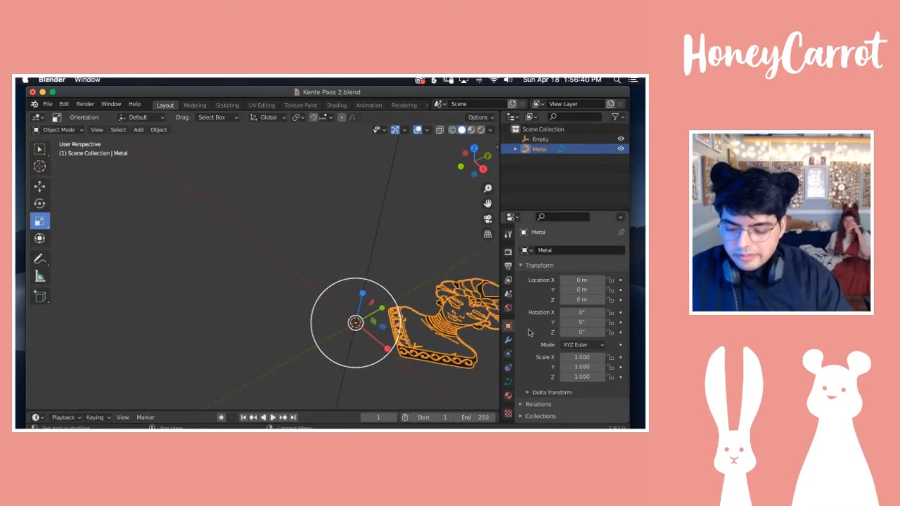
shift+scroll(388, 336, right, 5)
shift+scroll(389, 336, down, 5)
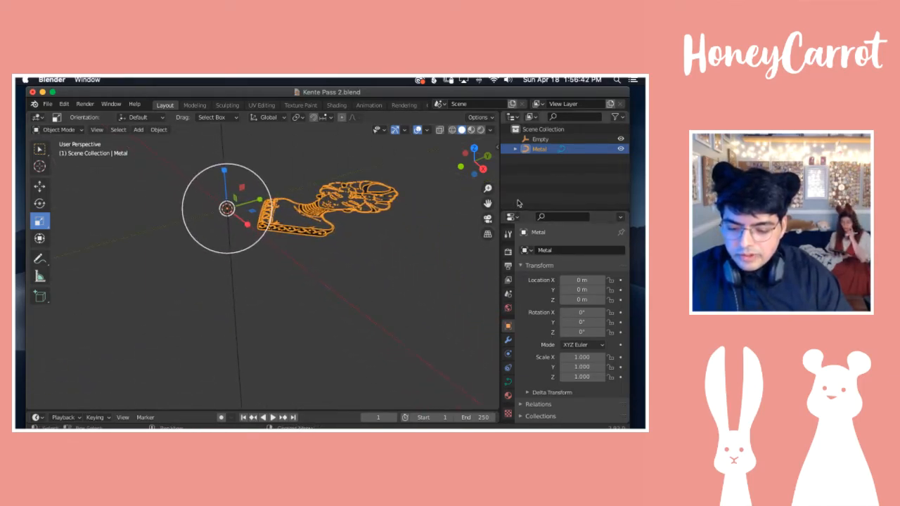
click(537, 166)
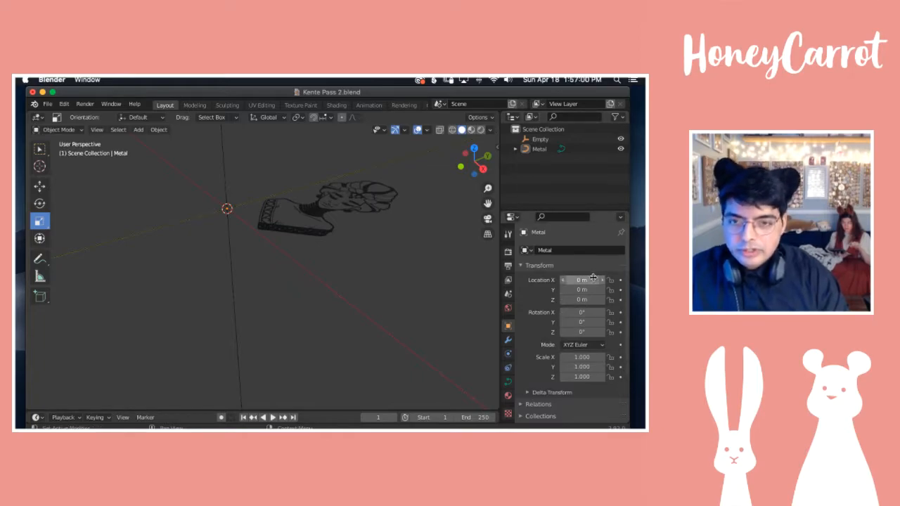
click(539, 140)
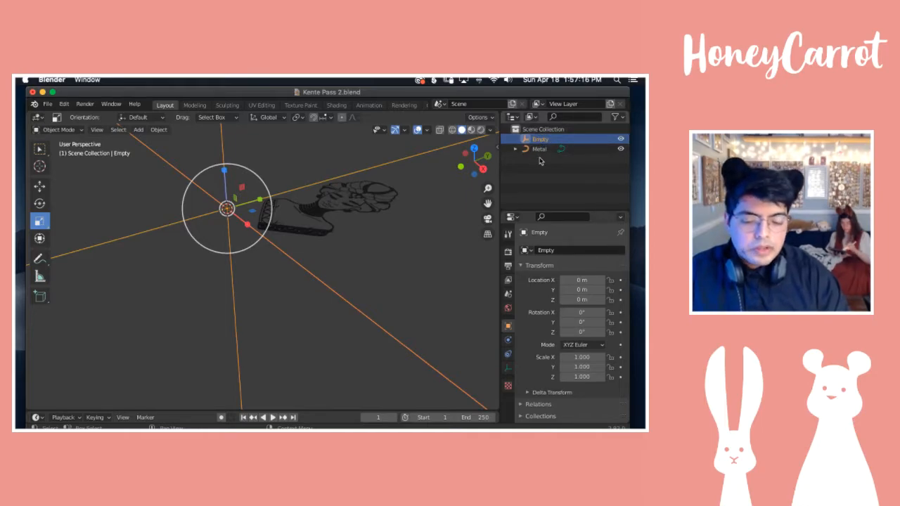
click(307, 273)
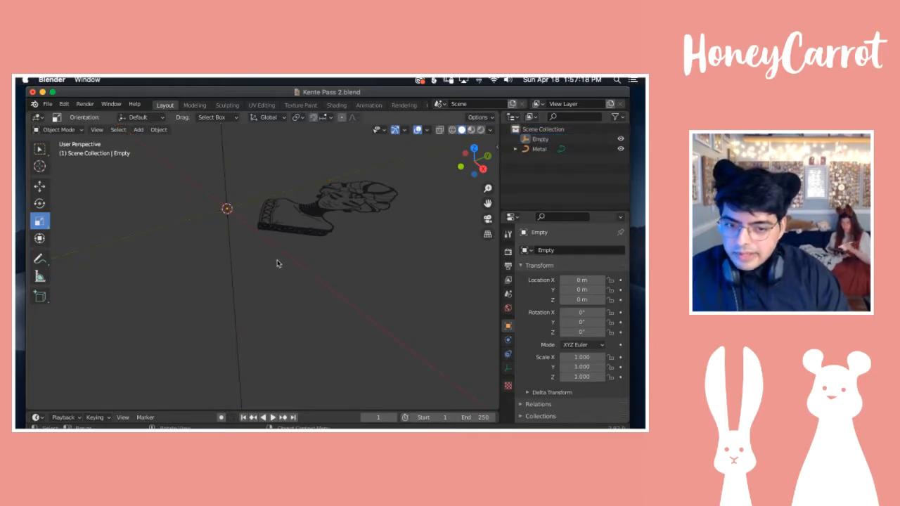
scroll(279, 264, down, 4)
scroll(280, 265, down, 2)
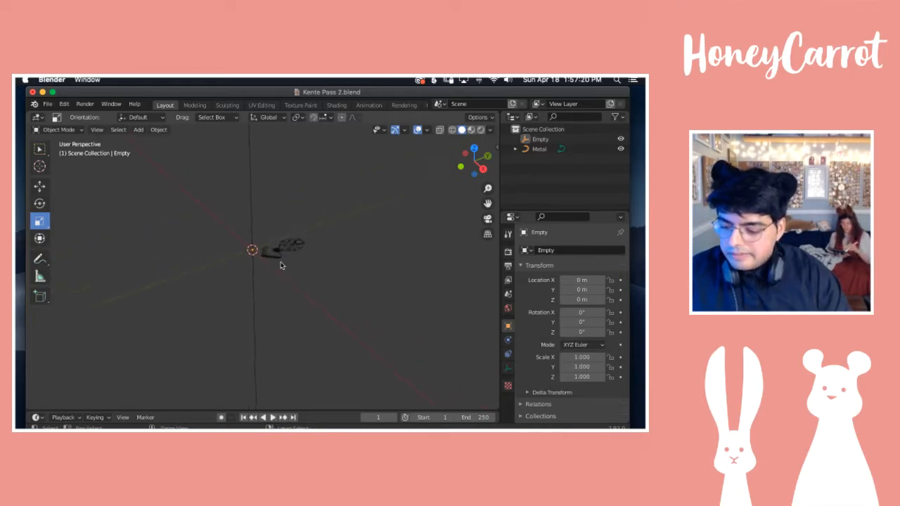
Step: Parent the Metal curve to the empty and check the nested hierarchy by selecting parent and child
click(539, 150)
double_click(538, 150)
drag(541, 152, 505, 171)
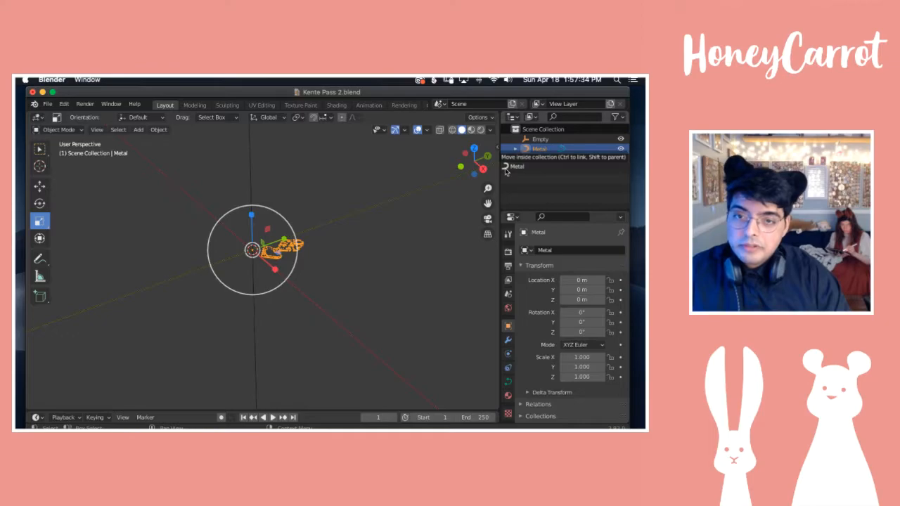
drag(506, 171, 538, 141)
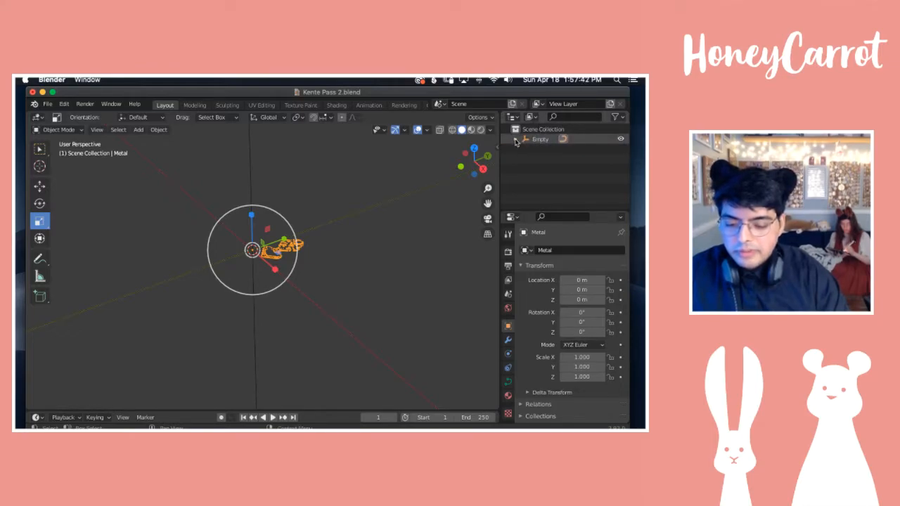
click(515, 139)
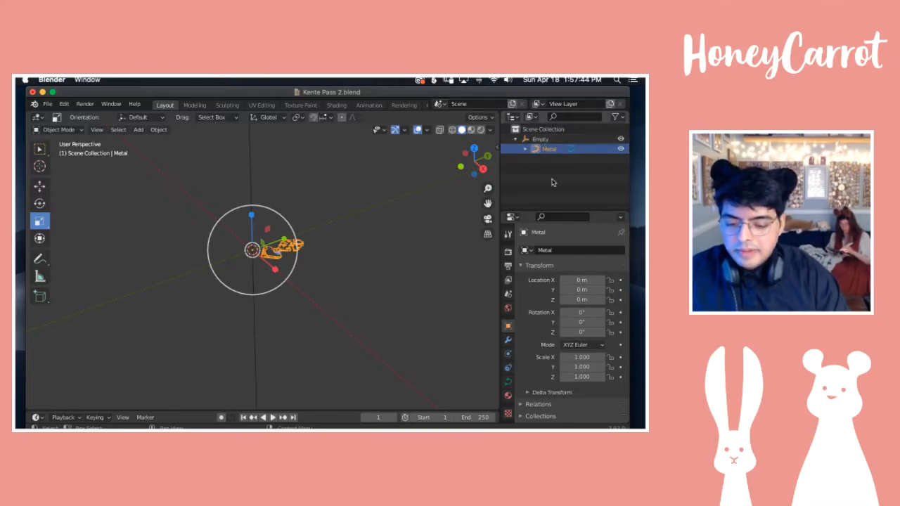
click(551, 182)
click(536, 140)
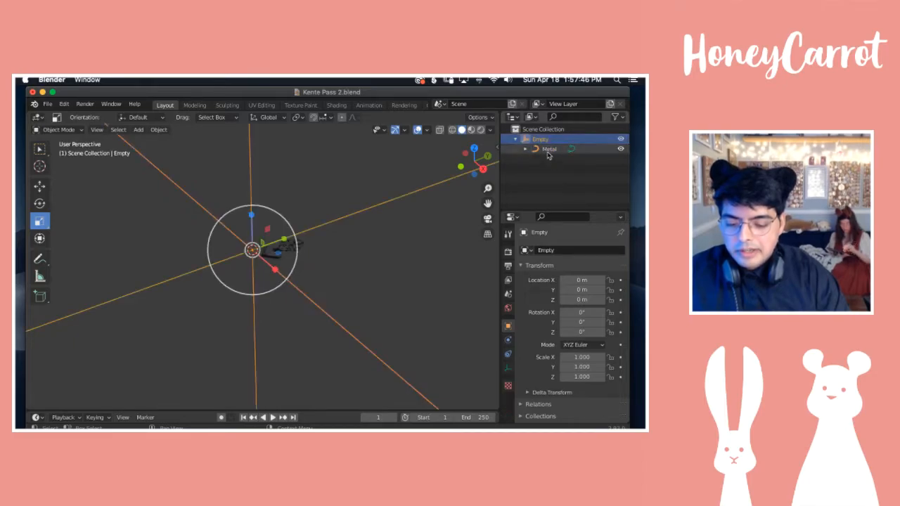
click(548, 150)
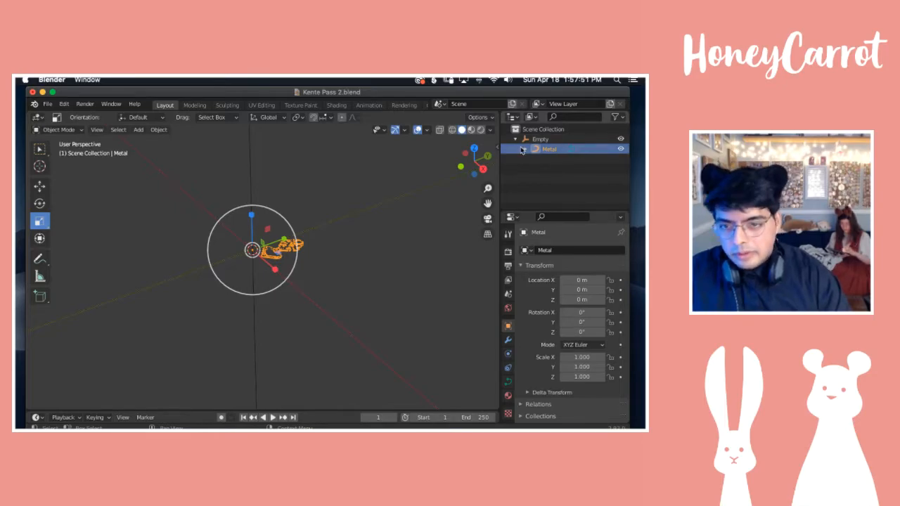
click(532, 159)
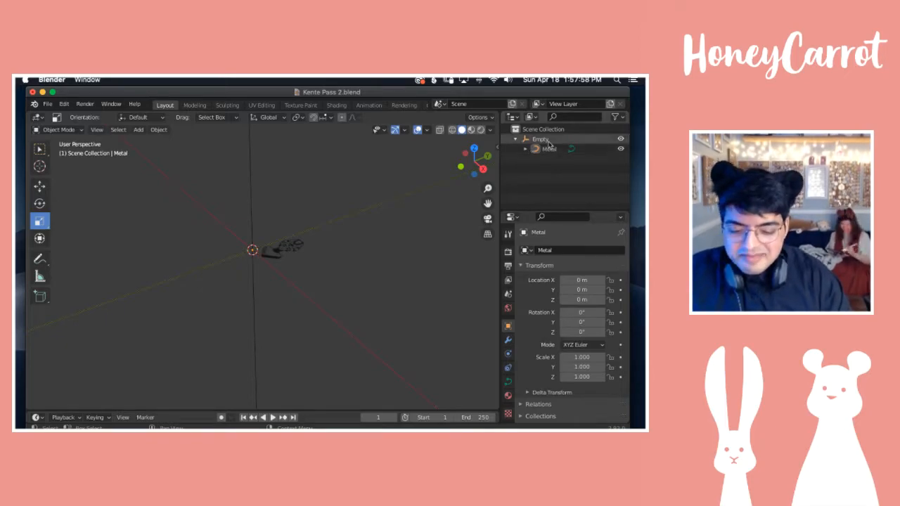
Step: Rename the parent empty to Kente
click(543, 140)
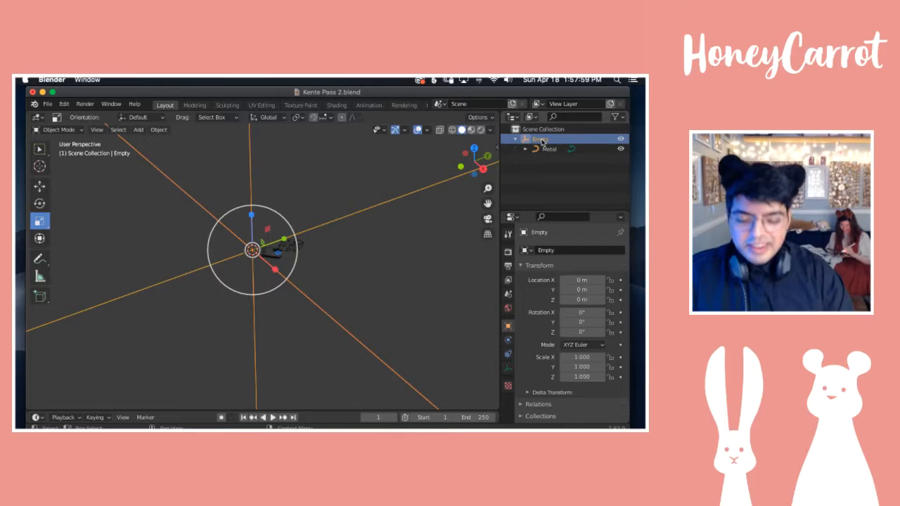
double_click(543, 140)
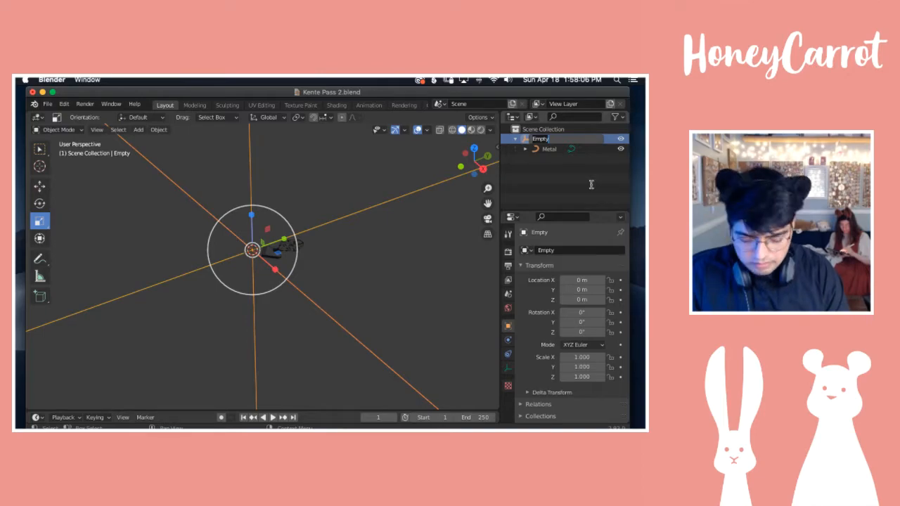
text(Kente)
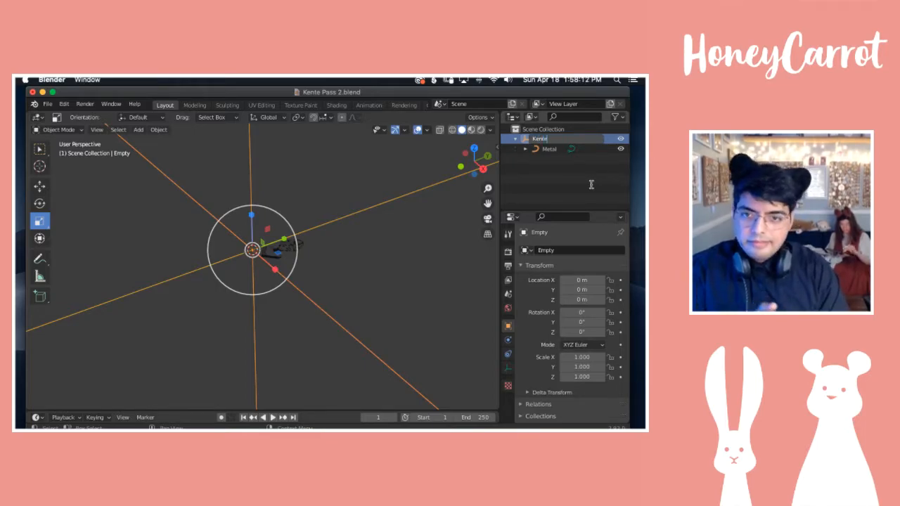
key(Return)
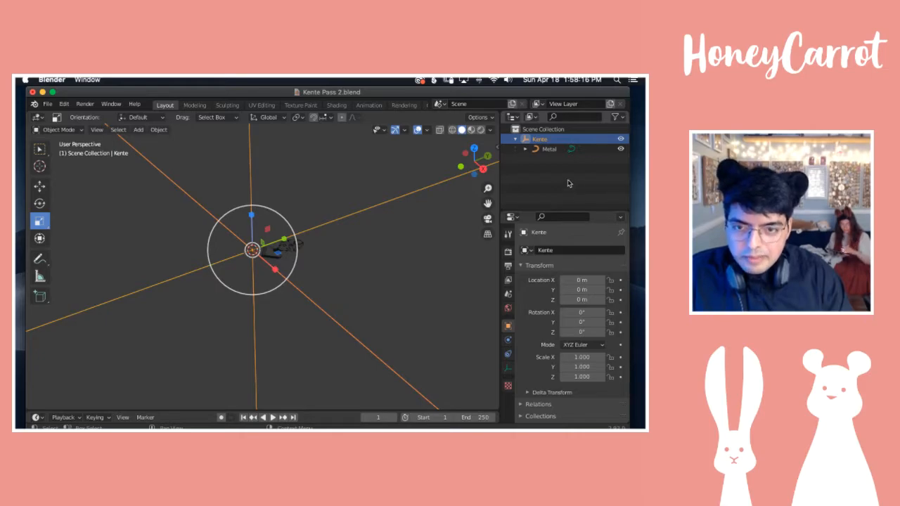
Step: Rename the parent empty to Majesty and deselect it
double_click(549, 140)
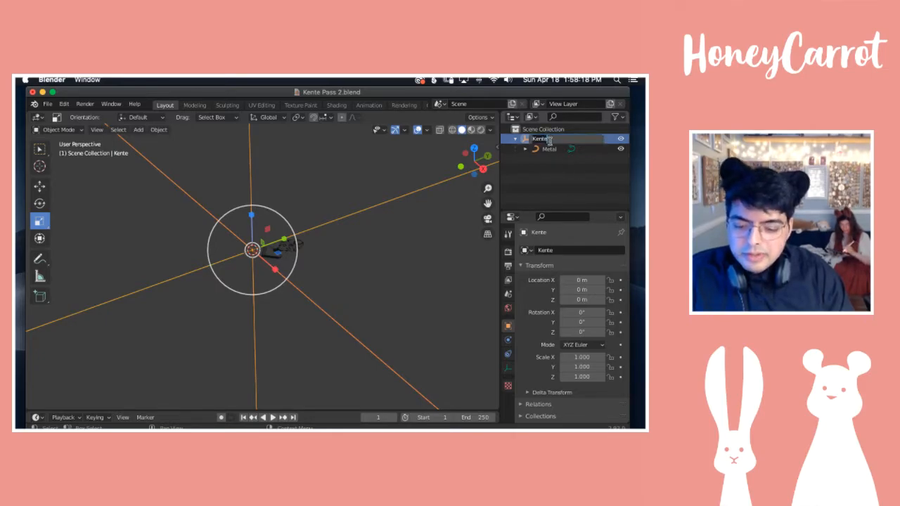
text(Majest)
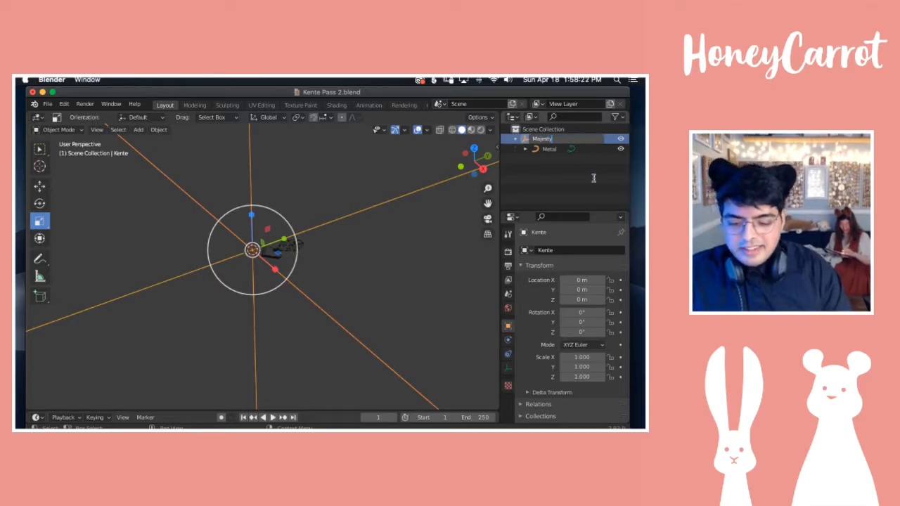
text(y)
key(Return)
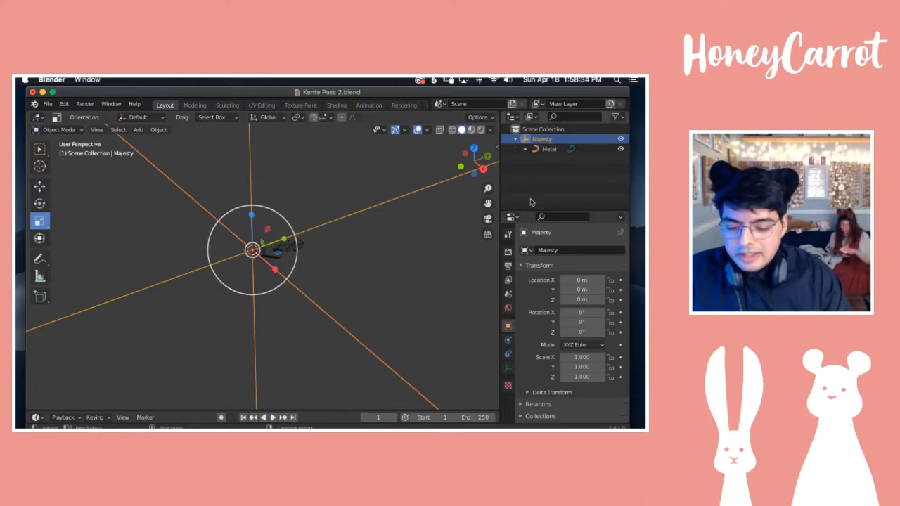
click(560, 179)
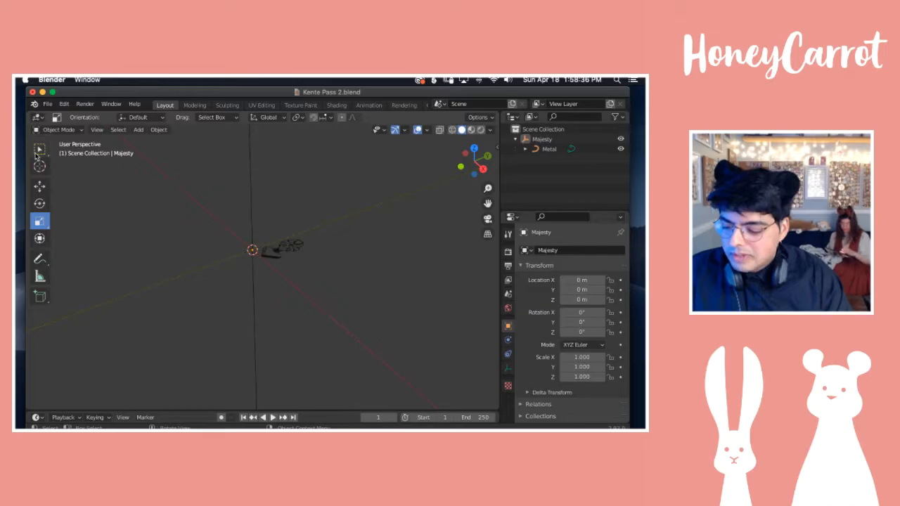
Step: Add a default mesh cube at the world origin beside the Majesty hierarchy
click(139, 130)
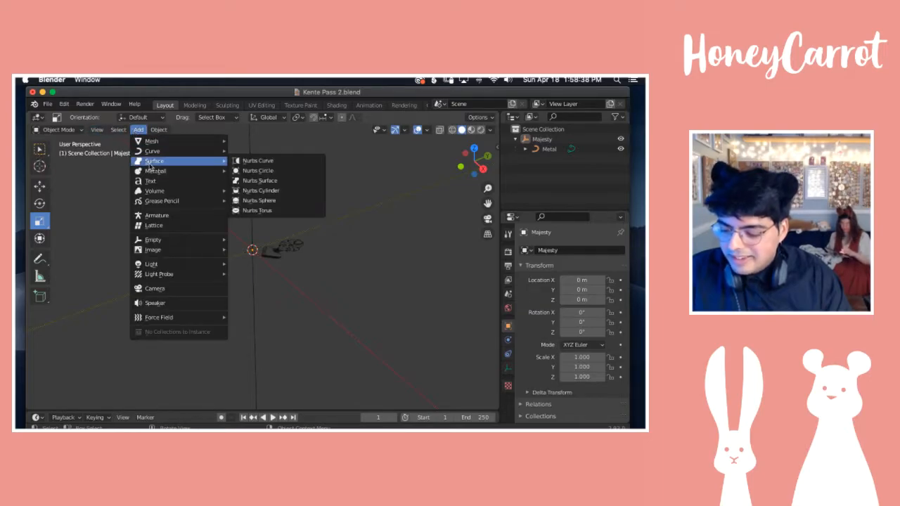
mouse_move(204, 141)
click(264, 151)
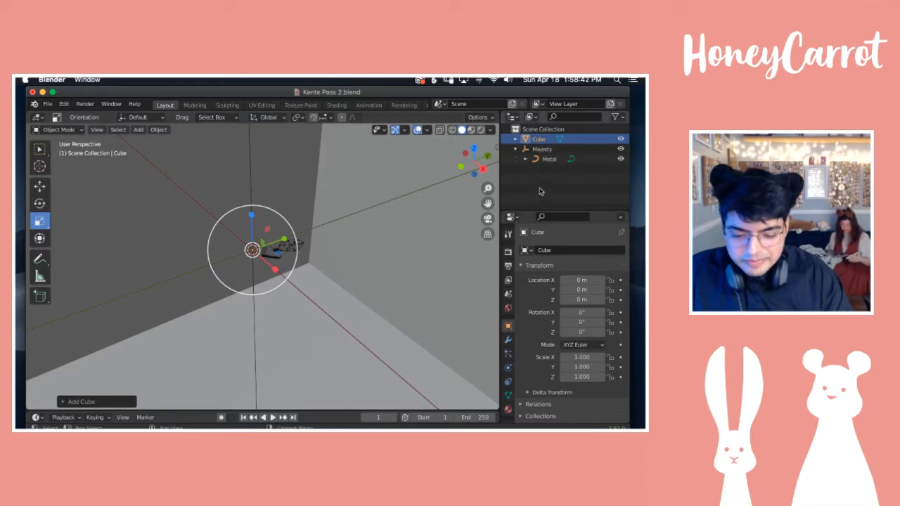
ctrl+scroll(256, 248, down, 10)
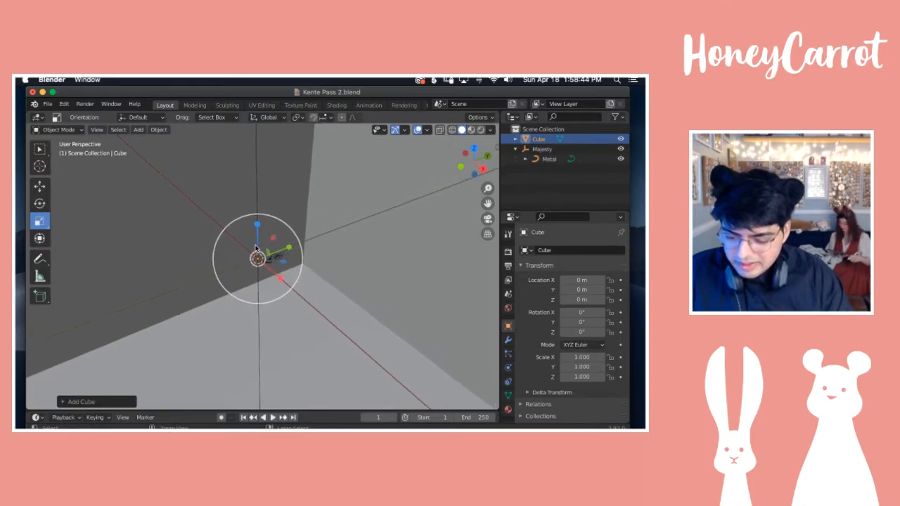
ctrl+scroll(261, 264, down, 10)
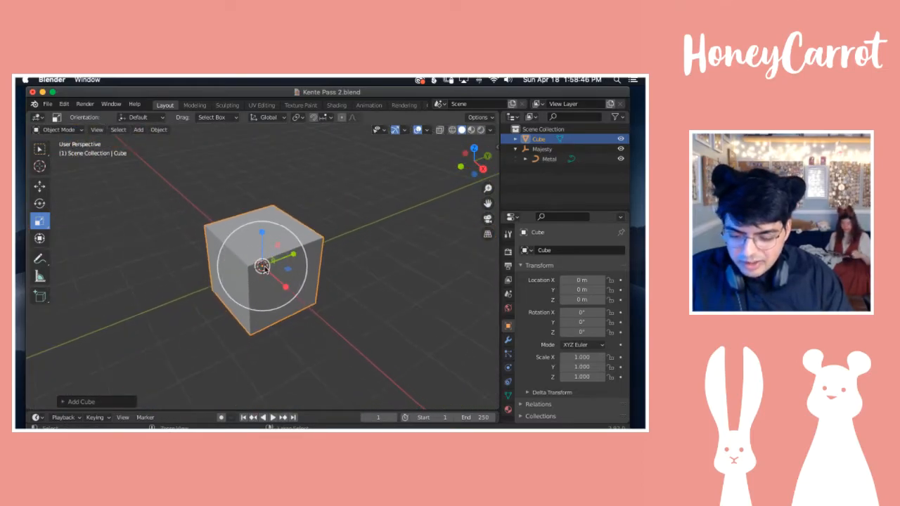
Step: Delete the mesh cube at the world origin
click(541, 192)
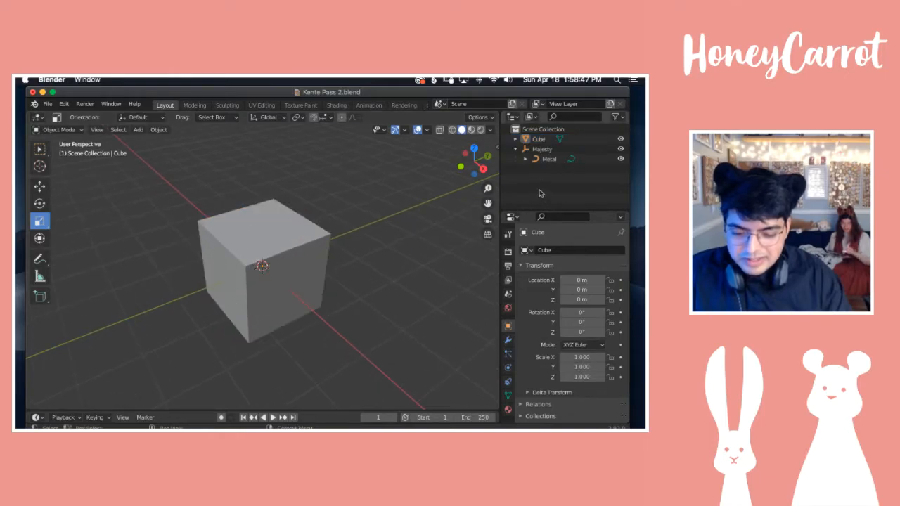
click(539, 141)
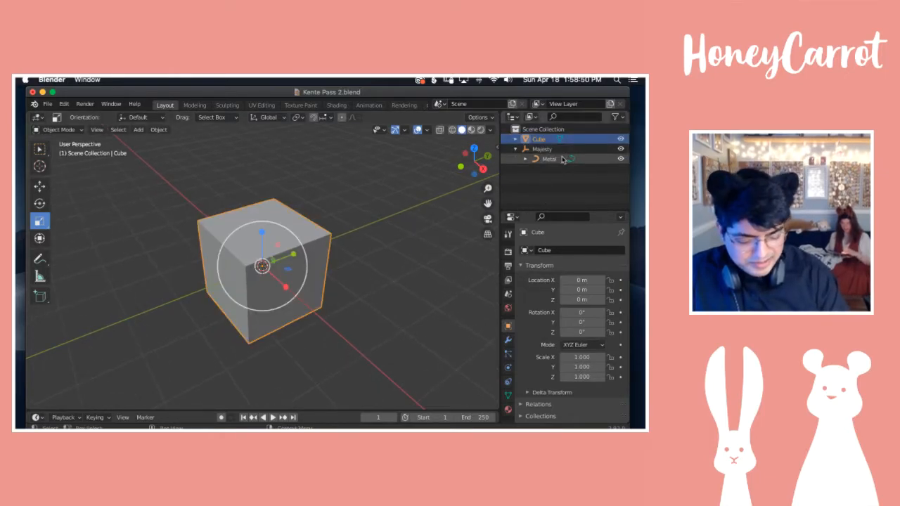
key(x)
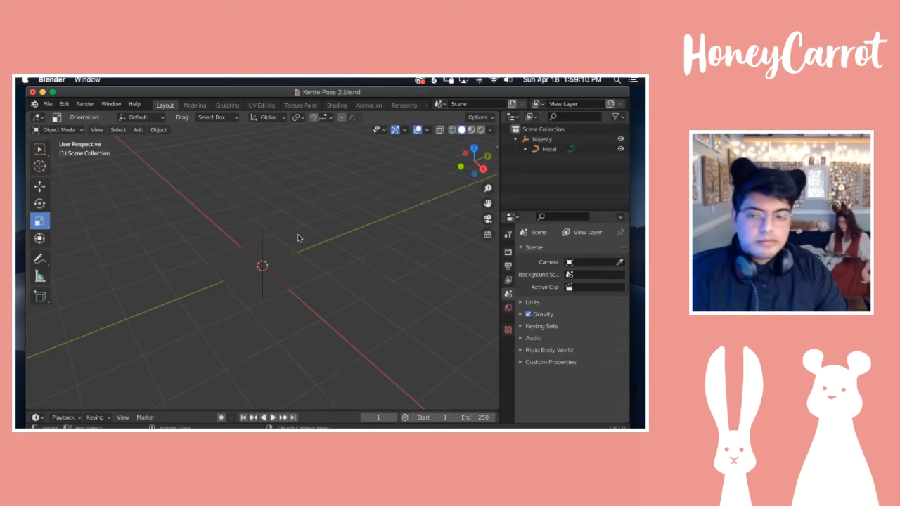
scroll(298, 238, up, 5)
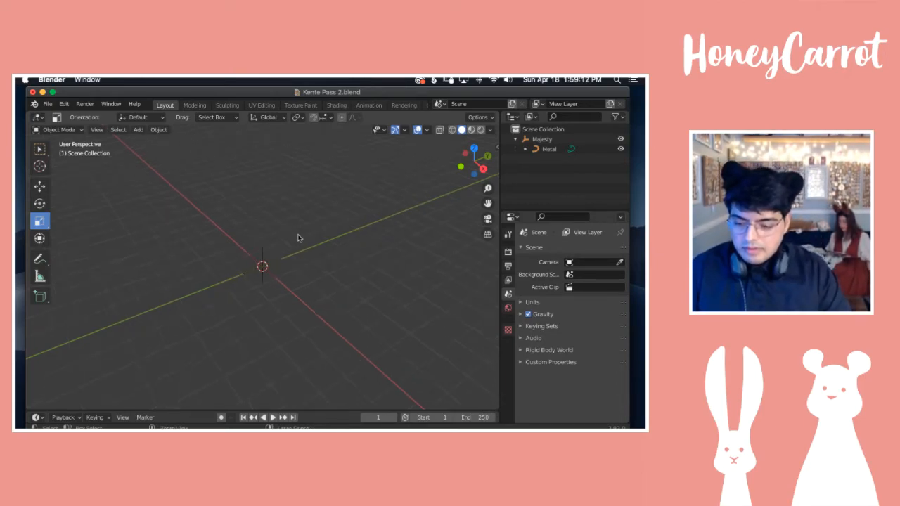
scroll(297, 238, down, 4)
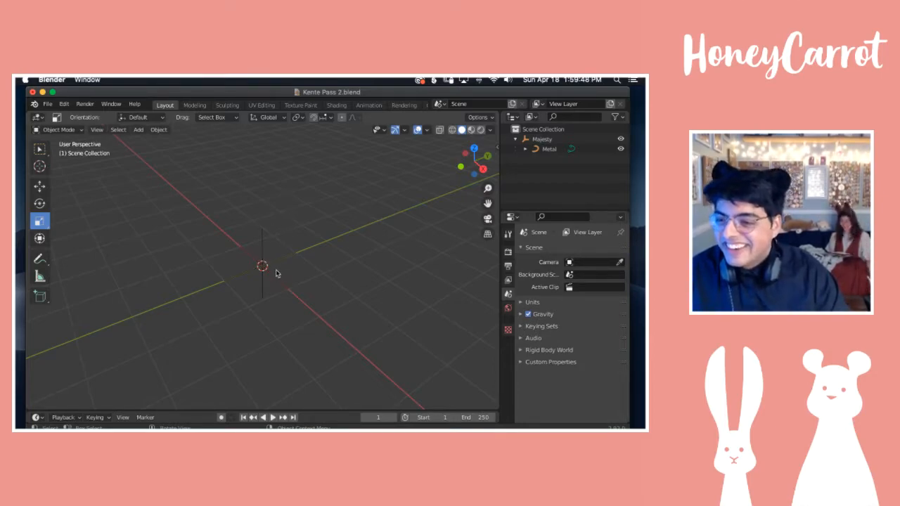
Step: Import KENTE 3D_Recessed Metal.svg from the Kente Blender Pass 2 SVG folder into the scene
scroll(259, 265, up, 4)
scroll(260, 265, down, 4)
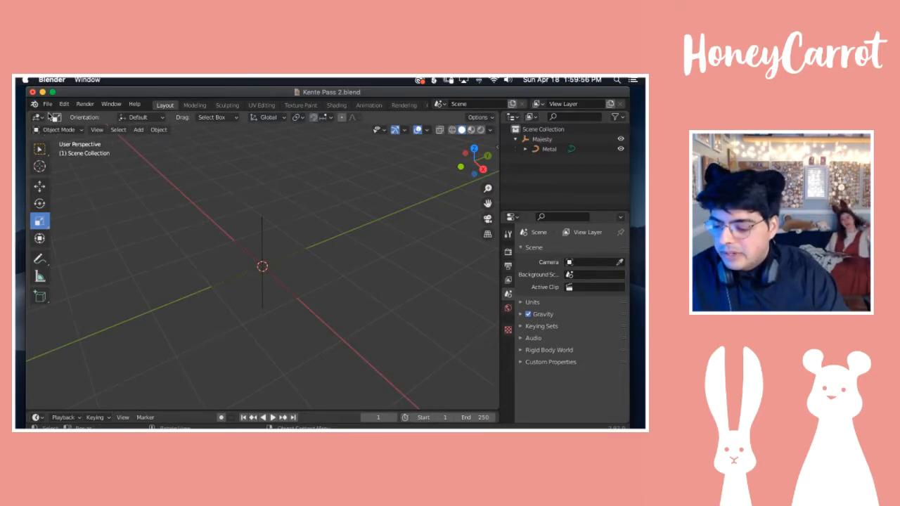
click(48, 105)
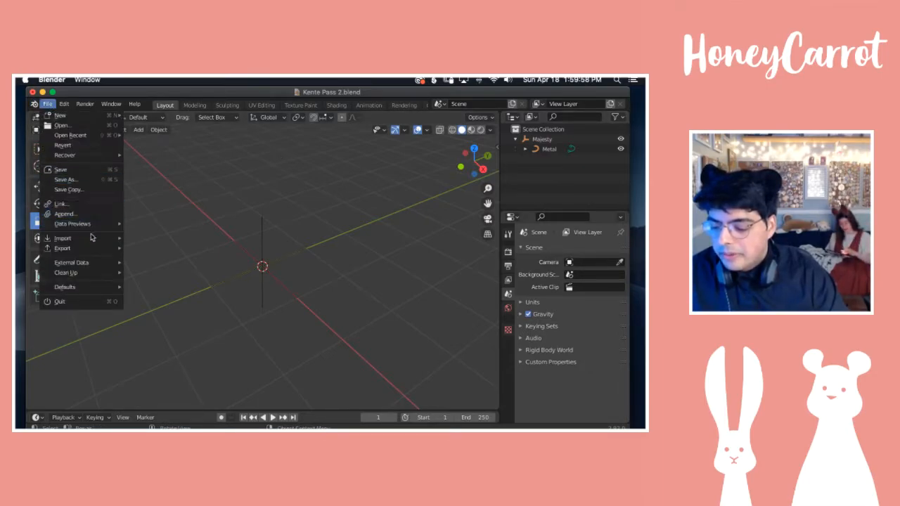
mouse_move(93, 239)
click(163, 267)
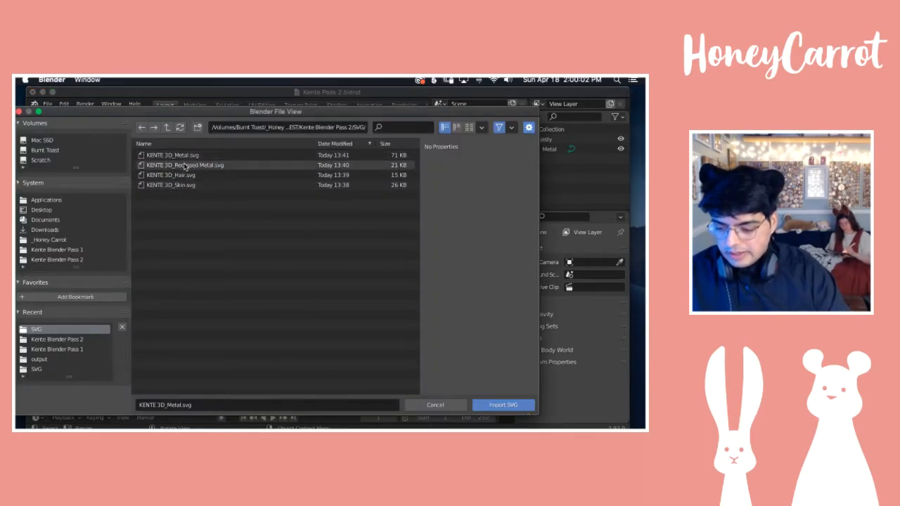
click(184, 165)
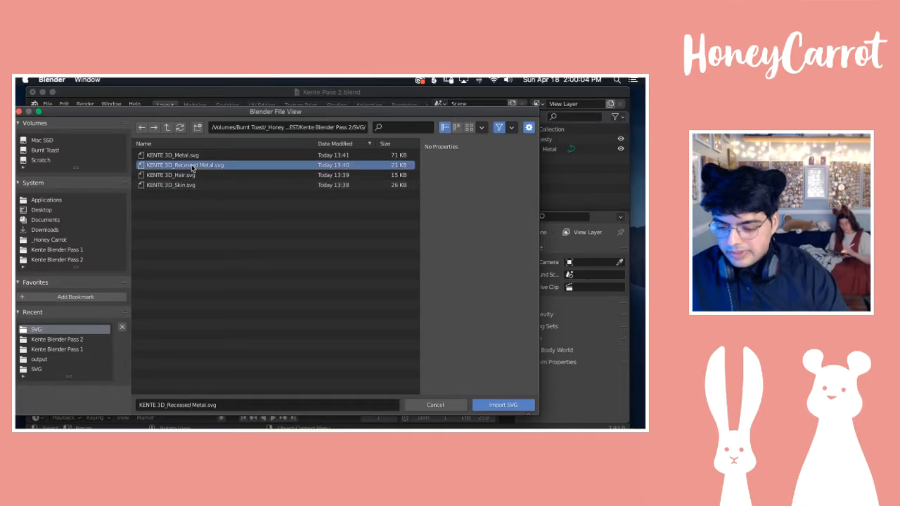
click(523, 409)
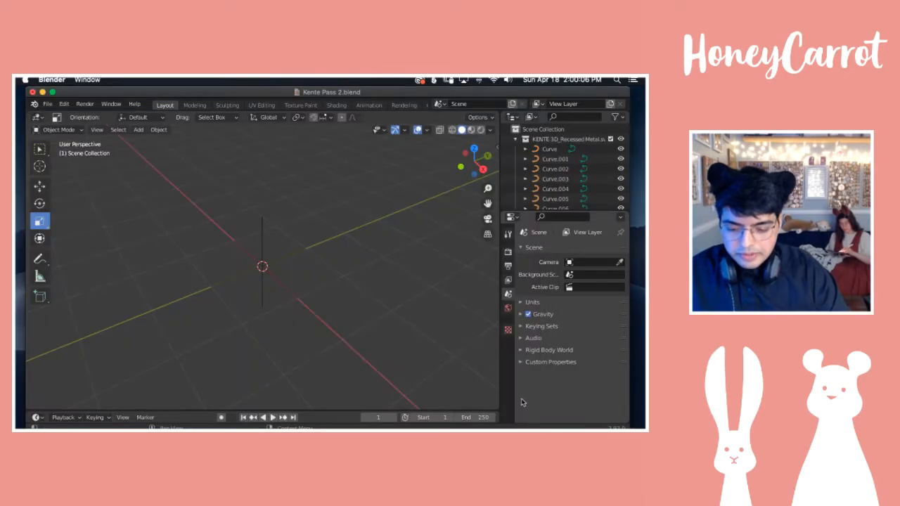
Step: Collapse the imported Recessed Metal collection and widen the outliner so its full name fits
click(516, 139)
scroll(543, 146, left, 1)
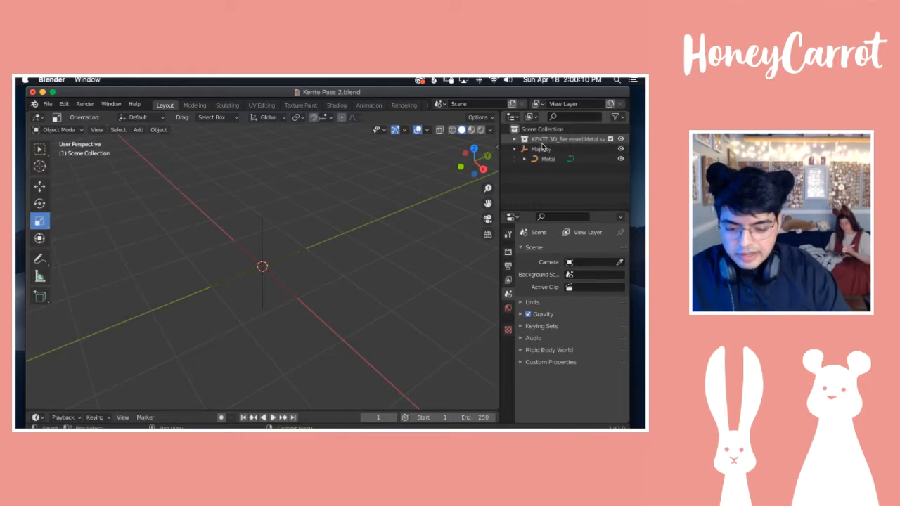
drag(500, 184, 454, 184)
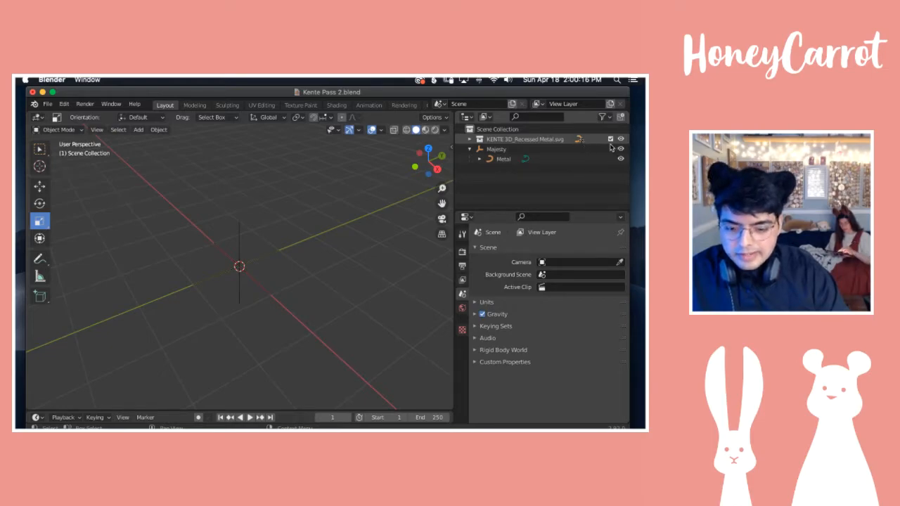
Step: Join all curves of the KENTE 3D_Recessed Metal.svg collection into a single object, with the first curve active
click(469, 139)
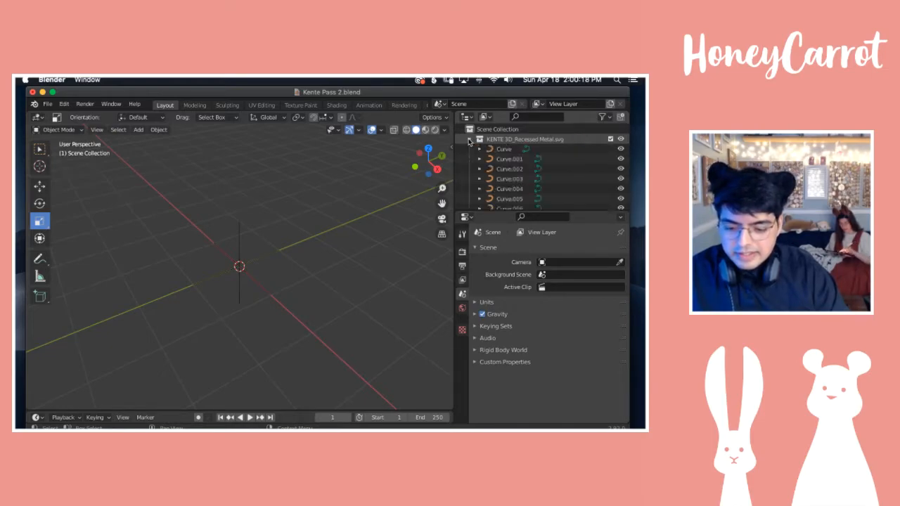
click(503, 149)
scroll(513, 169, down, 8)
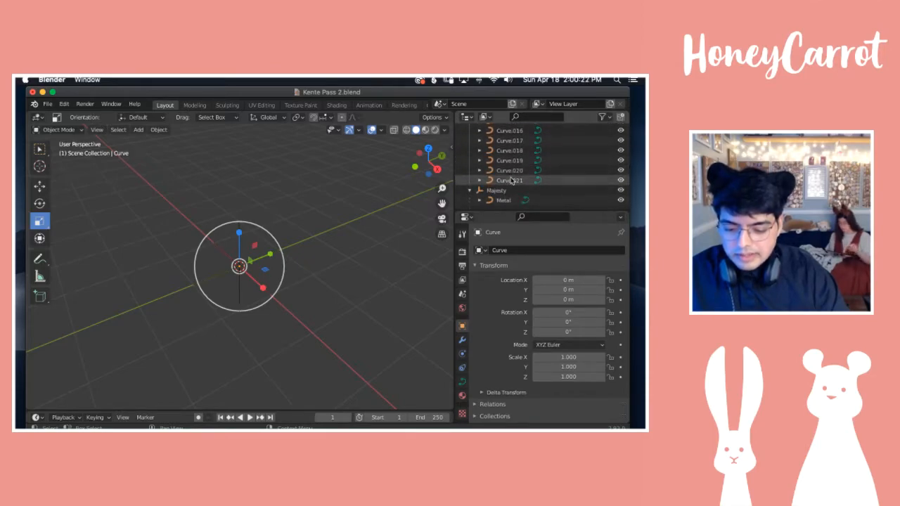
shift+click(512, 181)
scroll(520, 172, up, 8)
scroll(526, 158, down, 8)
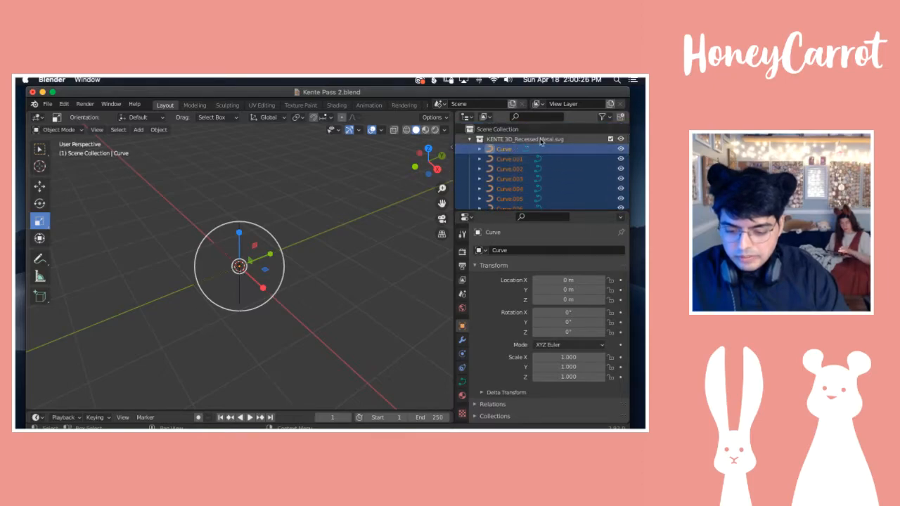
scroll(527, 159, up, 2)
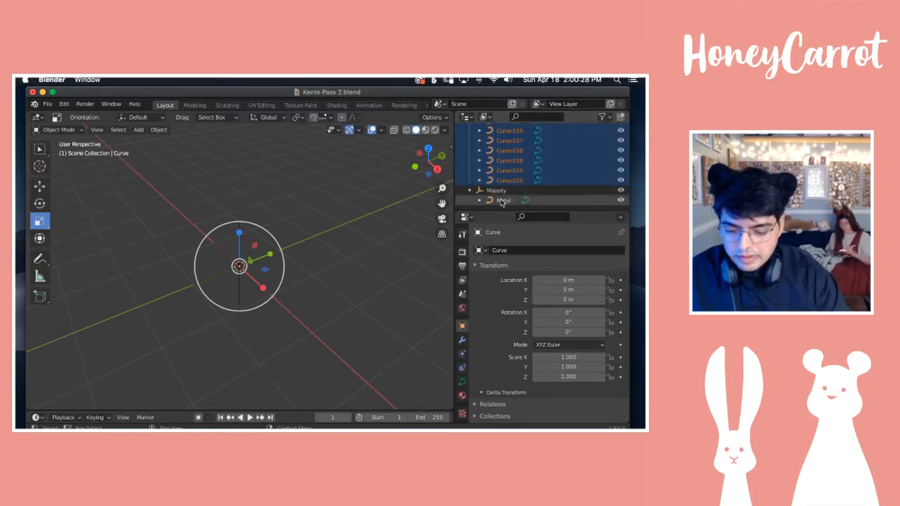
scroll(499, 161, up, 8)
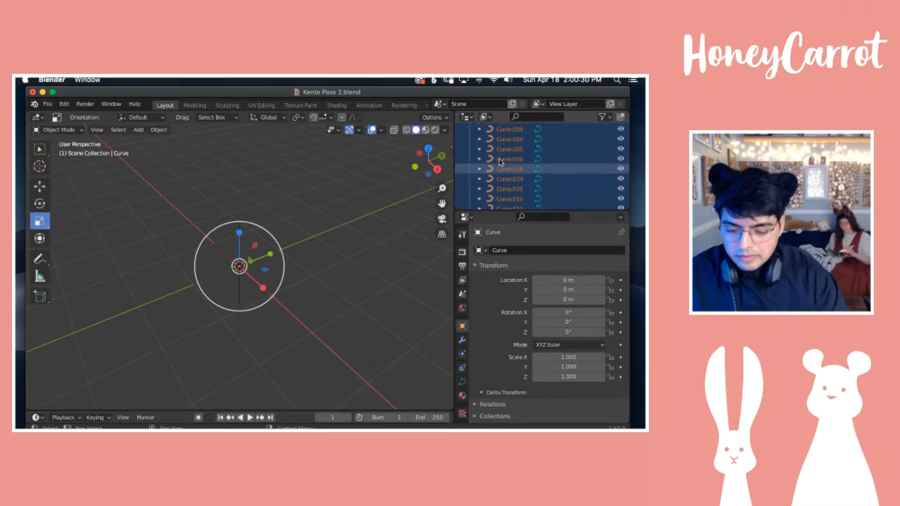
click(158, 130)
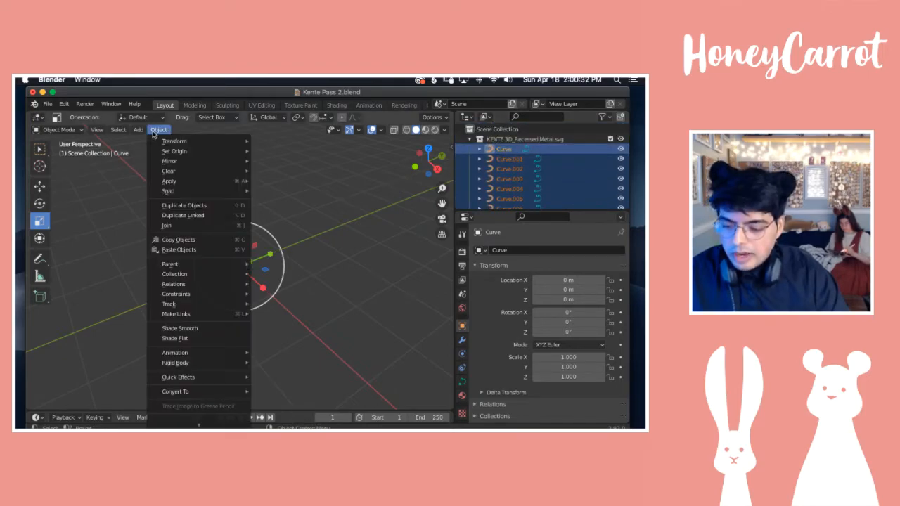
click(166, 225)
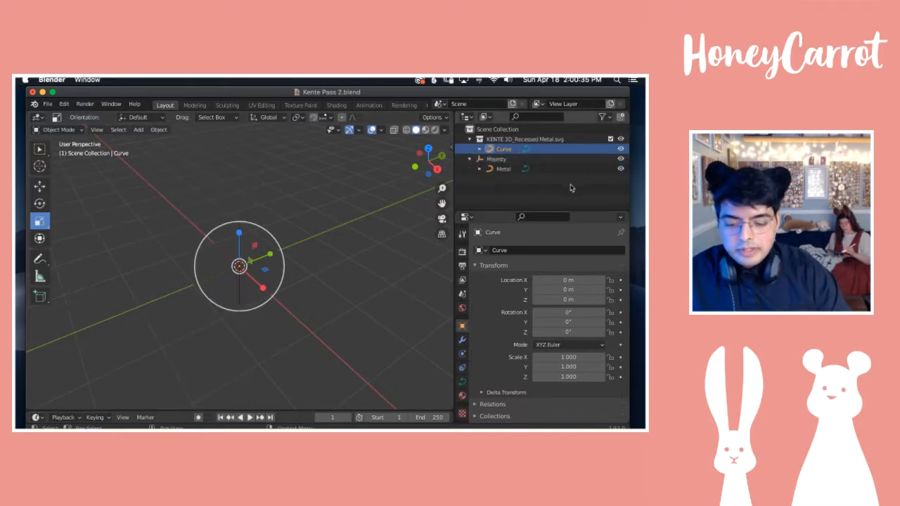
Step: Rename the joined recessed metal curve object to Recessed
double_click(521, 149)
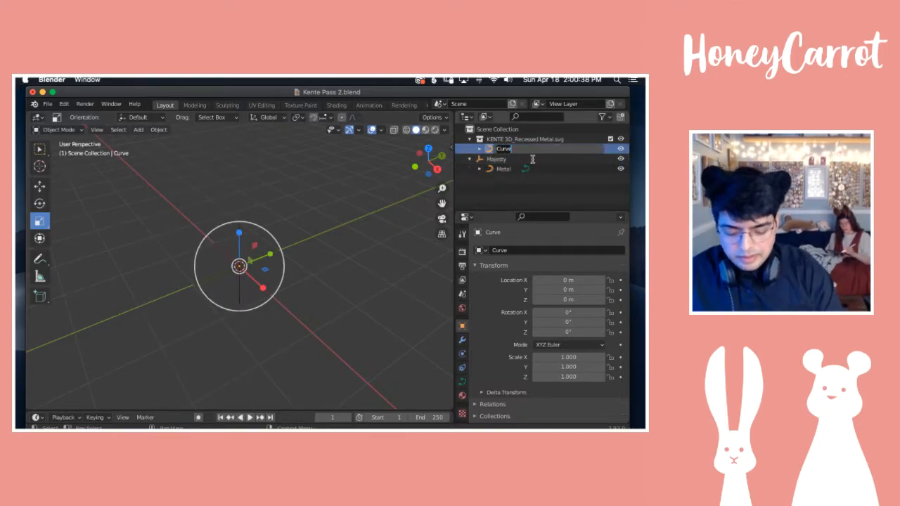
text(Kec)
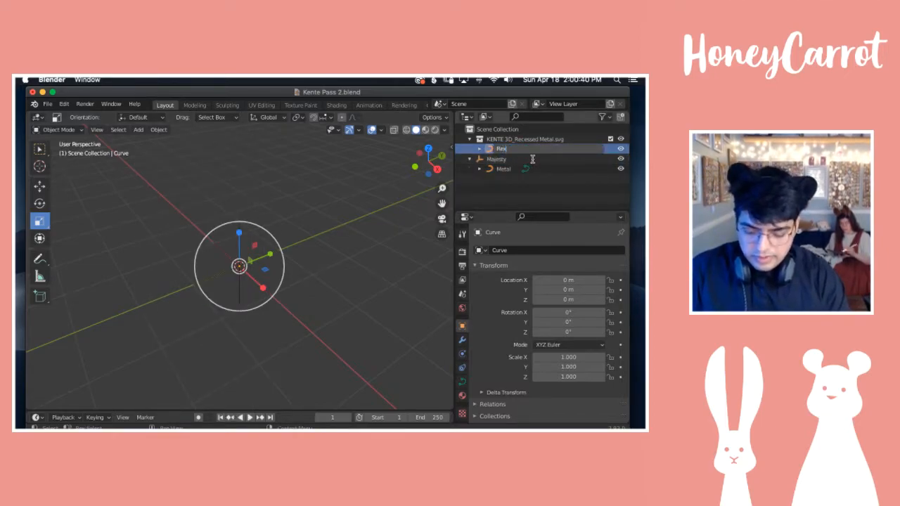
text(essed)
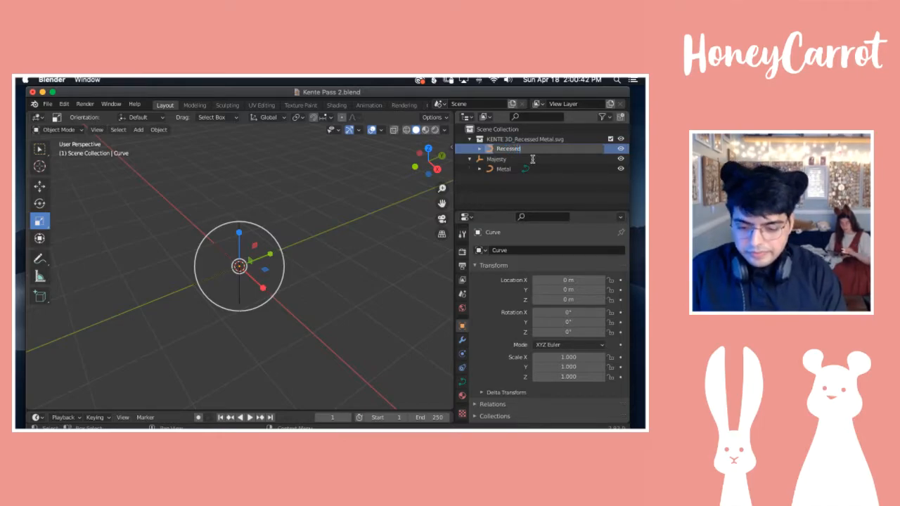
key(Return)
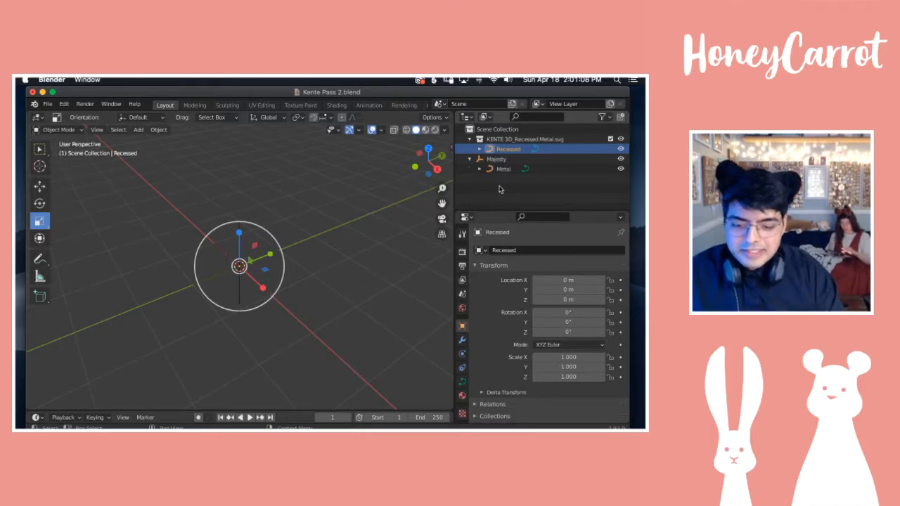
Step: Move Recessed out of its imported collection, parent it to the Majesty empty and deselect it
drag(503, 149, 472, 202)
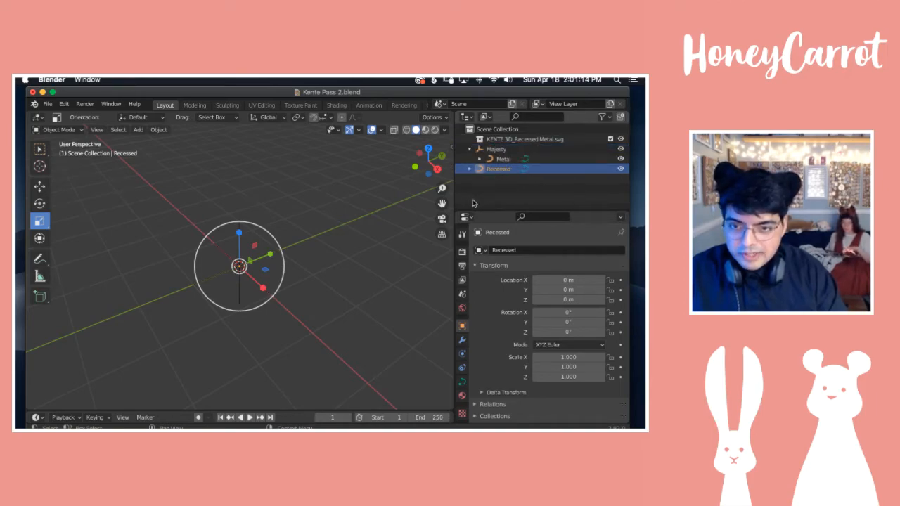
drag(498, 172, 491, 153)
click(497, 184)
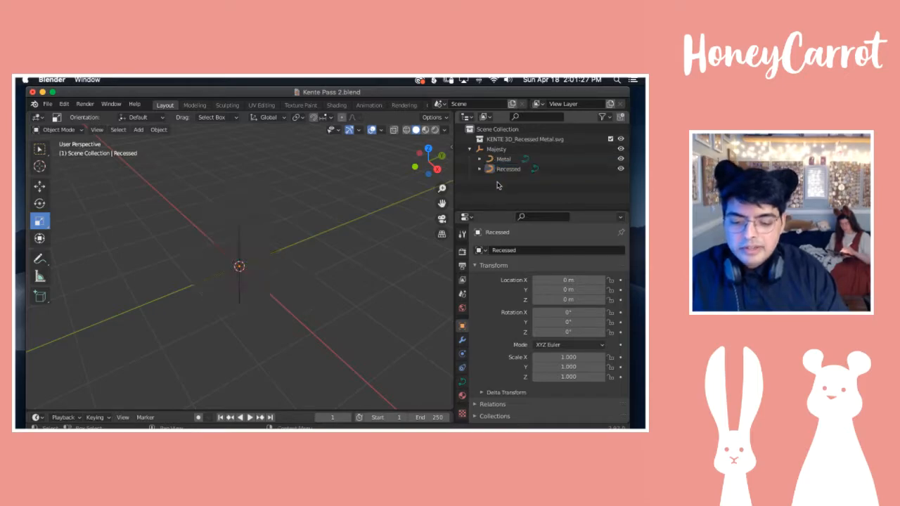
Step: Delete the empty KENTE 3D_Recessed Metal.svg collection from the scene
click(513, 138)
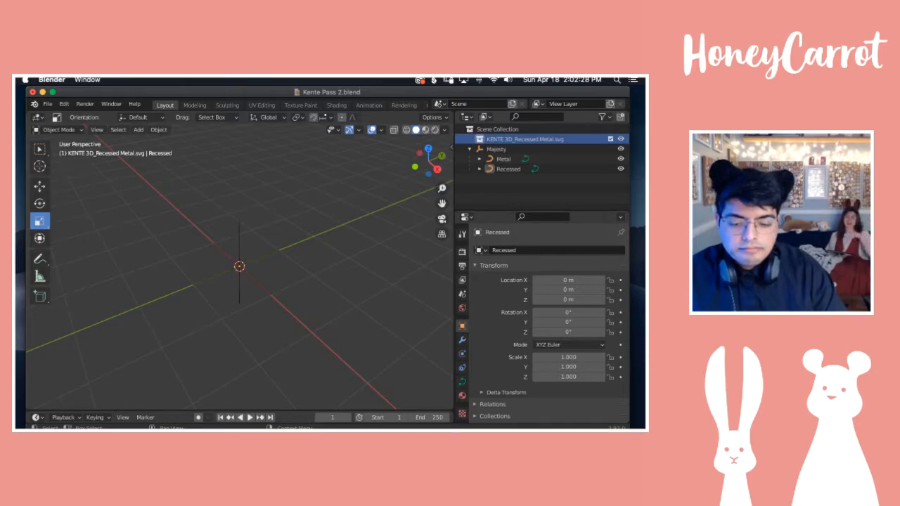
click(519, 189)
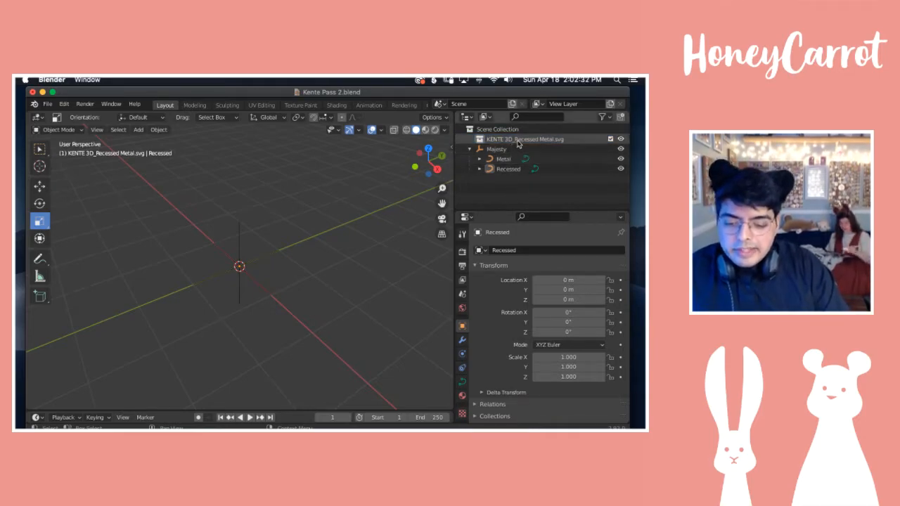
click(519, 140)
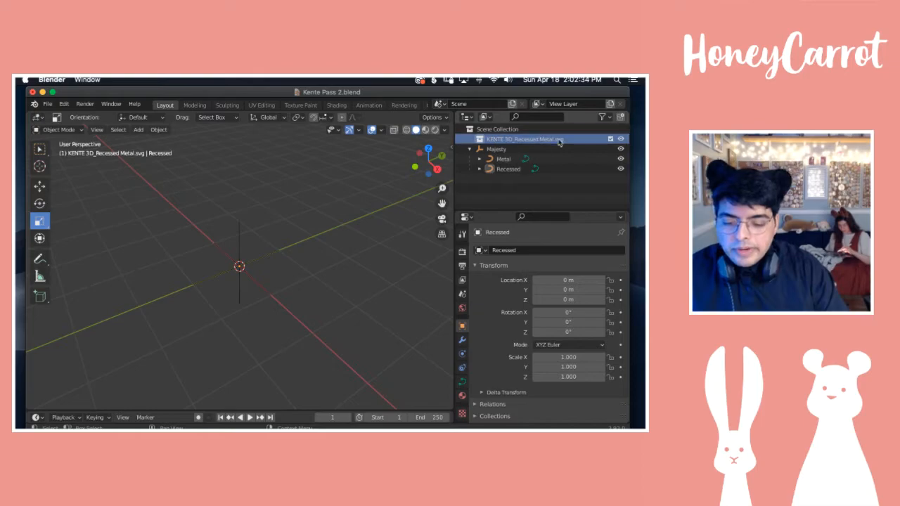
click(501, 149)
click(517, 140)
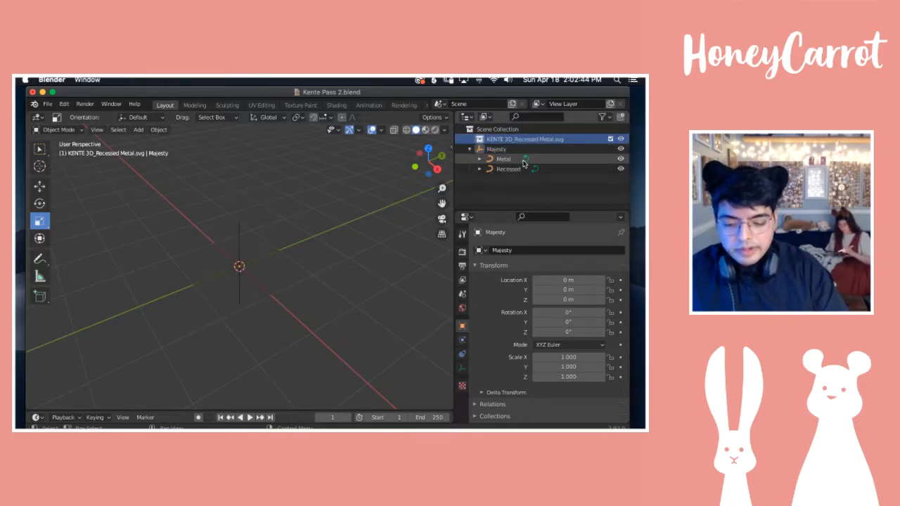
key(x)
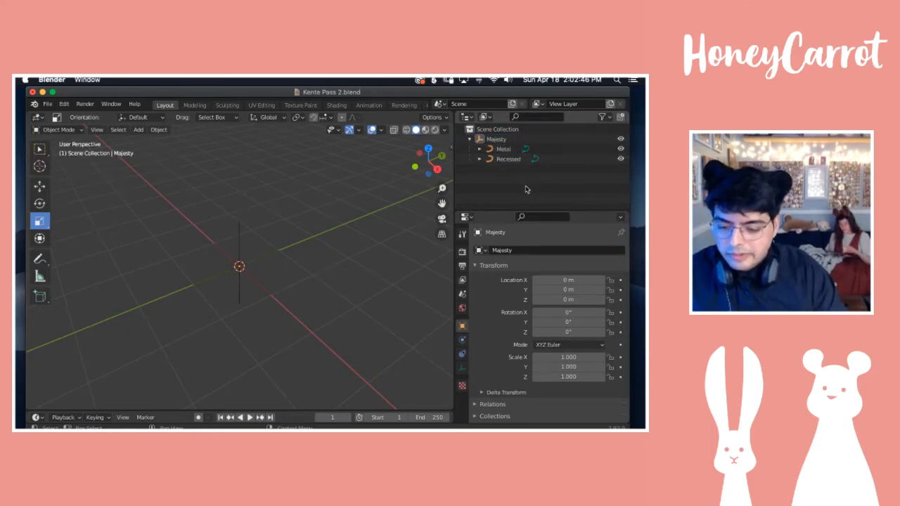
Step: Import KENTE 3D_Hair.svg from the same SVG folder into the scene
click(48, 104)
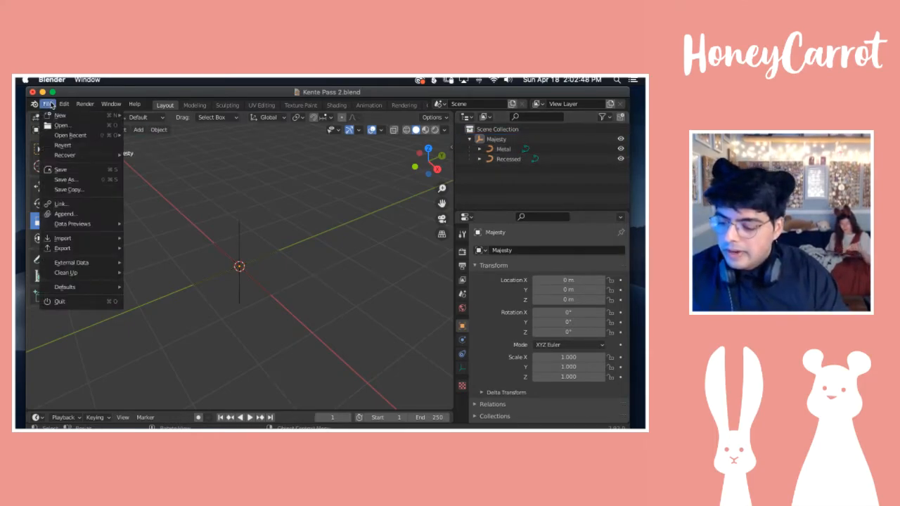
mouse_move(111, 241)
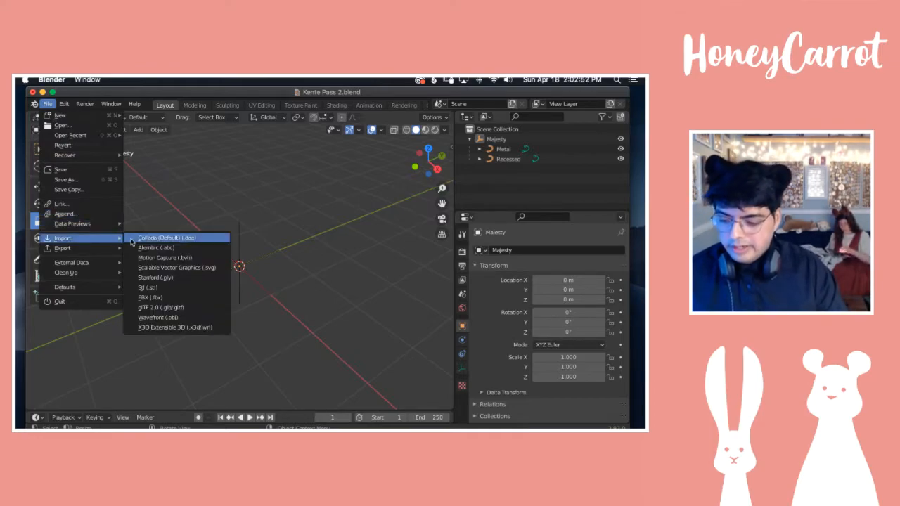
click(161, 268)
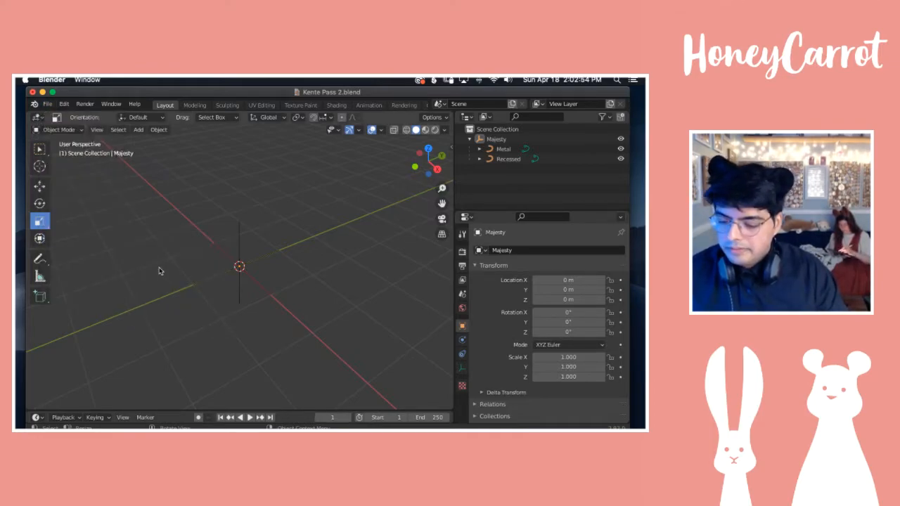
click(192, 176)
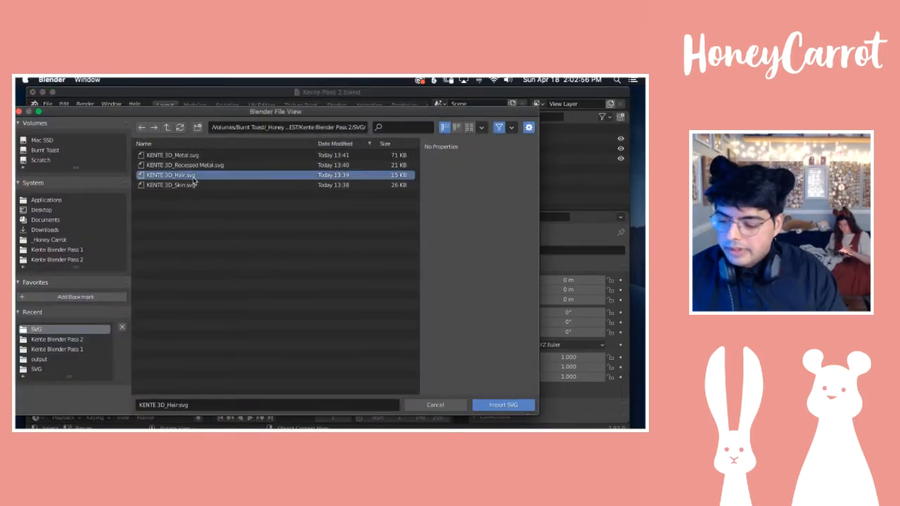
click(526, 405)
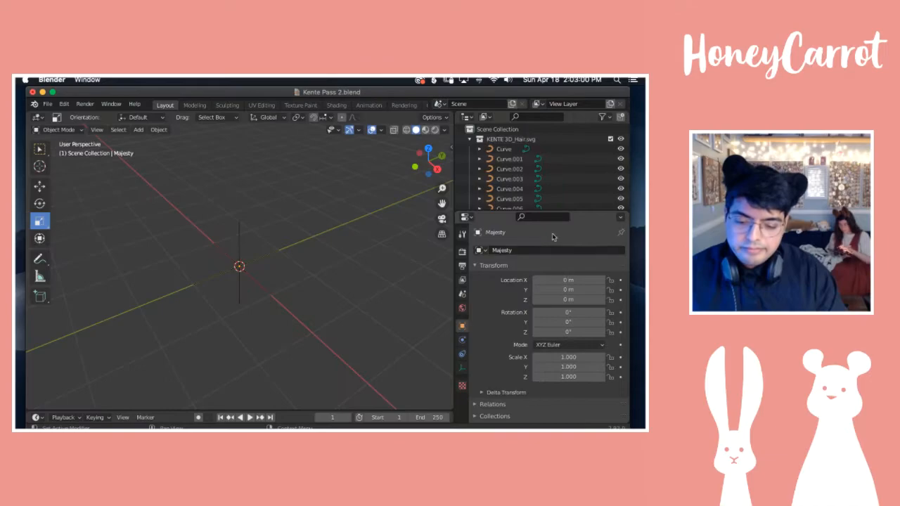
Step: Select all curves in the KENTE 3D_Hair.svg collection, keeping the first curve active
click(507, 149)
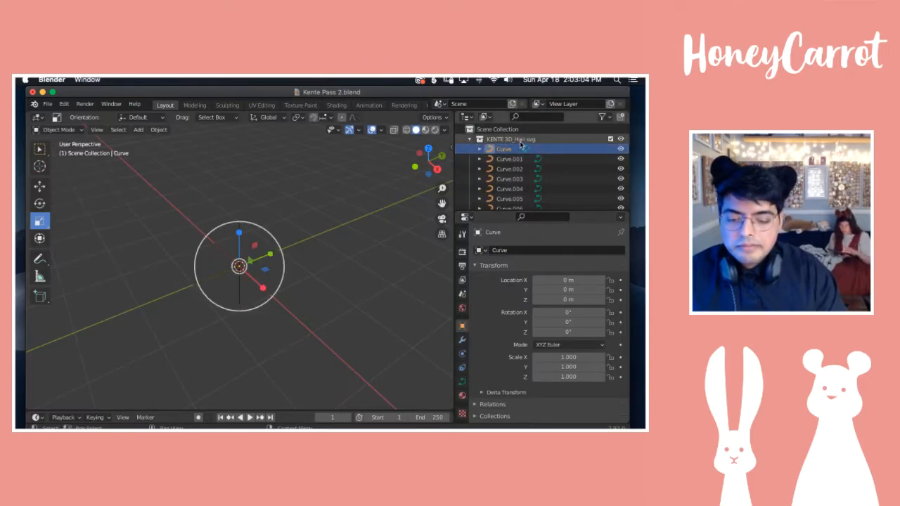
click(508, 158)
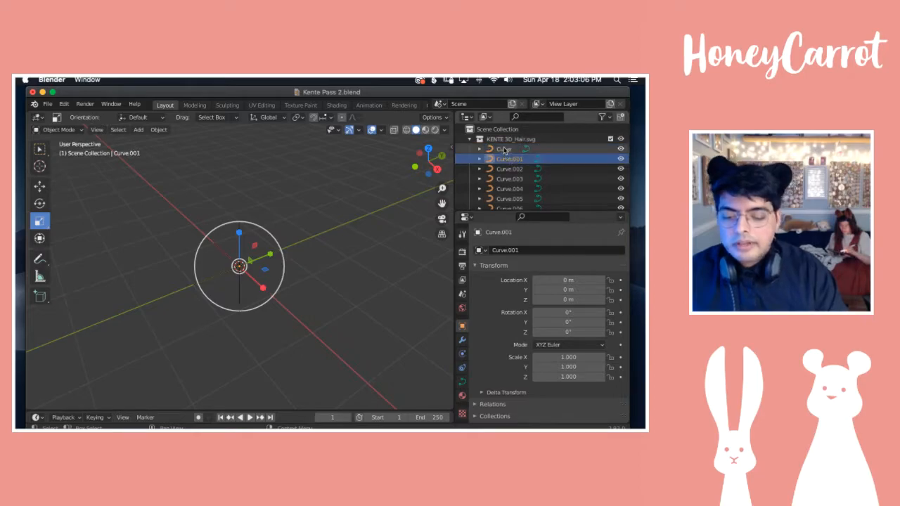
click(503, 149)
scroll(510, 156, down, 2)
scroll(513, 161, down, 5)
shift+click(516, 176)
scroll(510, 162, up, 6)
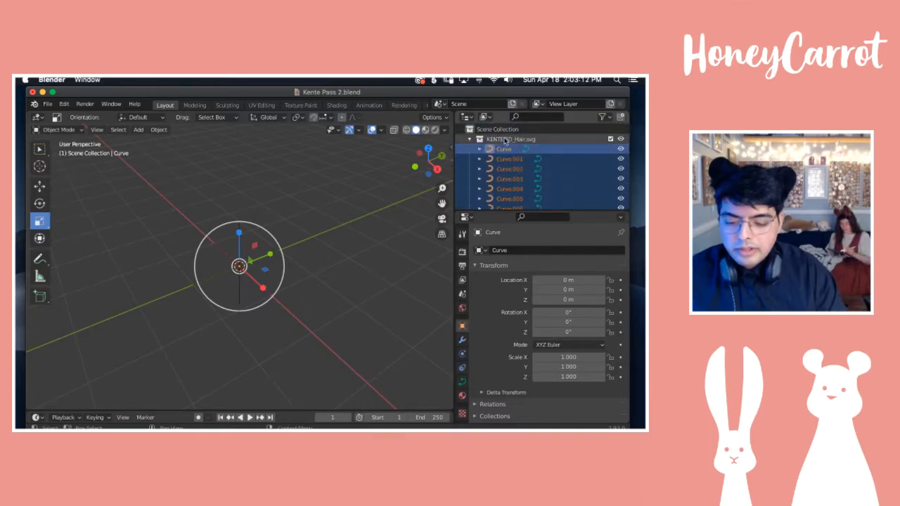
Step: Join all the curves in the KENTE 3D_Hair.svg collection into a single curve object
scroll(523, 149, down, 6)
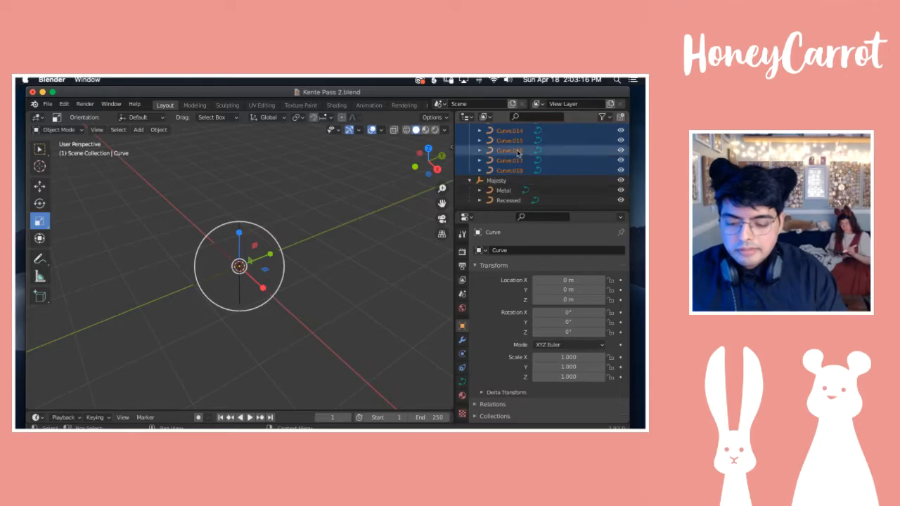
scroll(502, 161, up, 6)
middle_drag(379, 190, 296, 169)
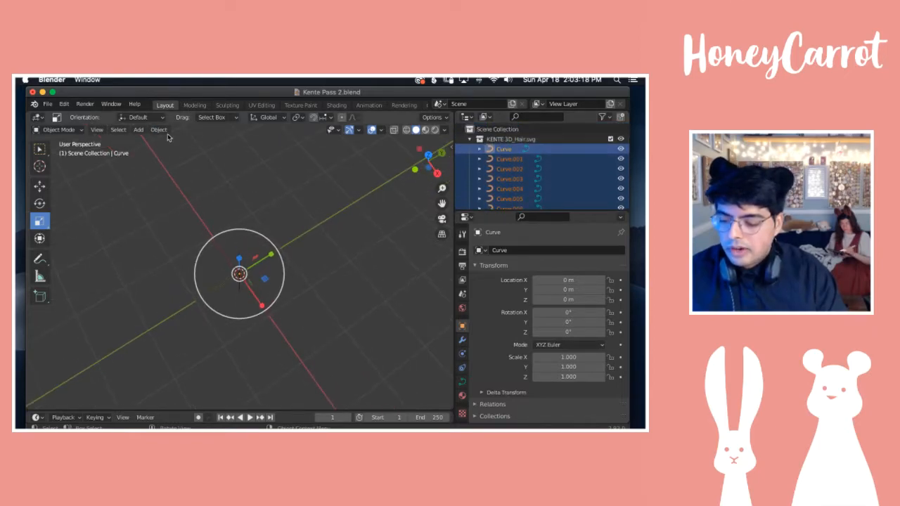
click(159, 130)
click(170, 226)
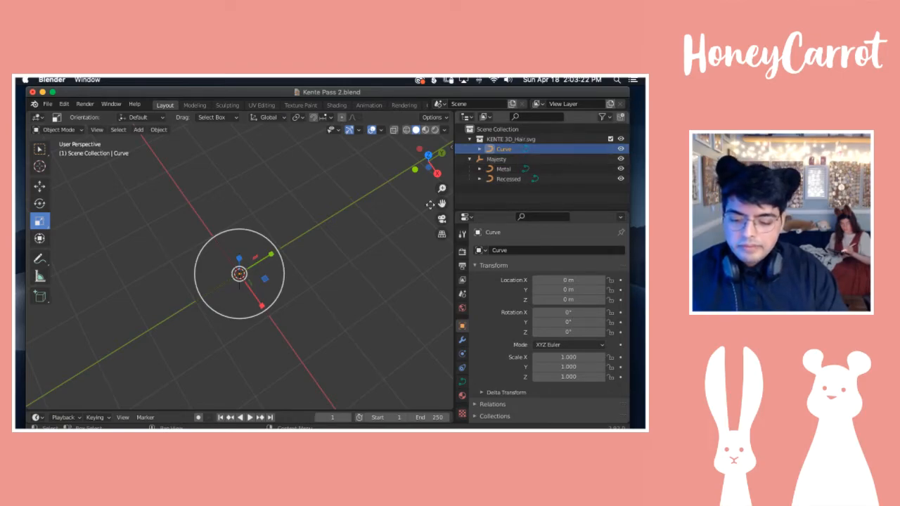
middle_drag(345, 201, 342, 203)
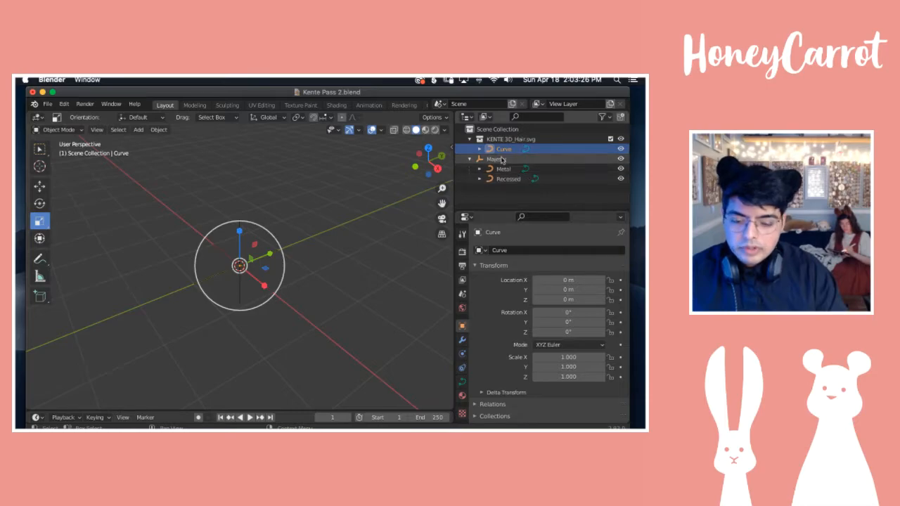
Step: Try to place the joined hair curve under the Majesty empty in the outliner
drag(502, 152, 496, 160)
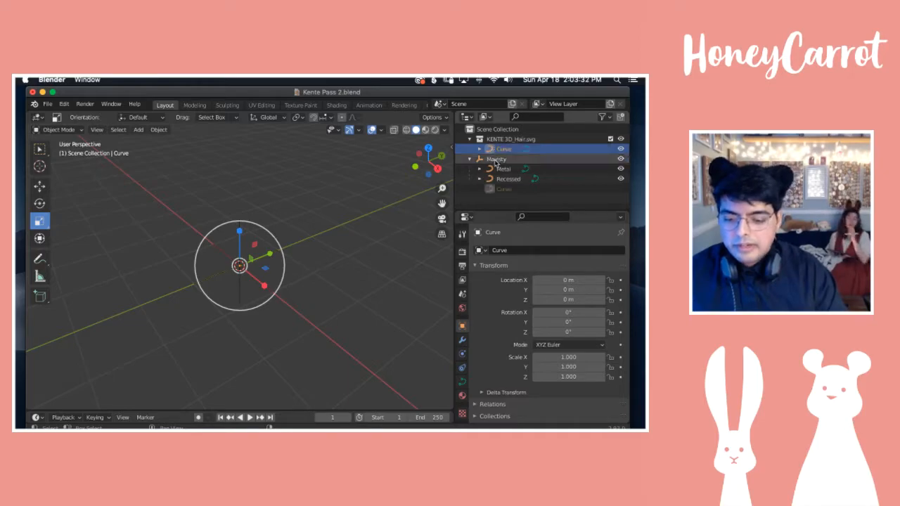
click(501, 205)
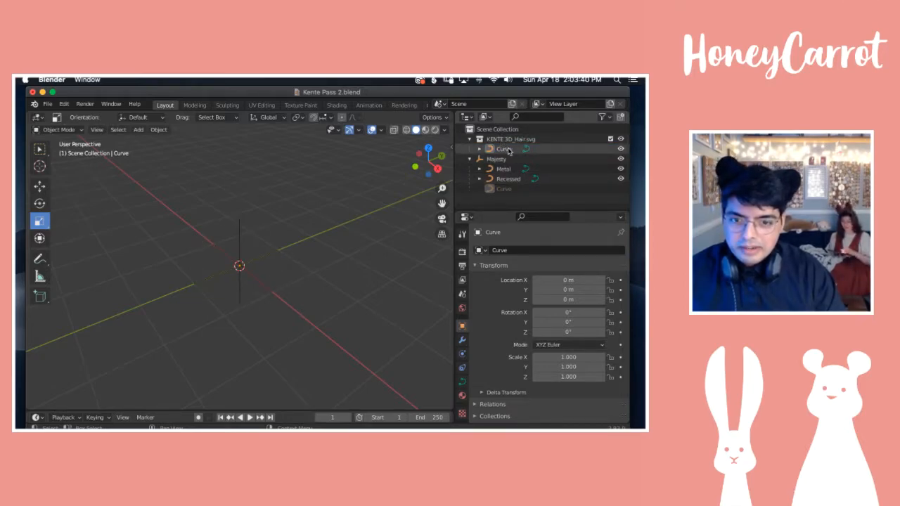
click(510, 191)
click(507, 199)
Step: Delete the joined hair curve and the KENTE 3D_Hair.svg collection from the scene
click(505, 188)
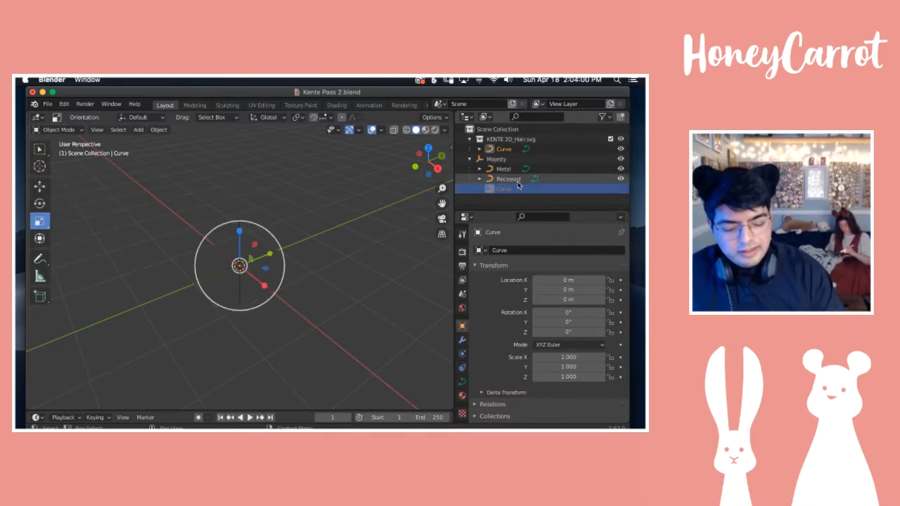
key(x)
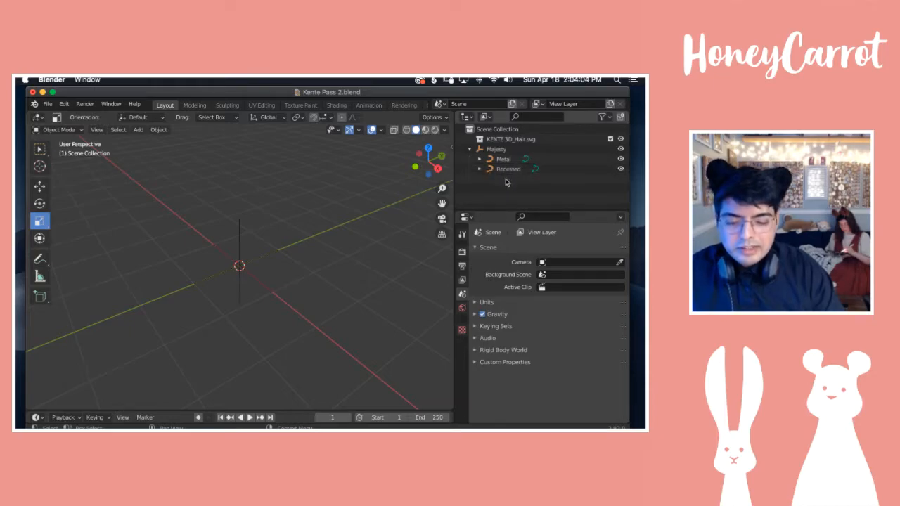
click(510, 139)
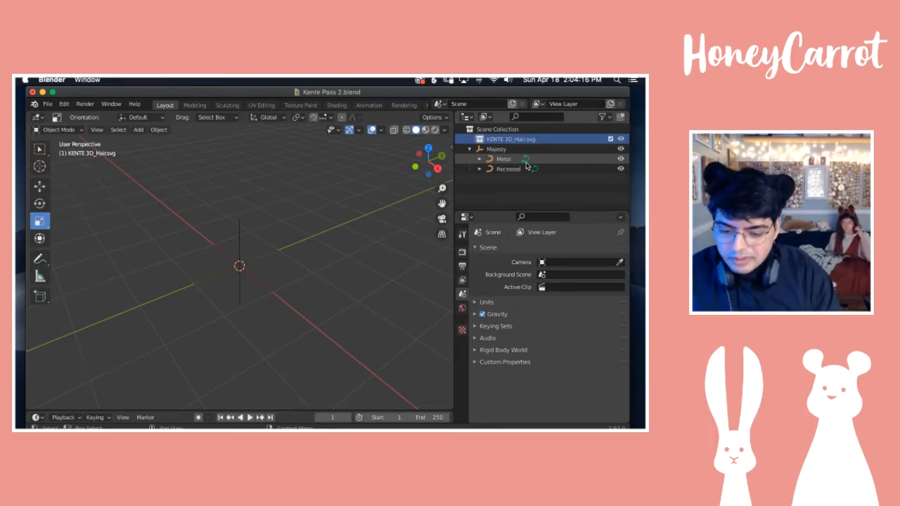
key(x)
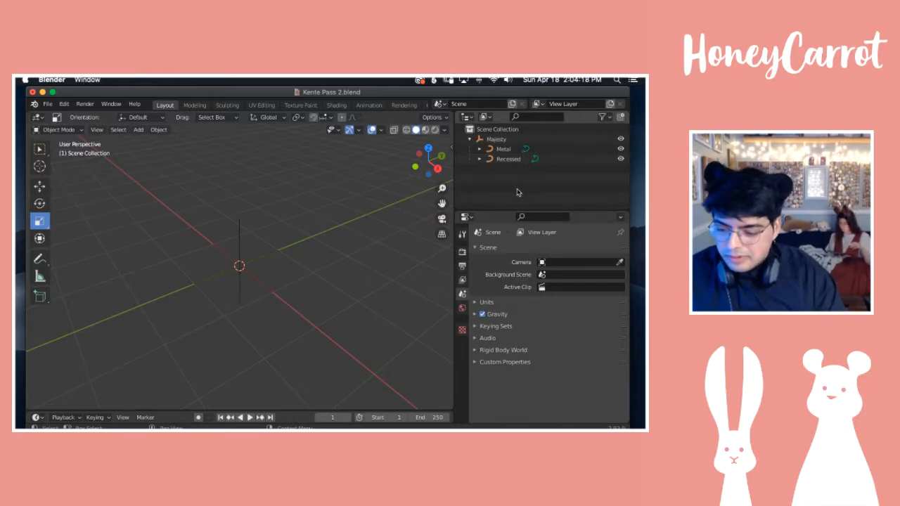
Step: Import KENTE 3D_Hair.svg from the SVG folder as Scalable Vector Graphics
click(47, 105)
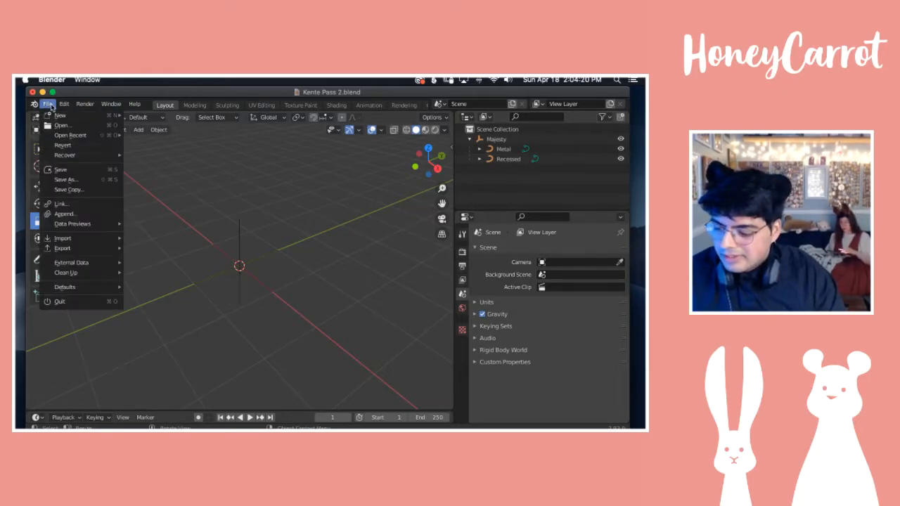
mouse_move(100, 242)
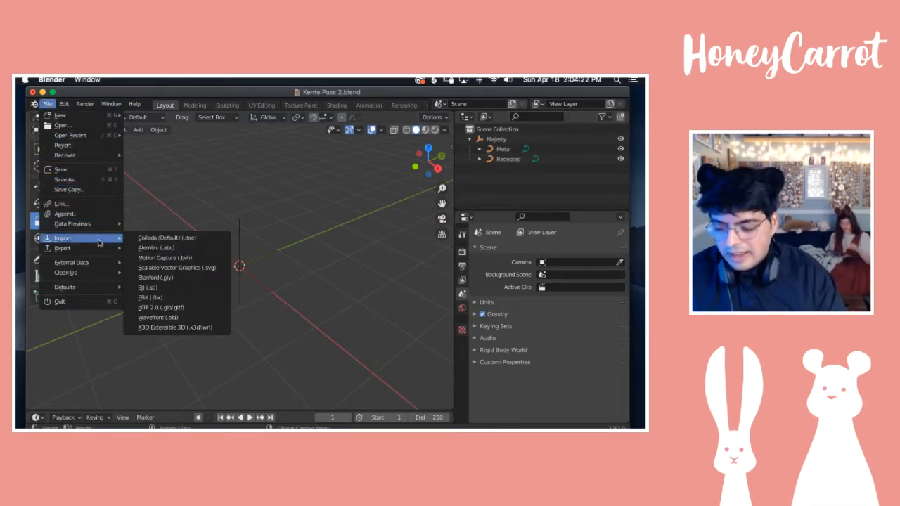
click(165, 268)
click(221, 175)
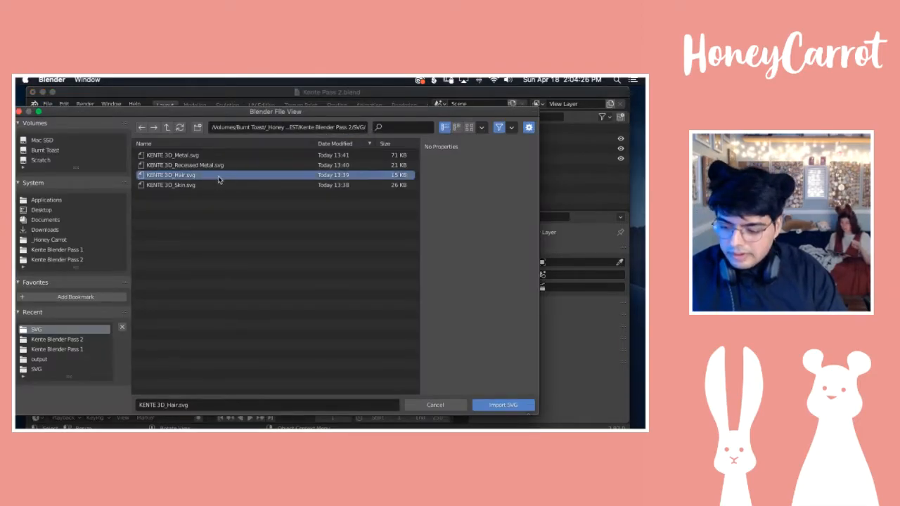
click(512, 405)
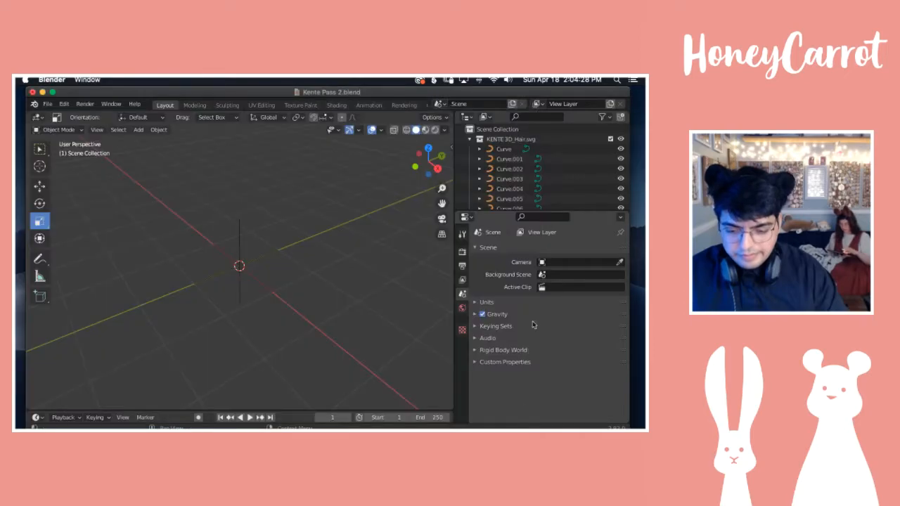
Step: Join the imported hair curves, from Curve to Curve.018, into one object
click(510, 149)
scroll(511, 158, down, 8)
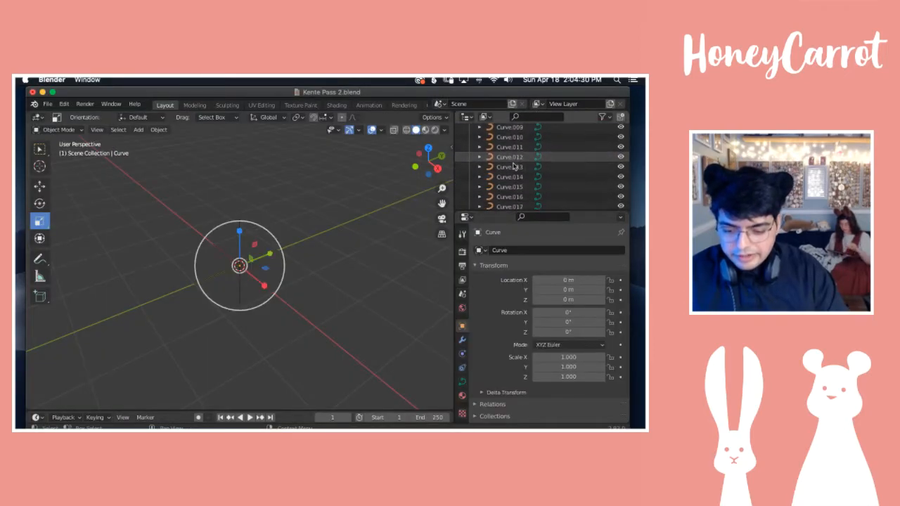
scroll(514, 167, down, 1)
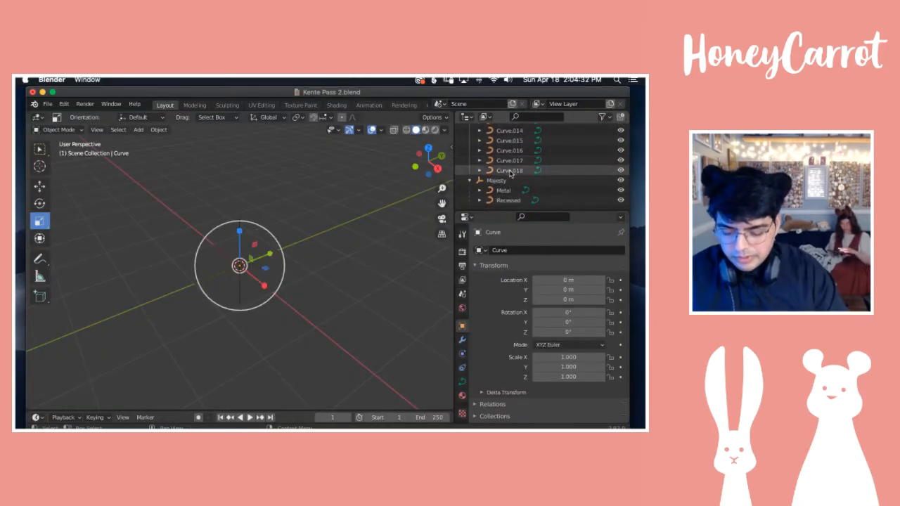
shift+click(511, 174)
scroll(496, 171, up, 9)
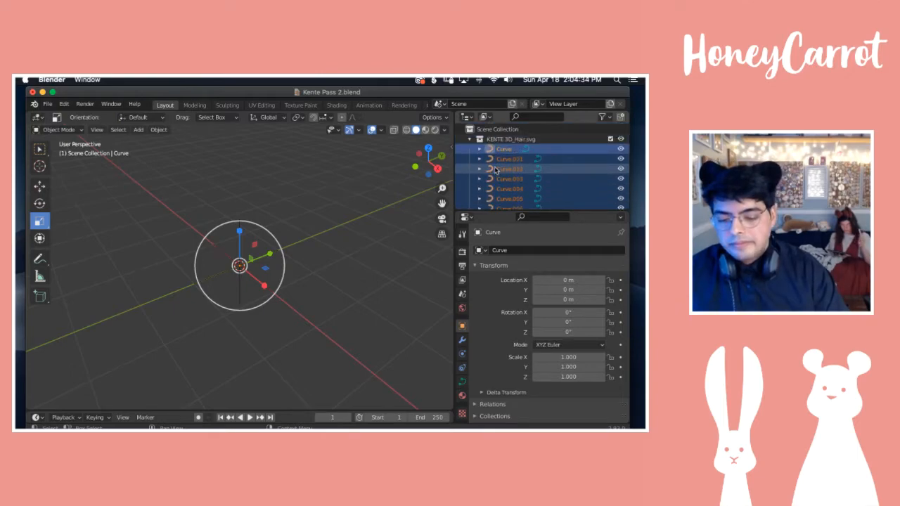
click(159, 130)
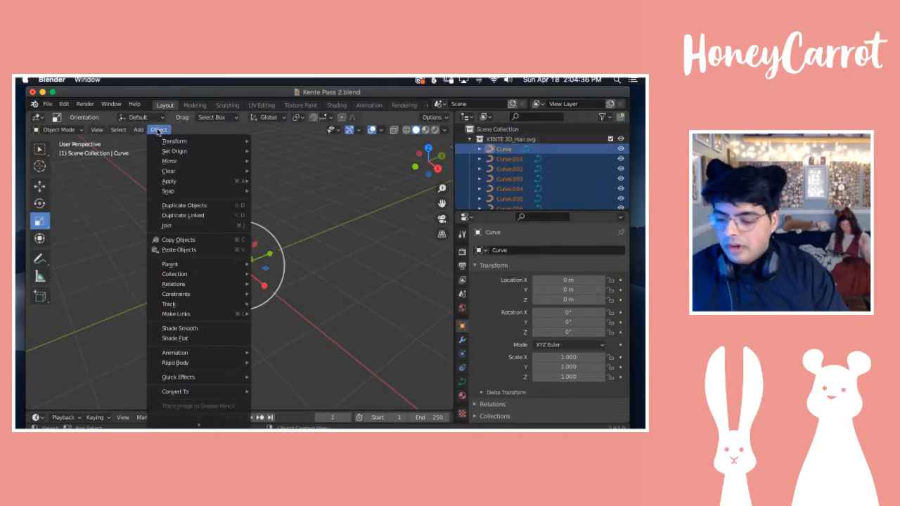
click(208, 231)
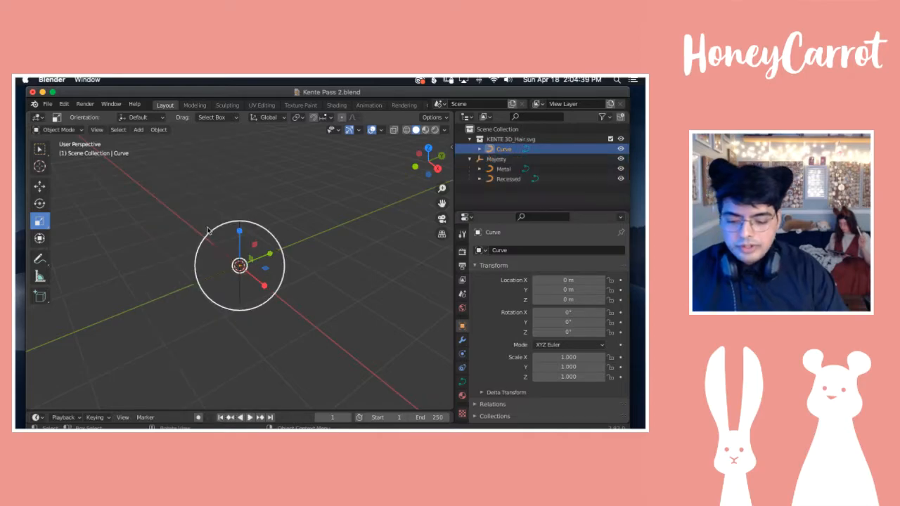
Step: Rename the joined hair curve as Hair
double_click(505, 149)
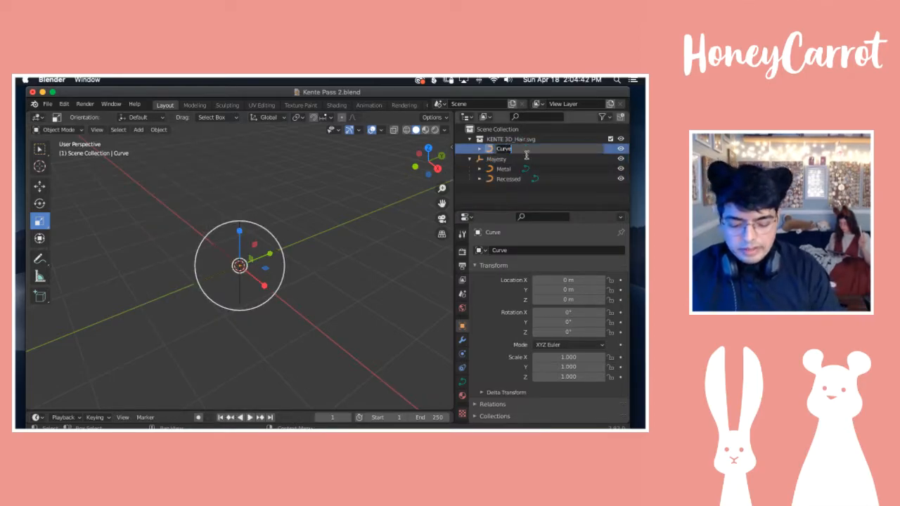
text(Hair)
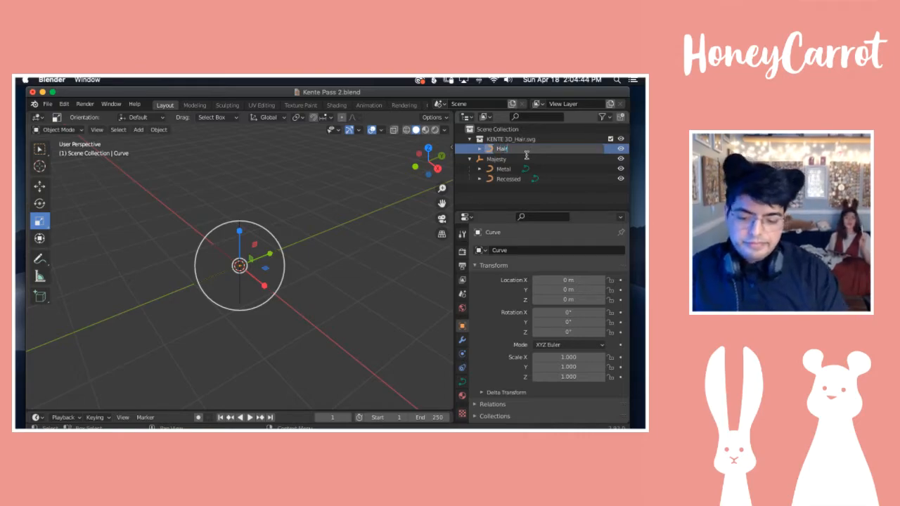
key(Return)
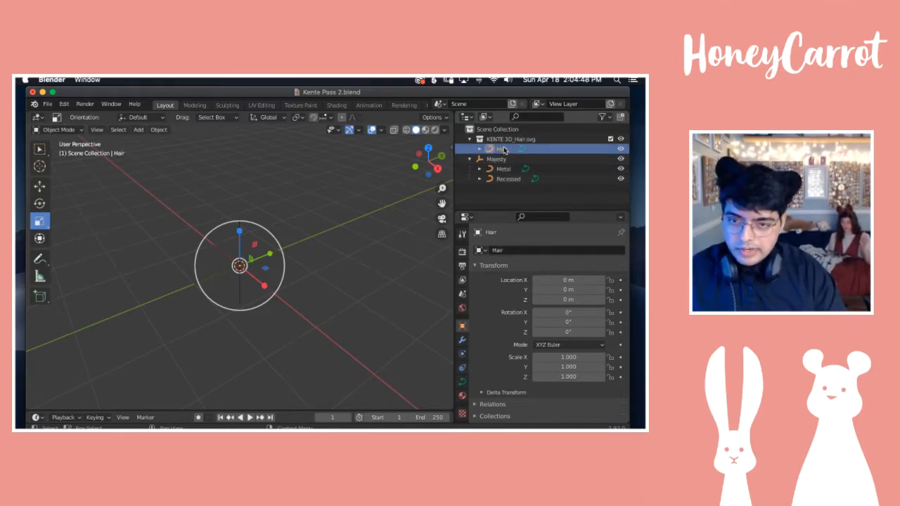
Step: Move the Hair curve out of its collection and under the Majesty empty, and delete the emptied KENTE 3D_Hair.svg collection
drag(503, 149, 476, 201)
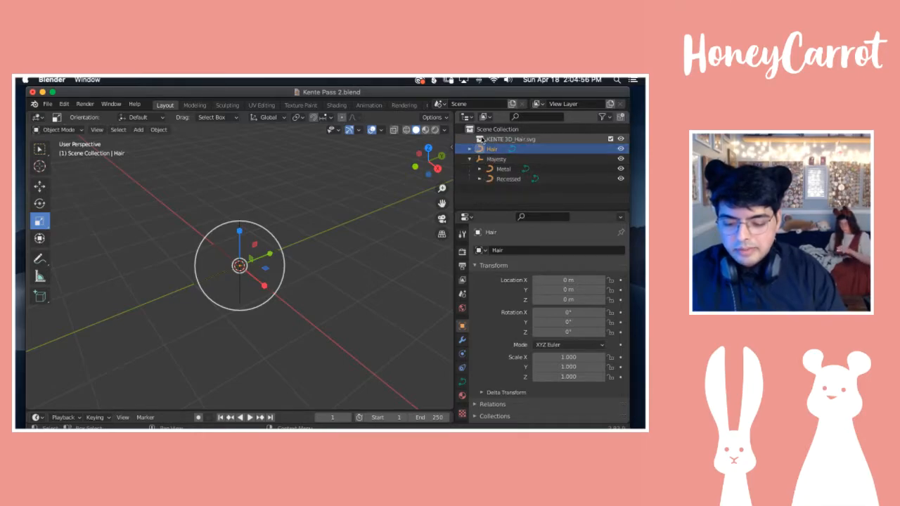
drag(480, 149, 500, 161)
click(512, 139)
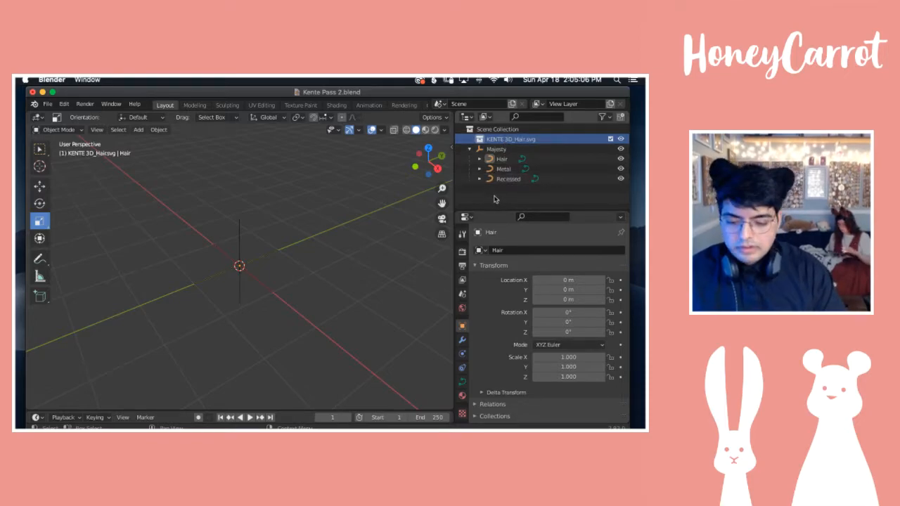
key(Delete)
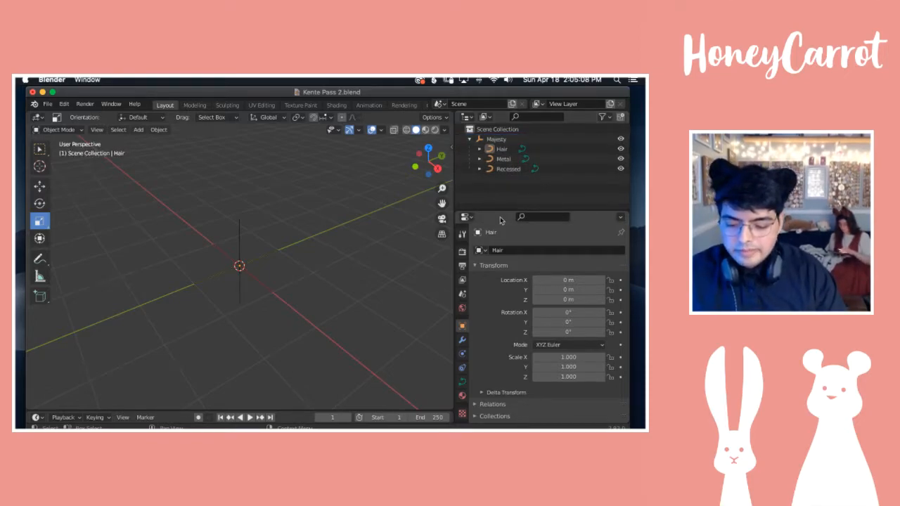
Step: Enlarge the outliner and import KENTE 3D_Skin.svg as Scalable Vector Graphics
drag(500, 211, 503, 289)
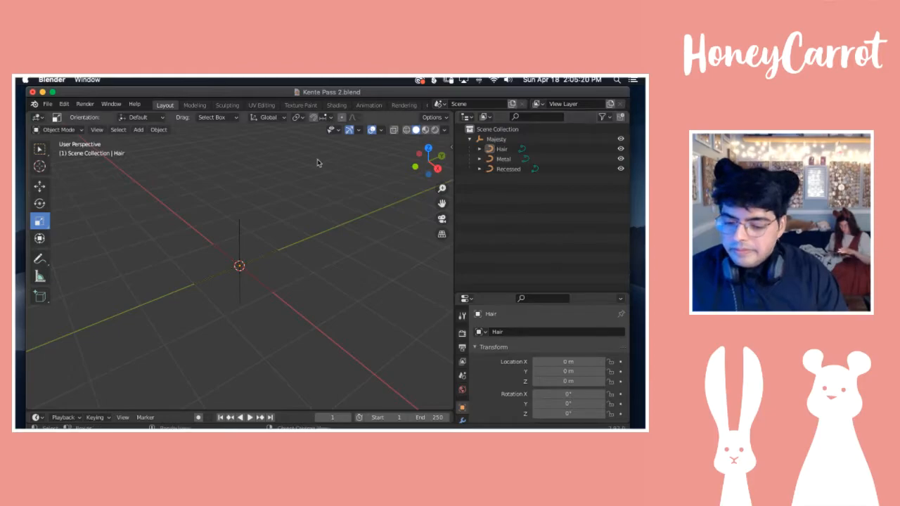
click(47, 105)
mouse_move(87, 229)
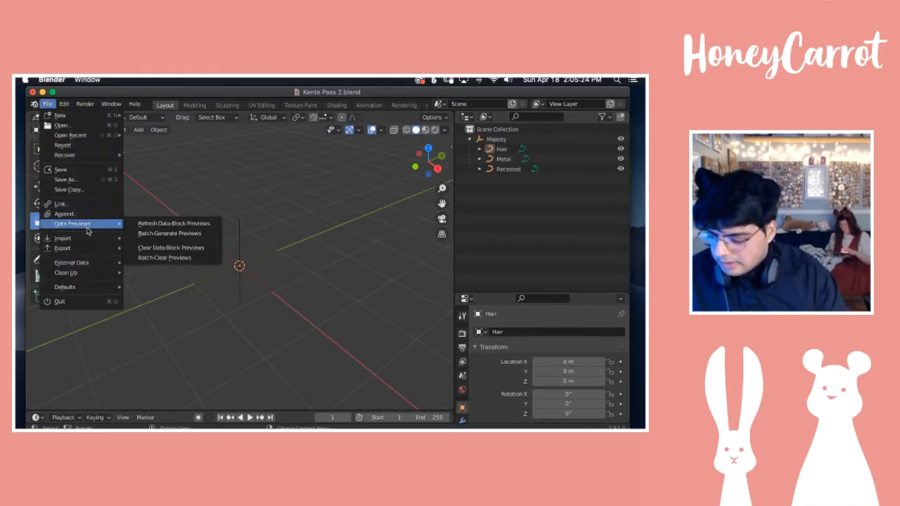
mouse_move(106, 243)
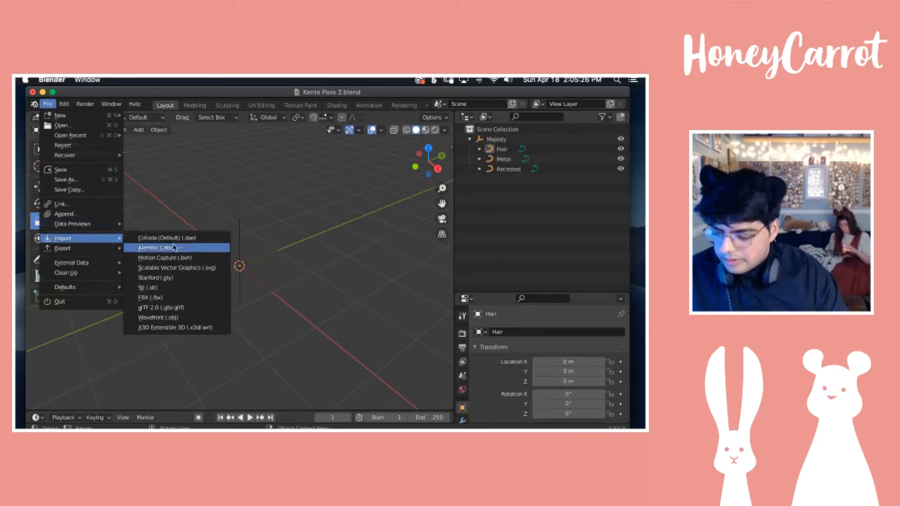
click(168, 267)
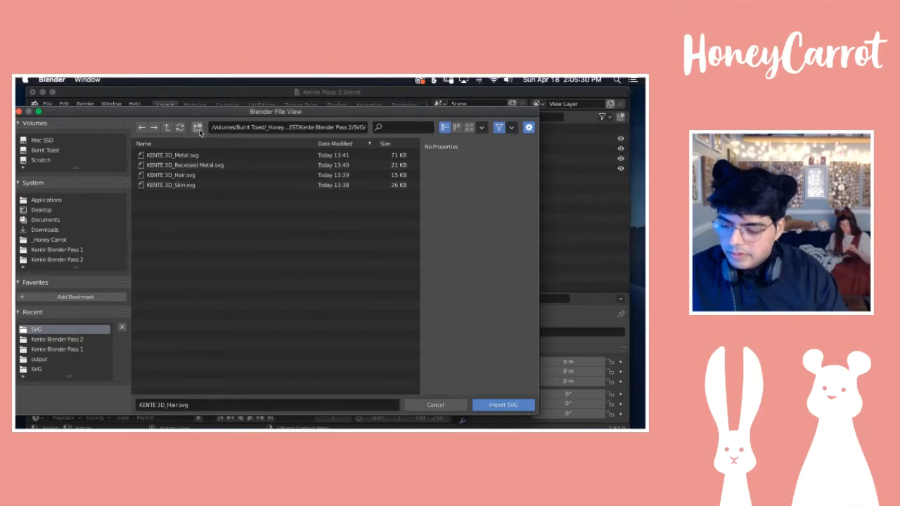
drag(204, 112, 230, 108)
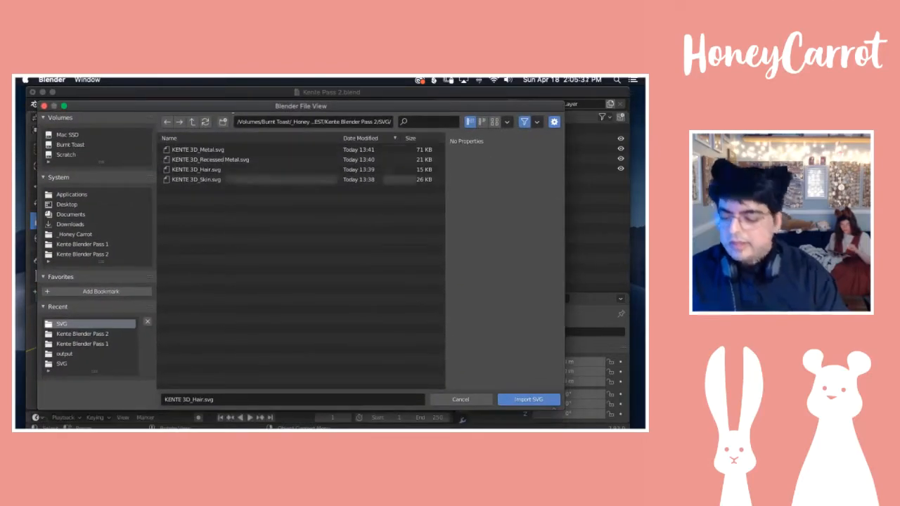
click(192, 182)
click(528, 400)
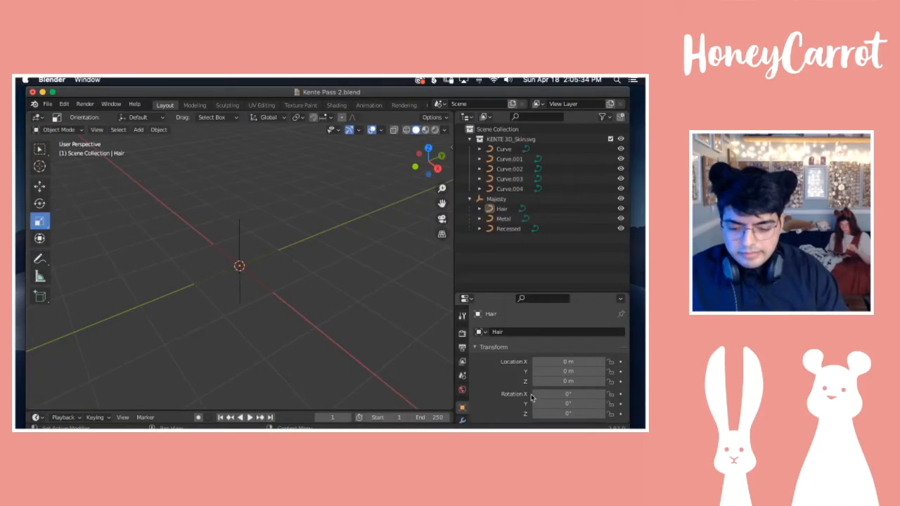
Step: Join the imported skin curves, from Curve to Curve.004, into one object
click(504, 149)
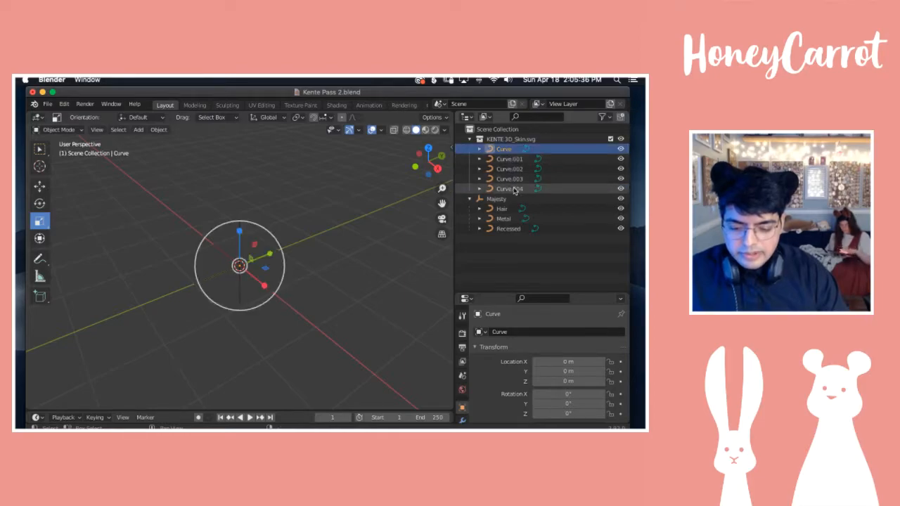
shift+click(515, 188)
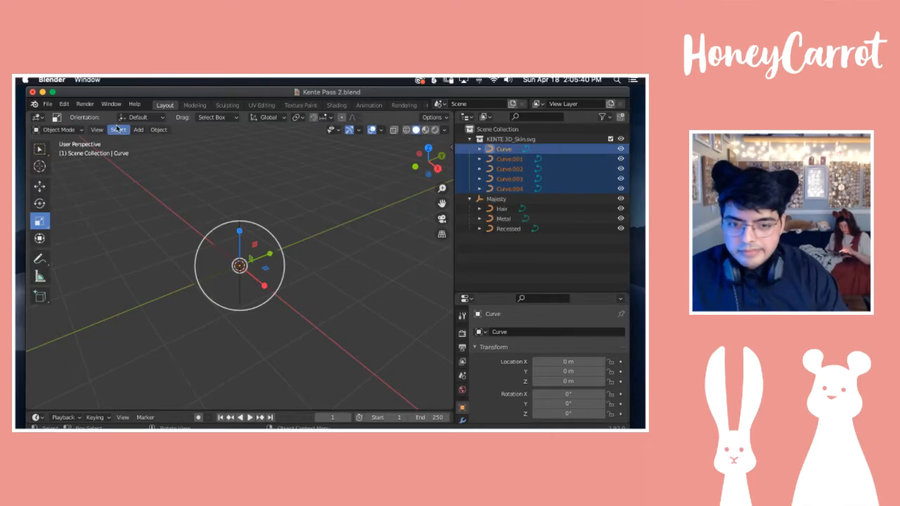
click(156, 131)
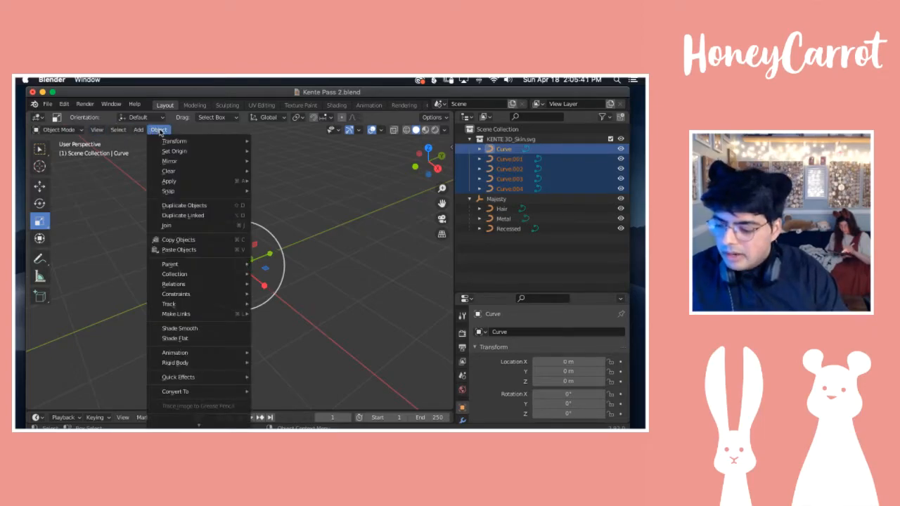
click(184, 229)
Step: Rename the joined skin curve as Skin
double_click(503, 149)
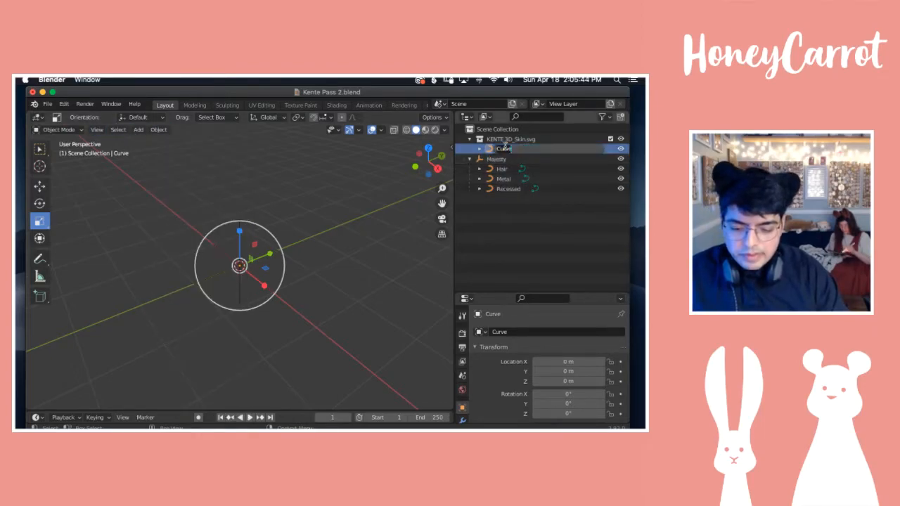
text(Skin)
key(Return)
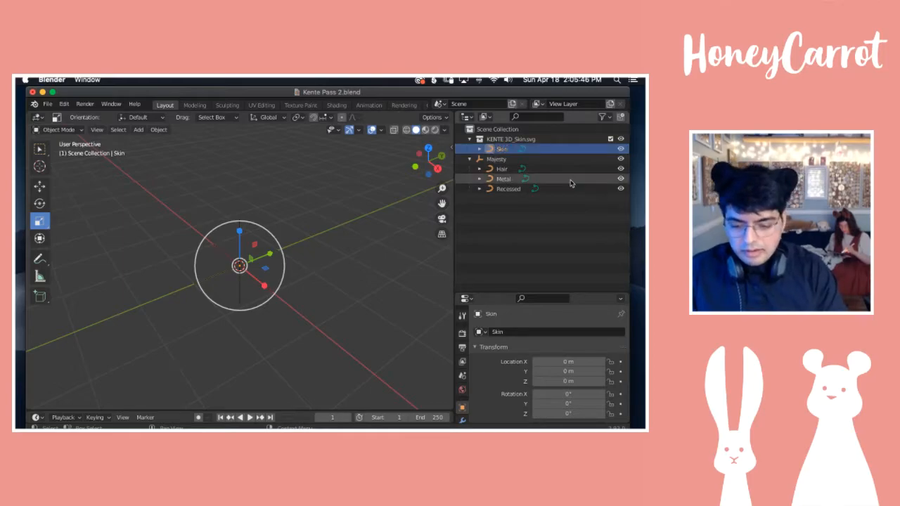
Step: Move the Skin curve out of its collection and under the Majesty empty, and delete the emptied KENTE 3D_Skin.svg collection
drag(503, 162, 478, 247)
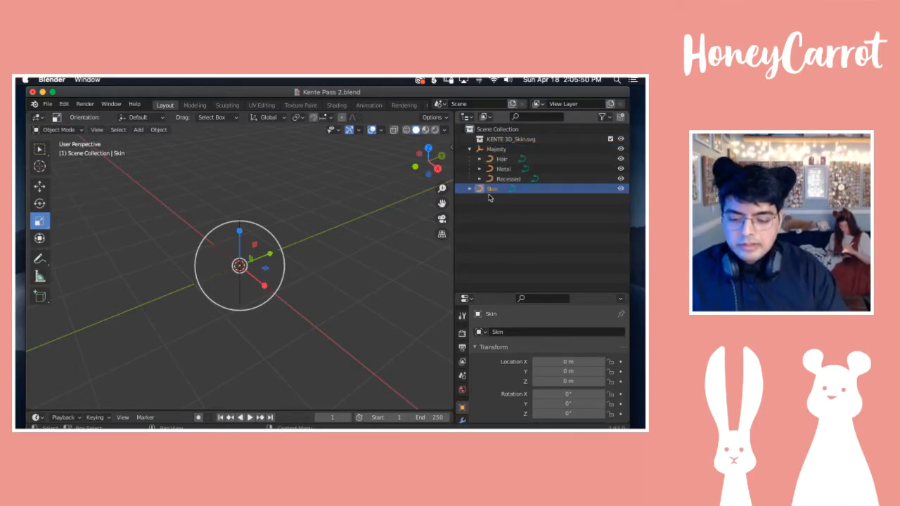
drag(488, 188, 500, 150)
click(508, 210)
click(488, 150)
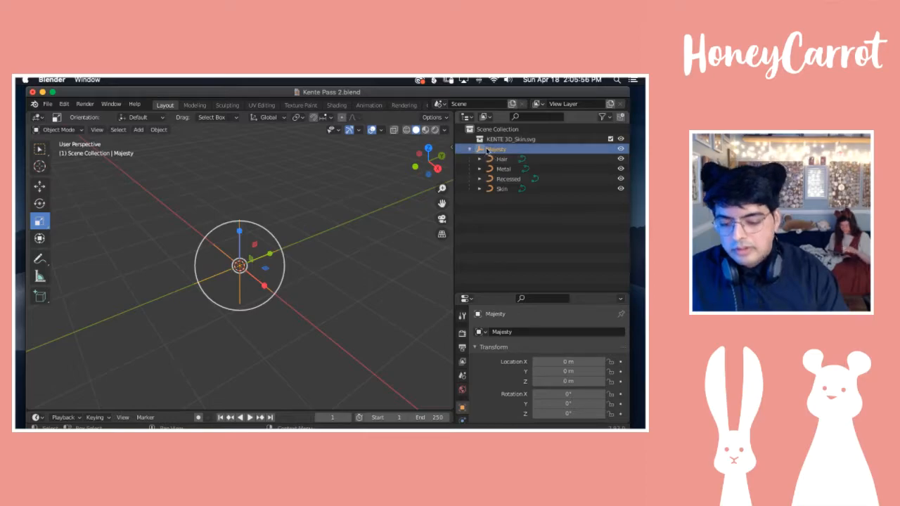
click(500, 139)
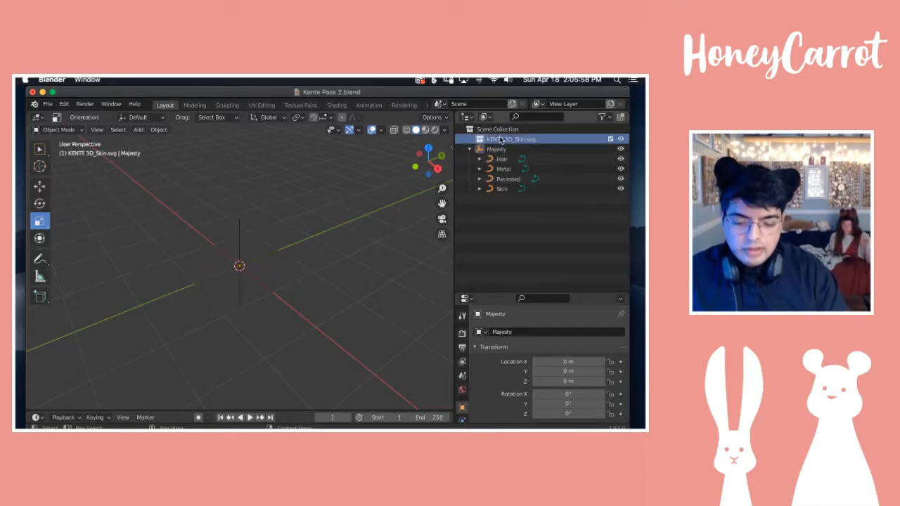
key(x)
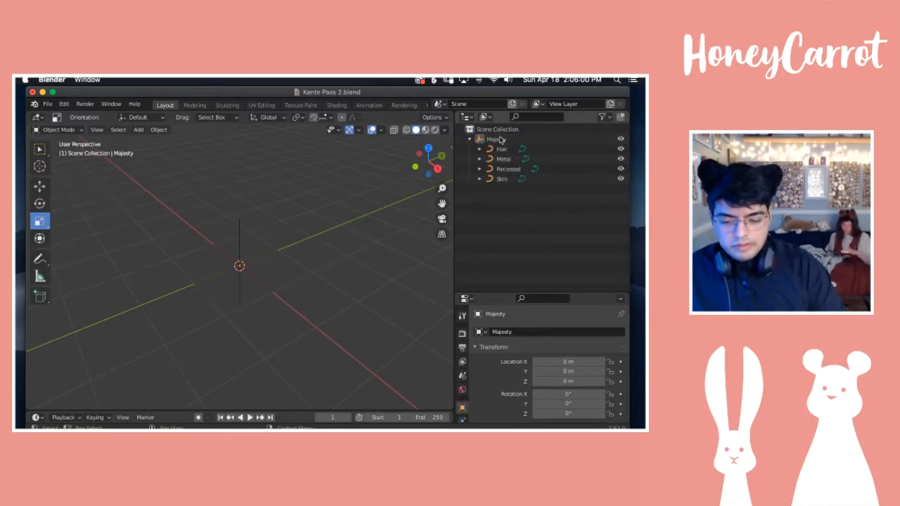
click(501, 139)
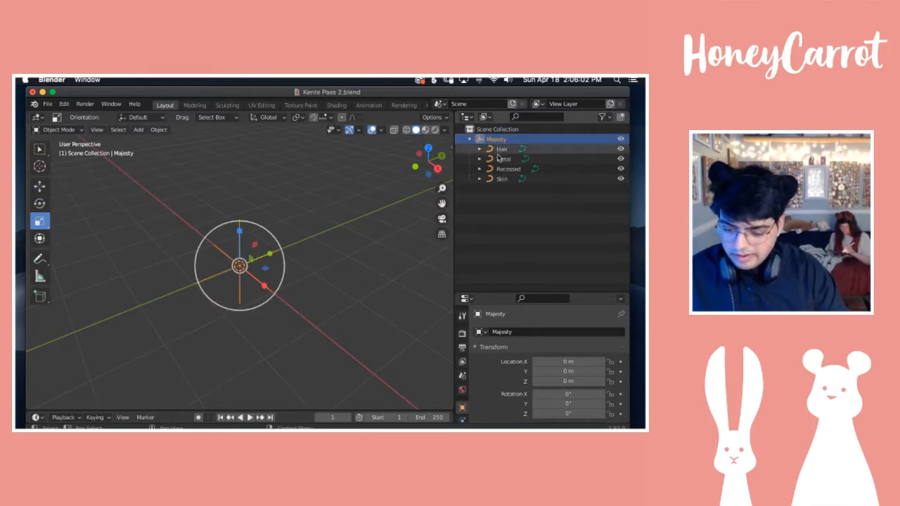
click(542, 237)
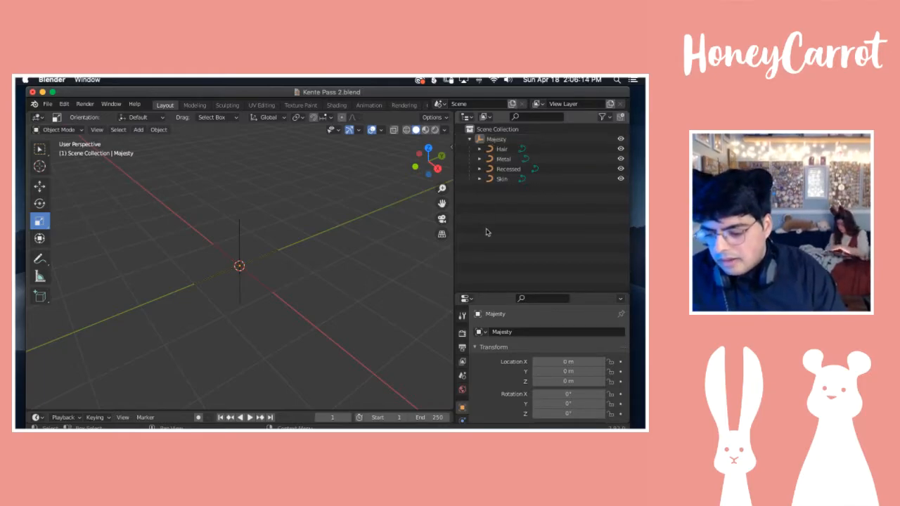
click(470, 139)
click(470, 139)
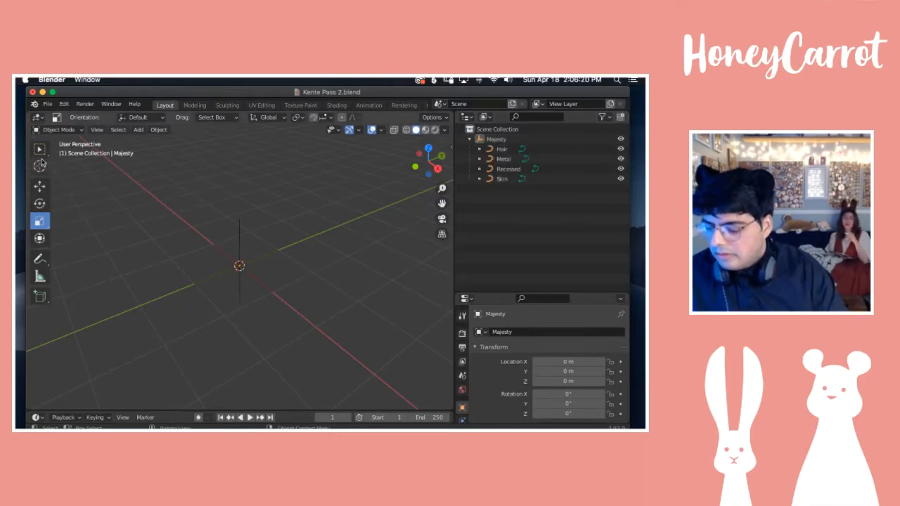
Step: Add a cube mesh as a size reference and move it about 3.44 m along the Y axis, clear of the origin
click(140, 130)
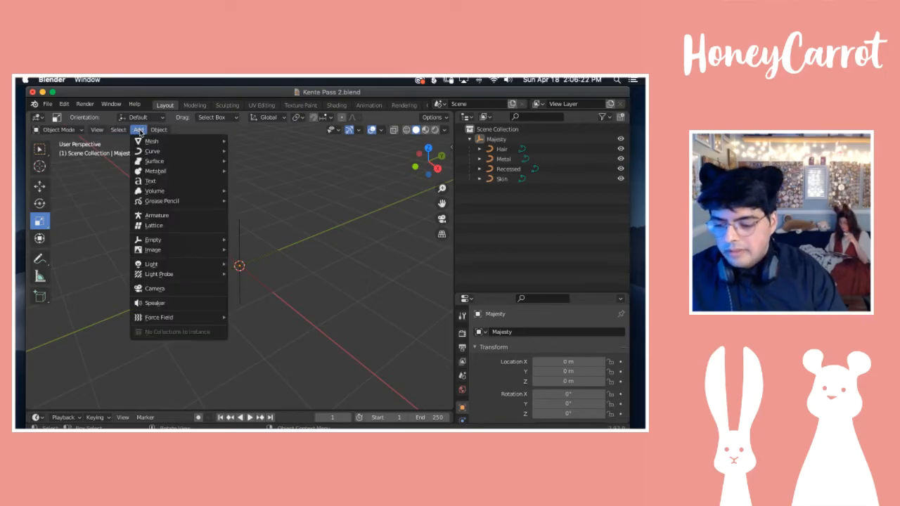
mouse_move(151, 143)
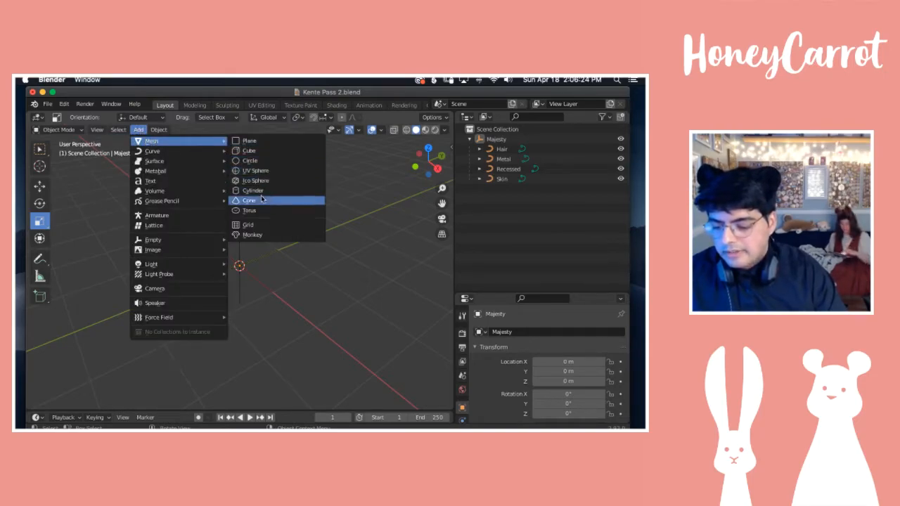
click(260, 151)
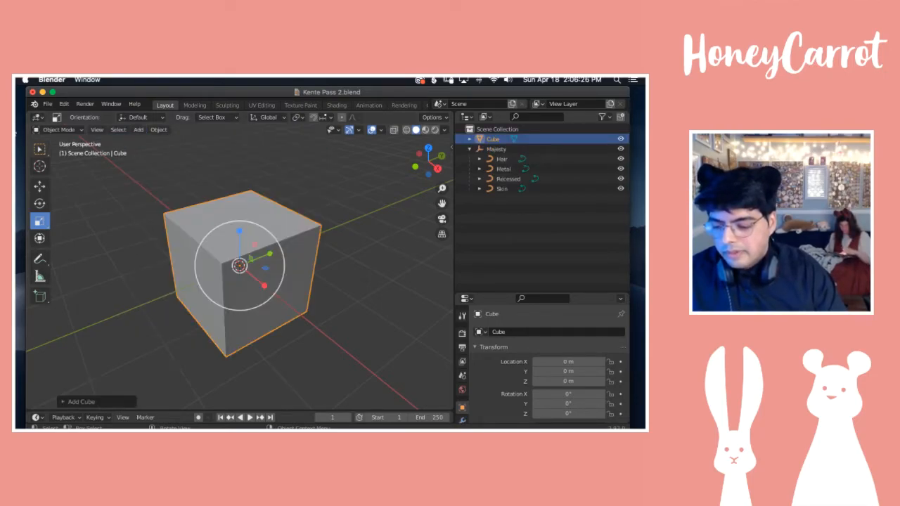
click(40, 186)
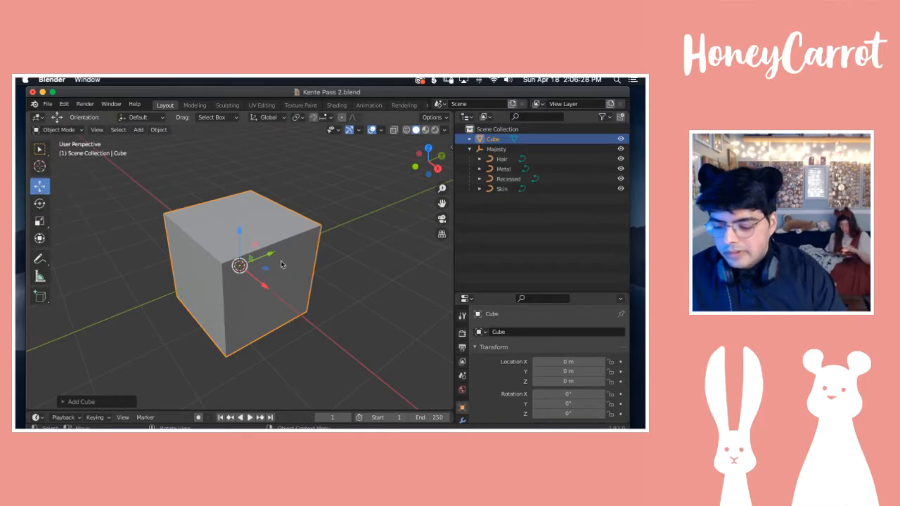
drag(270, 256, 386, 211)
scroll(223, 288, down, 5)
scroll(224, 288, up, 4)
scroll(223, 288, up, 3)
scroll(224, 286, down, 5)
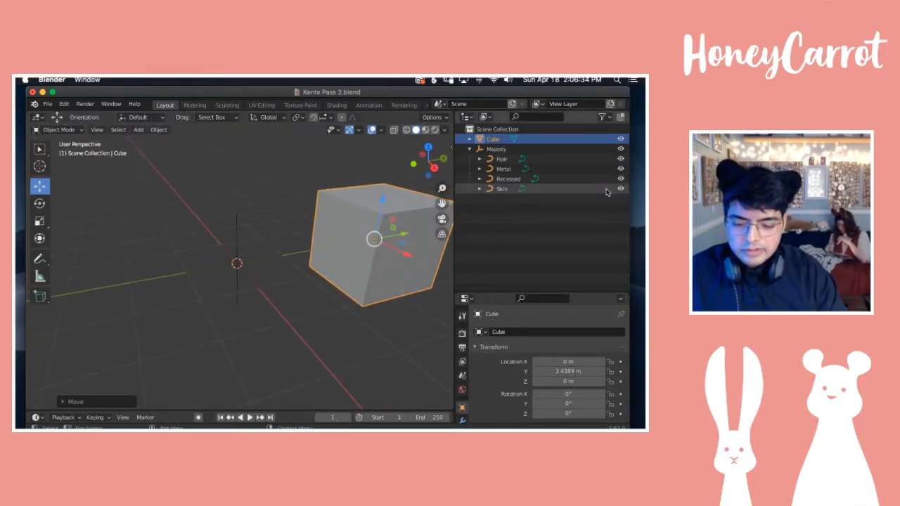
click(550, 249)
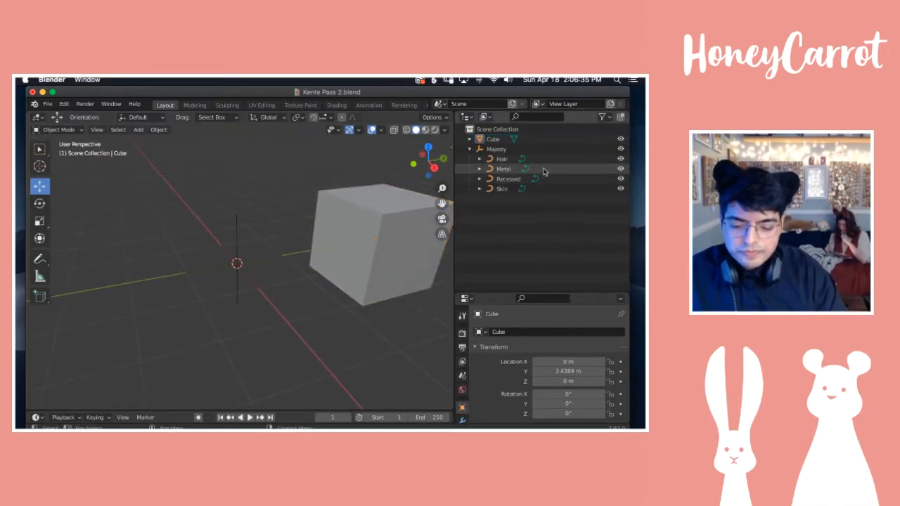
Step: Try moving and scaling the Majesty empty with its curves in the XY plane, undoing each trial
click(498, 151)
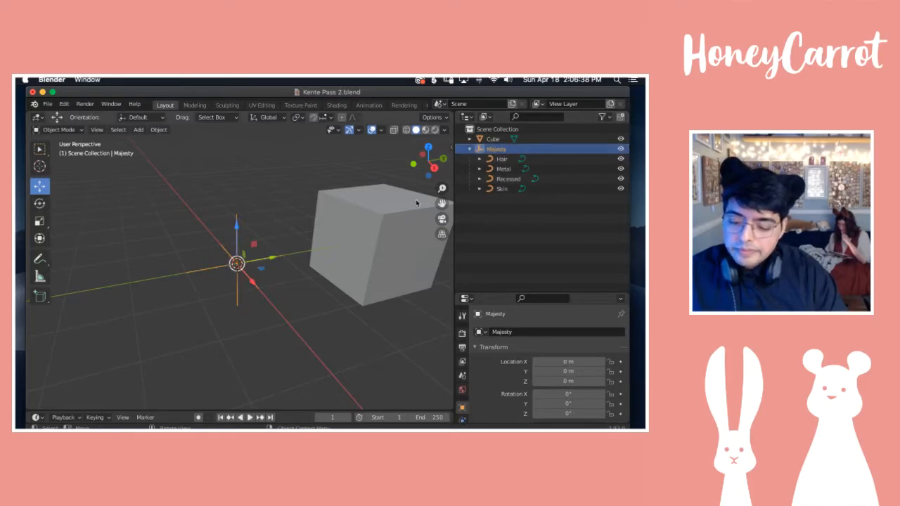
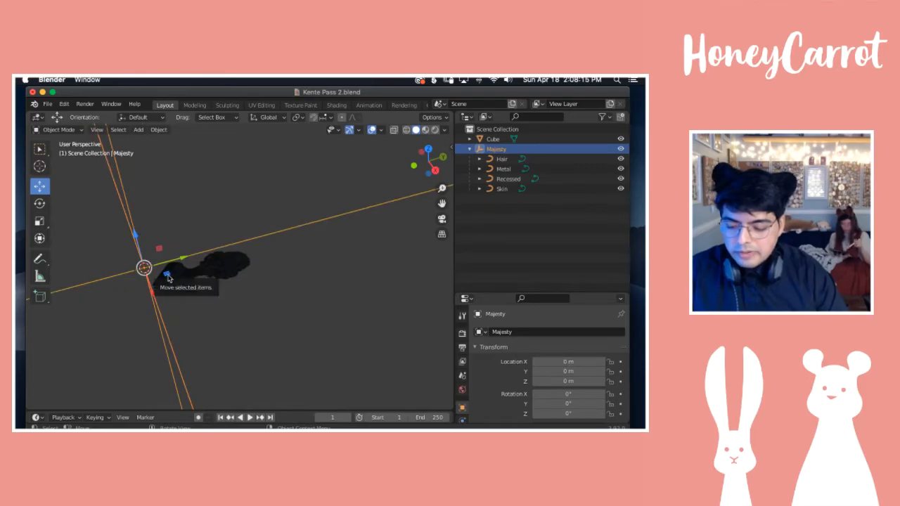
drag(169, 276, 209, 278)
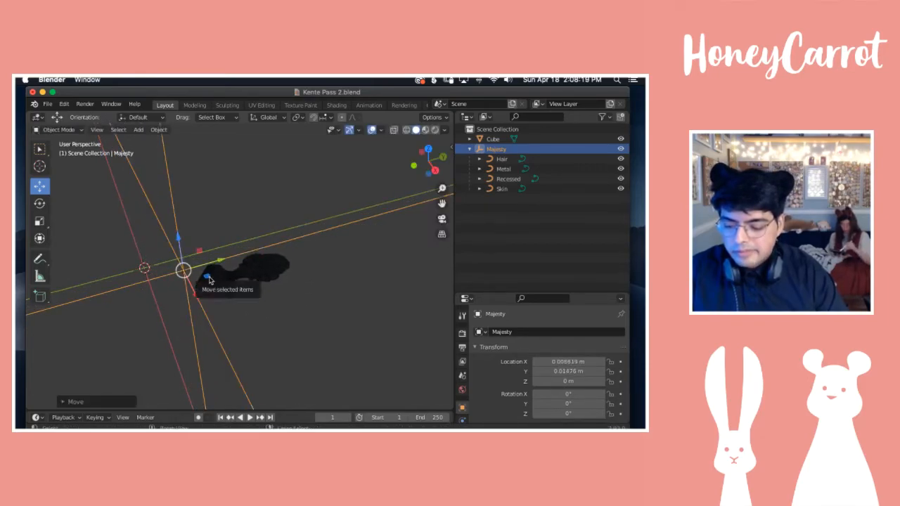
key(ctrl+z)
click(40, 221)
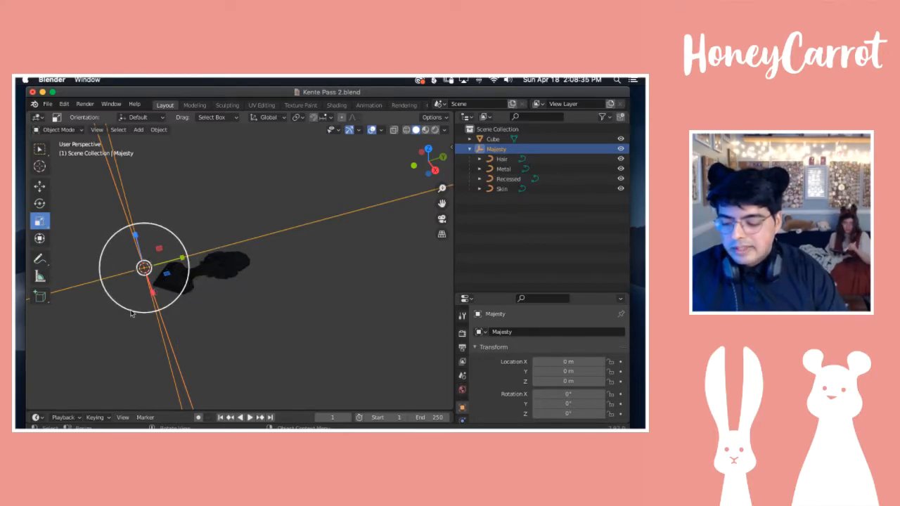
drag(166, 274, 231, 298)
key(super+z)
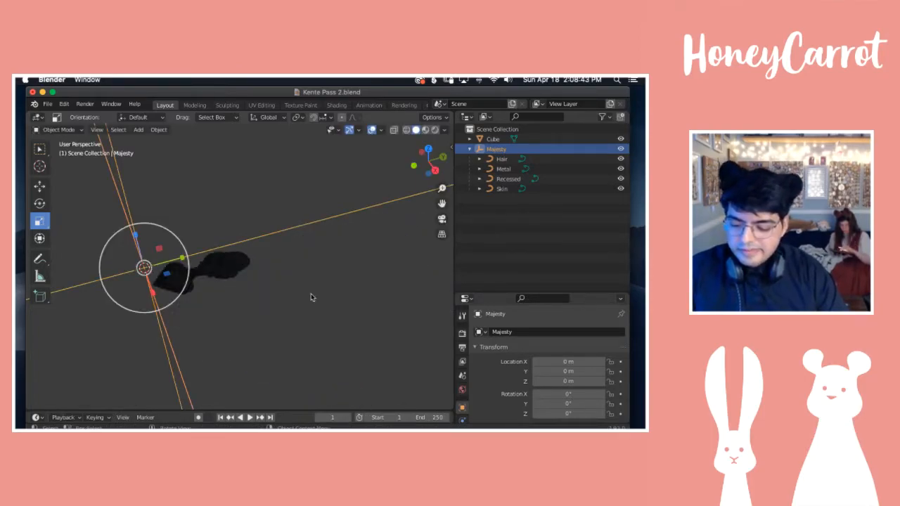
Step: Examine the size of the Majesty artwork at the origin in comparison with the cube
click(513, 247)
scroll(219, 307, down, 4)
scroll(219, 311, up, 5)
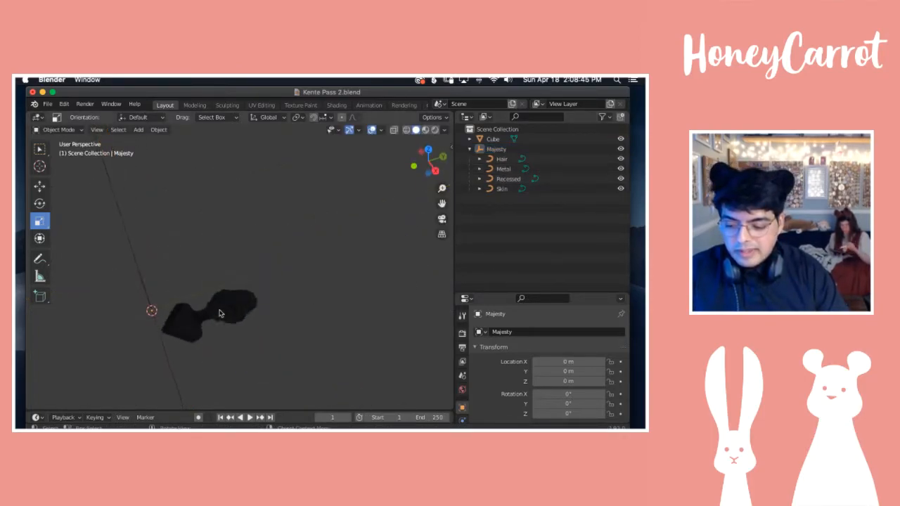
scroll(220, 313, left, 5)
scroll(220, 313, down, 3)
ctrl+scroll(318, 294, down, 15)
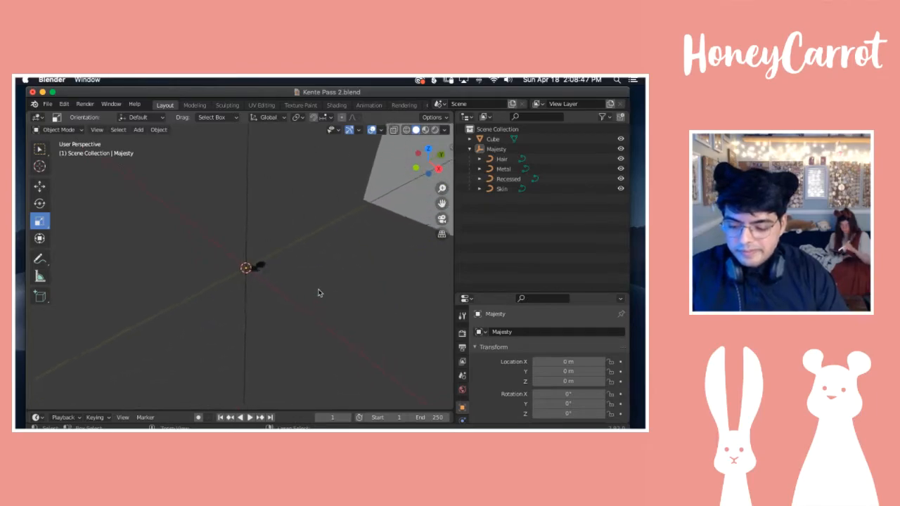
ctrl+scroll(318, 295, down, 6)
ctrl+scroll(317, 295, up, 2)
ctrl+scroll(317, 295, down, 2)
ctrl+scroll(318, 295, up, 2)
scroll(318, 295, right, 1)
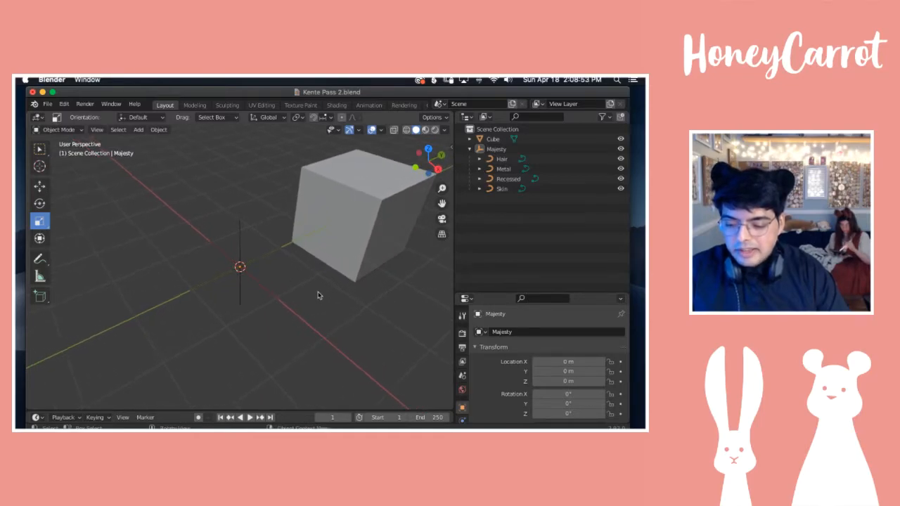
shift+scroll(318, 296, right, 1)
shift+scroll(319, 293, down, 1)
shift+scroll(319, 292, up, 1)
shift+scroll(316, 293, right, 1)
shift+scroll(316, 293, down, 1)
scroll(247, 292, up, 1)
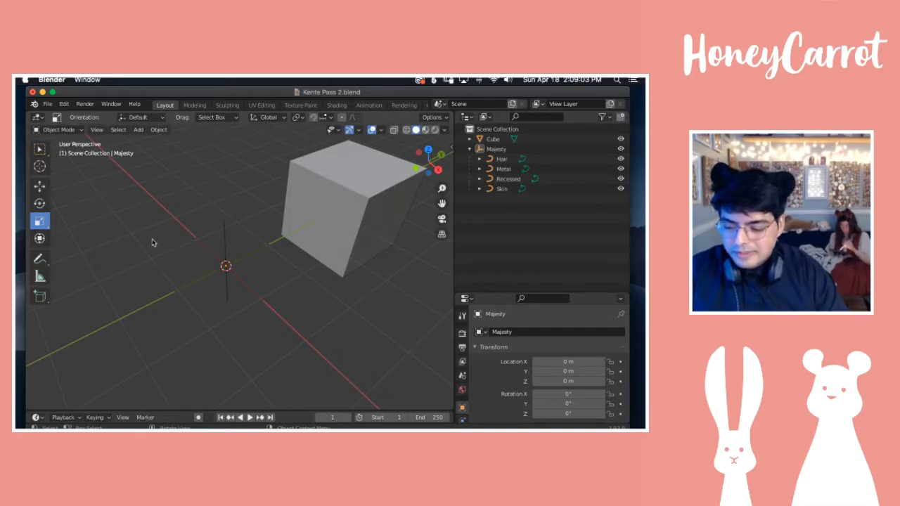
Step: Scale the Majesty empty with its curves in the XY plane by a factor of about 63.4
click(498, 150)
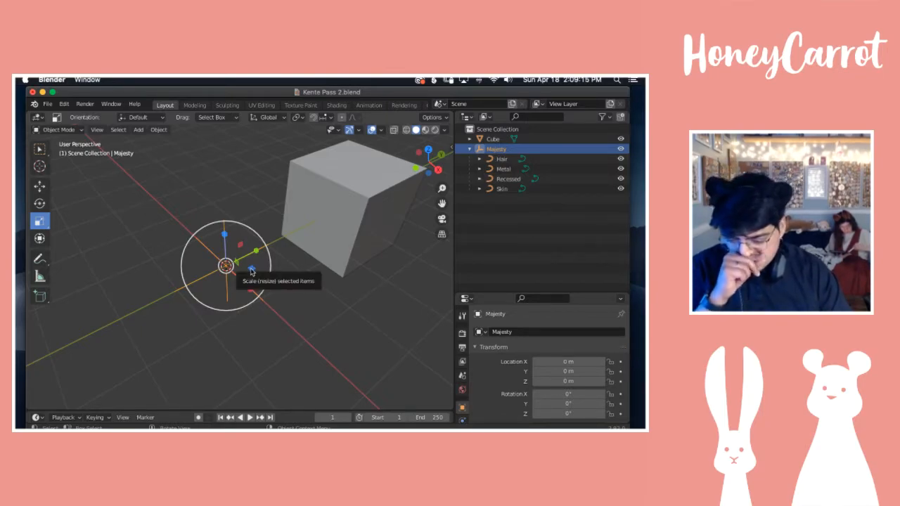
drag(251, 271, 446, 256)
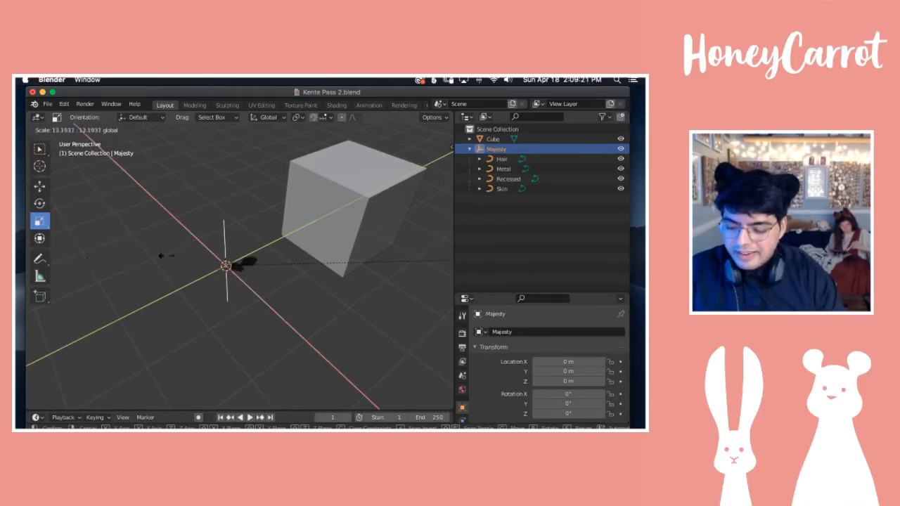
drag(195, 256, 60, 250)
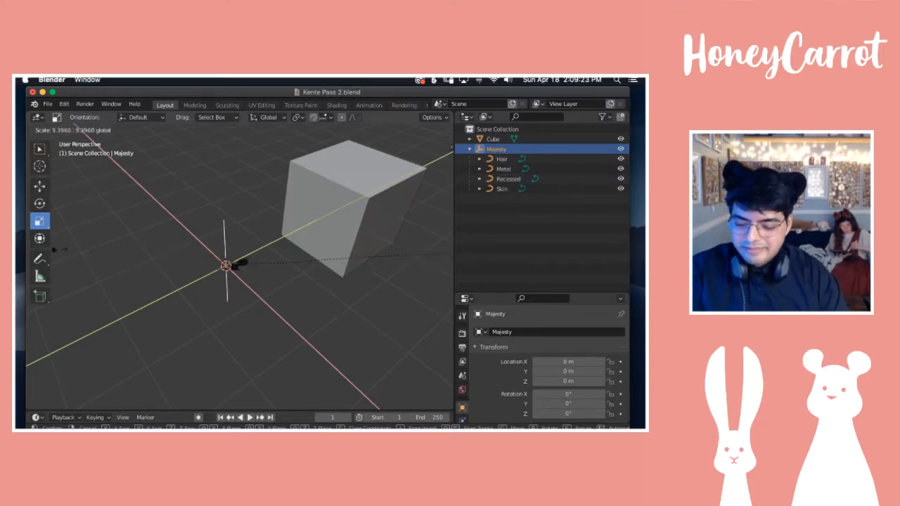
drag(162, 254, 169, 254)
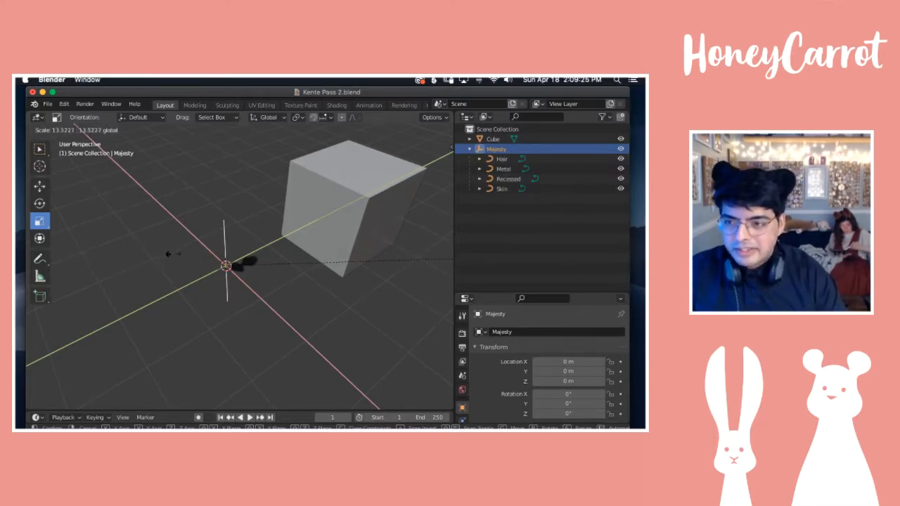
drag(352, 249, 209, 229)
drag(275, 234, 374, 237)
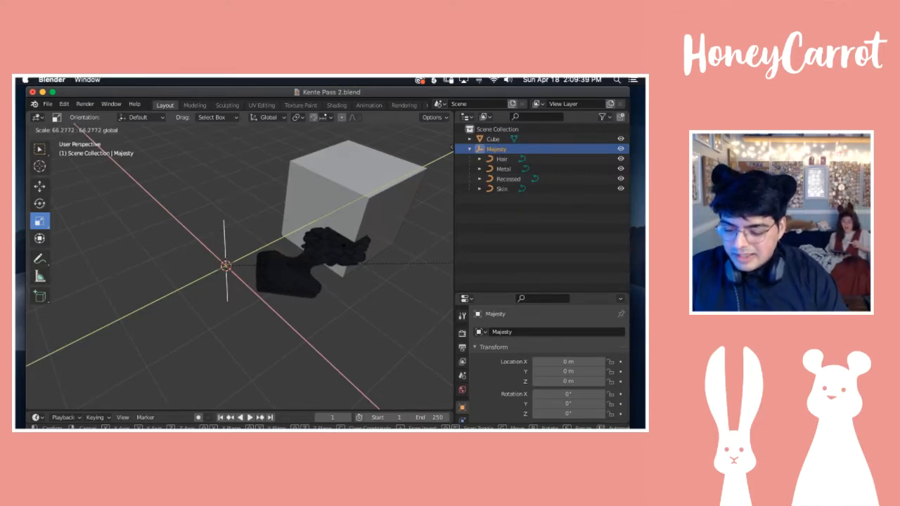
drag(287, 242, 263, 244)
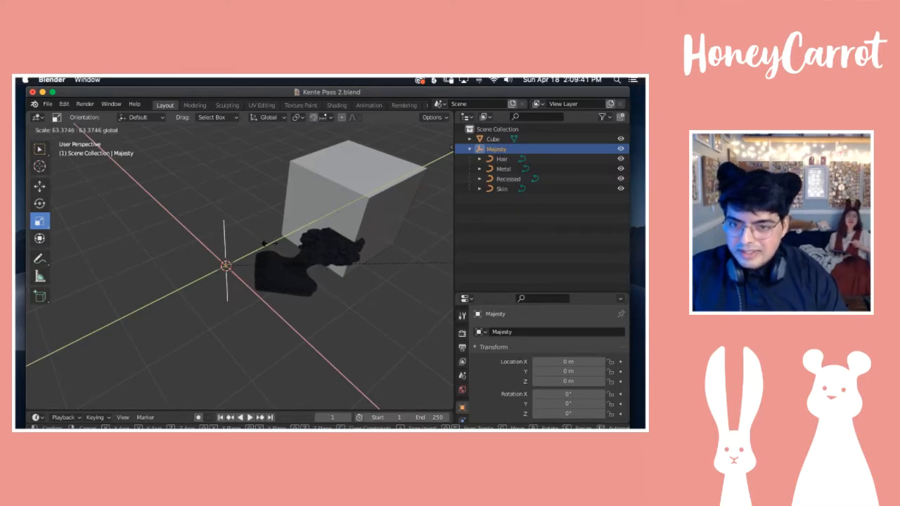
mouse_move(264, 244)
mouse_down()
mouse_move(351, 229)
mouse_move(264, 235)
mouse_up()
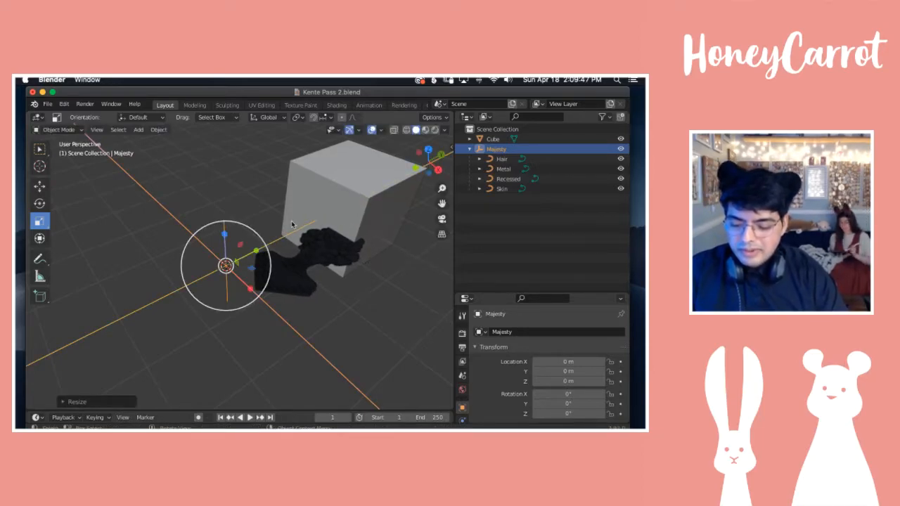
middle_drag(302, 298, 323, 302)
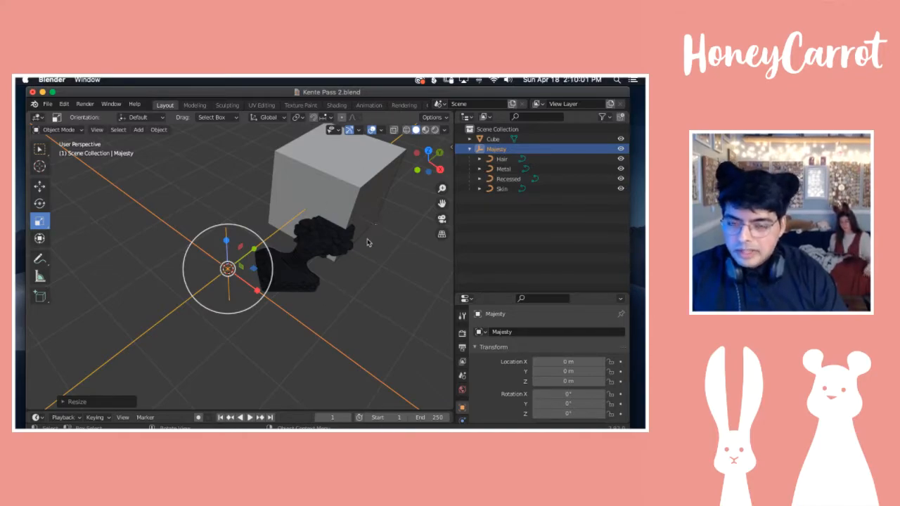
click(545, 272)
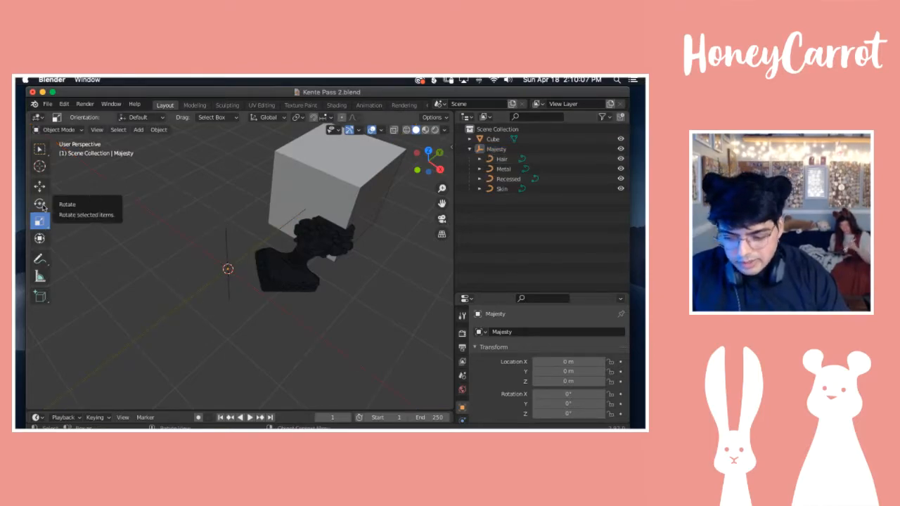
Step: Select the Majesty empty with the Rotate tool and enlarge the properties area to show all its transform values
click(40, 204)
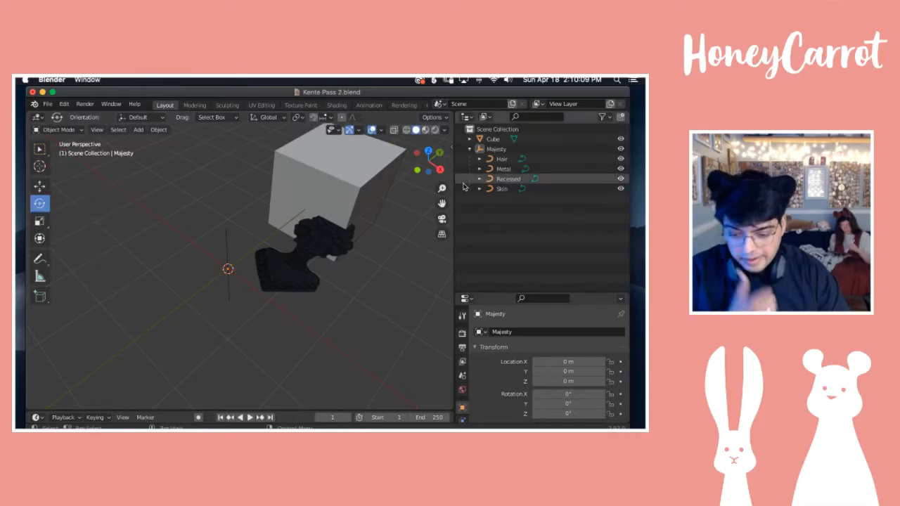
click(497, 150)
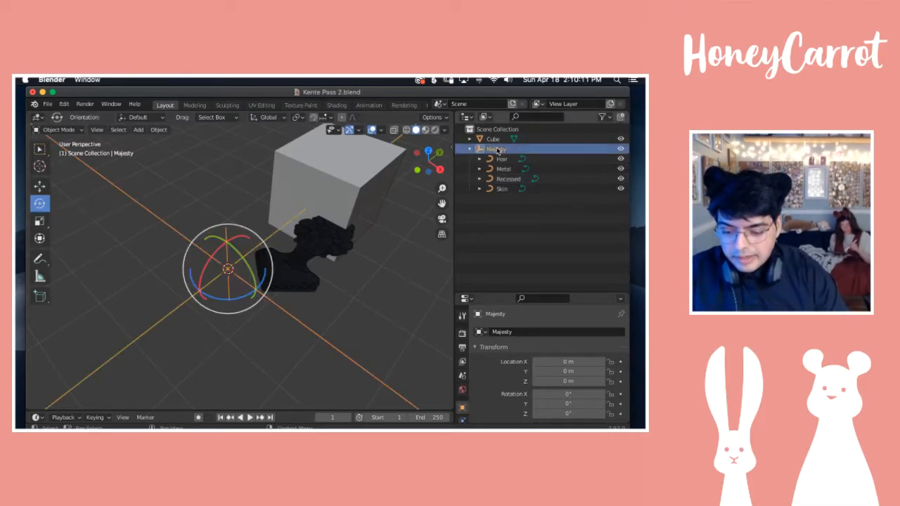
mouse_move(273, 270)
middle_down()
mouse_move(257, 259)
mouse_move(273, 271)
middle_up()
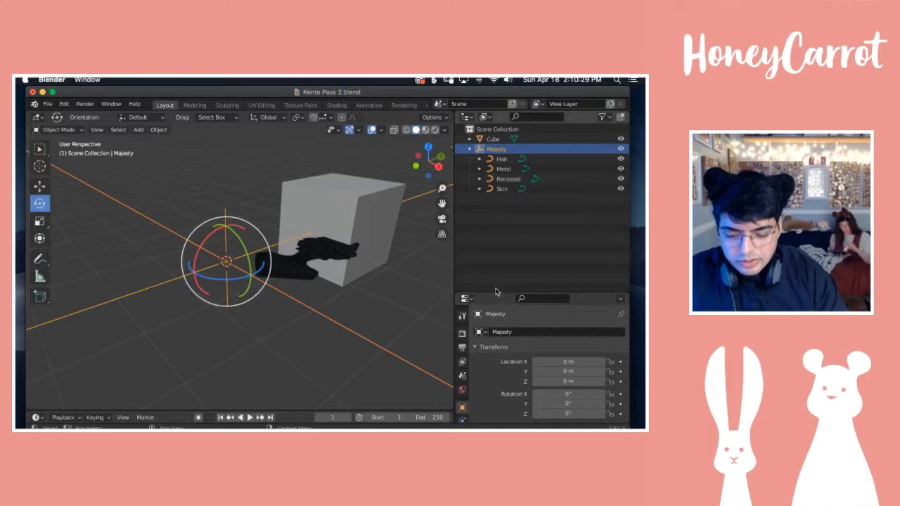
drag(496, 292, 497, 215)
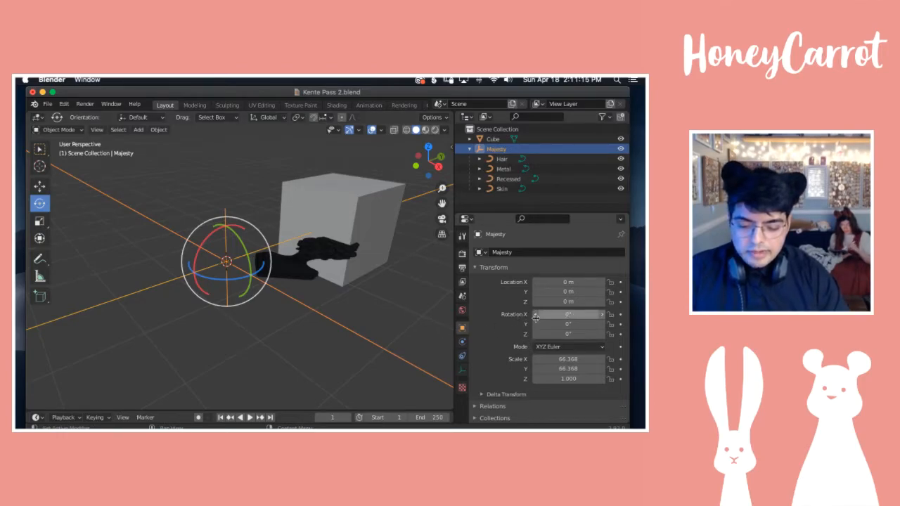
Step: Try rotating the Majesty empty about different axes through its rotation values, undoing each trial
drag(567, 316, 557, 334)
key(super+z)
key(super+z)
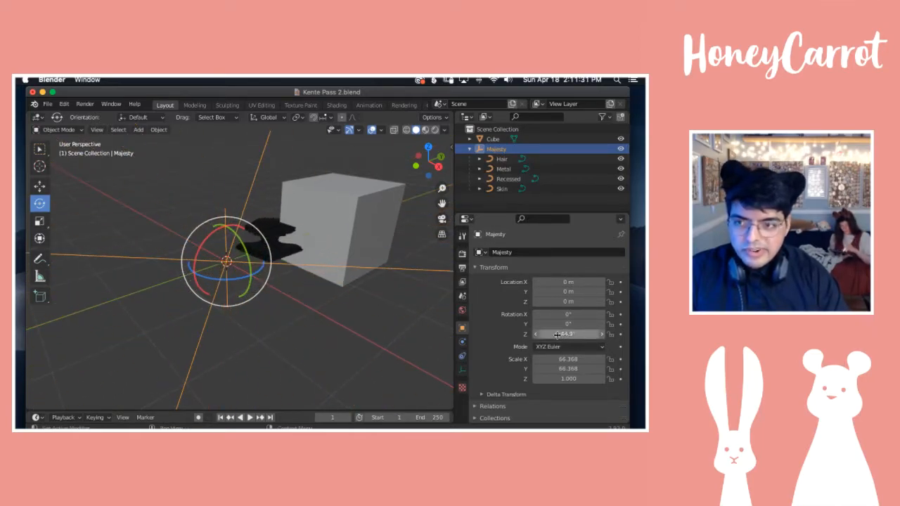
key(BackSpace)
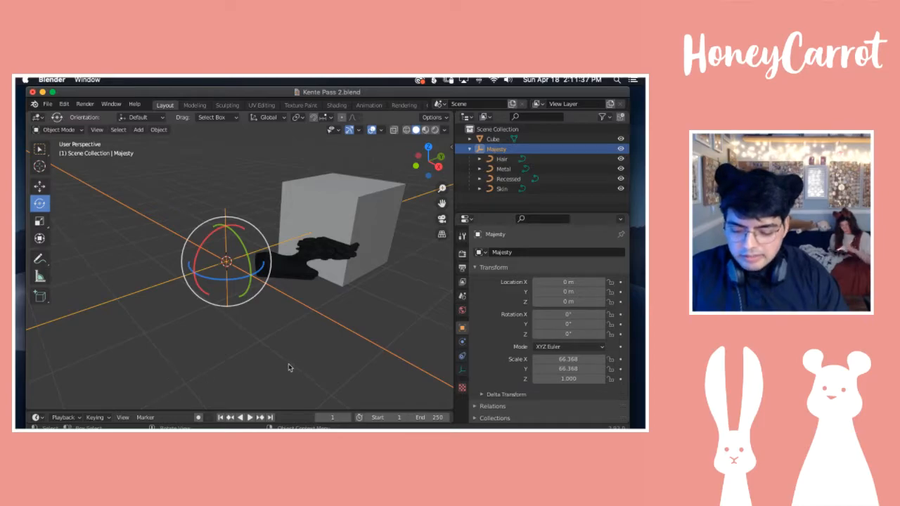
Step: Set the Majesty empty's X rotation to 90° to stand the artwork upright
drag(574, 316, 604, 316)
click(574, 316)
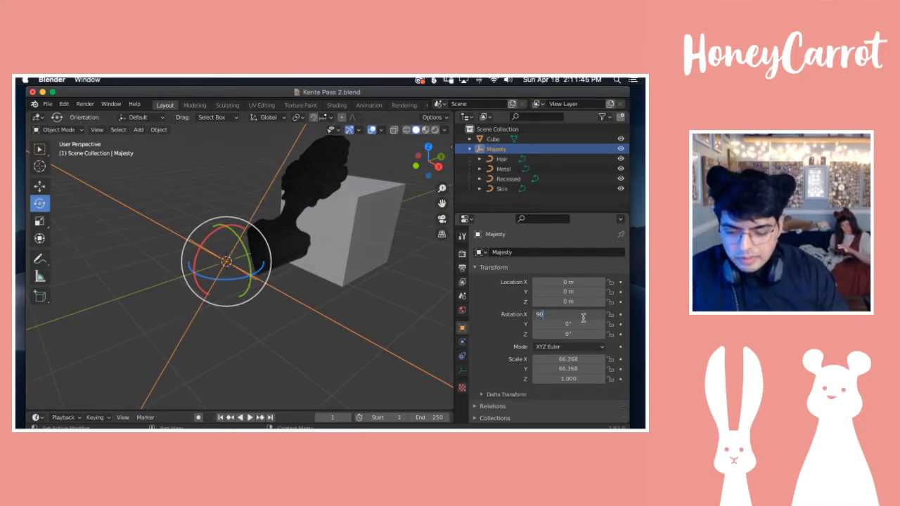
key(Return)
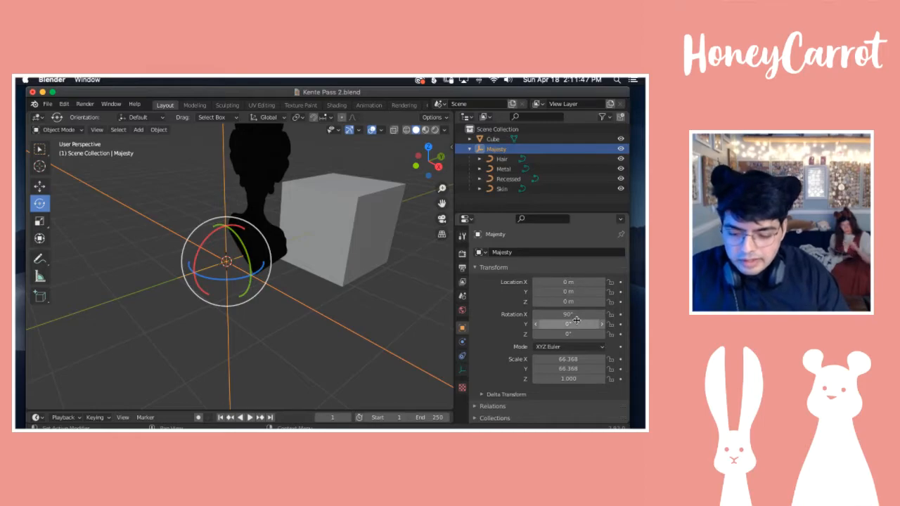
Step: Set the Majesty empty's Z rotation to 90°, keeping its Y rotation at 0°
scroll(283, 245, up, 3)
scroll(283, 246, left, 5)
scroll(283, 246, right, 5)
scroll(285, 246, down, 5)
scroll(289, 244, up, 5)
scroll(290, 244, down, 5)
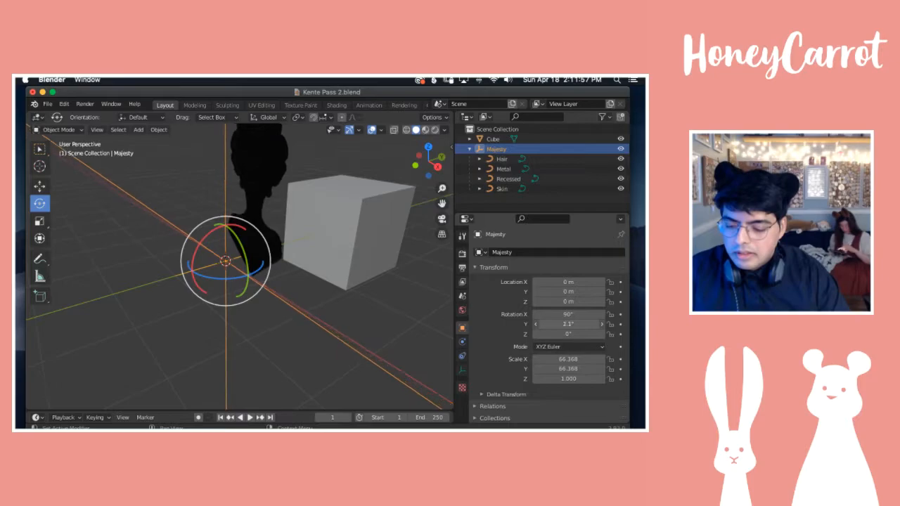
drag(567, 334, 609, 334)
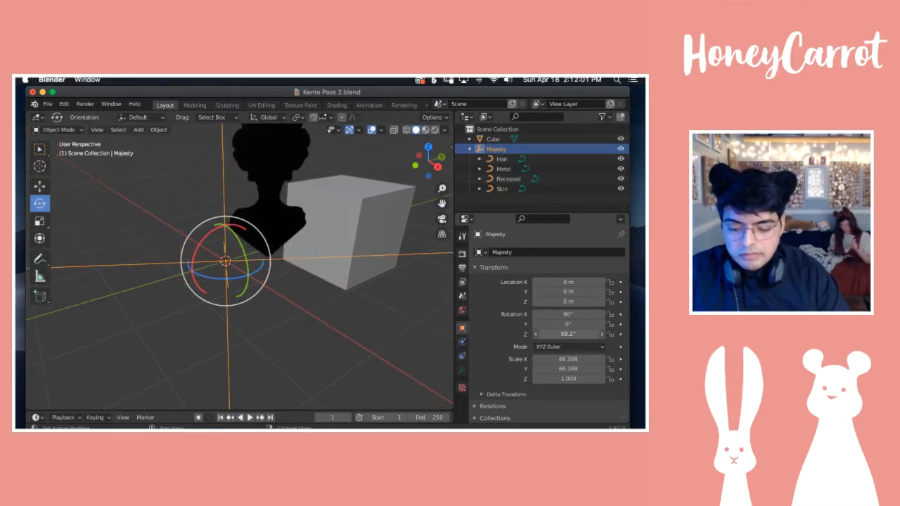
click(556, 335)
text(90)
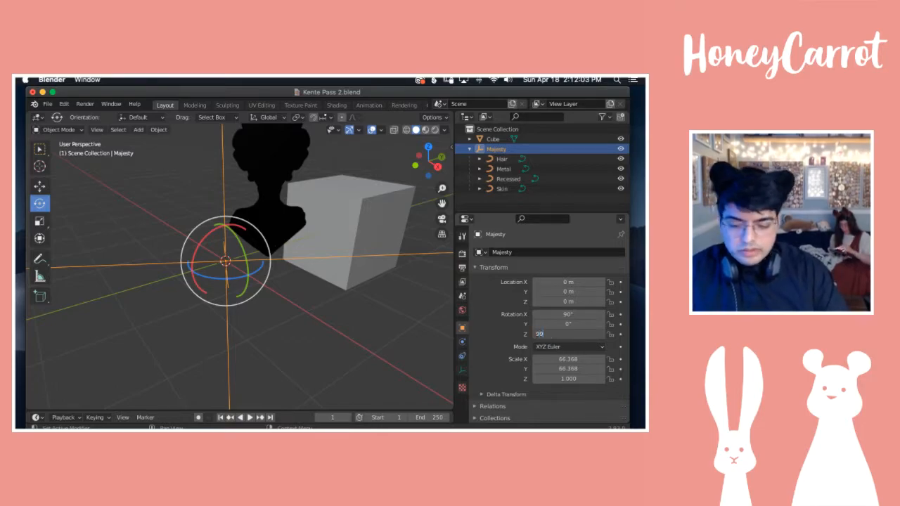
key(Return)
Step: Examine the upright Majesty artwork's orientation relative to the axes and the cube
scroll(265, 309, right, 10)
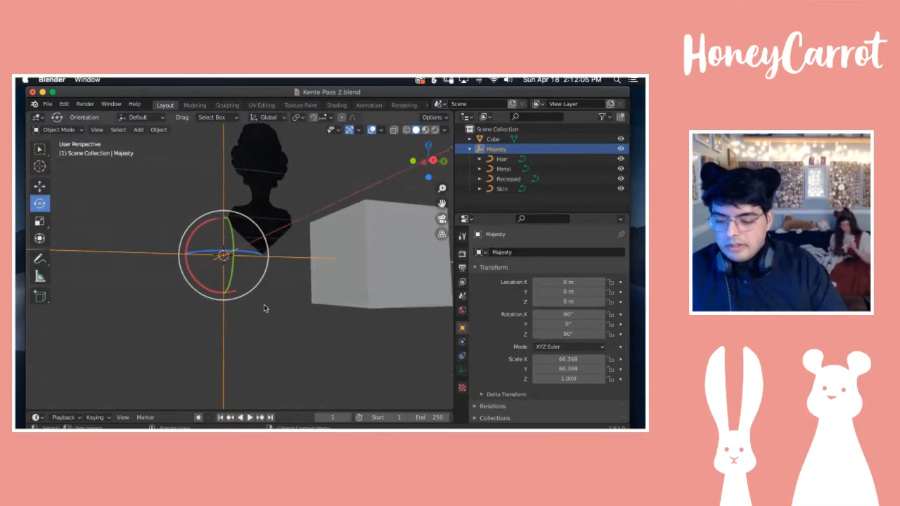
scroll(267, 313, up, 3)
scroll(270, 314, left, 10)
scroll(273, 314, up, 4)
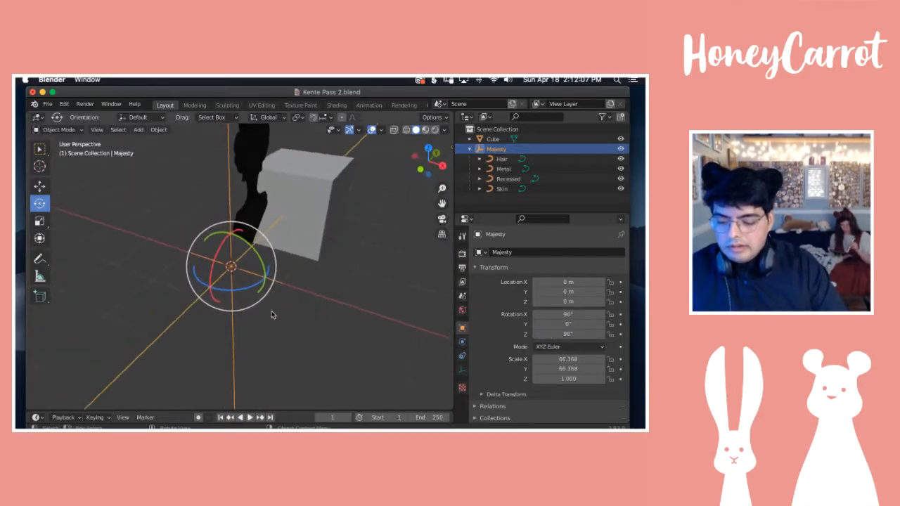
scroll(292, 315, right, 10)
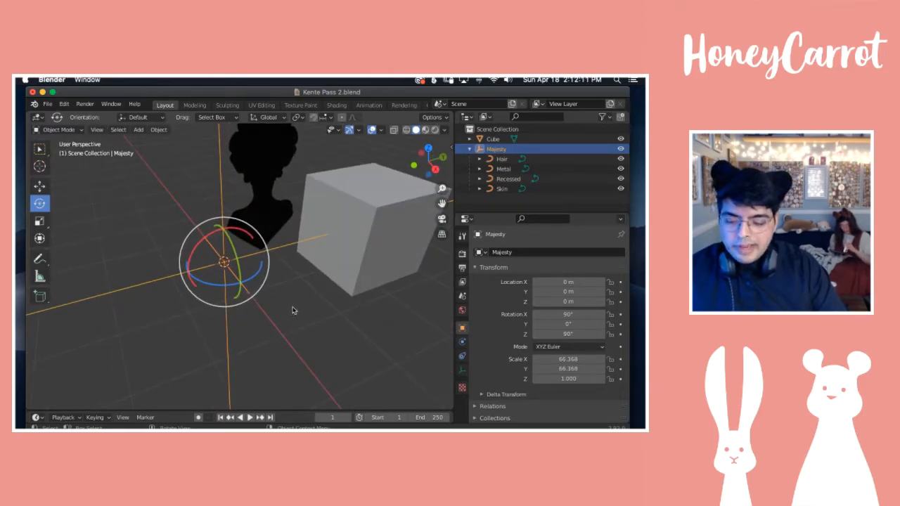
scroll(276, 306, right, 4)
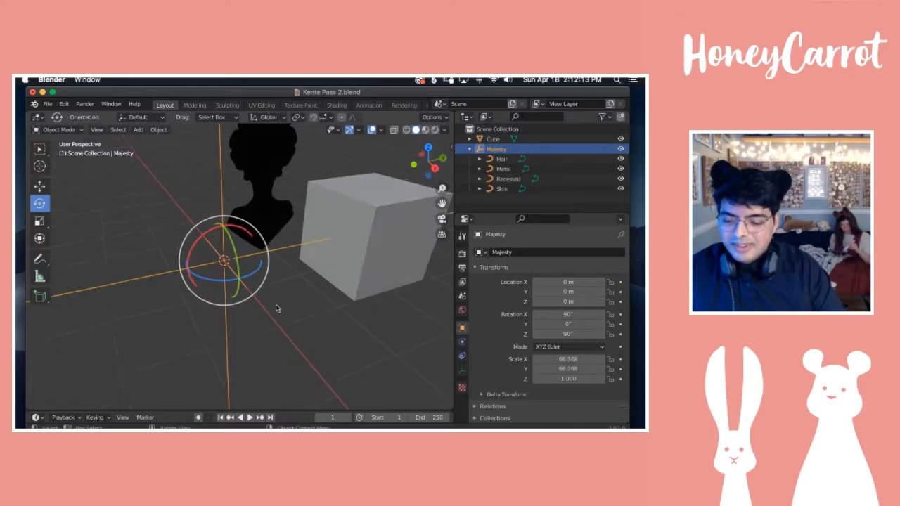
scroll(273, 305, up, 8)
scroll(273, 307, down, 8)
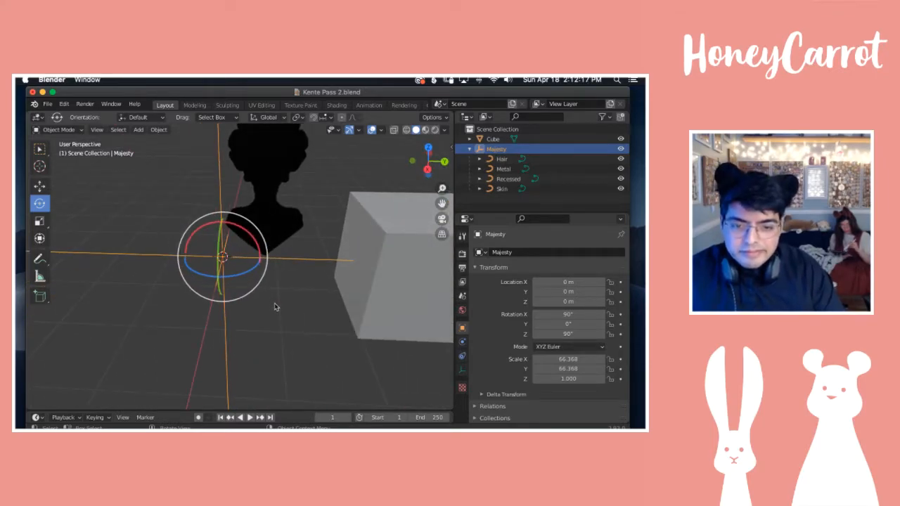
Step: Collapse and reopen the Majesty empty's Transform settings
click(475, 268)
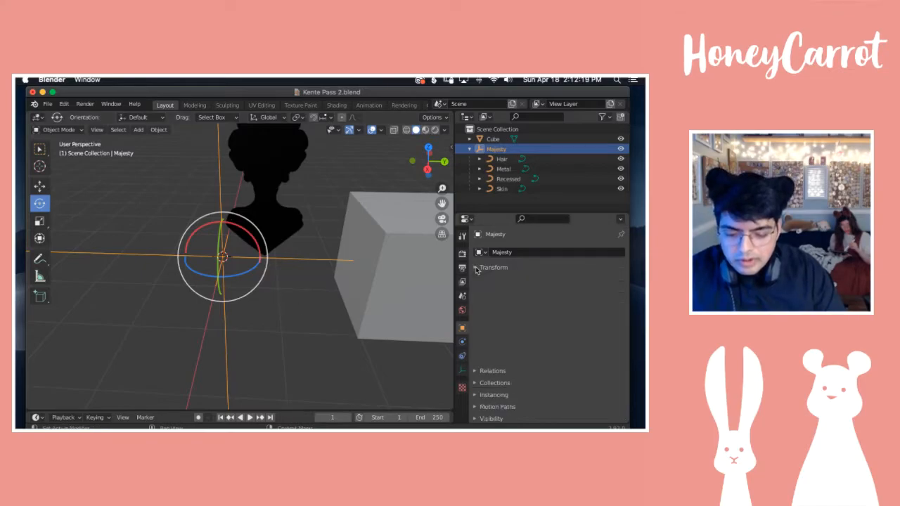
click(475, 268)
click(475, 268)
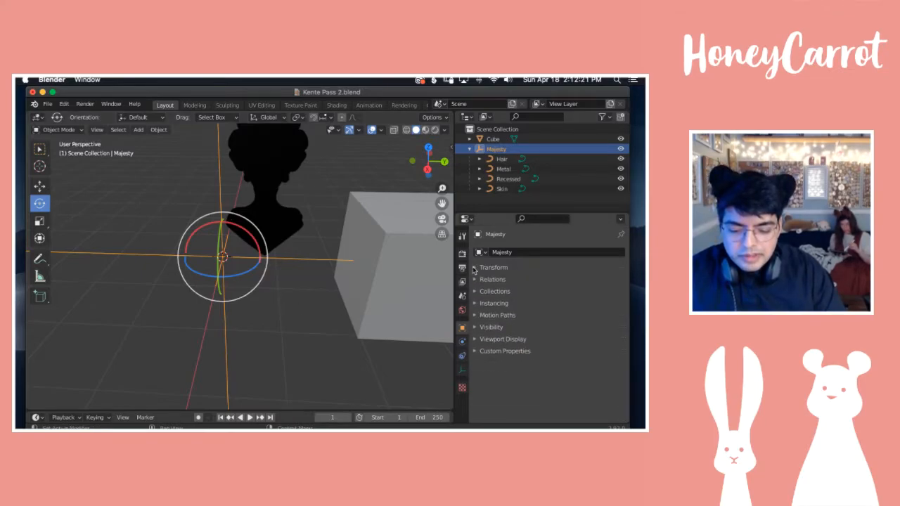
click(475, 268)
click(475, 268)
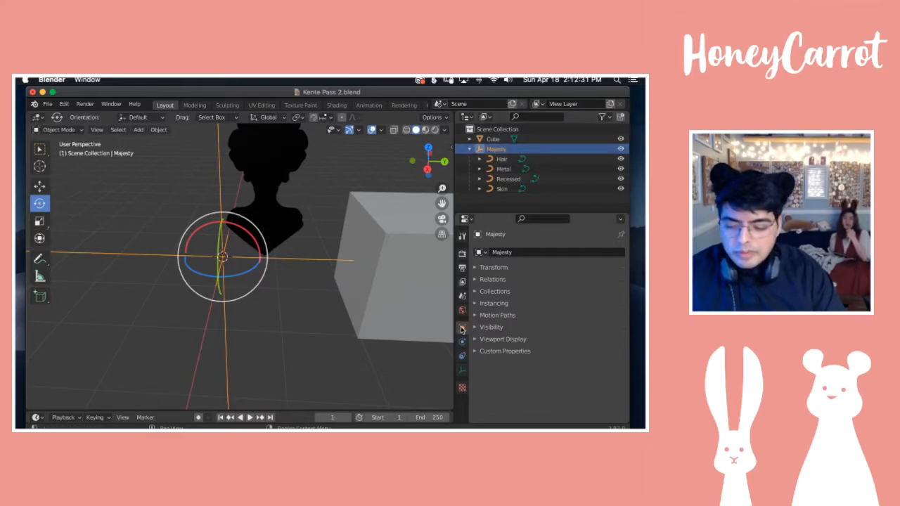
click(475, 268)
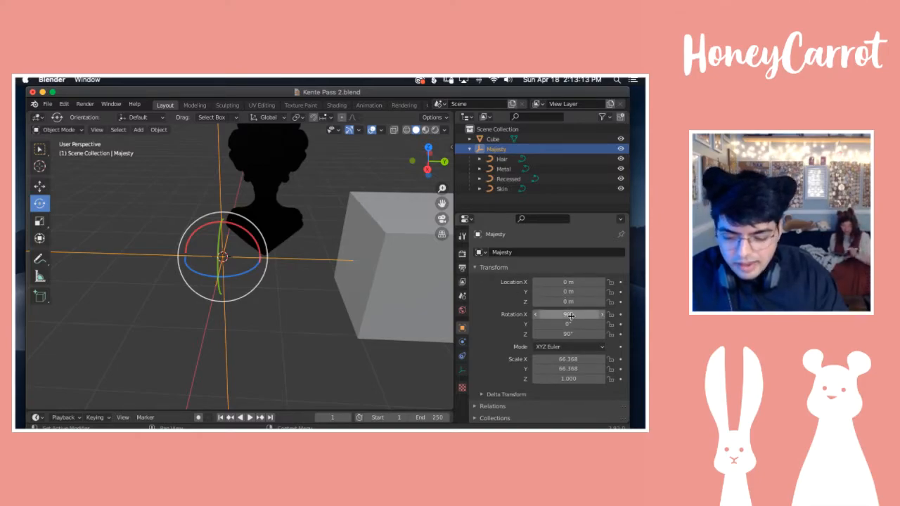
Step: Inspect the rotated Majesty artwork from above, below and the side to find its readable front face
scroll(198, 226, left, 5)
scroll(198, 225, left, 5)
scroll(199, 226, right, 5)
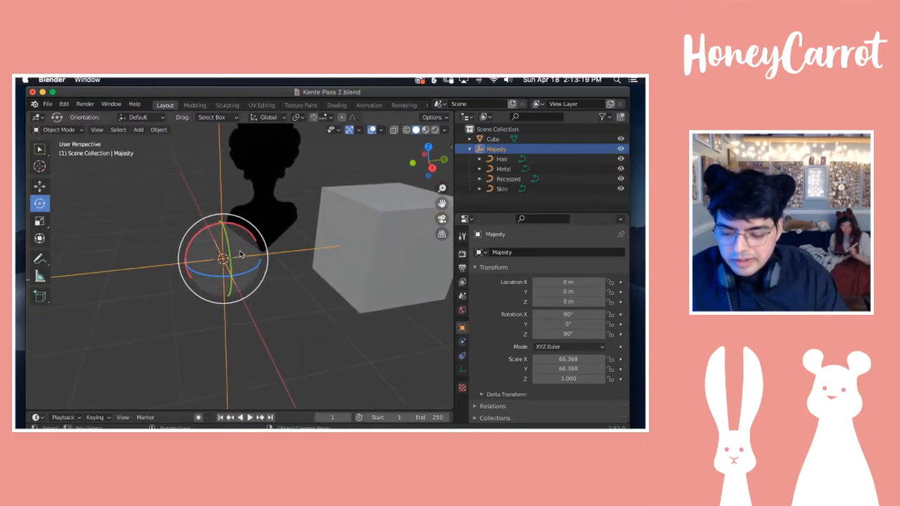
scroll(273, 282, up, 10)
scroll(274, 284, up, 10)
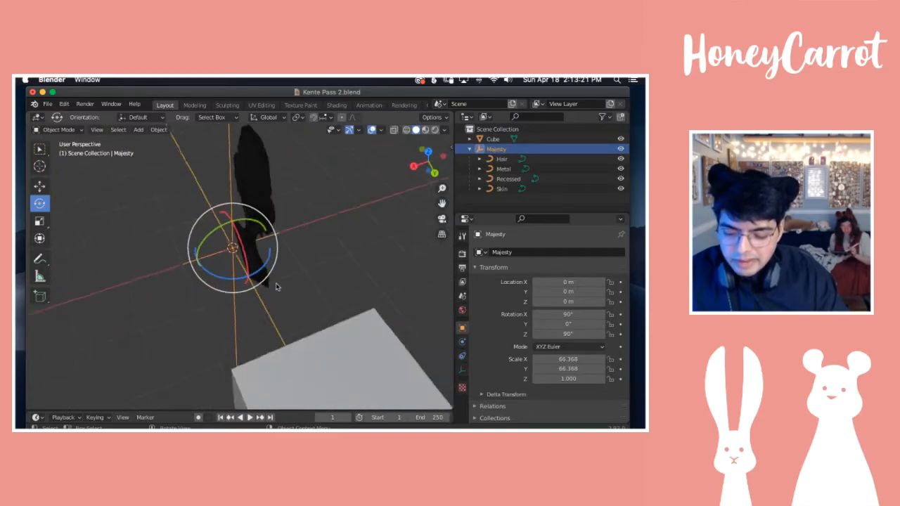
scroll(295, 299, up, 10)
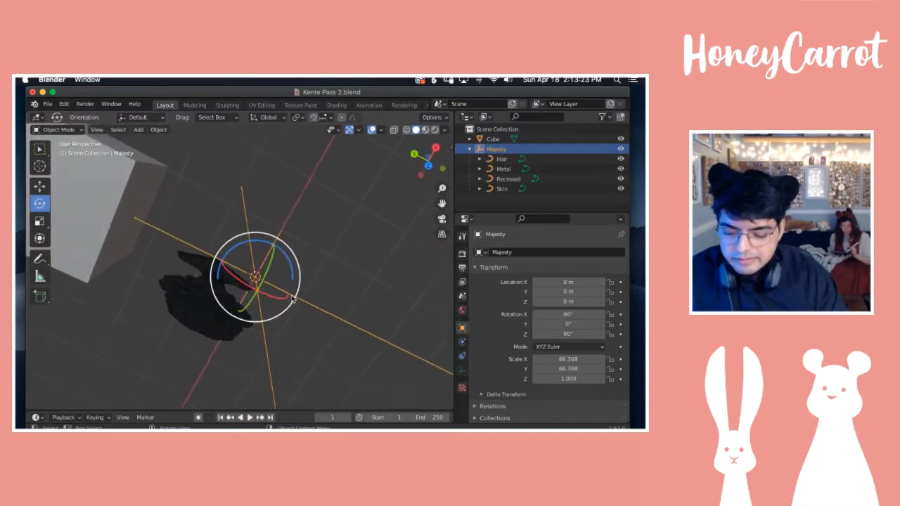
scroll(310, 299, up, 10)
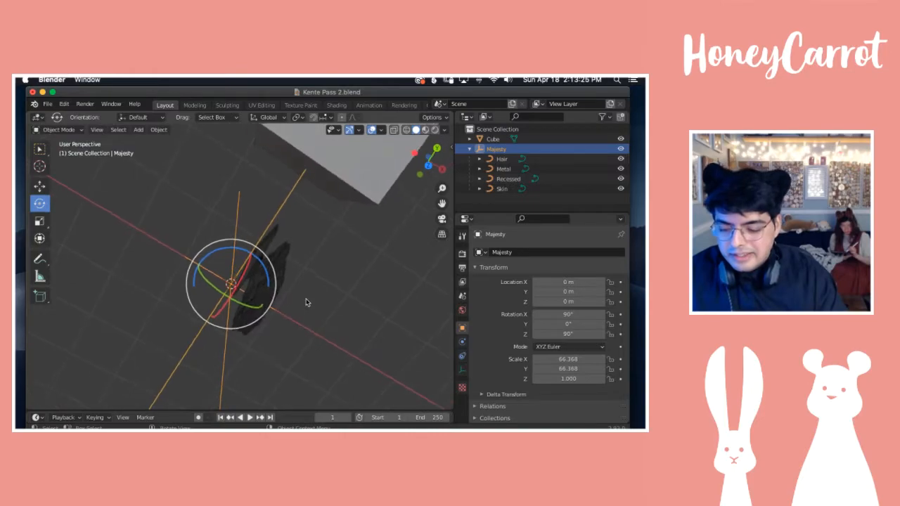
scroll(301, 302, up, 3)
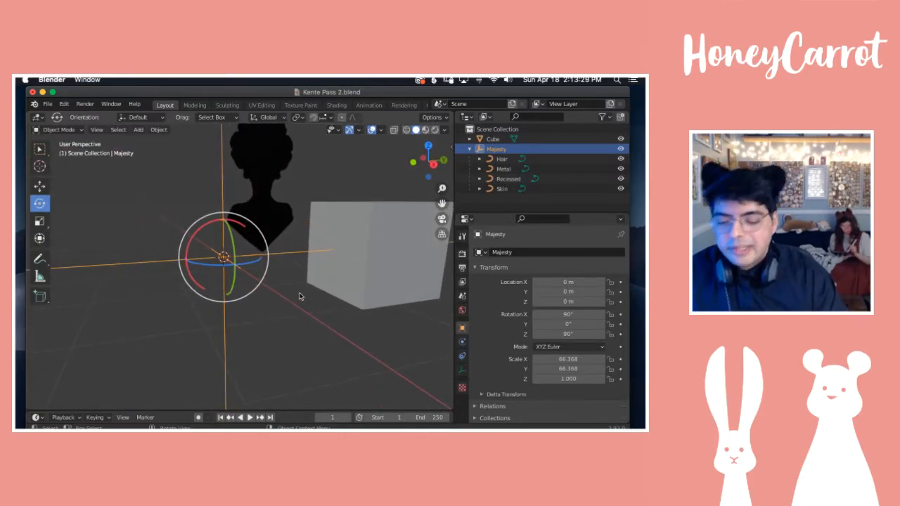
scroll(300, 296, up, 3)
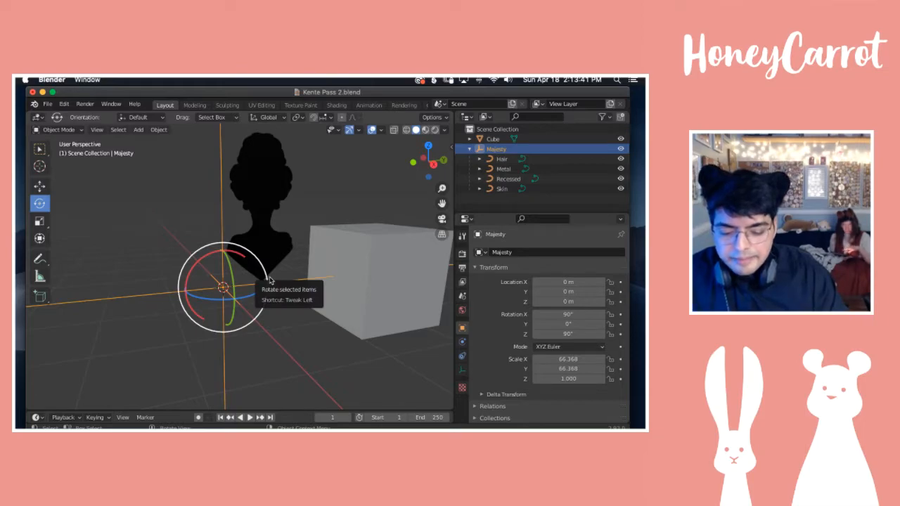
scroll(270, 281, right, 5)
scroll(269, 280, left, 8)
scroll(269, 281, right, 10)
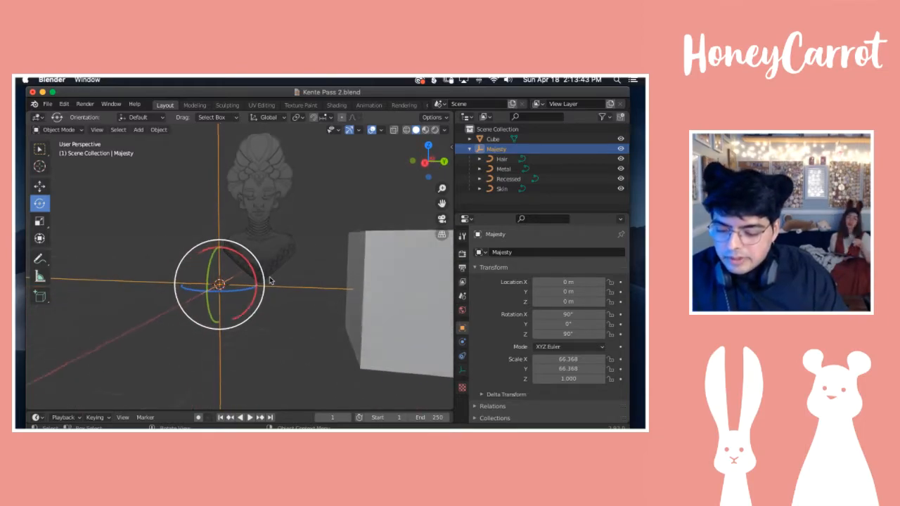
scroll(271, 211, up, 6)
scroll(270, 211, down, 10)
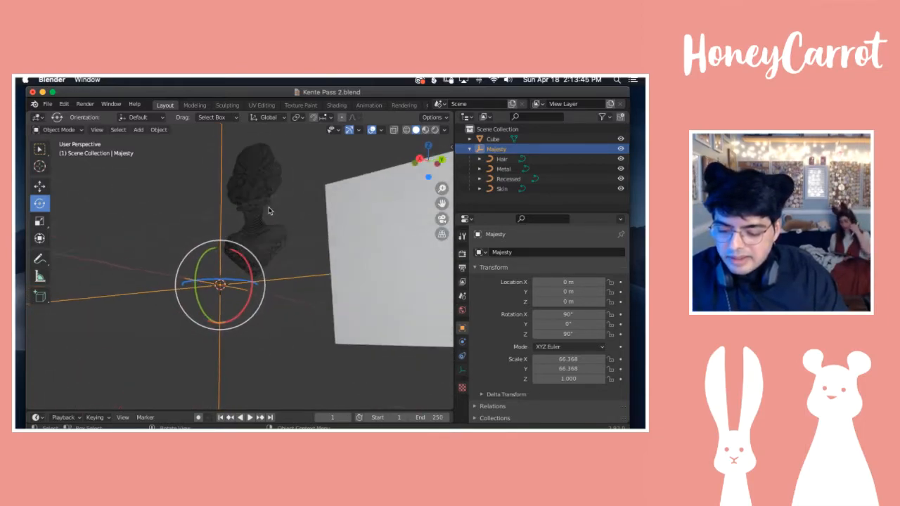
scroll(268, 210, up, 8)
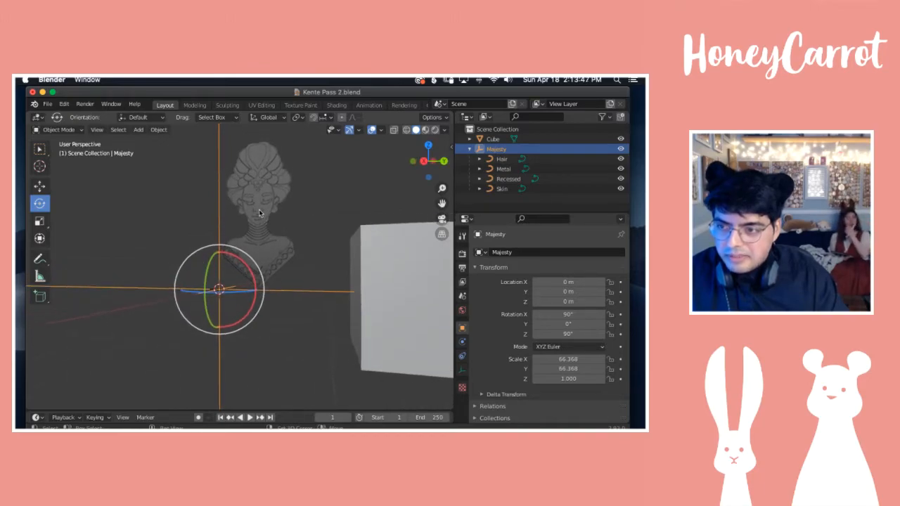
Step: Examine the Majesty bust's face, neck and collar details up close under different viewing angles
scroll(258, 209, up, 5)
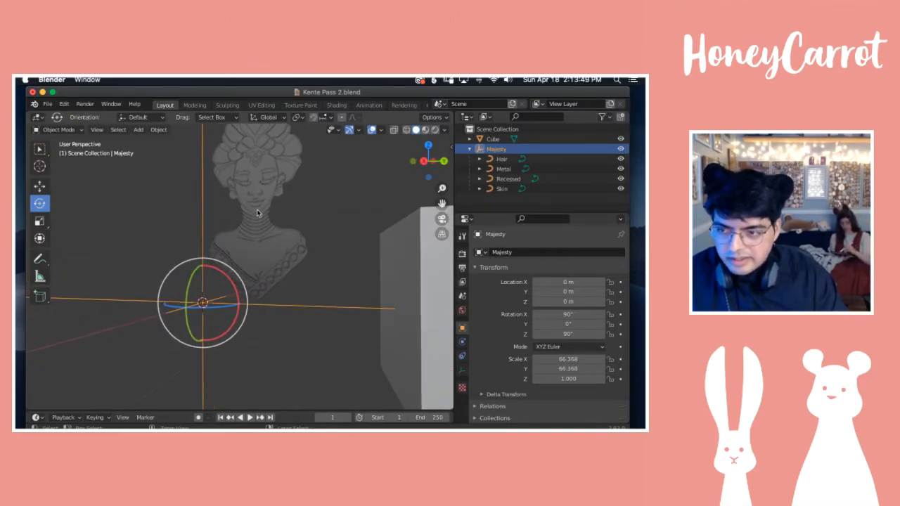
ctrl+scroll(257, 212, up, 5)
shift+scroll(257, 213, up, 5)
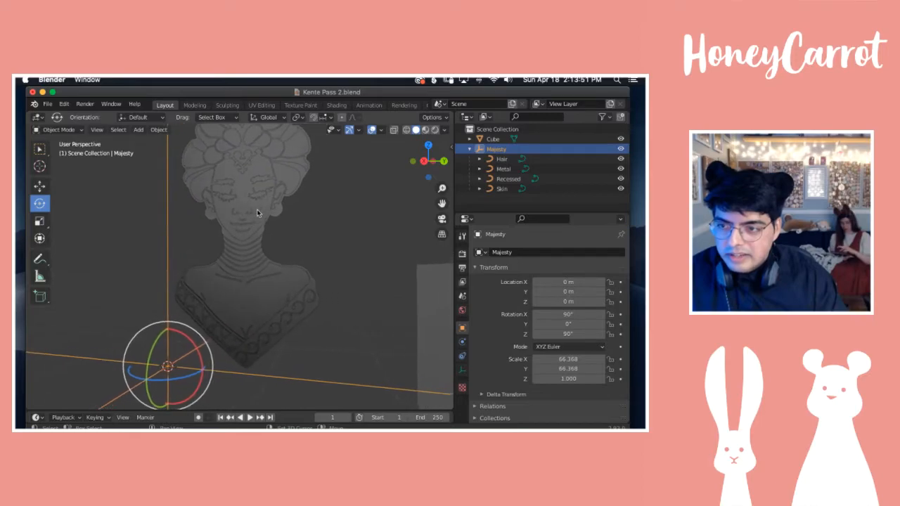
scroll(257, 213, left, 2)
scroll(257, 213, right, 4)
scroll(257, 213, left, 6)
scroll(257, 214, right, 5)
scroll(258, 214, left, 5)
scroll(257, 214, down, 1)
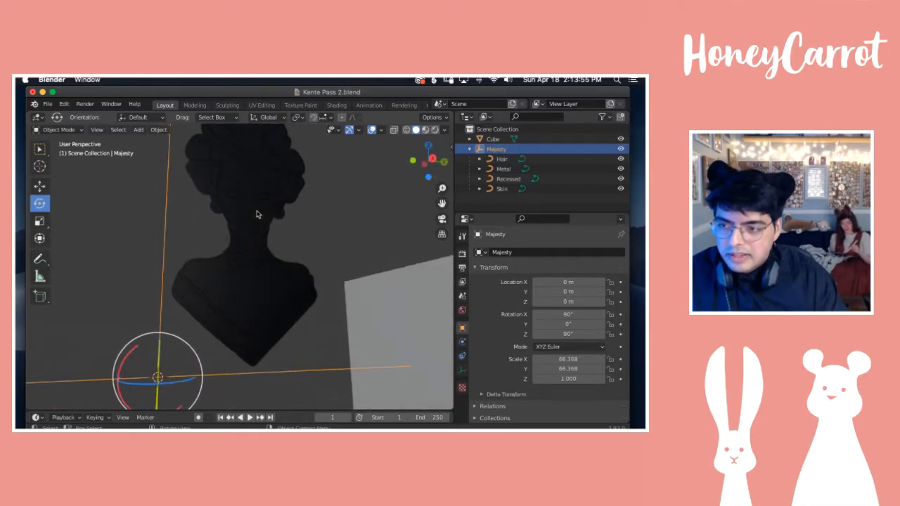
scroll(257, 214, left, 2)
scroll(257, 214, right, 6)
scroll(257, 215, right, 1)
scroll(257, 215, left, 1)
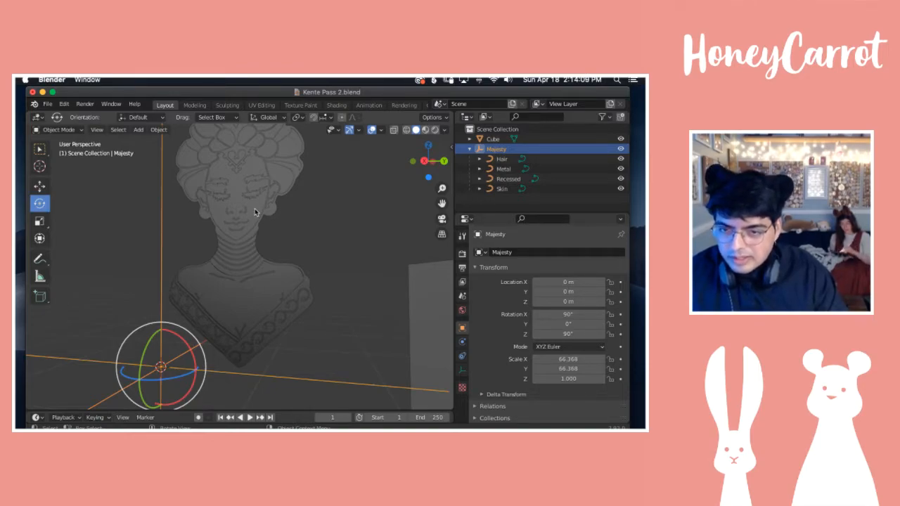
mouse_move(275, 210)
middle_down()
mouse_move(280, 218)
mouse_move(271, 220)
middle_up()
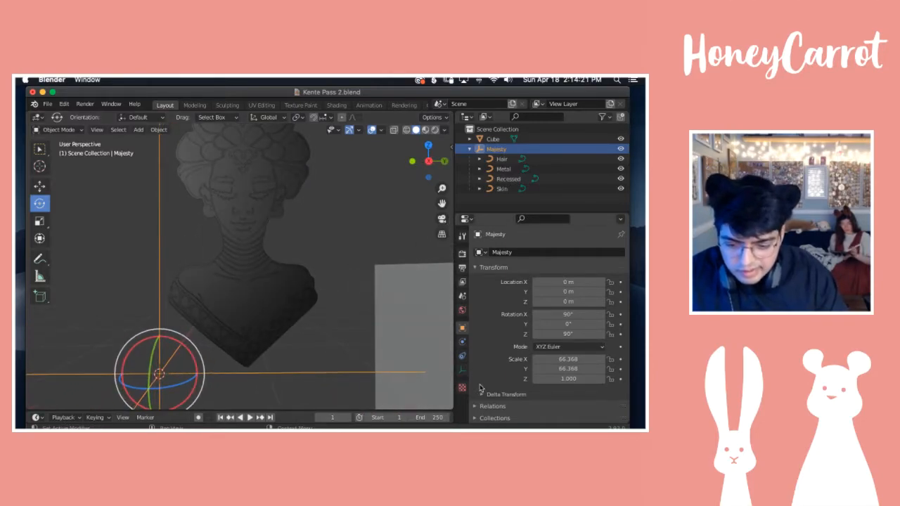
middle_drag(249, 235, 258, 233)
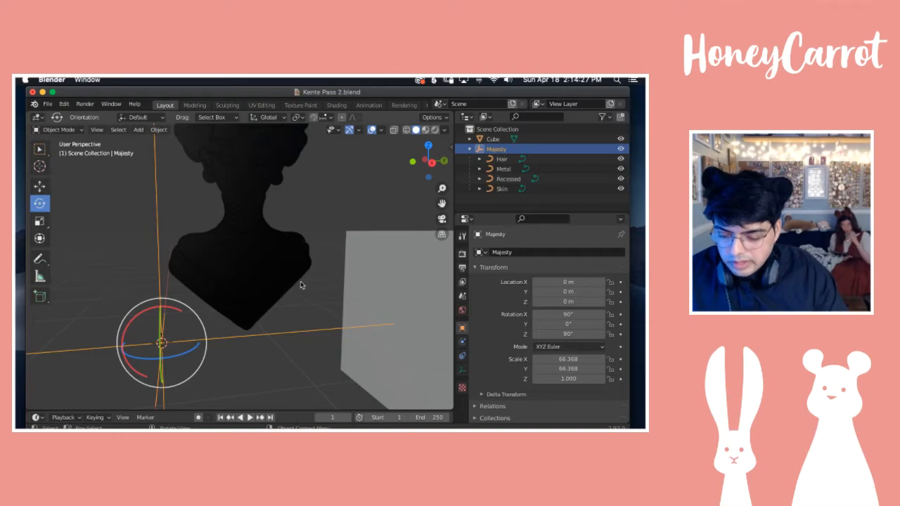
middle_drag(302, 286, 279, 284)
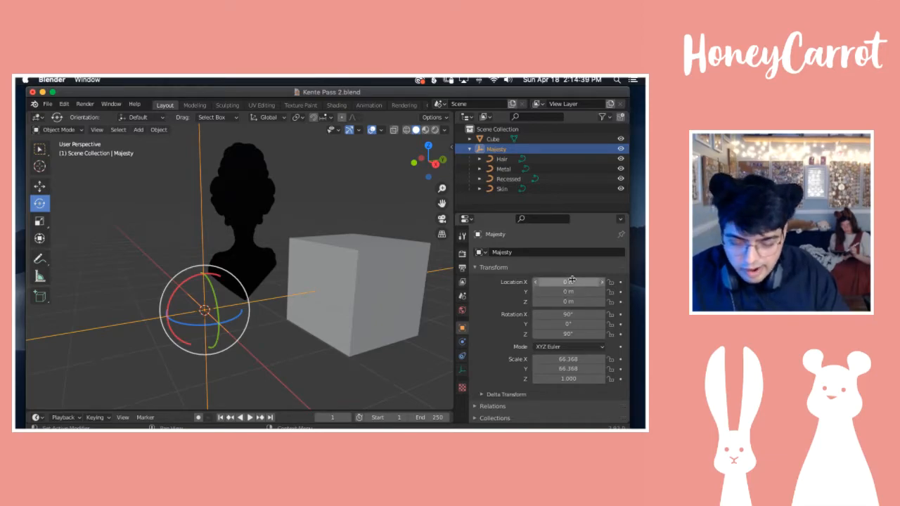
mouse_move(572, 279)
mouse_down()
mouse_move(555, 280)
mouse_move(596, 292)
mouse_move(565, 290)
mouse_up()
key(super+z)
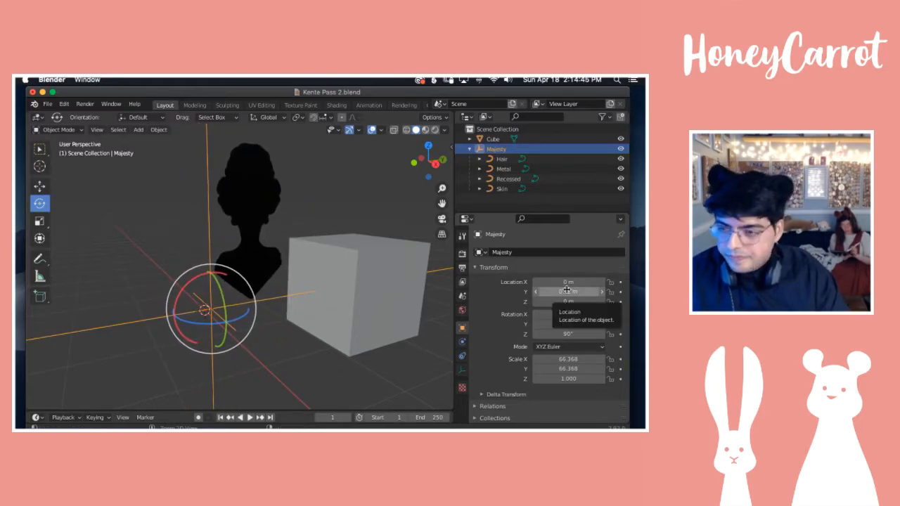
key(super+z)
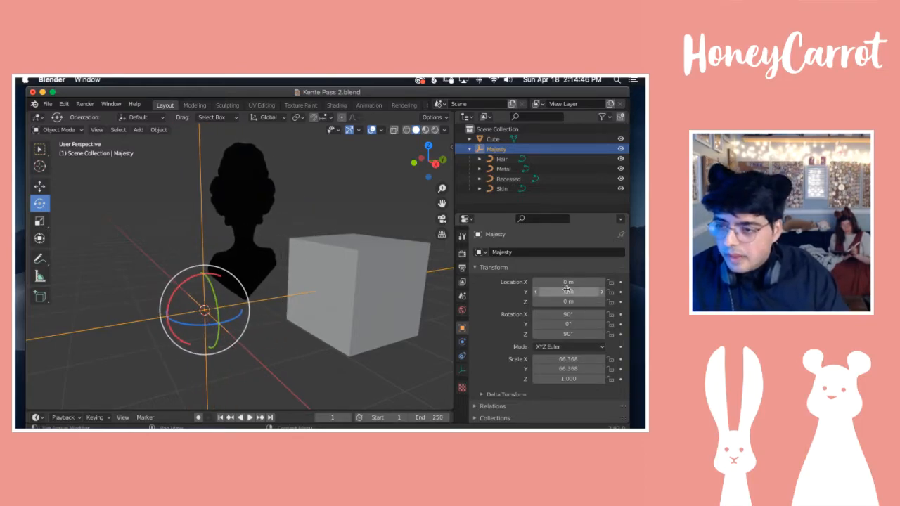
Step: Move the Majesty empty to about -0.78 m on Y and -1.1 m on Z to centre the bust near the world origin
click(40, 185)
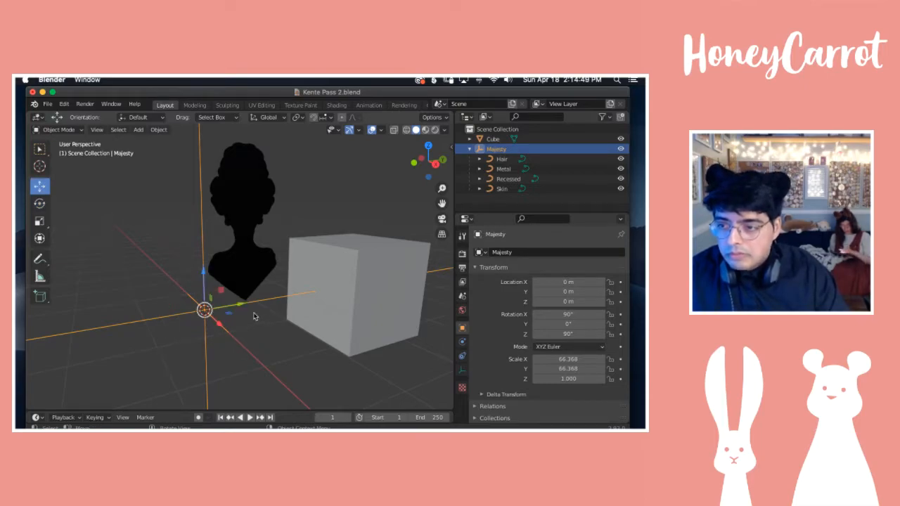
drag(239, 306, 197, 313)
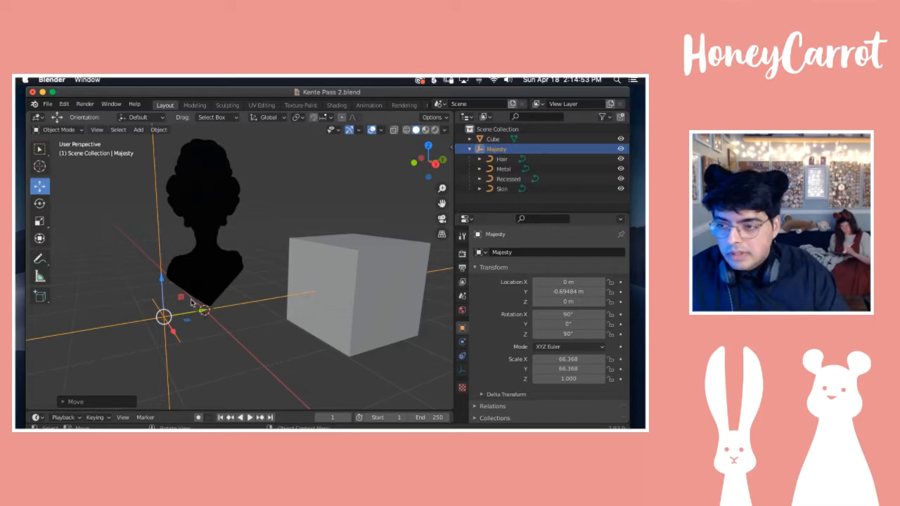
drag(191, 329, 211, 364)
scroll(208, 351, down, 4)
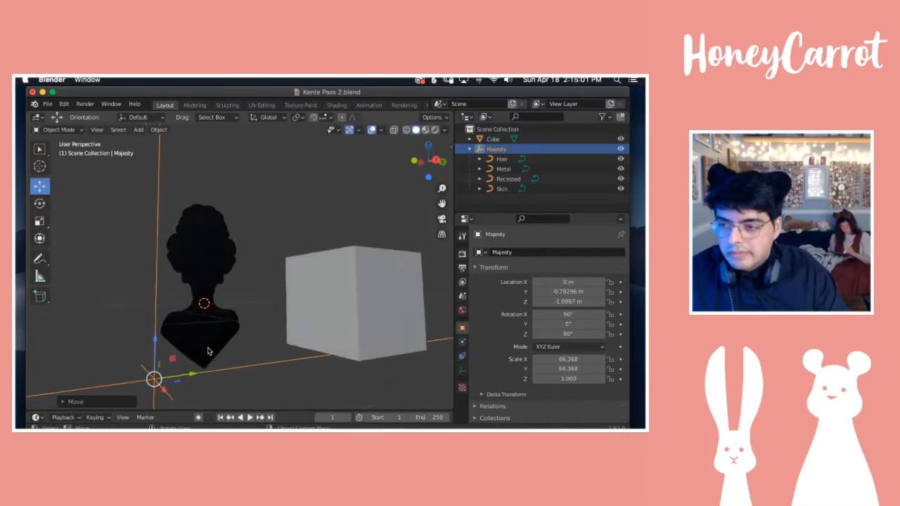
Step: Examine the repositioned Majesty bust from behind and from the front against the 3D cursor and the cube
shift+scroll(210, 352, left, 5)
shift+scroll(218, 351, left, 3)
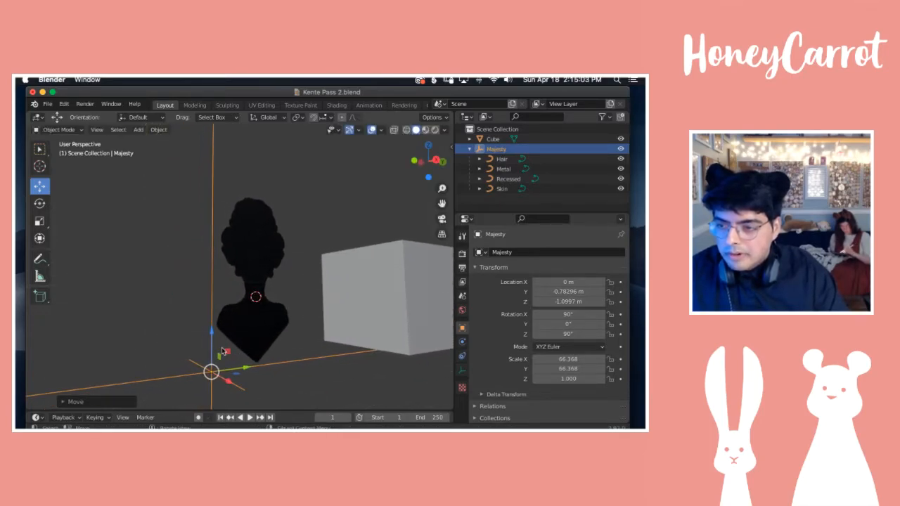
scroll(220, 351, right, 5)
shift+scroll(230, 350, left, 3)
shift+scroll(232, 348, down, 4)
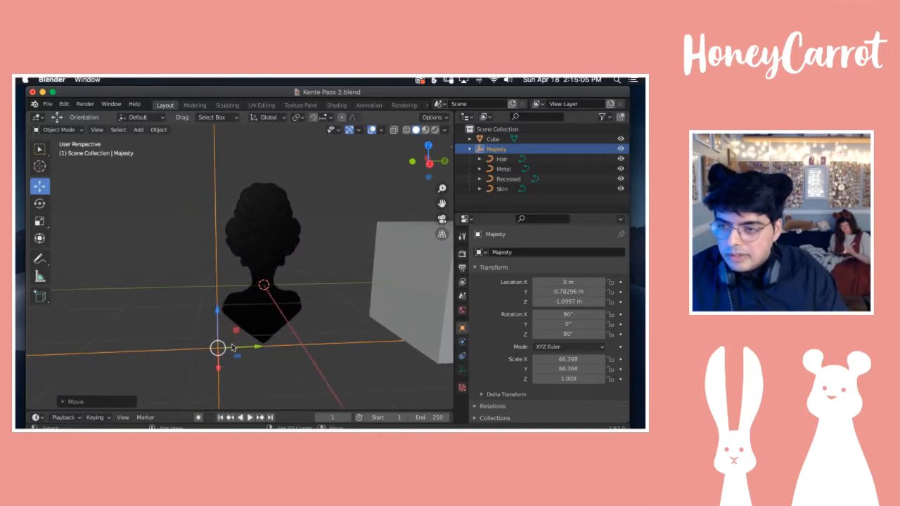
scroll(228, 344, left, 5)
scroll(229, 343, left, 2)
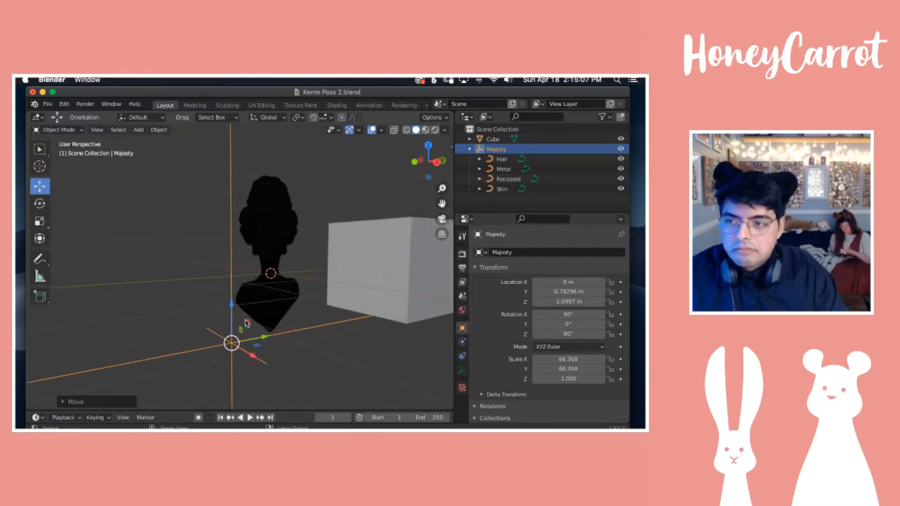
scroll(248, 320, up, 3)
scroll(246, 320, right, 6)
scroll(245, 318, right, 4)
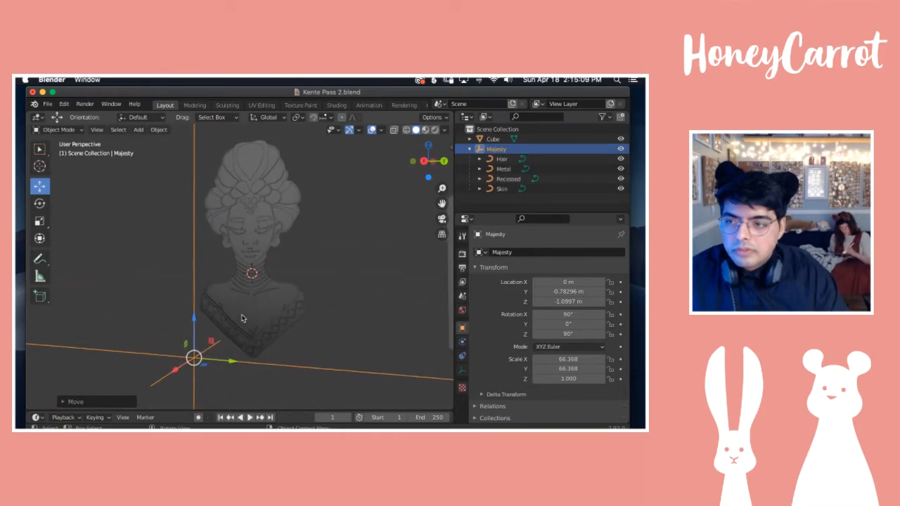
scroll(238, 317, right, 4)
shift+scroll(244, 314, up, 2)
shift+scroll(244, 314, right, 2)
ctrl+scroll(244, 314, up, 1)
ctrl+scroll(245, 317, up, 1)
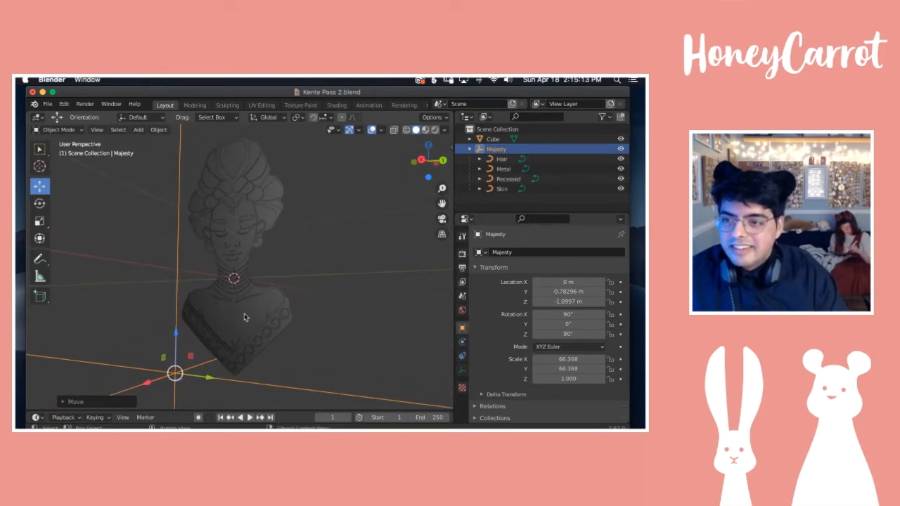
shift+scroll(245, 317, up, 1)
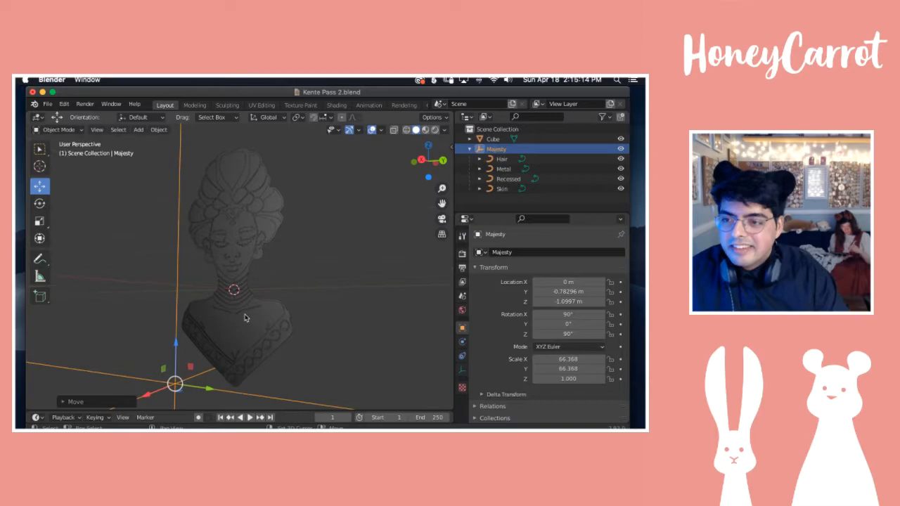
Step: Delete the Cube from the scene
click(359, 283)
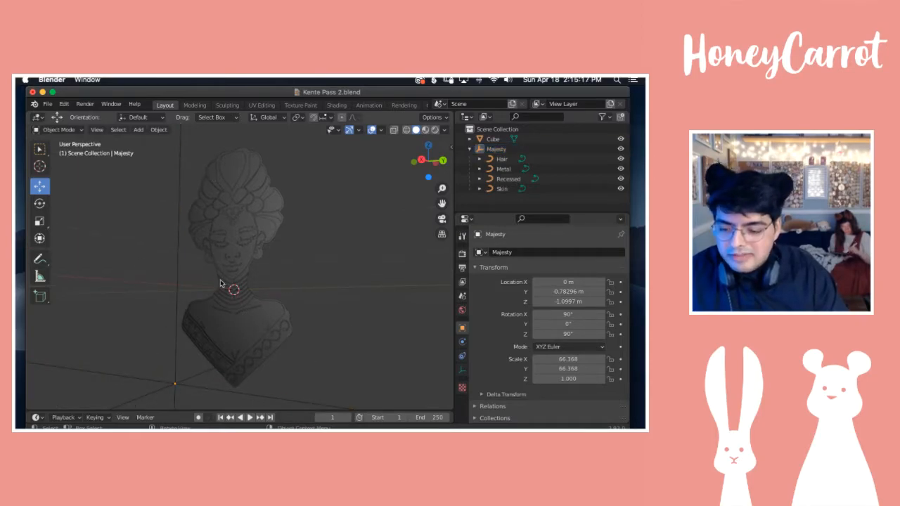
click(495, 139)
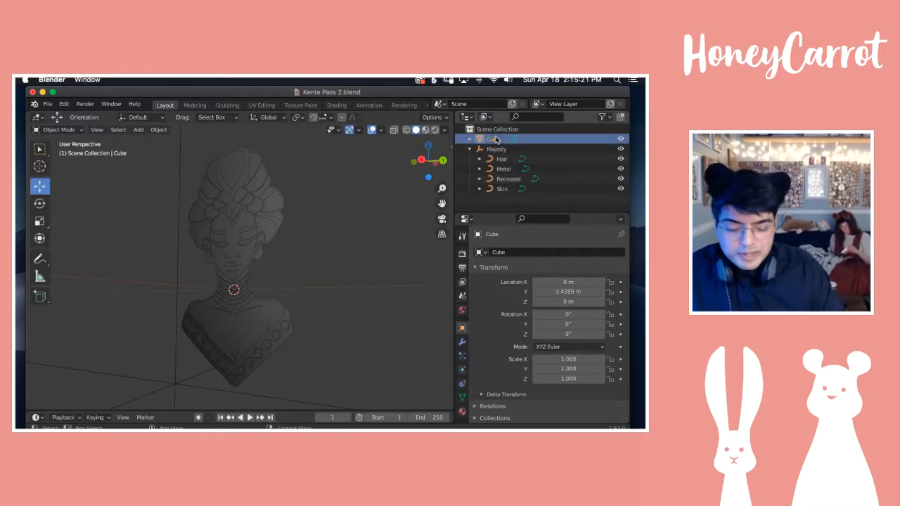
key(x)
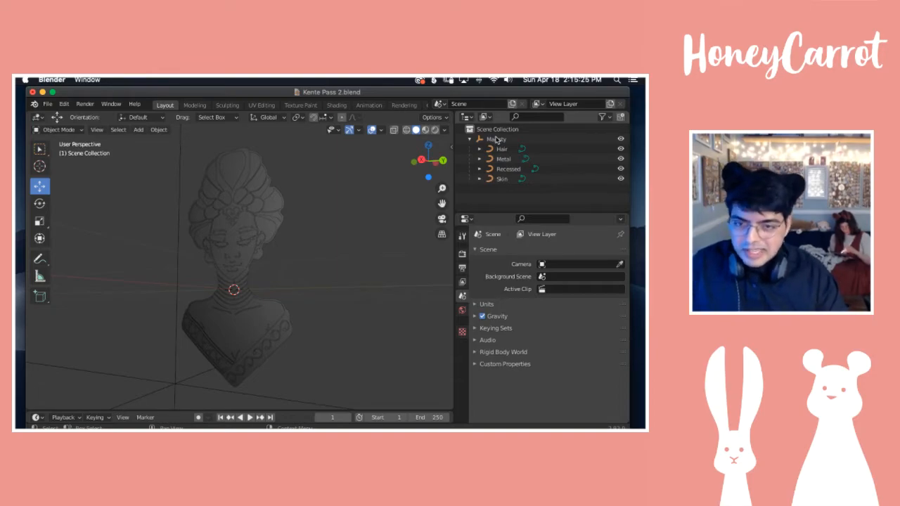
Step: Highlight the Majesty empty and its Hair, Metal, Recessed and Skin curves in turn to check which part of the bust each covers
click(497, 139)
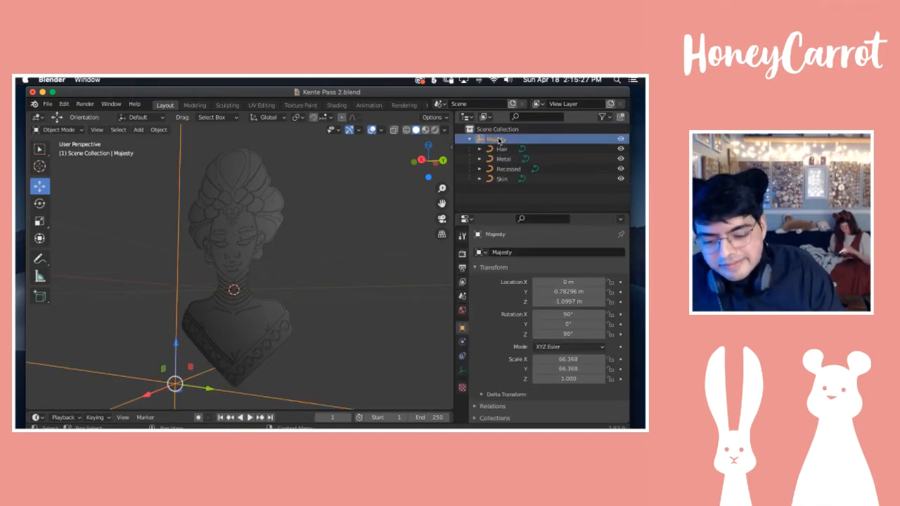
click(501, 149)
click(502, 159)
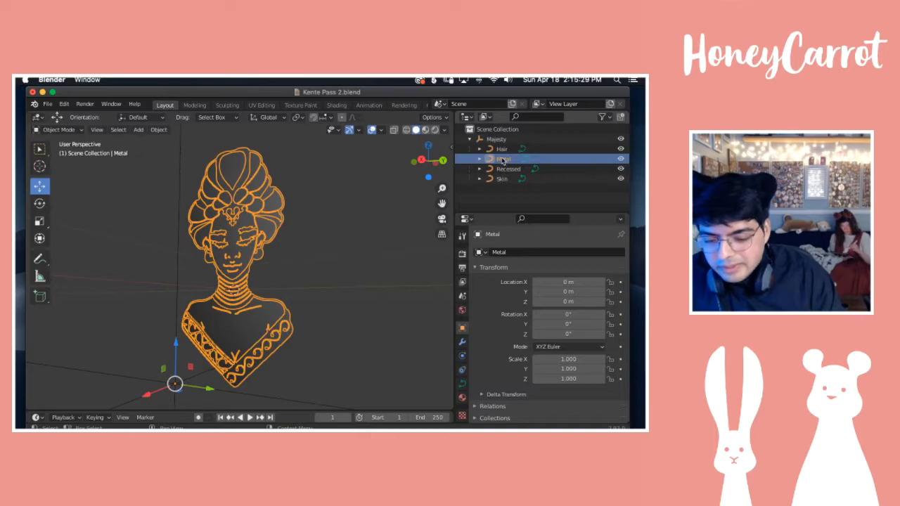
click(503, 169)
click(502, 179)
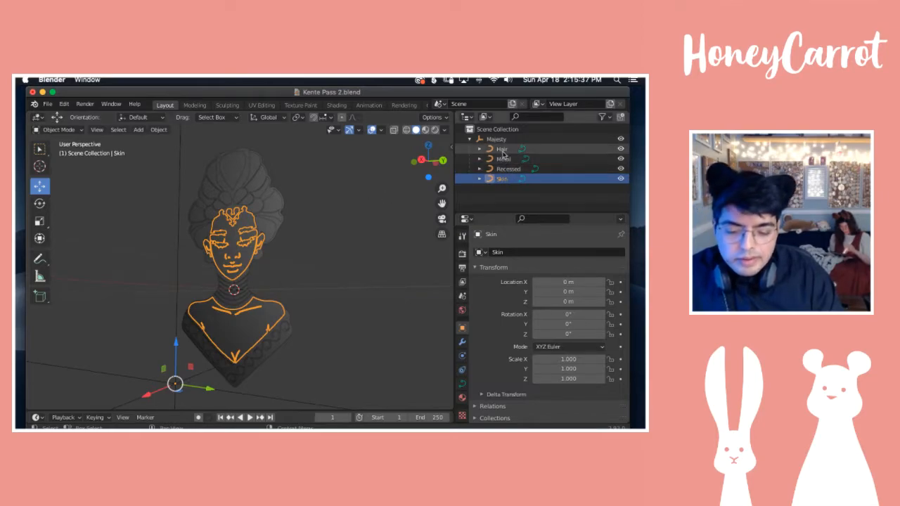
click(502, 149)
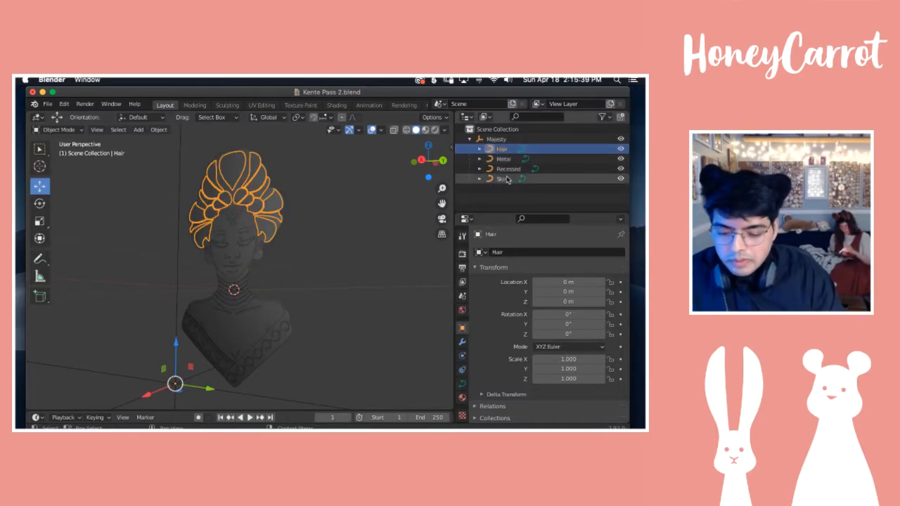
Step: Select the Metal curve and open the Geometry settings of its curve data, with the Shape settings collapsed
click(504, 160)
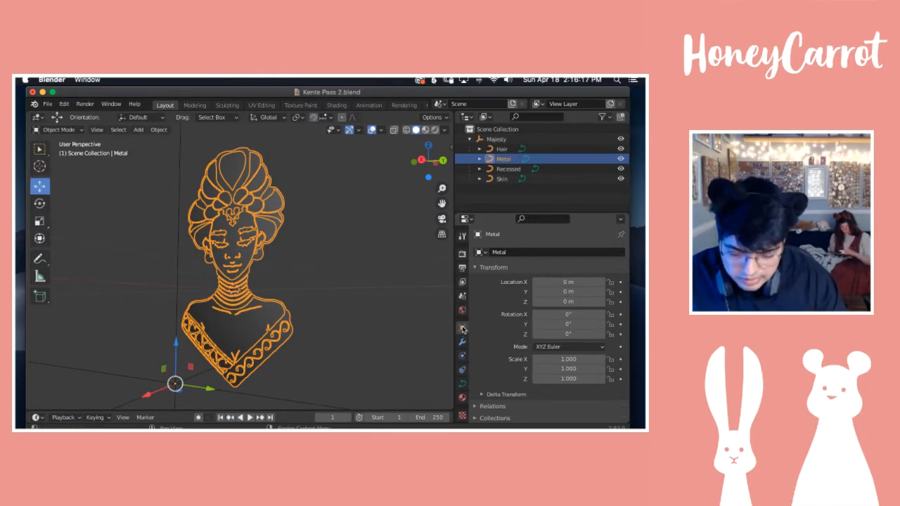
click(477, 267)
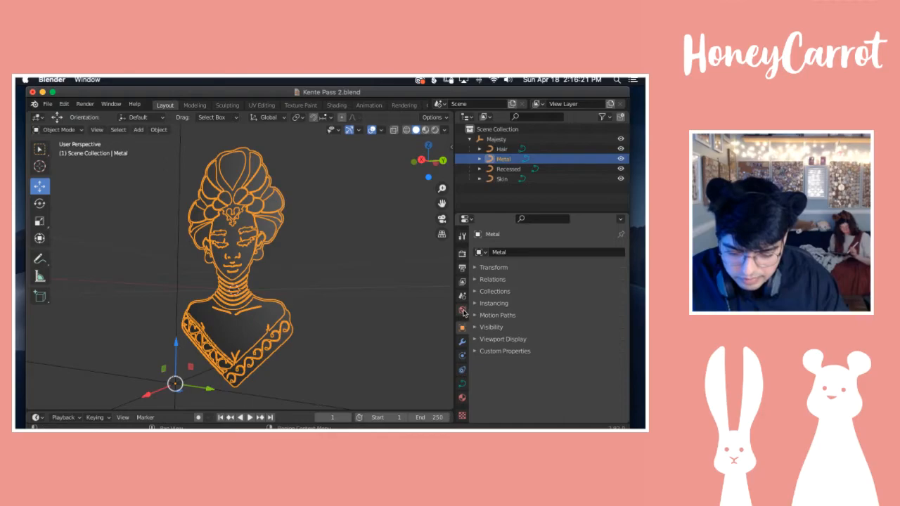
click(463, 342)
click(462, 370)
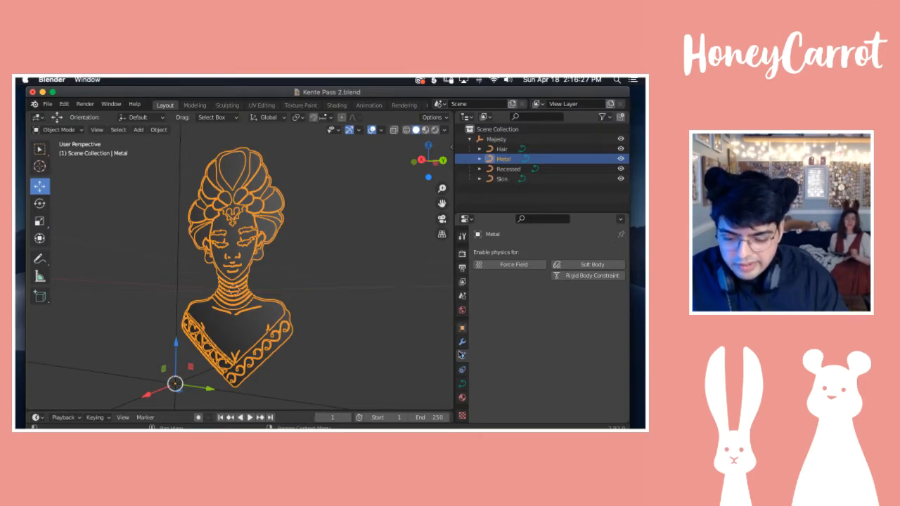
click(463, 369)
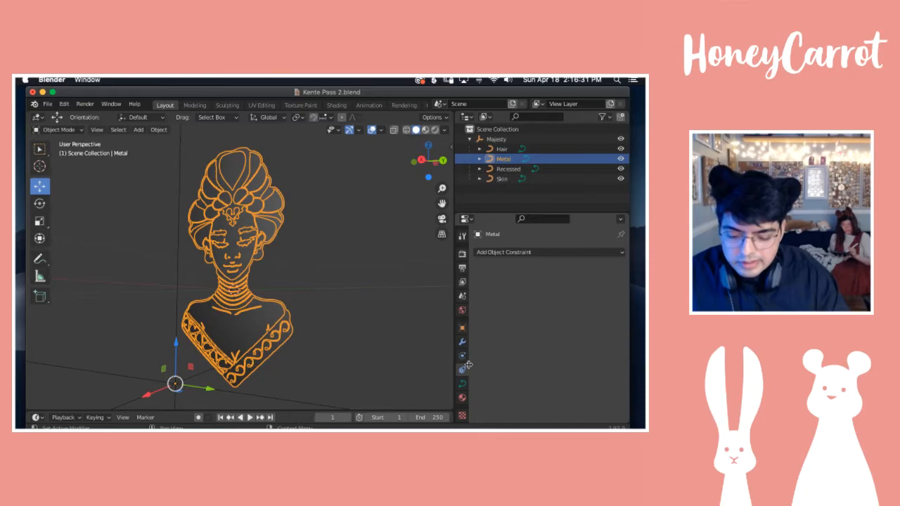
click(462, 384)
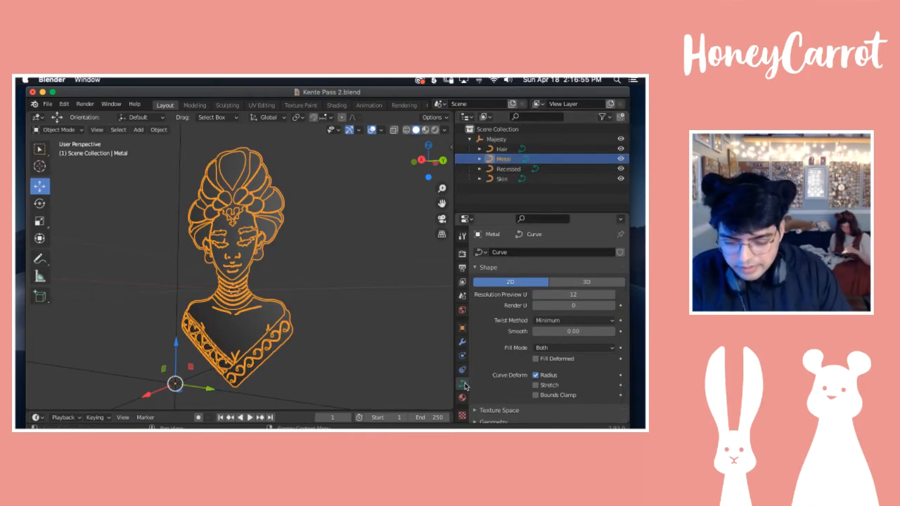
click(476, 268)
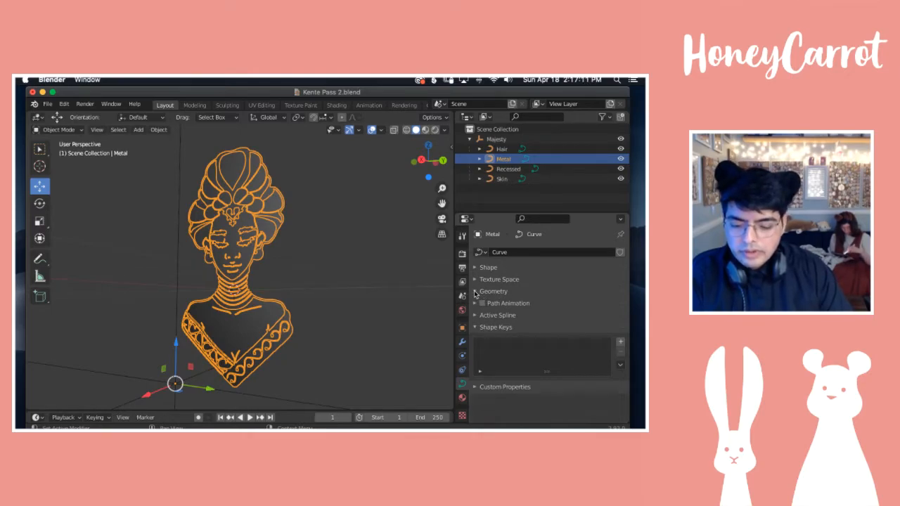
click(475, 291)
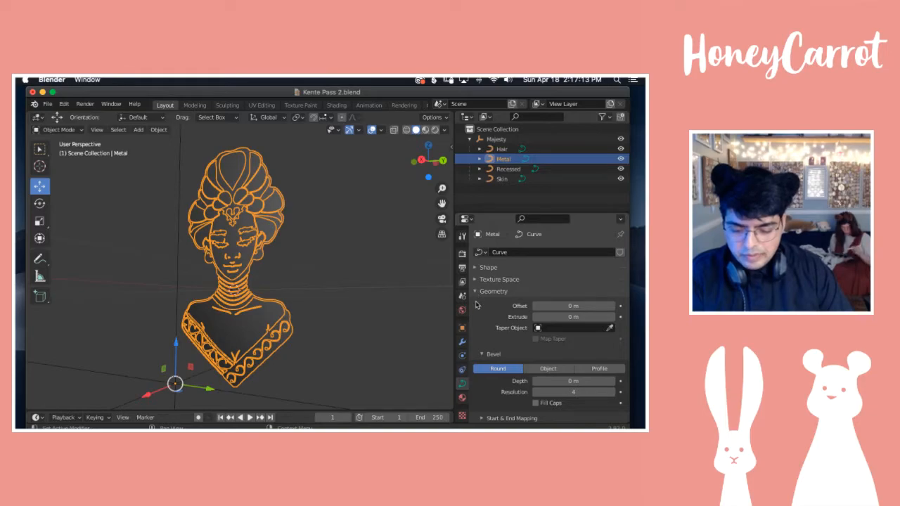
Step: Extrude the Metal curve by 0.1 m and check its depth from different angles
scroll(476, 305, down, 2)
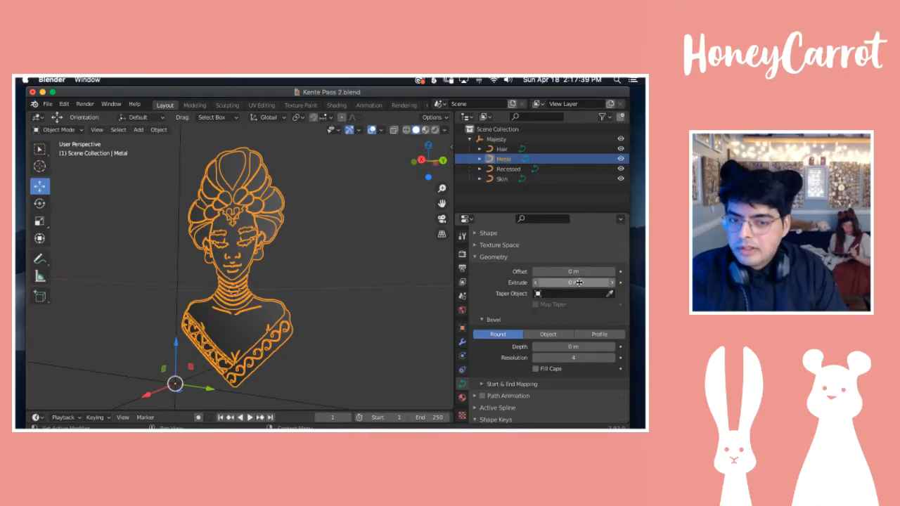
scroll(576, 282, up, 1)
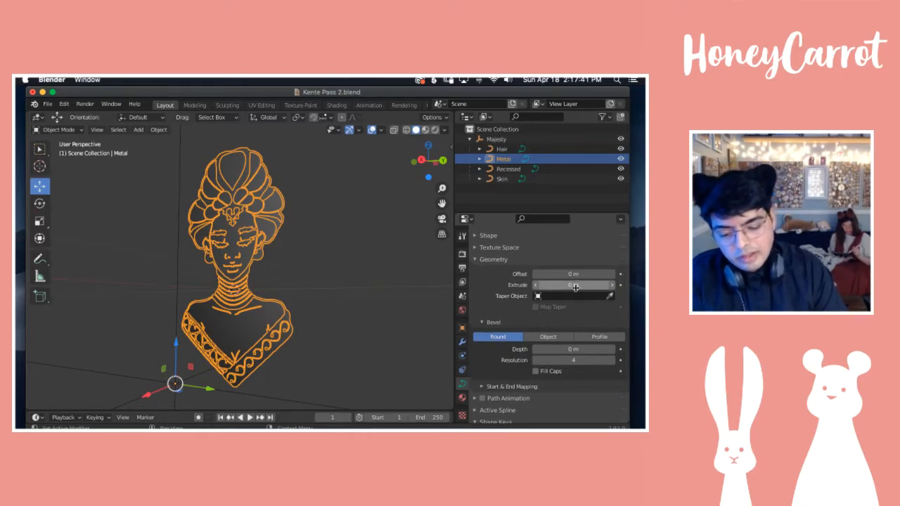
drag(547, 284, 566, 284)
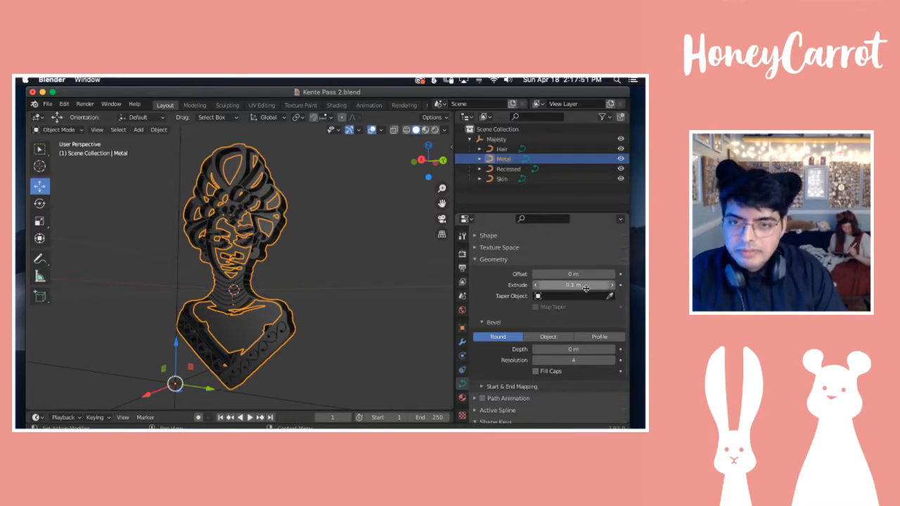
middle_drag(264, 244, 286, 237)
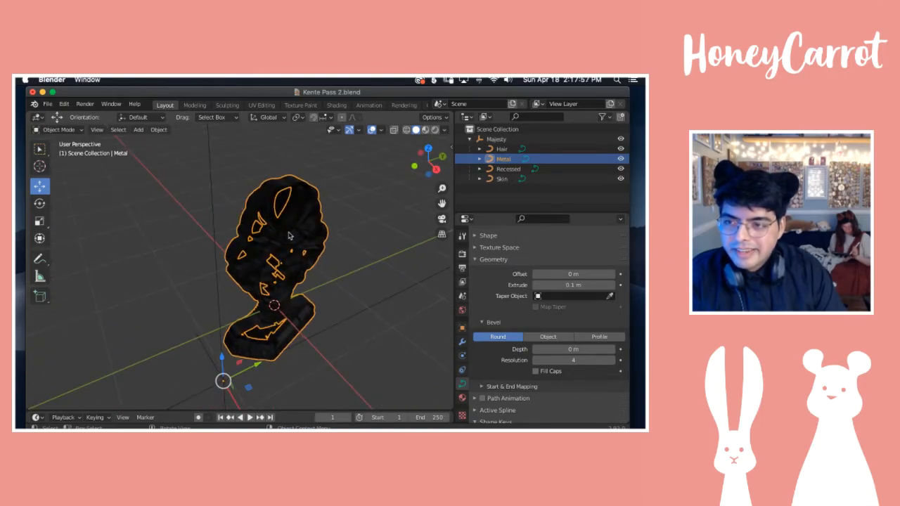
middle_drag(218, 293, 219, 294)
Step: Set the Metal curve's extrusion to 0.6 m and inspect its thickness from an angle
click(575, 285)
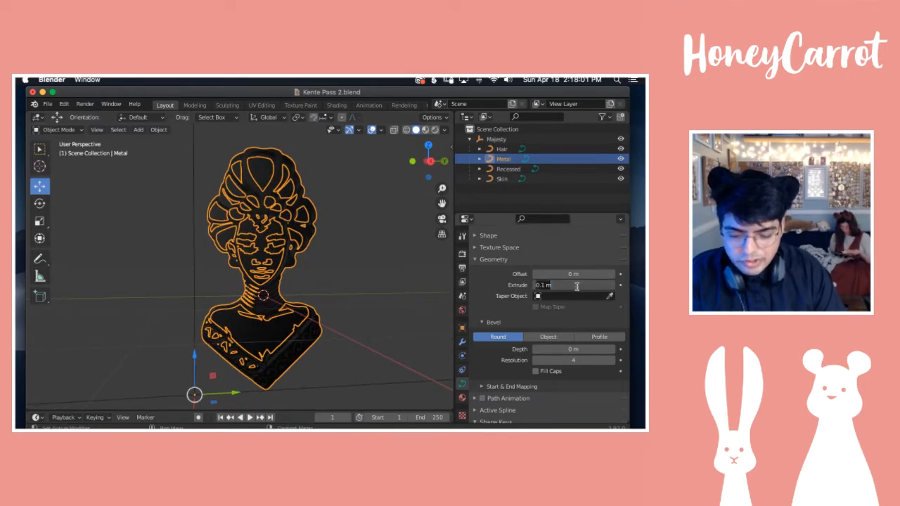
key(BackSpace)
key(BackSpace)
key(BackSpace)
key(BackSpace)
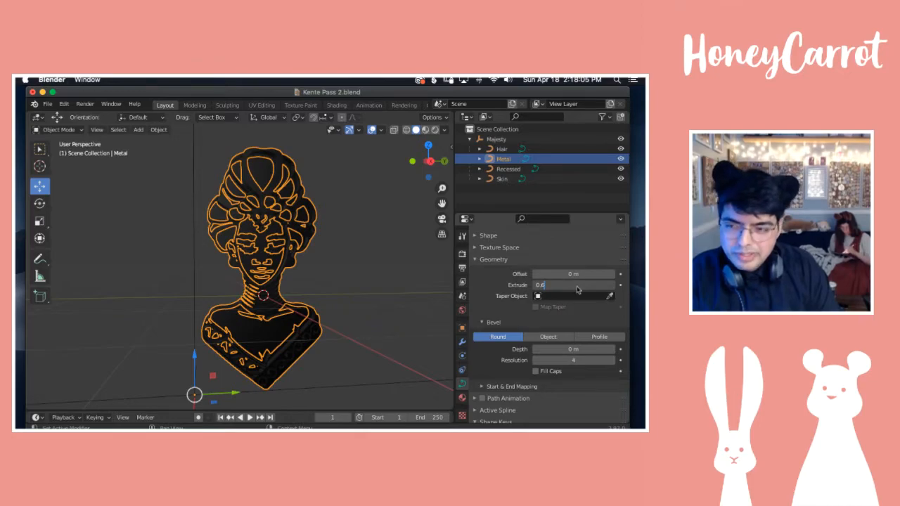
text(.)
key(Return)
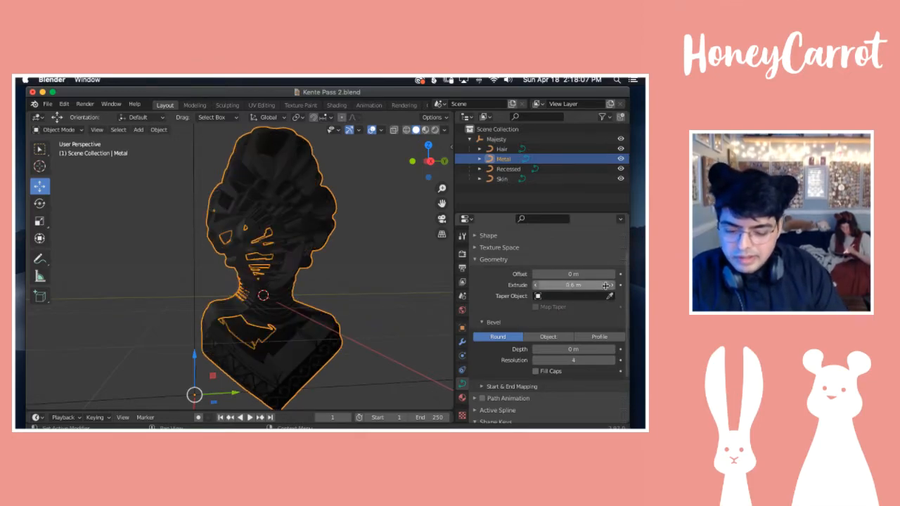
click(595, 284)
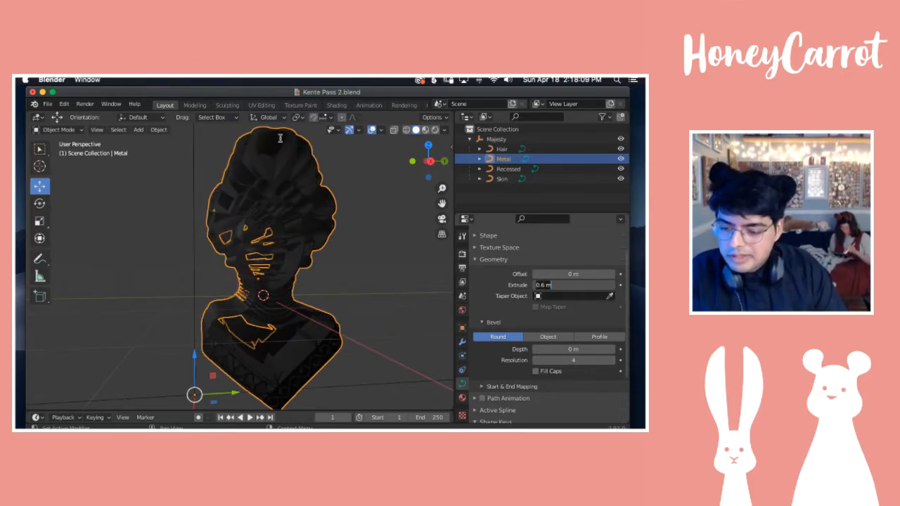
mouse_move(322, 255)
middle_down()
mouse_move(304, 254)
mouse_move(324, 253)
middle_up()
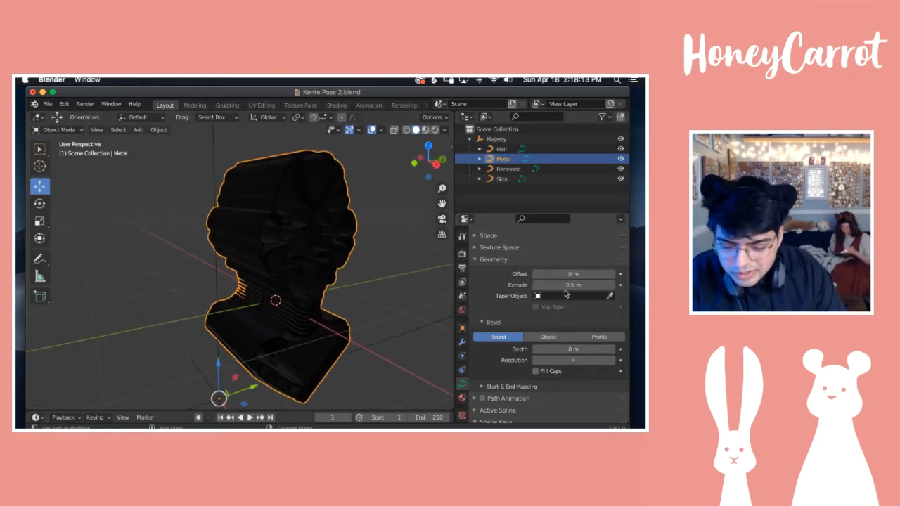
Step: Reduce the Metal curve's extrusion to 0.06 m and deselect the curve
drag(573, 285, 544, 285)
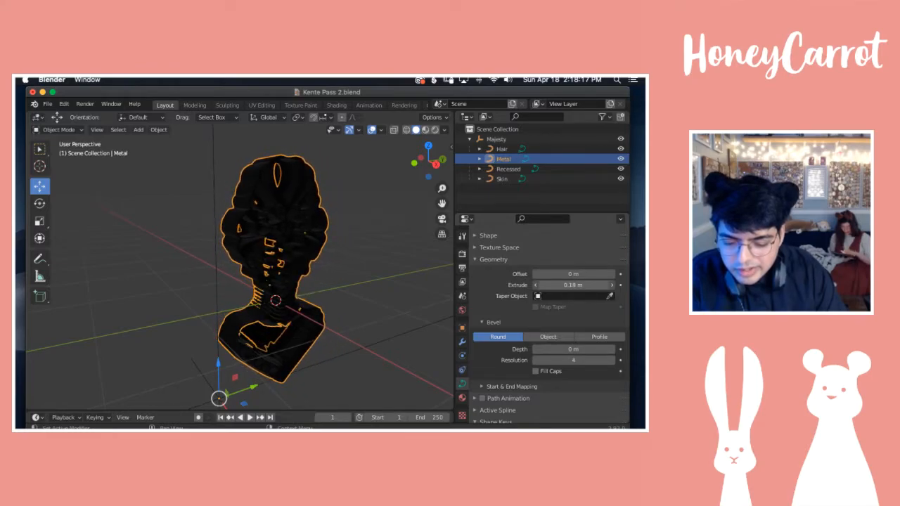
click(586, 285)
text(0)
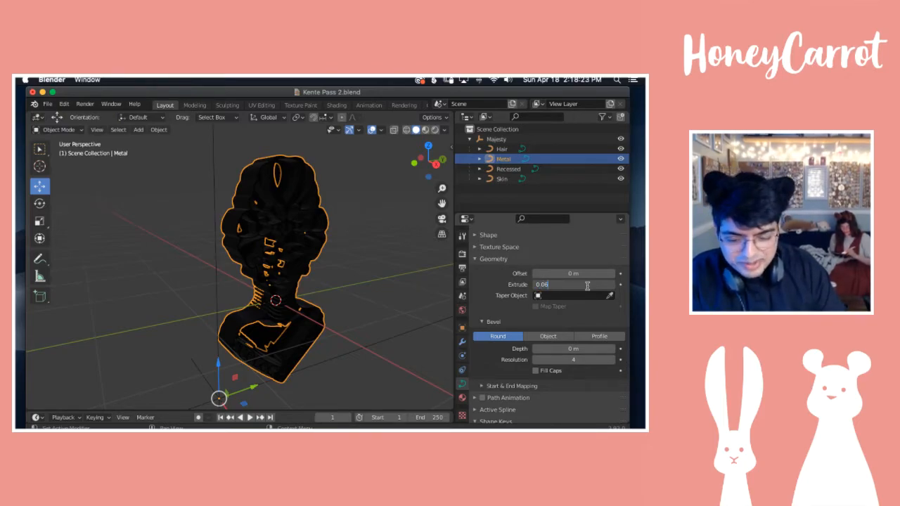
text(.06)
key(Return)
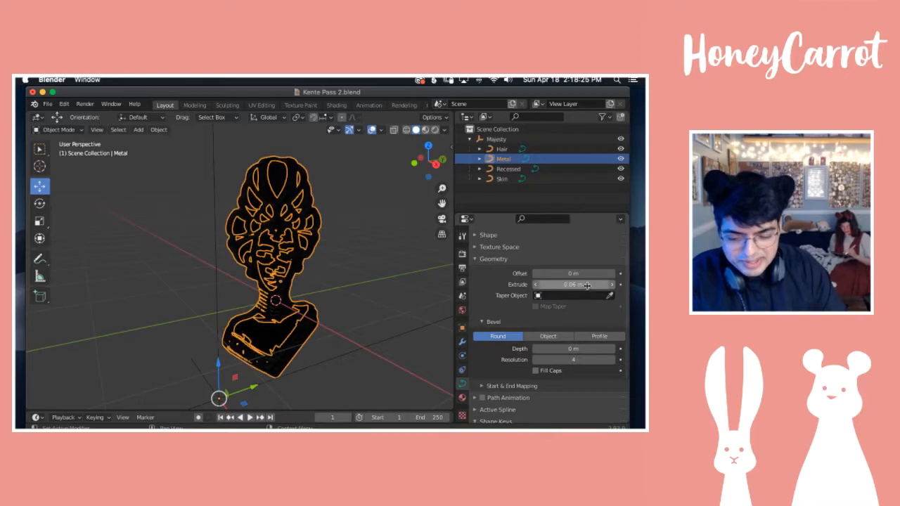
click(332, 267)
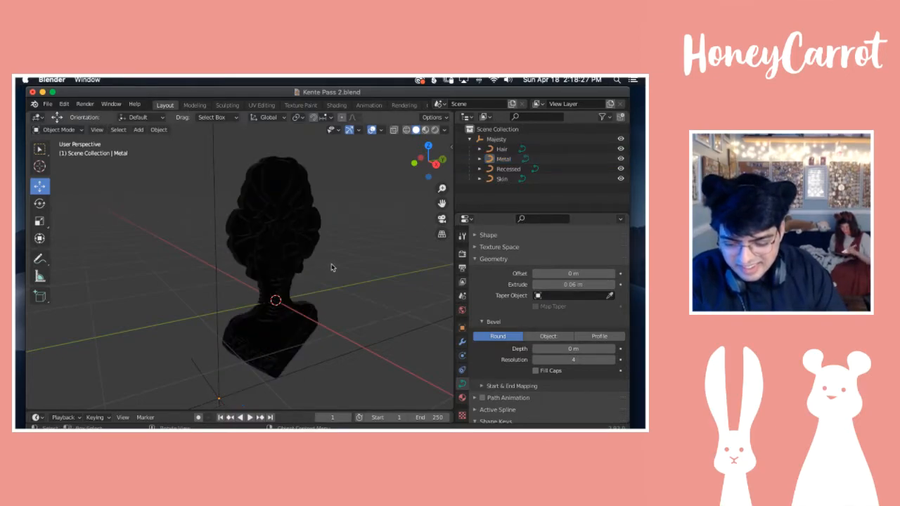
Step: Inspect the depth of the extruded metal lines up close around the face, neck and shoulders from several angles
scroll(298, 265, right, 10)
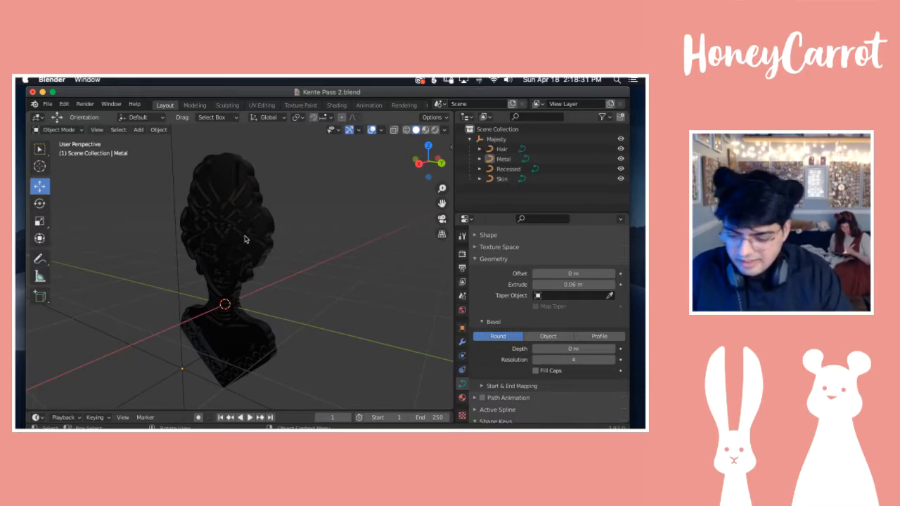
scroll(246, 239, up, 2)
scroll(245, 239, up, 3)
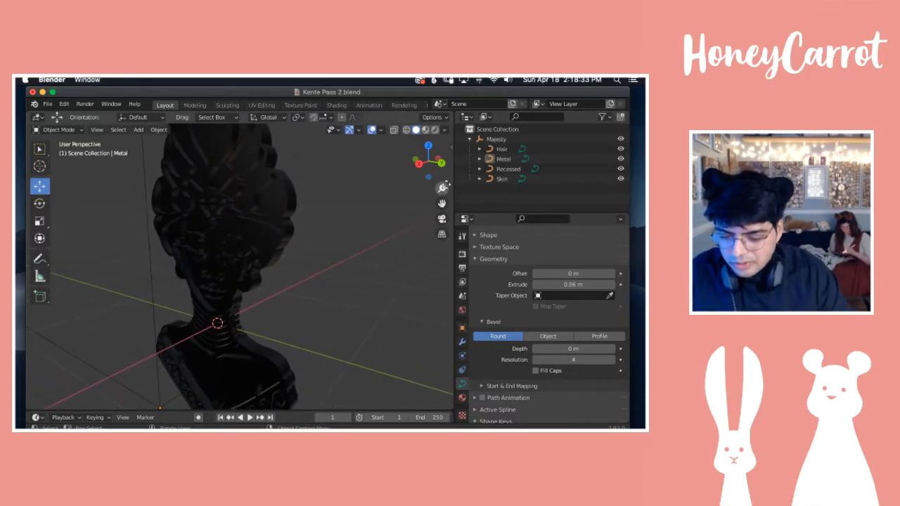
scroll(253, 212, up, 5)
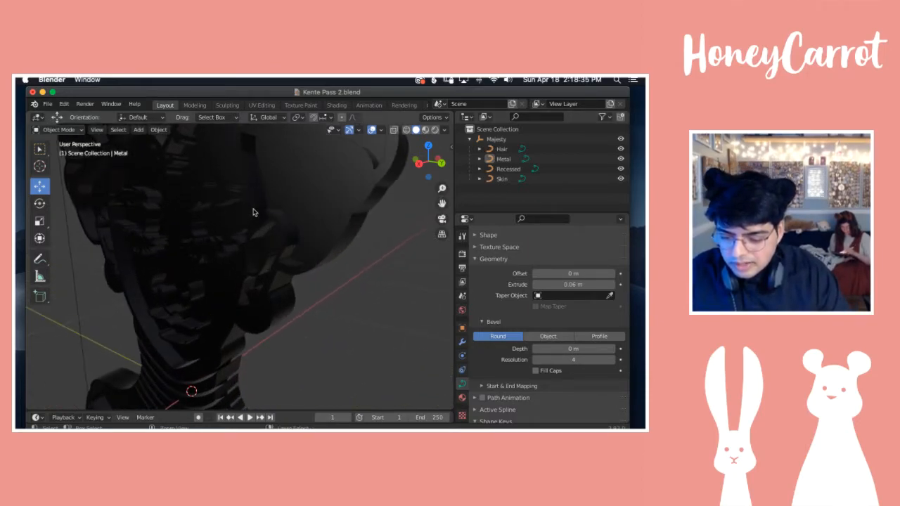
scroll(255, 212, left, 5)
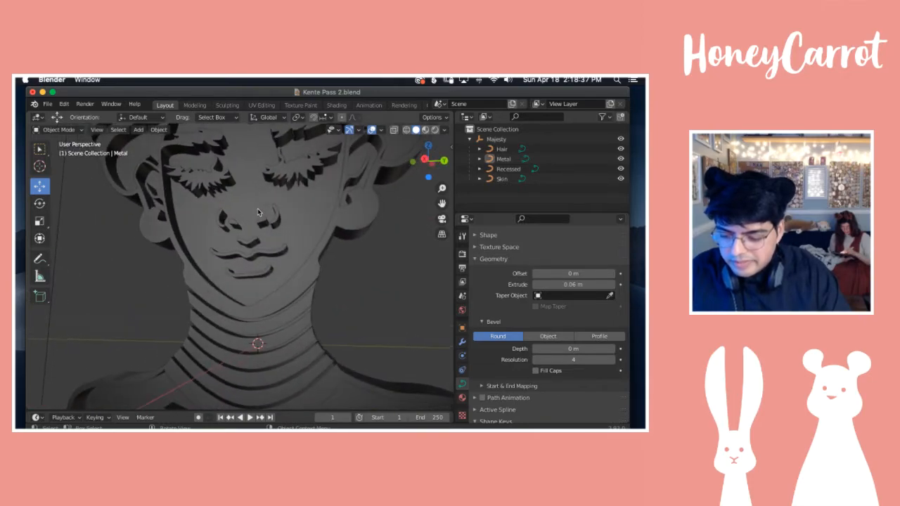
scroll(260, 225, right, 5)
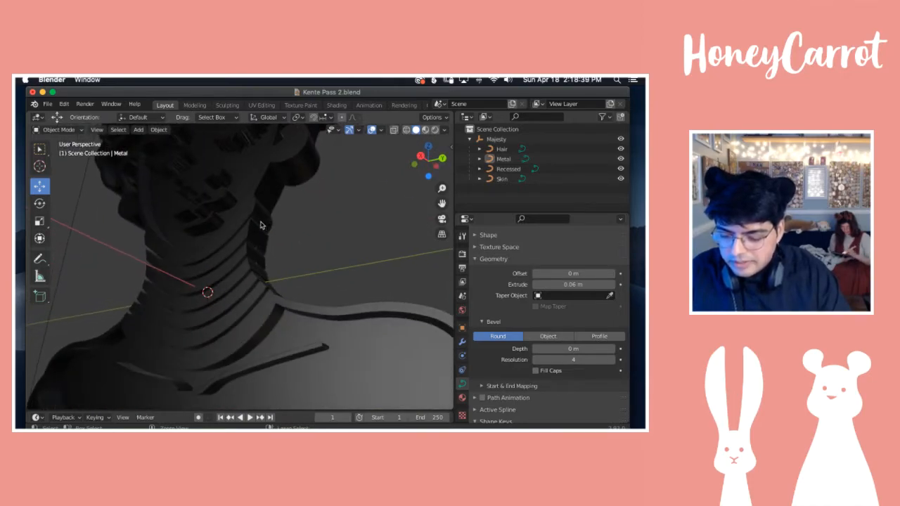
ctrl+scroll(261, 225, down, 5)
scroll(254, 226, up, 5)
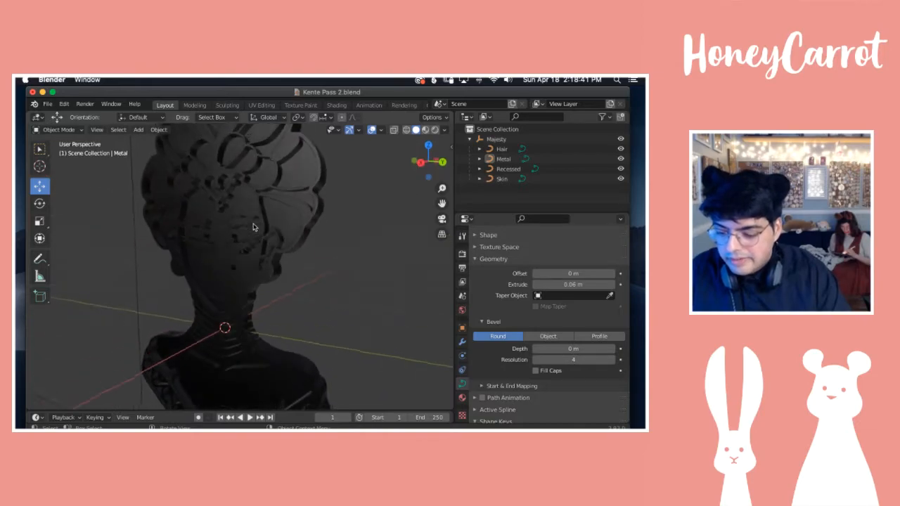
scroll(254, 227, up, 5)
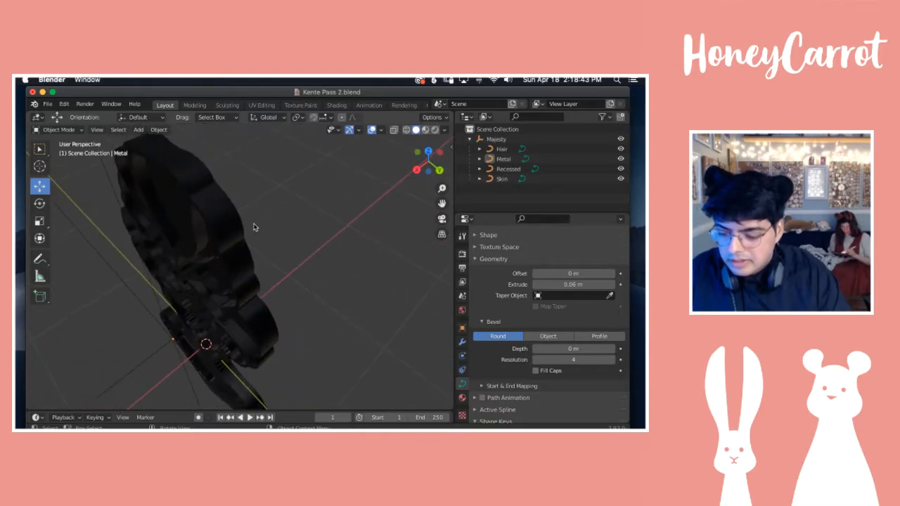
scroll(277, 225, left, 5)
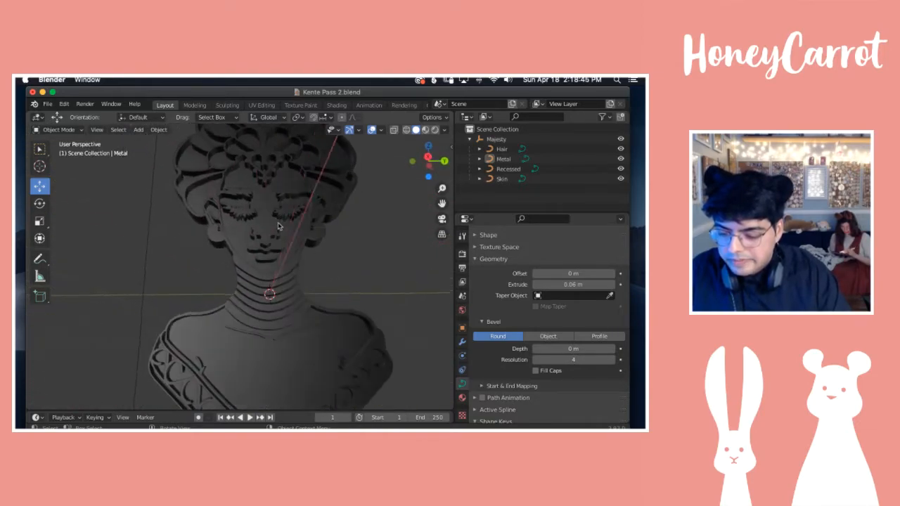
scroll(277, 226, down, 5)
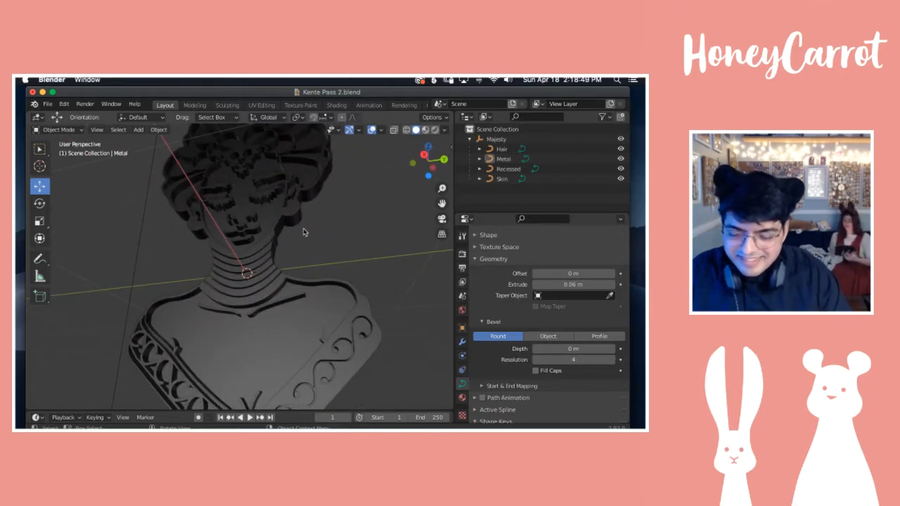
scroll(302, 227, up, 5)
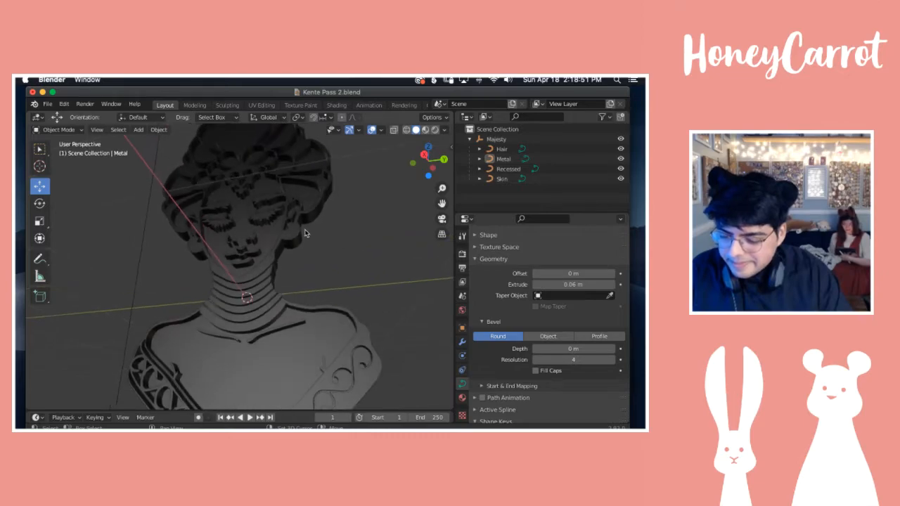
Step: Review the whole bust from the front, side and oblique angles to judge the metal layer's overall thickness
ctrl+scroll(300, 234, down, 5)
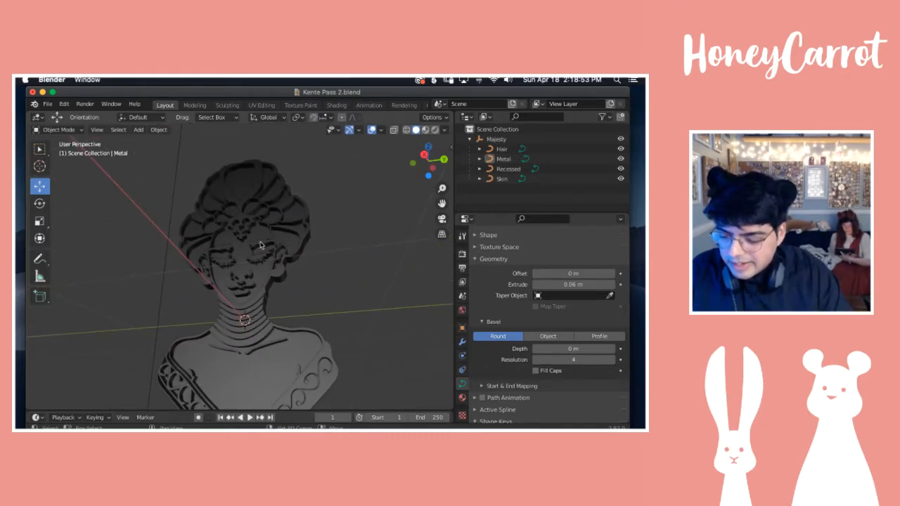
ctrl+scroll(262, 245, up, 2)
shift+scroll(263, 245, down, 3)
shift+scroll(263, 245, down, 3)
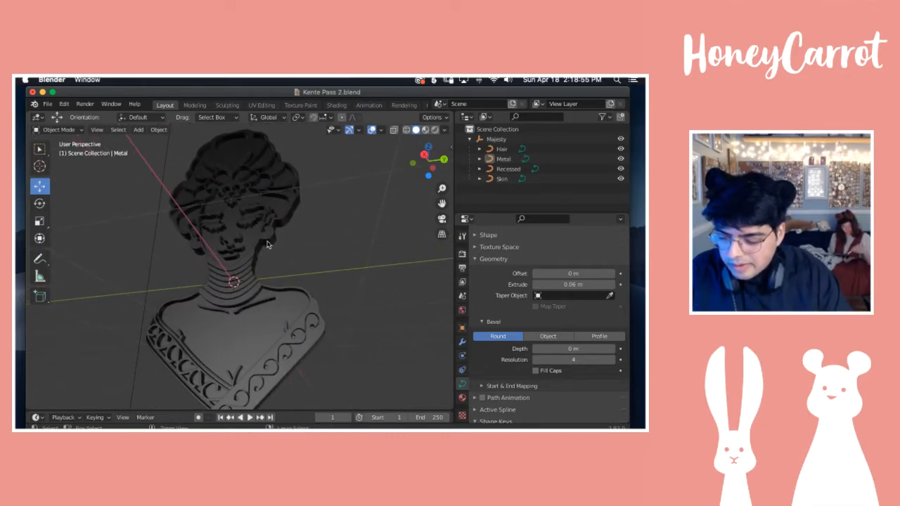
ctrl+scroll(272, 241, up, 4)
ctrl+scroll(273, 241, down, 4)
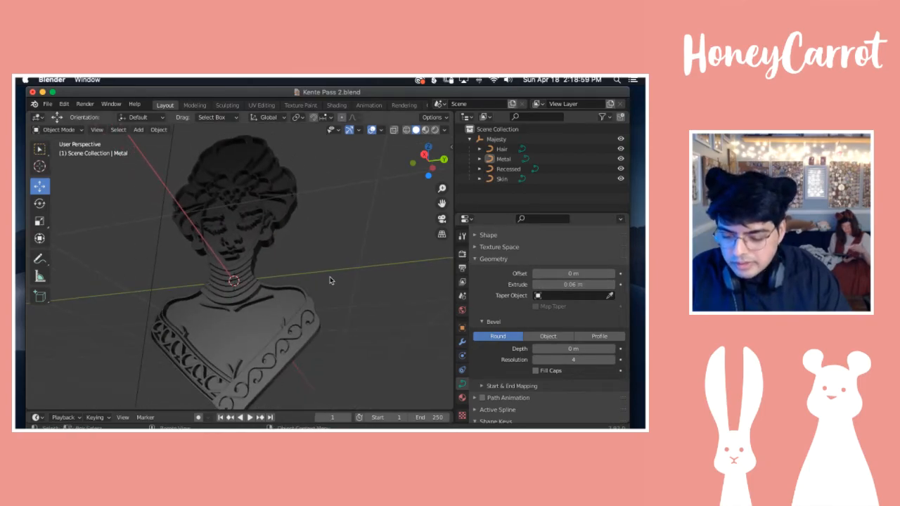
scroll(331, 281, right, 6)
scroll(331, 280, left, 6)
scroll(331, 280, right, 6)
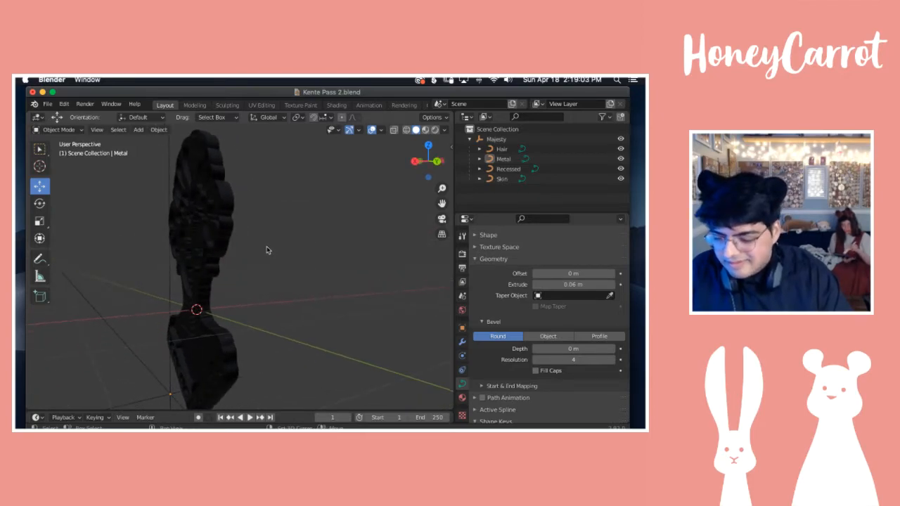
scroll(266, 249, left, 6)
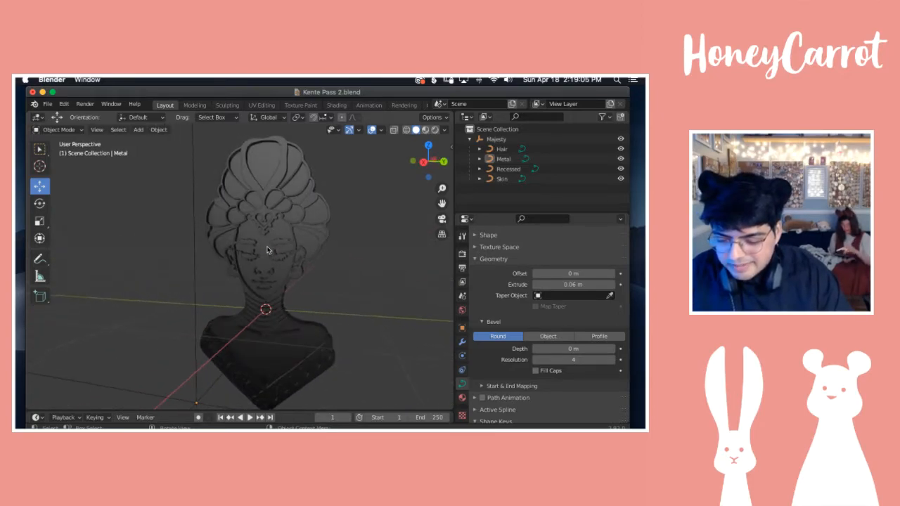
scroll(268, 249, left, 10)
scroll(273, 248, left, 10)
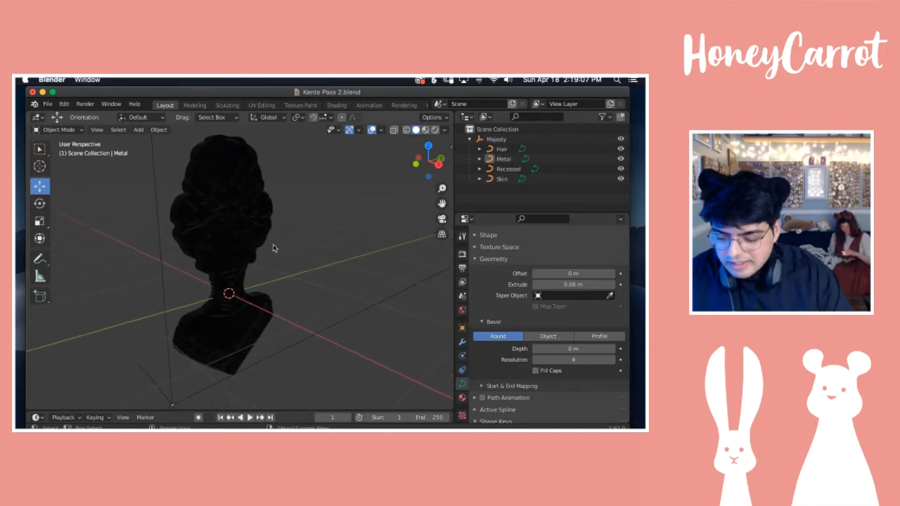
scroll(274, 246, left, 3)
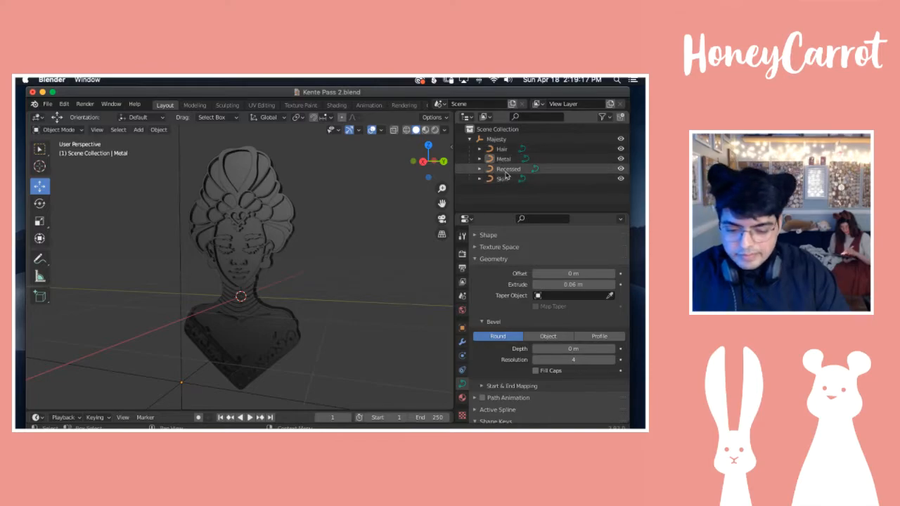
Step: Extrude the Hair curve by 0.055 m, check it from another angle and deselect it
click(500, 150)
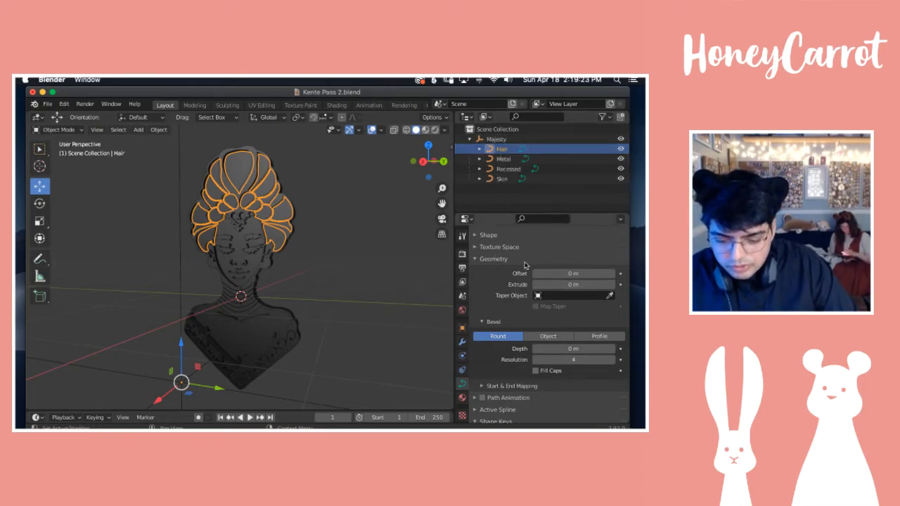
click(580, 285)
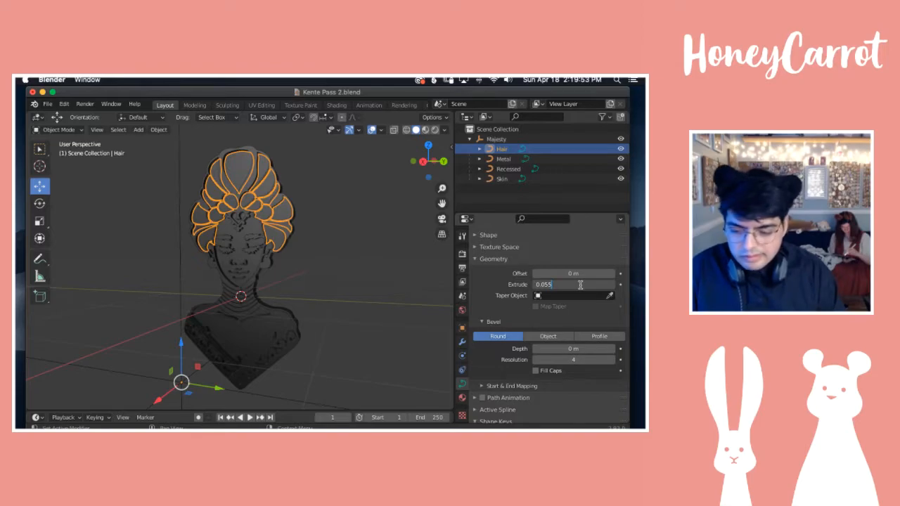
key(Return)
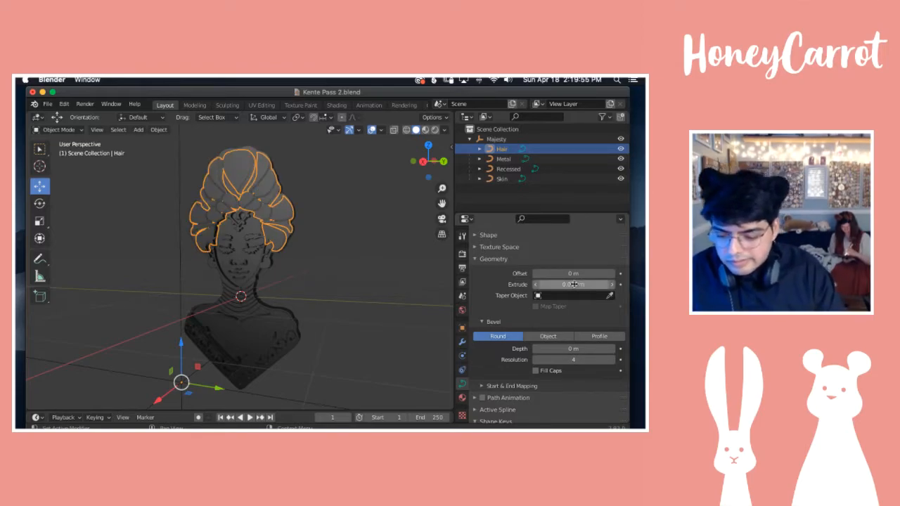
middle_drag(299, 204, 279, 200)
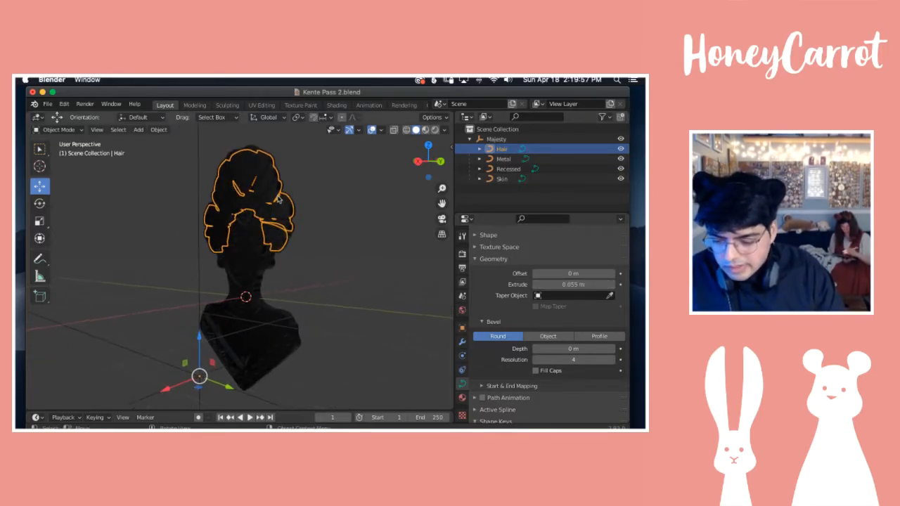
click(526, 207)
Step: Examine how the extruded hair sits against the metal outlines, from around the bust and close up near the heart ornament
scroll(192, 193, left, 5)
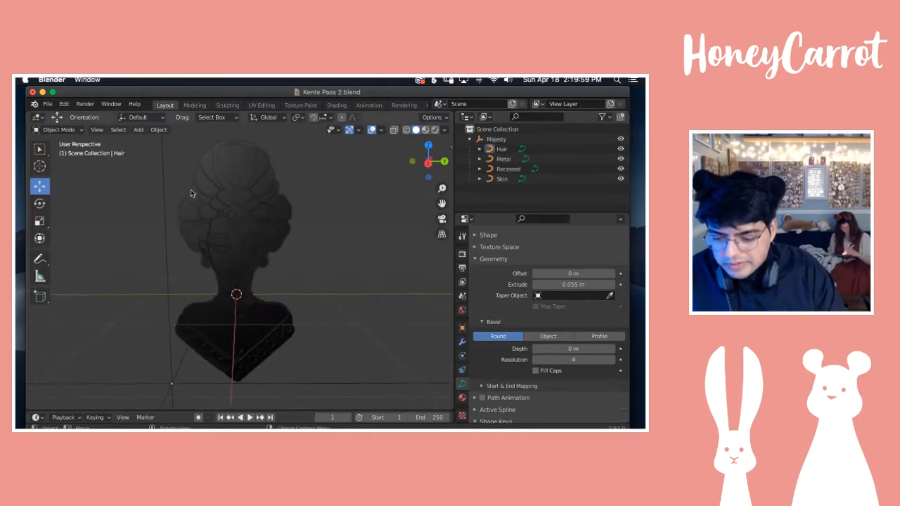
scroll(190, 191, left, 4)
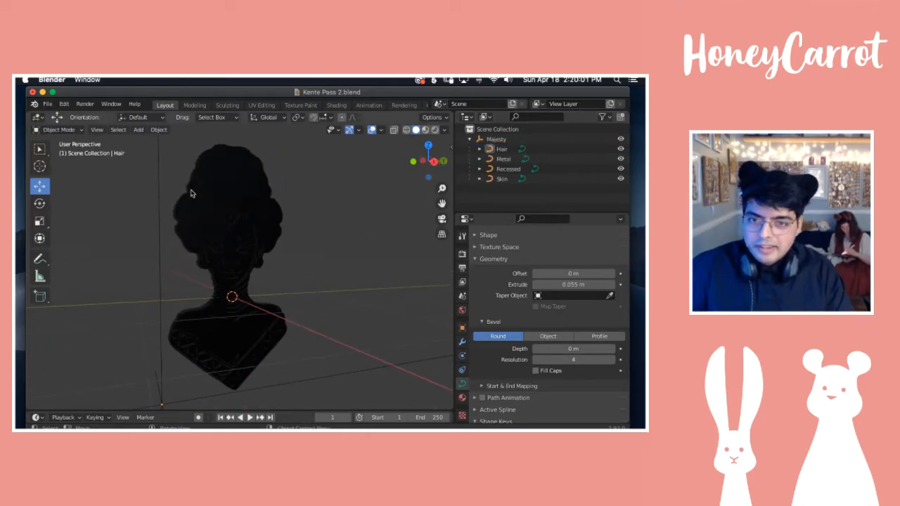
scroll(191, 193, left, 5)
scroll(189, 191, left, 4)
scroll(189, 191, left, 1)
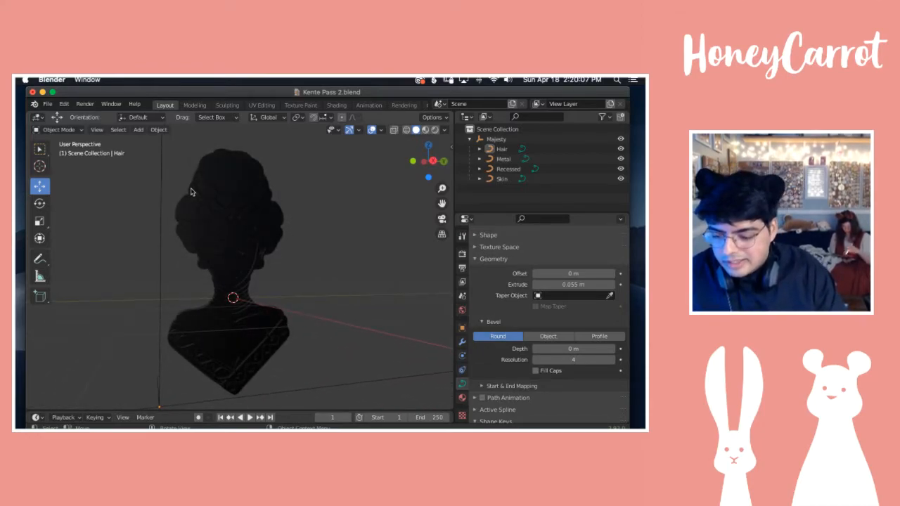
scroll(191, 191, left, 5)
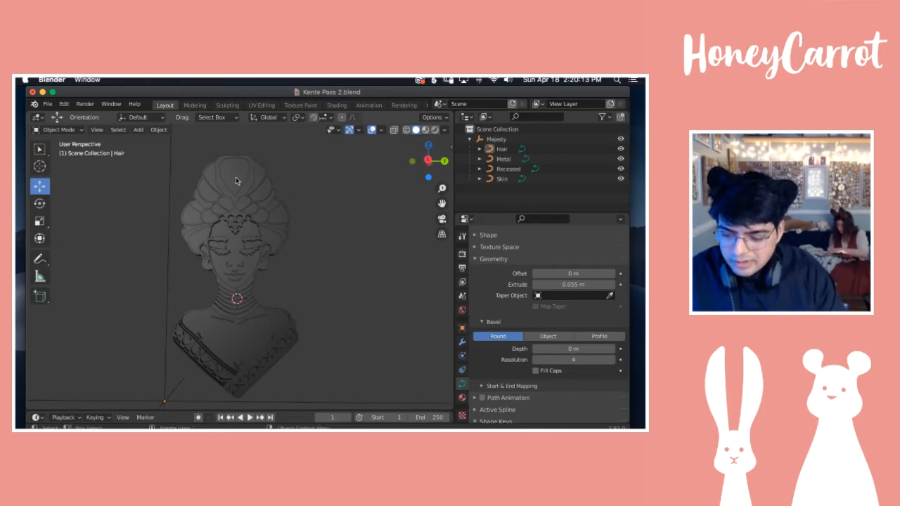
scroll(236, 180, up, 8)
shift+scroll(236, 181, up, 5)
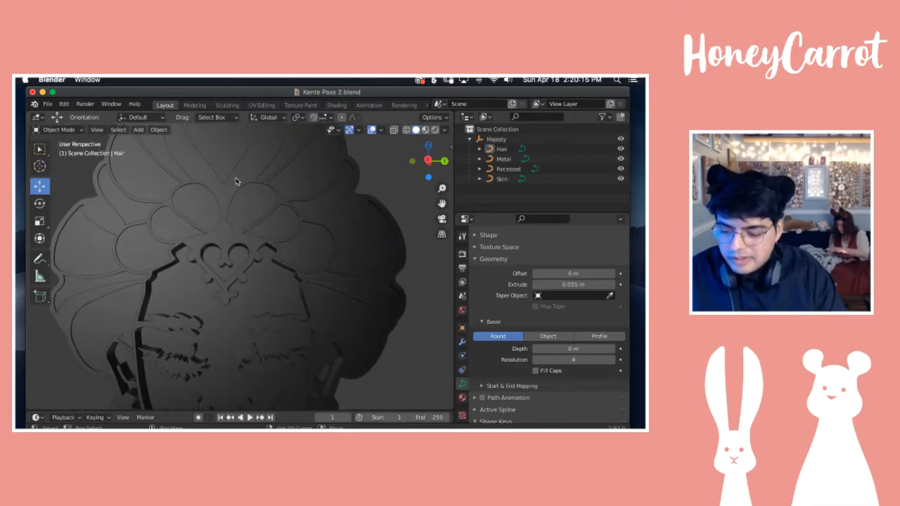
ctrl+scroll(234, 183, down, 8)
ctrl+scroll(234, 185, up, 8)
ctrl+scroll(236, 186, up, 6)
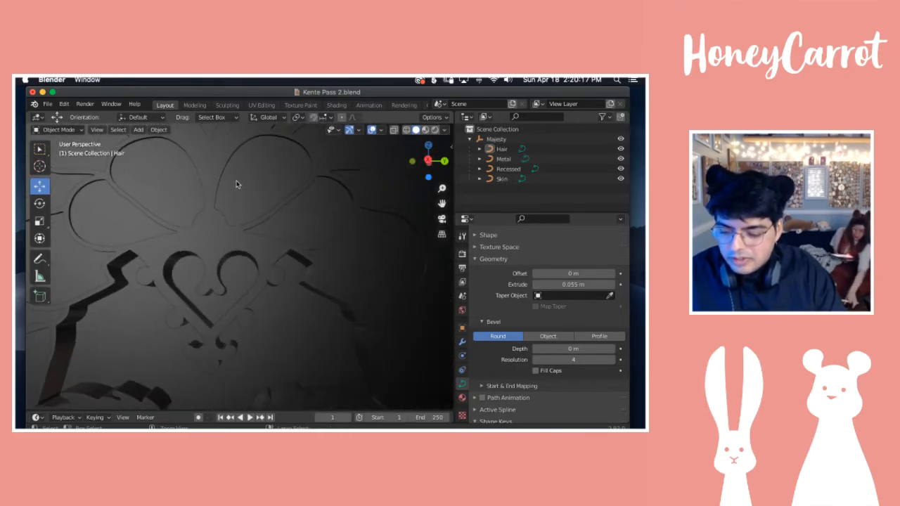
shift+scroll(242, 198, up, 5)
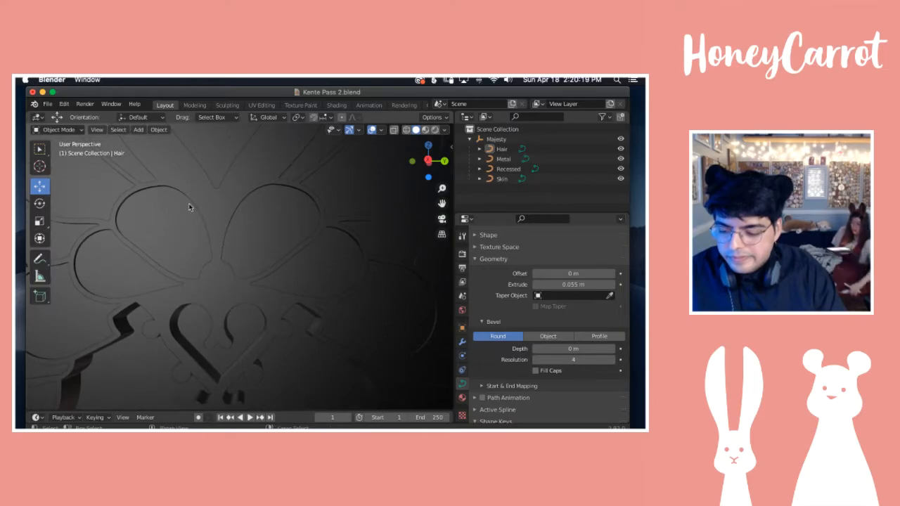
scroll(189, 204, up, 4)
scroll(192, 203, up, 1)
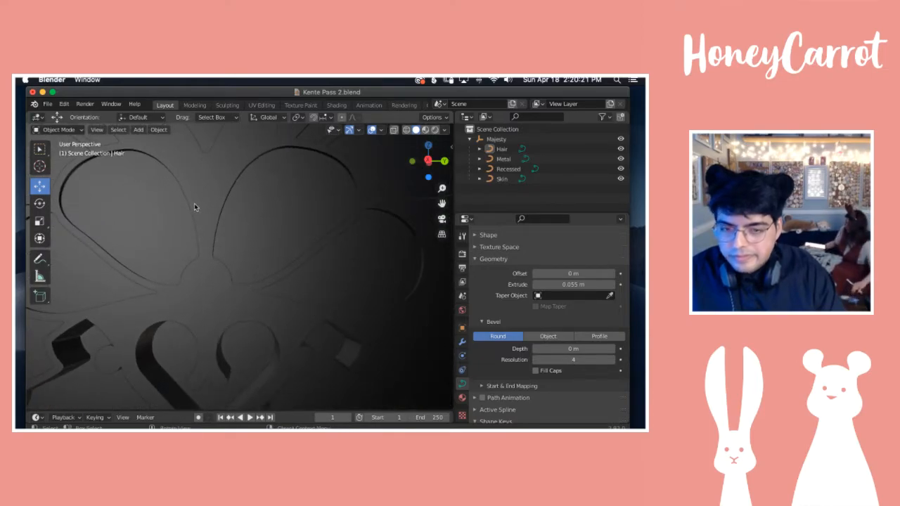
scroll(197, 203, up, 4)
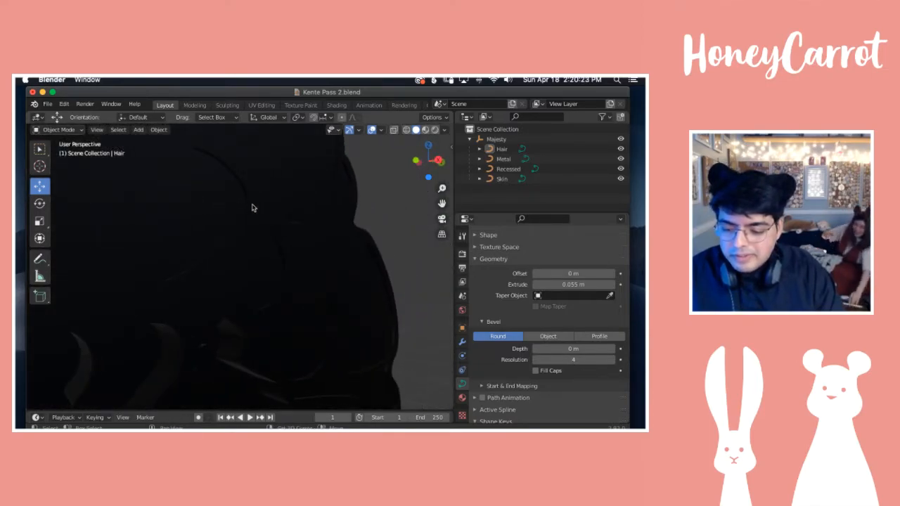
scroll(262, 210, left, 8)
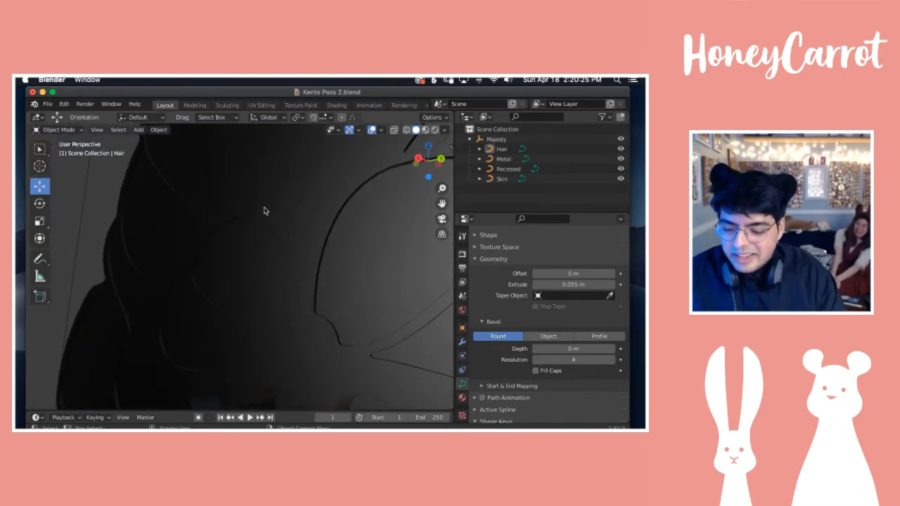
Step: Examine the gaps between the extruded hair sections and the metal outlines up close from several angles
scroll(265, 211, left, 3)
shift+scroll(331, 267, right, 3)
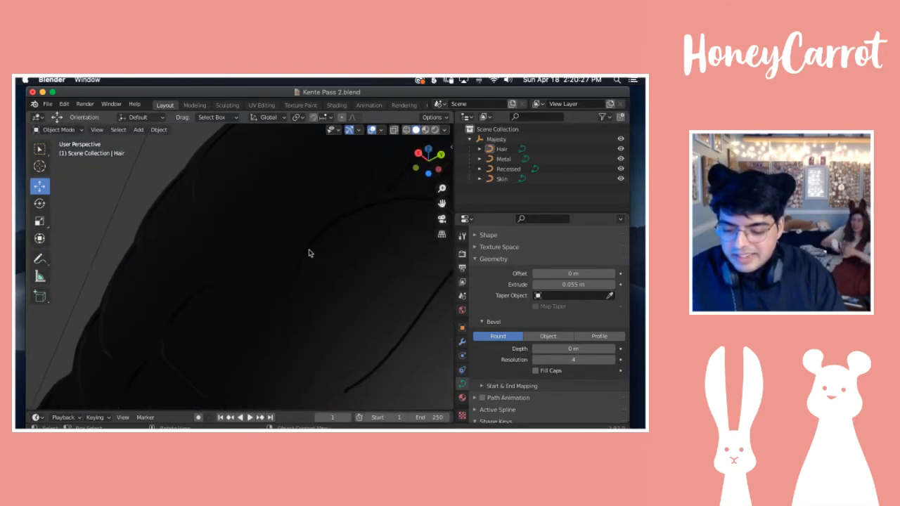
scroll(309, 250, up, 8)
scroll(316, 251, left, 3)
scroll(316, 250, down, 5)
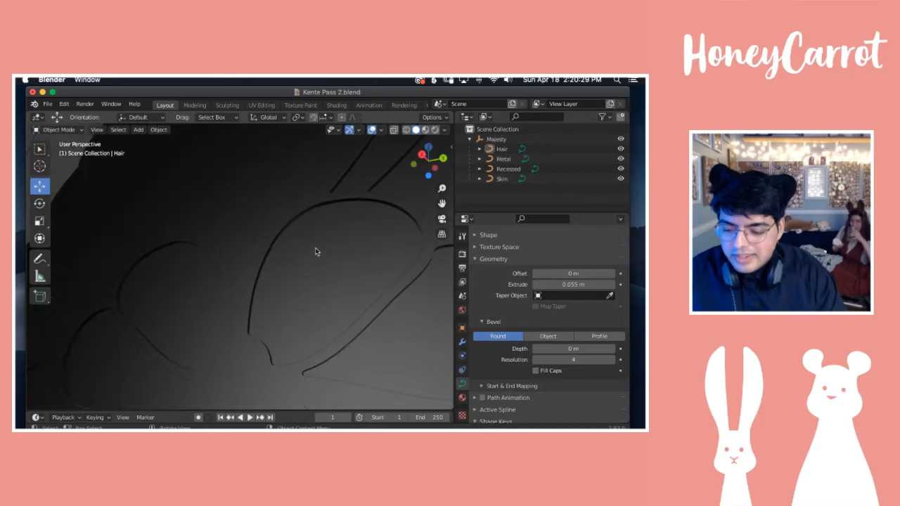
shift+scroll(323, 232, up, 2)
shift+scroll(325, 235, up, 6)
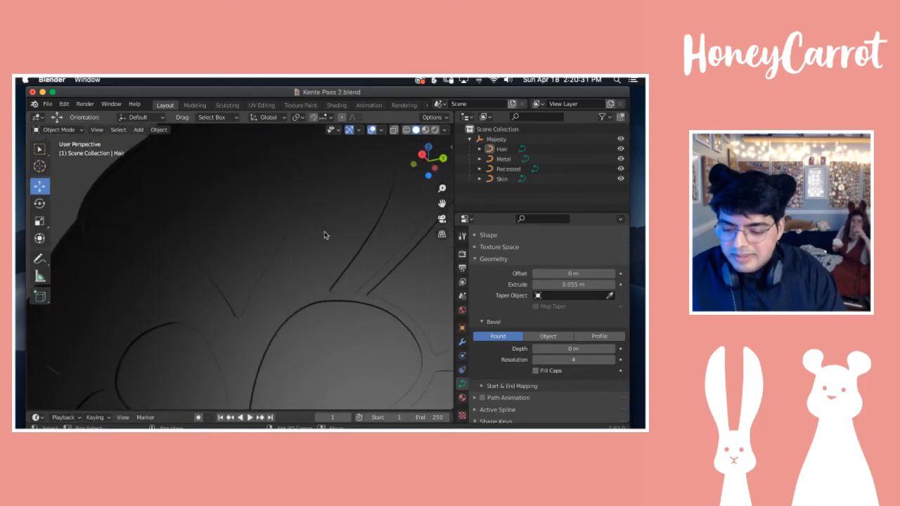
scroll(343, 237, left, 4)
scroll(348, 239, right, 4)
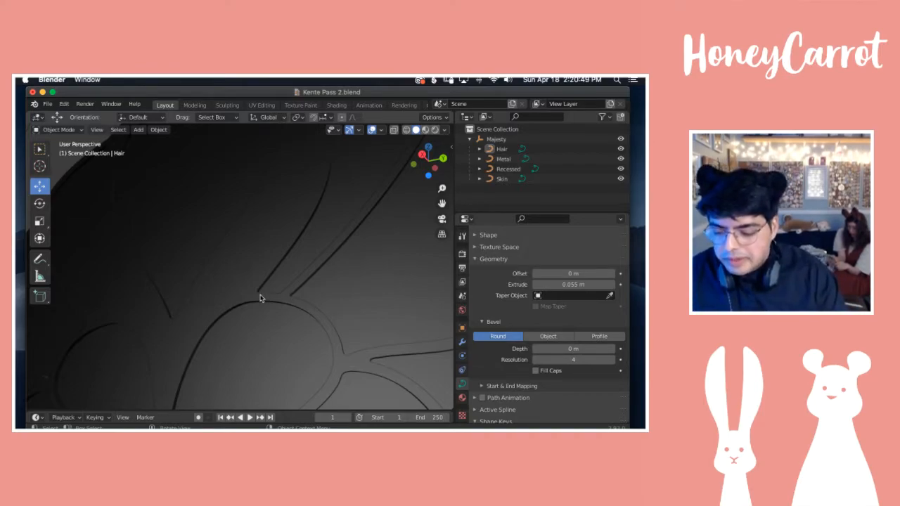
scroll(296, 265, right, 5)
scroll(295, 265, left, 5)
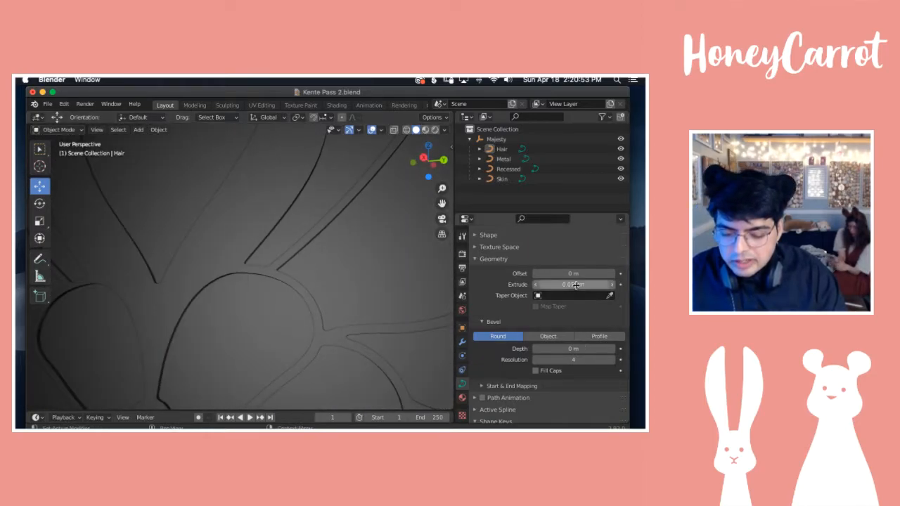
Step: Compare the extrusion depths of the Metal and Hair curves and clear the selection
click(503, 159)
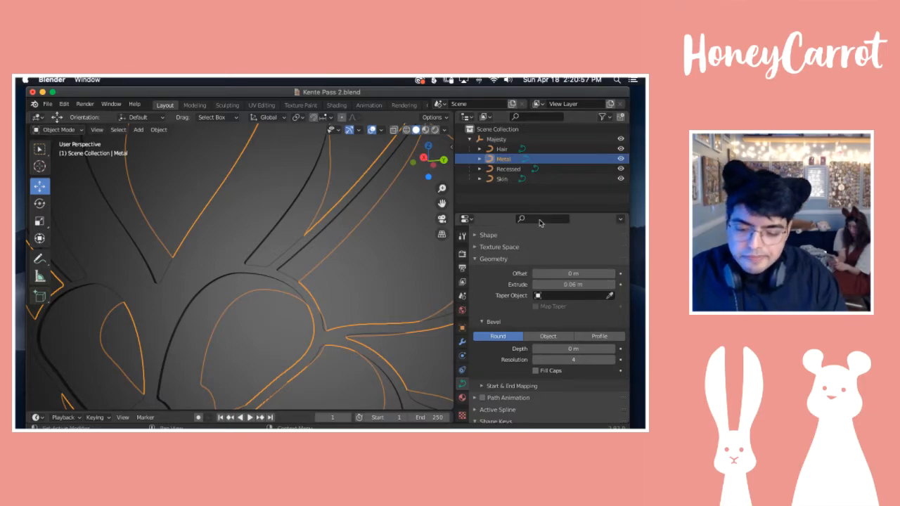
click(502, 149)
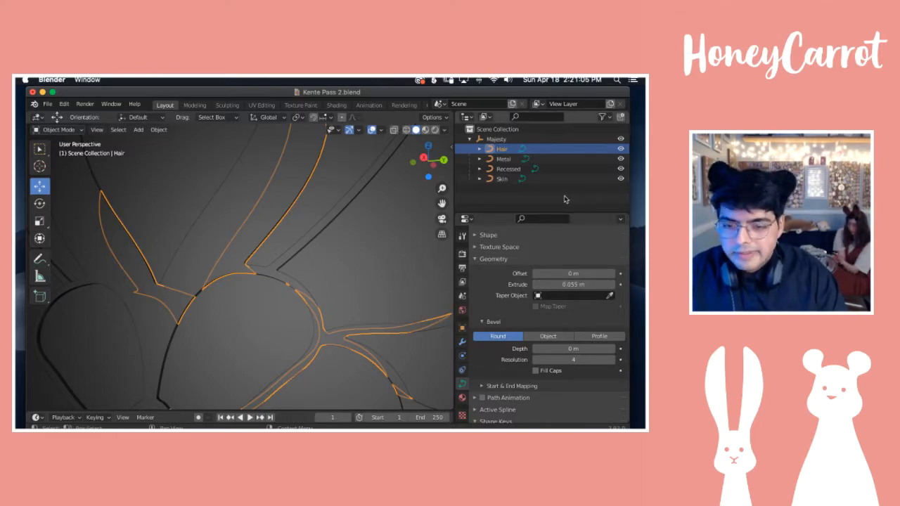
click(564, 199)
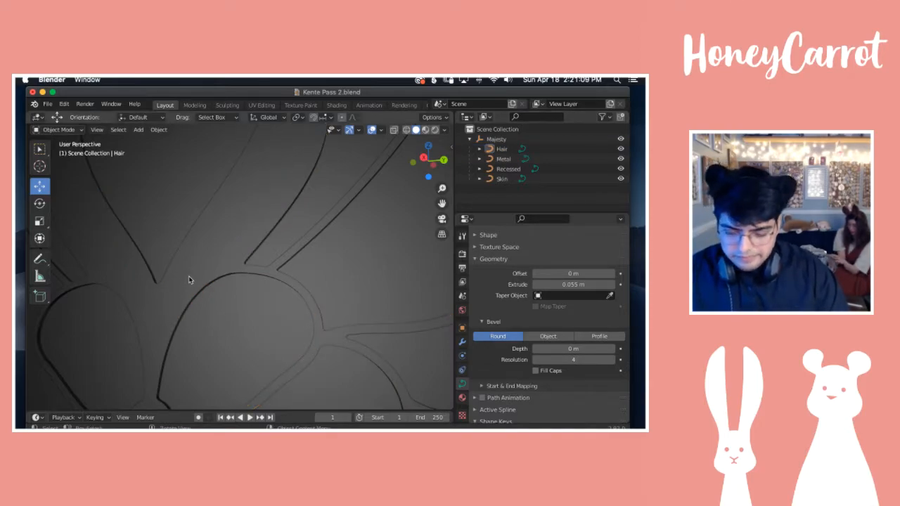
Step: Review the relief of the whole hairdo and the face from the front and from steeper angles
ctrl+scroll(189, 280, down, 5)
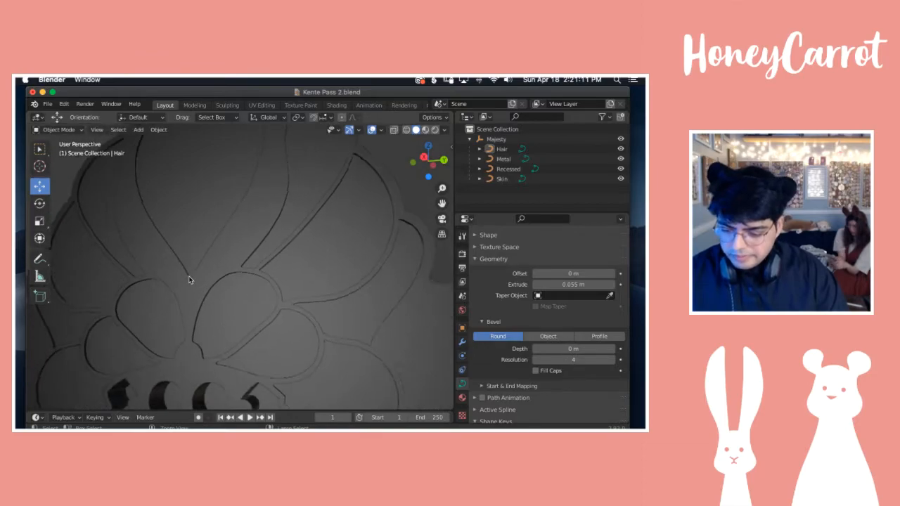
scroll(189, 279, down, 3)
scroll(189, 280, up, 5)
scroll(189, 280, down, 5)
scroll(188, 280, up, 10)
scroll(188, 280, down, 10)
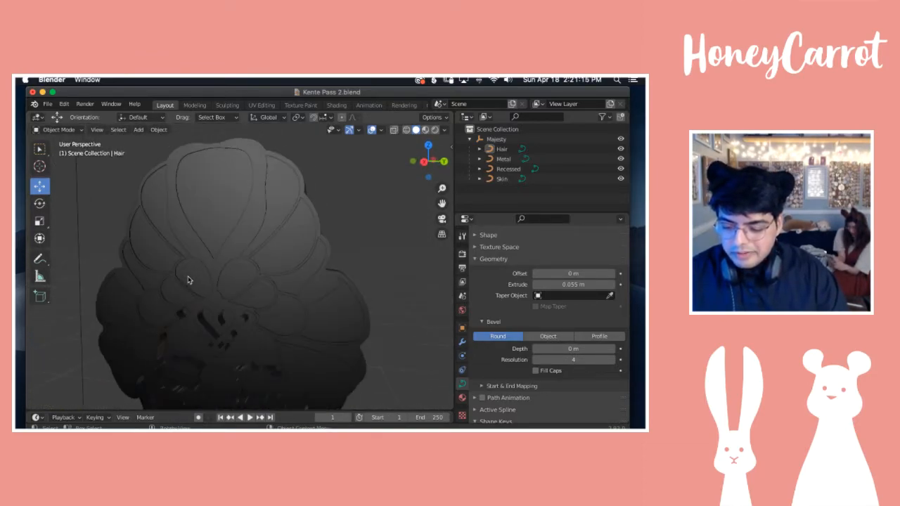
shift+scroll(195, 279, down, 2)
scroll(196, 280, down, 10)
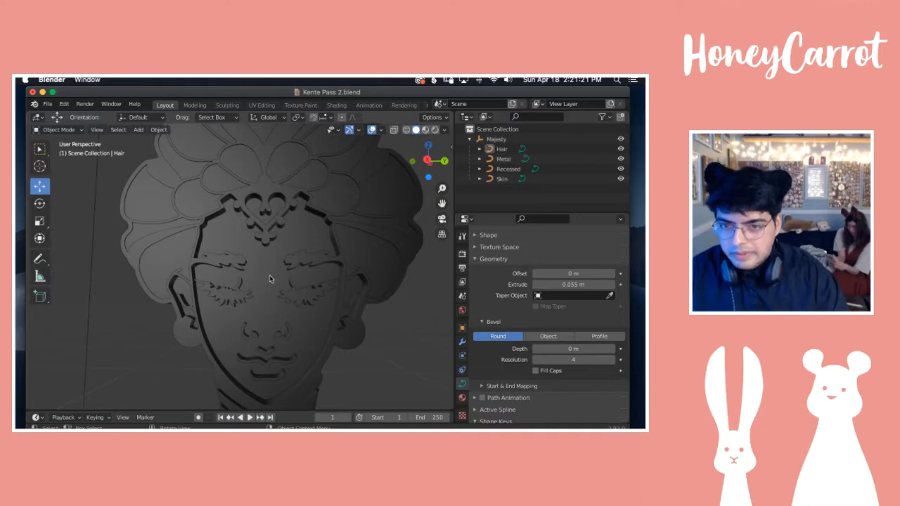
Step: Inspect the bust's layer depths from the front, back and oblique angles, both close to the face and as a whole
scroll(283, 280, up, 8)
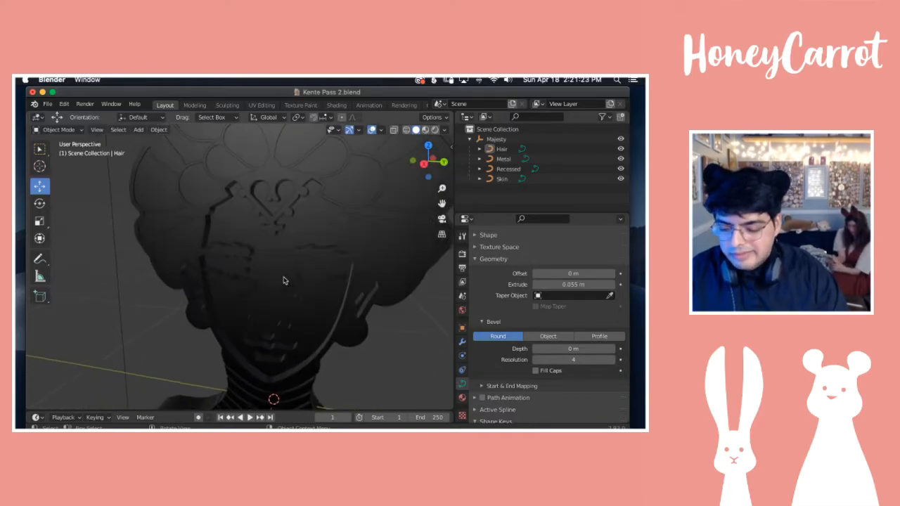
scroll(285, 280, left, 10)
scroll(285, 279, down, 4)
scroll(281, 280, right, 5)
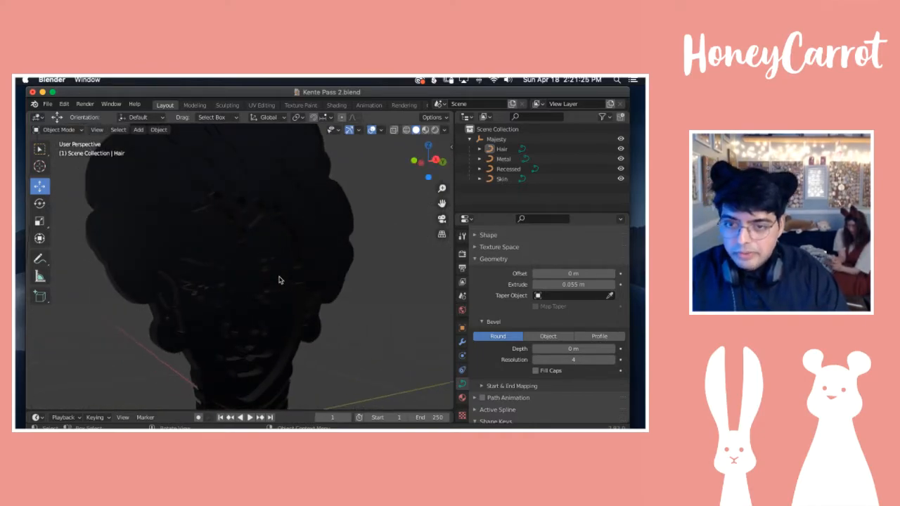
scroll(279, 281, up, 6)
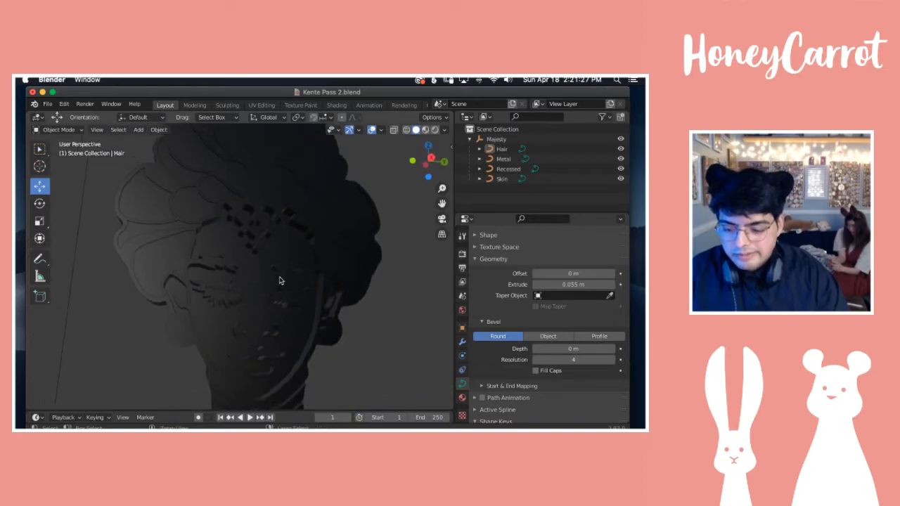
ctrl+scroll(281, 280, down, 5)
scroll(281, 280, left, 4)
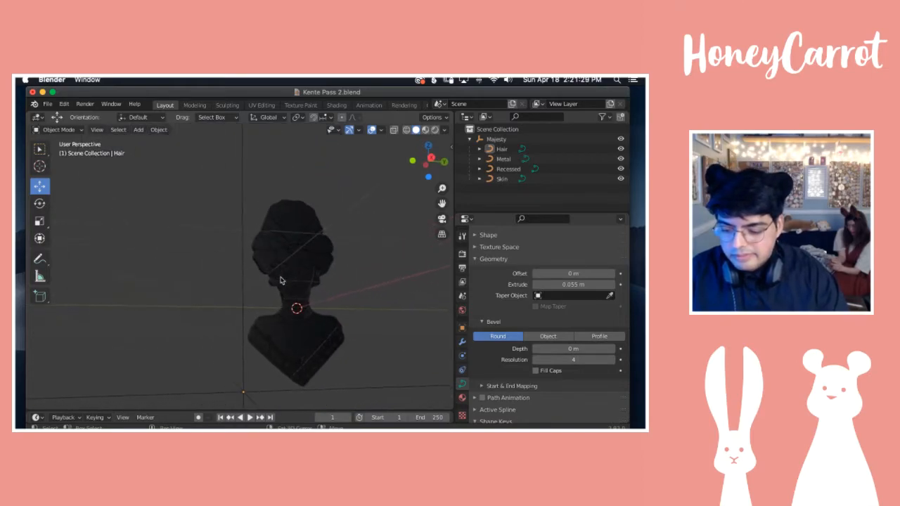
scroll(281, 279, up, 5)
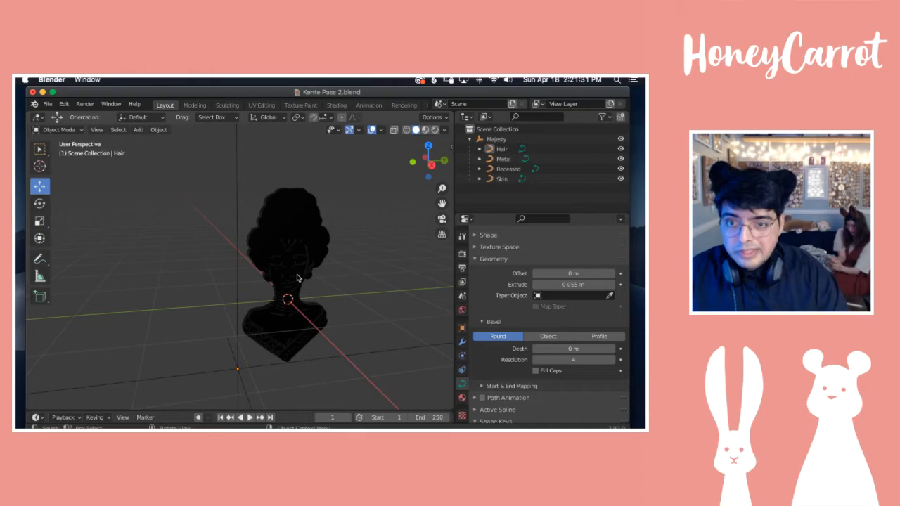
scroll(274, 284, right, 5)
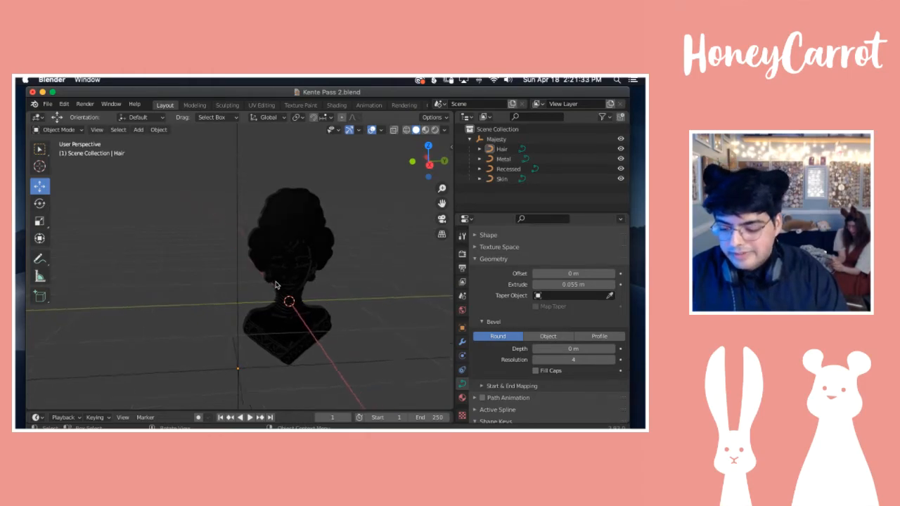
middle_drag(277, 293, 309, 306)
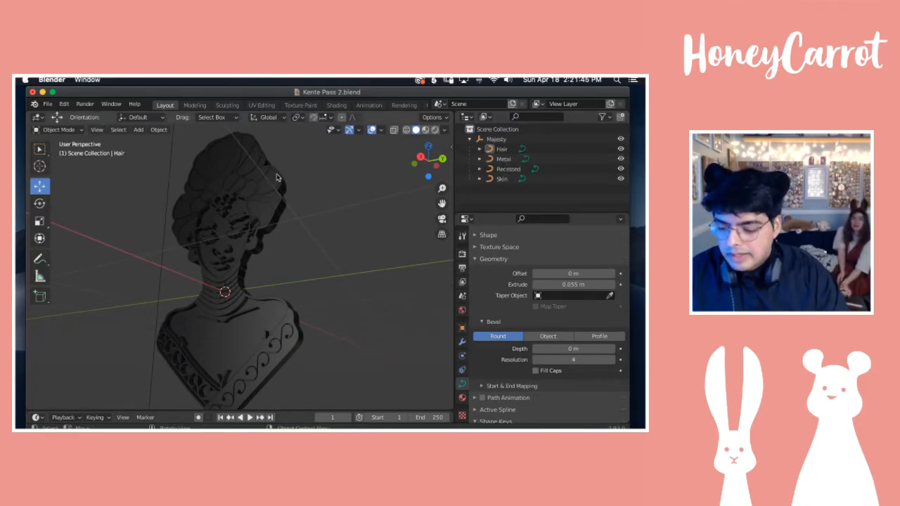
Step: Extrude the Skin curve by 0.055 m, check it from different angles and deselect it
click(502, 180)
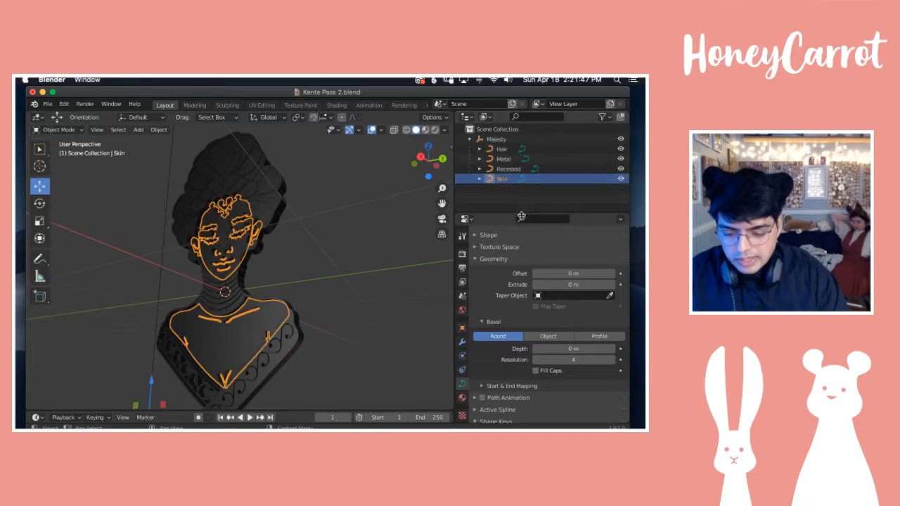
click(581, 285)
text(0.055)
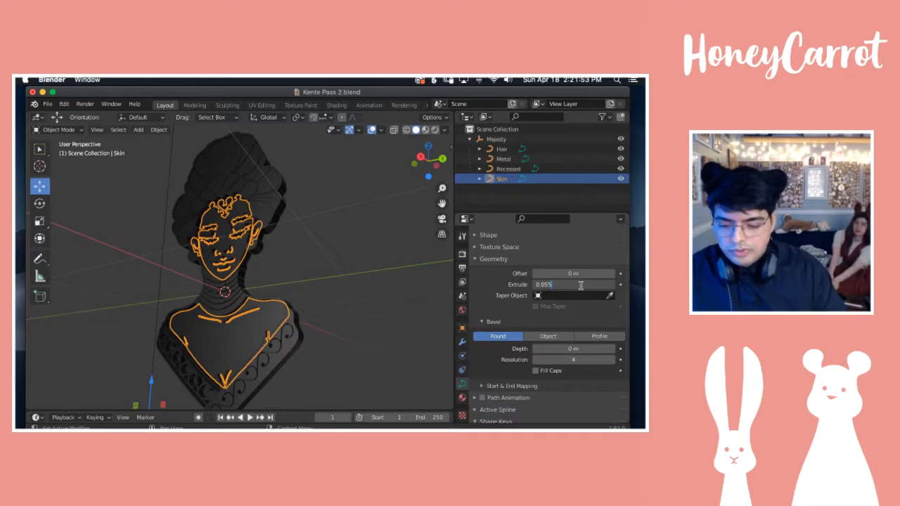
key(Return)
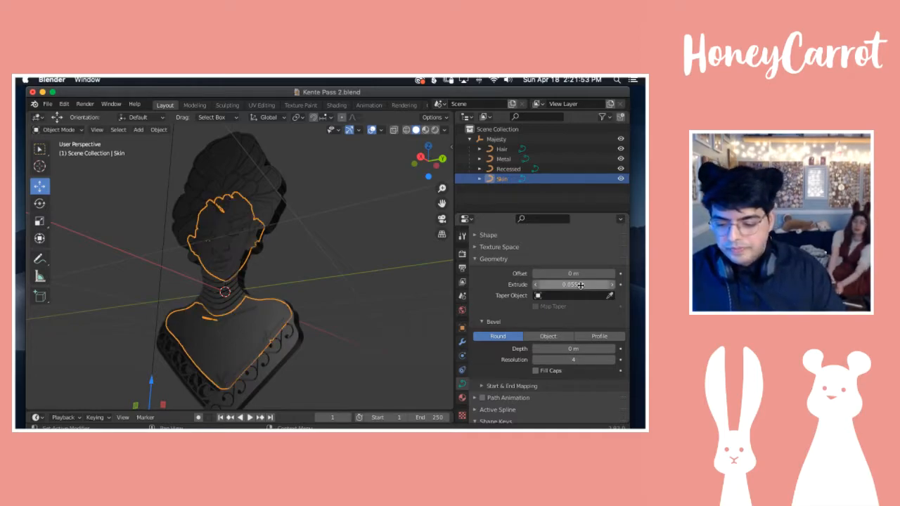
scroll(336, 278, left, 10)
scroll(338, 279, right, 10)
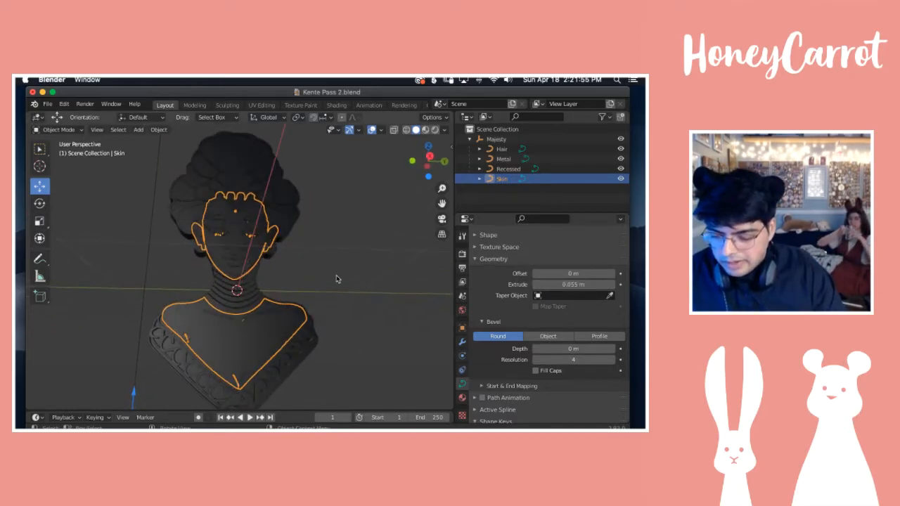
scroll(339, 279, left, 10)
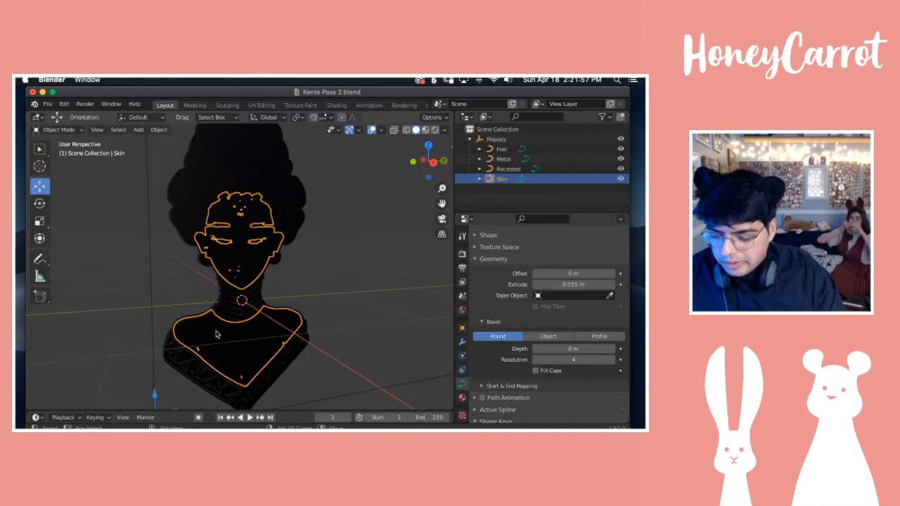
shift+scroll(220, 334, down, 3)
shift+scroll(220, 334, down, 3)
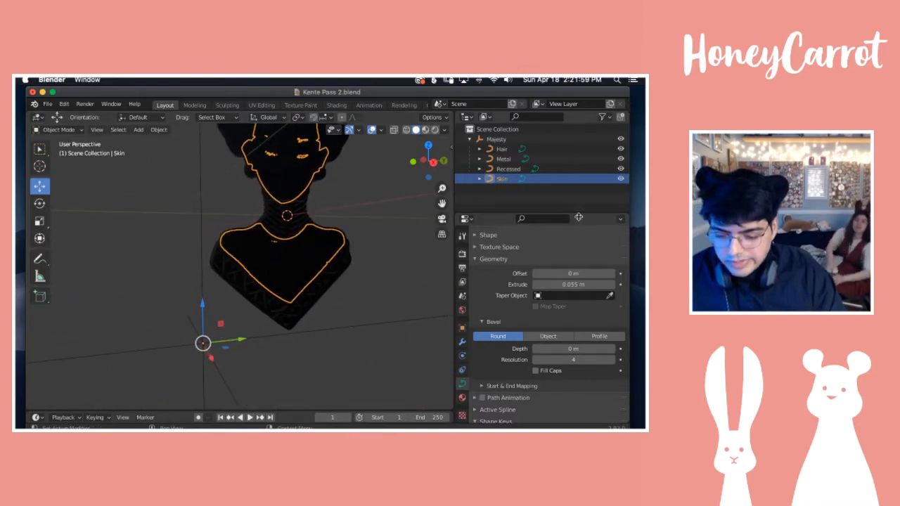
click(548, 204)
Step: Select the Recessed curve and check how its neck rings and border scrollwork sit within the bust
click(503, 159)
click(508, 168)
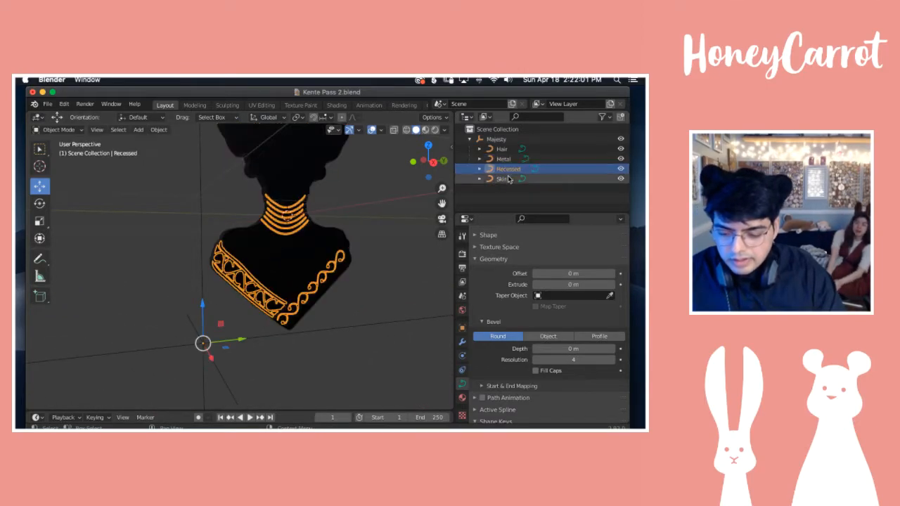
scroll(274, 347, up, 6)
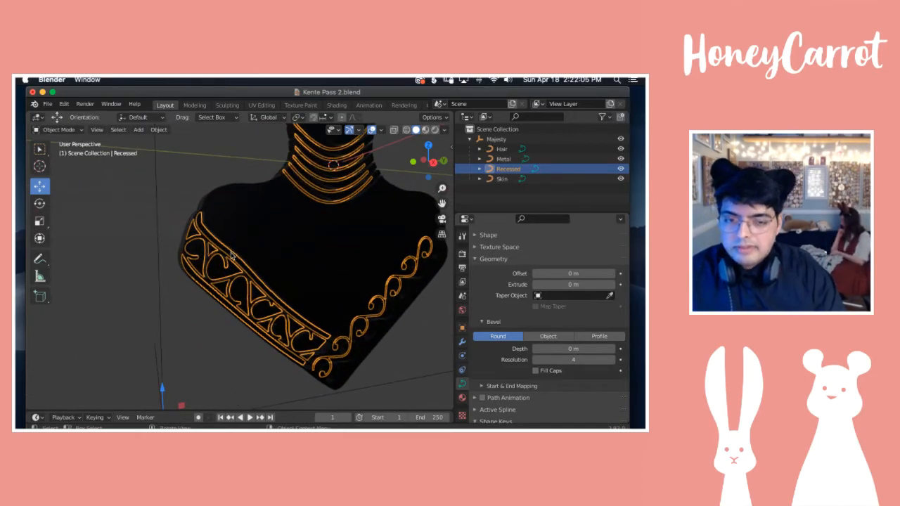
scroll(233, 256, left, 5)
scroll(232, 255, left, 5)
scroll(232, 253, right, 5)
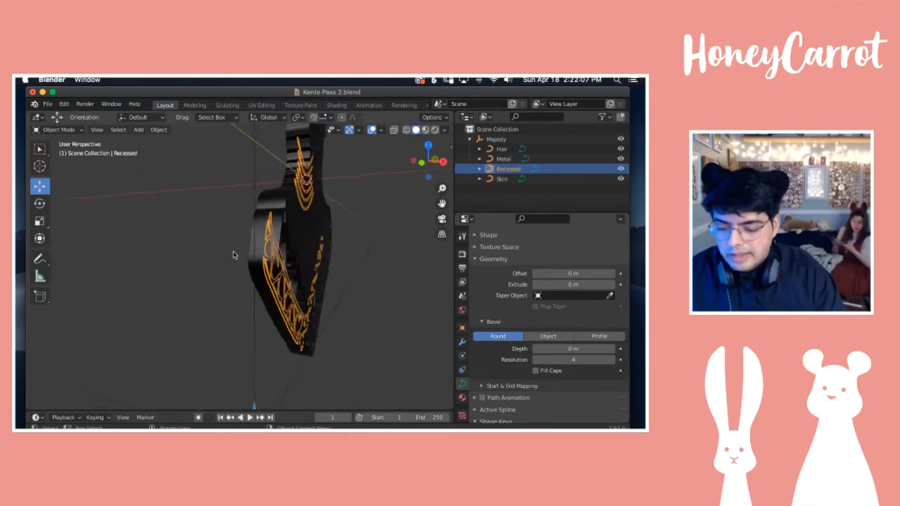
scroll(232, 253, right, 8)
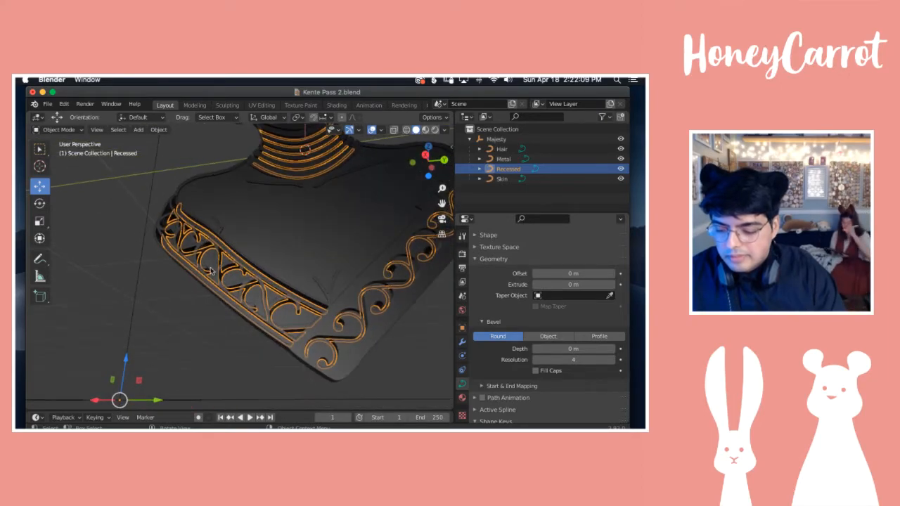
Step: Examine the openings of the recessed scrollwork along the garment border up close from several angles
scroll(208, 271, right, 3)
scroll(209, 271, up, 6)
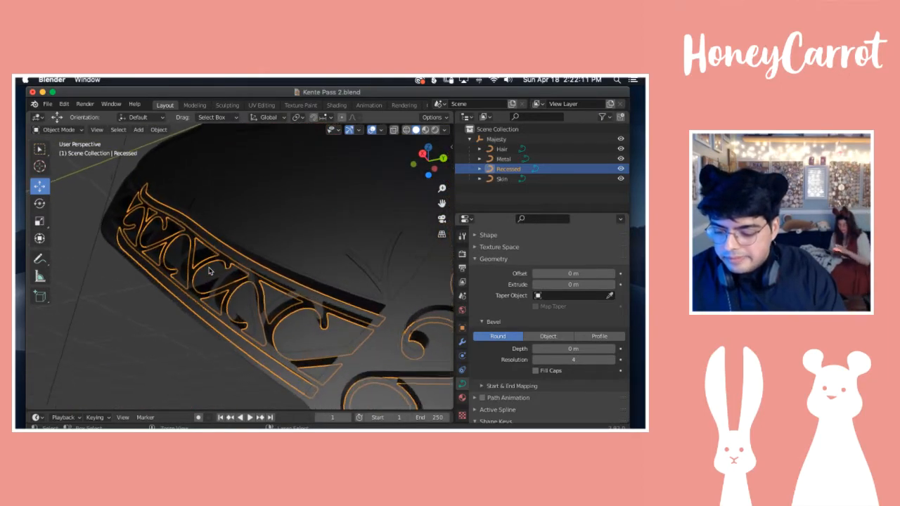
scroll(209, 271, up, 6)
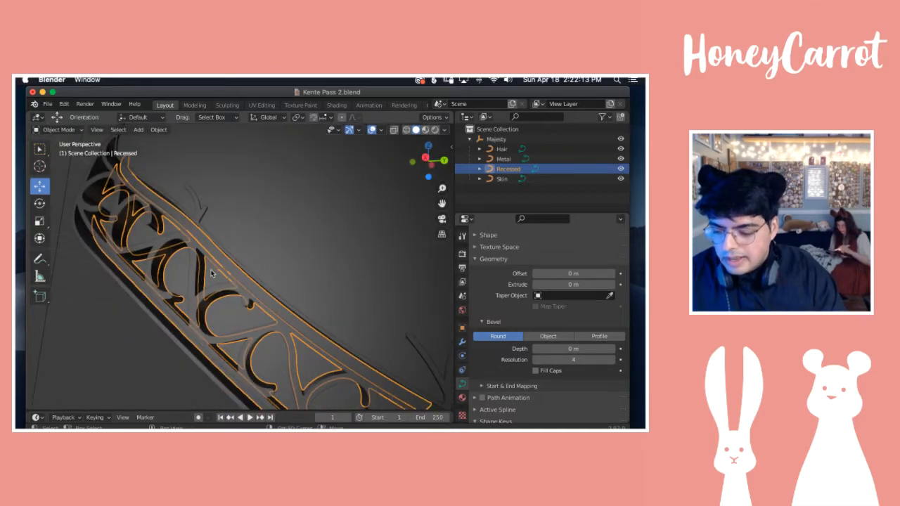
shift+scroll(211, 274, left, 3)
scroll(213, 273, left, 6)
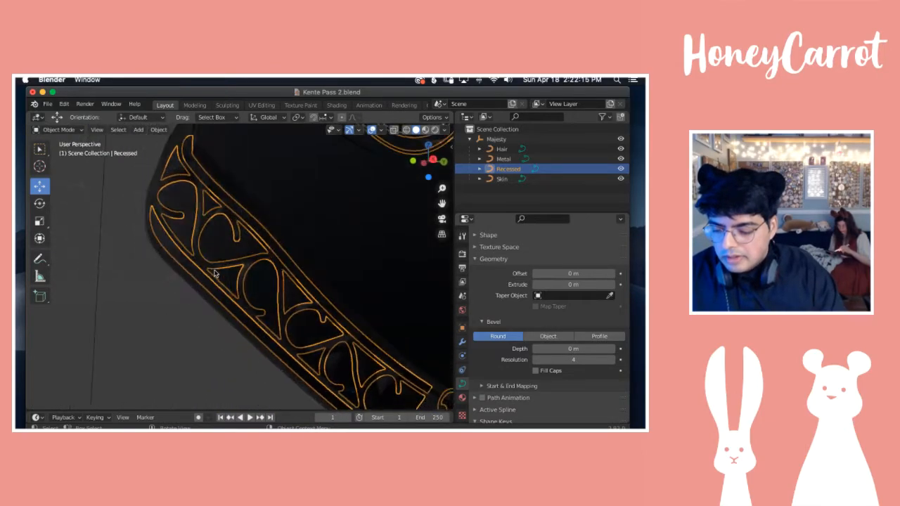
scroll(215, 273, down, 6)
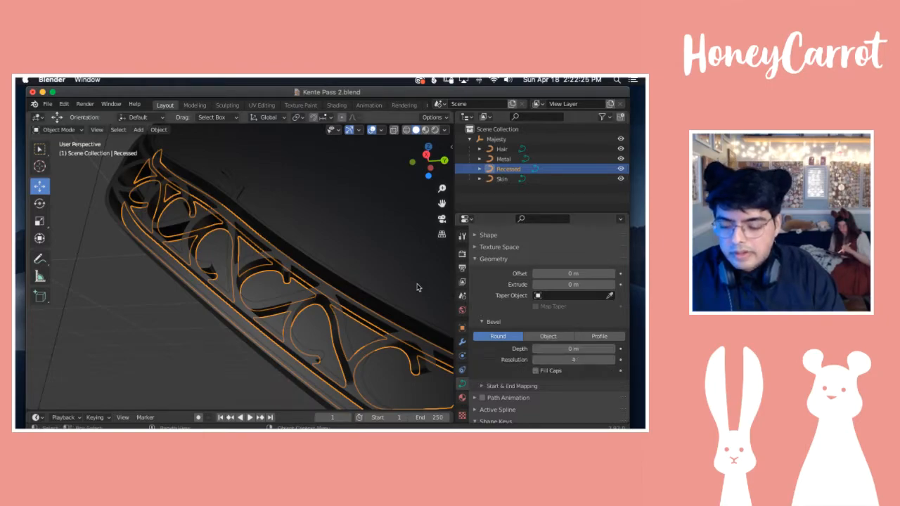
scroll(331, 288, up, 5)
scroll(332, 287, up, 2)
scroll(332, 287, up, 8)
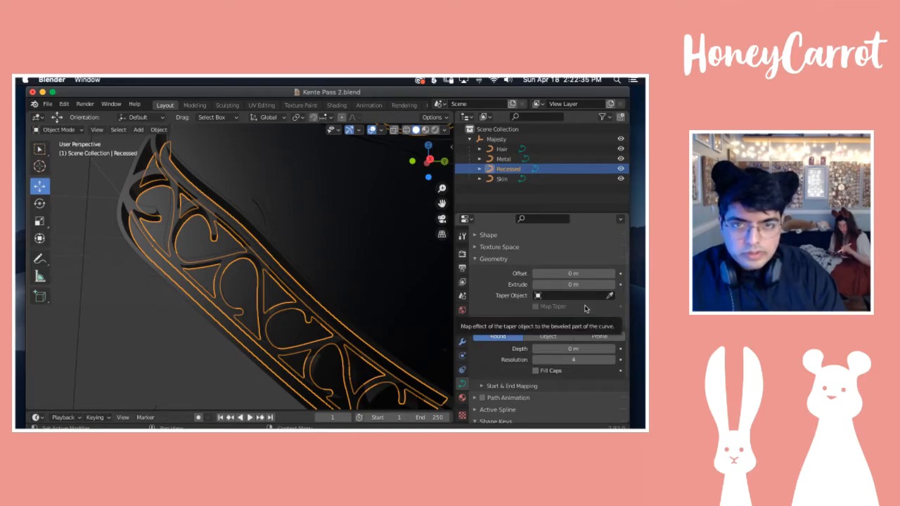
Step: Extrude the Recessed curve by 0.03 m
click(572, 284)
text(0.)
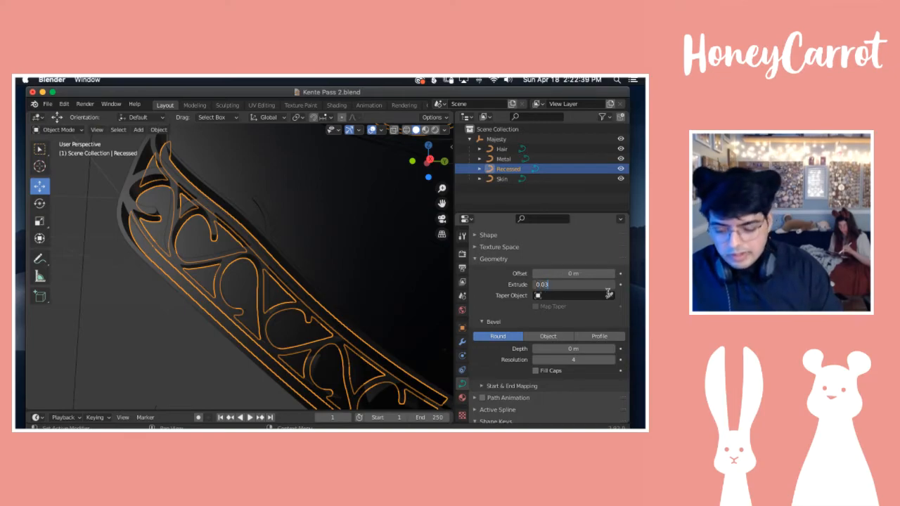
text(03)
click(609, 295)
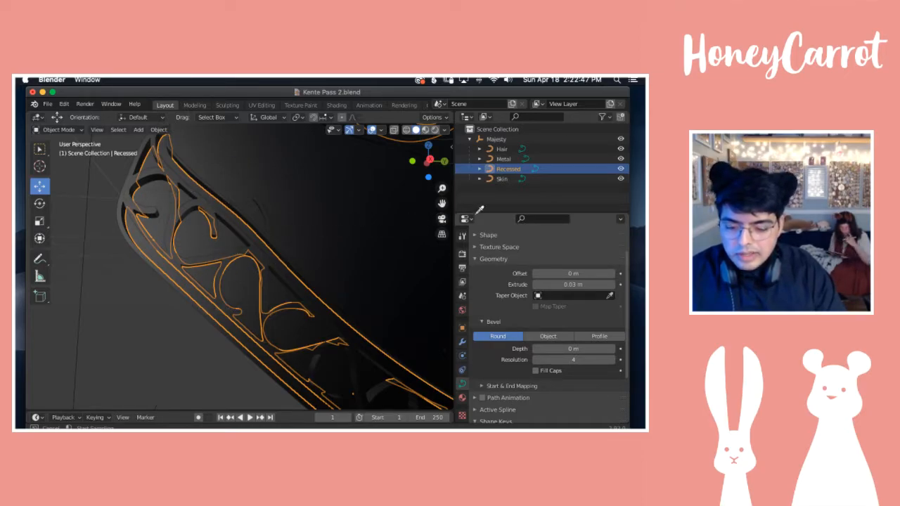
Step: Deselect the Recessed curve and examine the scrollwork border up close, followed by the whole bust from several angles
click(532, 201)
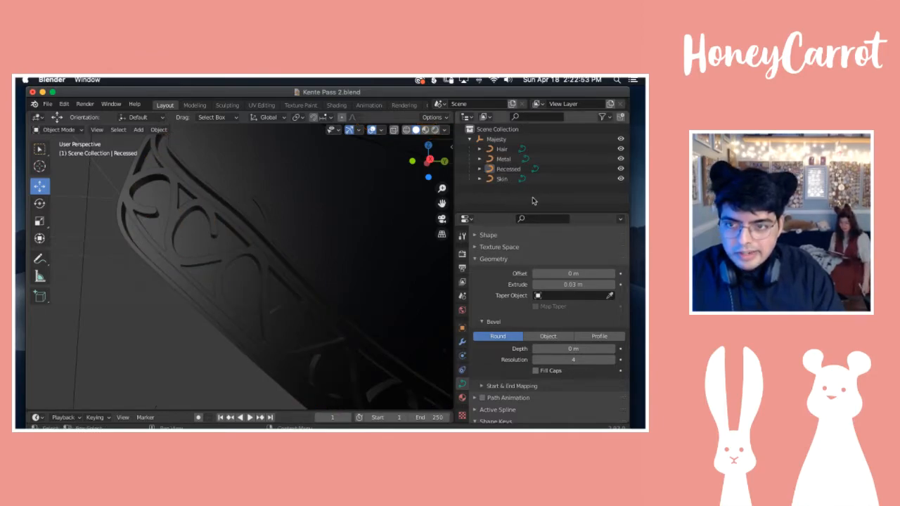
middle_drag(252, 288, 246, 285)
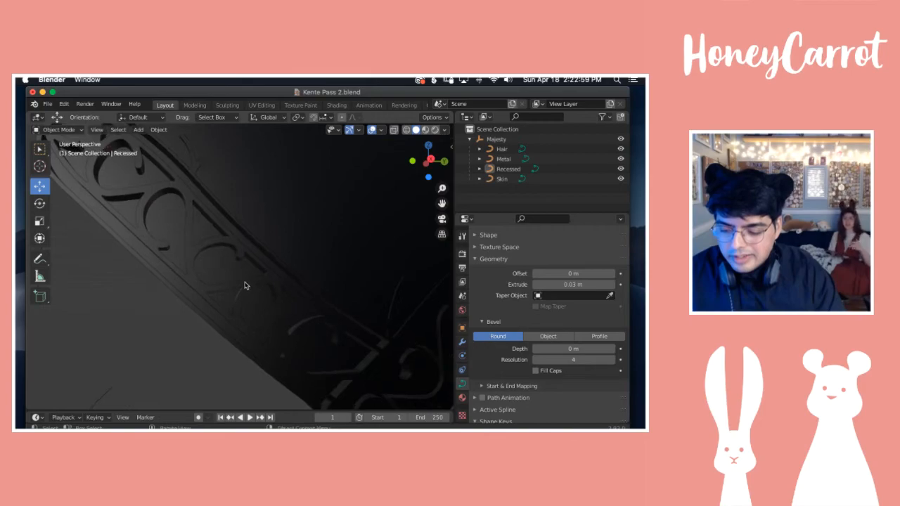
middle_drag(187, 261, 225, 271)
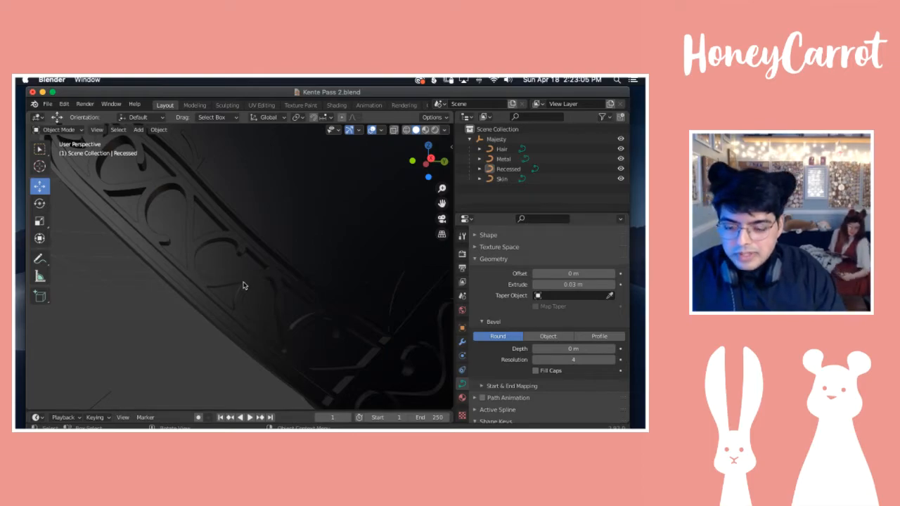
scroll(243, 284, down, 6)
middle_drag(257, 259, 283, 223)
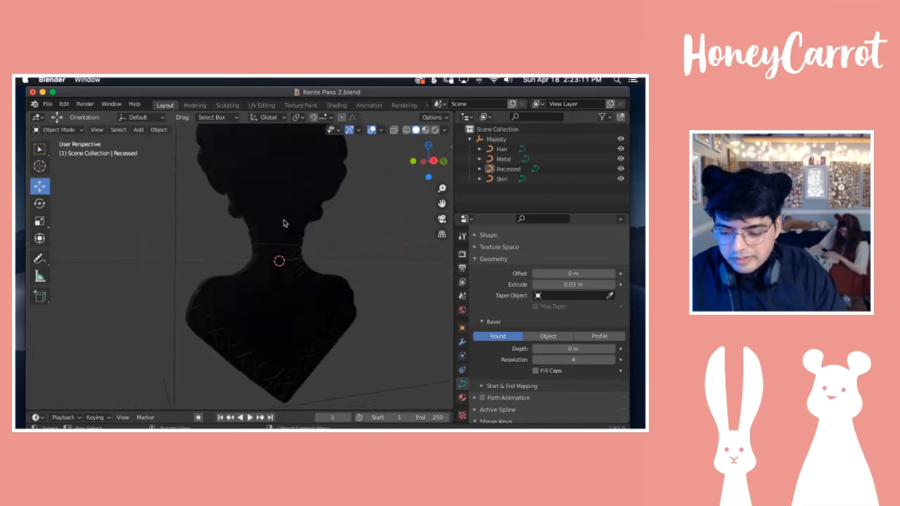
scroll(284, 224, up, 3)
shift+scroll(283, 223, up, 5)
ctrl+scroll(283, 222, down, 4)
middle_drag(282, 223, 227, 294)
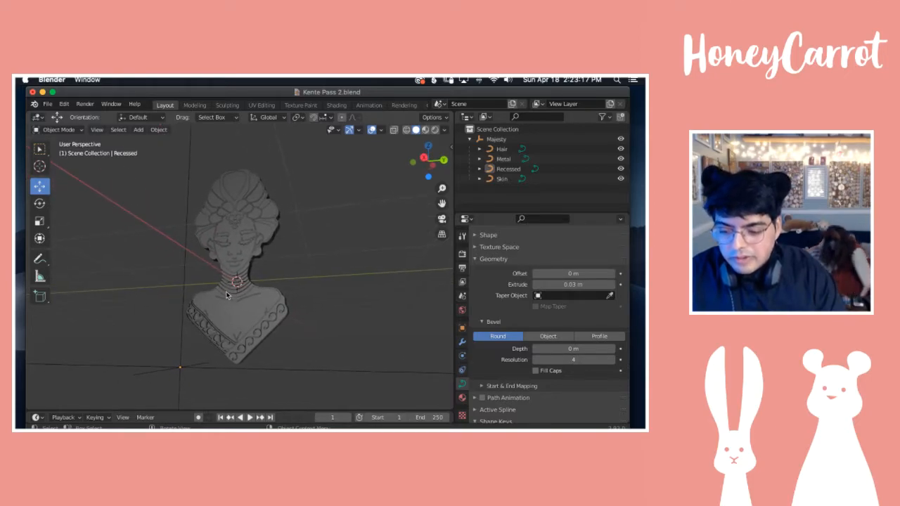
scroll(237, 307, left, 5)
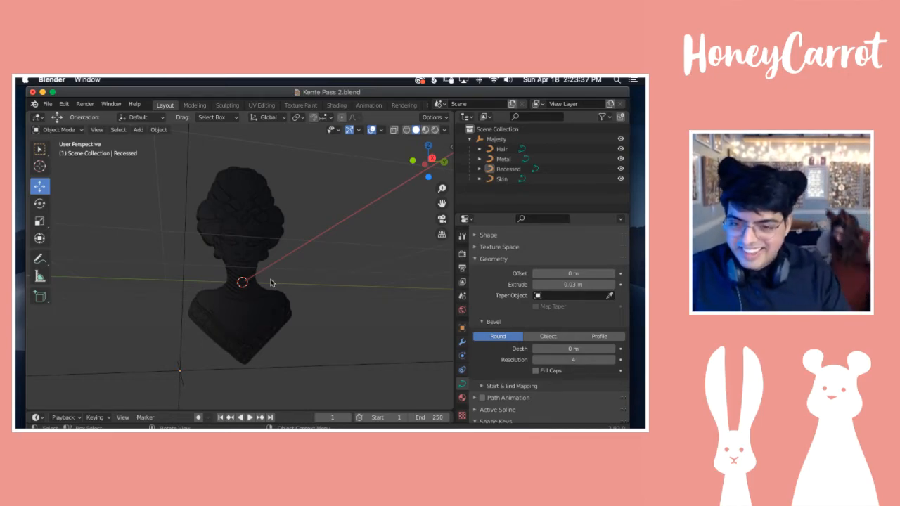
Step: Select the Metal curve and open the settings of its SVGMat material
click(497, 161)
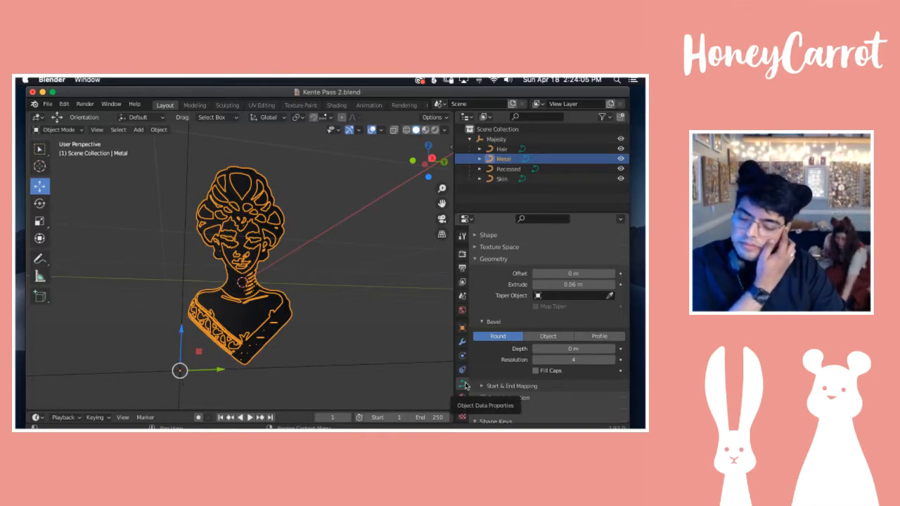
click(476, 259)
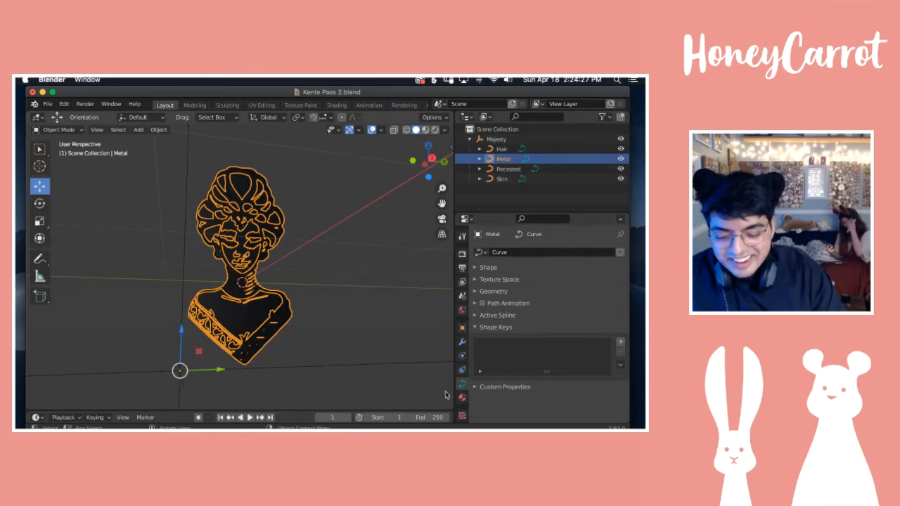
click(461, 397)
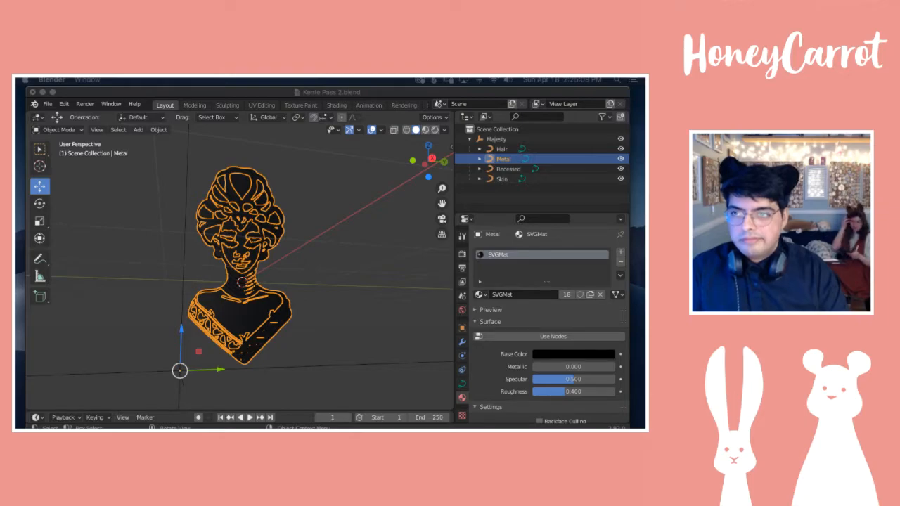
Step: Switch to Chrome, open the Encycolorpedia page on metallic gold from the gold hex color results and review its color variations and related colors
drag(520, 79, 612, 119)
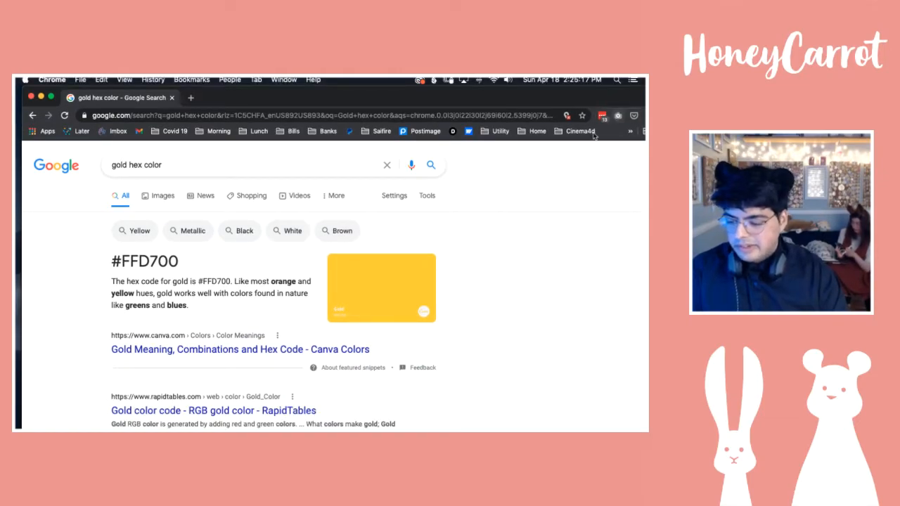
scroll(243, 310, down, 3)
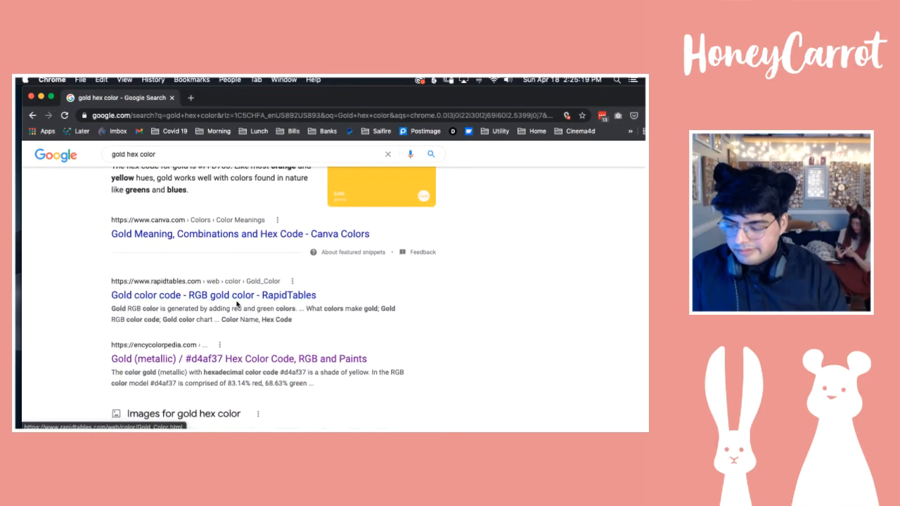
click(275, 362)
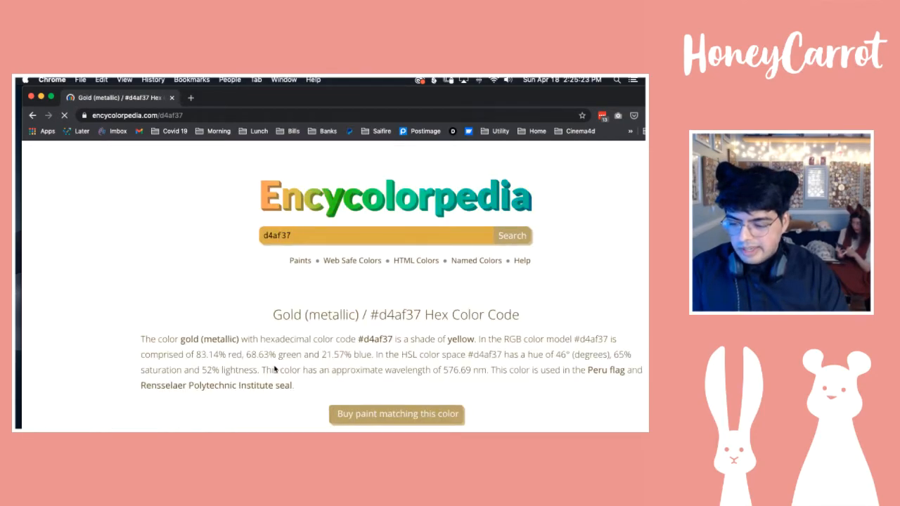
scroll(289, 327, down, 6)
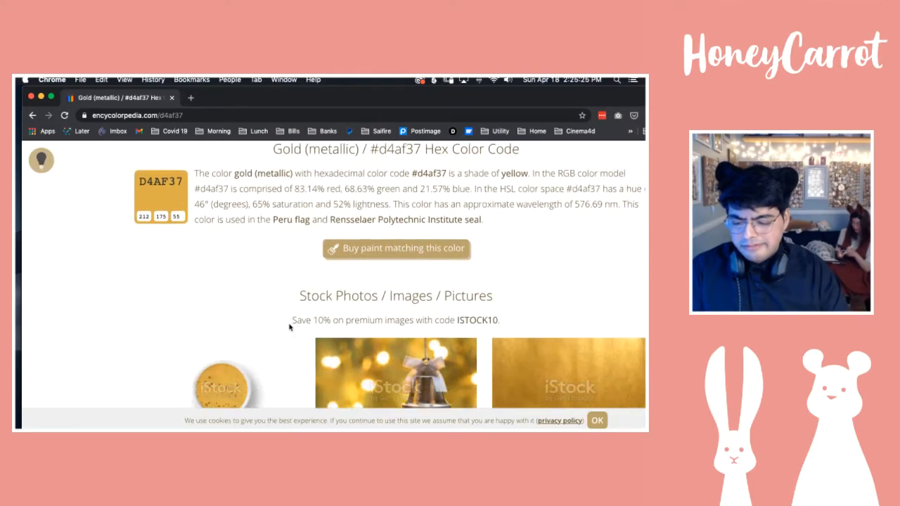
scroll(289, 328, down, 2)
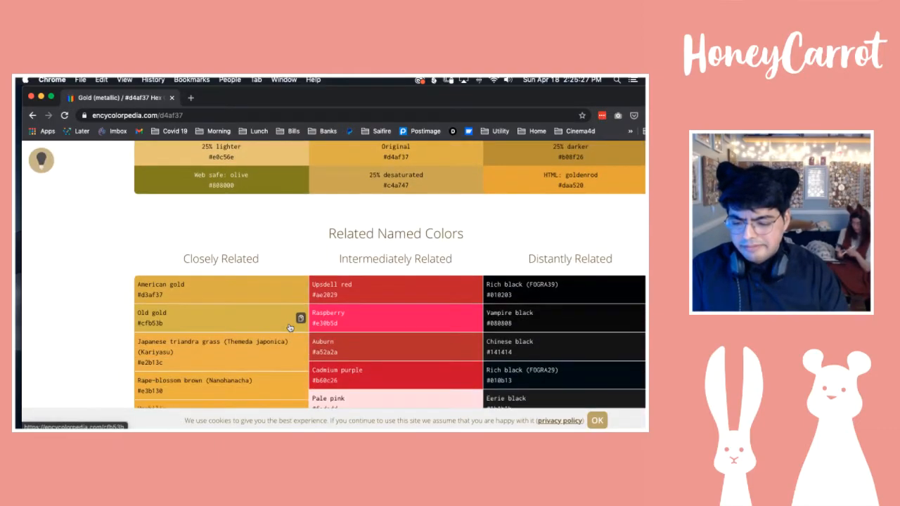
scroll(290, 328, up, 1)
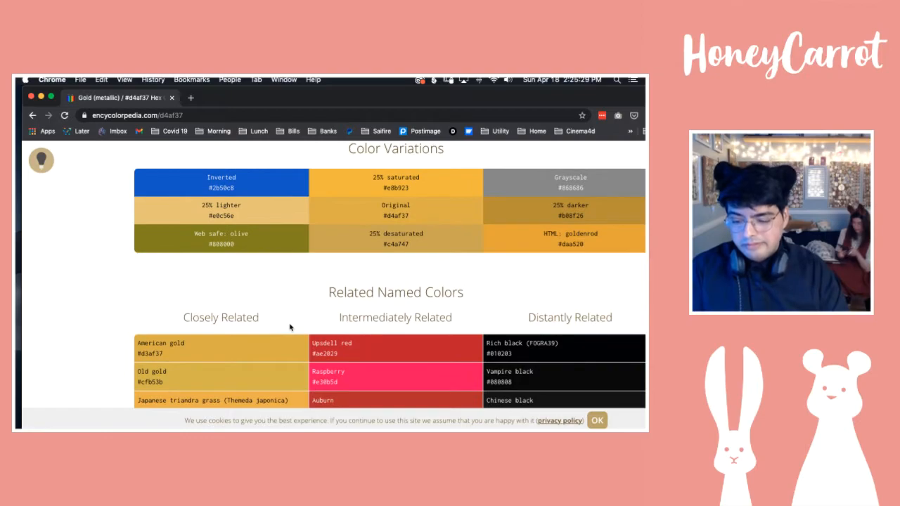
scroll(290, 327, down, 1)
scroll(289, 327, down, 2)
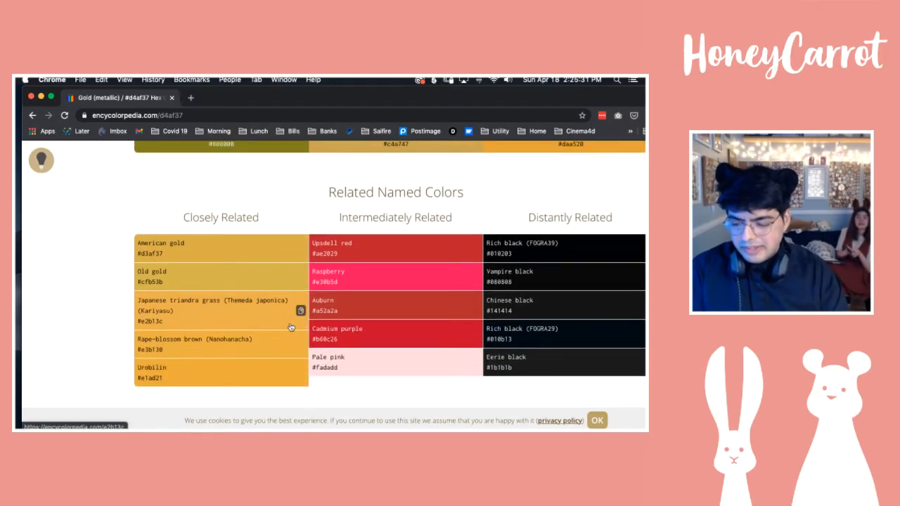
Step: Copy the hex code d4af37 from the metallic gold description and return to Blender
scroll(290, 328, up, 8)
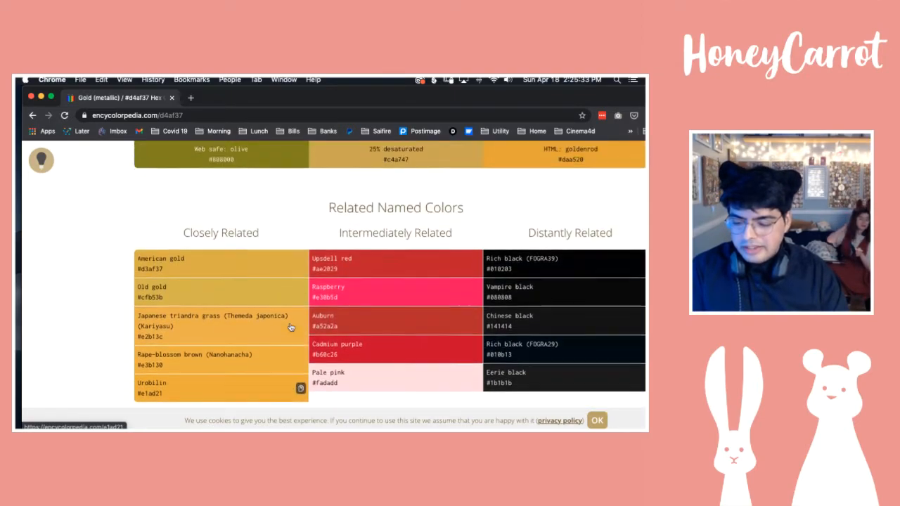
scroll(290, 327, up, 2)
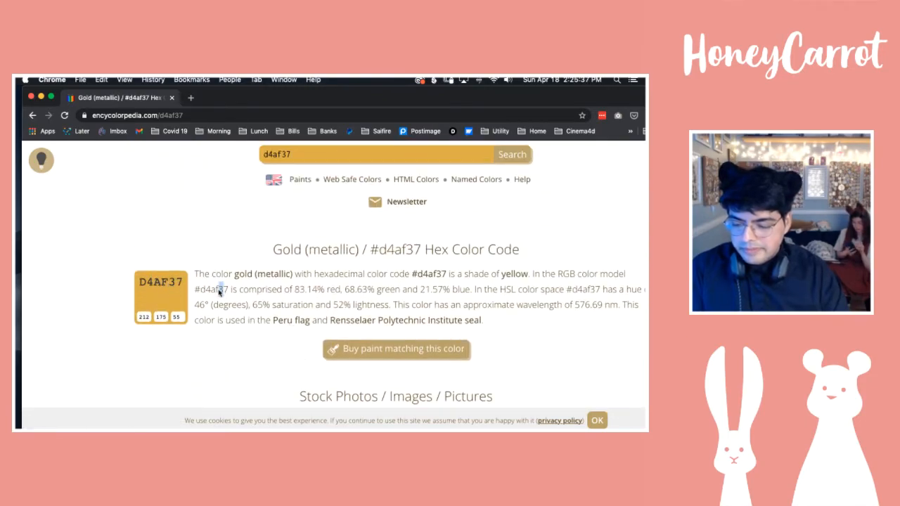
drag(231, 293, 203, 292)
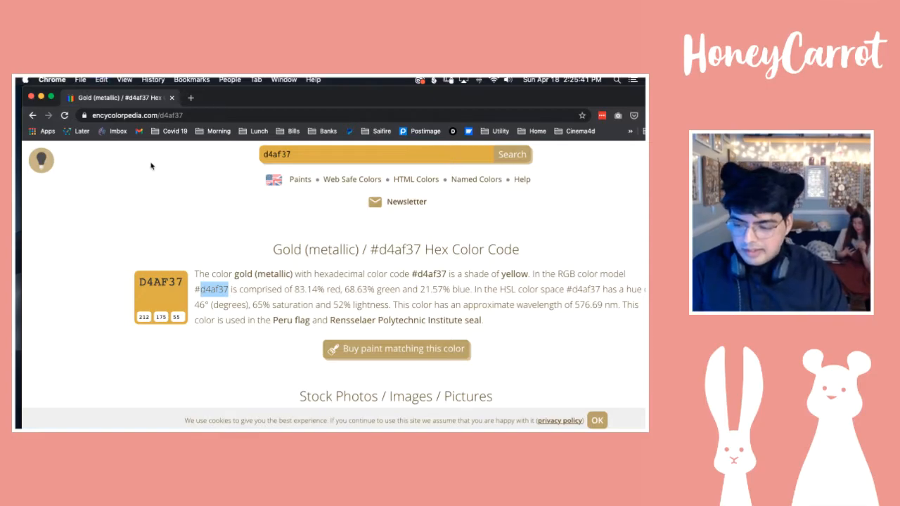
click(40, 97)
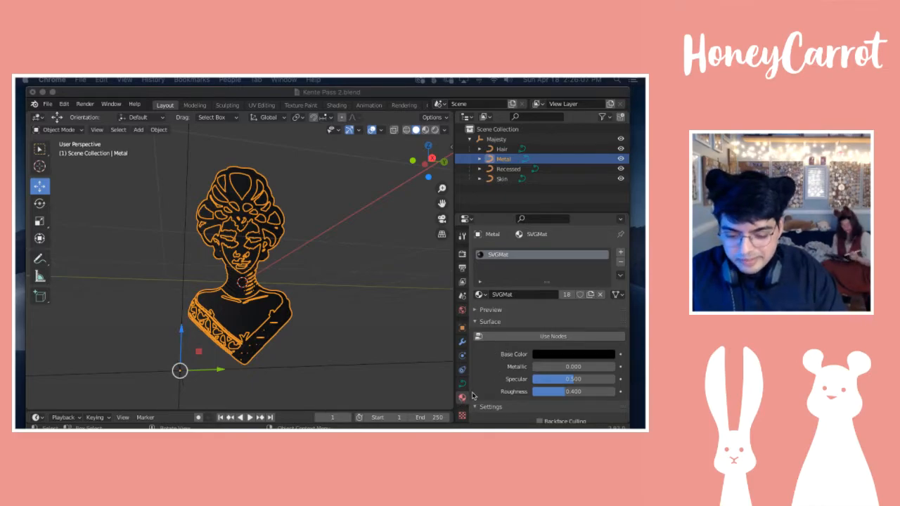
Step: Reselect the Metal curve and show the surface settings of its material, with the other material settings collapsed
click(492, 202)
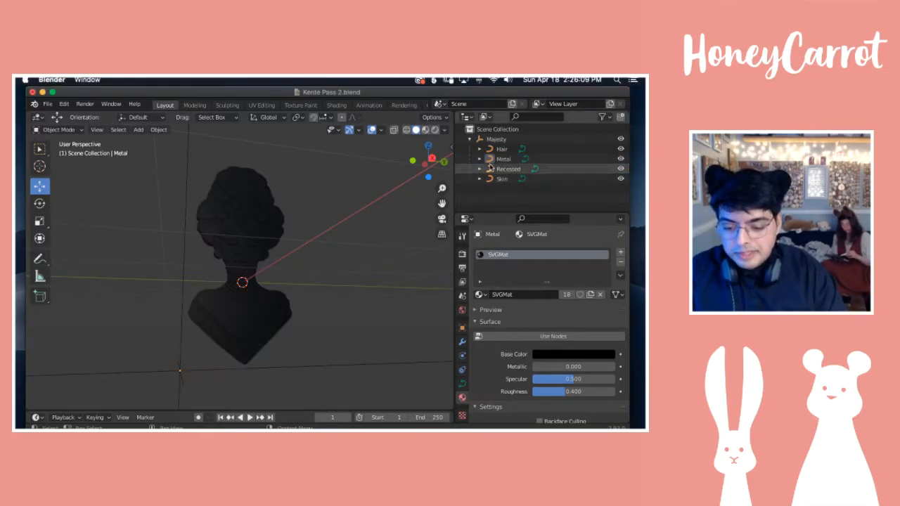
click(491, 160)
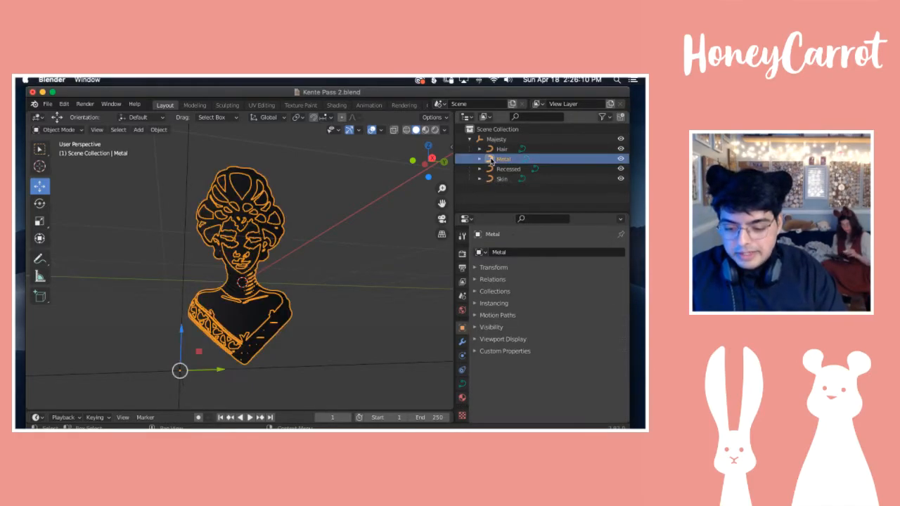
click(461, 399)
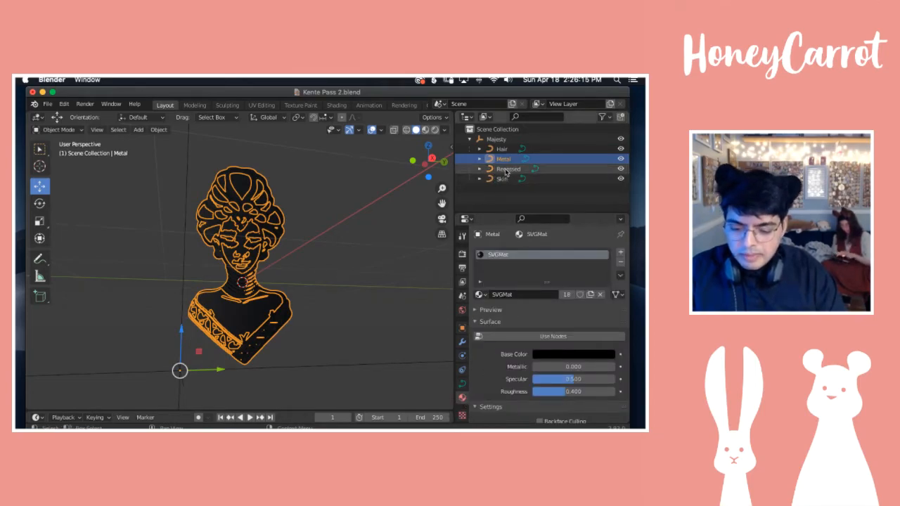
click(481, 158)
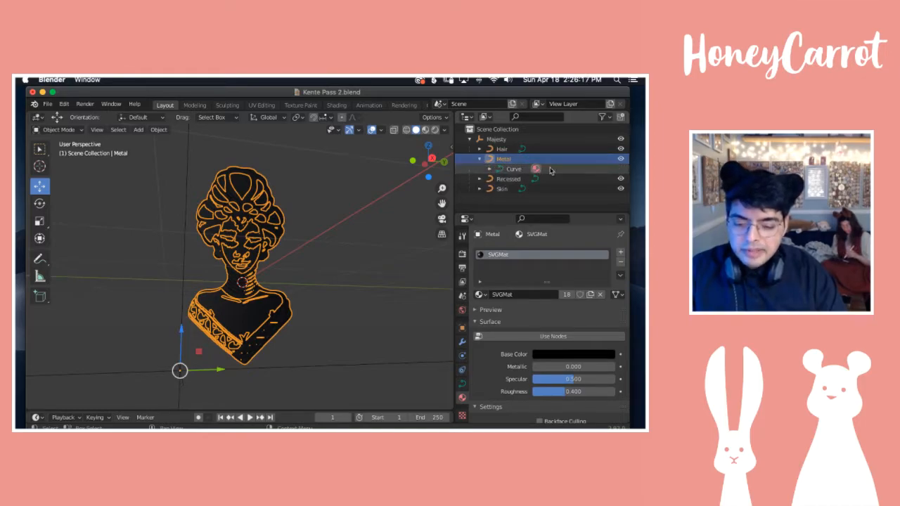
click(480, 159)
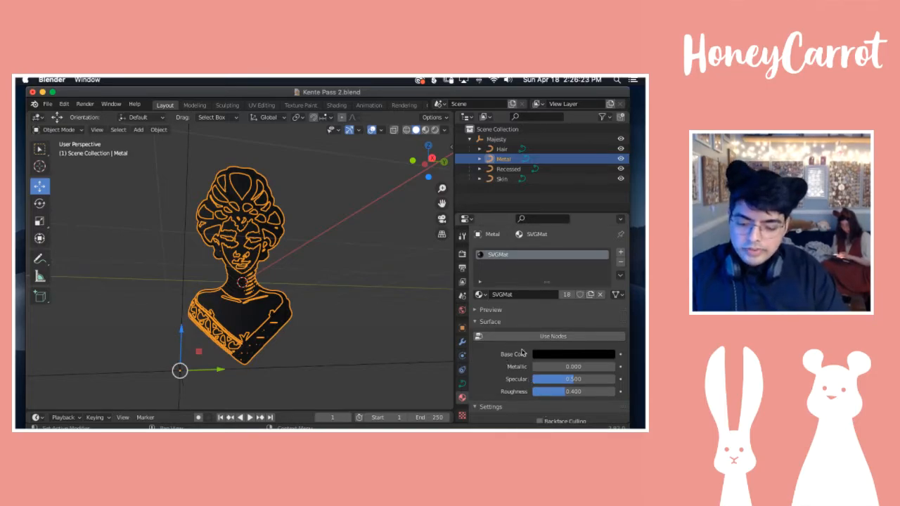
click(474, 322)
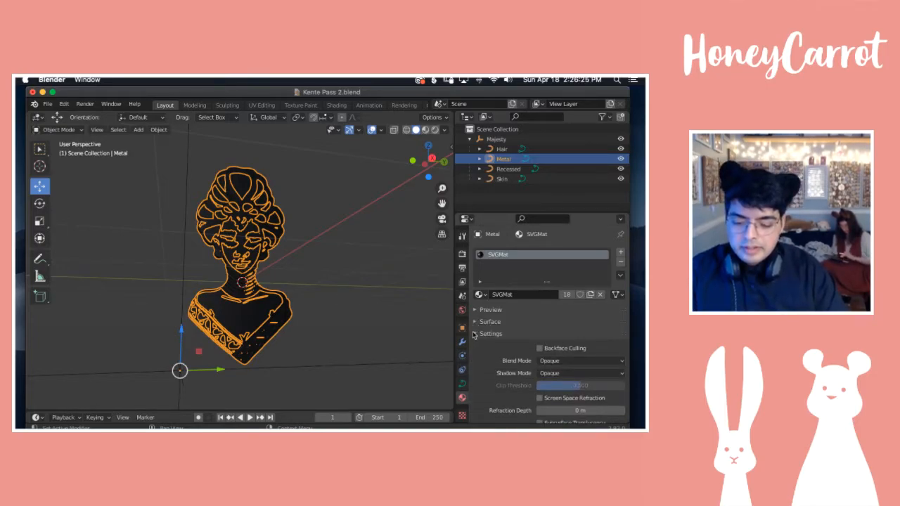
click(474, 334)
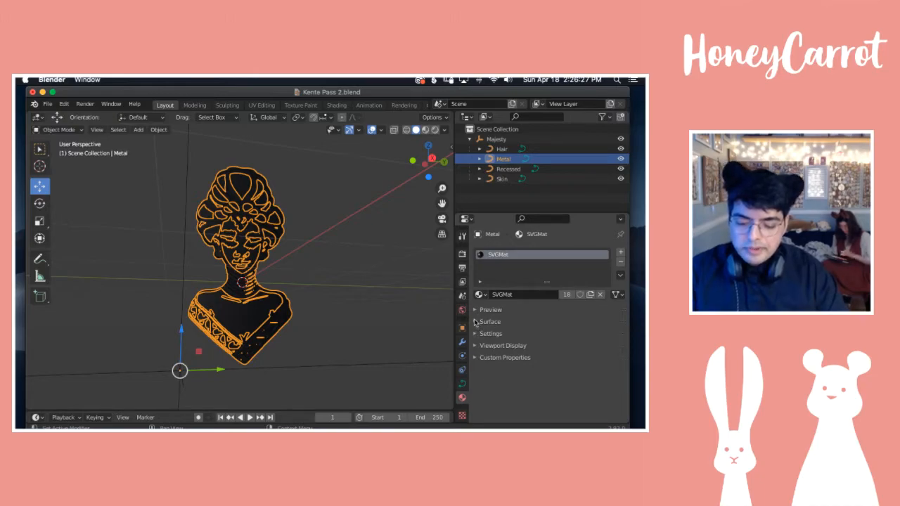
click(475, 323)
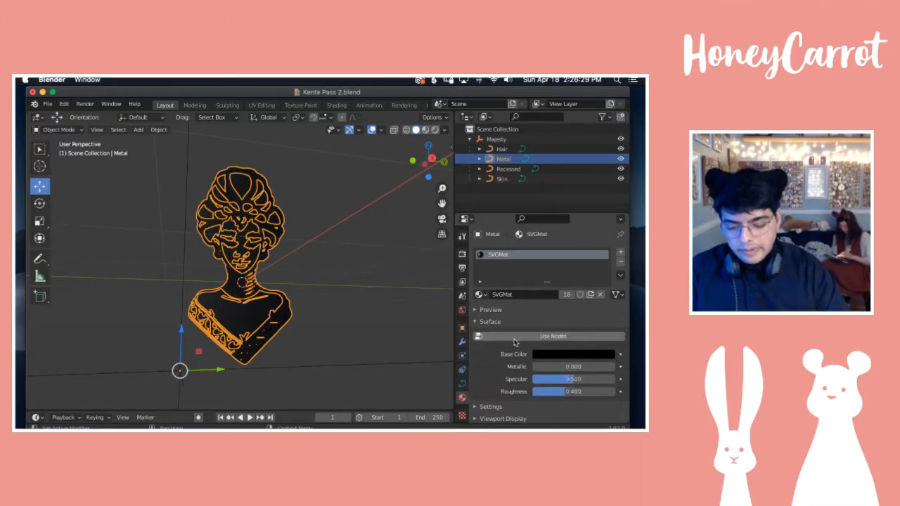
Step: Set the base color of the Metal curve's material to hex d4af37
click(569, 355)
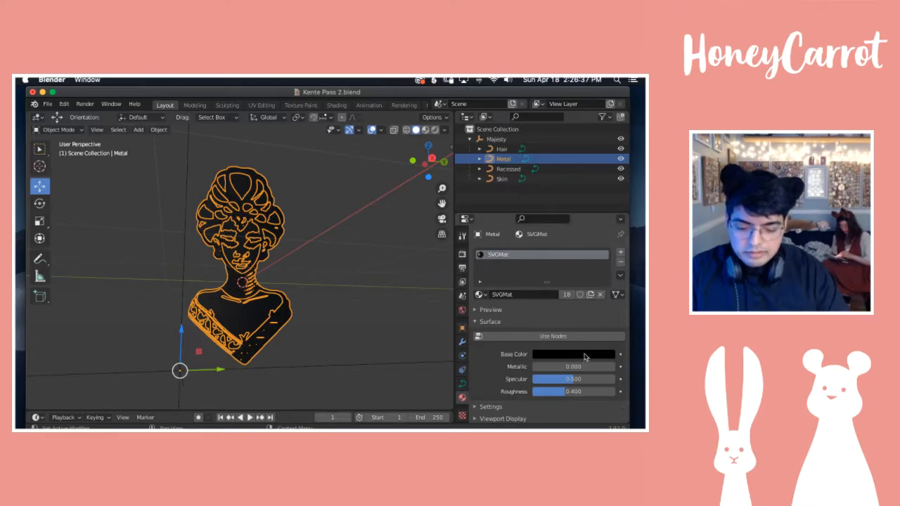
click(584, 355)
click(592, 295)
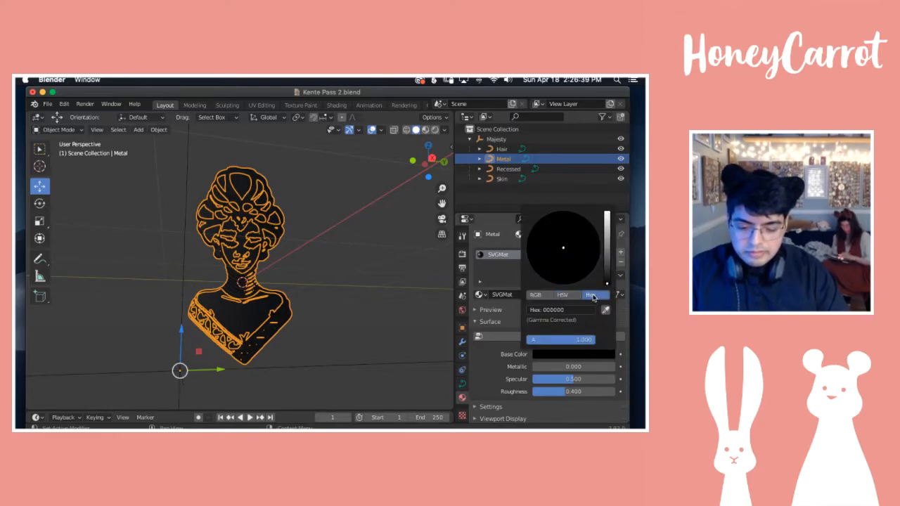
text(d4af37)
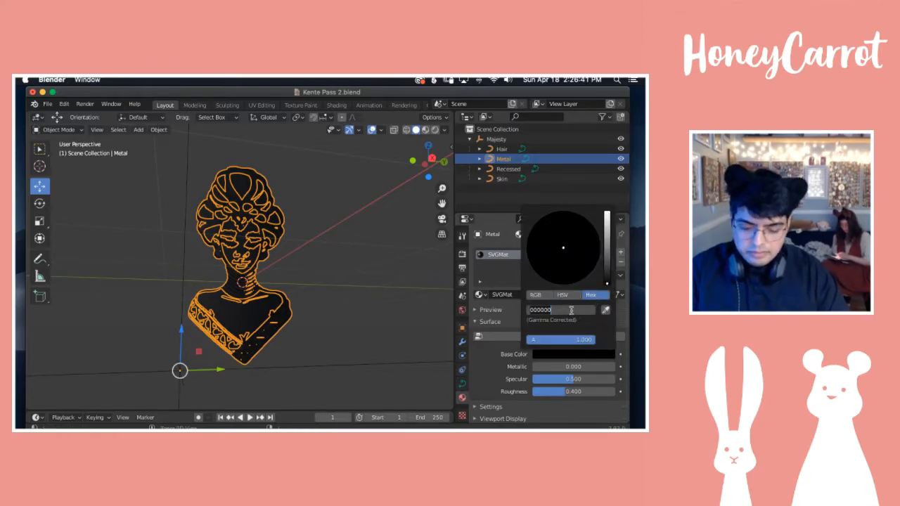
key(Return)
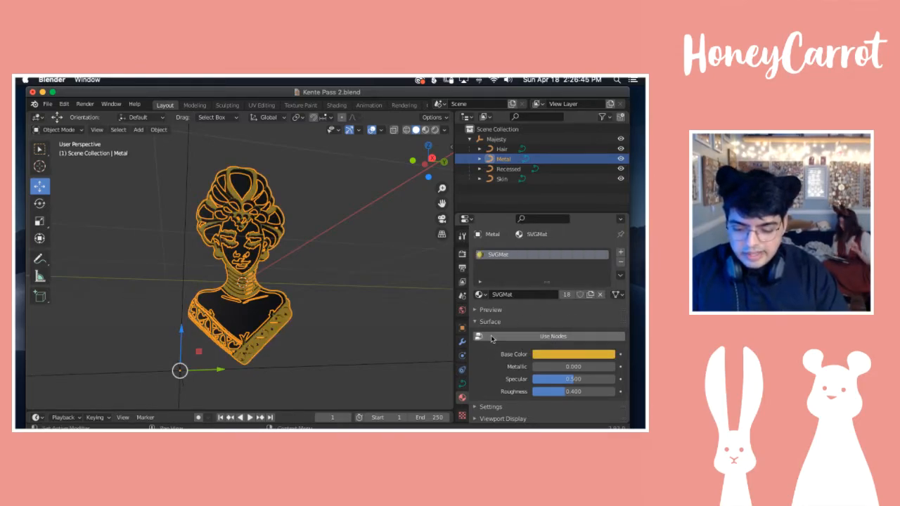
Step: Shift the Metal material's base color slightly toward a warmer, more orange gold by eye
middle_drag(242, 288, 254, 289)
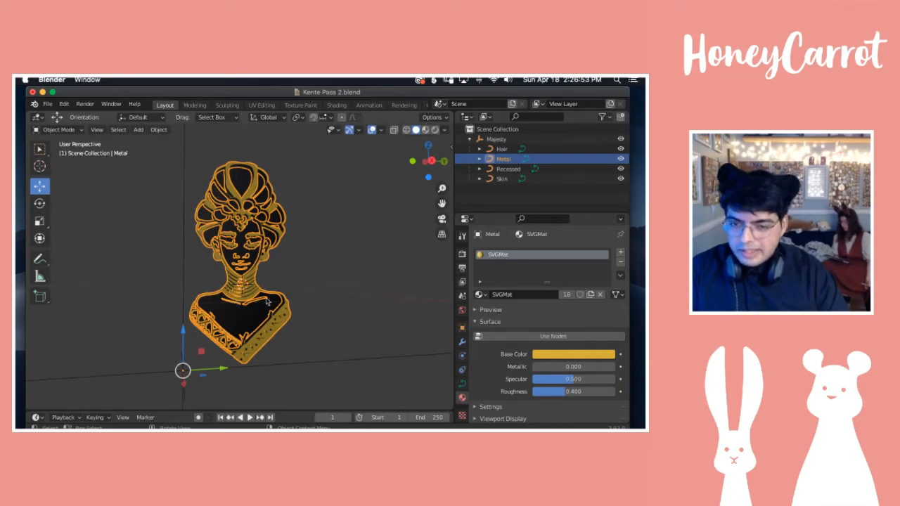
click(573, 355)
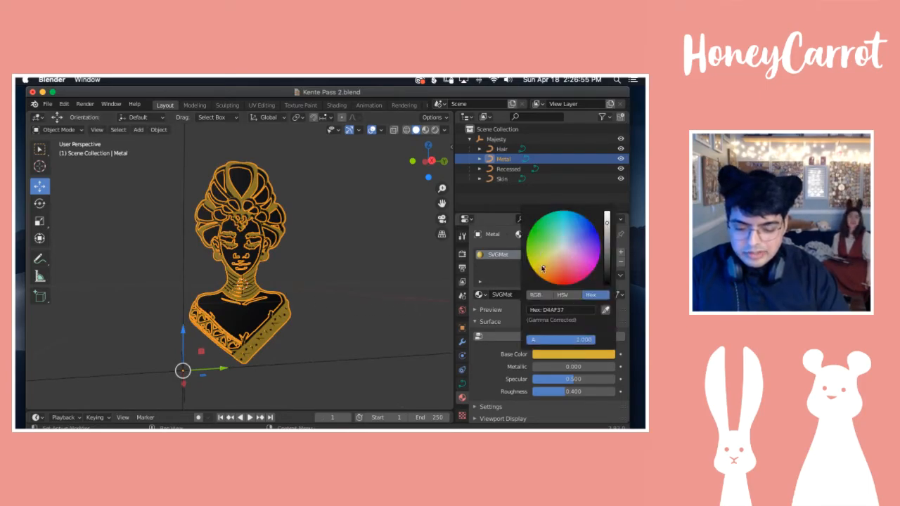
drag(542, 266, 545, 269)
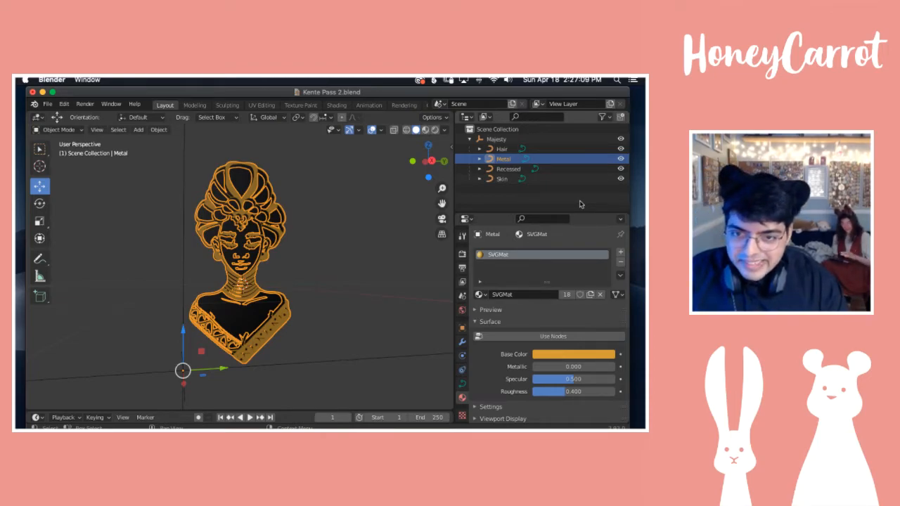
Step: Set the Metallic value of the Metal curve's material to about 0.804
click(580, 204)
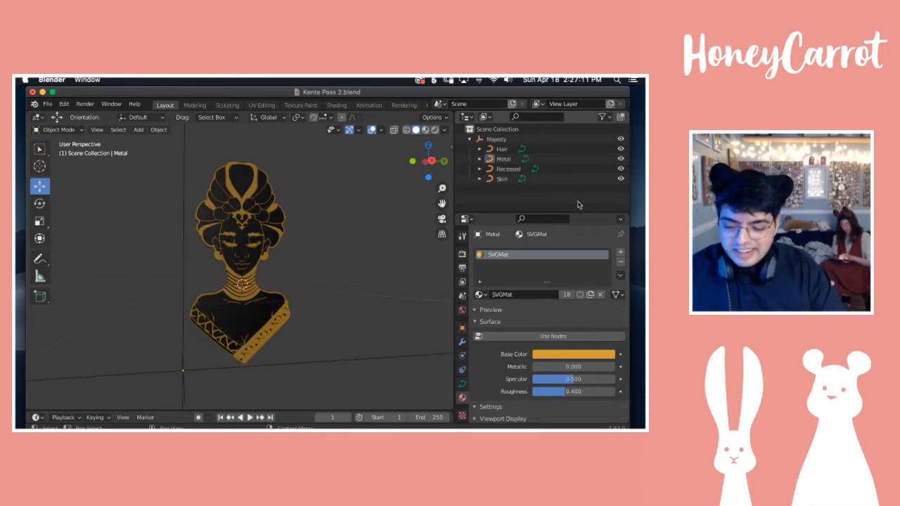
mouse_move(242, 267)
middle_down()
mouse_move(255, 274)
mouse_move(245, 273)
middle_up()
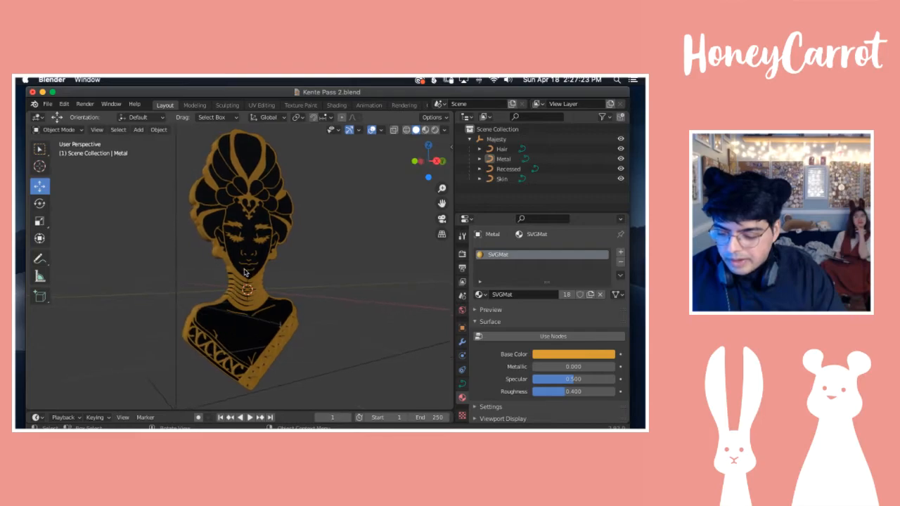
middle_drag(321, 322, 320, 322)
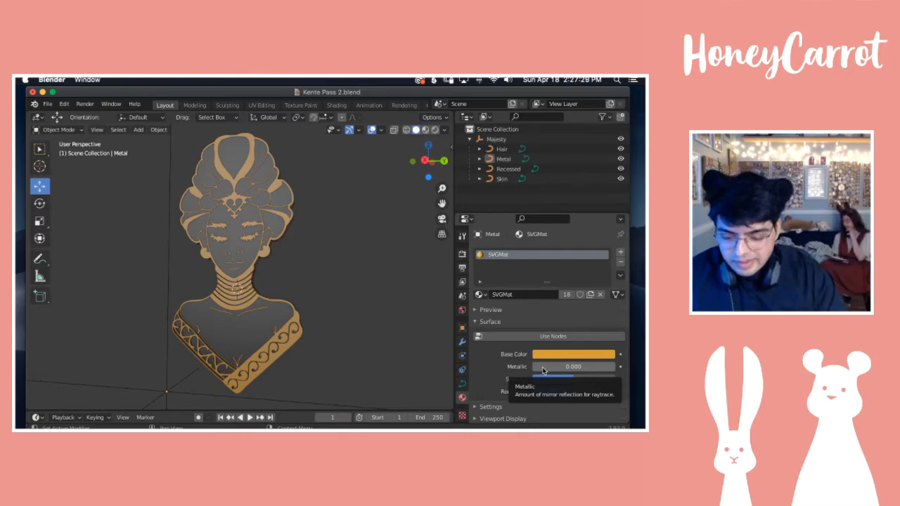
drag(536, 366, 601, 366)
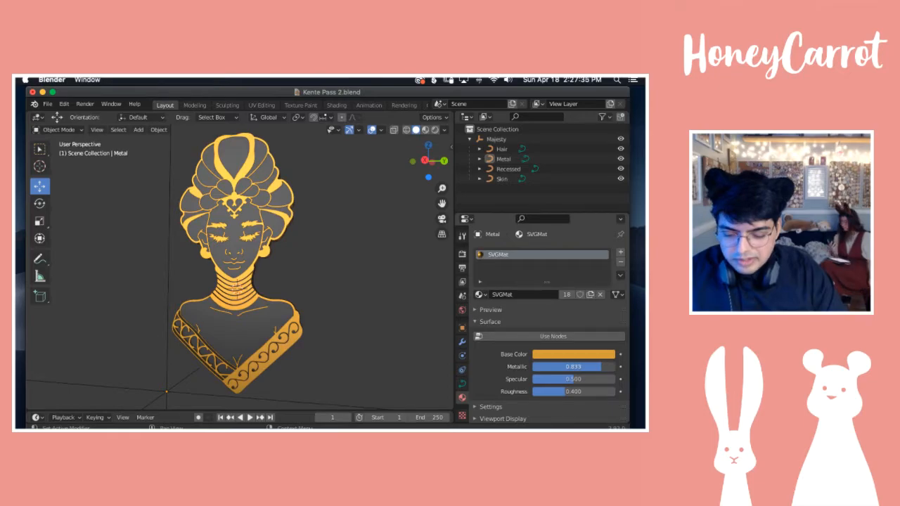
mouse_move(261, 296)
middle_down()
mouse_move(274, 298)
mouse_move(239, 303)
mouse_move(287, 305)
mouse_move(261, 296)
middle_up()
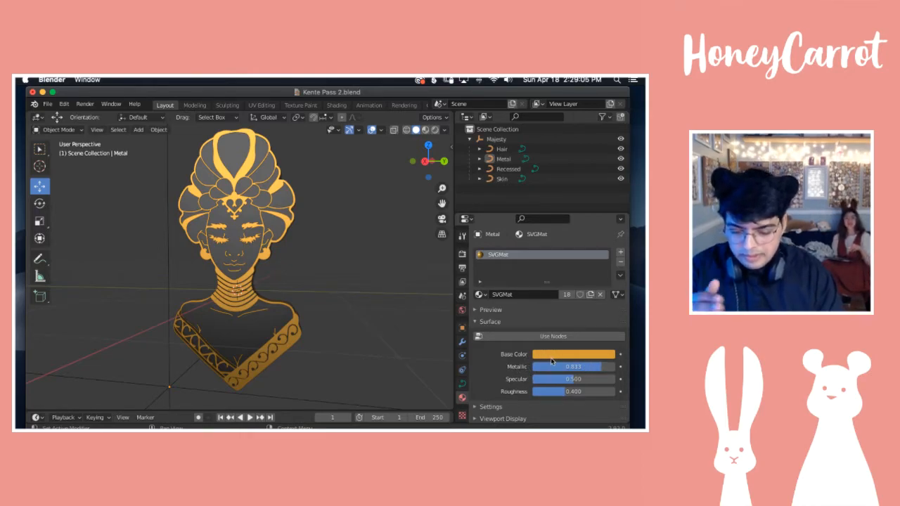
drag(551, 362, 618, 366)
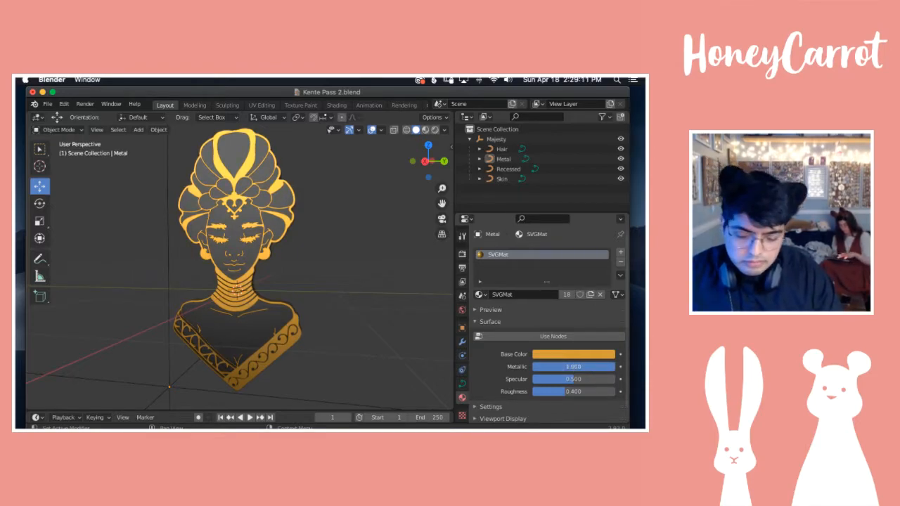
mouse_move(615, 366)
mouse_down()
mouse_move(534, 366)
mouse_move(599, 366)
mouse_up()
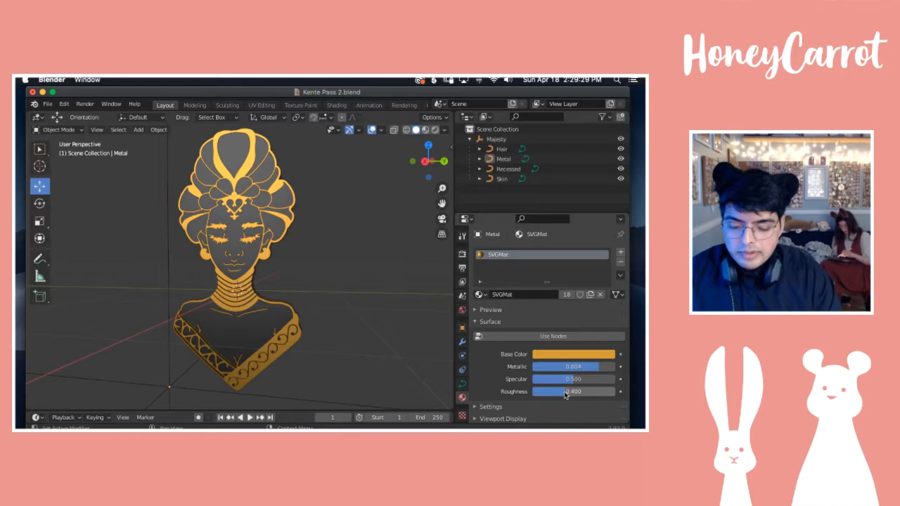
Step: Lower the Metal material's roughness to 0.120 for a shinier gold
drag(566, 394, 547, 394)
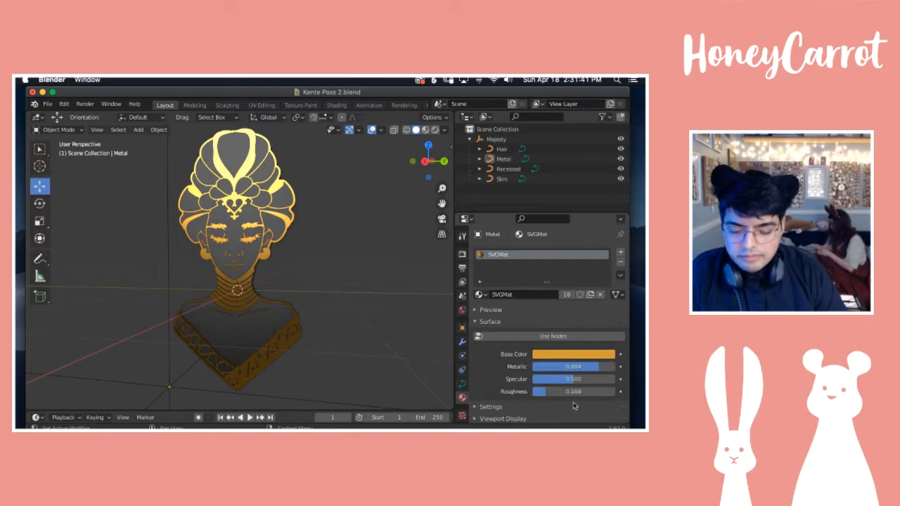
drag(581, 394, 574, 394)
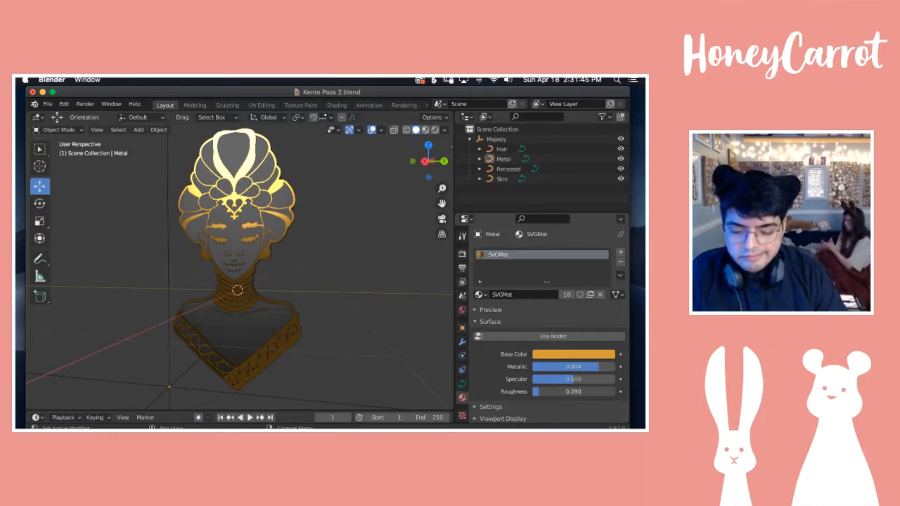
drag(574, 393, 575, 394)
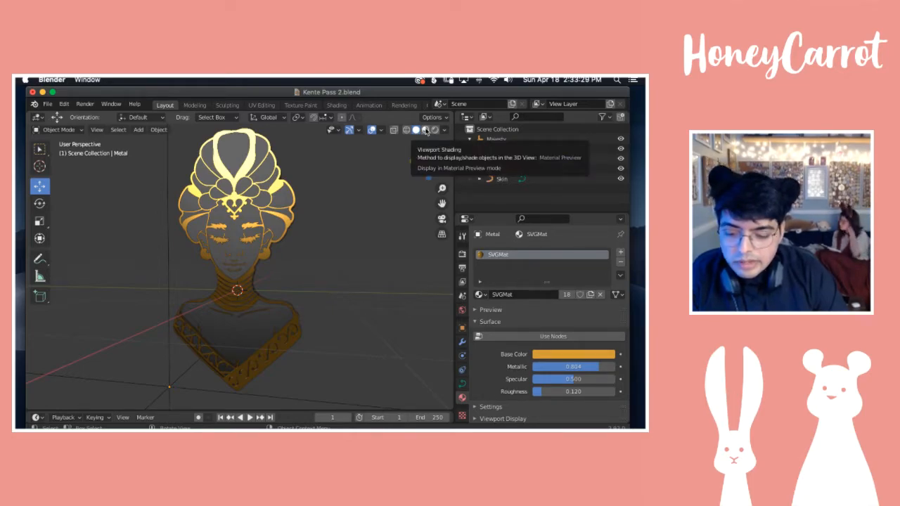
Step: Switch the viewport shading to Material Preview
click(425, 130)
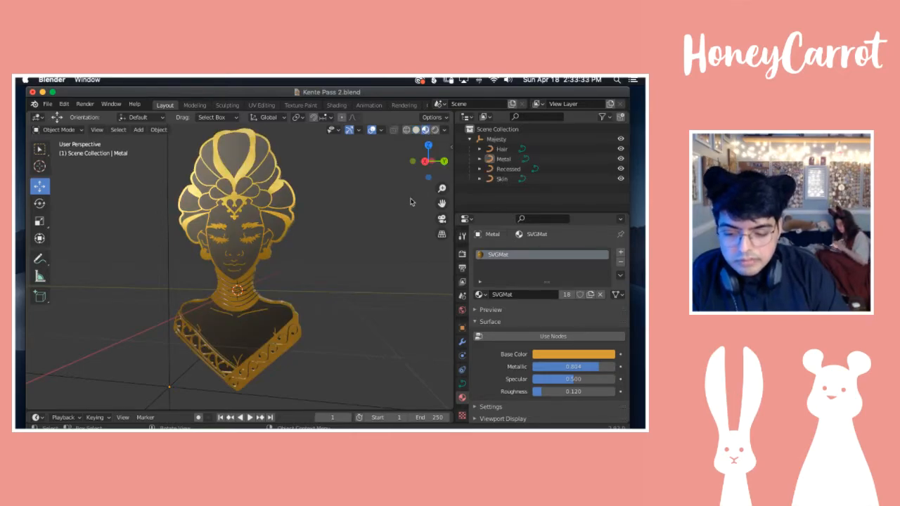
Step: Examine the gold metal's reflections and the extruded depth of the pin from several angles on both faces
scroll(314, 235, right, 5)
scroll(314, 235, left, 5)
scroll(314, 234, right, 3)
scroll(314, 234, right, 5)
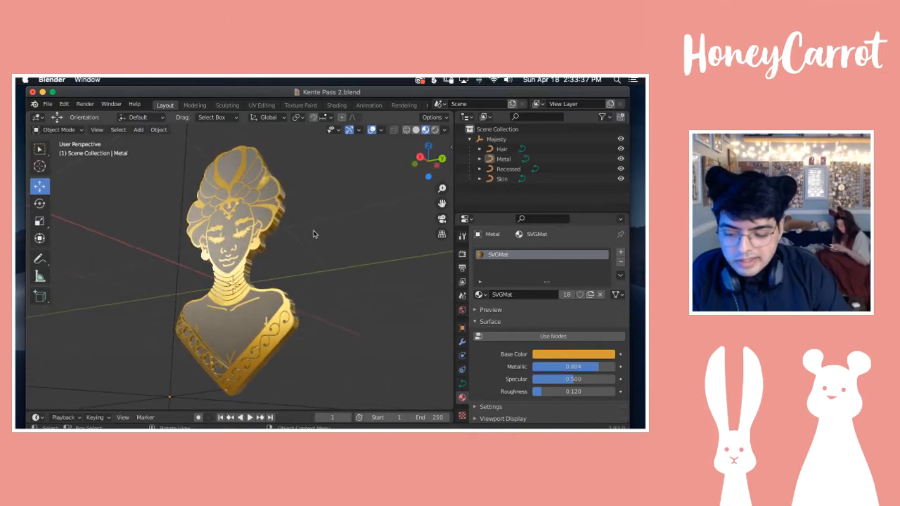
scroll(314, 234, up, 3)
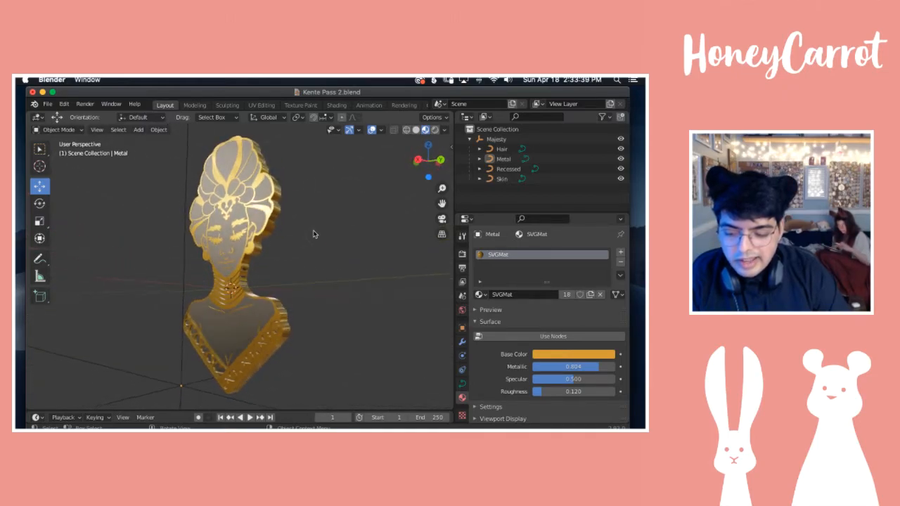
scroll(315, 234, down, 3)
scroll(314, 234, left, 5)
scroll(314, 234, right, 5)
scroll(314, 234, left, 5)
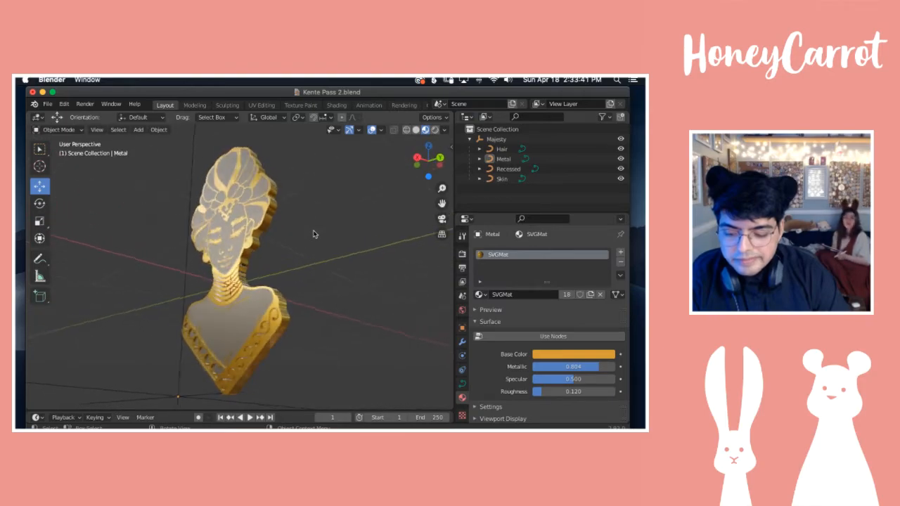
scroll(314, 234, right, 5)
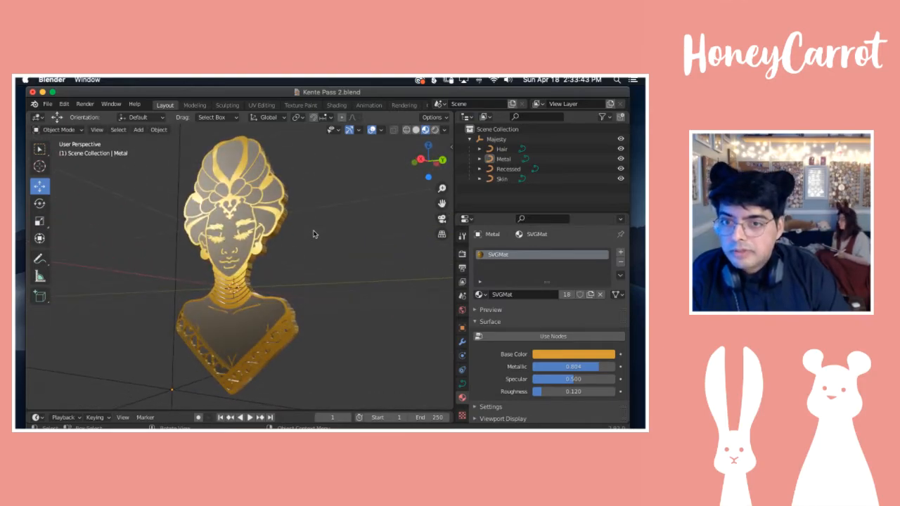
scroll(314, 234, down, 4)
scroll(314, 234, right, 1)
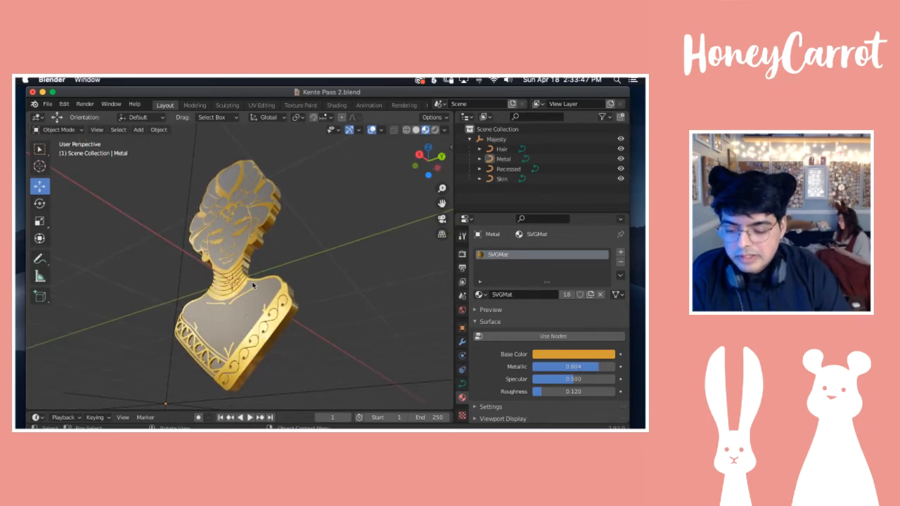
scroll(269, 231, up, 4)
scroll(270, 231, right, 3)
scroll(268, 230, left, 5)
scroll(268, 230, left, 4)
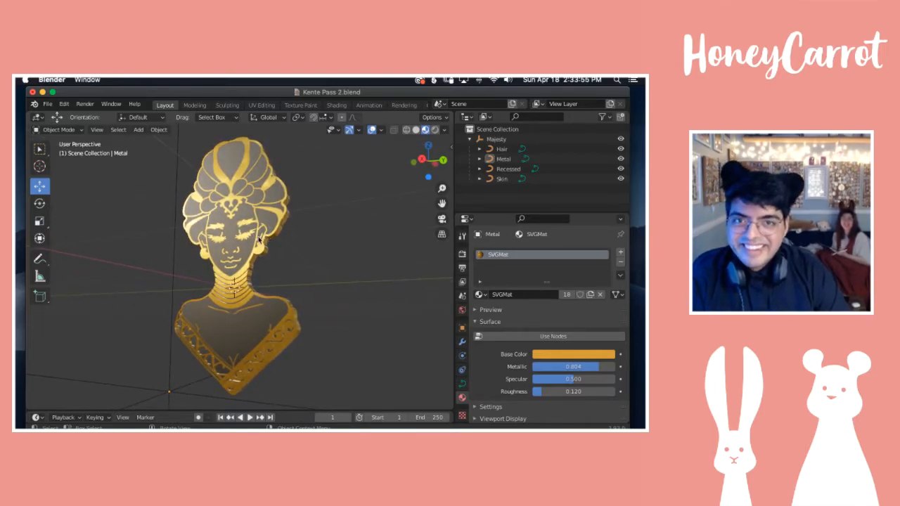
scroll(258, 260, right, 5)
scroll(259, 260, right, 15)
scroll(259, 261, right, 10)
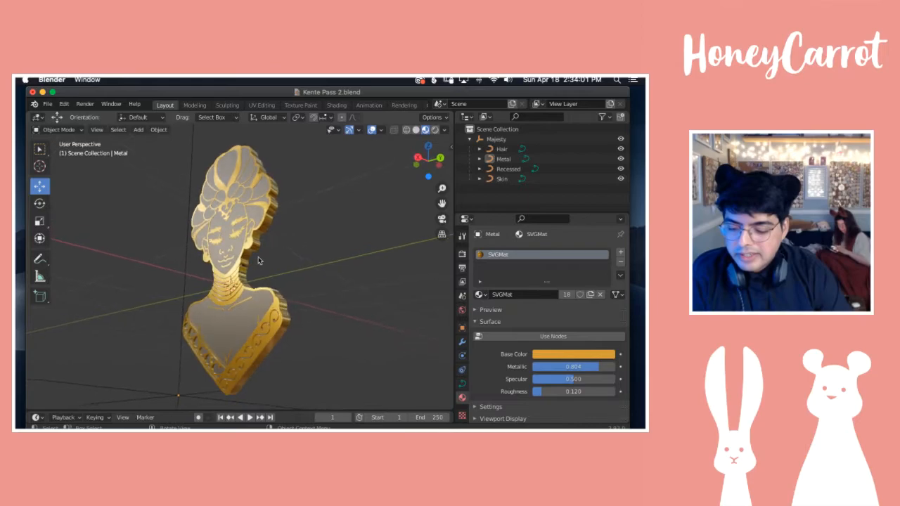
scroll(258, 261, right, 8)
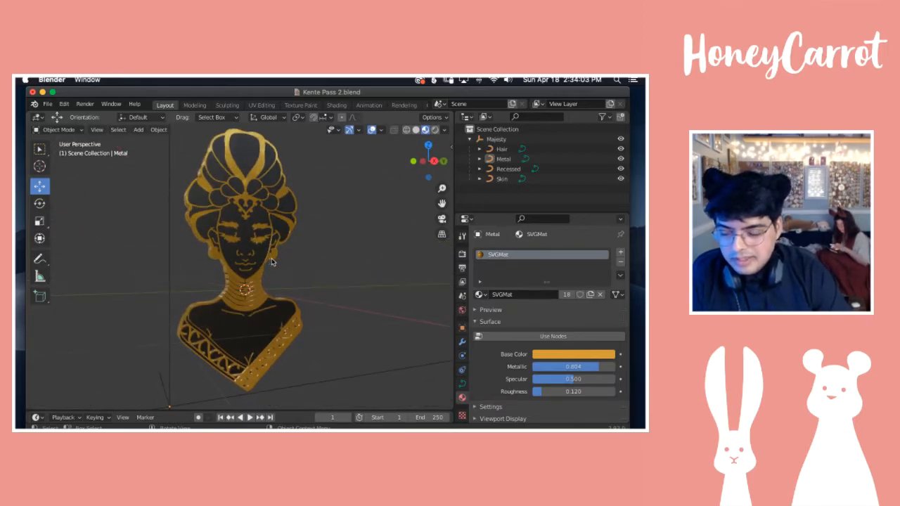
scroll(273, 262, right, 5)
scroll(275, 262, right, 2)
scroll(274, 260, right, 2)
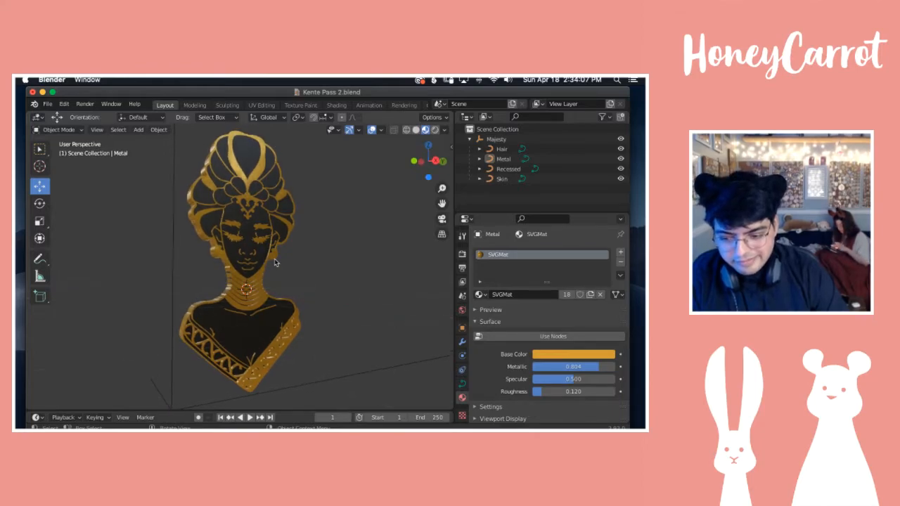
Step: Rotate the environment lighting of the Material Preview shading to 70.5°
click(445, 132)
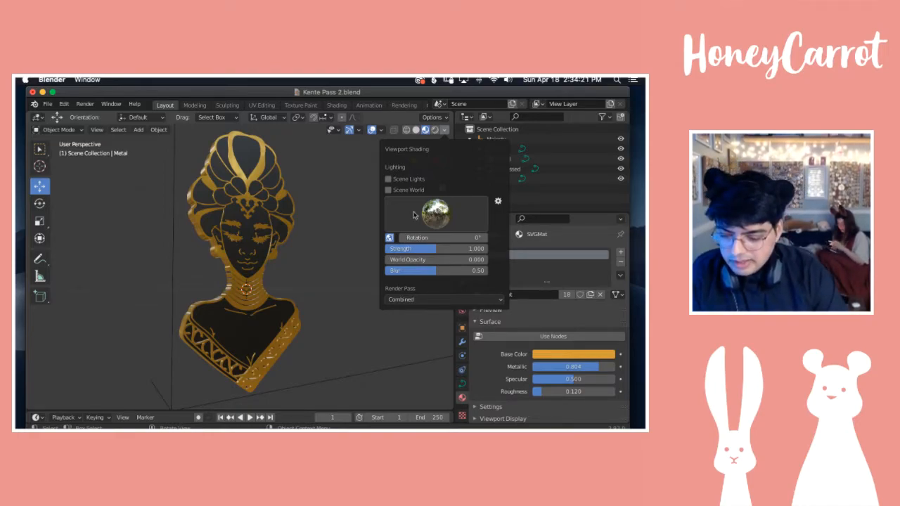
click(445, 131)
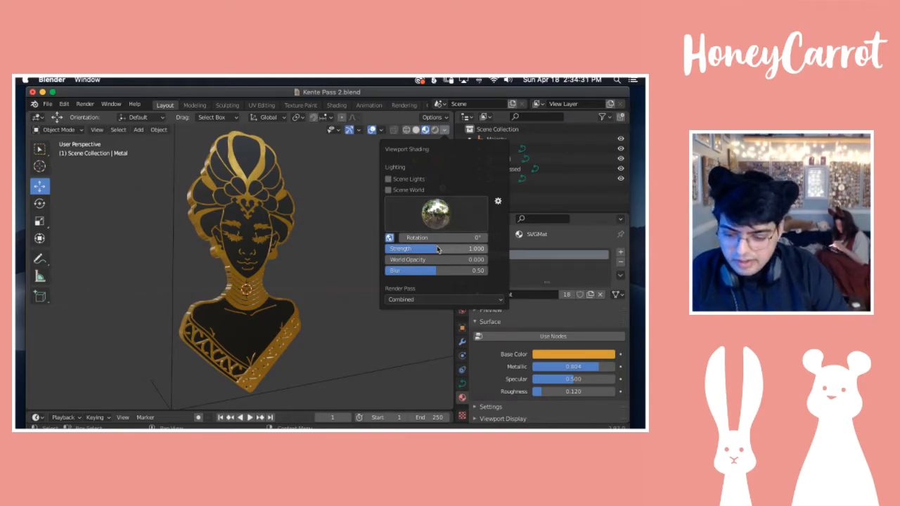
mouse_move(445, 237)
mouse_down()
mouse_move(466, 237)
mouse_move(353, 238)
mouse_move(460, 238)
mouse_move(447, 237)
mouse_up()
drag(443, 238, 463, 237)
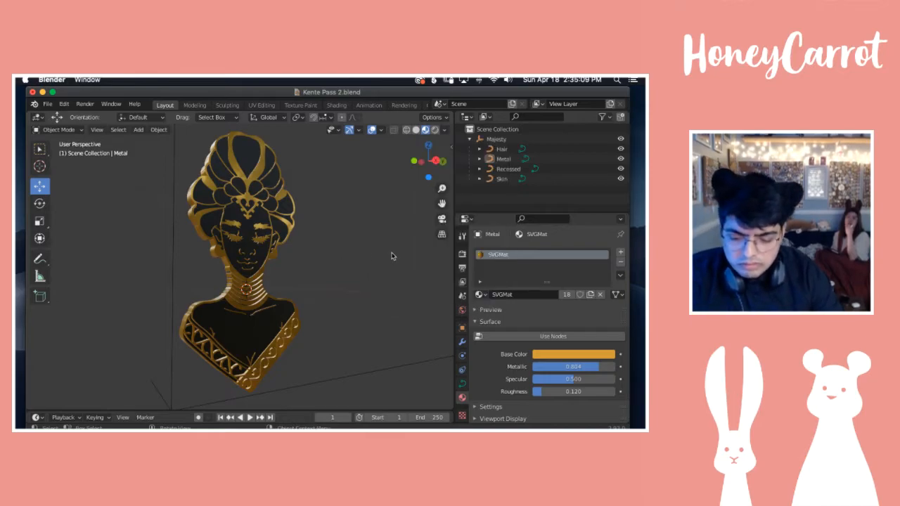
Step: Try the Scene World and Scene Lights options for the preview lighting, switching each on and back off
click(445, 132)
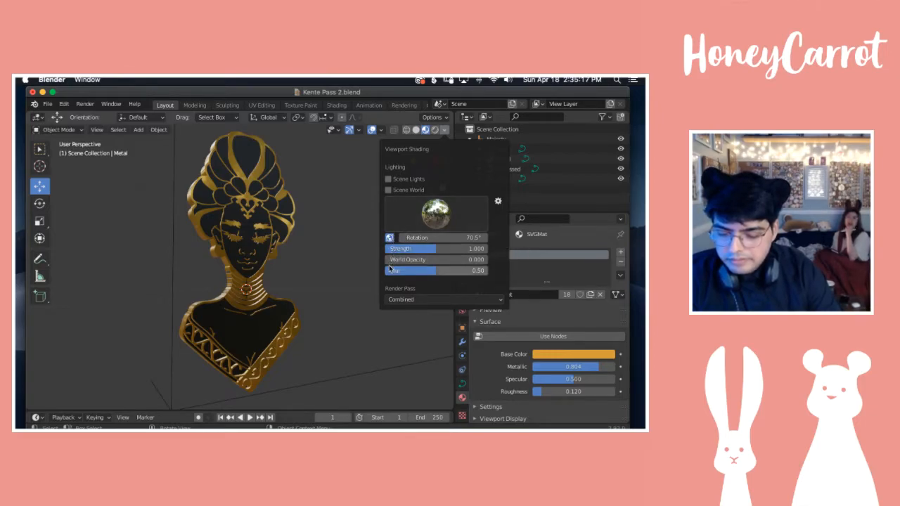
click(388, 191)
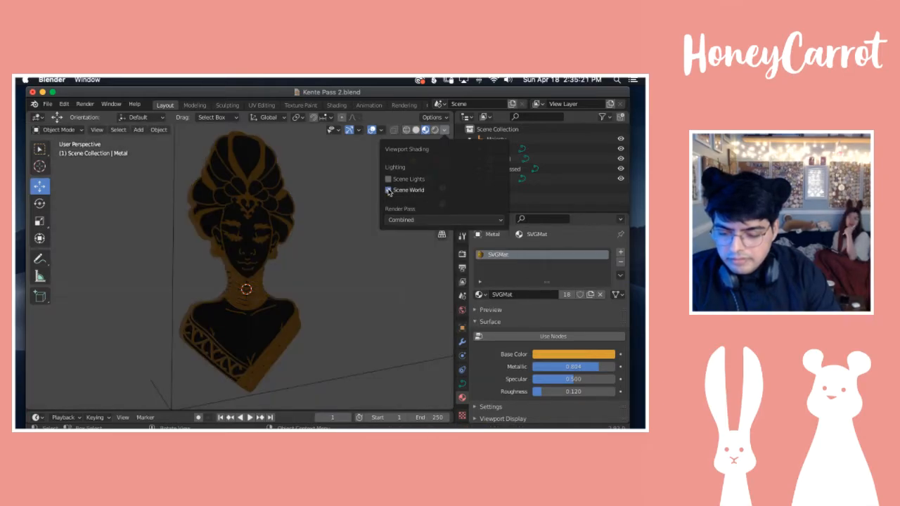
click(388, 190)
click(389, 180)
click(388, 181)
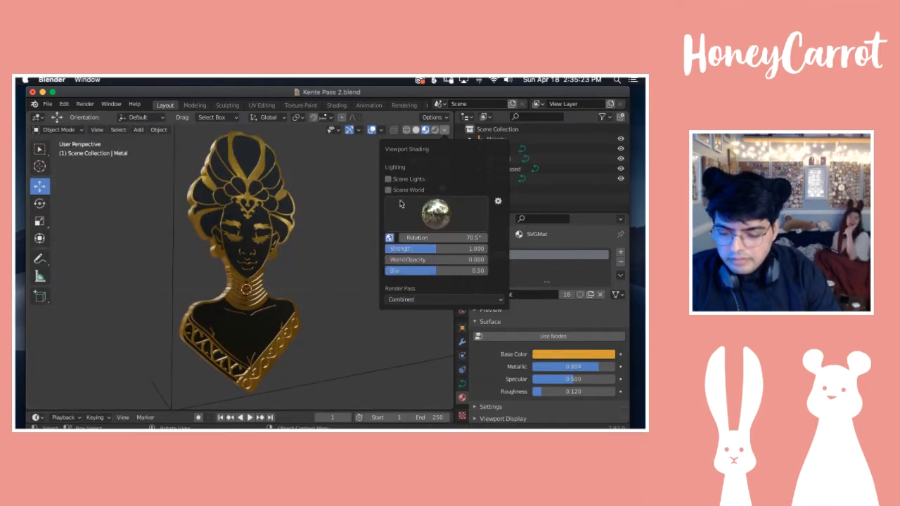
Step: Test the lighting rotation's world-space lock and the World Opacity setting of the Material Preview shading
click(390, 239)
click(390, 239)
mouse_move(391, 260)
mouse_down()
mouse_move(489, 260)
mouse_move(389, 260)
mouse_up()
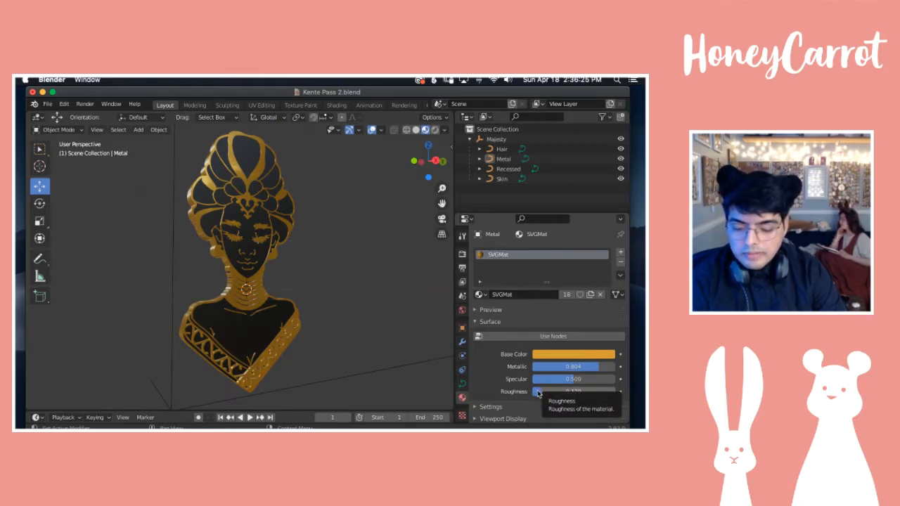
Step: Set the roughness of the Metal curve's material to 0.096
drag(540, 394, 537, 391)
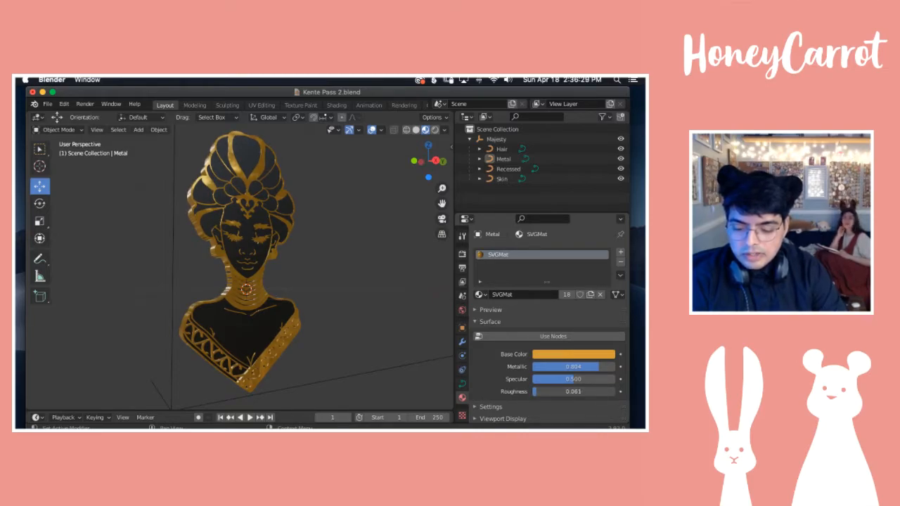
middle_drag(301, 233, 295, 235)
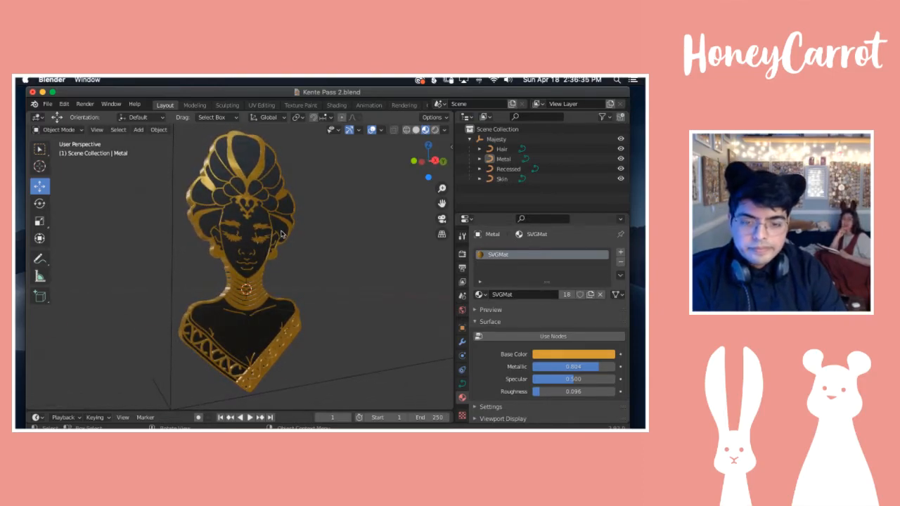
Step: Adjust the Metal object's gold material, trying lower and higher metallic values and settling on 0.845
drag(597, 369, 601, 369)
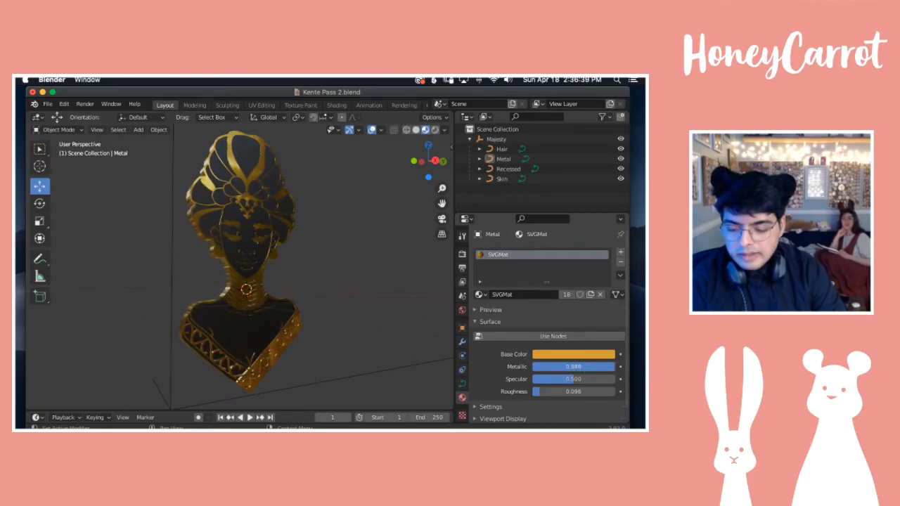
drag(601, 369, 542, 369)
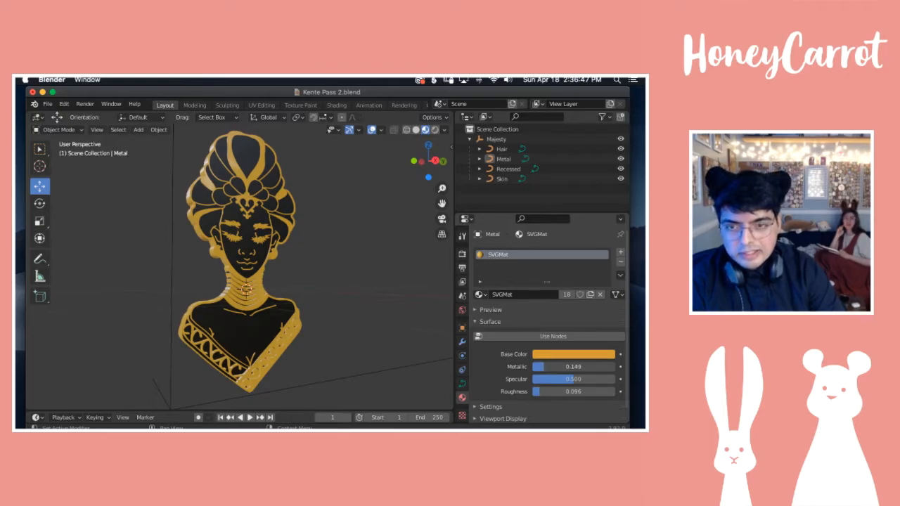
mouse_move(542, 369)
mouse_down()
mouse_move(609, 366)
mouse_move(601, 366)
mouse_up()
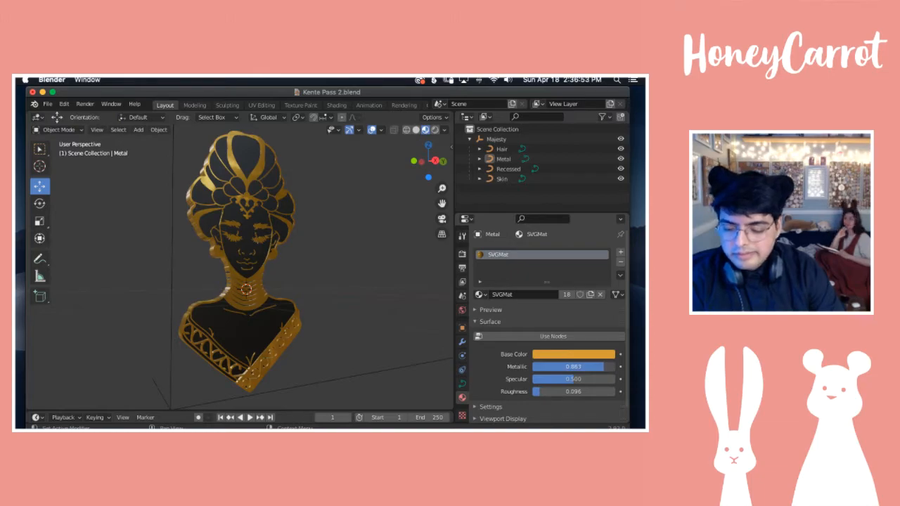
scroll(305, 298, left, 5)
scroll(305, 298, left, 10)
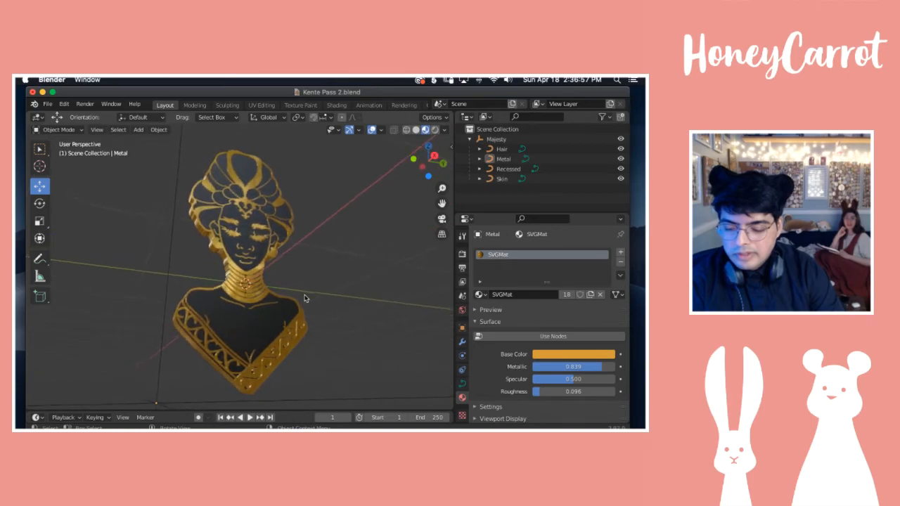
scroll(305, 298, left, 3)
scroll(305, 299, right, 8)
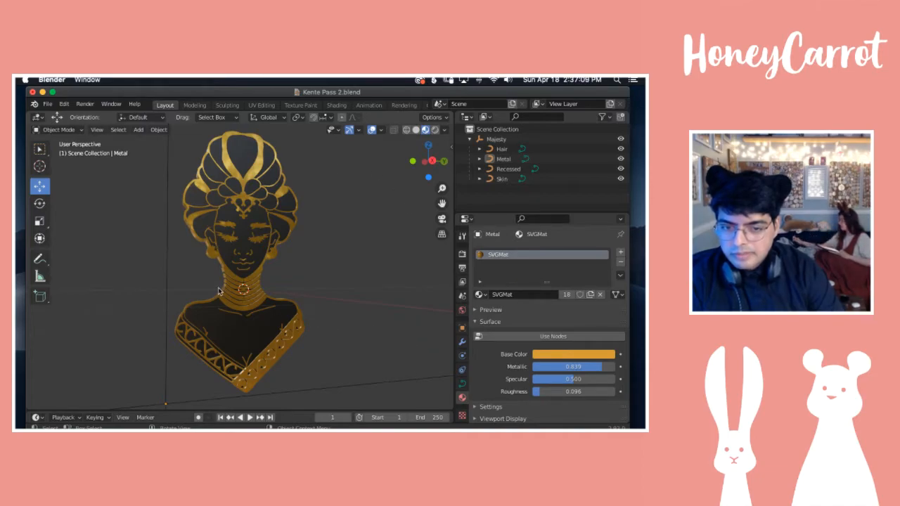
scroll(223, 291, left, 5)
scroll(224, 291, right, 2)
scroll(224, 291, right, 1)
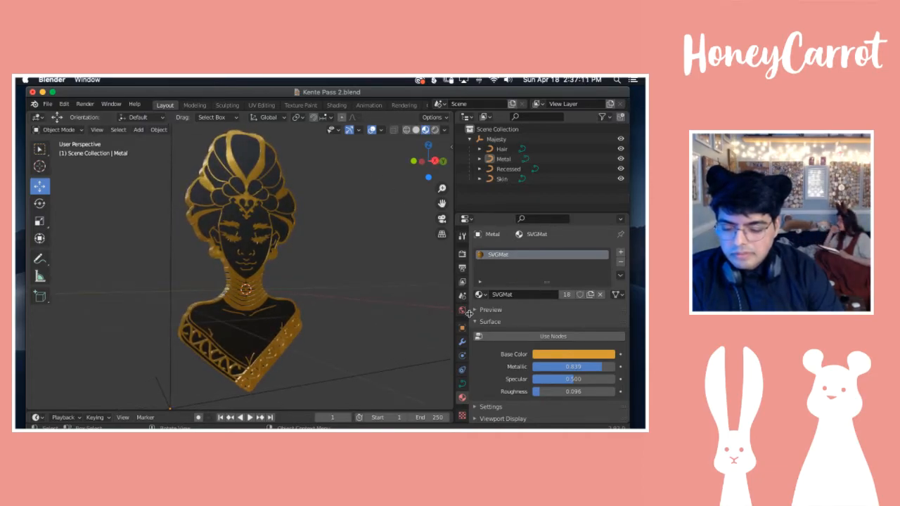
click(503, 159)
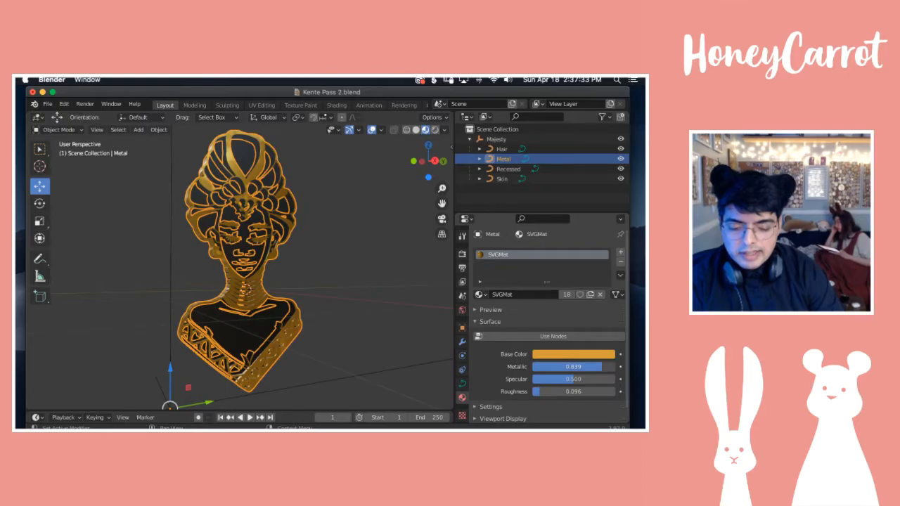
drag(573, 367, 558, 396)
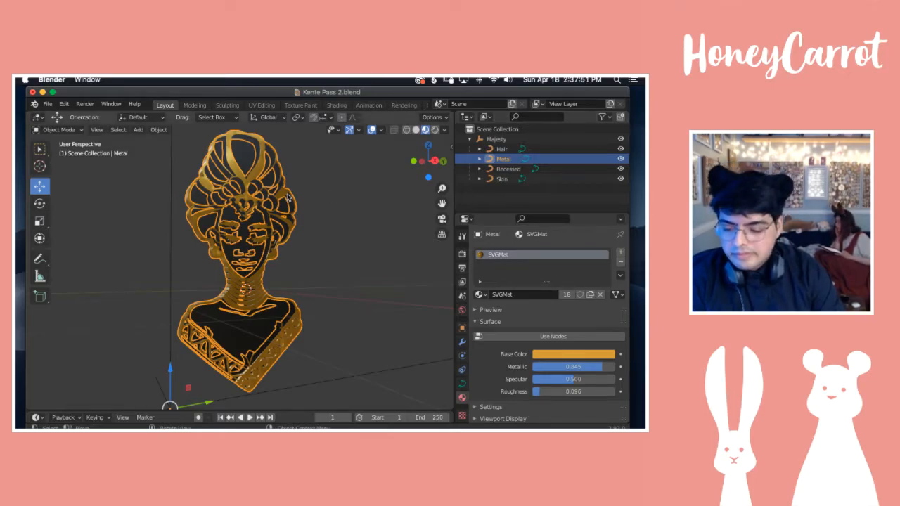
middle_drag(276, 293, 275, 288)
click(499, 200)
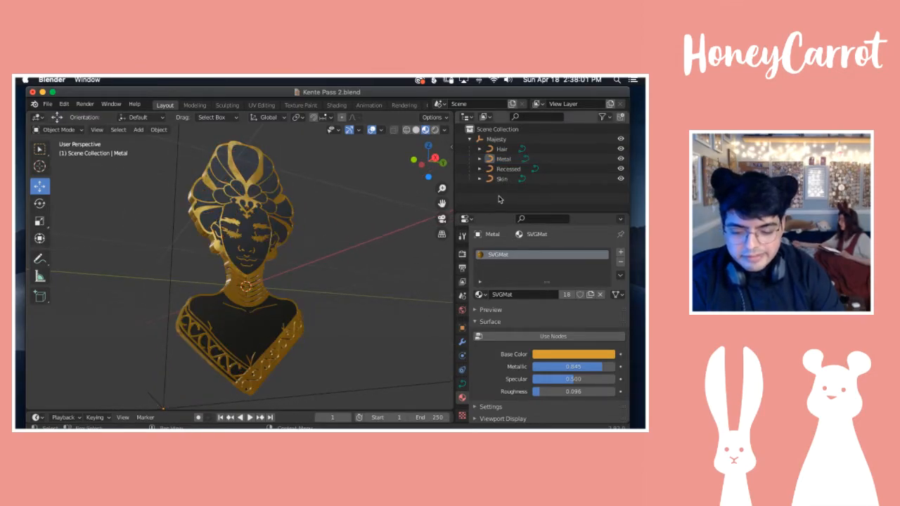
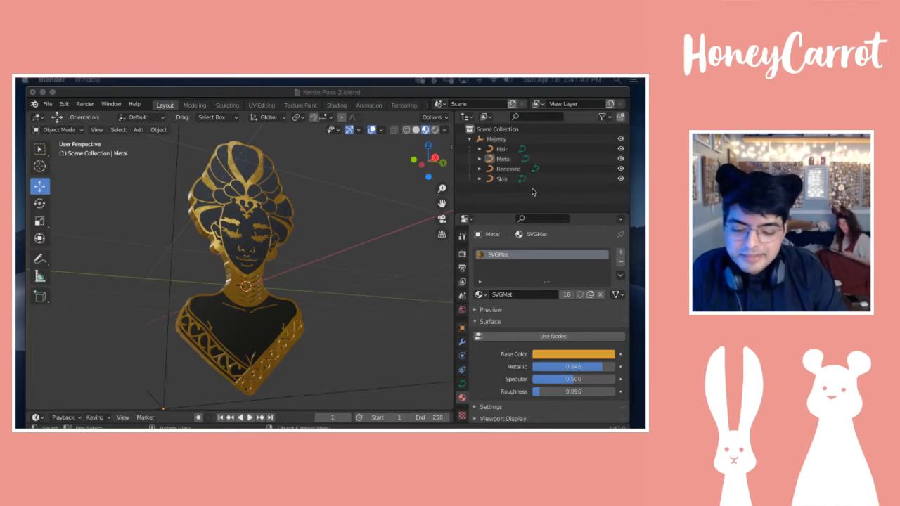
Step: Compare the material settings of the Recessed, Skin and Metal objects
click(505, 171)
click(505, 171)
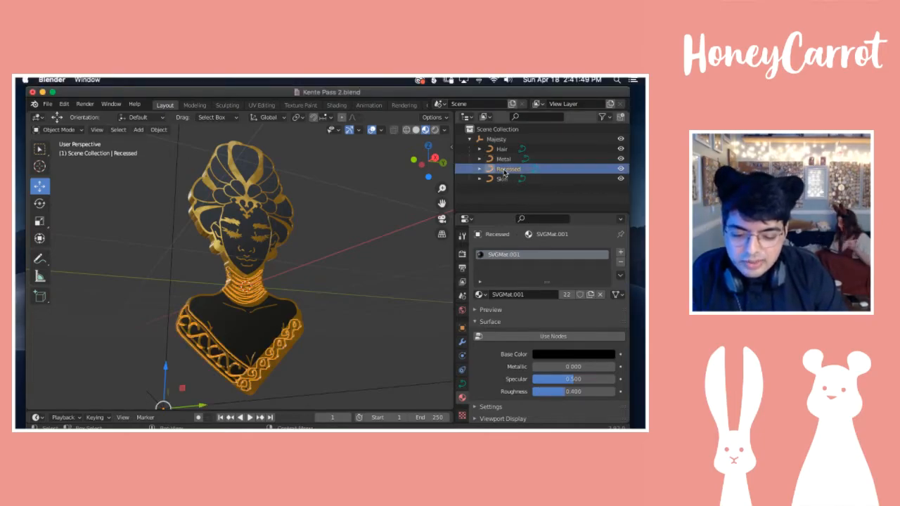
click(506, 178)
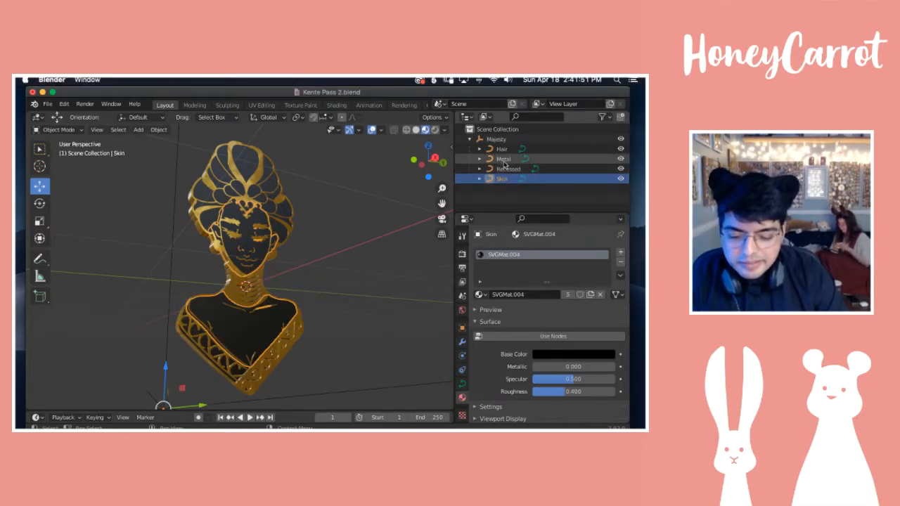
click(504, 161)
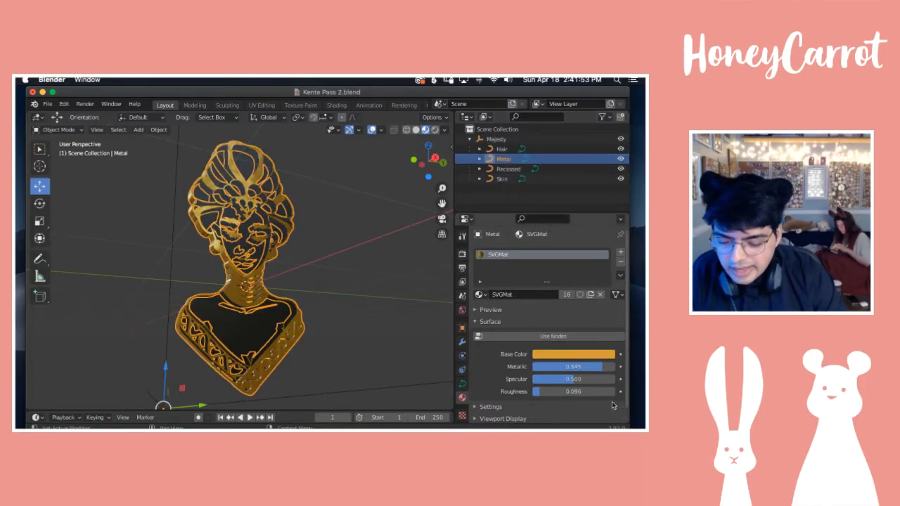
middle_drag(266, 252, 266, 253)
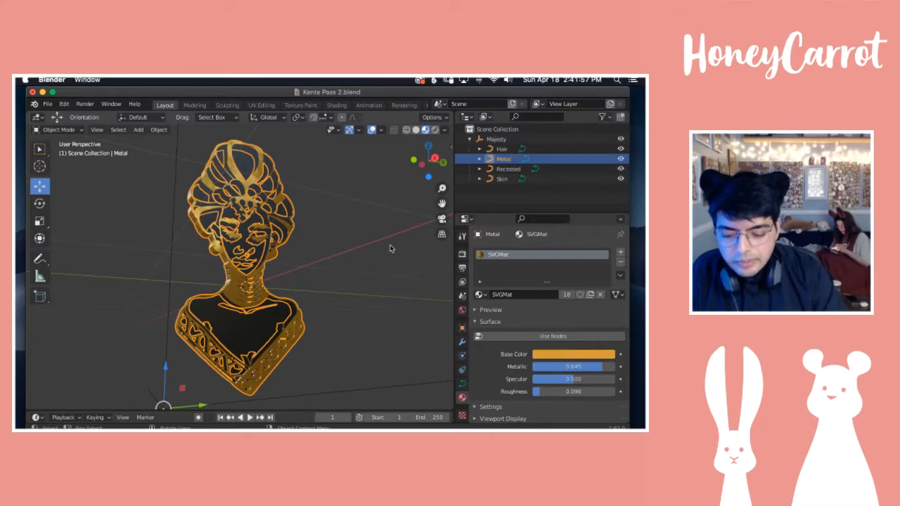
click(499, 170)
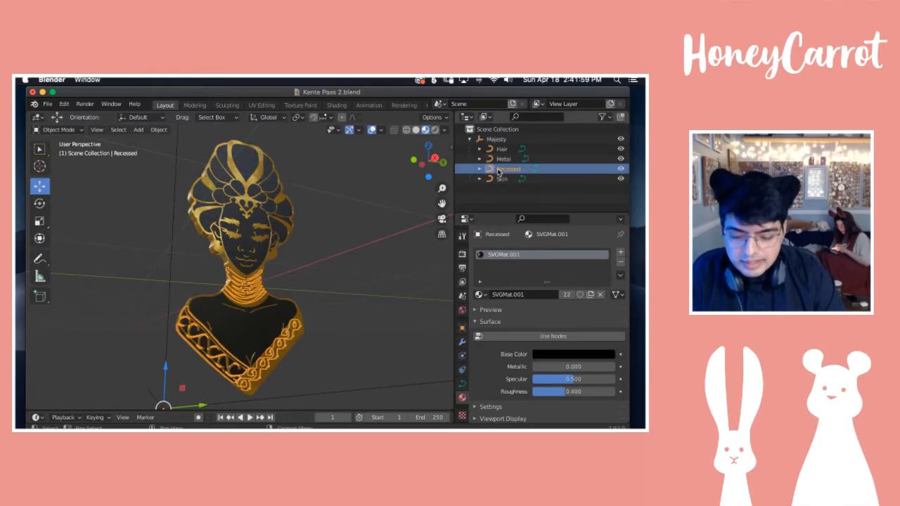
Step: Copy the hex code D49B35 from the base color of the Metal object's material
click(502, 159)
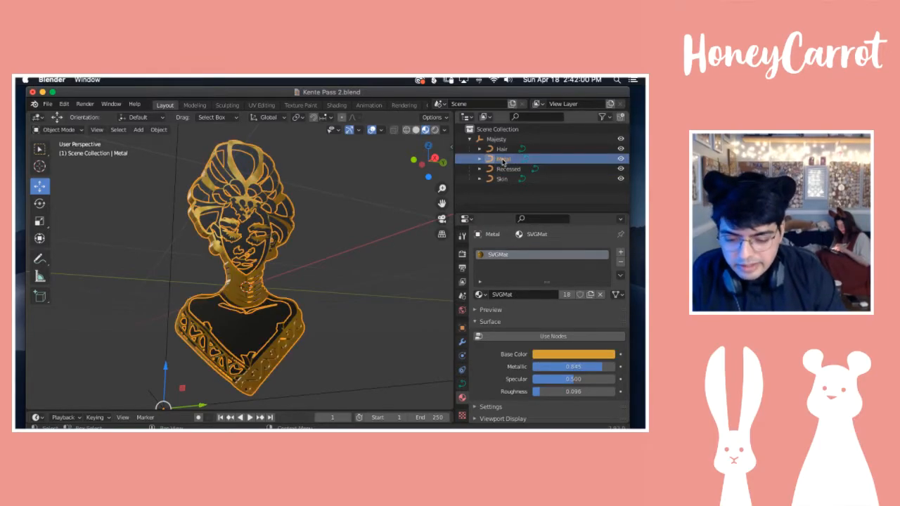
click(582, 355)
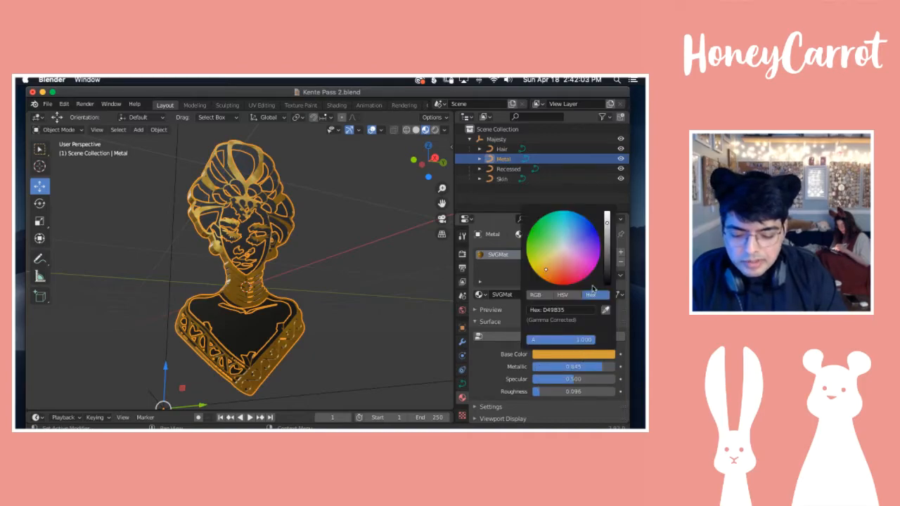
click(574, 309)
drag(573, 310, 524, 310)
key(super+c)
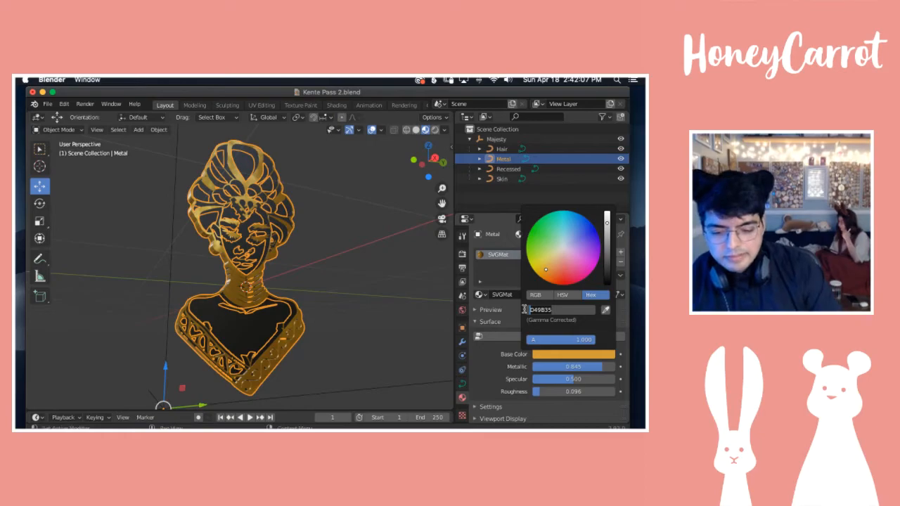
key(Return)
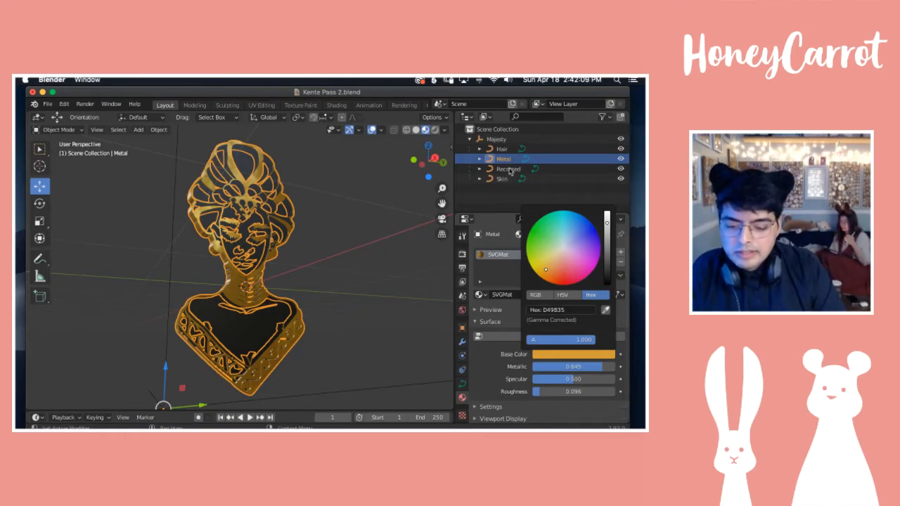
click(570, 188)
Step: Set the base color of the Recessed object's material to the copied hex value D49B35
click(505, 160)
click(507, 171)
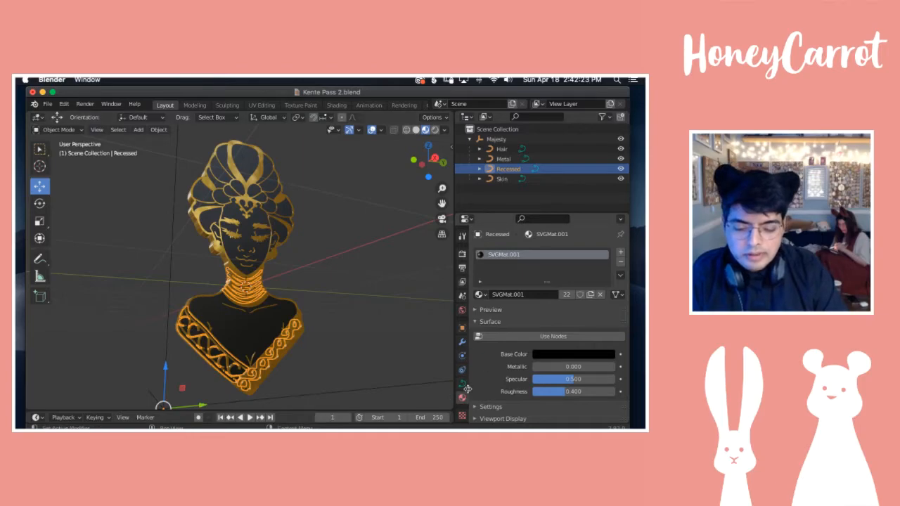
click(573, 355)
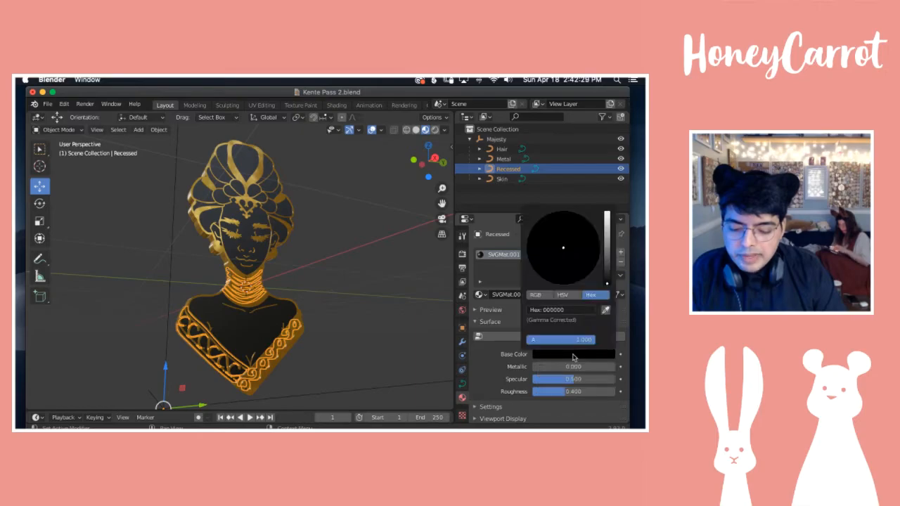
click(572, 310)
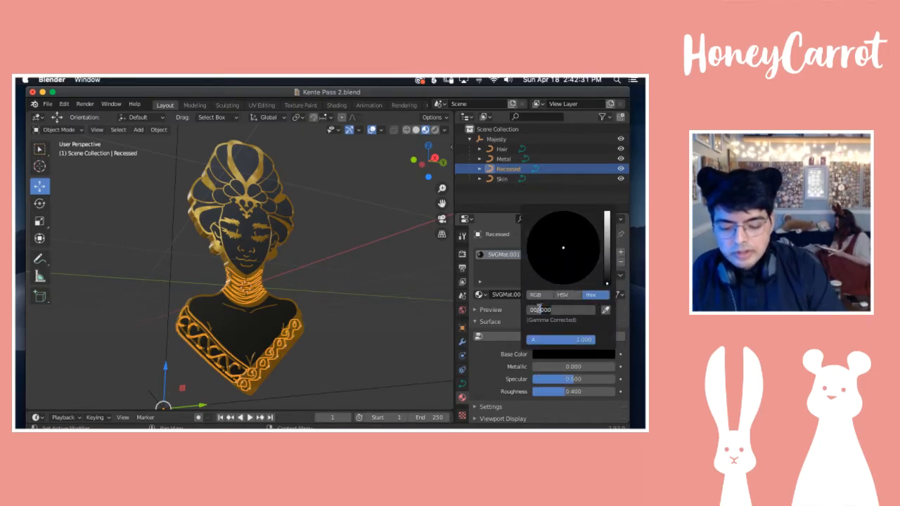
key(super+v)
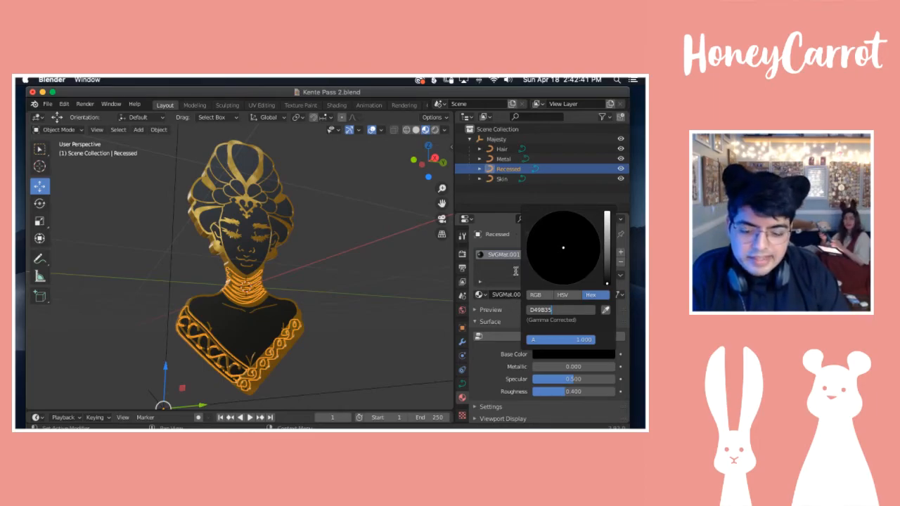
key(Return)
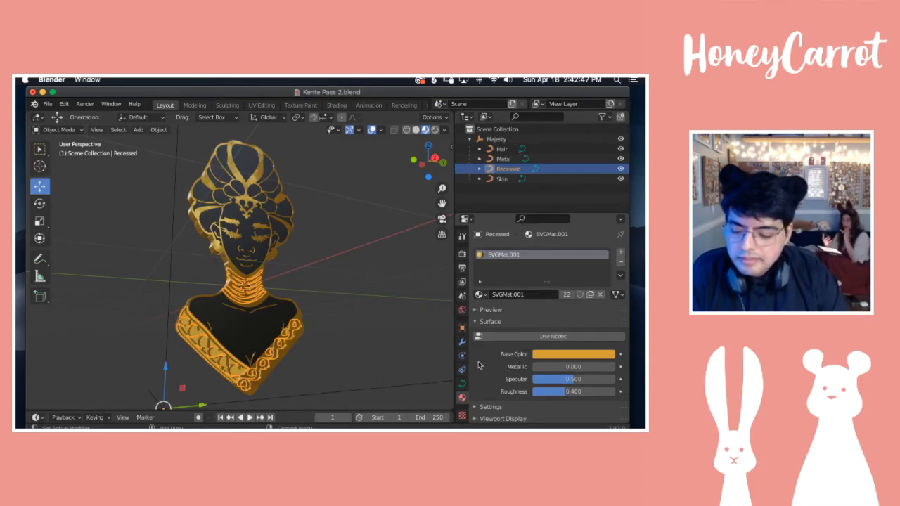
Step: Raise the metallic value of the Recessed object's material to 0.863
click(560, 366)
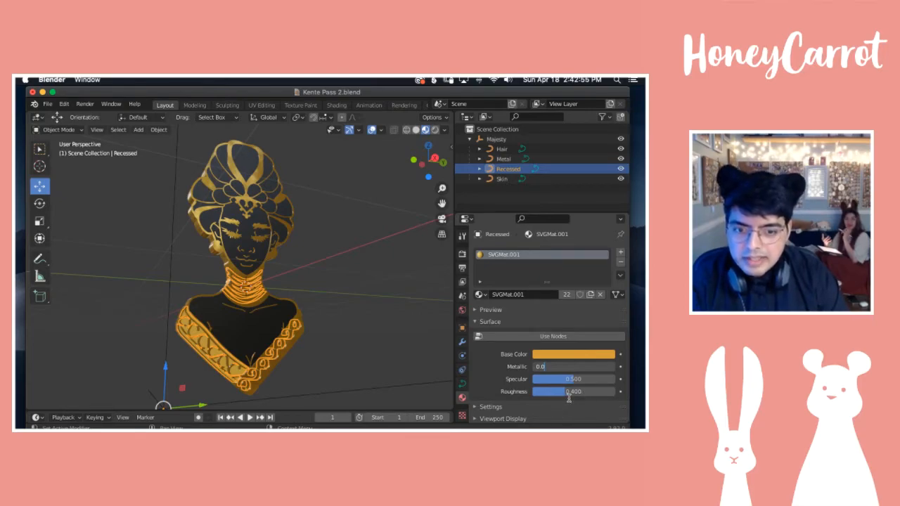
key(Return)
drag(572, 366, 644, 366)
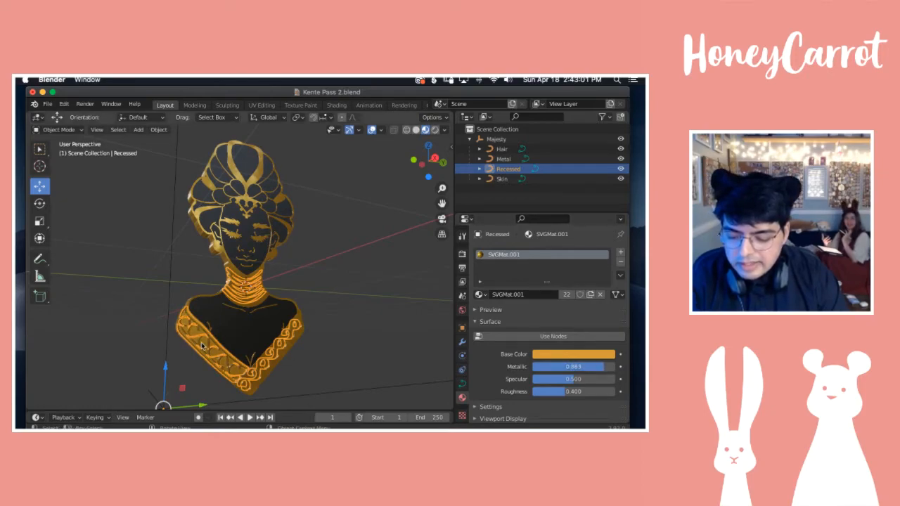
Step: Examine the gold finish of the recessed collar pattern up close from several angles
scroll(203, 346, down, 4)
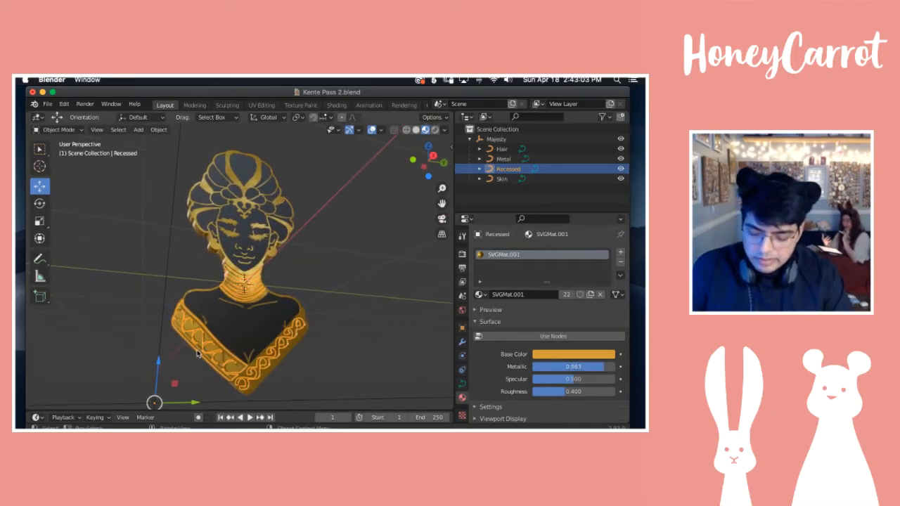
scroll(196, 354, up, 5)
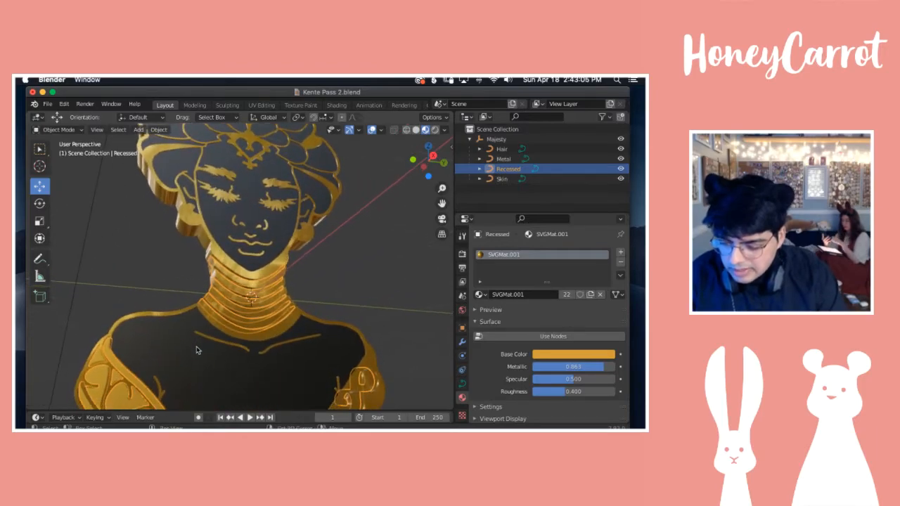
shift+scroll(198, 350, down, 5)
scroll(203, 308, up, 4)
scroll(206, 305, left, 5)
scroll(246, 286, up, 4)
scroll(272, 290, right, 4)
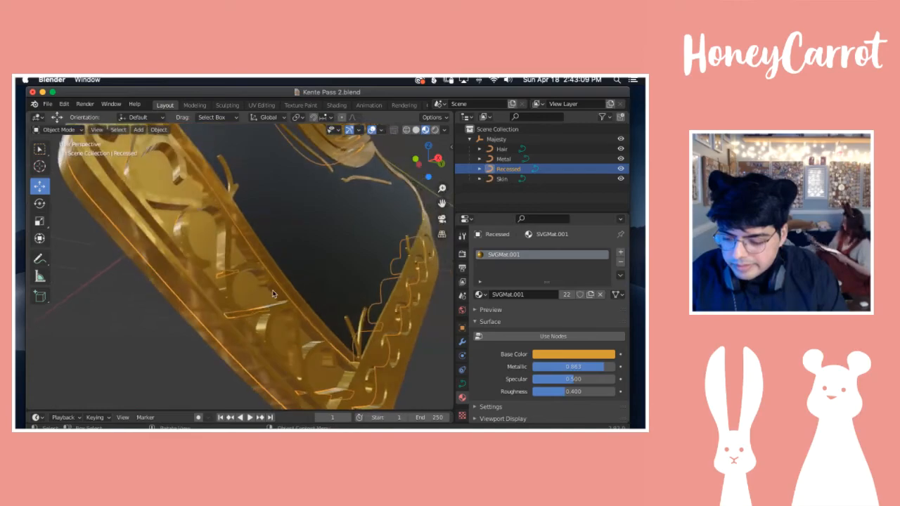
scroll(273, 292, right, 5)
scroll(273, 293, left, 5)
scroll(272, 292, right, 3)
scroll(273, 292, right, 1)
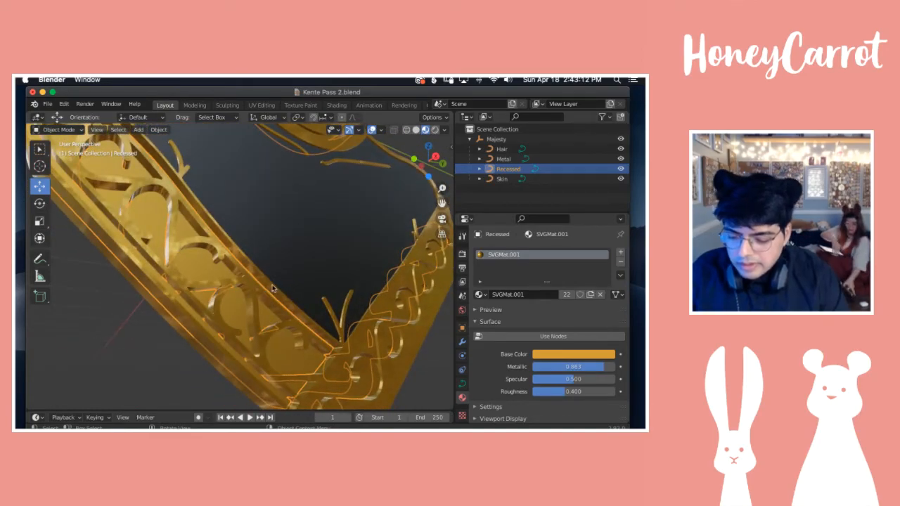
Step: Set the roughness to 0.138 on the Metal object's material and 0.626 on the Recessed object's material
click(505, 159)
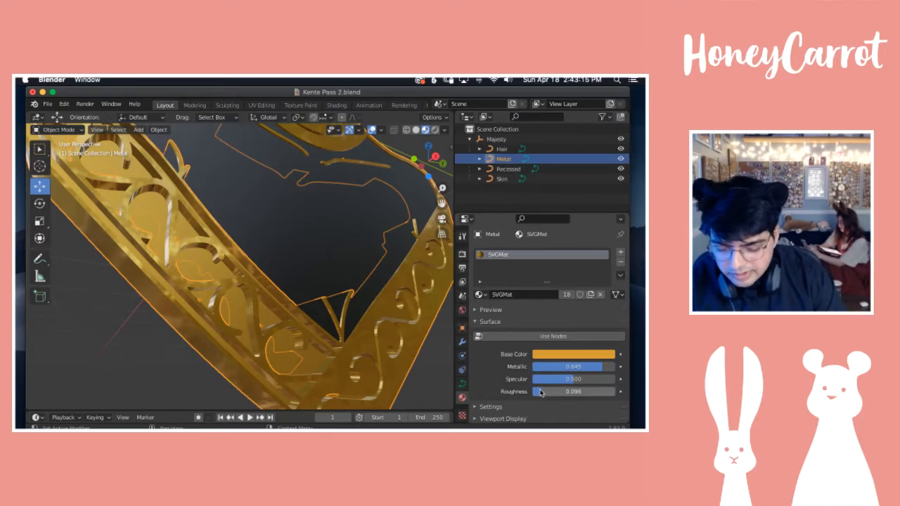
drag(540, 392, 544, 392)
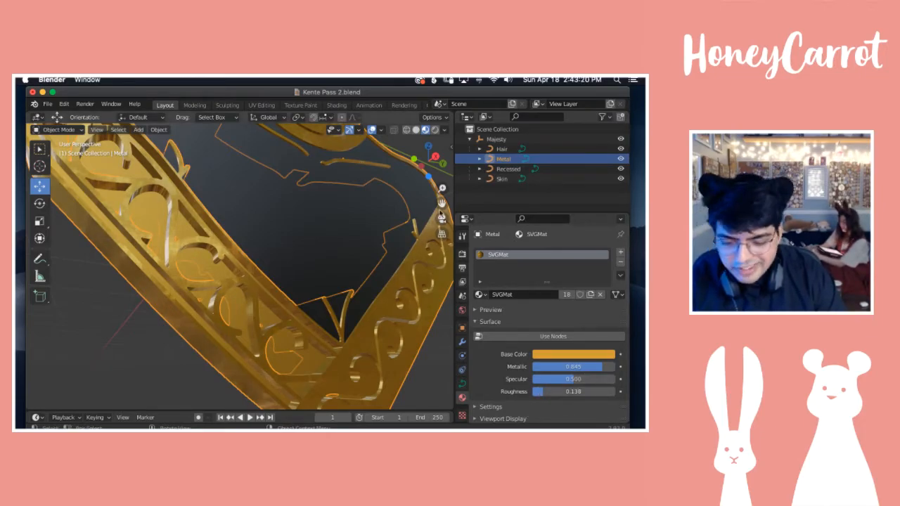
click(508, 169)
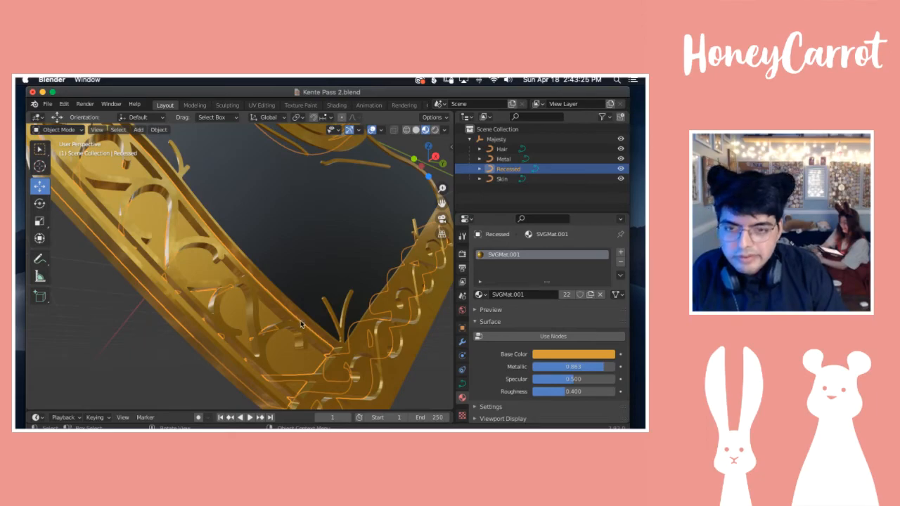
drag(568, 397, 577, 397)
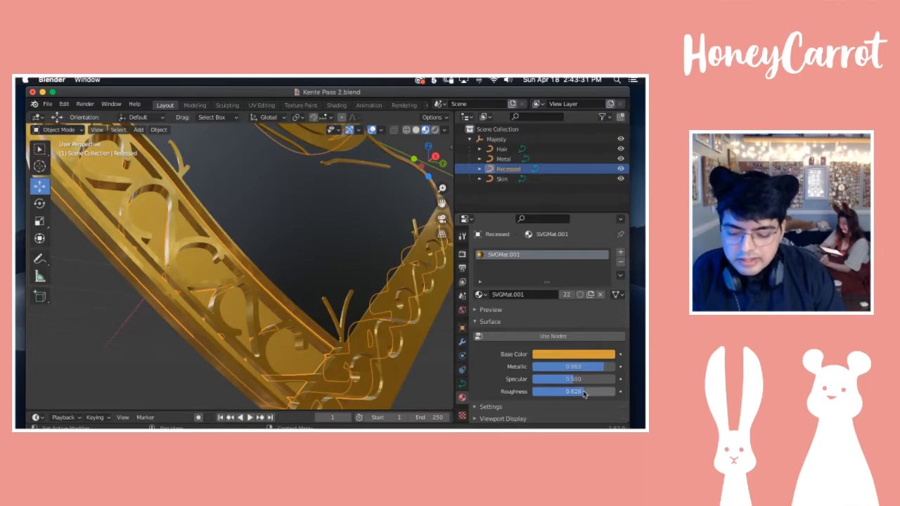
scroll(285, 310, right, 10)
scroll(291, 313, left, 10)
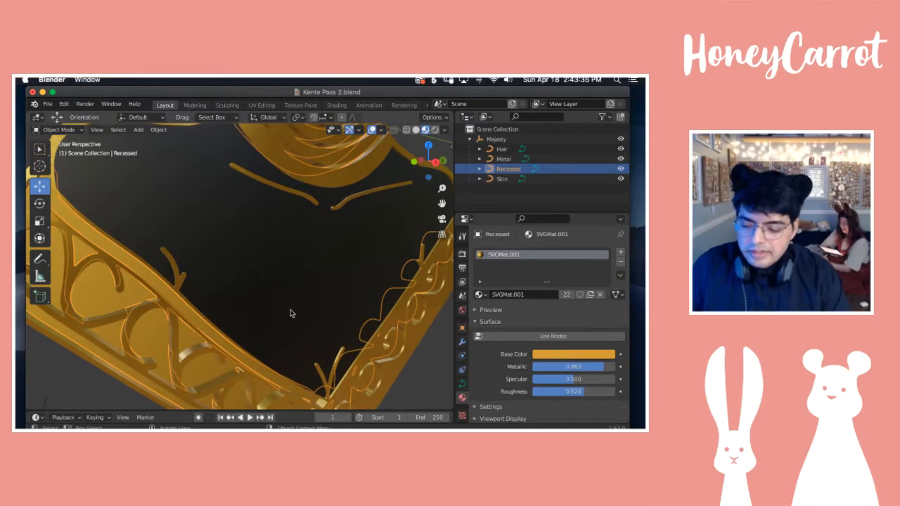
Step: Inspect the contrast between the raised and recessed gold of the collar, both close up and from farther away
scroll(292, 314, down, 5)
shift+scroll(291, 313, down, 1)
shift+scroll(290, 315, down, 1)
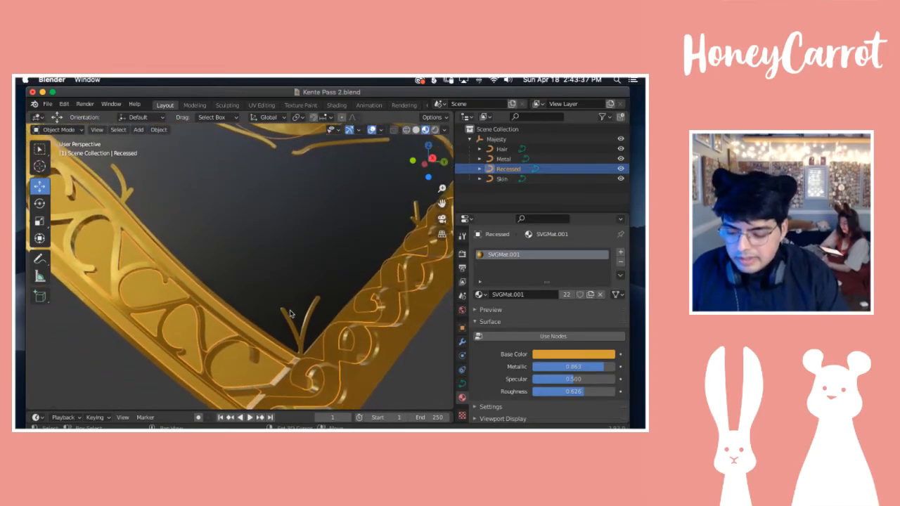
shift+scroll(294, 315, left, 5)
shift+scroll(295, 316, up, 8)
shift+scroll(295, 315, down, 2)
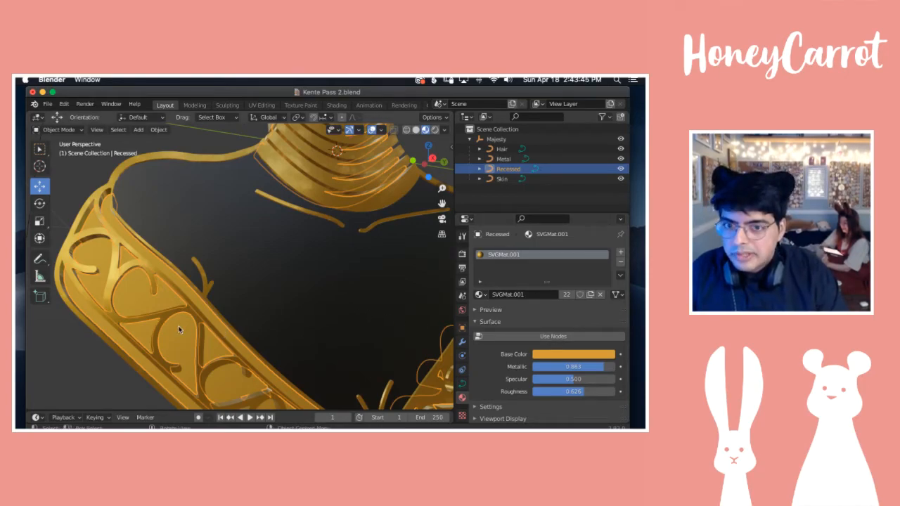
ctrl+scroll(180, 328, down, 10)
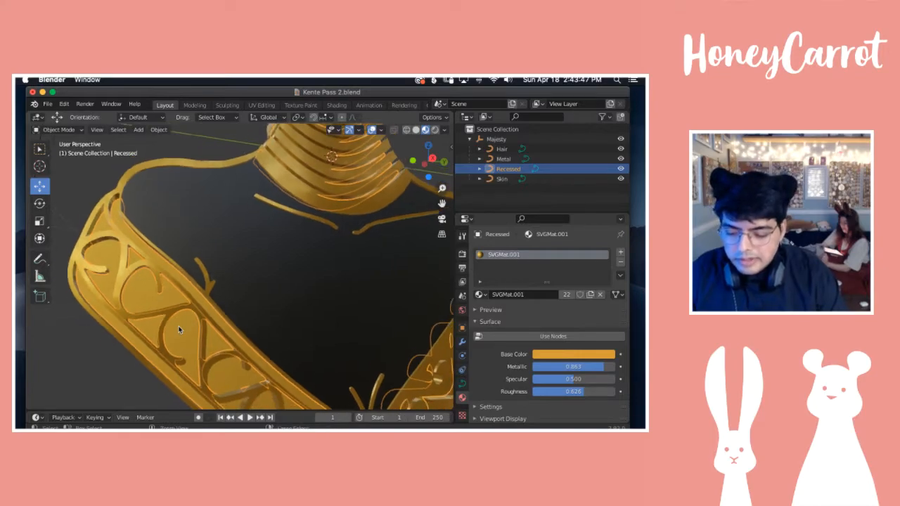
scroll(250, 281, up, 5)
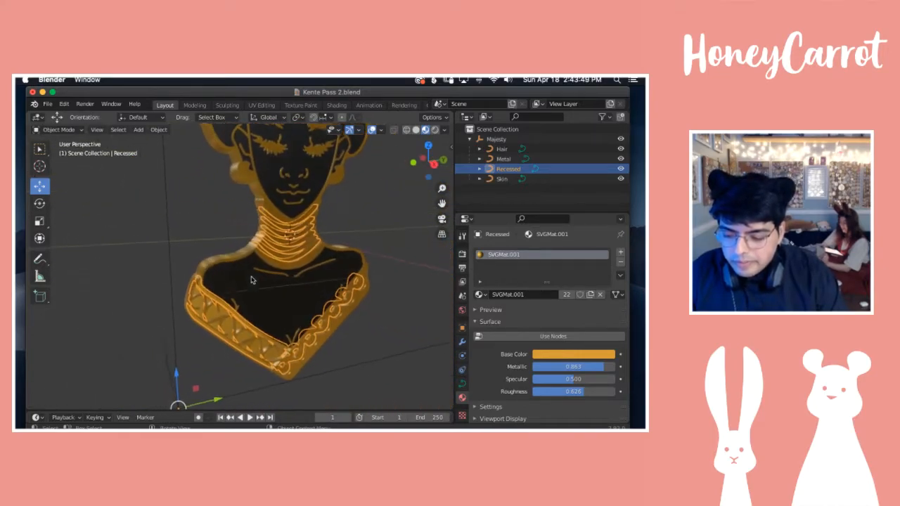
shift+scroll(249, 281, down, 5)
scroll(249, 280, down, 5)
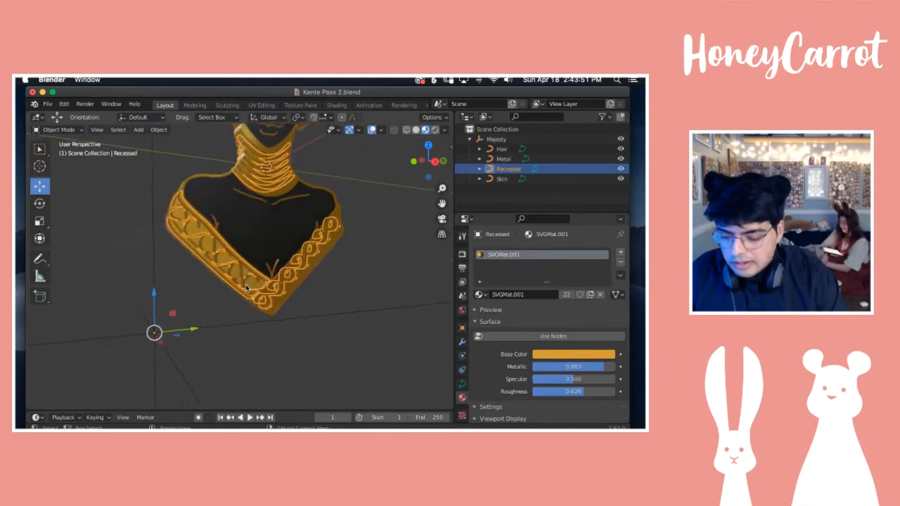
Step: Deselect the Recessed object and check how the collar's gold catches the light while viewing it from different angles
click(539, 197)
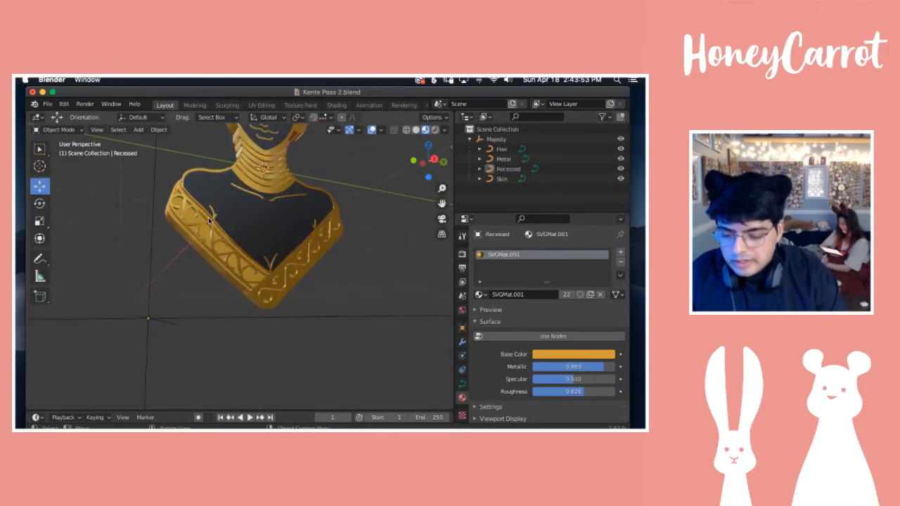
scroll(258, 285, left, 5)
scroll(258, 285, right, 10)
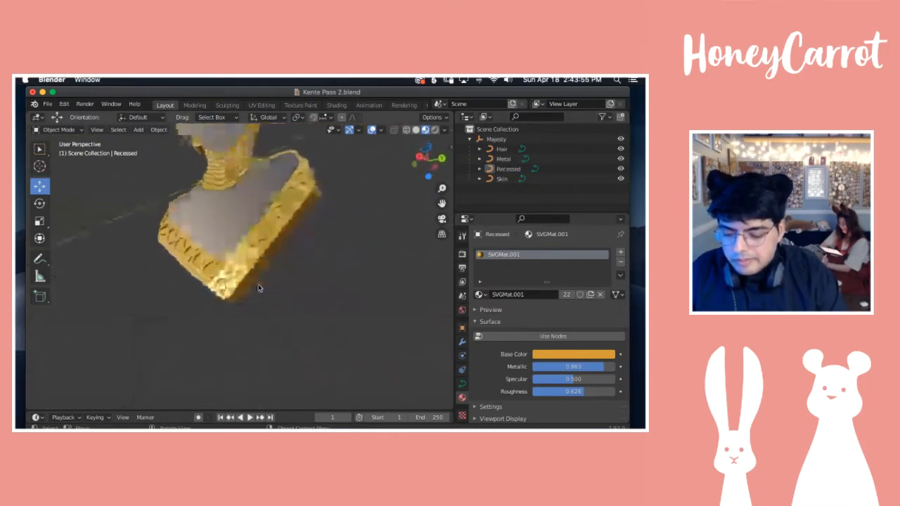
scroll(258, 288, left, 10)
scroll(258, 289, up, 4)
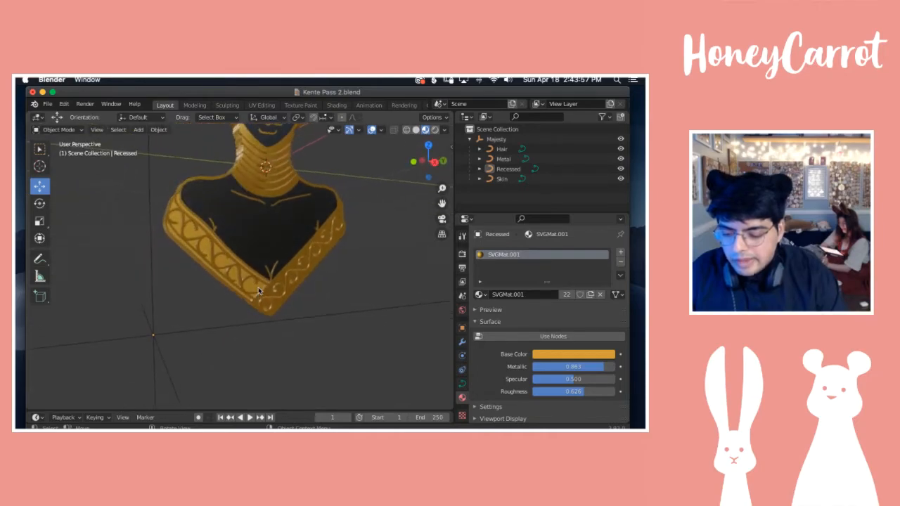
scroll(258, 291, up, 1)
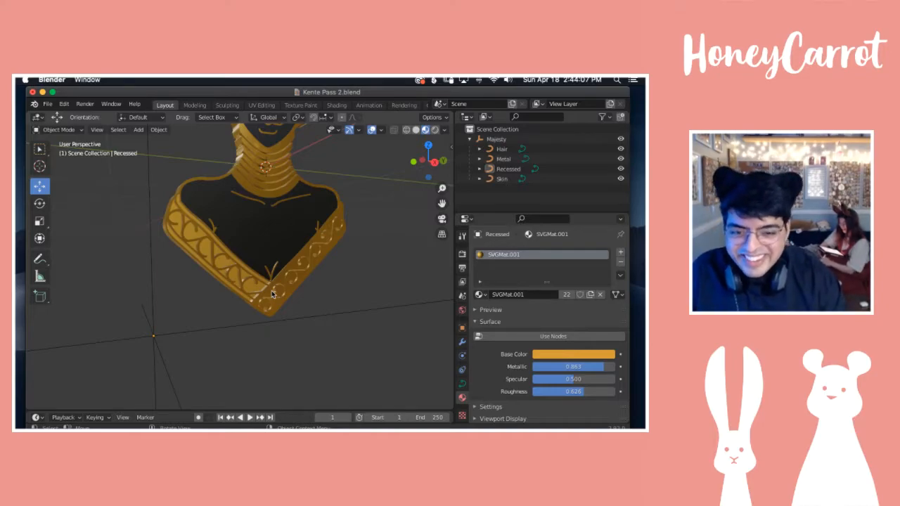
scroll(241, 287, left, 5)
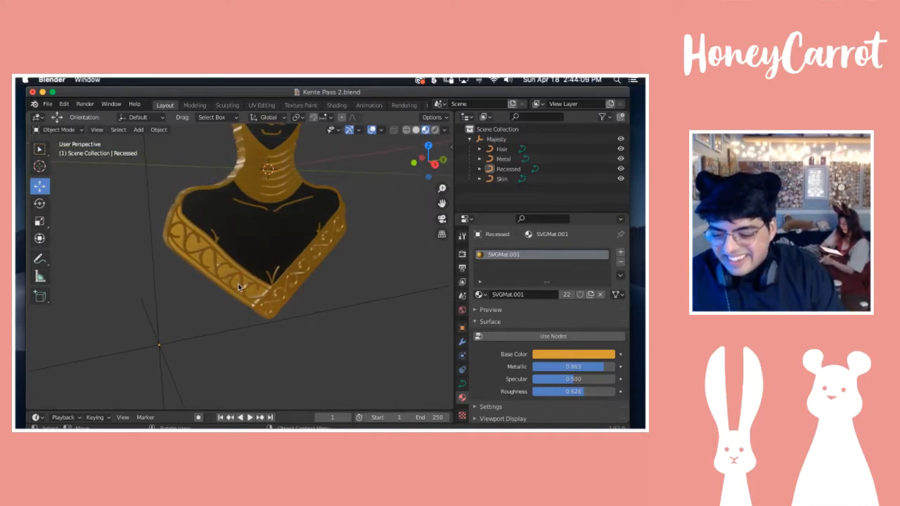
shift+scroll(239, 287, up, 4)
scroll(238, 287, down, 6)
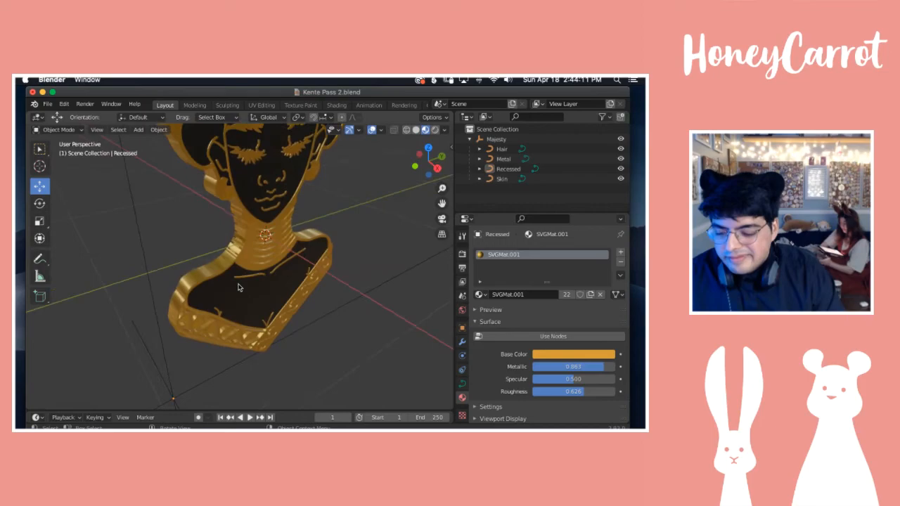
scroll(238, 287, up, 5)
scroll(238, 287, down, 3)
scroll(237, 286, right, 4)
scroll(237, 287, left, 3)
scroll(238, 287, right, 3)
scroll(237, 287, left, 3)
scroll(238, 287, left, 5)
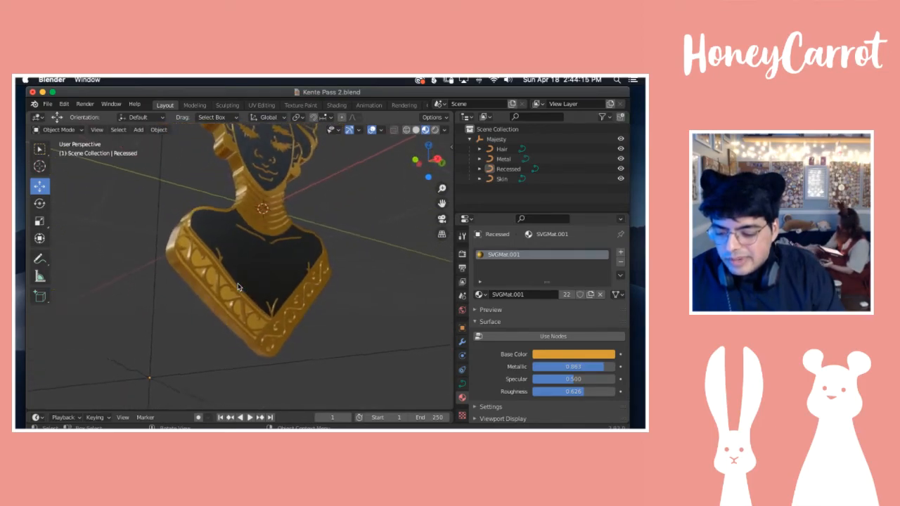
Step: Review the gold finish across the whole bust, from headdress to collar, from the front and the side
shift+scroll(238, 287, up, 3)
scroll(238, 287, left, 5)
scroll(239, 287, right, 6)
scroll(238, 287, left, 2)
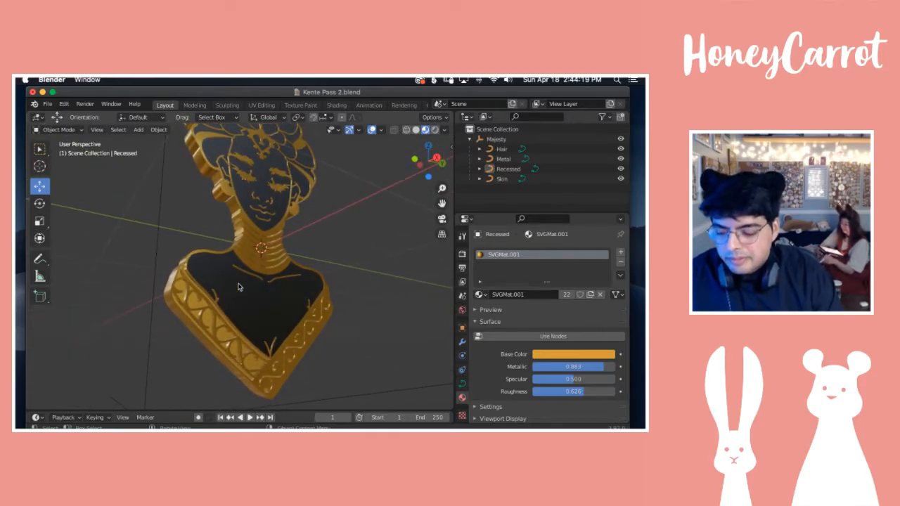
scroll(237, 286, right, 4)
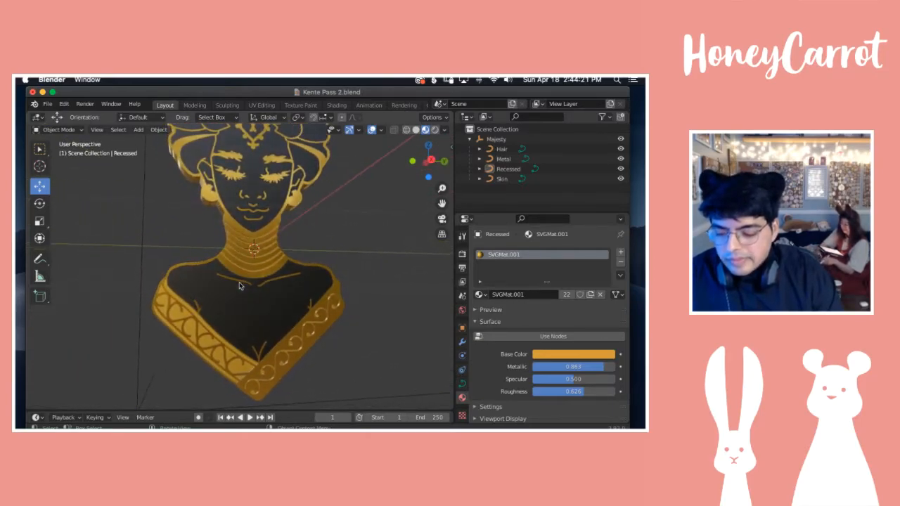
ctrl+scroll(239, 286, down, 3)
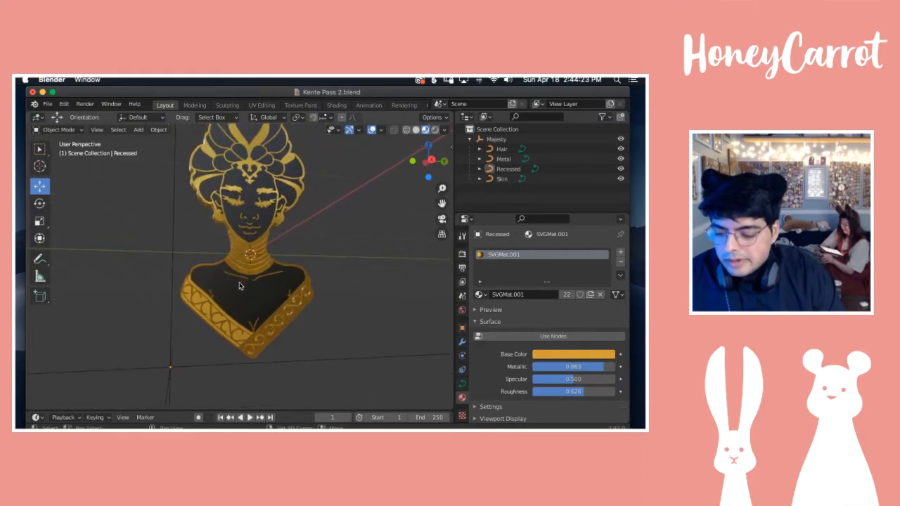
shift+scroll(239, 286, up, 3)
scroll(239, 286, left, 4)
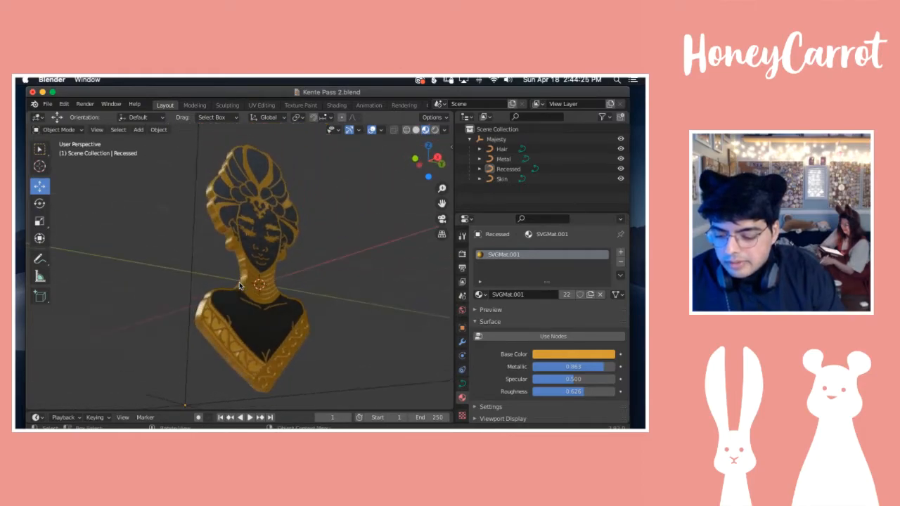
scroll(239, 286, right, 4)
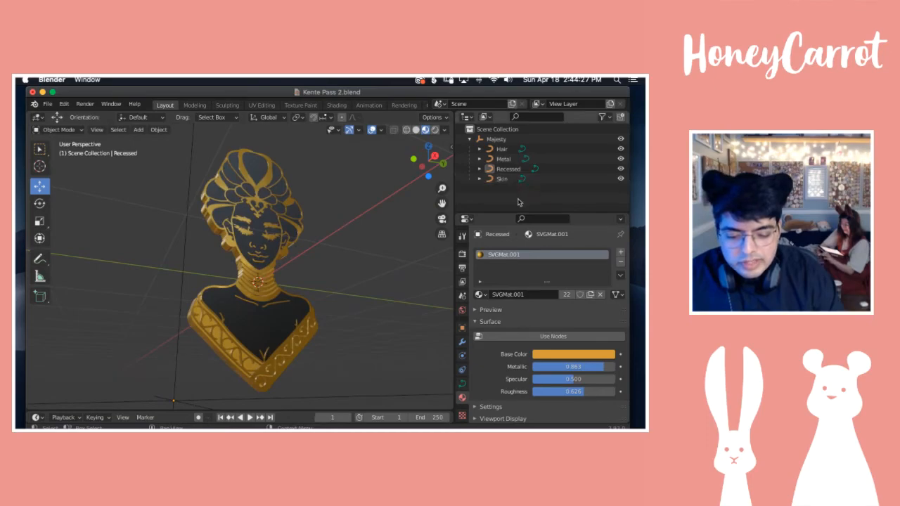
scroll(224, 240, up, 3)
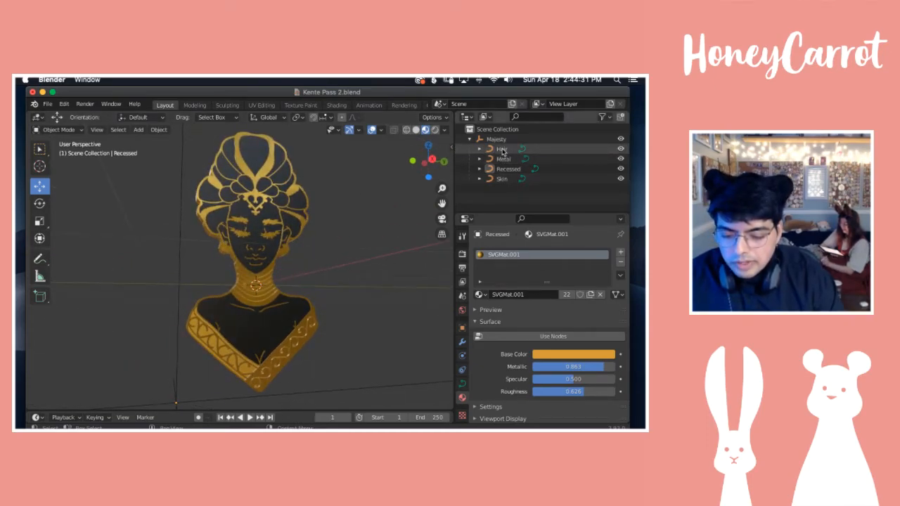
Step: Select the Skin object, switch to Illustrator and copy the hex code 6e4e47 from the fill of the chest's skin shape
click(501, 150)
click(499, 180)
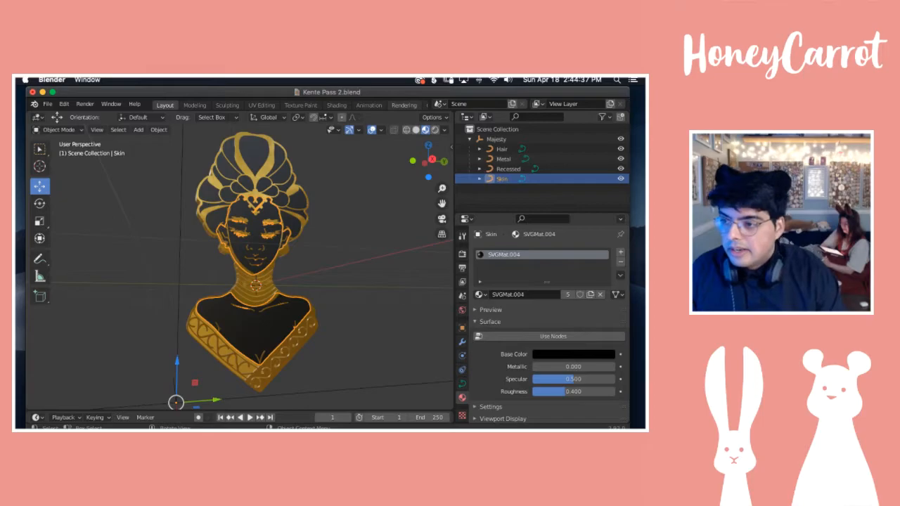
key(super+Tab)
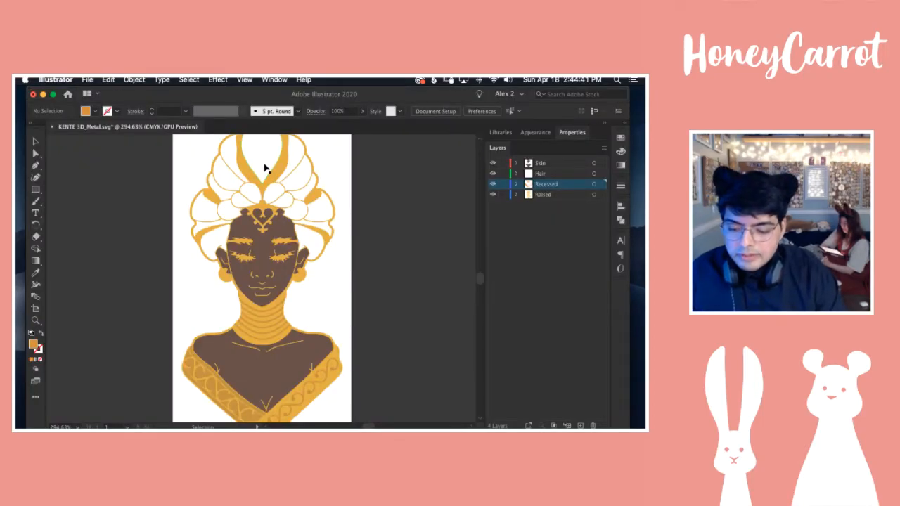
click(298, 365)
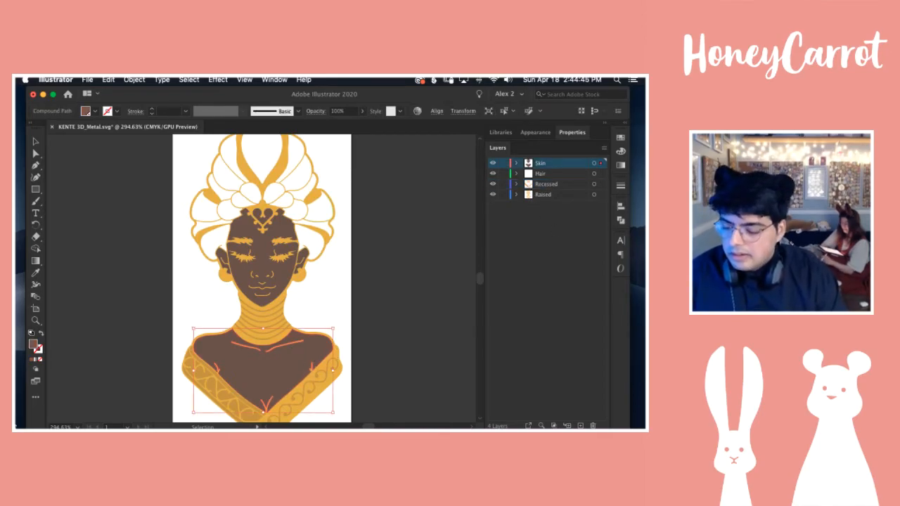
double_click(33, 344)
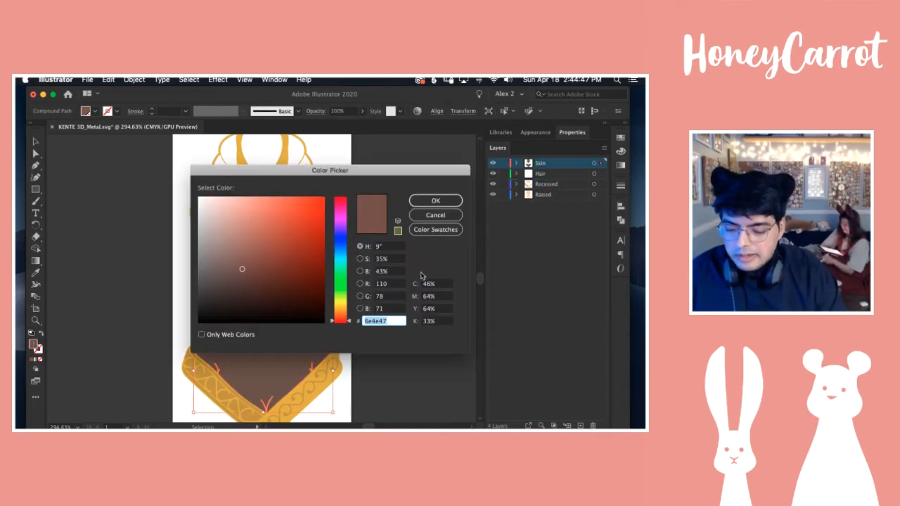
right_click(394, 323)
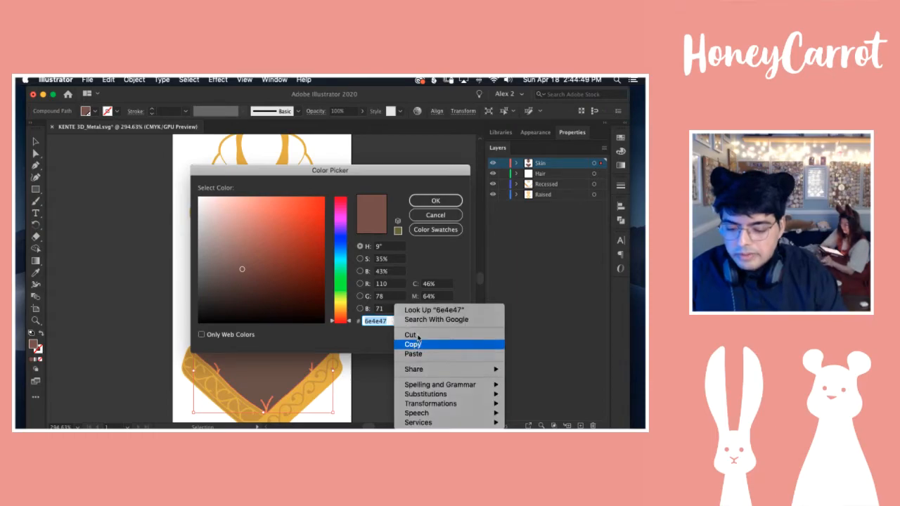
click(417, 343)
click(435, 201)
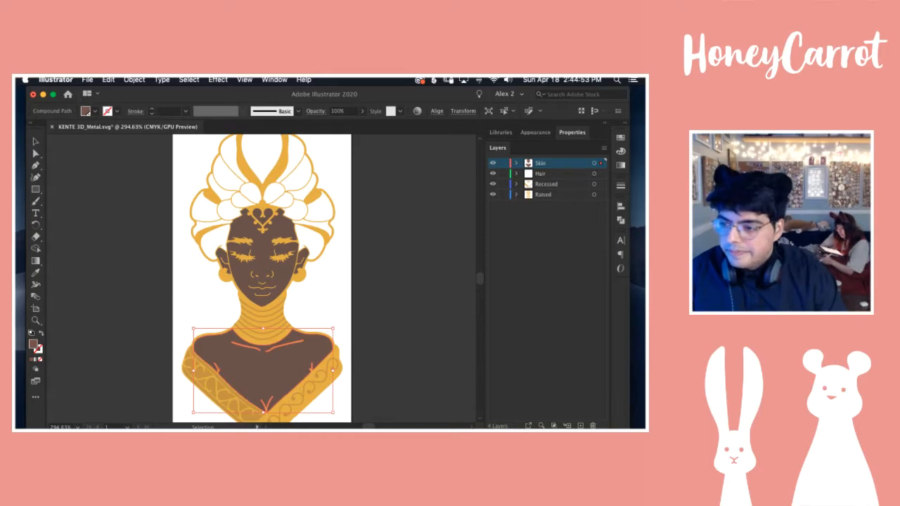
Step: Switch back to Blender, set the Skin material's base color to hex 6e4e47, and deselect the object to check the result
key(super+Tab)
click(485, 191)
click(504, 178)
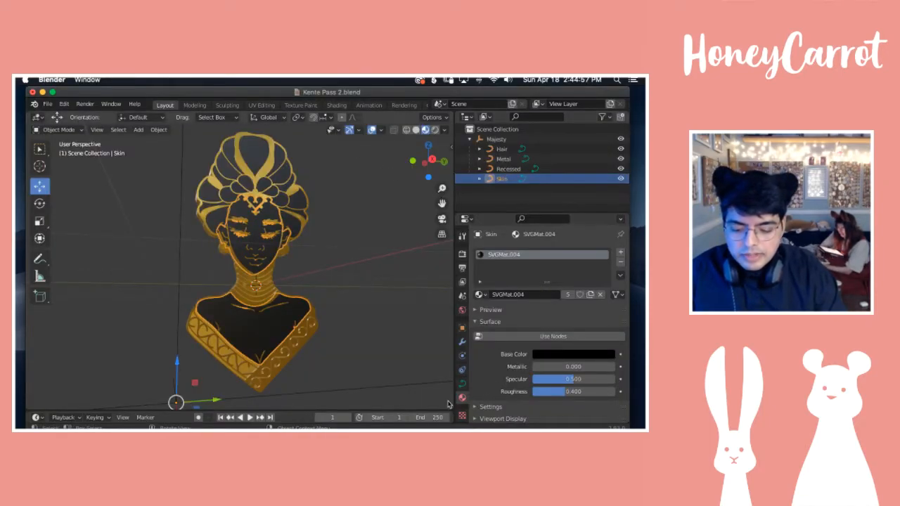
click(543, 358)
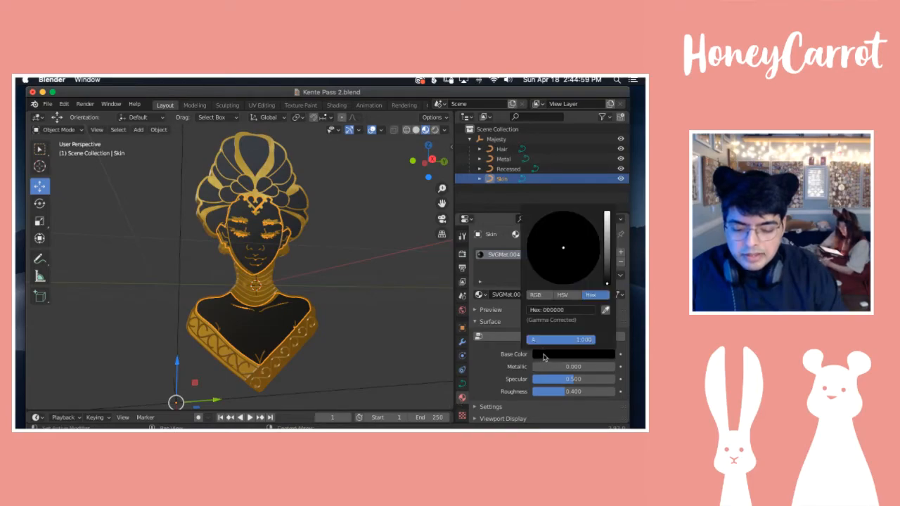
click(559, 309)
key(super+v)
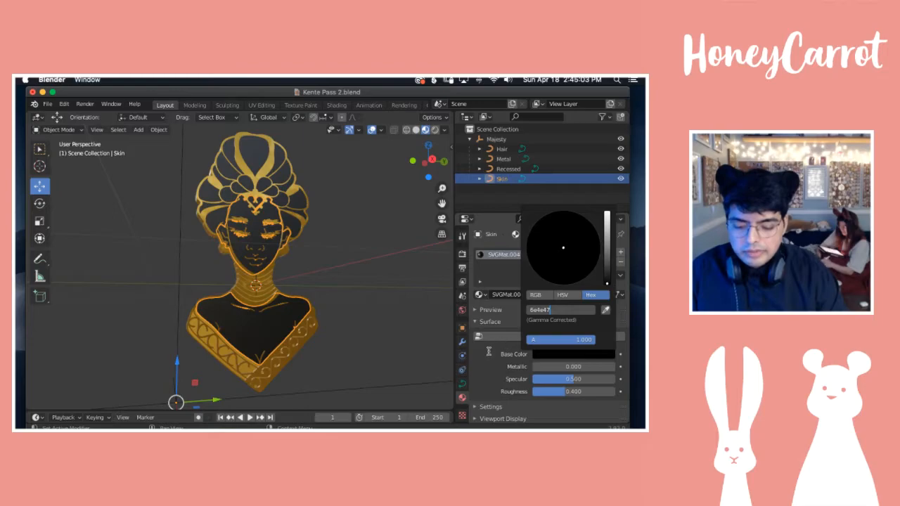
key(Return)
mouse_move(276, 302)
middle_down()
mouse_move(310, 302)
mouse_move(290, 299)
middle_up()
click(295, 276)
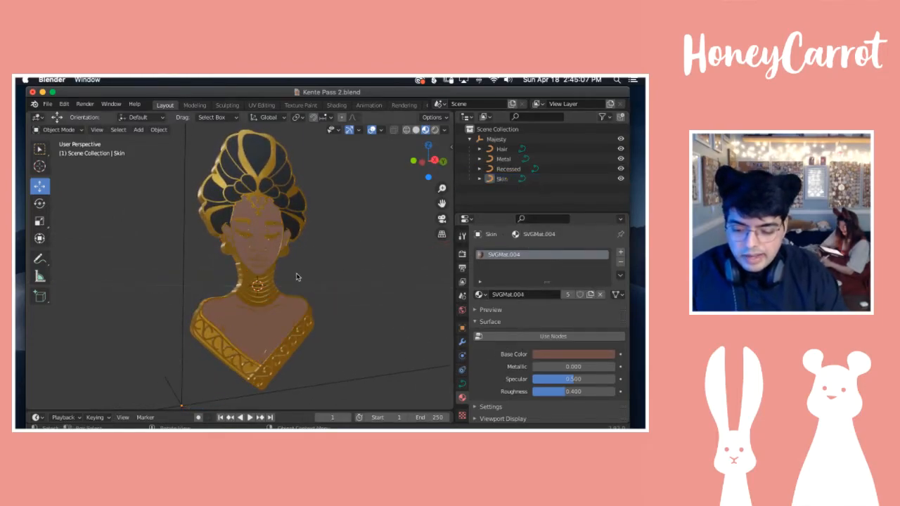
scroll(296, 277, down, 3)
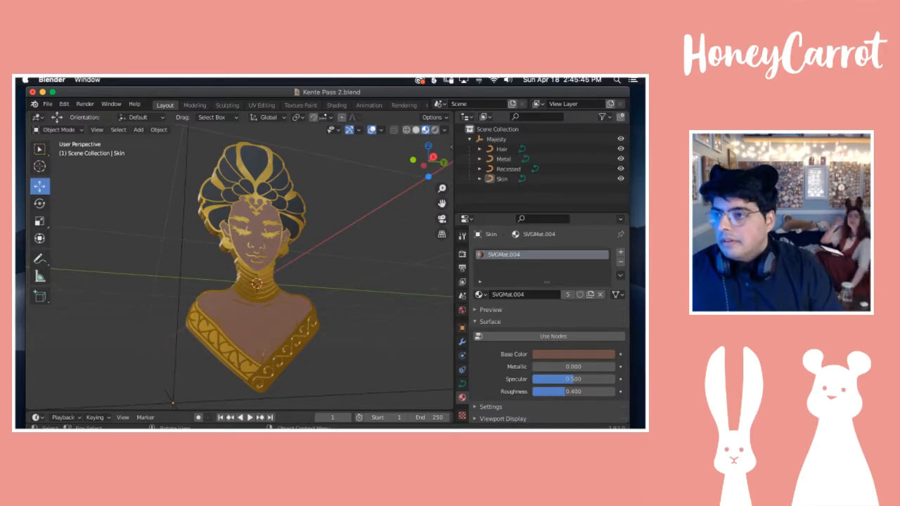
Step: Switch to Illustrator, move its window aside to compare the artwork with the 3D bust, and return to Blender
key(super+Tab)
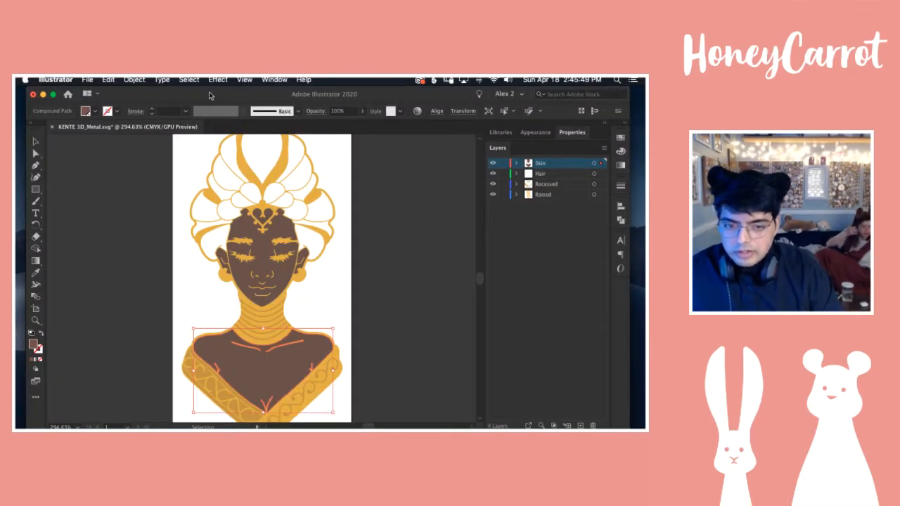
drag(209, 95, 464, 97)
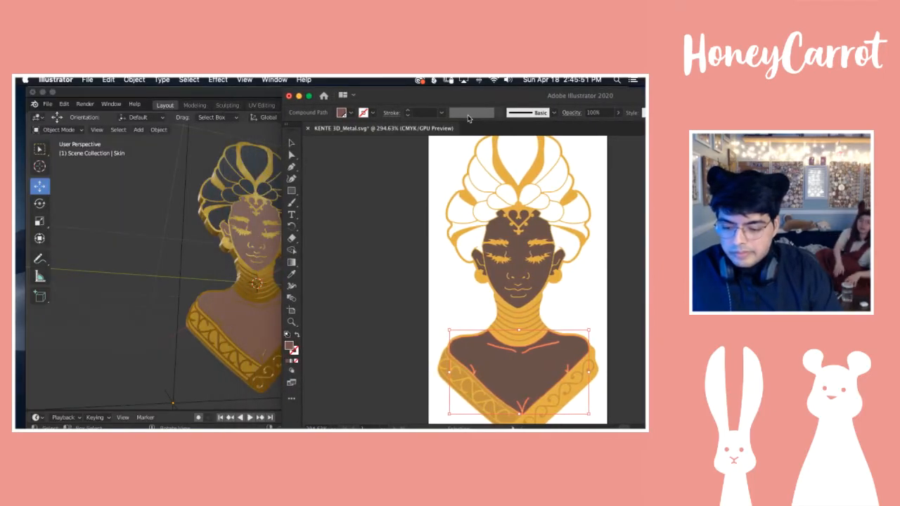
click(215, 92)
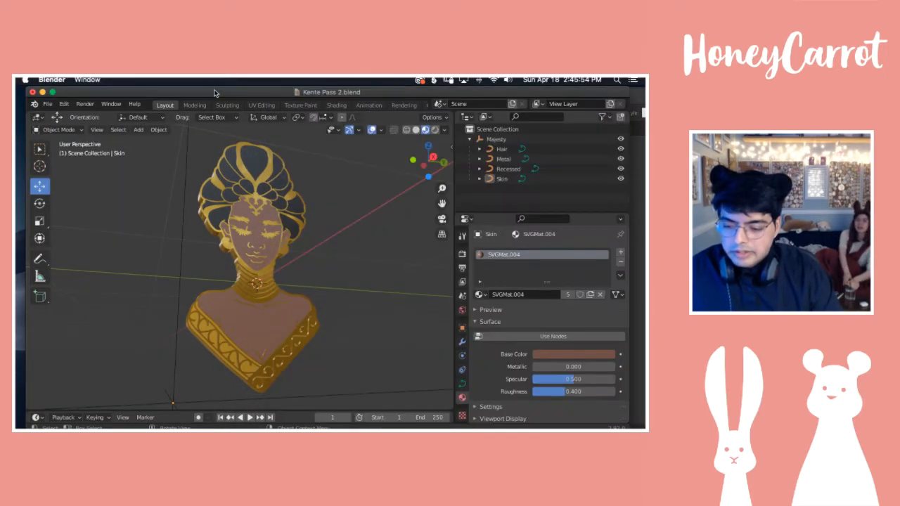
Step: Set the base color of the Hair object's material to white
click(502, 150)
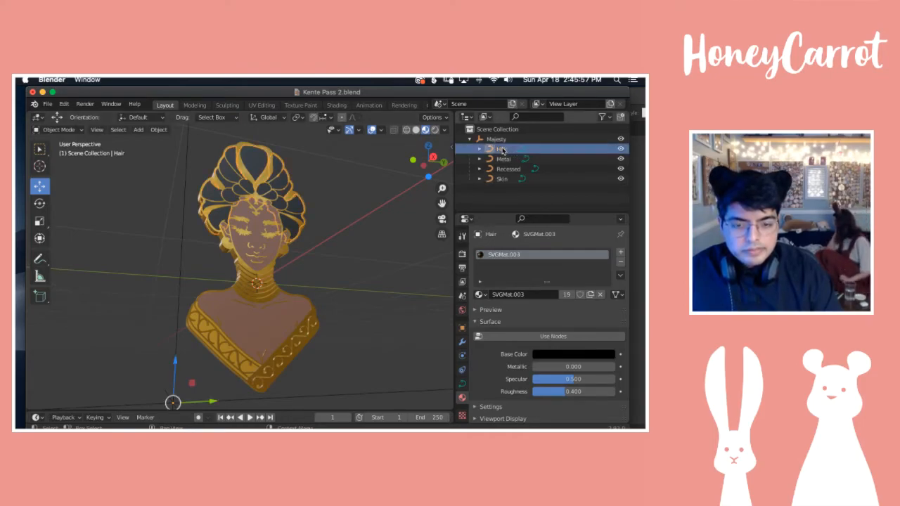
click(577, 357)
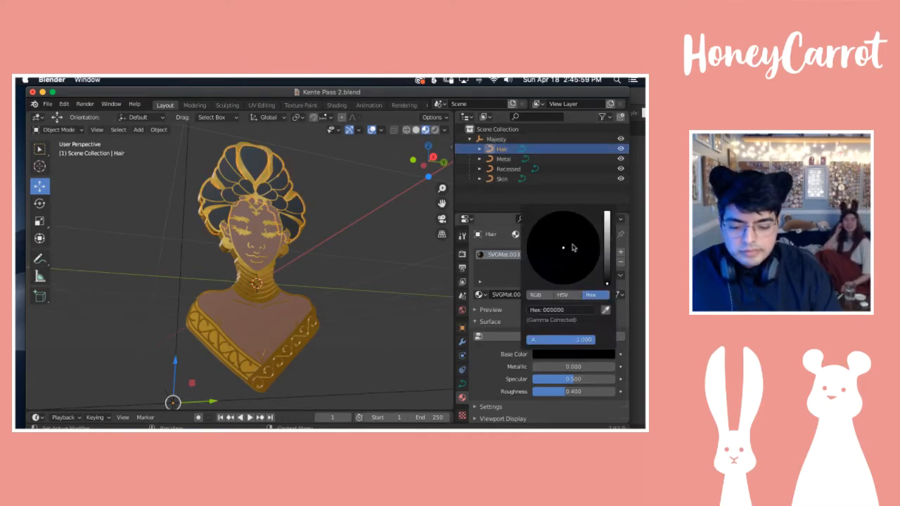
drag(609, 239, 607, 213)
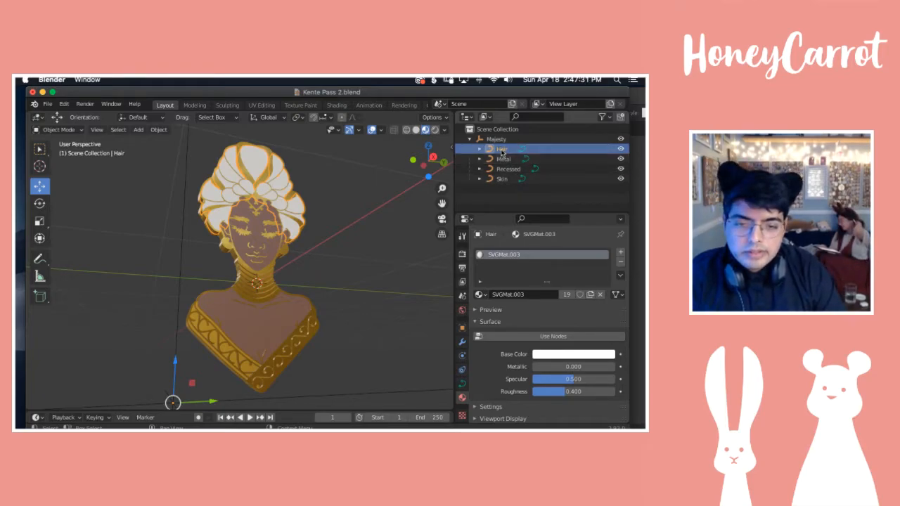
Step: Change the Hair material's base color to black and deselect the object to check the result
click(573, 354)
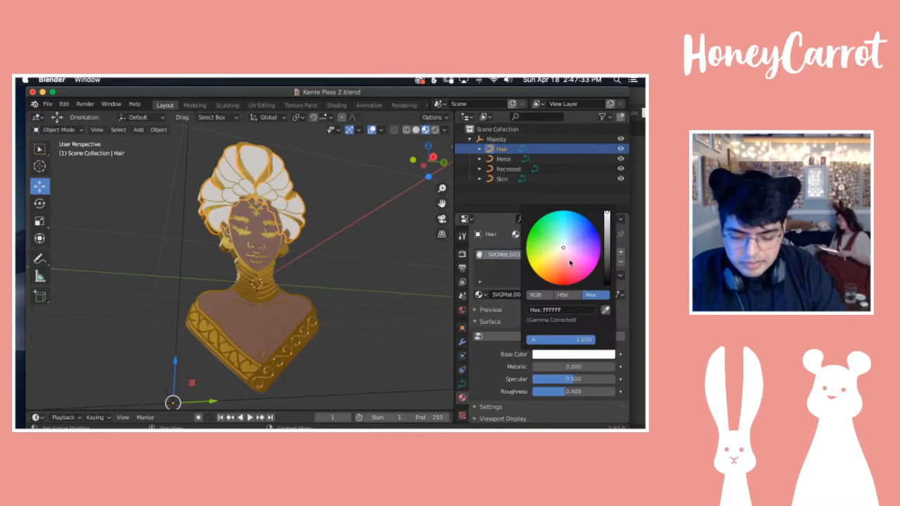
drag(609, 259, 608, 287)
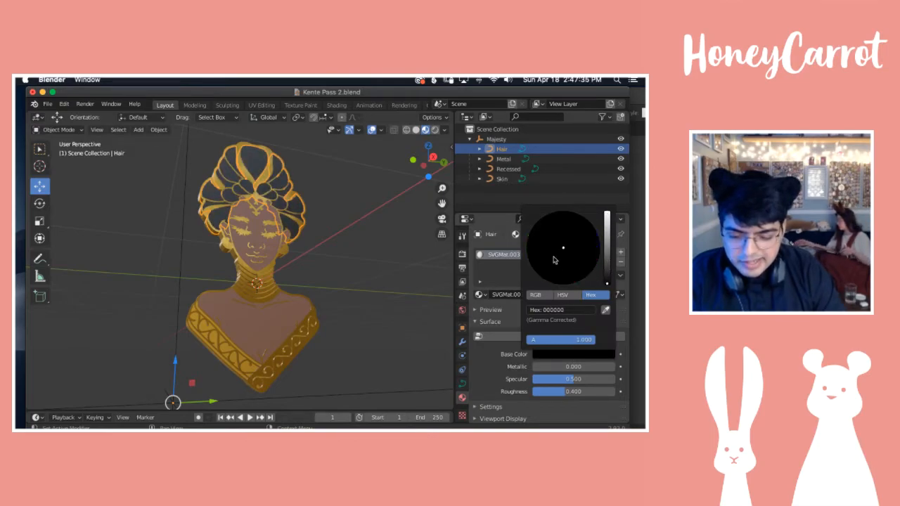
scroll(311, 245, right, 5)
scroll(312, 246, left, 5)
scroll(314, 246, right, 3)
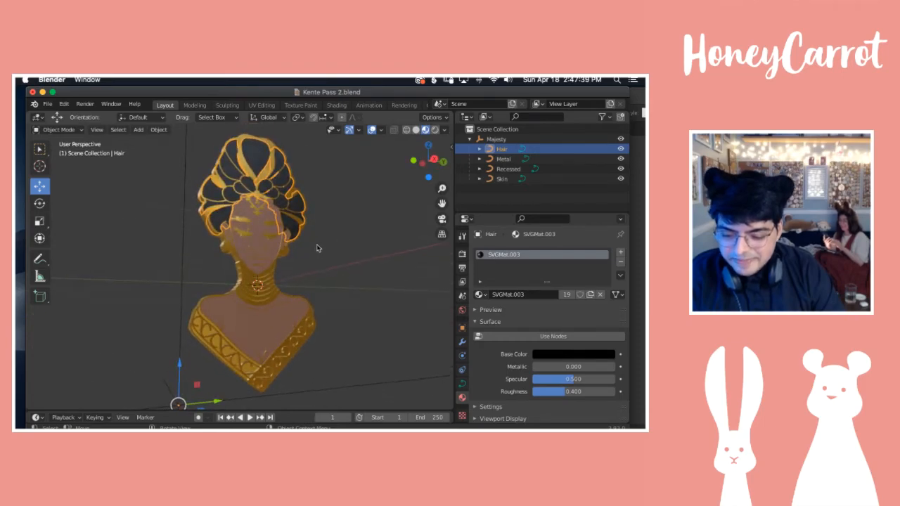
click(585, 203)
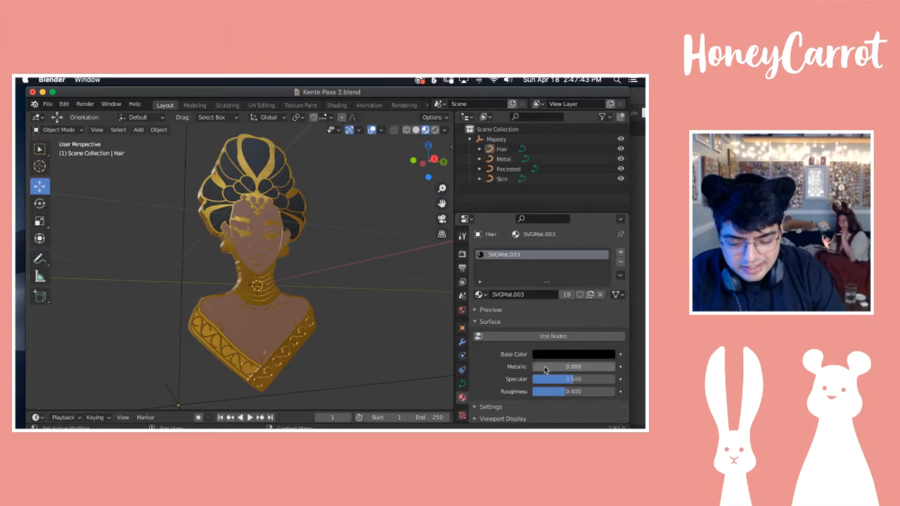
Step: Lower the Hair material's roughness to 0.192, checking the shine on the bust while adjusting
scroll(300, 237, right, 8)
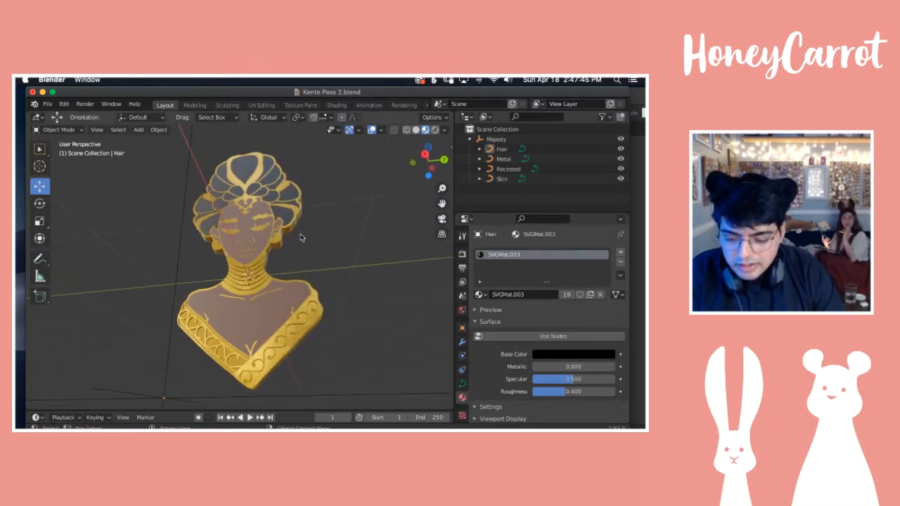
scroll(300, 237, right, 10)
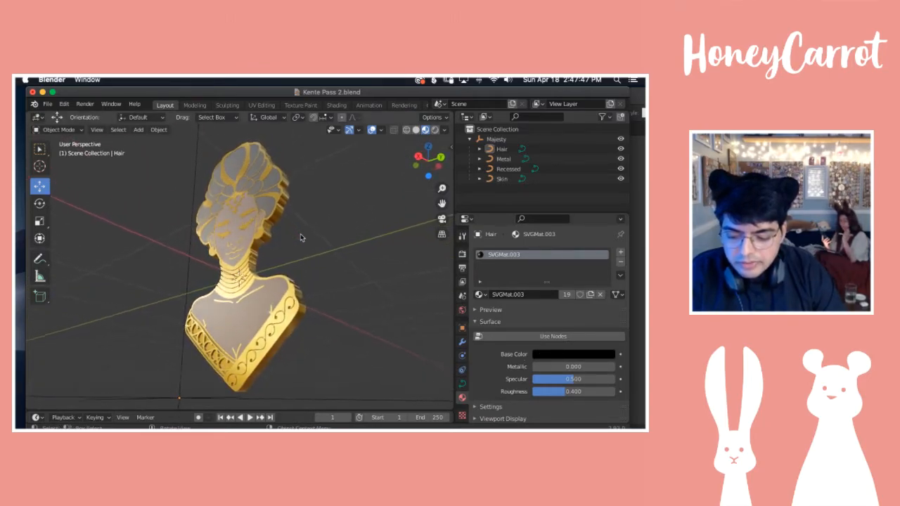
scroll(300, 237, left, 4)
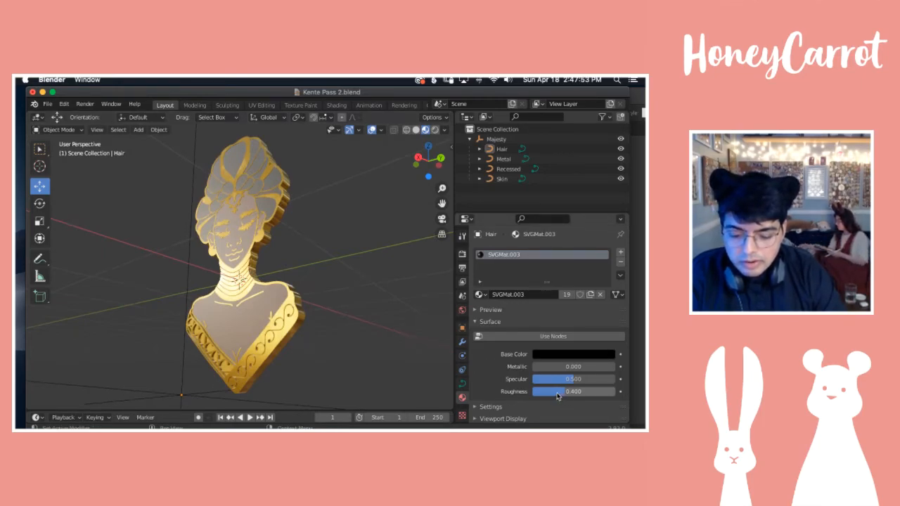
drag(560, 396, 549, 395)
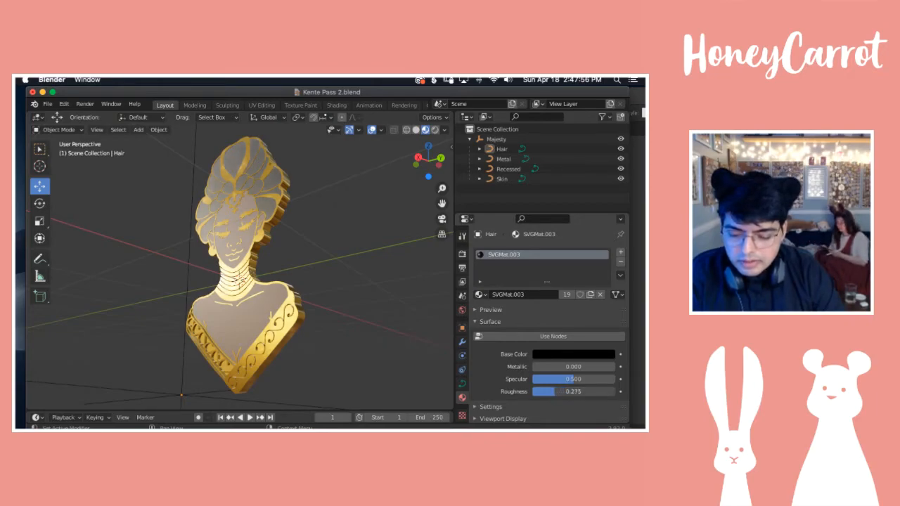
click(546, 388)
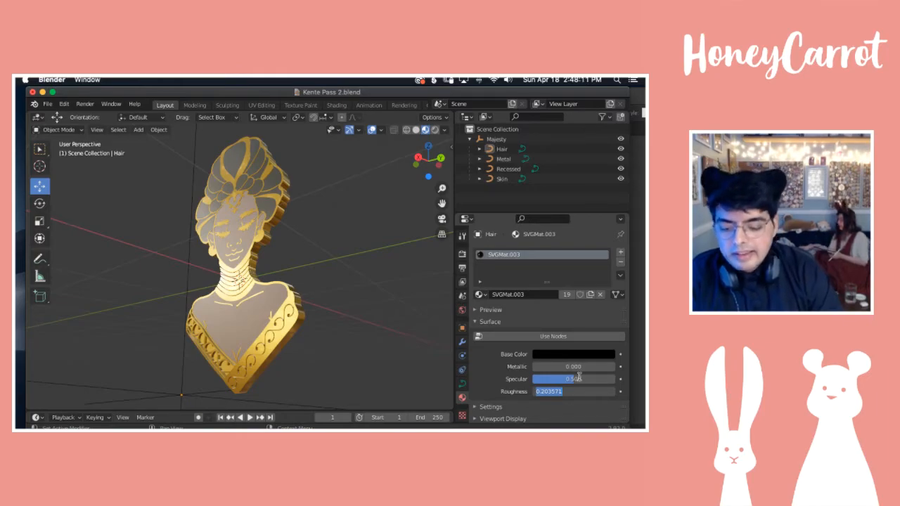
click(575, 311)
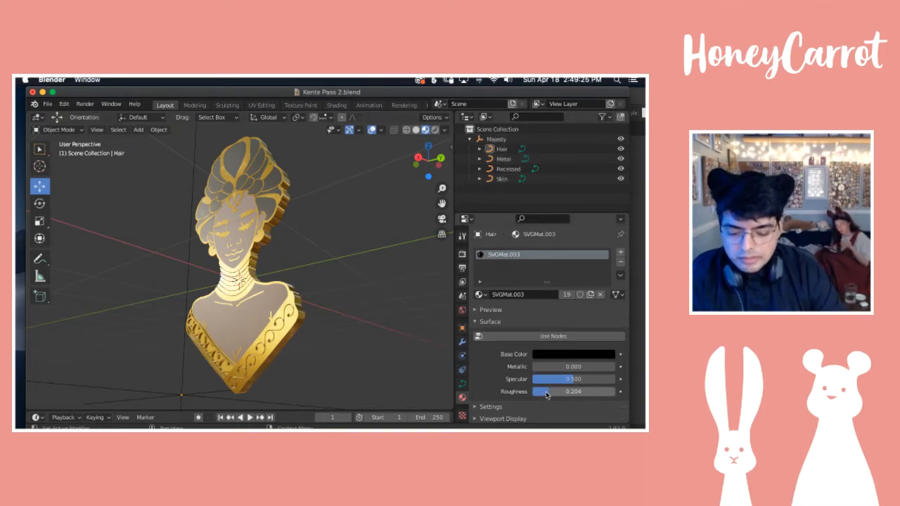
click(500, 149)
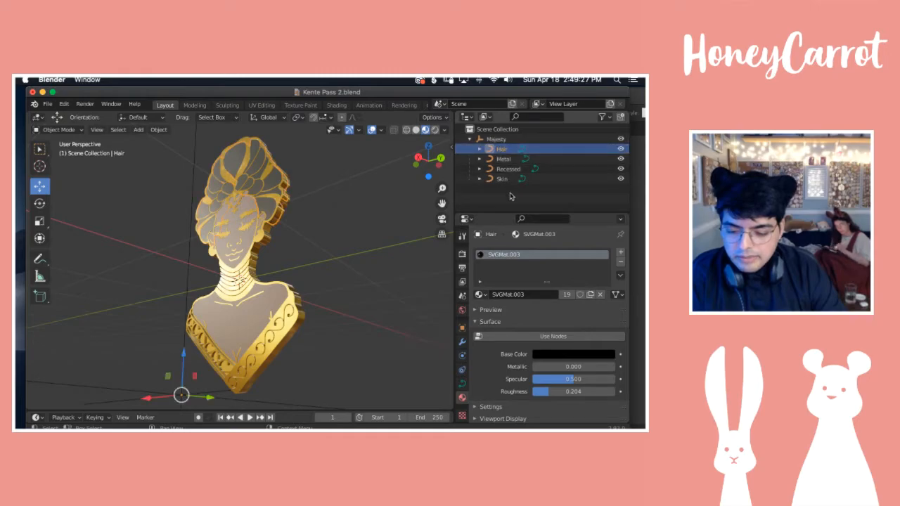
drag(571, 391, 568, 392)
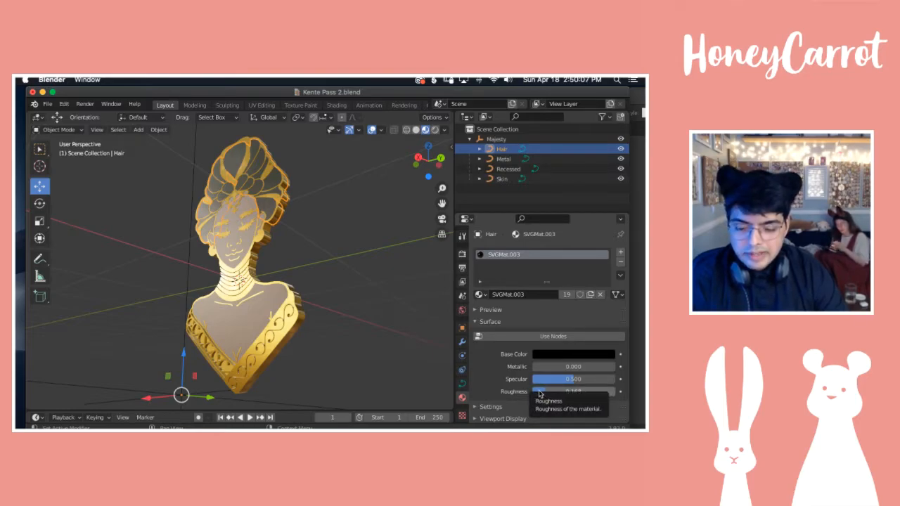
drag(562, 392, 560, 392)
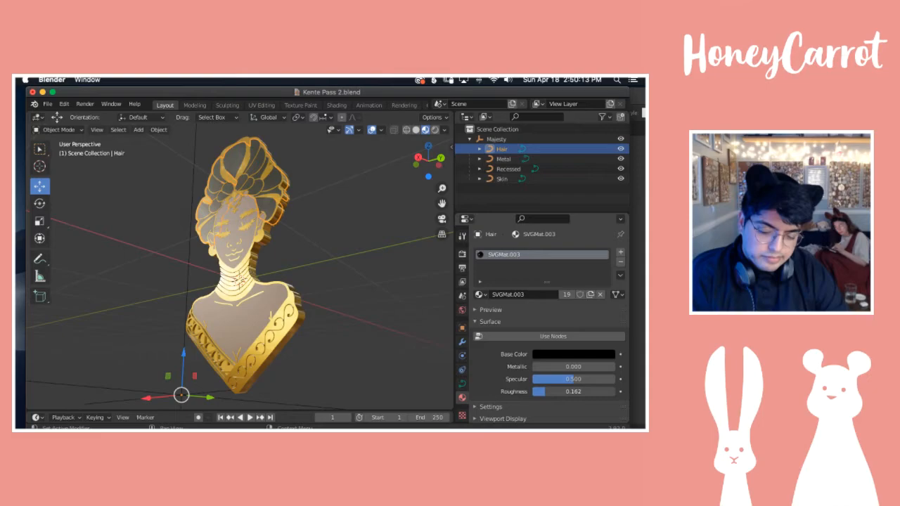
drag(559, 391, 548, 391)
middle_drag(287, 224, 316, 225)
drag(549, 390, 556, 391)
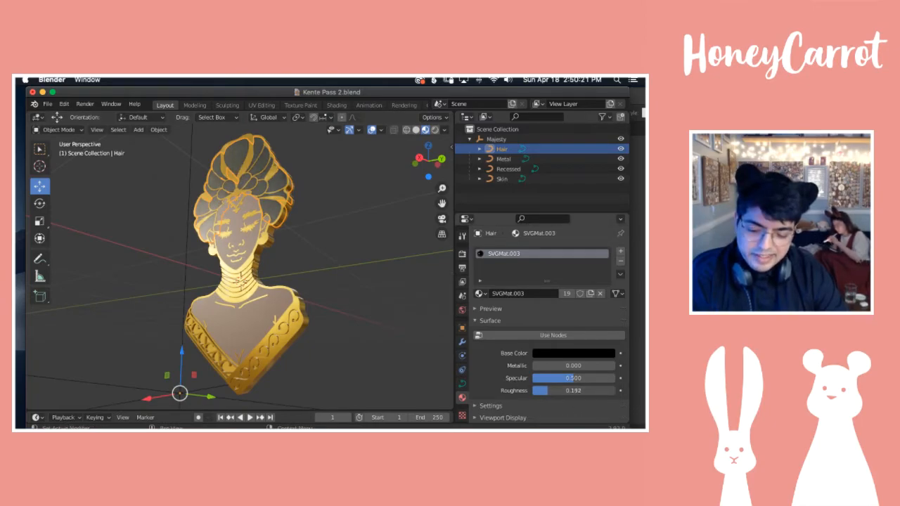
Step: Select the Skin object and set its material's roughness to 0.19
middle_drag(312, 277, 222, 182)
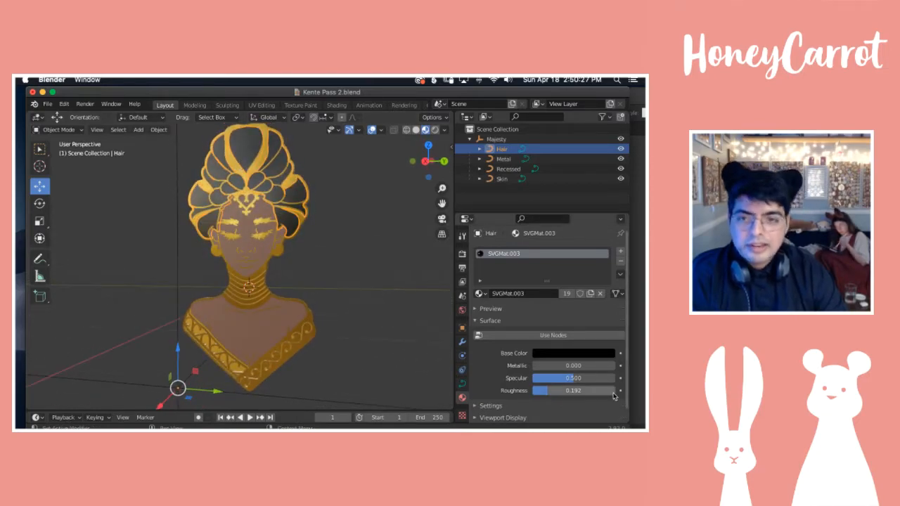
click(504, 159)
click(507, 169)
click(502, 178)
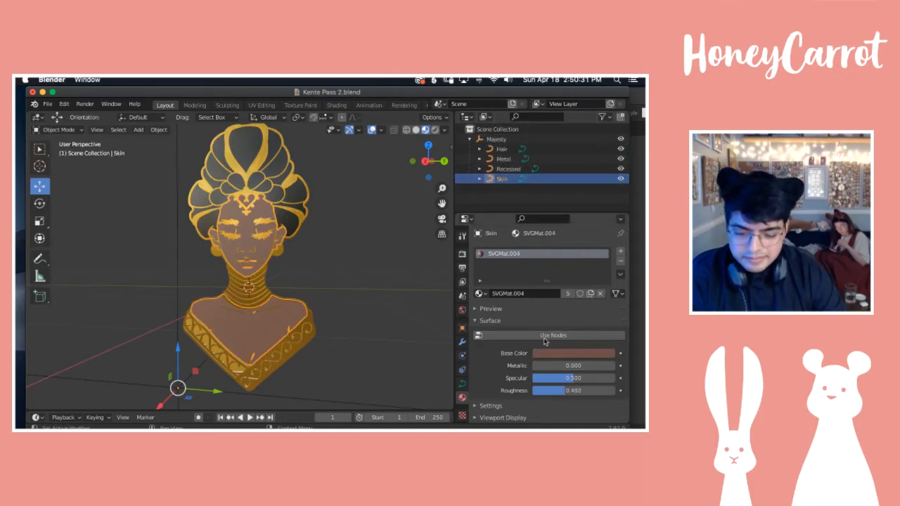
double_click(581, 390)
text(0.19)
key(Return)
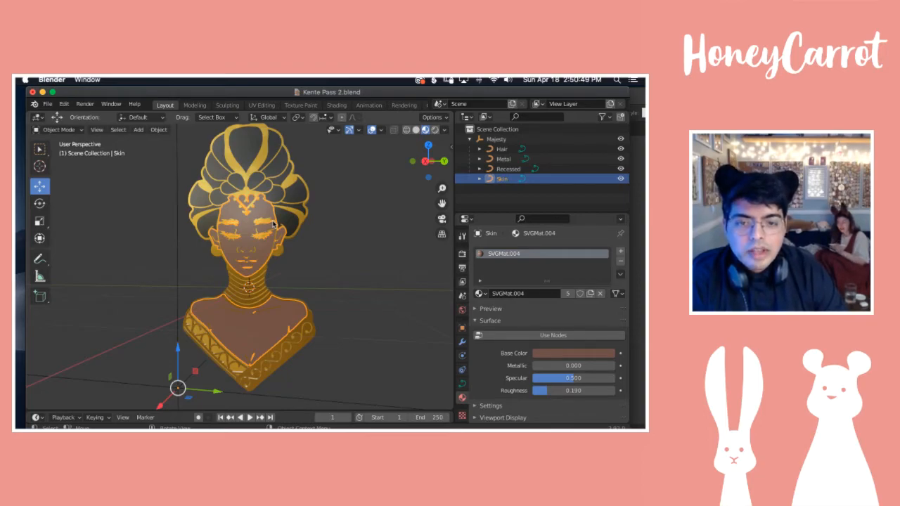
Step: Deselect the Skin object and examine the glossier skin and black hair on the bust from several angles
scroll(244, 229, left, 5)
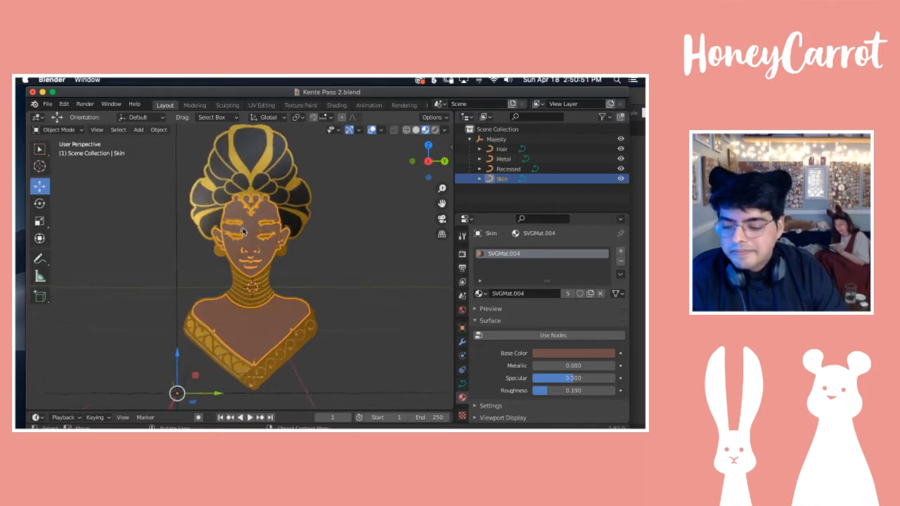
scroll(243, 230, right, 3)
scroll(243, 231, right, 5)
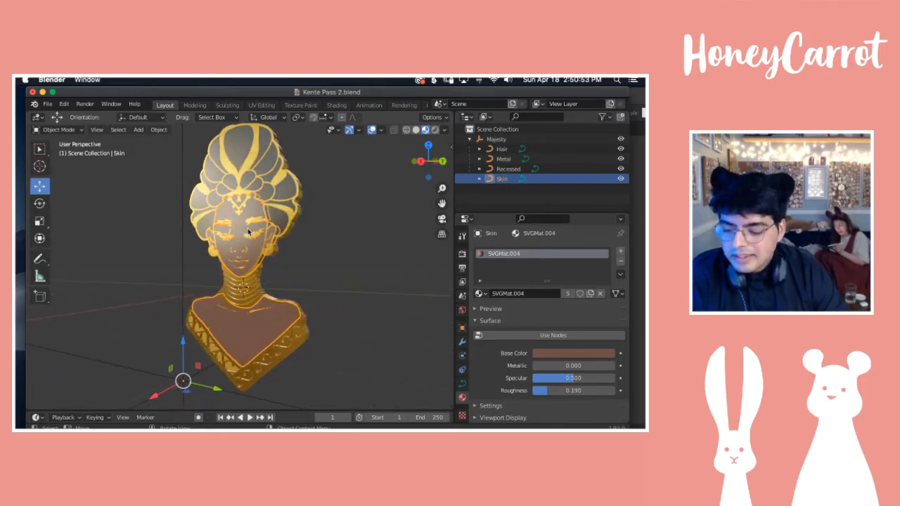
click(336, 248)
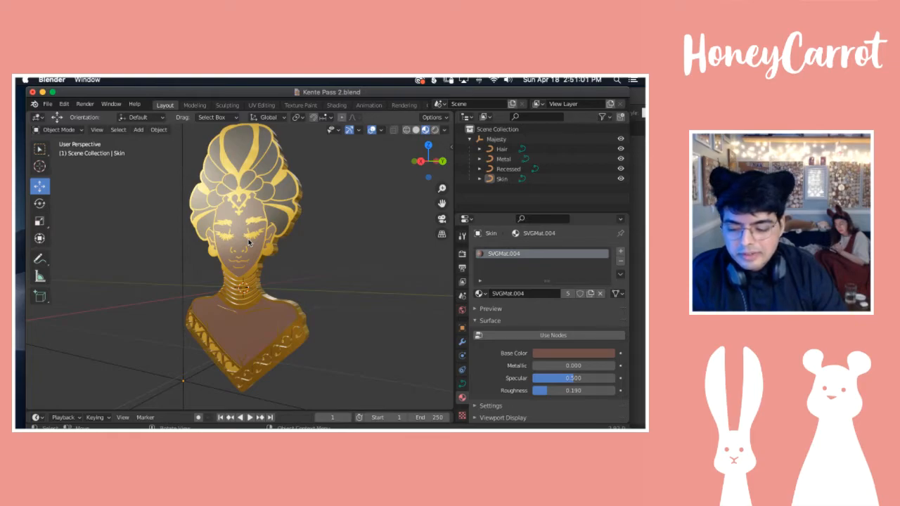
scroll(247, 242, left, 5)
scroll(248, 242, left, 4)
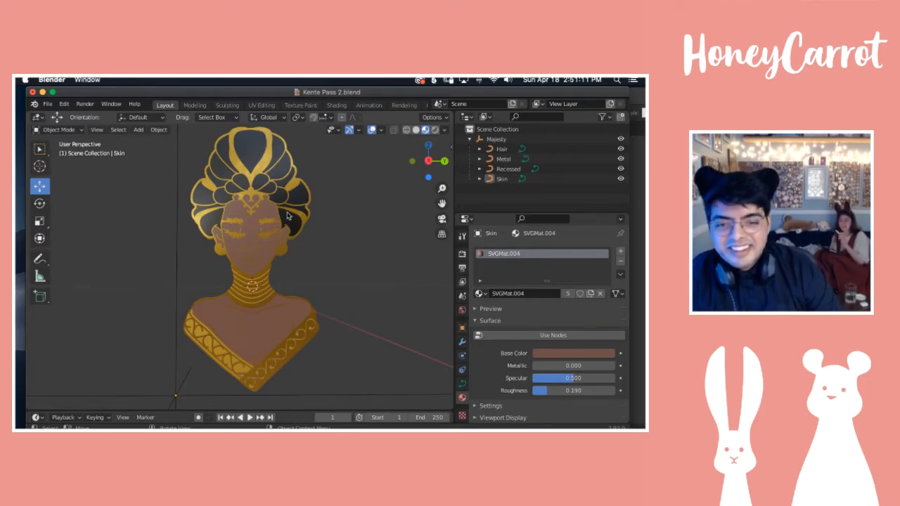
middle_drag(287, 214, 243, 219)
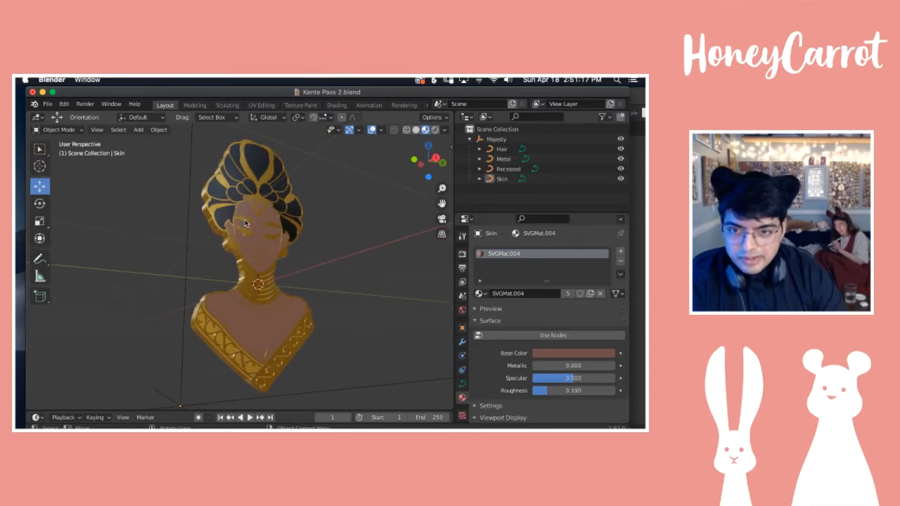
middle_drag(252, 224, 251, 225)
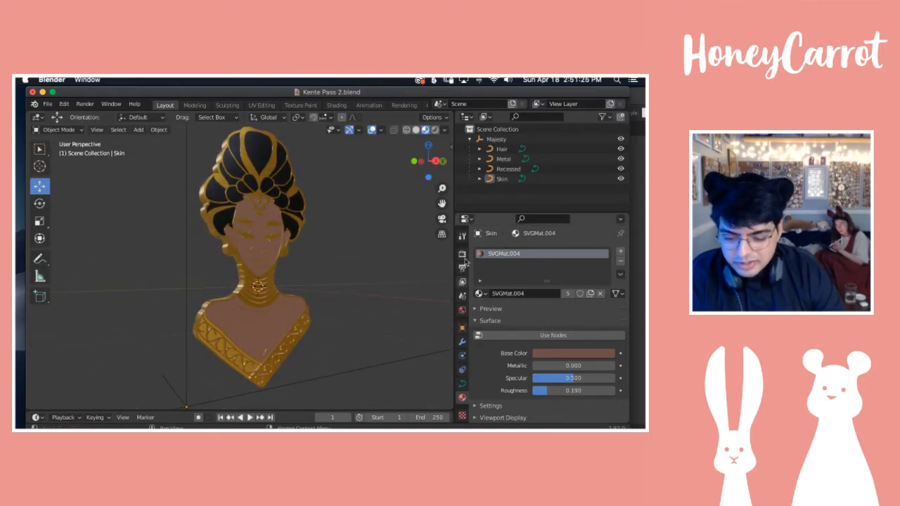
Step: Show the Material Preview environment behind the bust by raising its world opacity to 1.000
click(425, 130)
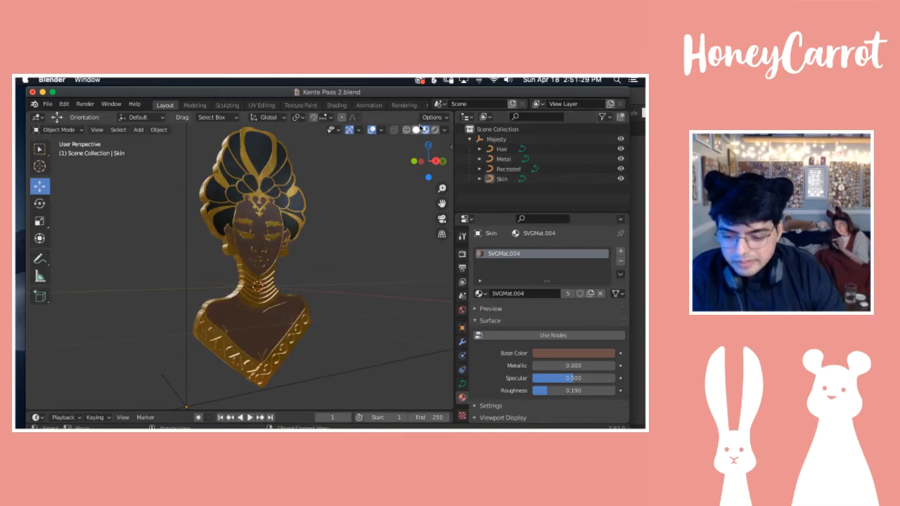
scroll(301, 205, right, 5)
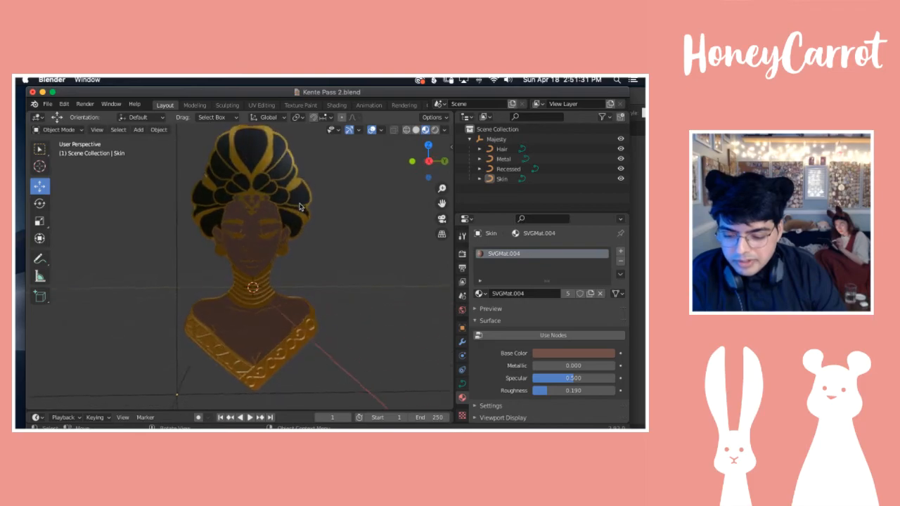
scroll(300, 205, left, 5)
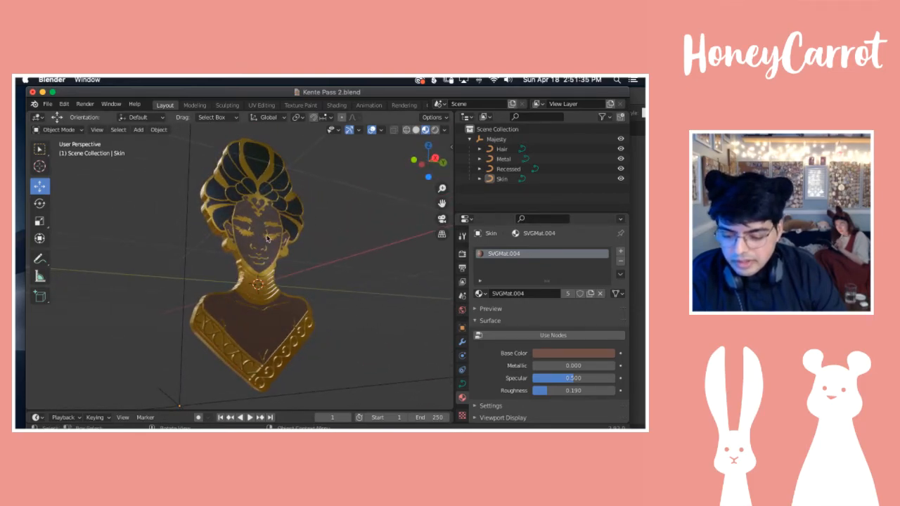
click(445, 131)
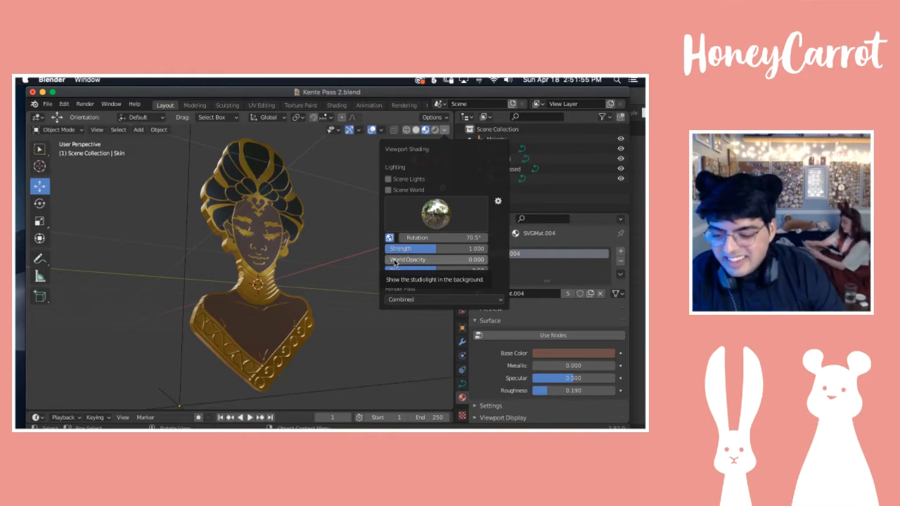
drag(394, 262, 485, 263)
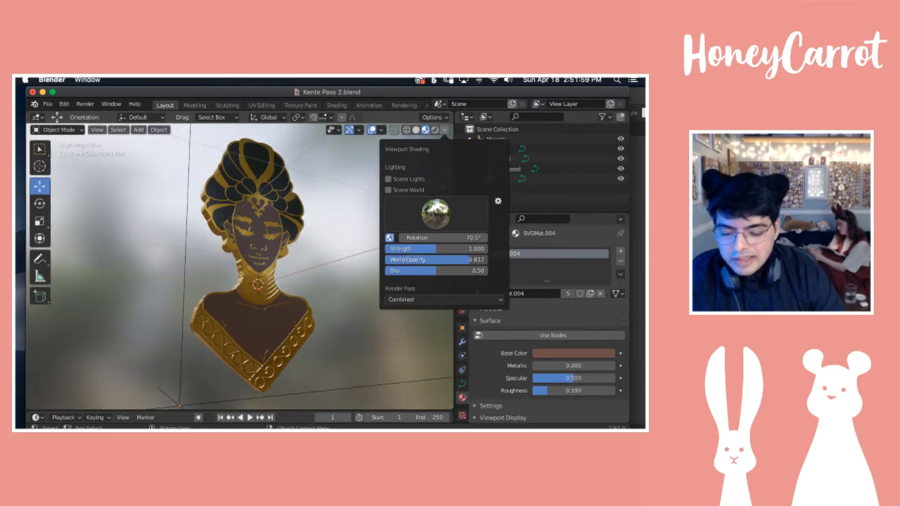
Step: Set the environment background's blur to 0.00 and check the bust's reflections from several angles
scroll(304, 248, left, 5)
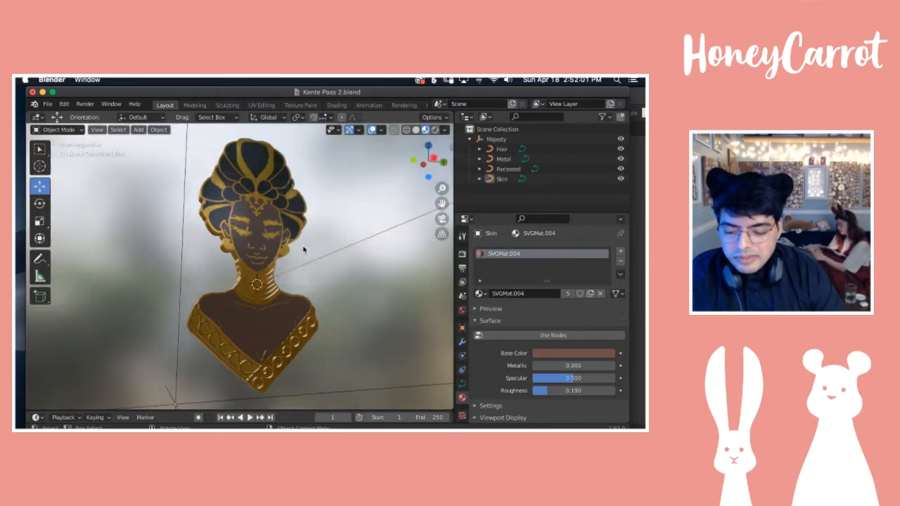
scroll(305, 249, up, 5)
scroll(305, 249, right, 5)
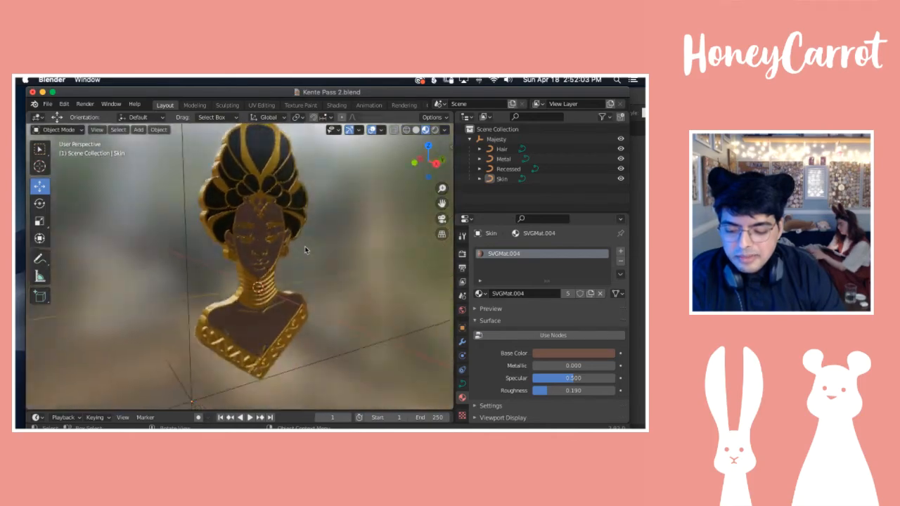
click(444, 130)
drag(434, 273, 389, 271)
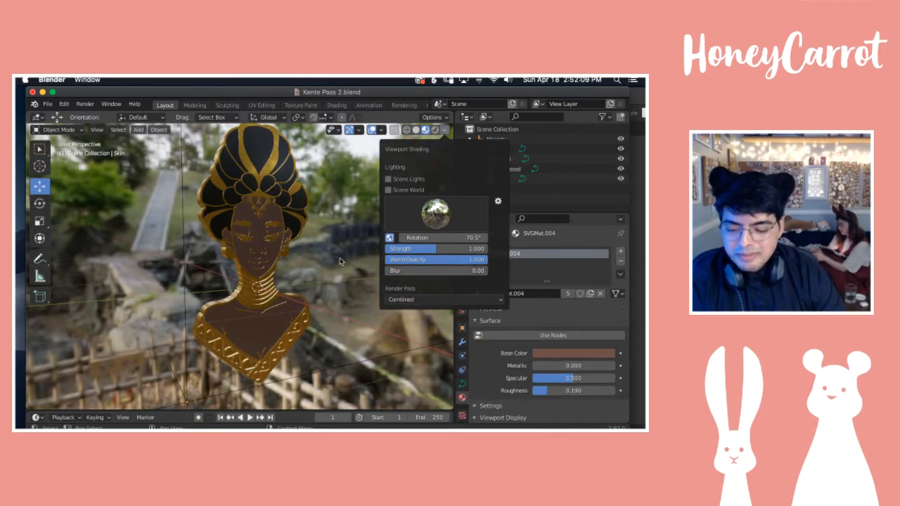
scroll(332, 251, right, 10)
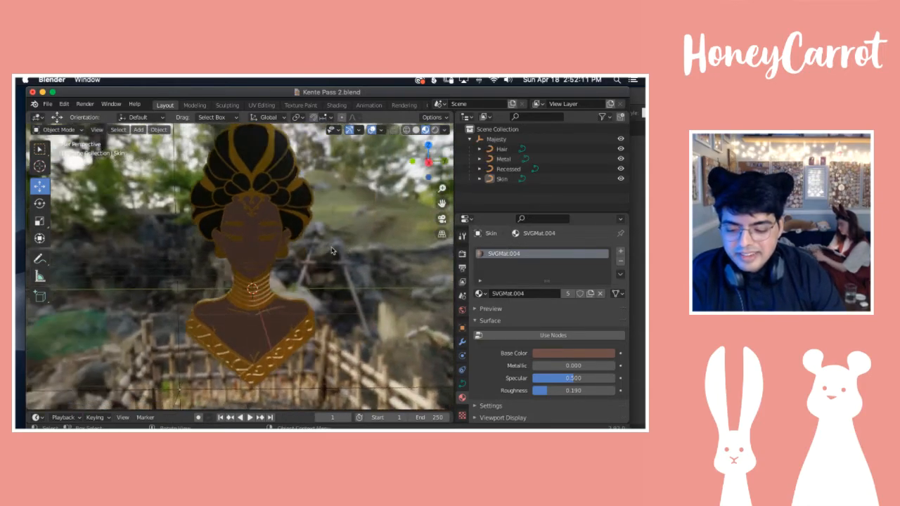
scroll(331, 250, left, 10)
scroll(332, 251, left, 15)
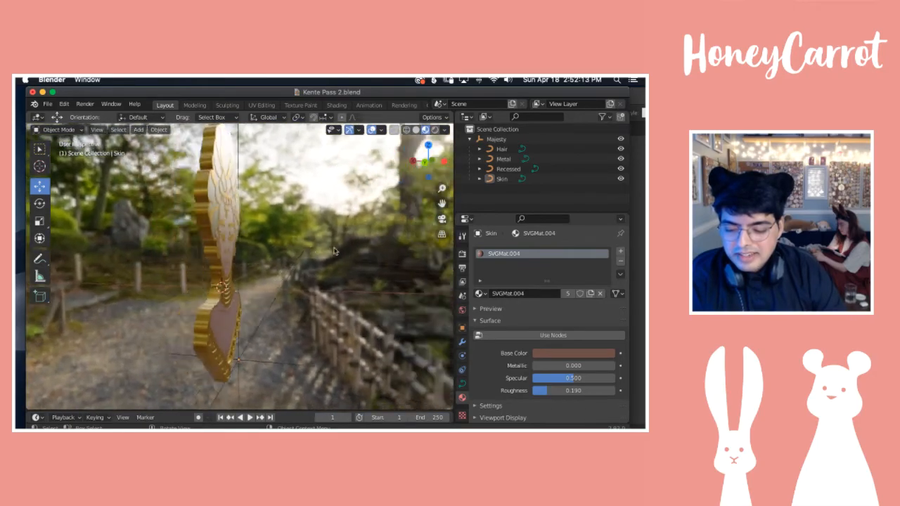
scroll(335, 250, down, 10)
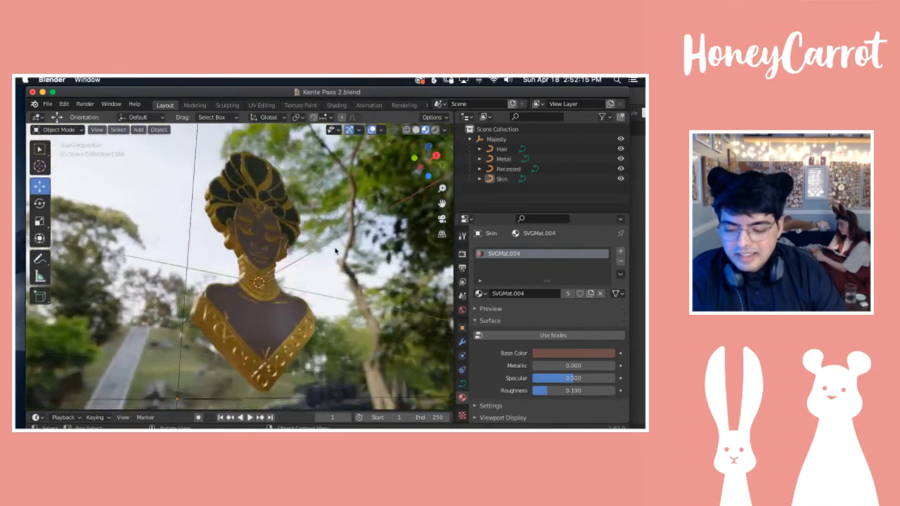
scroll(334, 251, down, 5)
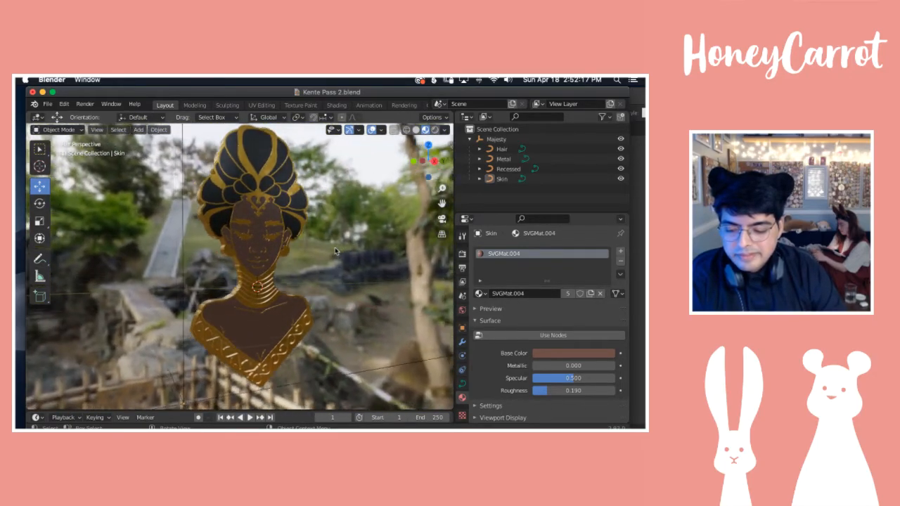
Step: Check the studio light preferences for custom HDRIs and close the preferences window
click(446, 131)
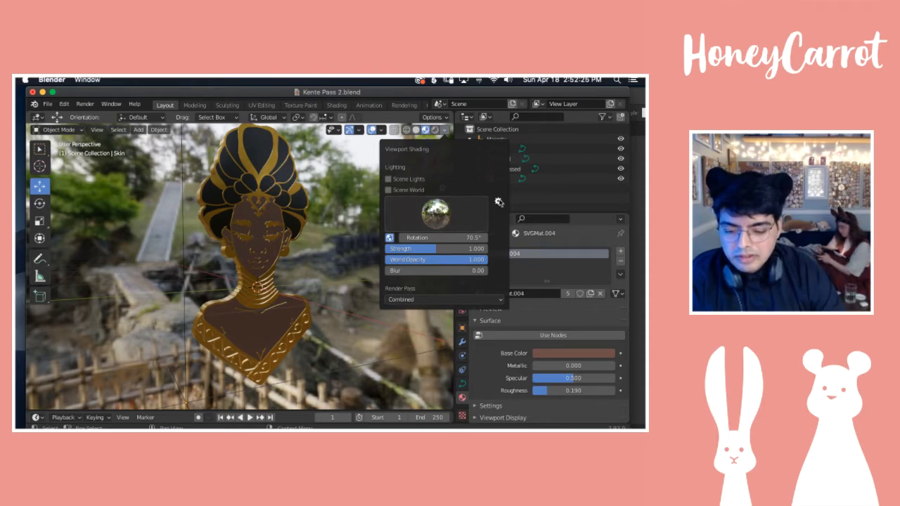
click(498, 201)
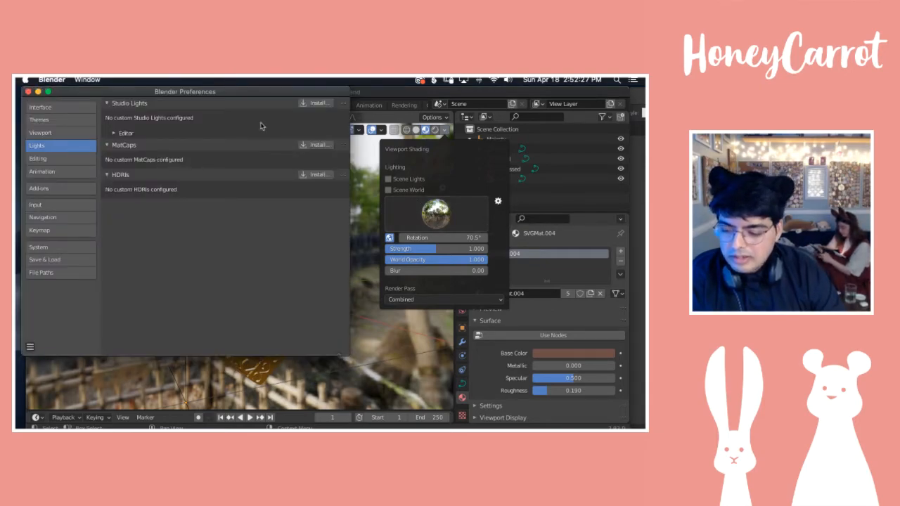
click(29, 92)
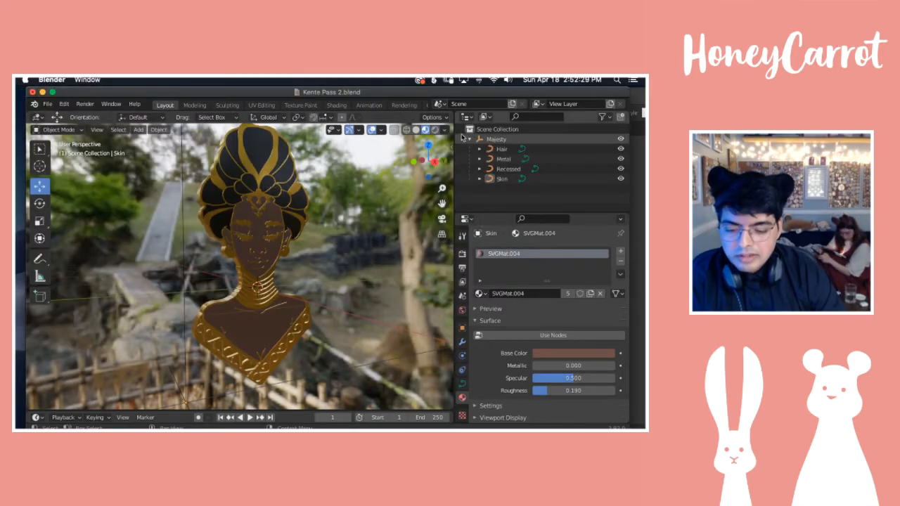
Step: Switch the Material Preview lighting to the dark dusk landscape environment and check the bust from several angles
click(444, 130)
click(437, 217)
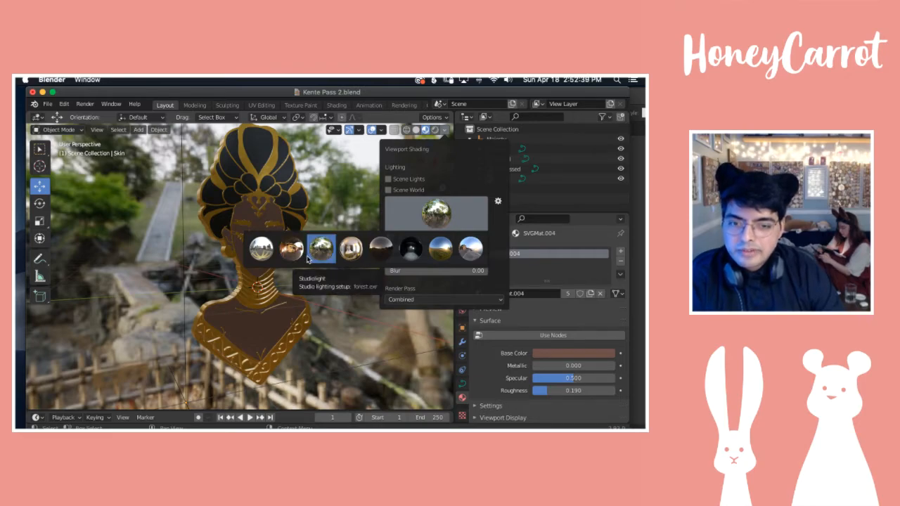
click(384, 253)
scroll(286, 246, right, 5)
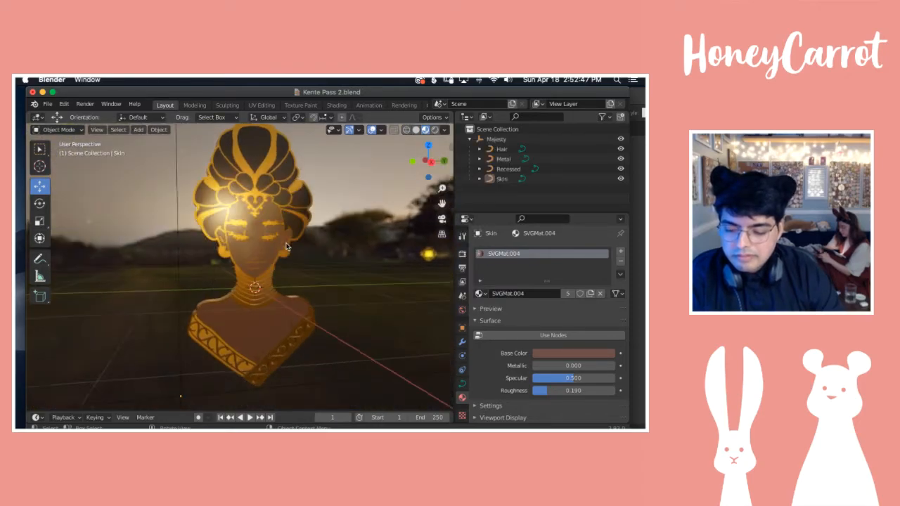
scroll(287, 246, left, 8)
scroll(288, 245, right, 5)
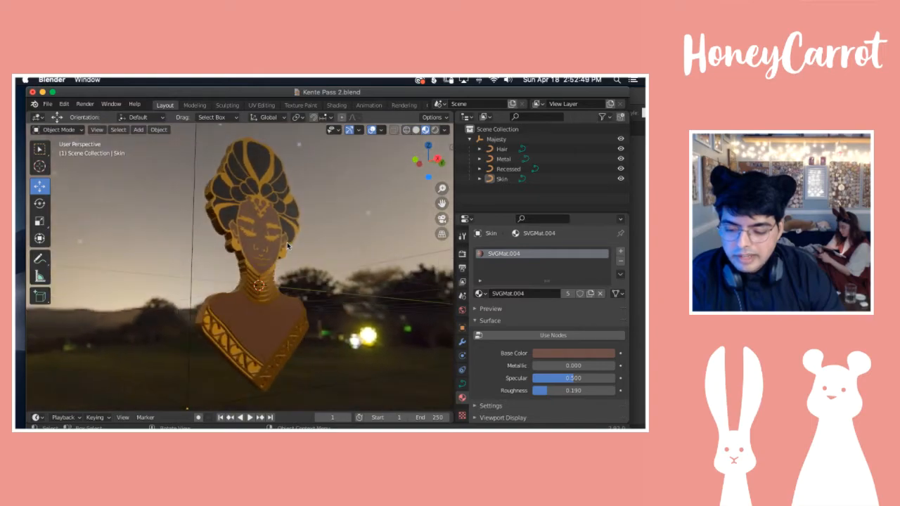
scroll(287, 245, down, 5)
scroll(288, 245, up, 5)
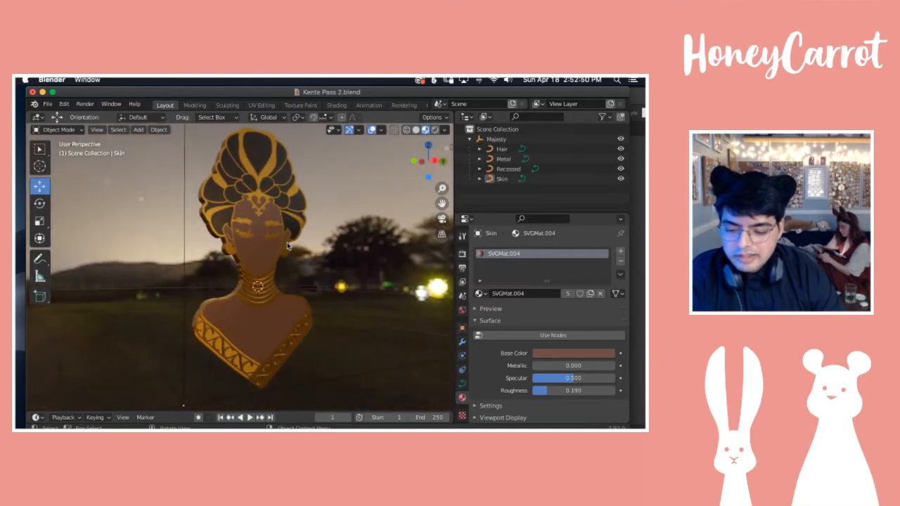
Step: Hide the environment background by setting its world opacity to 0.000, set blur to 0.45, and check the lighting on the bust
click(444, 130)
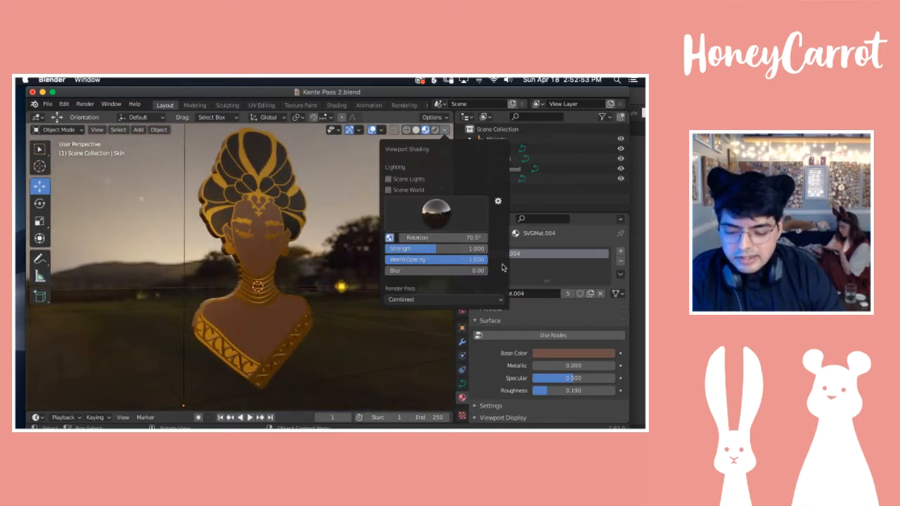
drag(482, 262, 406, 262)
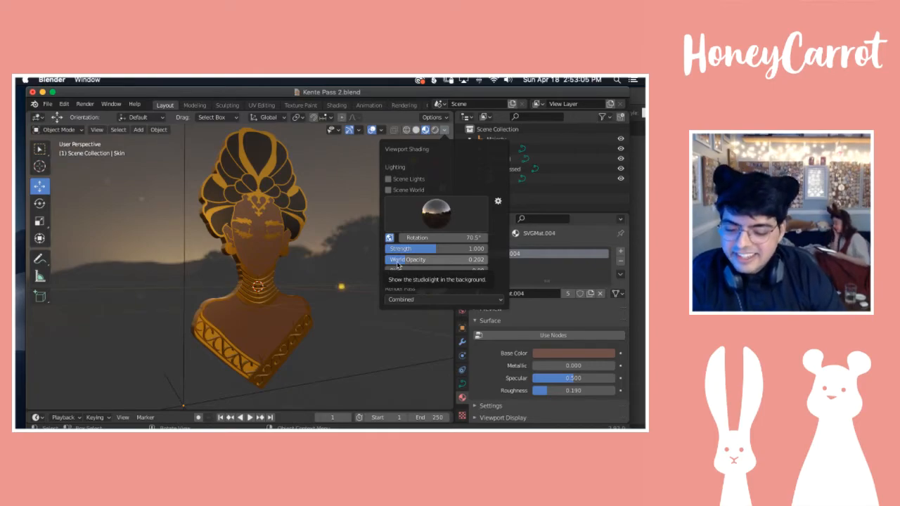
click(445, 131)
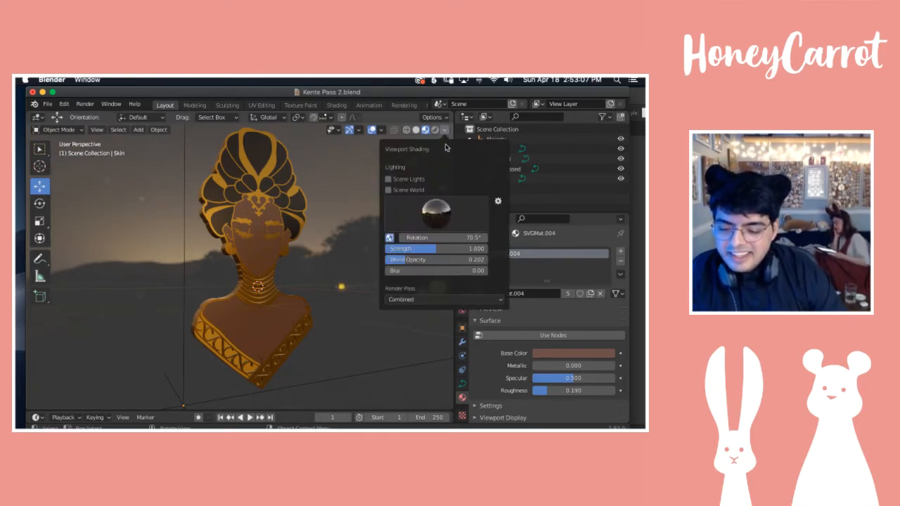
mouse_move(406, 259)
mouse_down()
mouse_move(387, 259)
mouse_move(399, 273)
mouse_move(431, 269)
mouse_up()
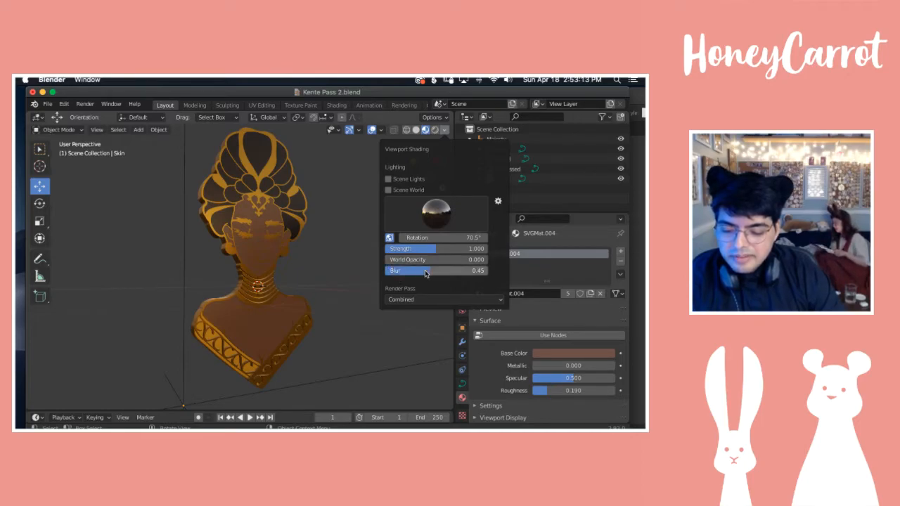
scroll(273, 258, right, 5)
middle_drag(273, 258, 237, 303)
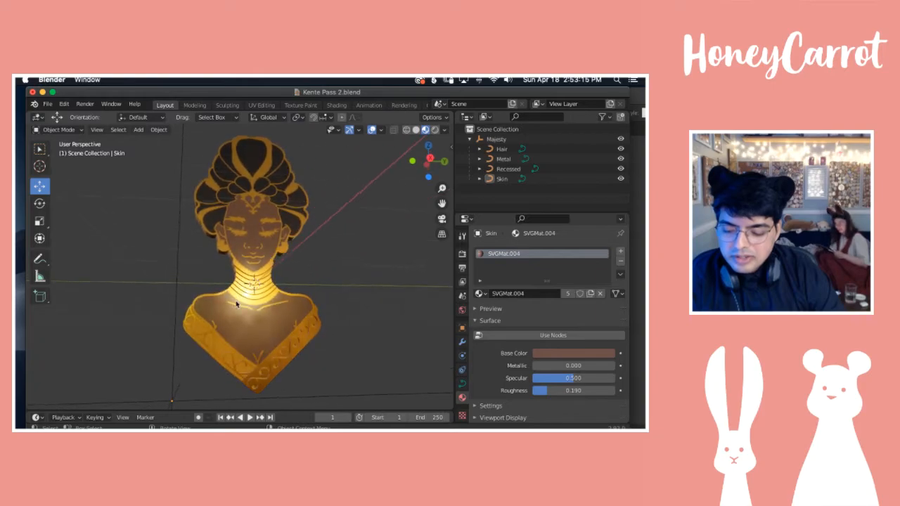
scroll(273, 302, left, 3)
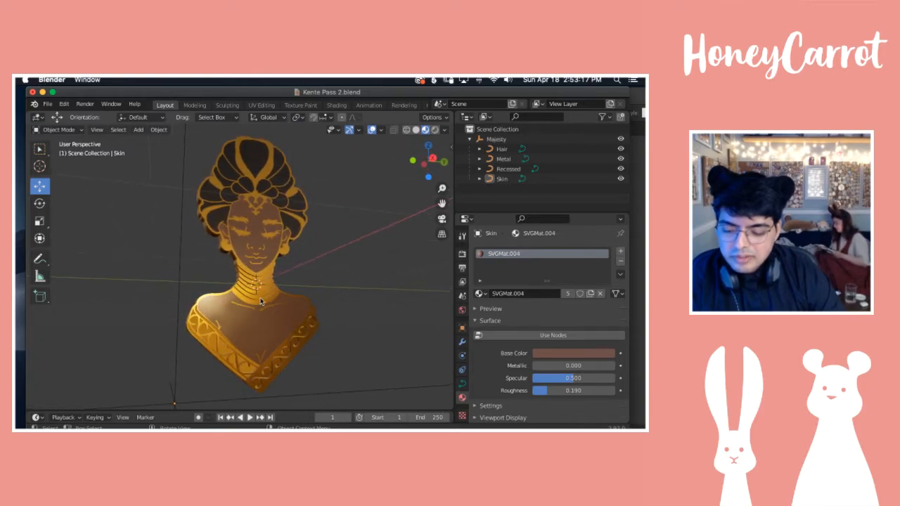
scroll(337, 214, left, 2)
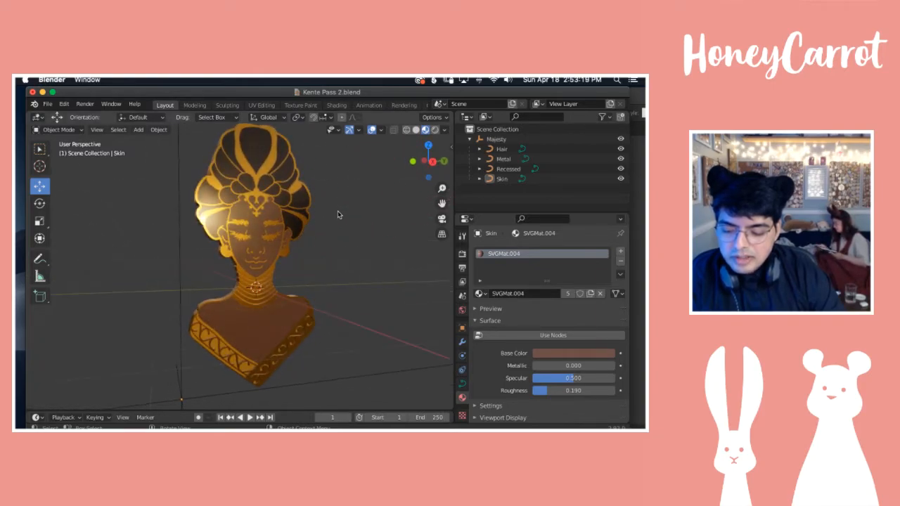
Step: Switch the Material Preview lighting to the forest.exr environment
click(444, 130)
click(443, 213)
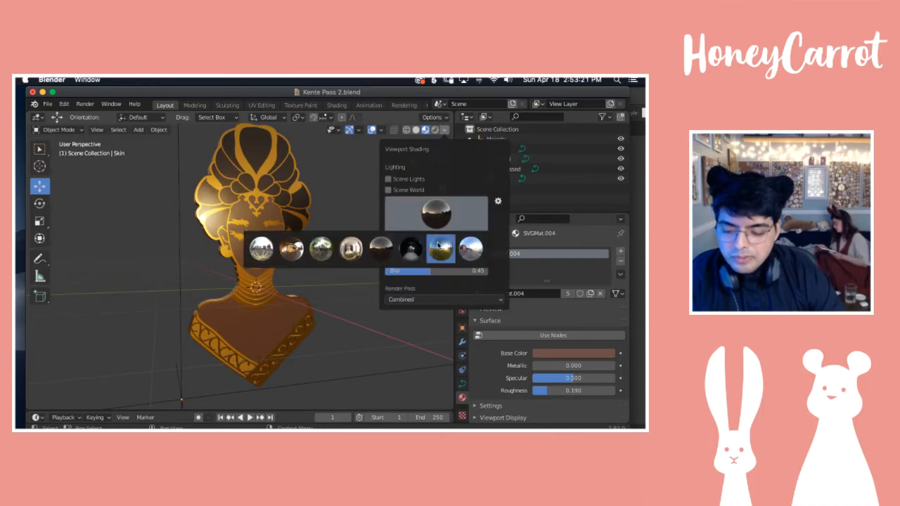
click(320, 248)
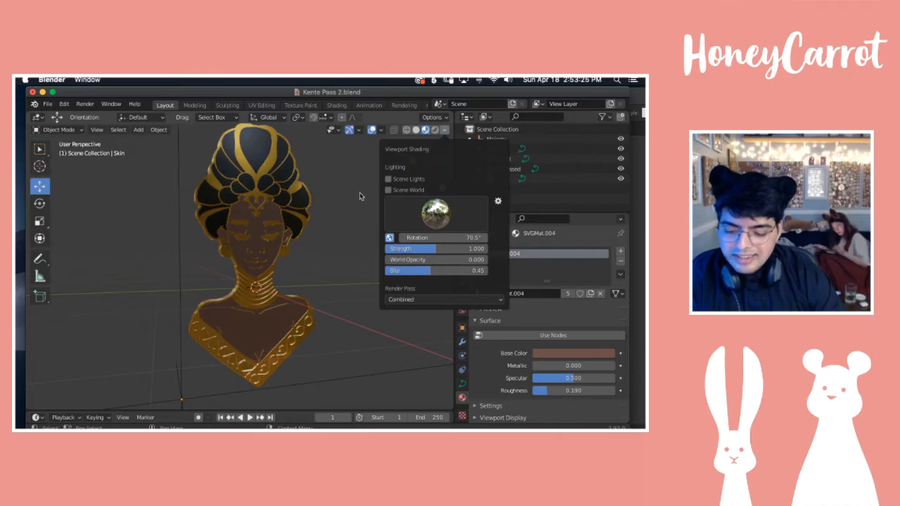
Step: Examine the gold, skin and hair reflections on the bust under the forest lighting from several angles
scroll(359, 197, left, 5)
scroll(360, 197, right, 4)
scroll(360, 198, down, 3)
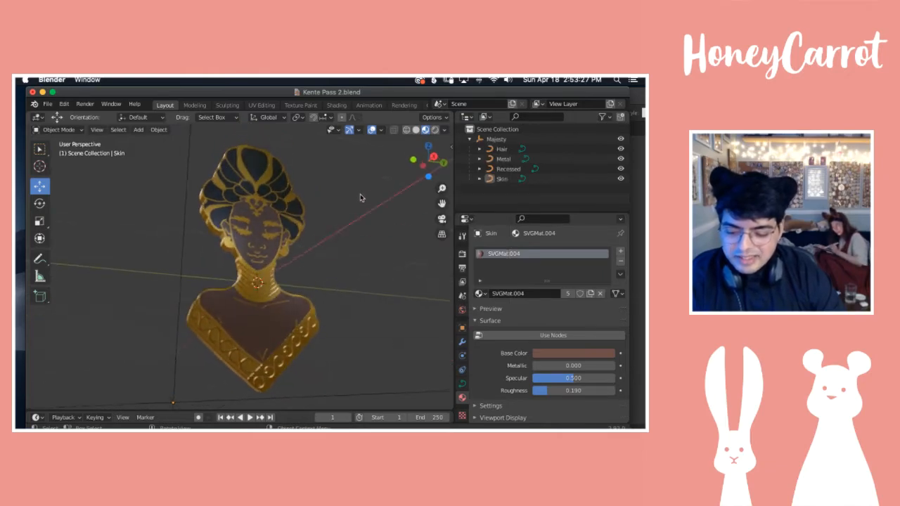
scroll(360, 199, right, 8)
scroll(359, 200, left, 2)
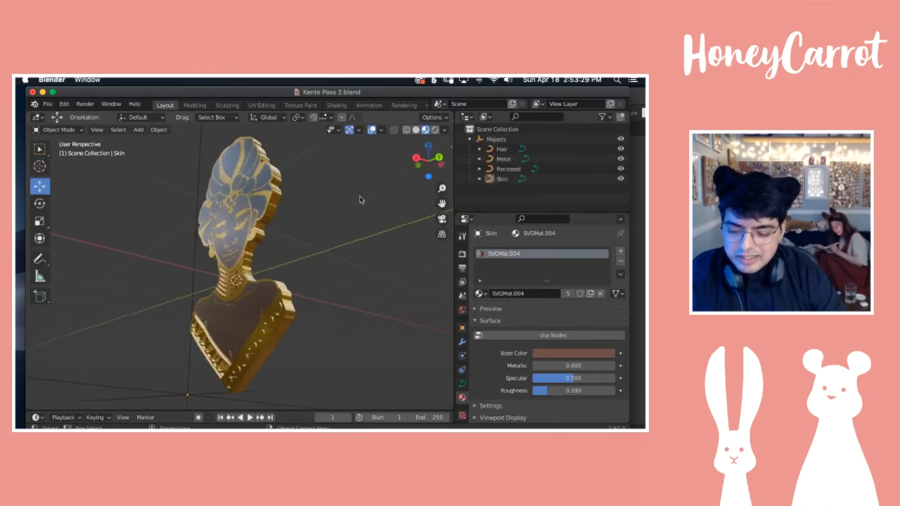
scroll(359, 199, left, 6)
scroll(361, 200, right, 2)
scroll(360, 200, left, 3)
scroll(360, 199, right, 6)
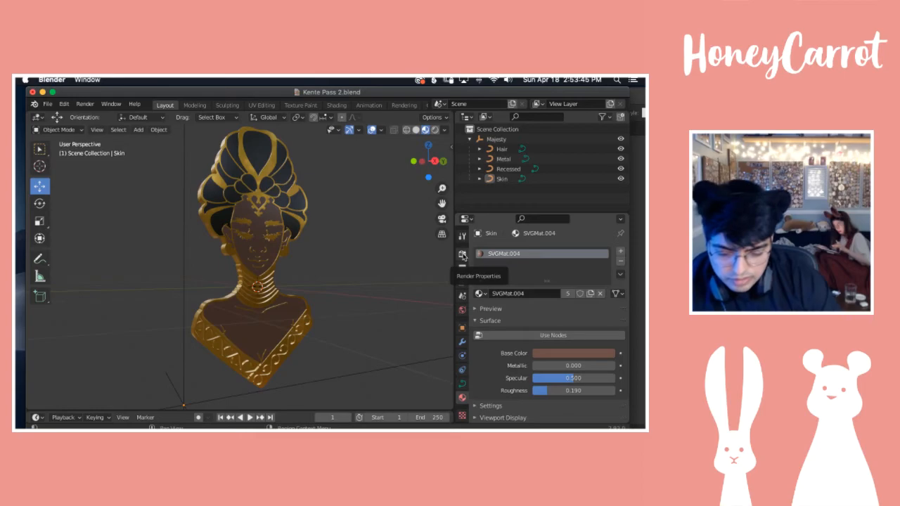
Step: Enable Bloom in the scene's Eevee render settings, comparing the bust with and without it
click(463, 255)
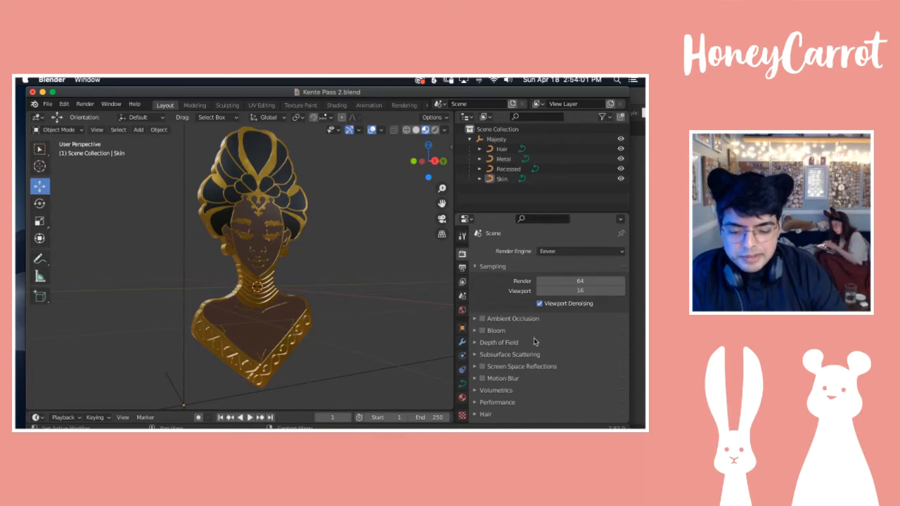
click(482, 331)
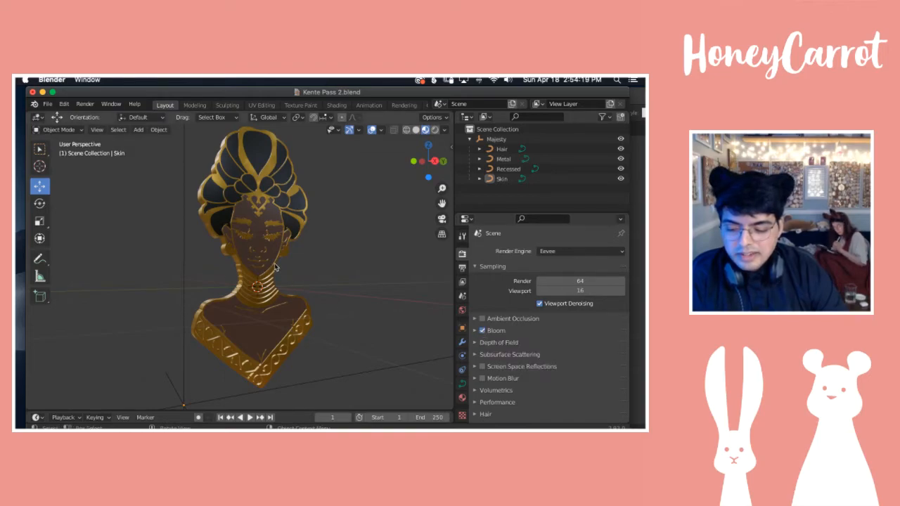
scroll(276, 268, left, 5)
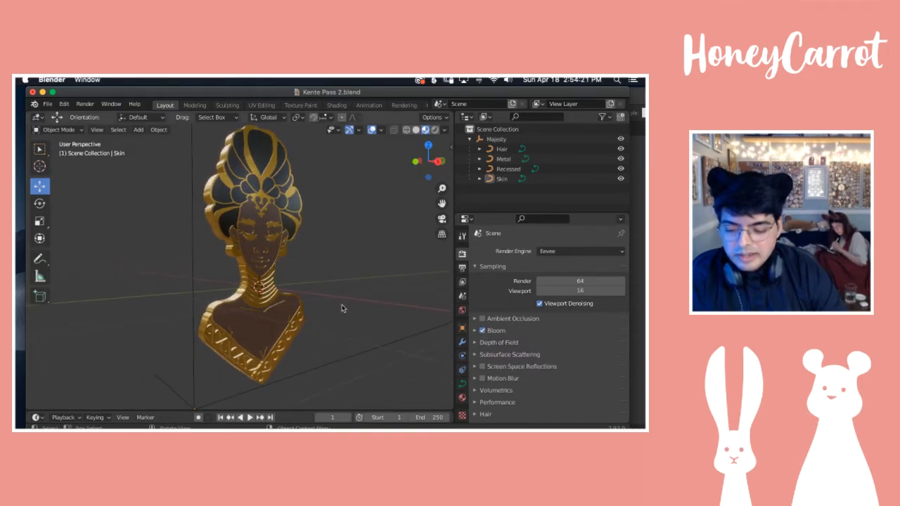
click(482, 331)
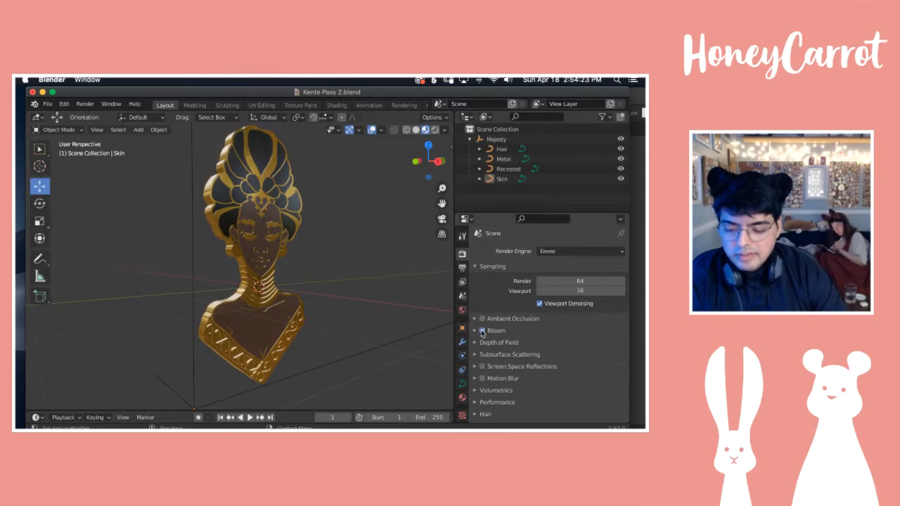
click(482, 331)
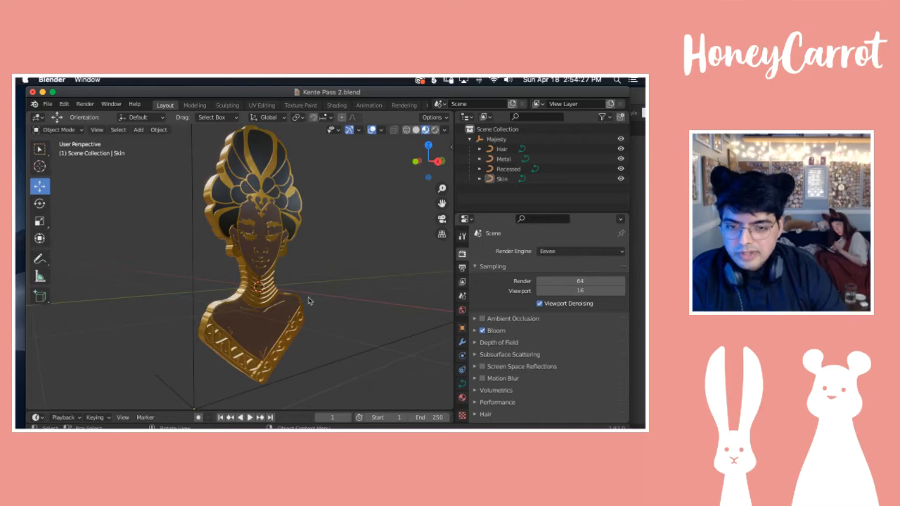
Step: Enable Ambient Occlusion for the scene, comparing the bust with and without it
click(482, 319)
click(482, 320)
click(483, 320)
Step: Examine the ambient occlusion shading on the bust's recessed details and gold trim from several angles
middle_drag(309, 372, 237, 364)
scroll(220, 364, left, 5)
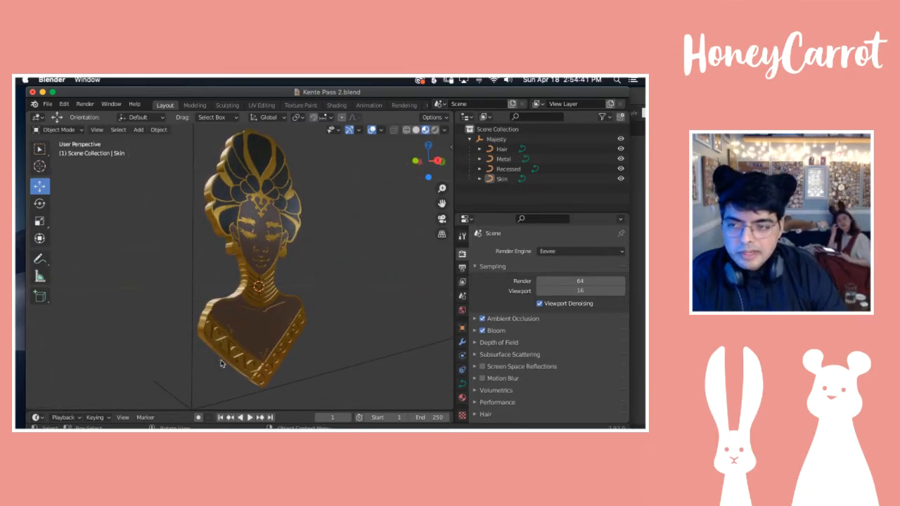
scroll(221, 344, right, 5)
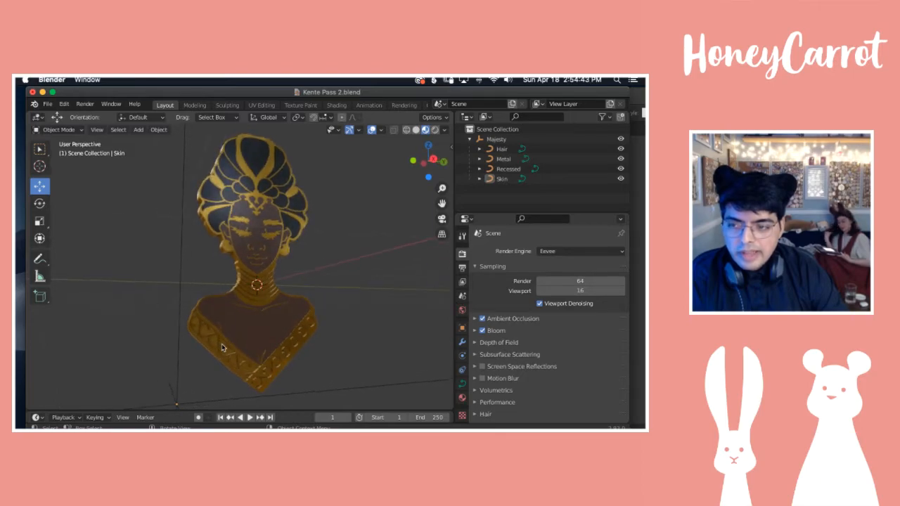
scroll(328, 288, right, 5)
scroll(326, 290, right, 3)
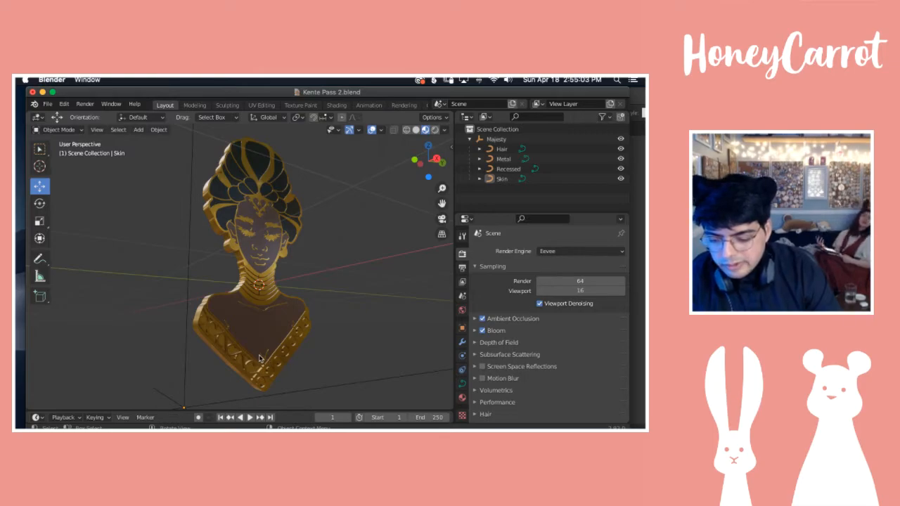
scroll(253, 358, up, 5)
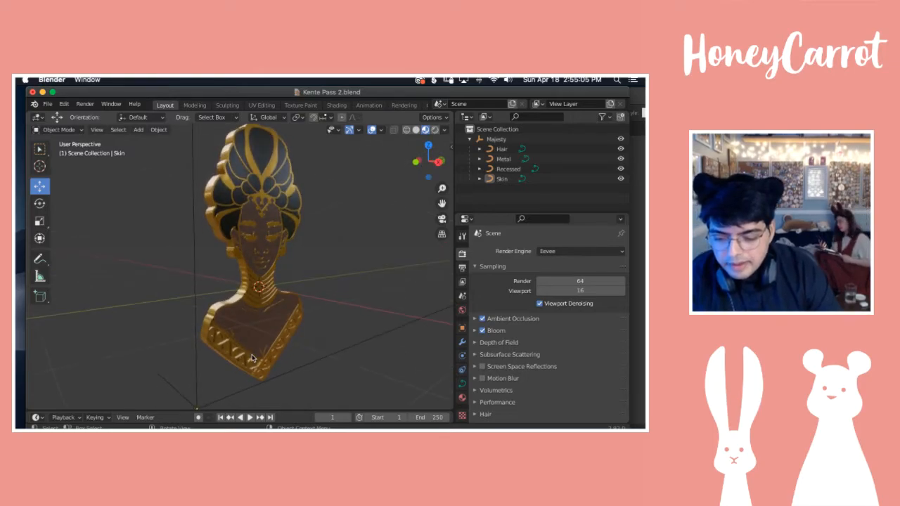
scroll(246, 352, up, 3)
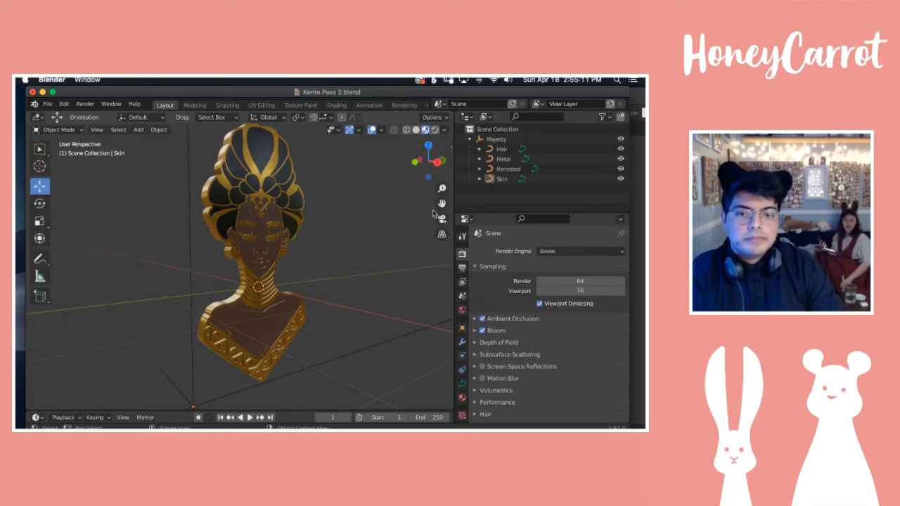
scroll(346, 211, down, 3)
scroll(345, 212, right, 2)
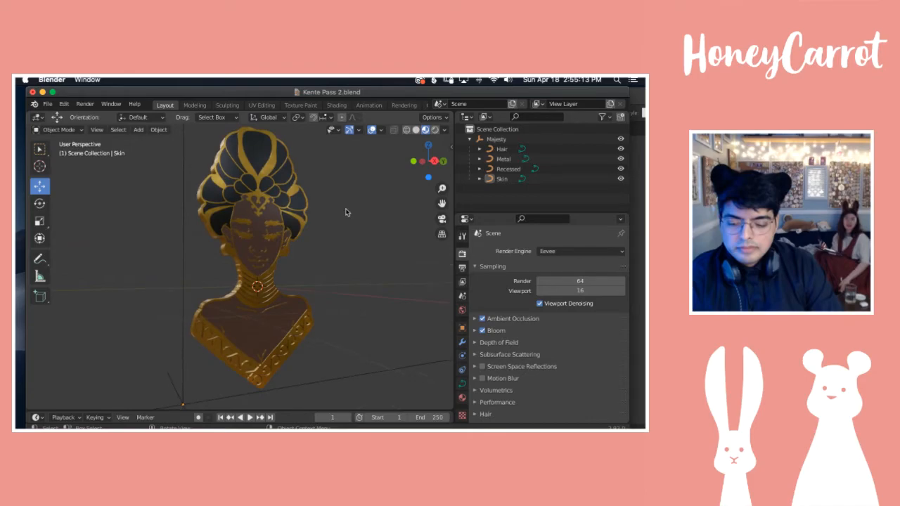
scroll(346, 211, left, 2)
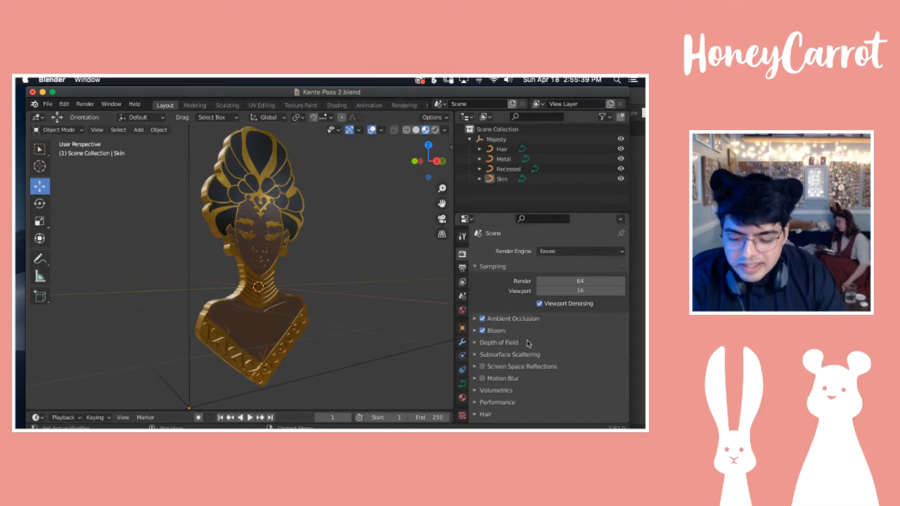
Step: Try adjusting the Bloom threshold and collapse the Bloom settings
click(474, 331)
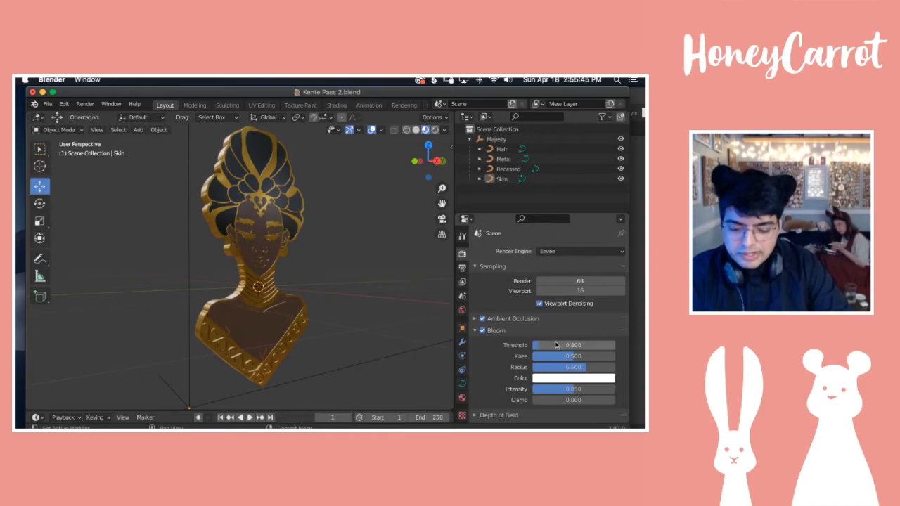
mouse_move(541, 346)
mouse_down()
mouse_move(615, 346)
mouse_move(536, 346)
mouse_up()
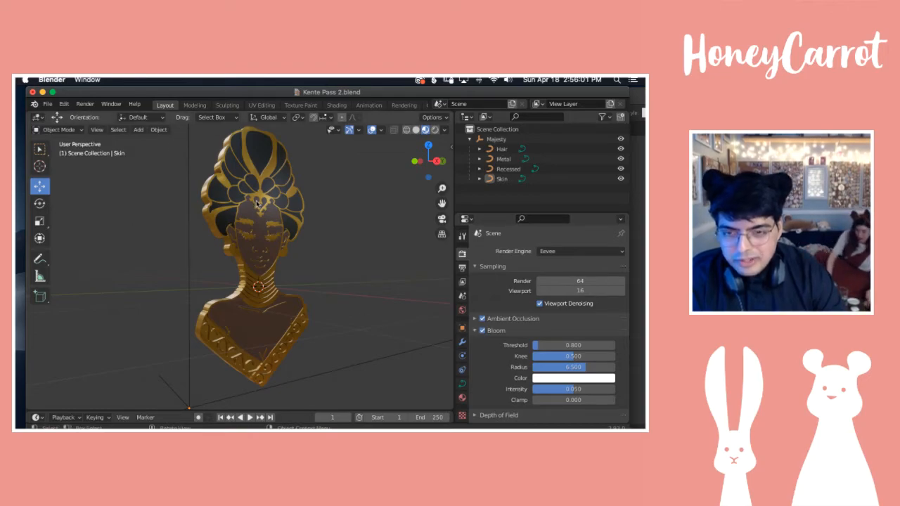
click(472, 332)
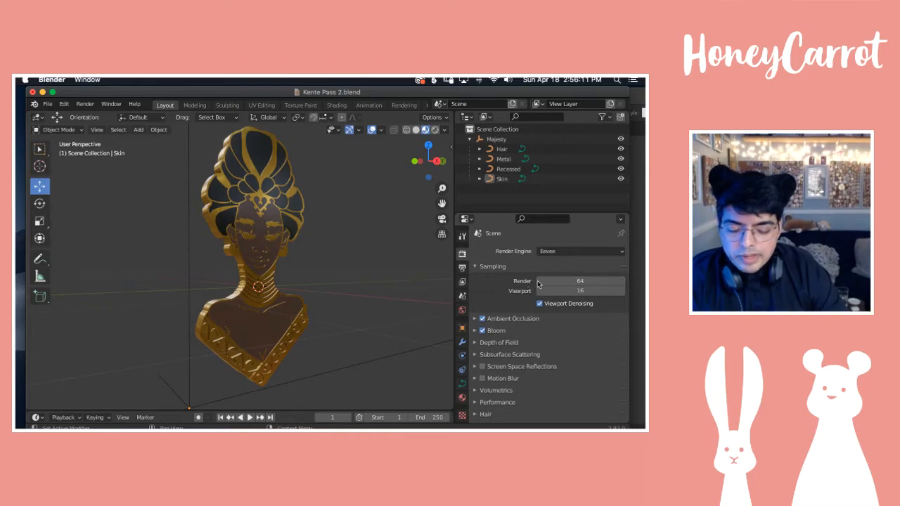
Step: Set the Eevee sampling to 128 render samples and 32 viewport samples
click(587, 281)
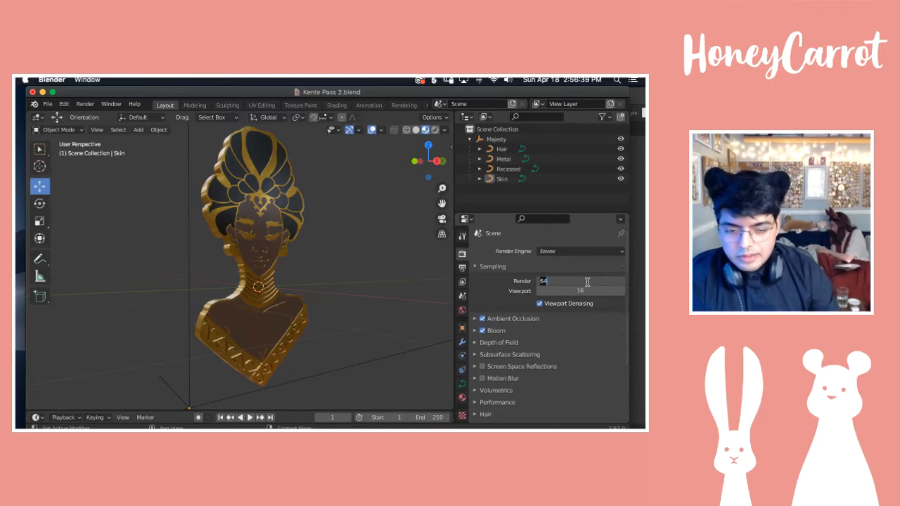
text(128)
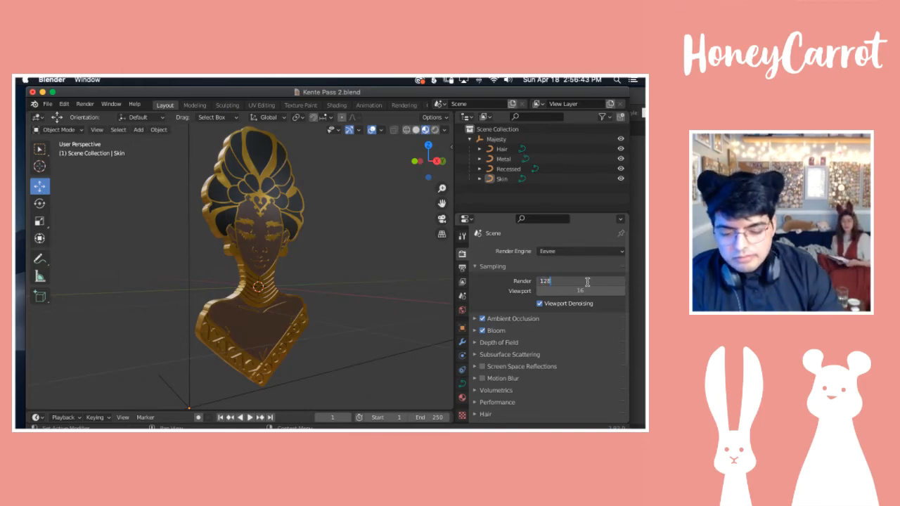
click(598, 292)
click(595, 291)
text(32)
key(Return)
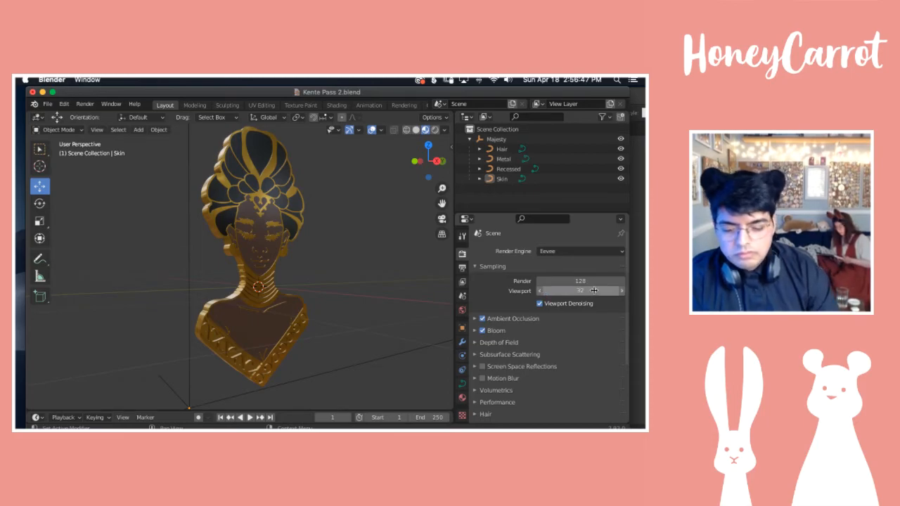
Step: Raise the viewport samples to 128
click(598, 291)
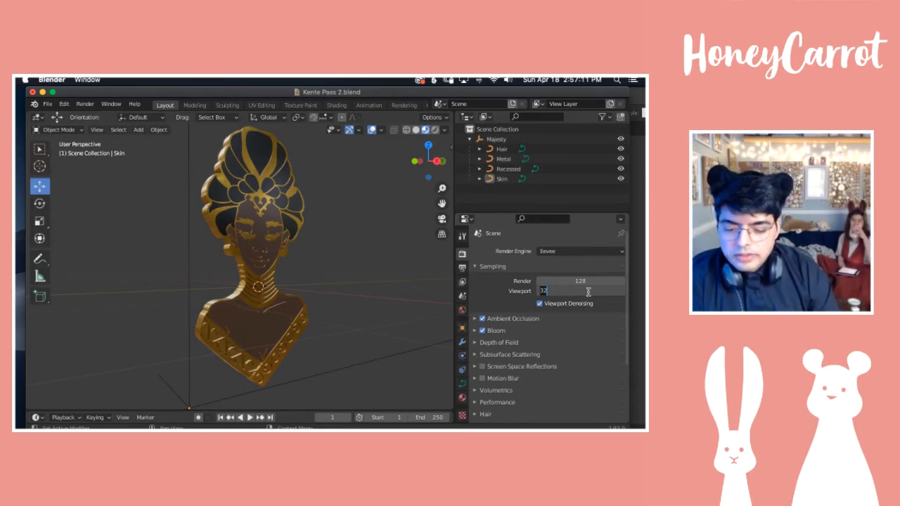
text(128)
key(Return)
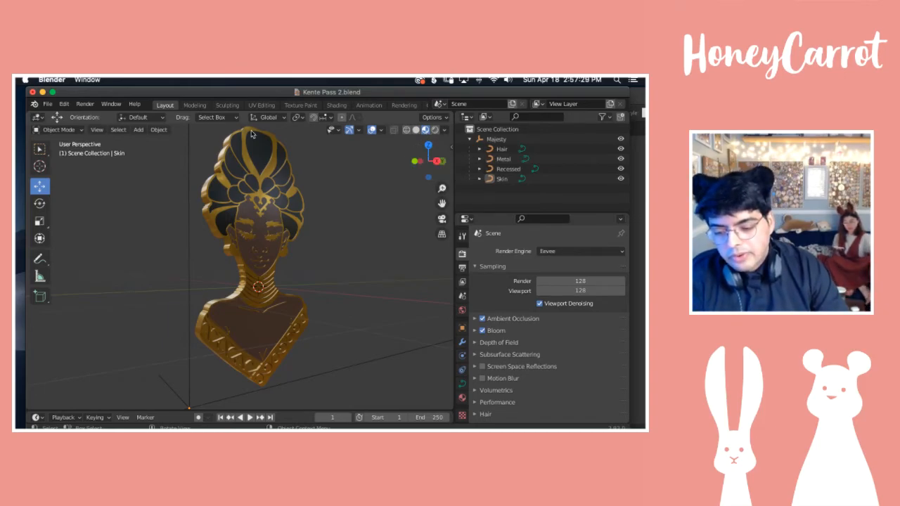
Step: Try a different rotation of the viewport's environment lighting and check how it lights the bust
click(445, 131)
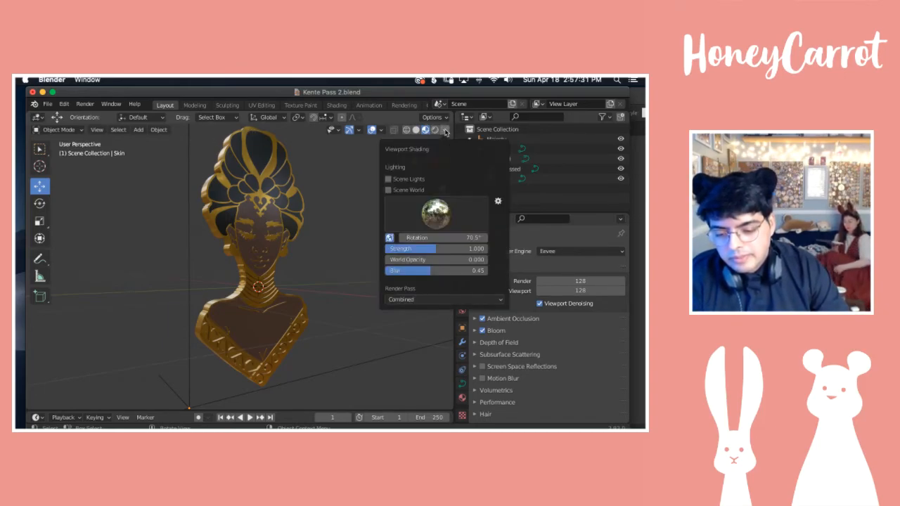
mouse_move(416, 236)
mouse_down()
mouse_move(383, 237)
mouse_move(448, 237)
mouse_move(394, 238)
mouse_up()
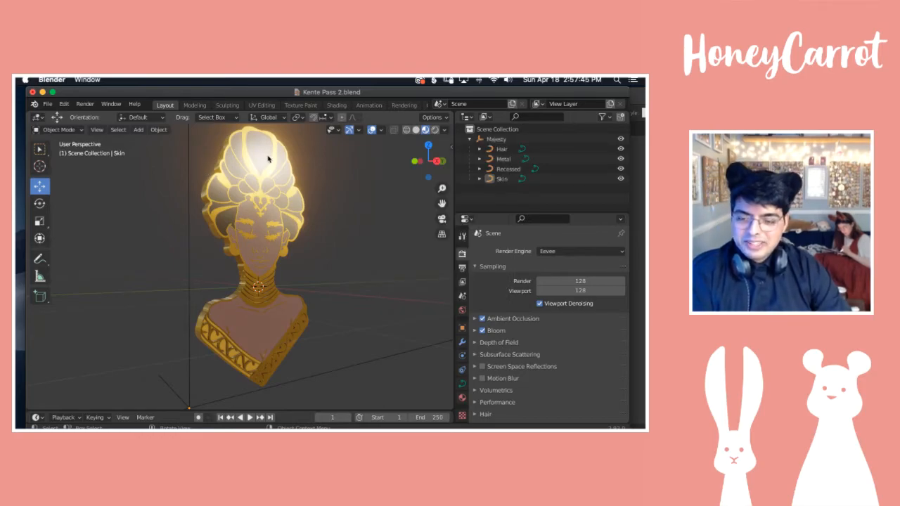
scroll(269, 158, down, 5)
scroll(269, 159, up, 2)
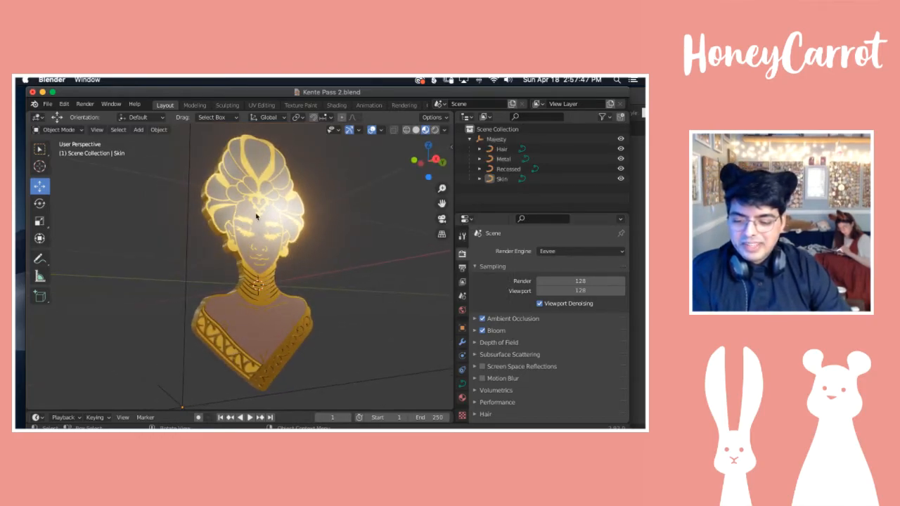
scroll(241, 210, up, 5)
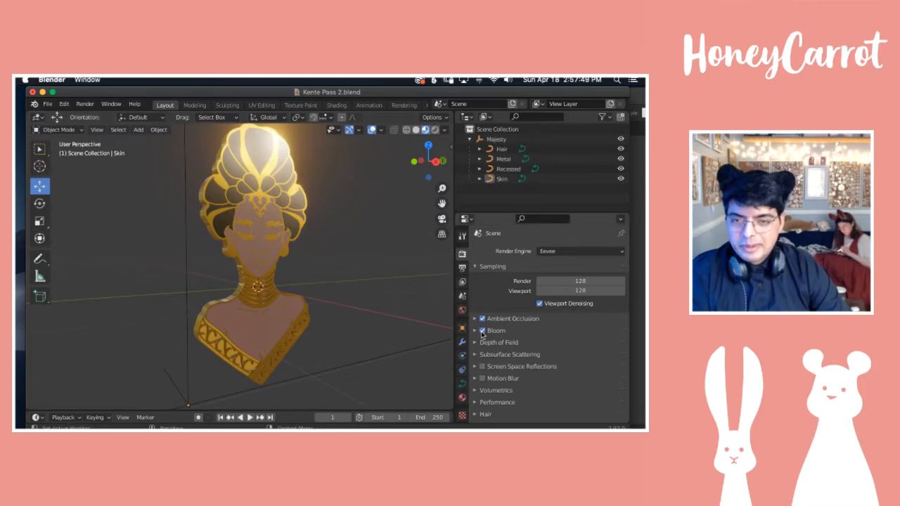
Step: Rotate the environment lighting so highlights catch the side edges of the gold, checking the bust from several angles
click(444, 130)
drag(434, 240, 691, 240)
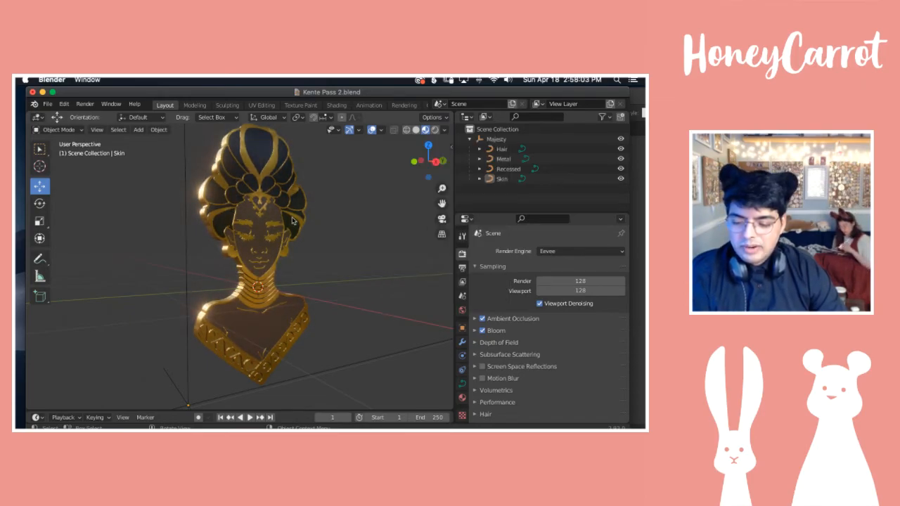
scroll(293, 221, left, 3)
scroll(293, 221, right, 5)
scroll(293, 221, up, 3)
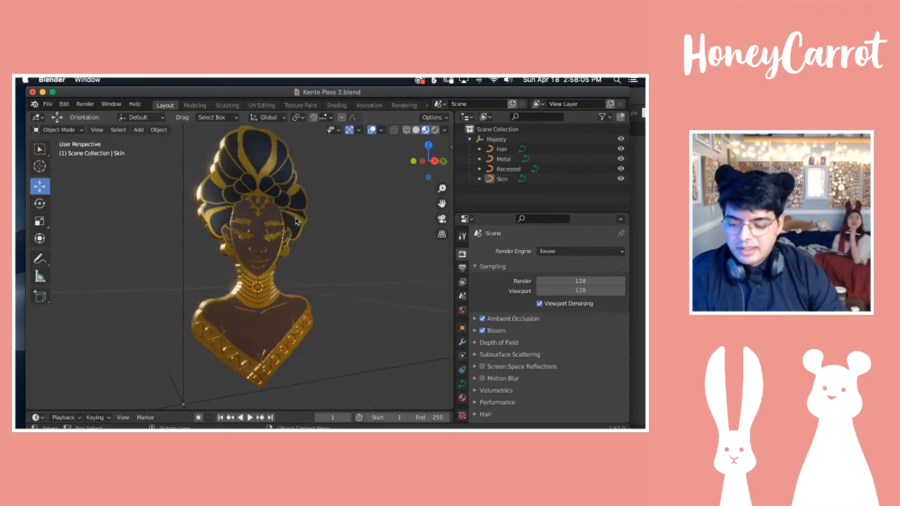
scroll(293, 221, left, 3)
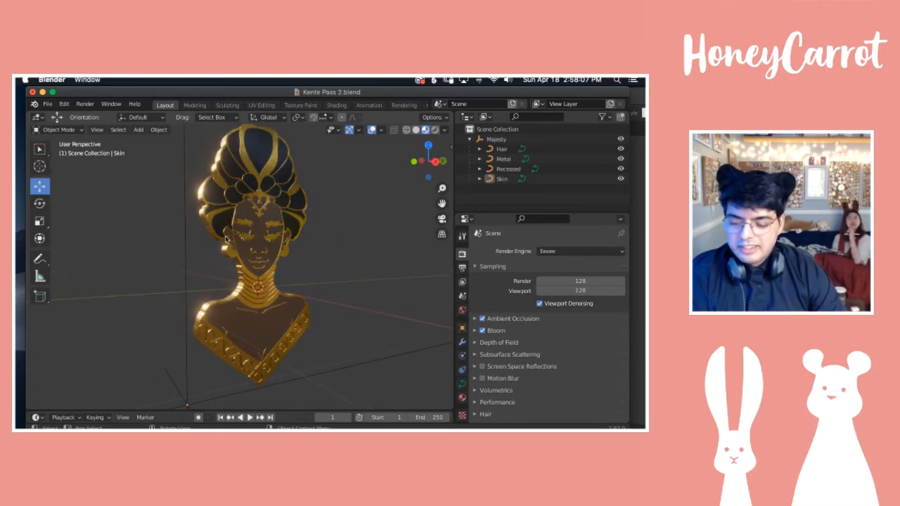
scroll(266, 266, up, 3)
scroll(266, 263, down, 5)
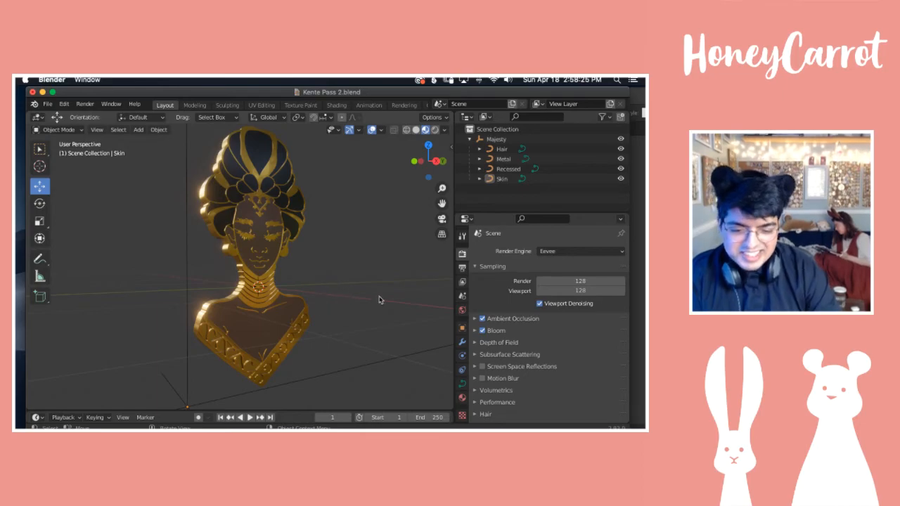
Step: Switch to Illustrator to view the flat bust artwork, and return to Blender
key(super+Tab)
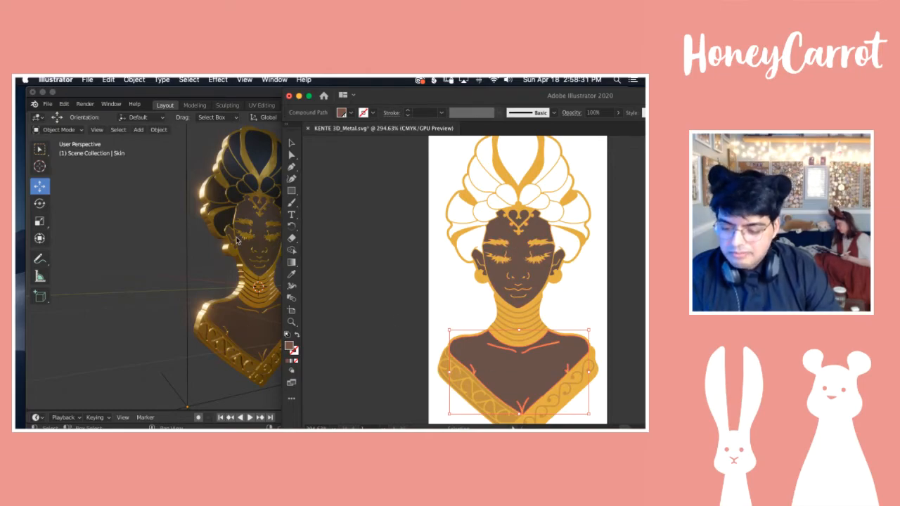
scroll(350, 181, right, 1)
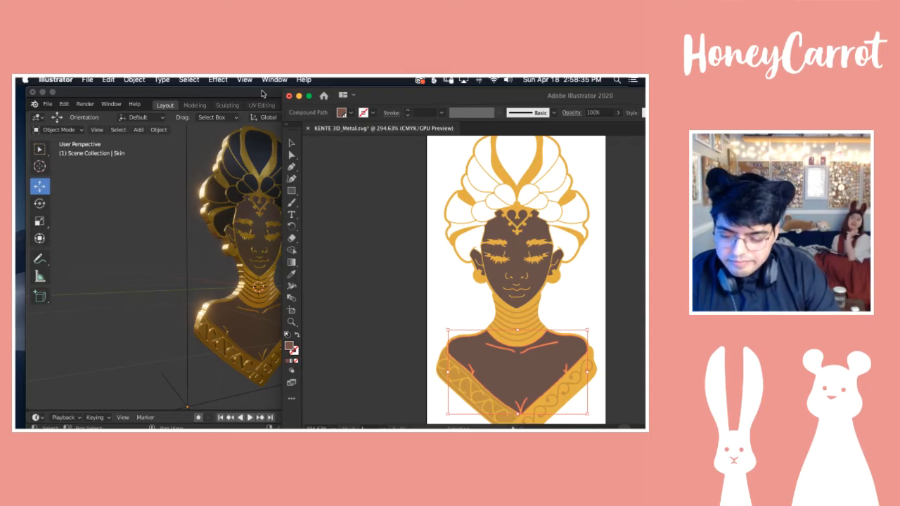
click(261, 94)
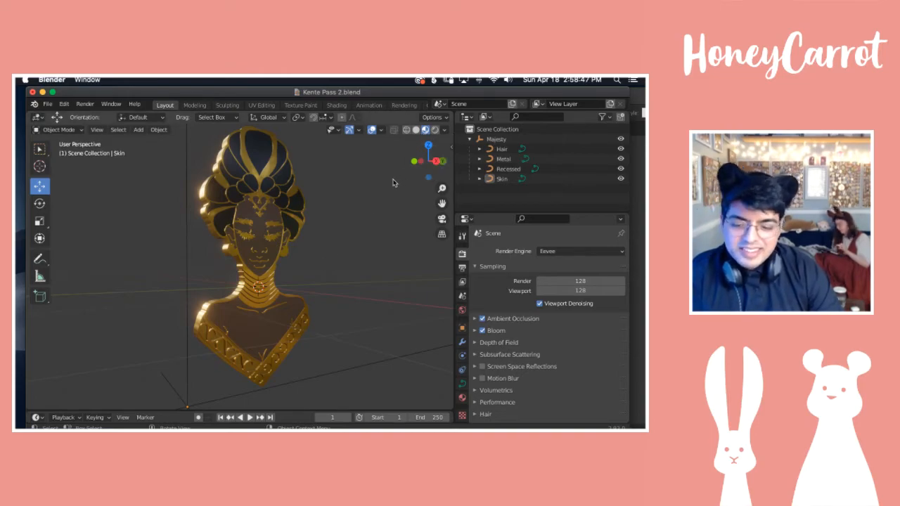
Step: Examine the gold highlights and glow on the bust from several viewing angles
click(444, 131)
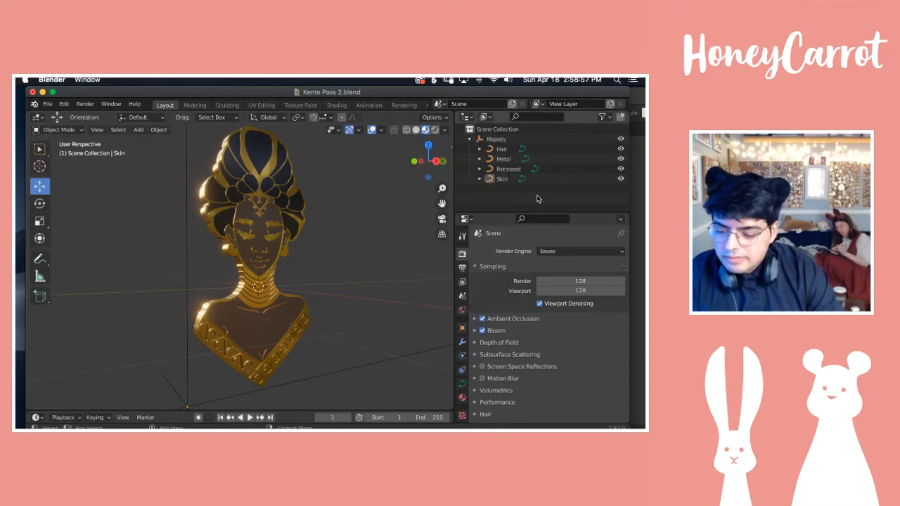
mouse_move(212, 324)
middle_down()
mouse_move(169, 324)
mouse_move(212, 324)
middle_up()
scroll(212, 324, right, 5)
scroll(213, 324, left, 1)
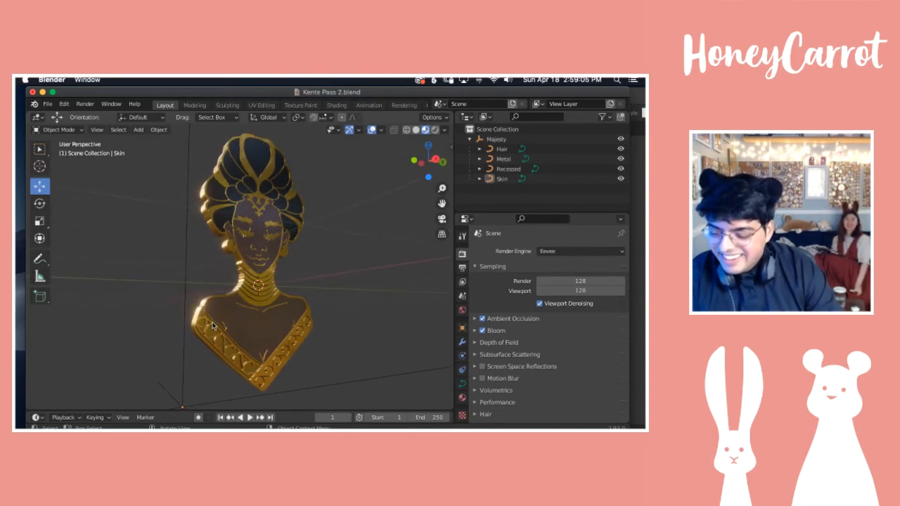
scroll(212, 324, up, 3)
scroll(213, 324, down, 5)
scroll(212, 326, up, 5)
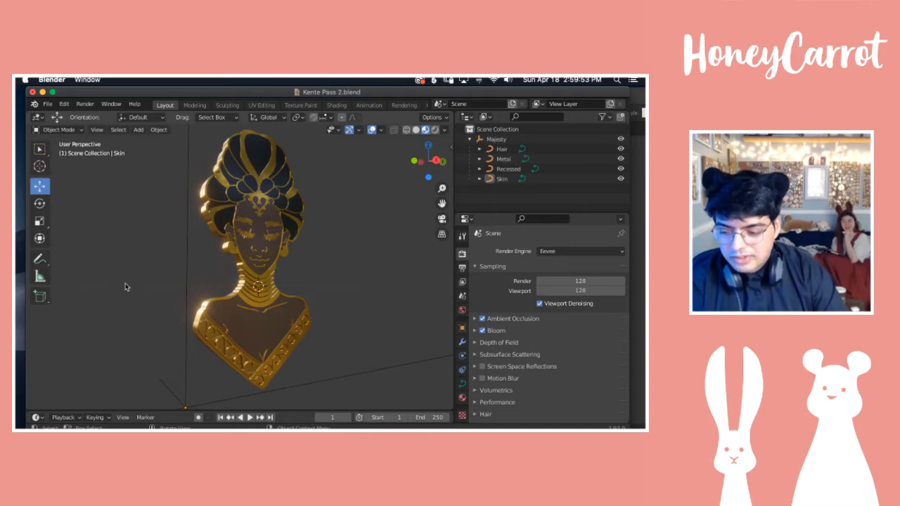
Step: Render an image of the current viewport and inspect the whole framed result
click(97, 129)
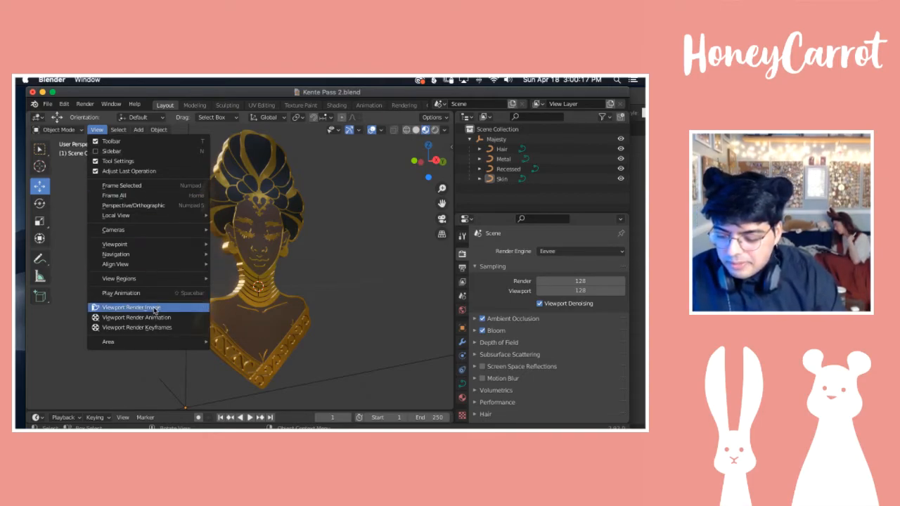
click(154, 308)
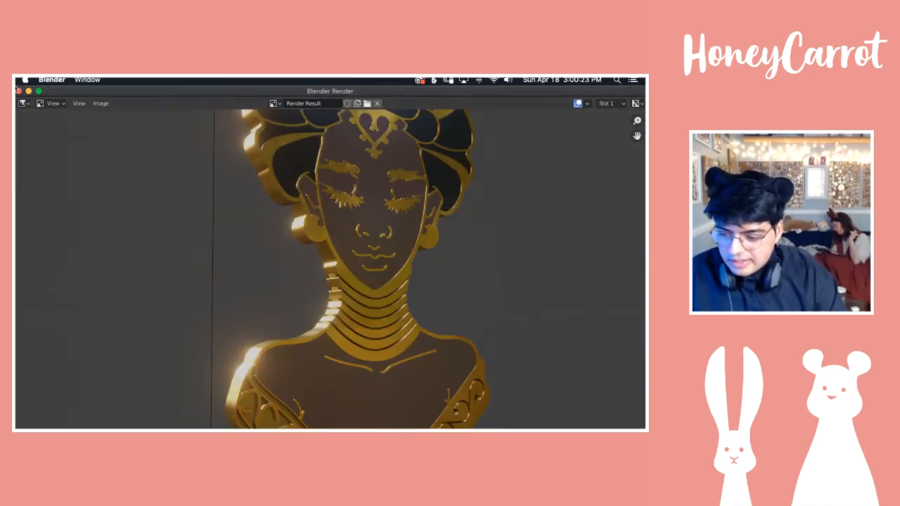
scroll(279, 221, down, 3)
scroll(284, 225, down, 1)
scroll(284, 225, right, 3)
scroll(284, 225, left, 1)
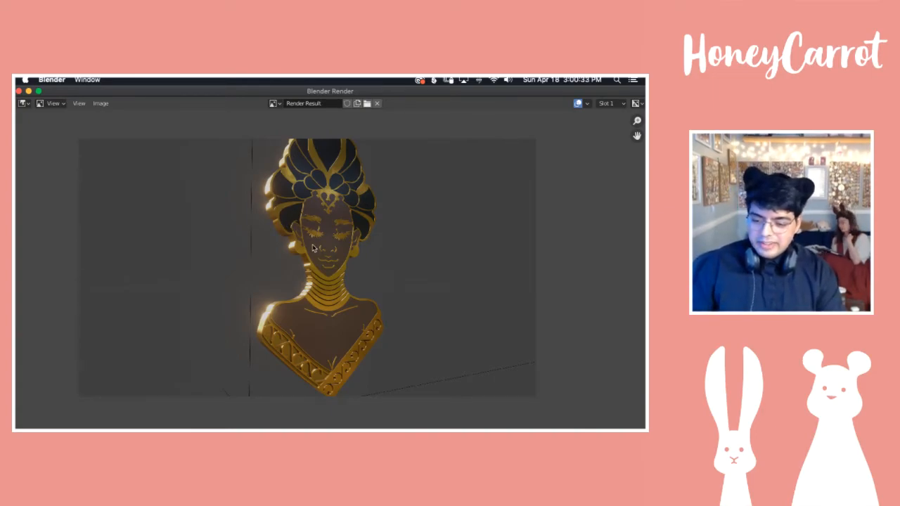
Step: View the save options for the rendered image, cancel saving, and close the render window
click(97, 103)
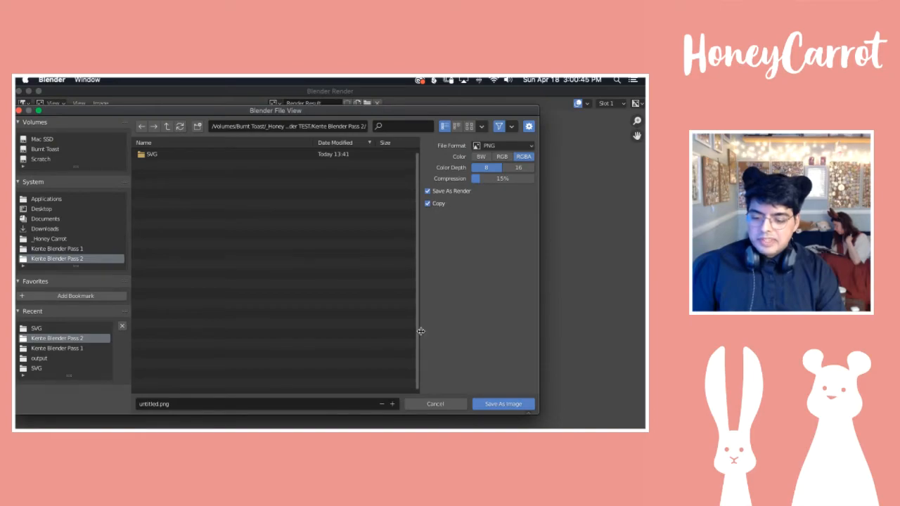
click(436, 405)
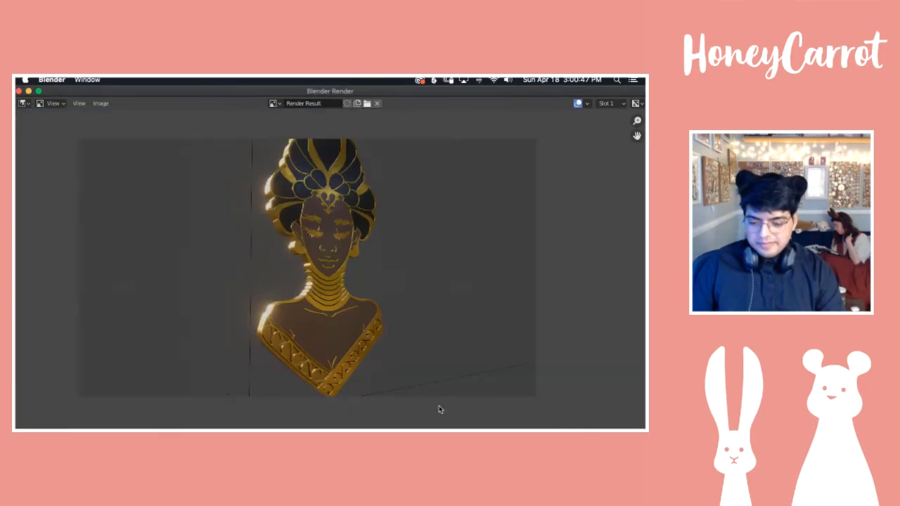
click(19, 91)
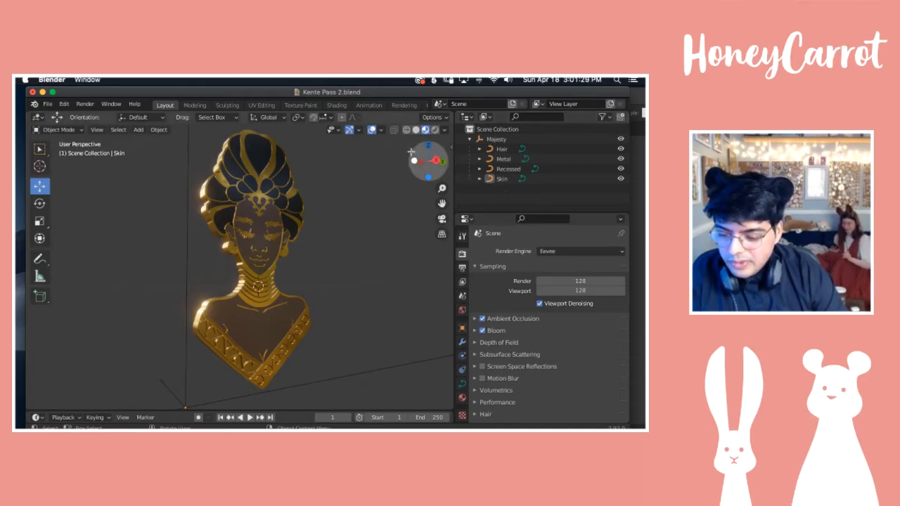
Step: Set the output resolution's X value to 1080 px for a square image
click(463, 267)
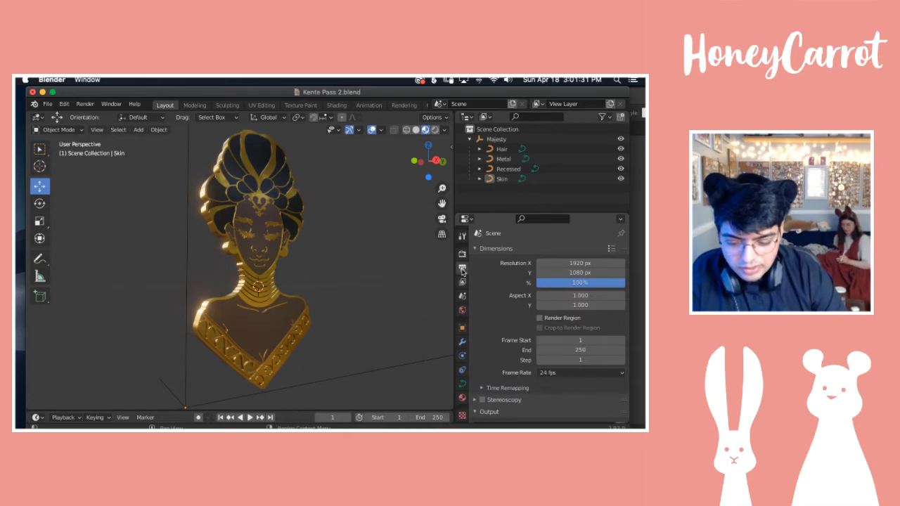
click(581, 263)
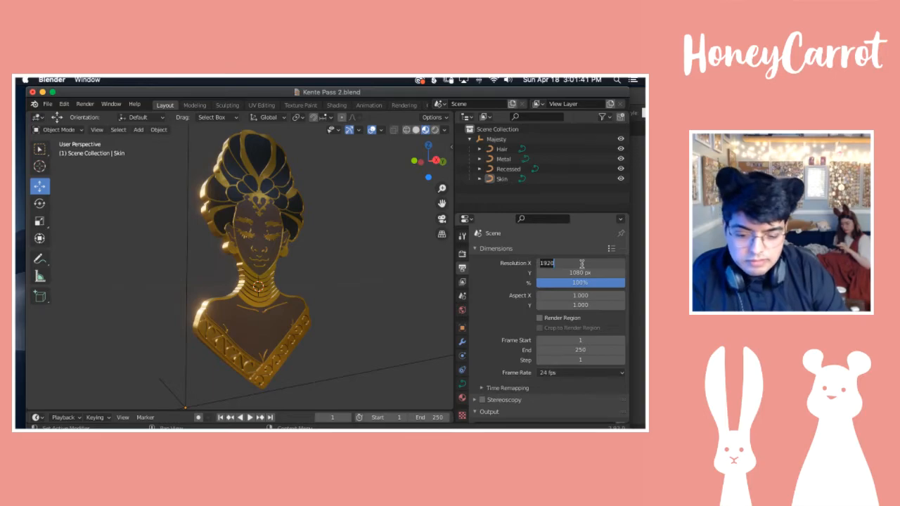
text(1)
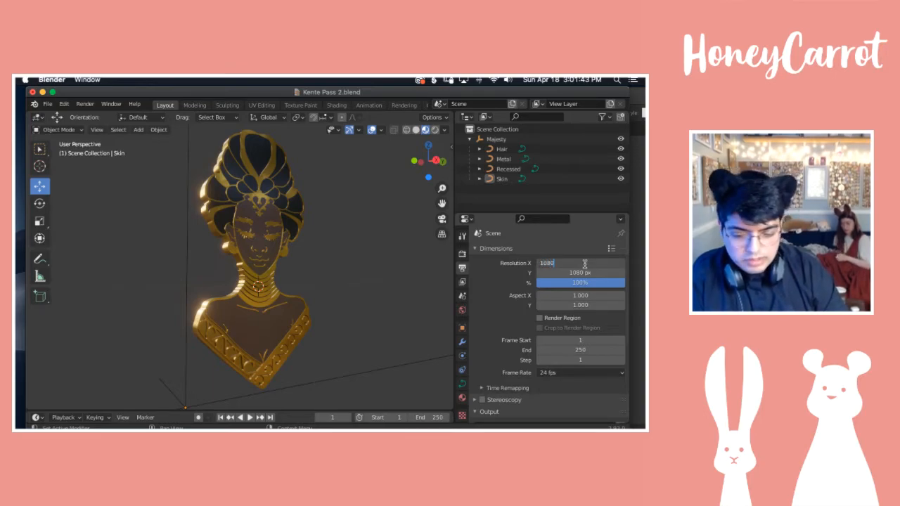
key(Return)
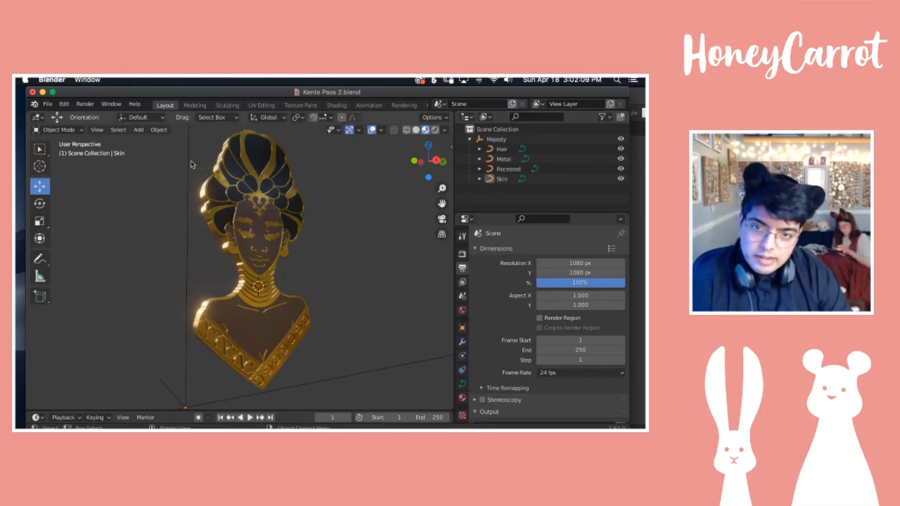
Step: Add a camera to the scene and deselect it
click(139, 130)
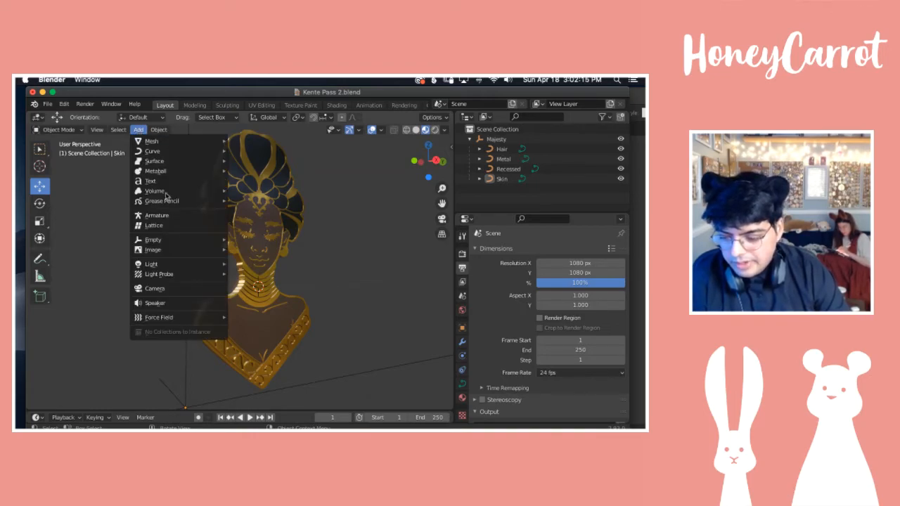
click(172, 291)
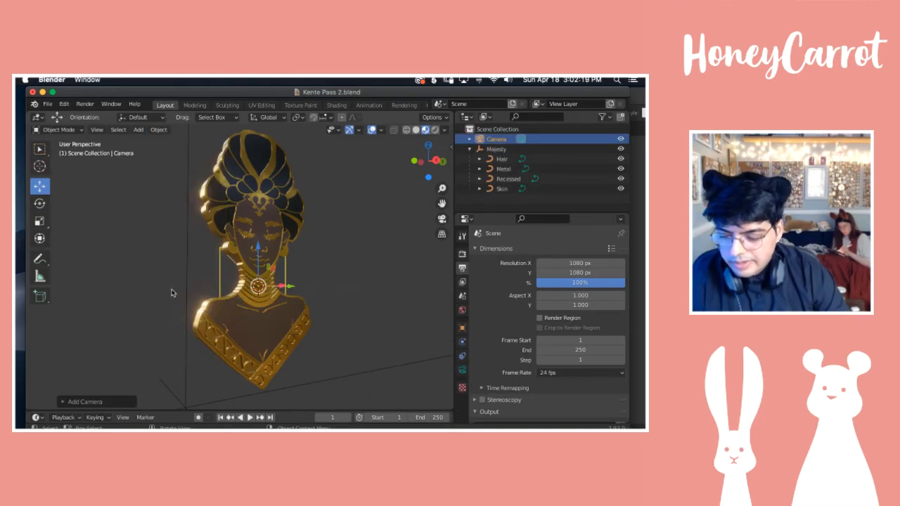
click(564, 204)
Step: Move the camera along the X axis out in front of the bust and check its placement
scroll(267, 243, right, 2)
scroll(269, 241, right, 8)
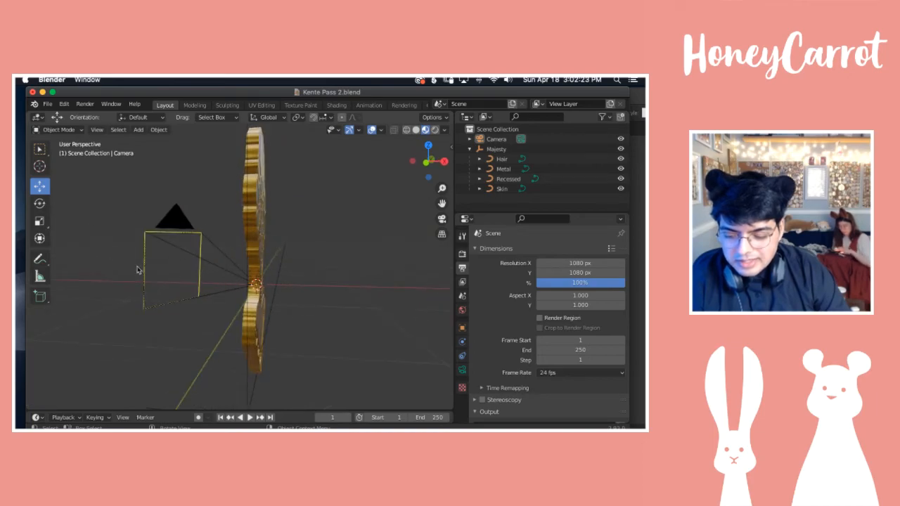
click(235, 277)
drag(293, 289, 370, 293)
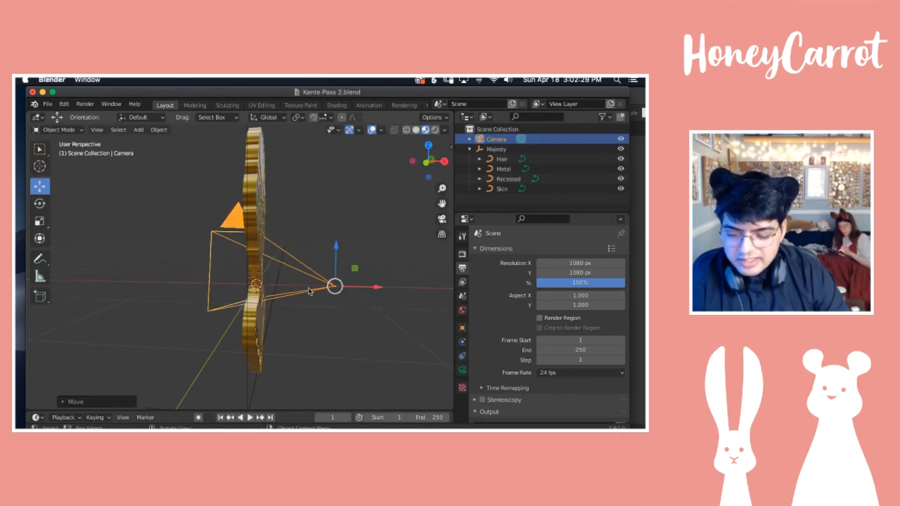
scroll(188, 288, right, 10)
scroll(189, 287, right, 6)
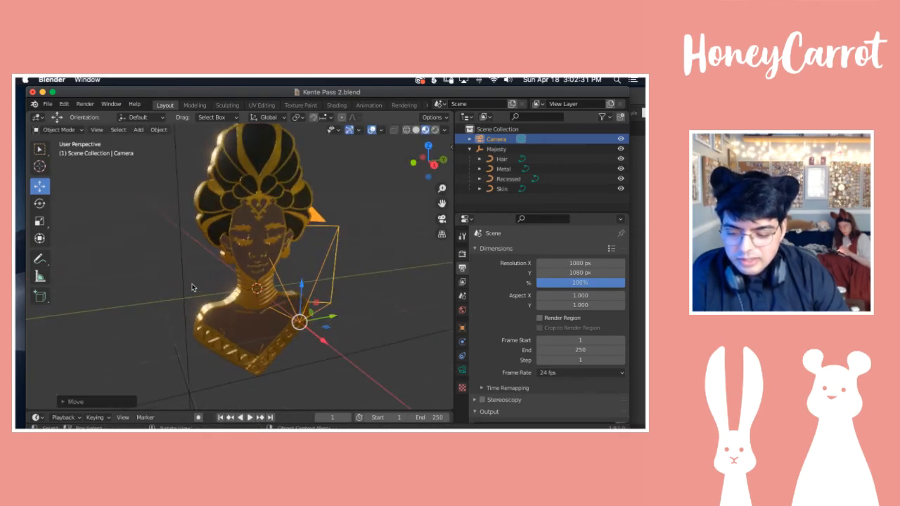
scroll(194, 286, up, 4)
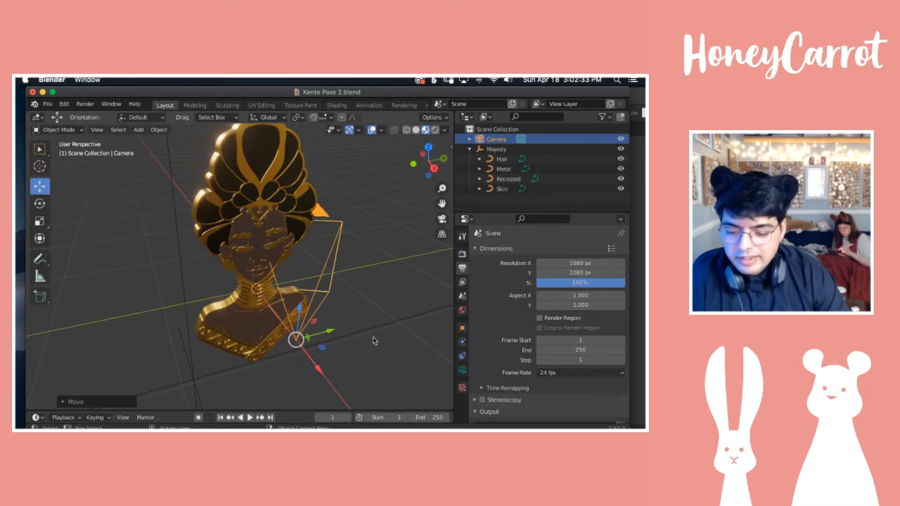
Step: Move the camera sideways and away from the bust in the horizontal plane, and check its framing through the camera view
drag(321, 333, 265, 341)
scroll(252, 344, down, 6)
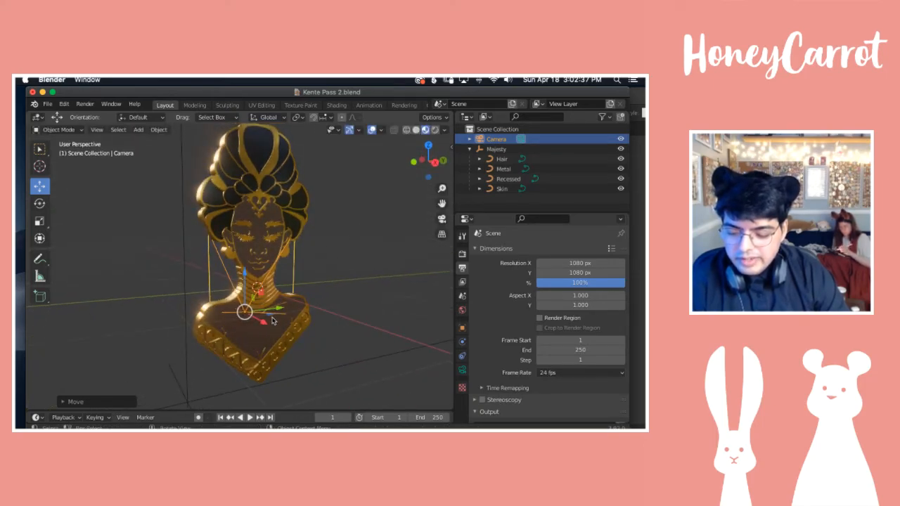
scroll(272, 334, up, 5)
drag(268, 362, 268, 398)
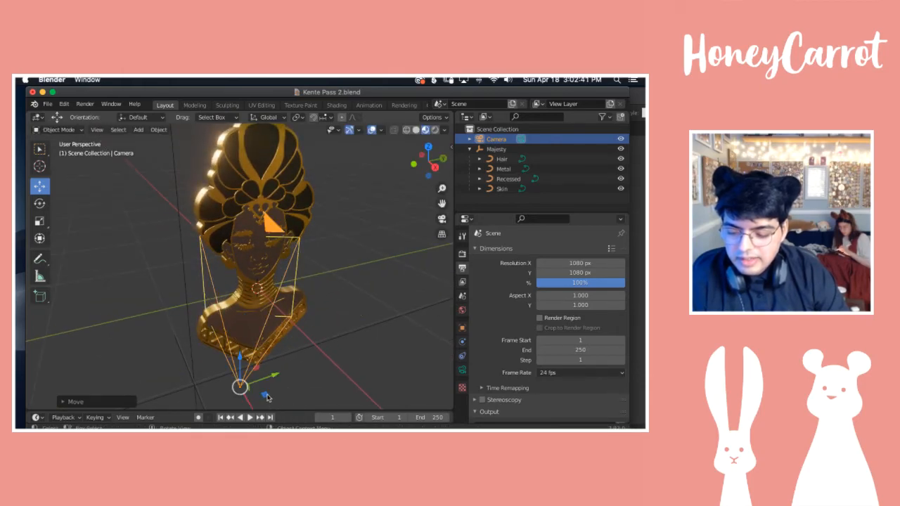
click(442, 220)
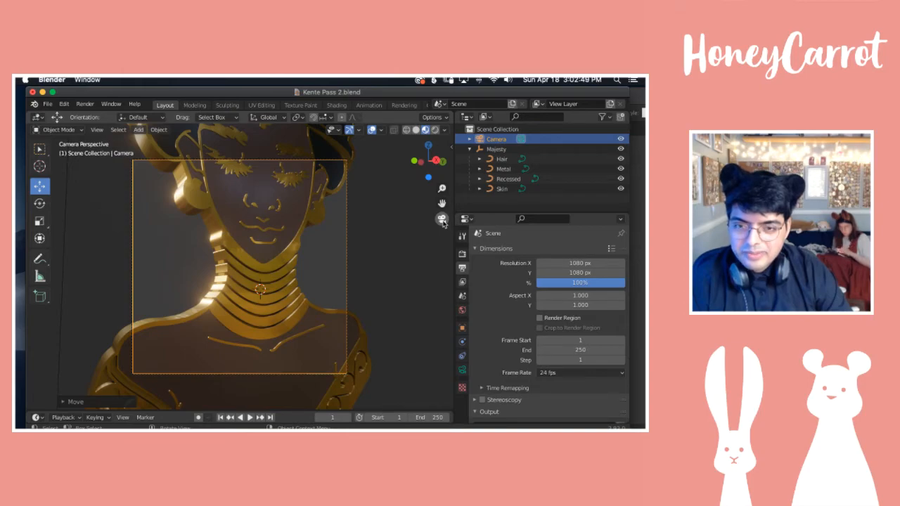
click(442, 220)
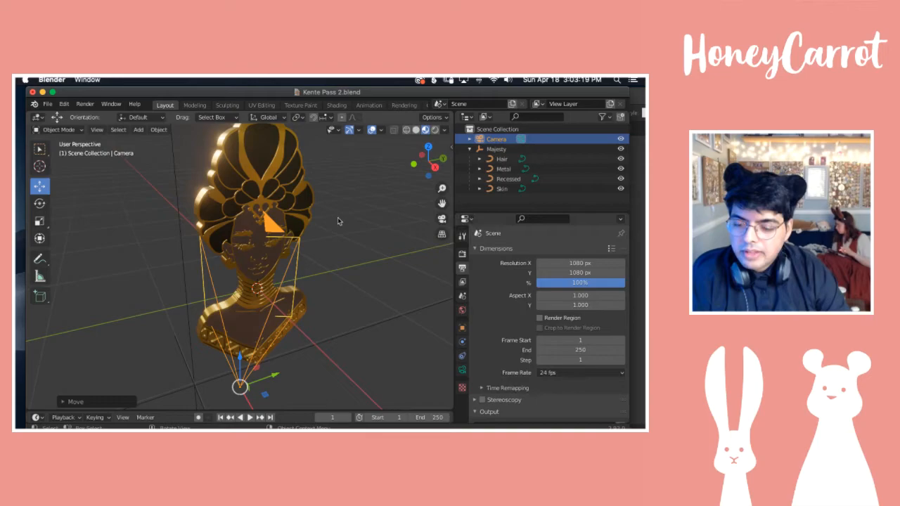
Step: Show the viewport sidebar with the camera's transform values and collapse the Transform section
middle_drag(296, 225, 300, 226)
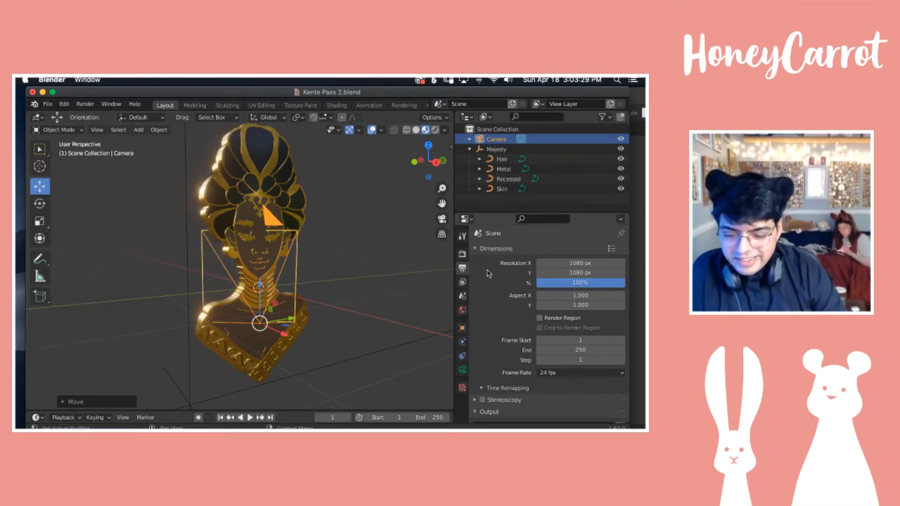
click(451, 145)
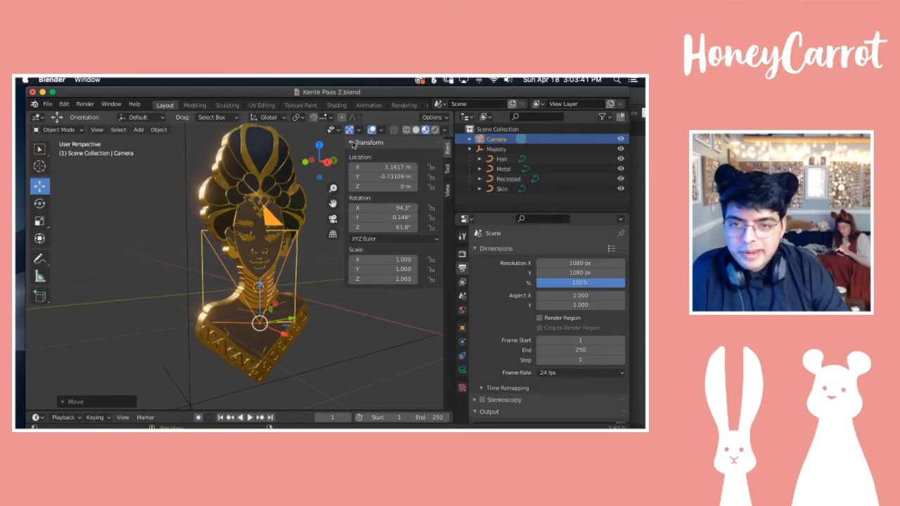
click(351, 143)
click(351, 143)
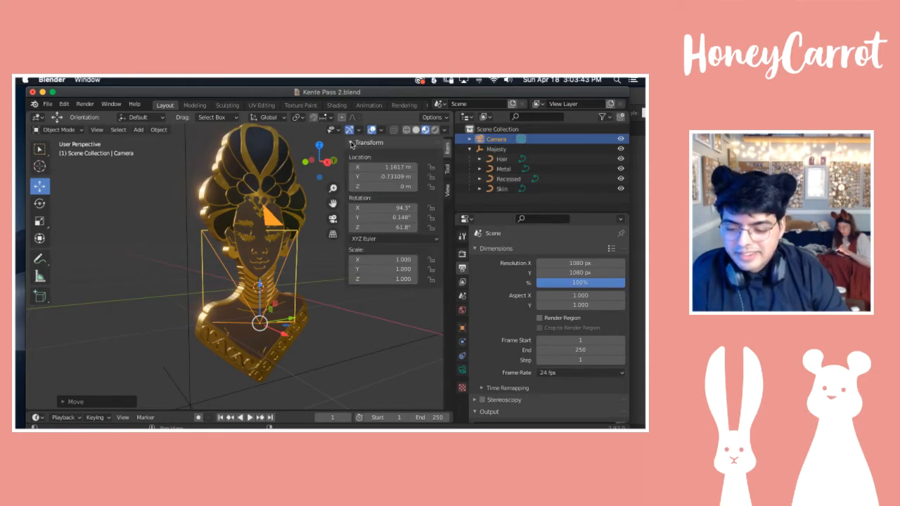
click(351, 143)
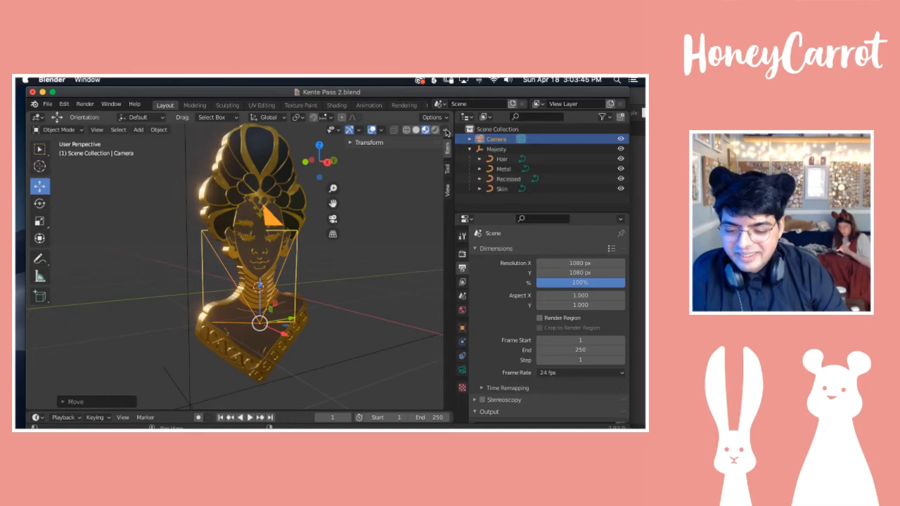
Step: Deselect the camera and look through the sidebar's Tool, View and Item settings
click(475, 208)
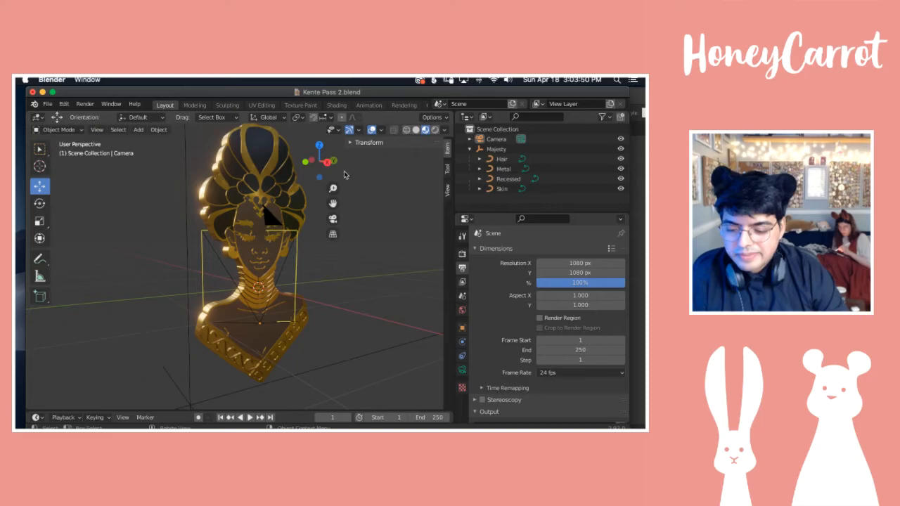
click(447, 169)
click(449, 189)
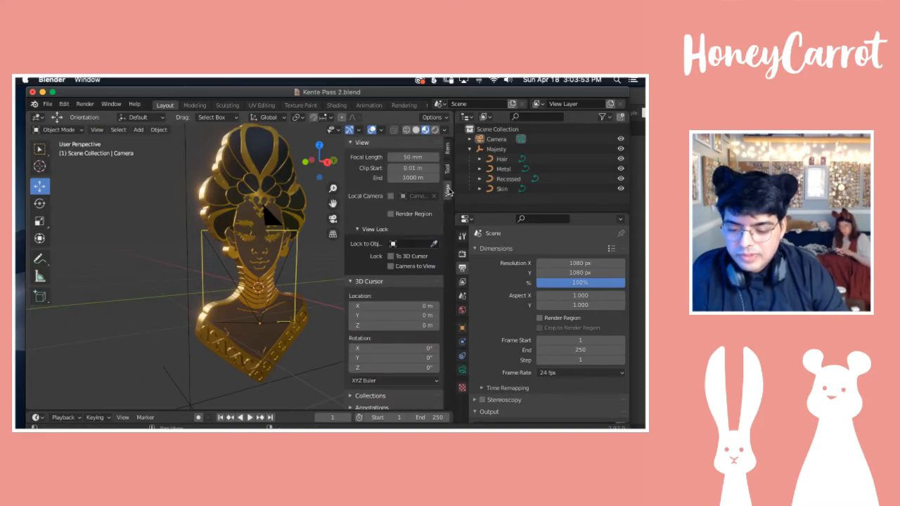
click(450, 167)
click(446, 148)
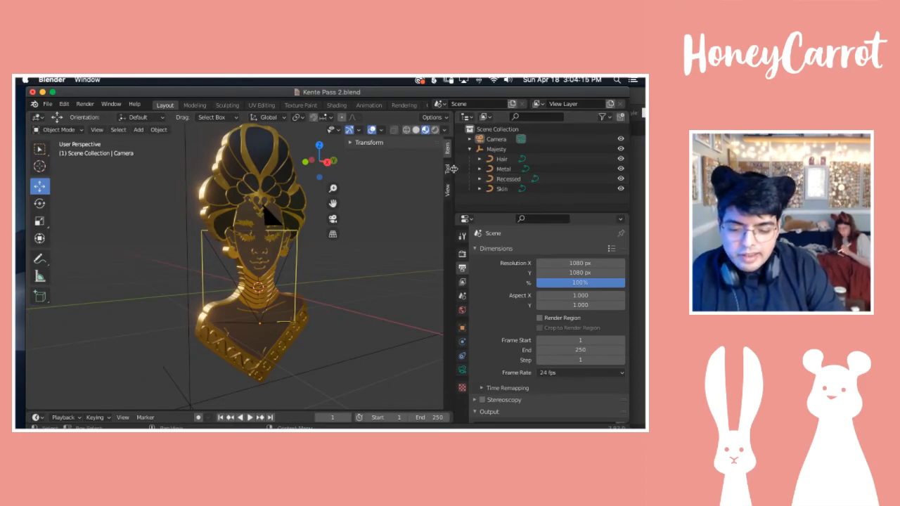
Step: Select the camera and enable the Camera to View lock so that viewport navigation steers the camera
click(494, 138)
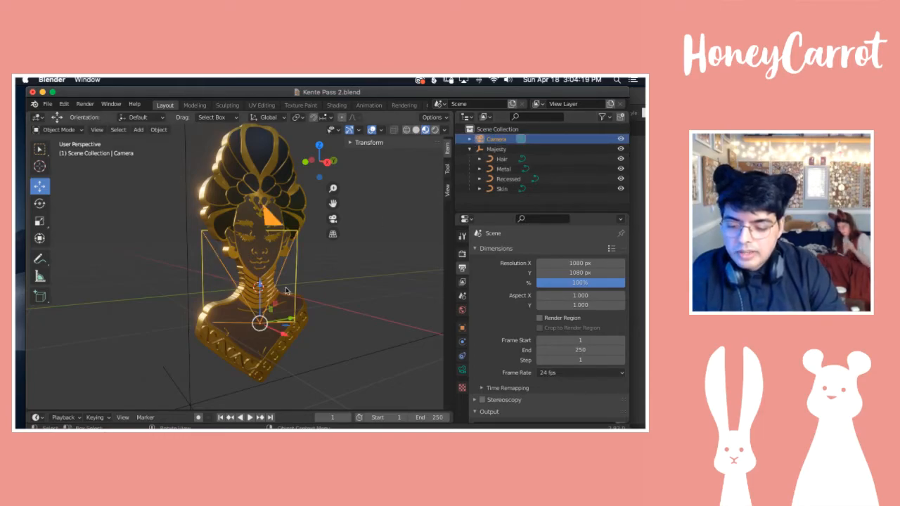
scroll(308, 291, right, 5)
scroll(308, 291, right, 5)
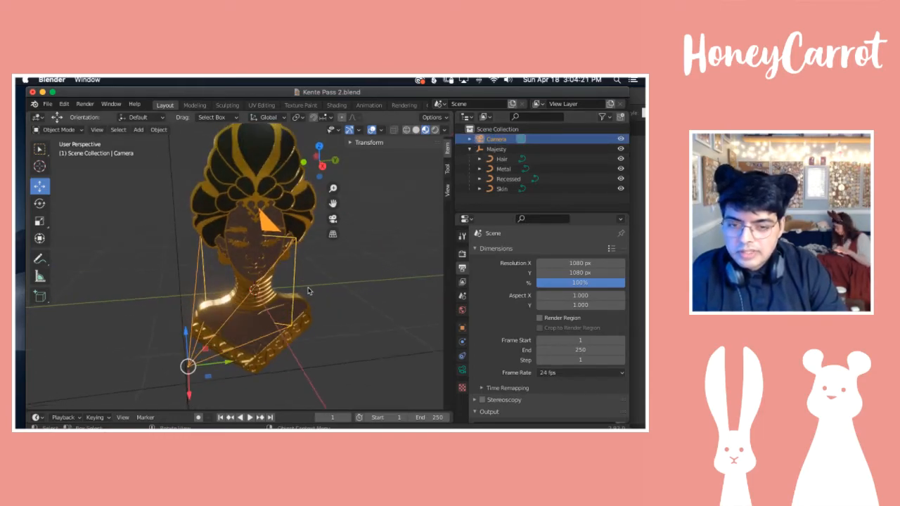
scroll(308, 291, right, 2)
scroll(308, 291, right, 5)
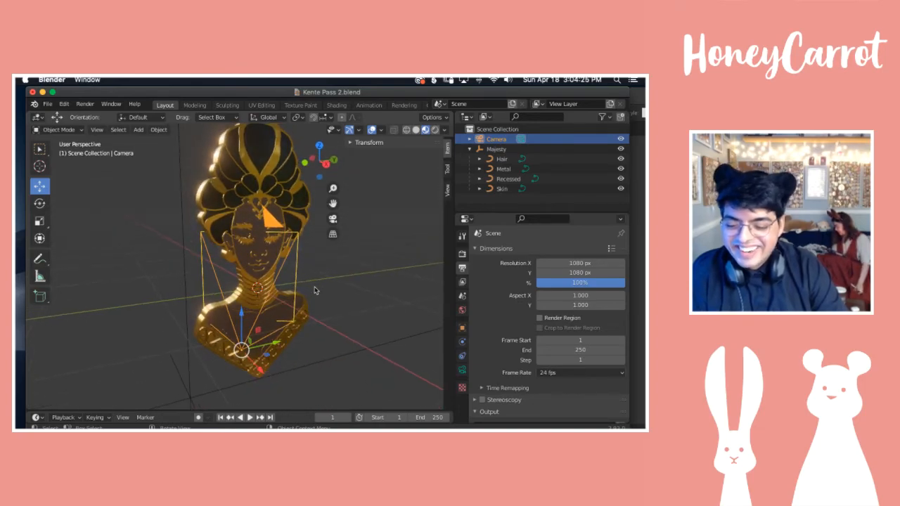
scroll(311, 291, right, 3)
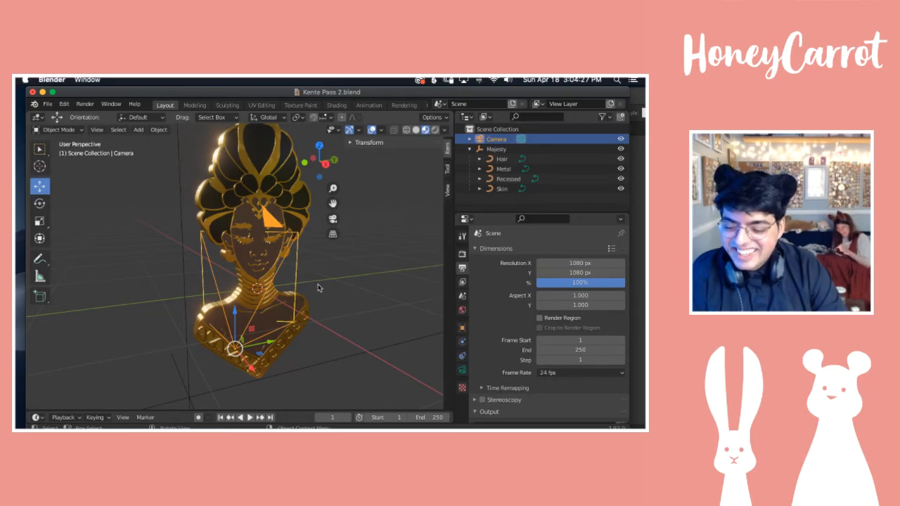
click(450, 191)
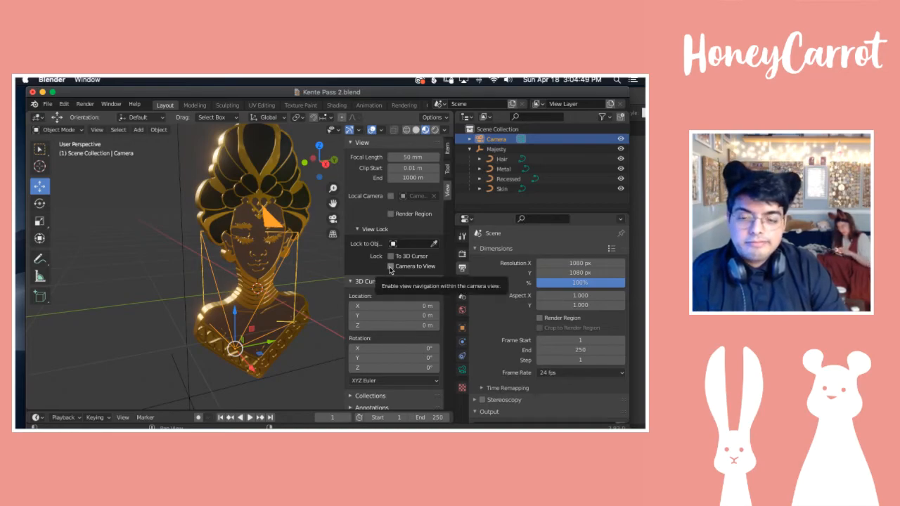
click(390, 267)
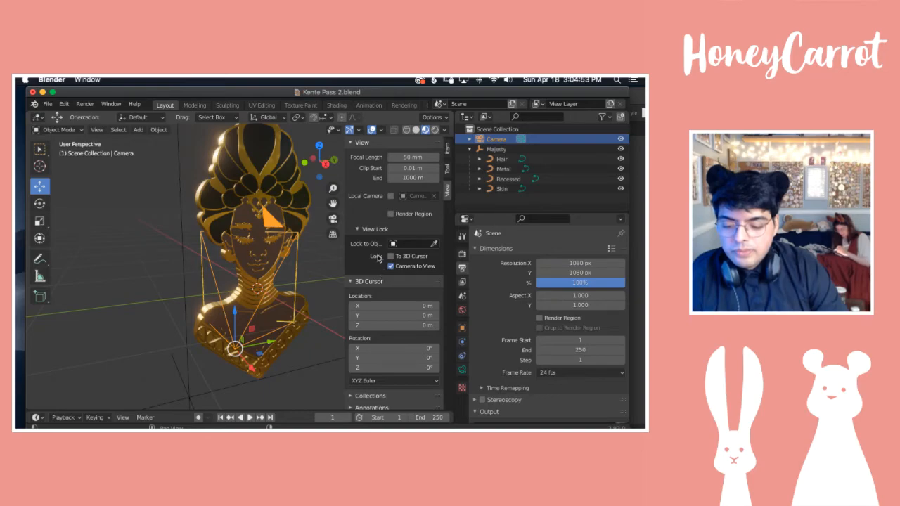
Step: Reselect the camera, look through it and orbit it around the bust to an angled front view
click(477, 198)
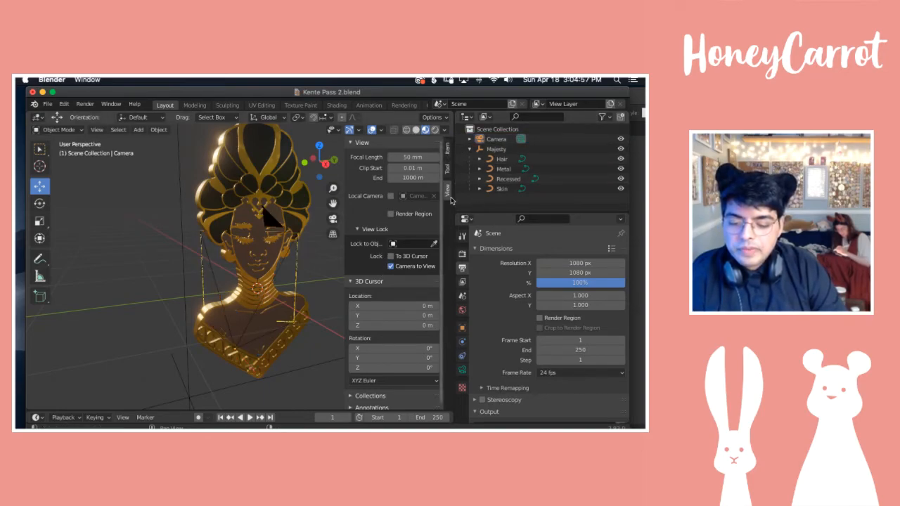
click(448, 148)
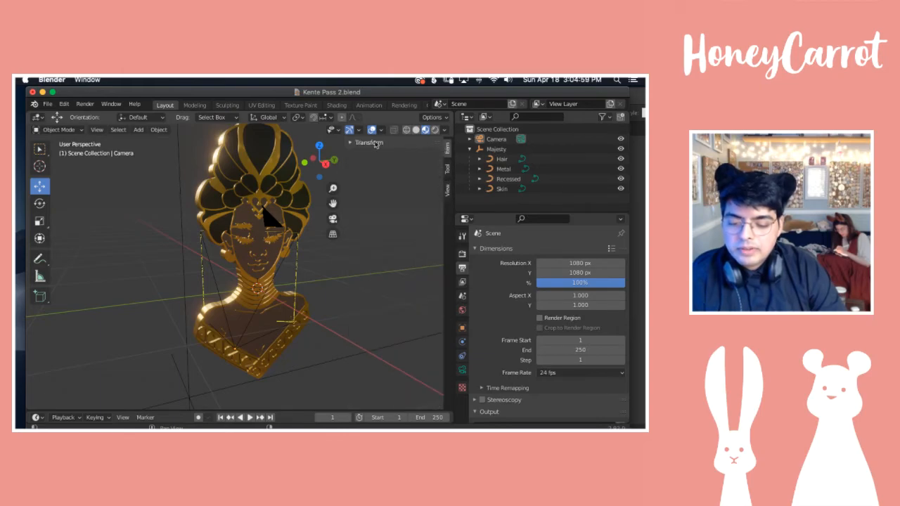
click(493, 139)
click(333, 220)
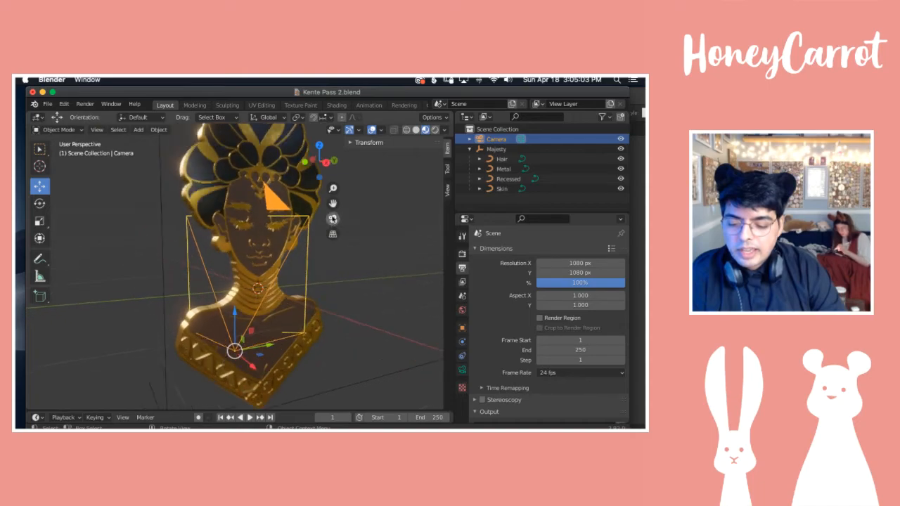
scroll(245, 241, right, 5)
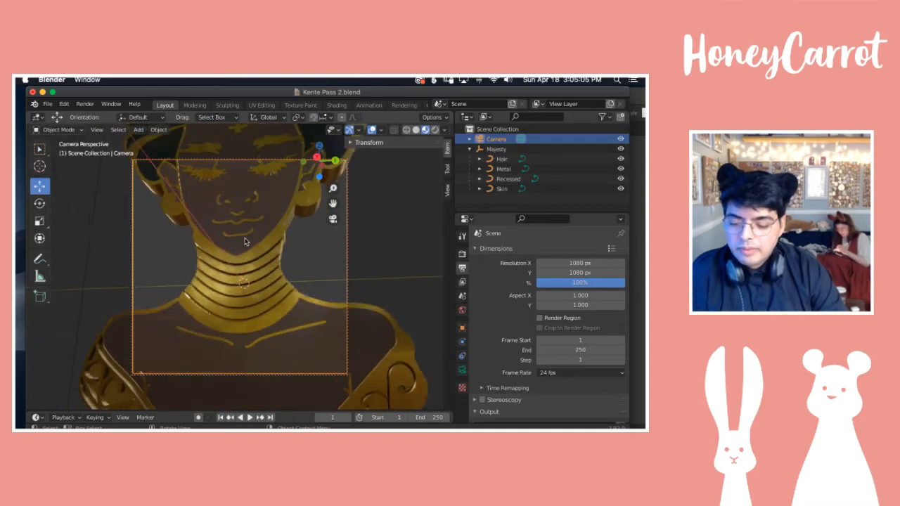
scroll(245, 241, left, 5)
scroll(247, 241, right, 5)
scroll(249, 241, left, 8)
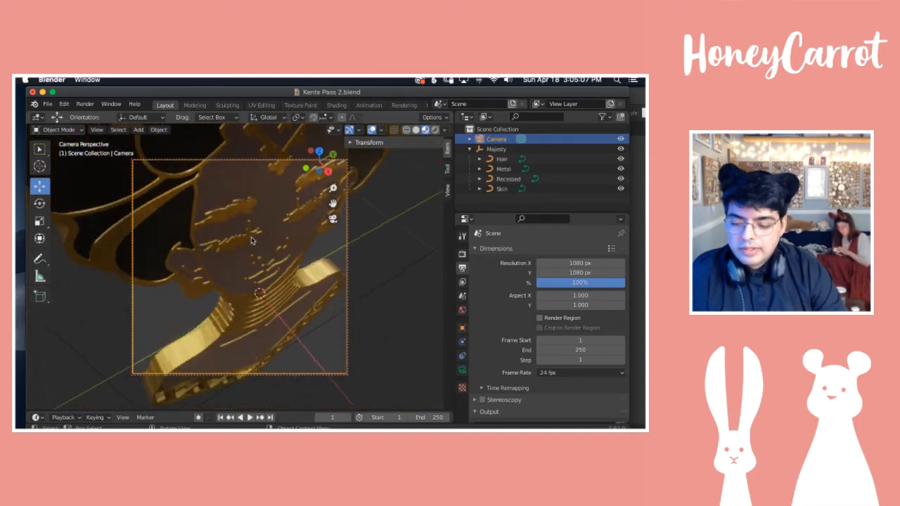
scroll(250, 240, right, 5)
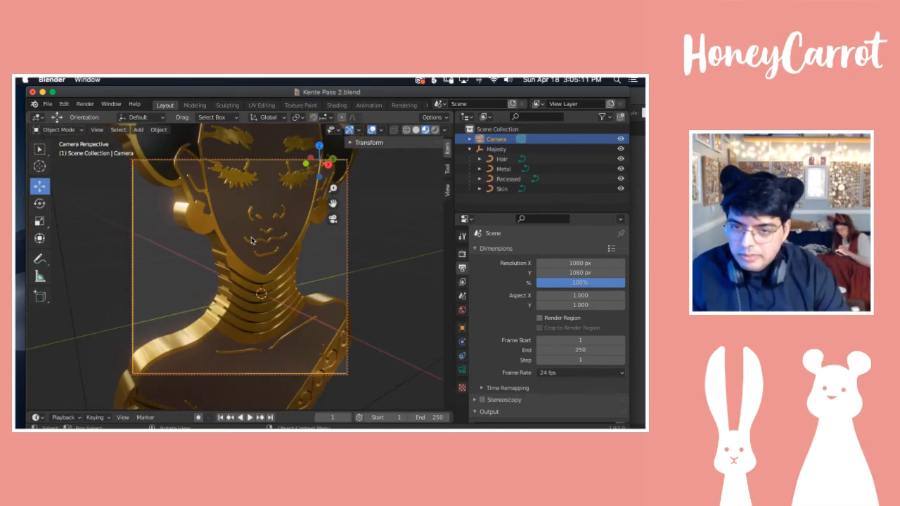
Step: Pull the camera back until the whole bust fits inside the square frame, and lower its angle to a near-level view
drag(334, 187, 352, 219)
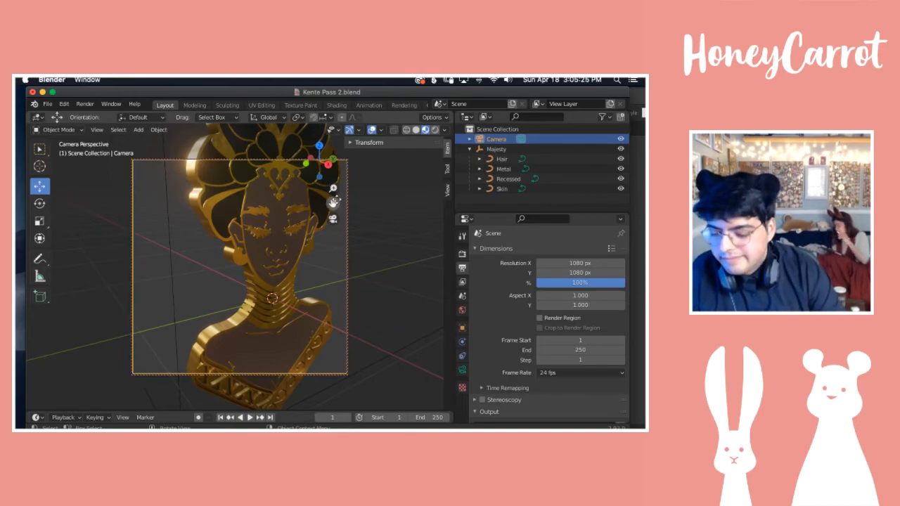
drag(332, 188, 334, 208)
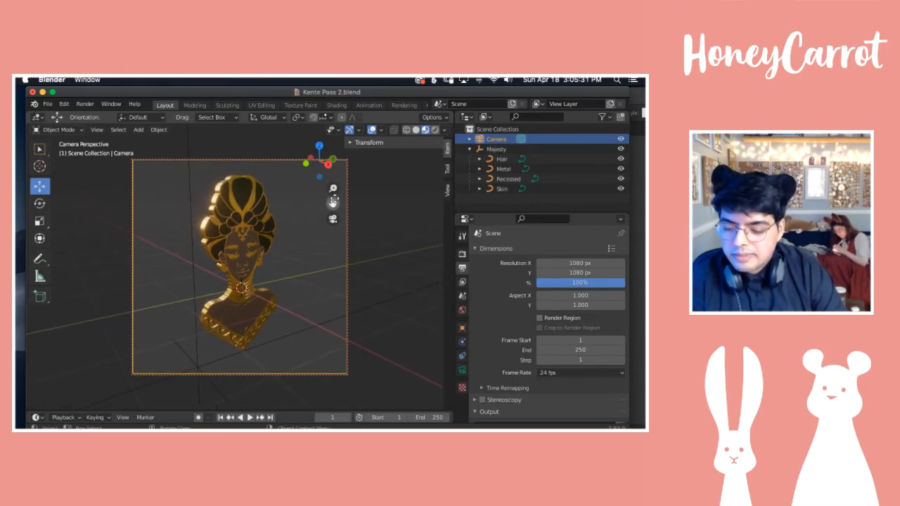
scroll(285, 213, down, 5)
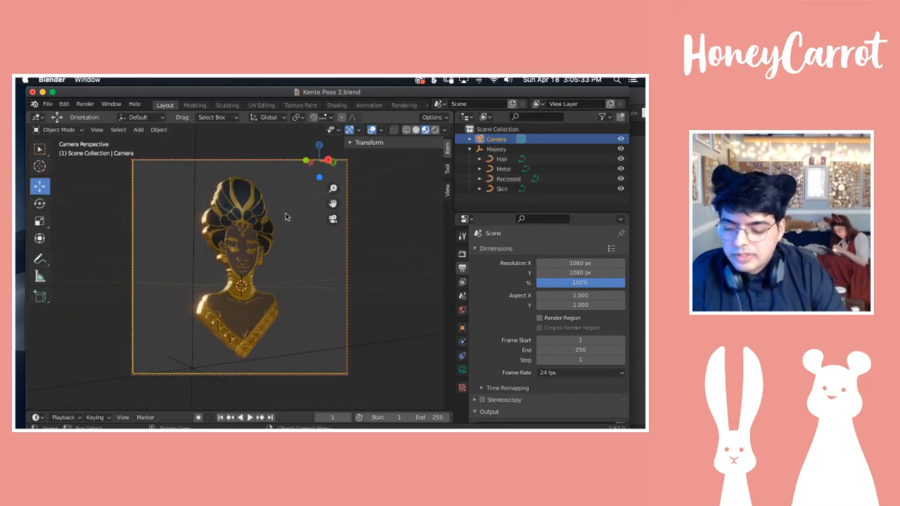
scroll(285, 217, up, 3)
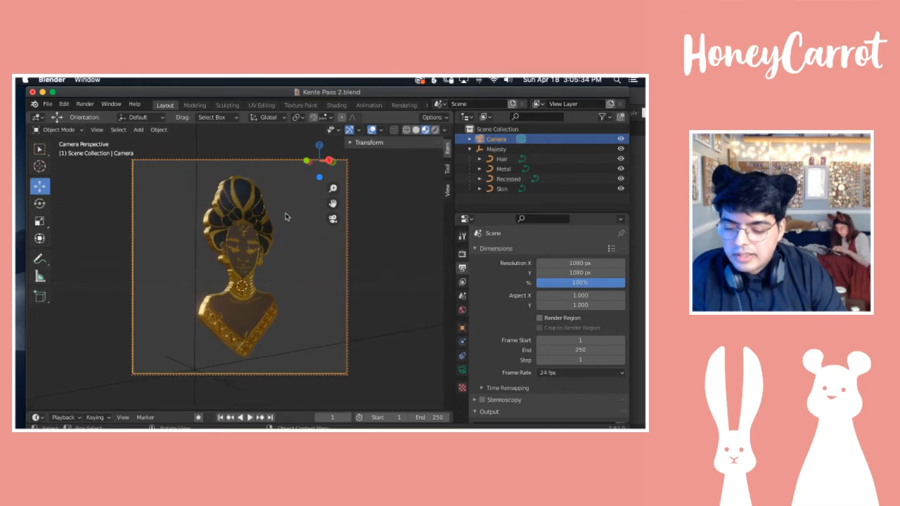
scroll(285, 216, right, 3)
drag(333, 202, 330, 203)
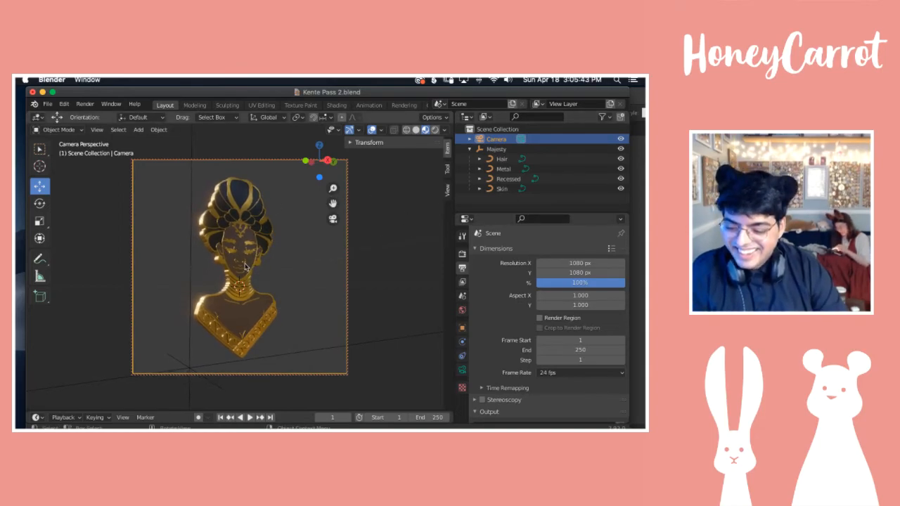
Step: Deselect the camera and check the Camera to View lock in the view settings
click(516, 206)
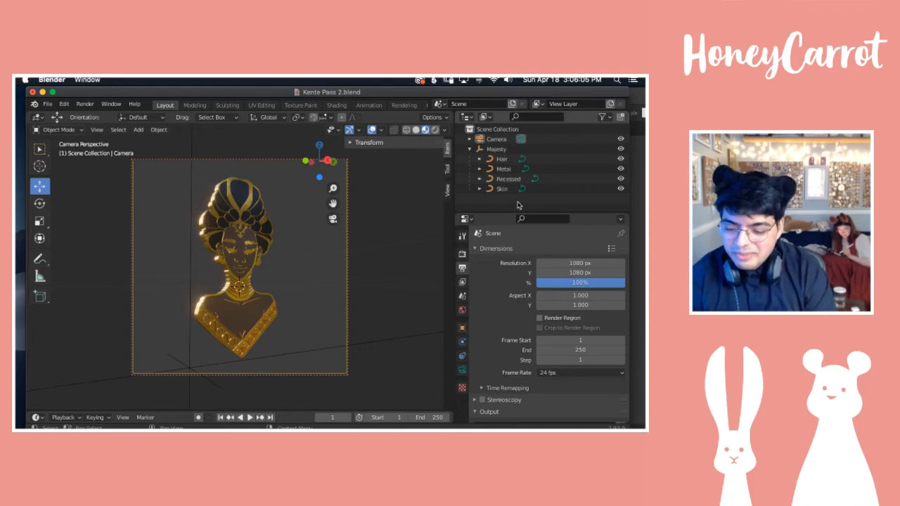
click(447, 190)
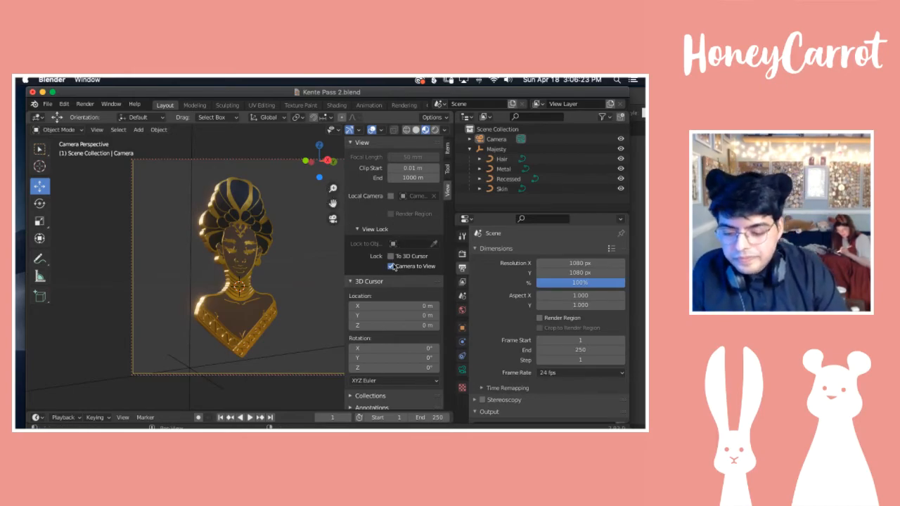
click(445, 146)
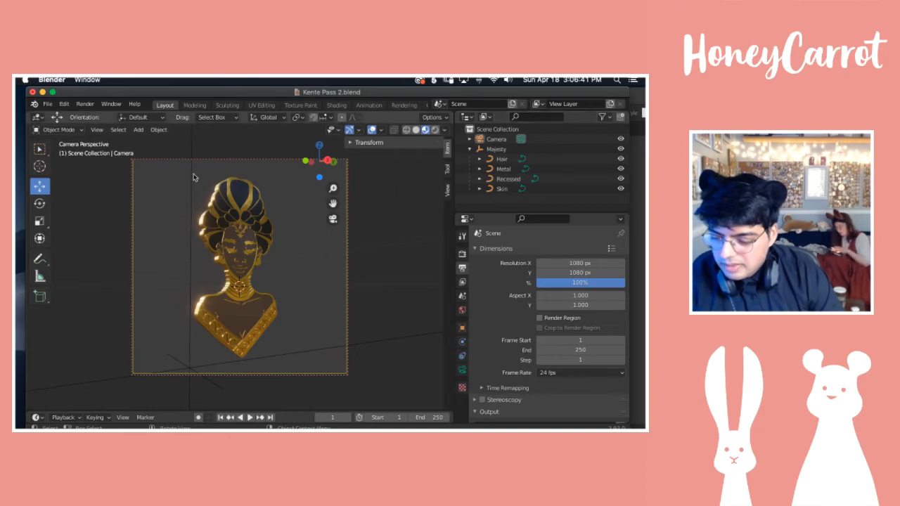
Step: Make a viewport render image of the framed bust and inspect the result from headdress to shoulders
click(116, 131)
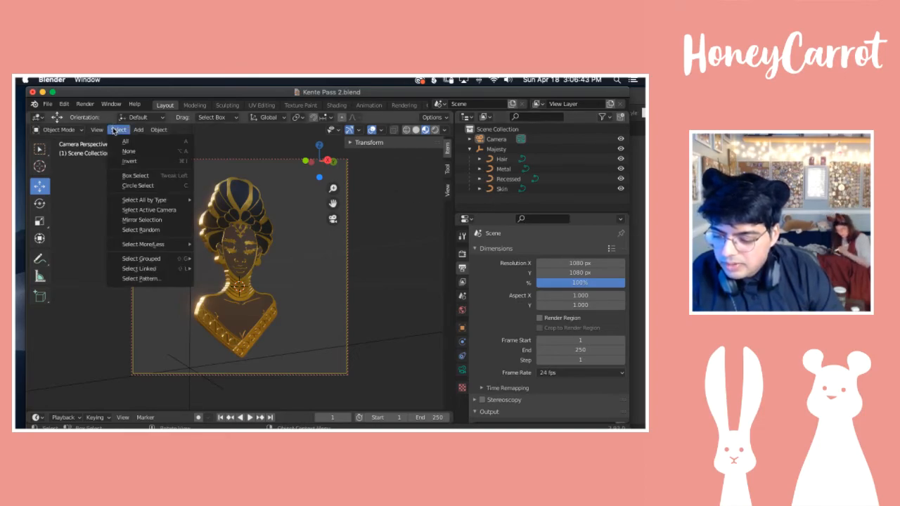
mouse_move(100, 130)
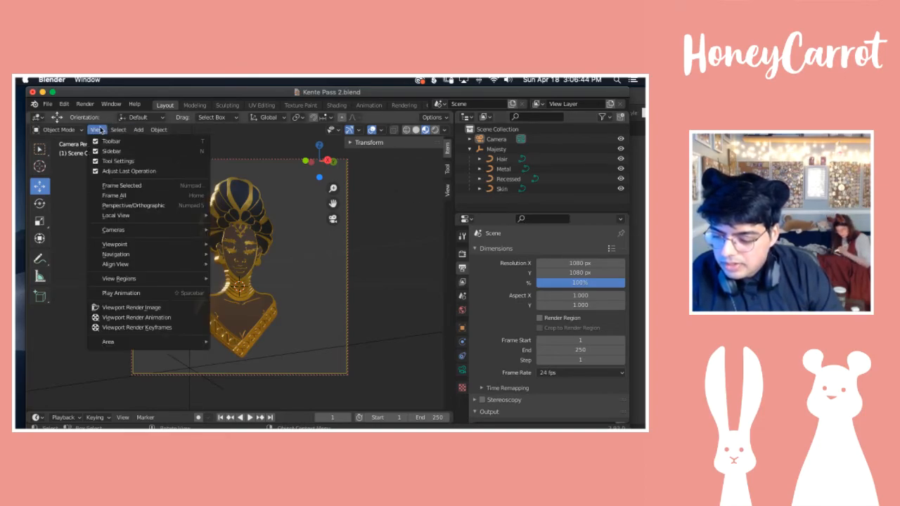
click(134, 309)
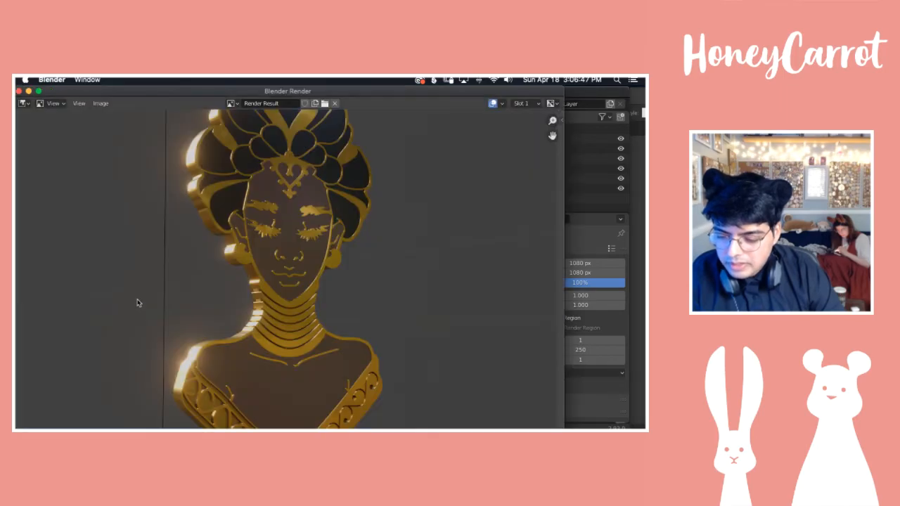
scroll(148, 271, down, 3)
scroll(149, 271, up, 5)
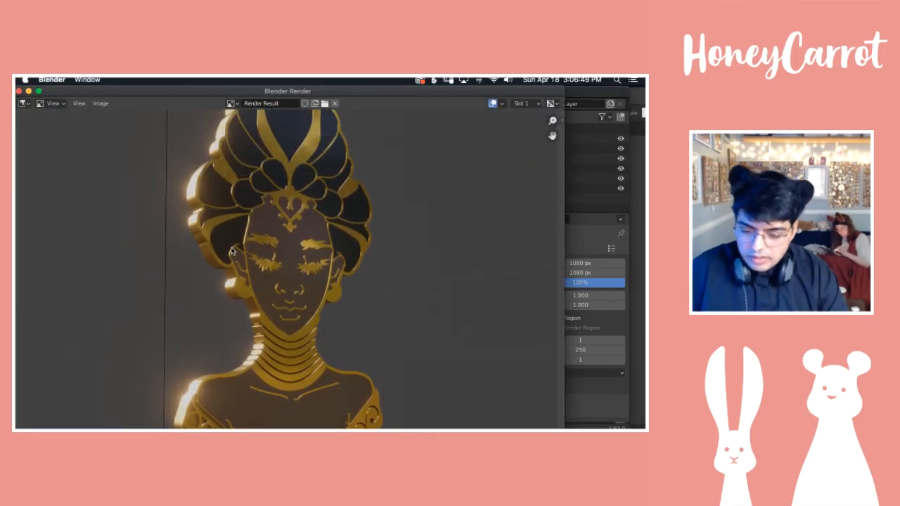
Step: Inspect the whole viewport render of the bust within its frame, move the render window aside and close it
scroll(232, 251, down, 5)
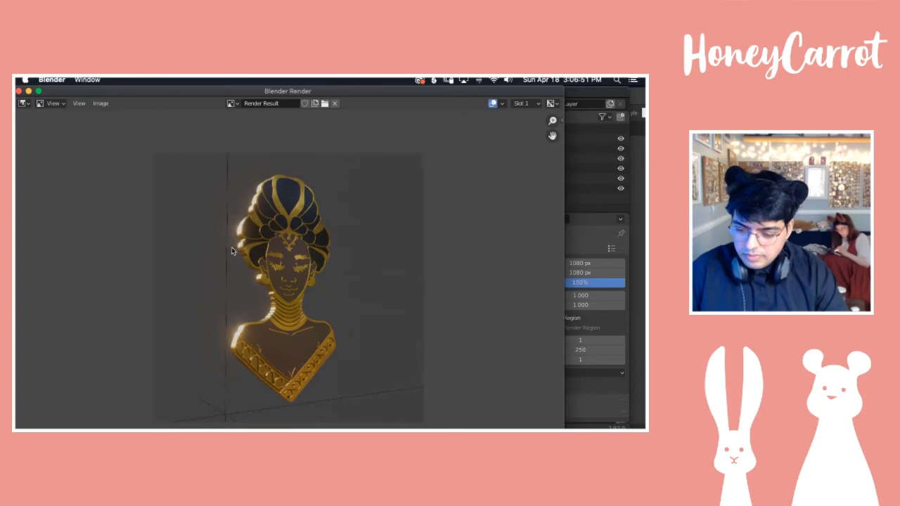
scroll(232, 251, down, 2)
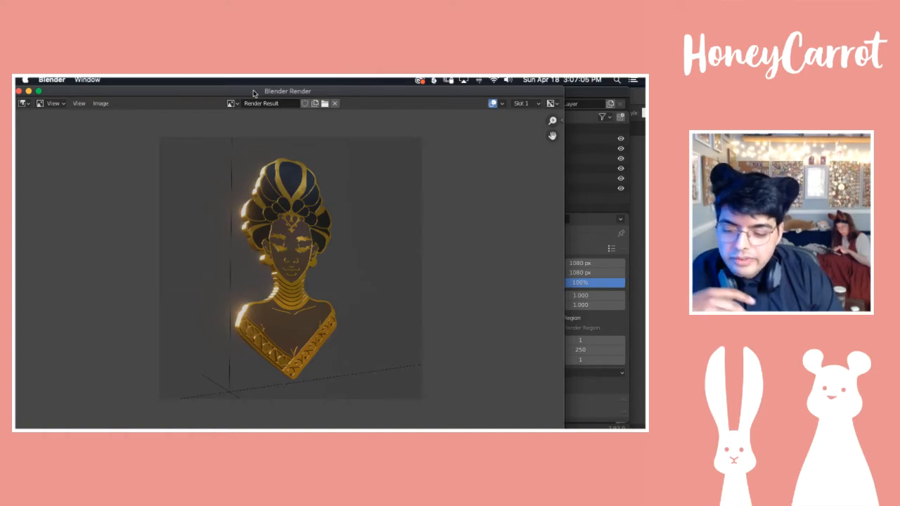
drag(254, 93, 405, 242)
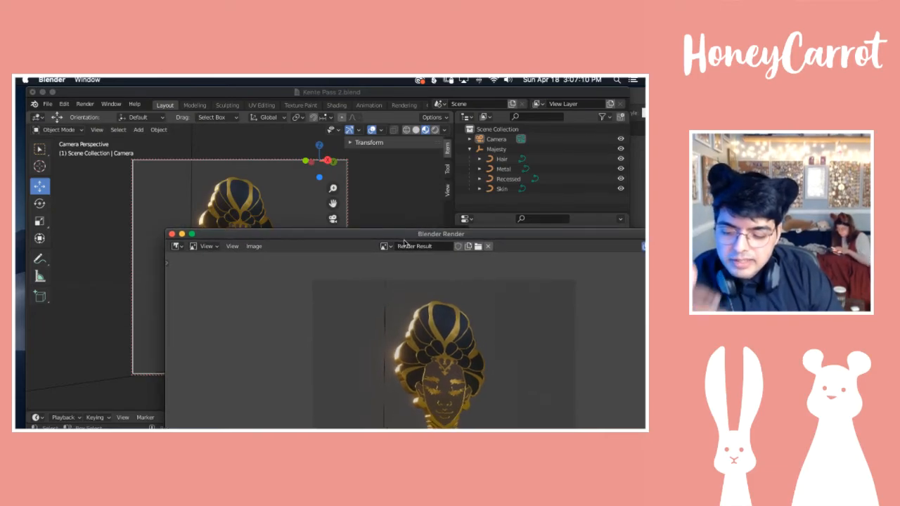
click(171, 235)
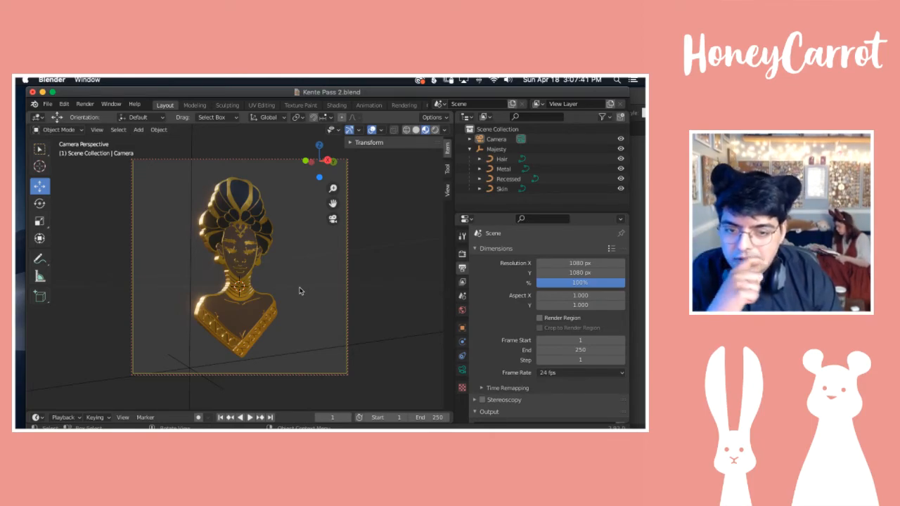
Step: Render the active scene as a full still image from the camera
click(85, 104)
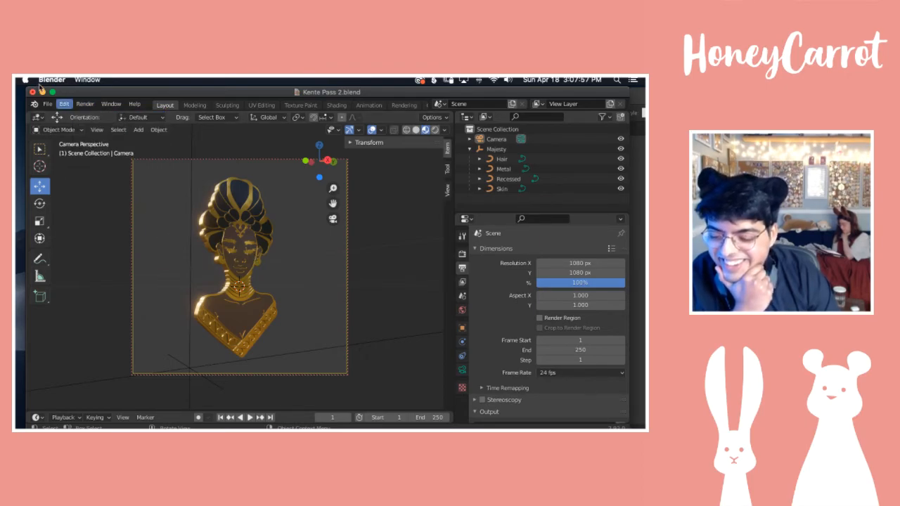
click(85, 105)
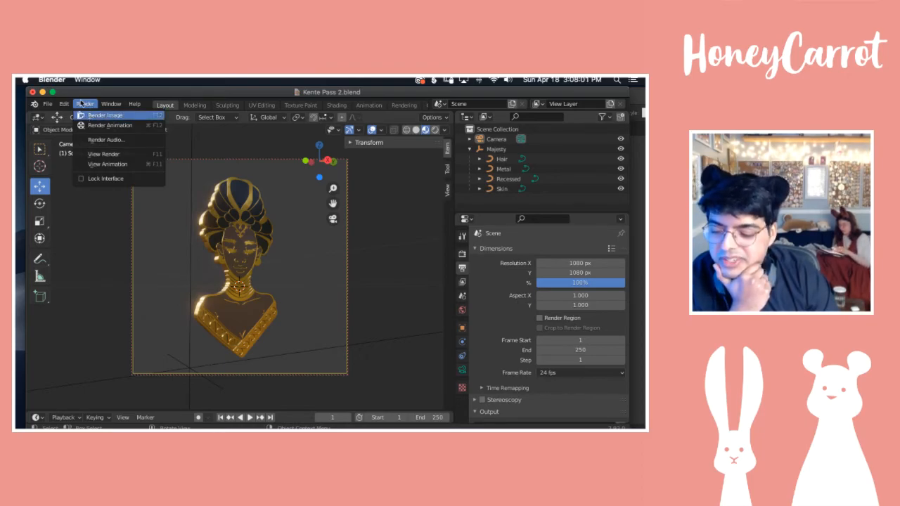
click(84, 104)
click(91, 107)
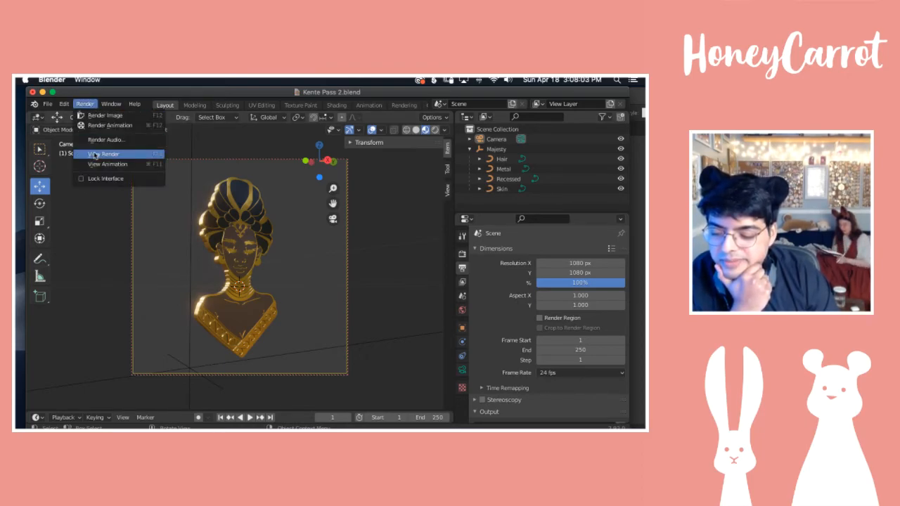
click(86, 105)
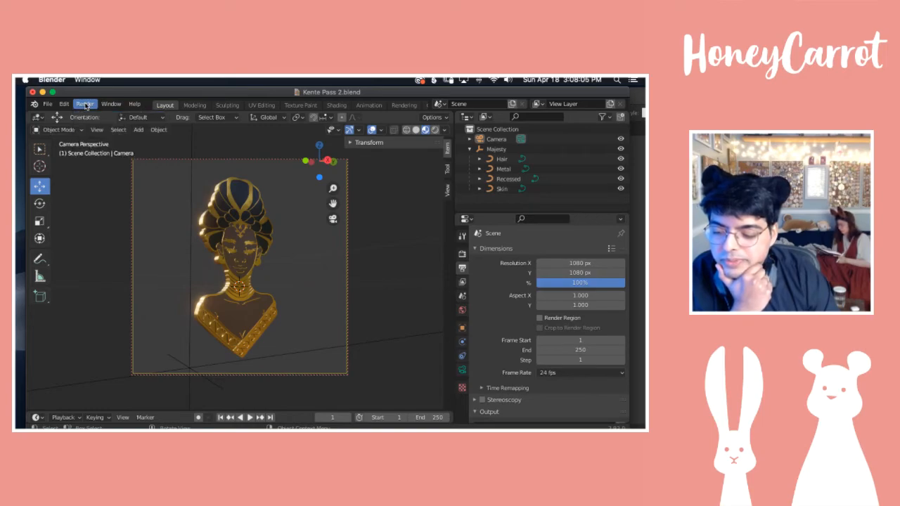
click(97, 130)
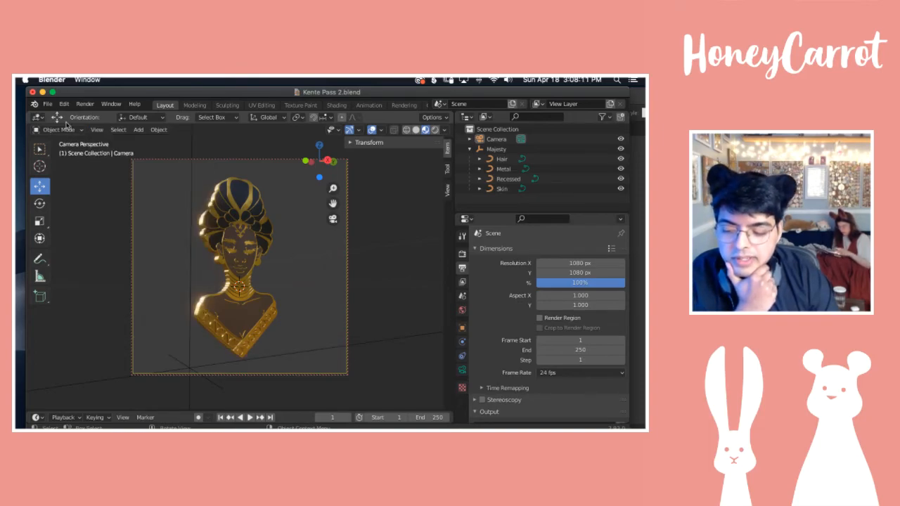
click(85, 104)
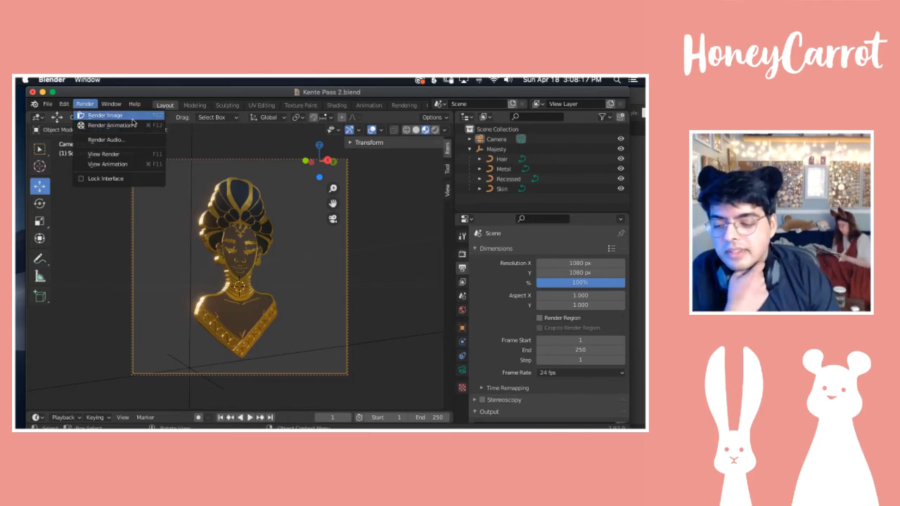
click(83, 105)
click(83, 106)
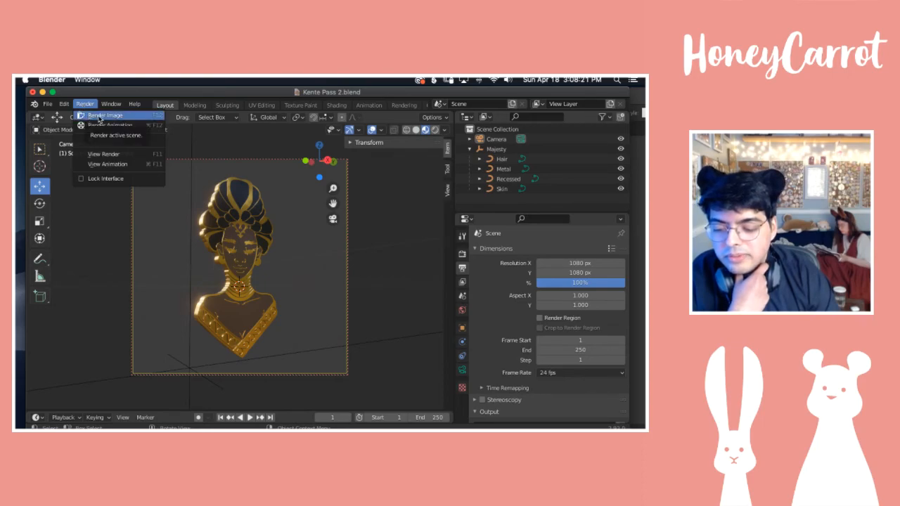
click(99, 119)
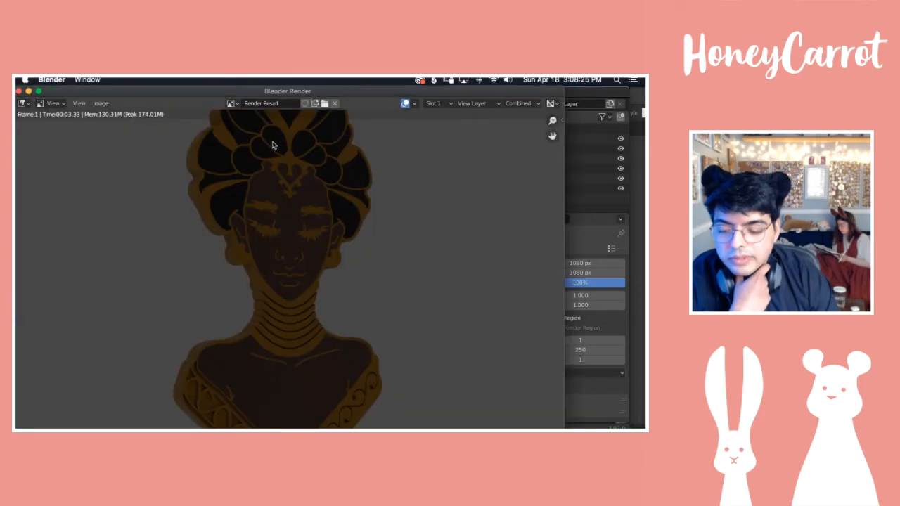
Step: Inspect the full render of the bust from headdress to collar, comparing it with the viewport, and close the render window
drag(279, 92, 326, 135)
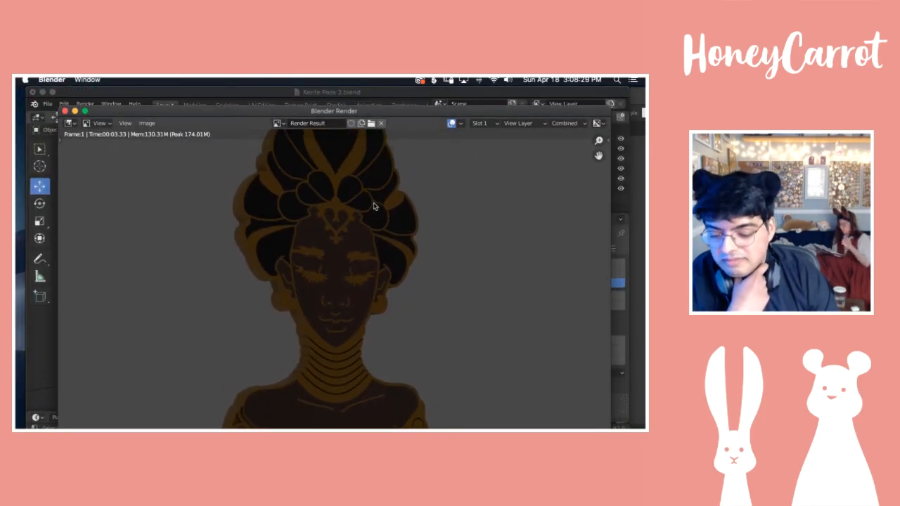
scroll(374, 207, up, 5)
scroll(375, 206, down, 12)
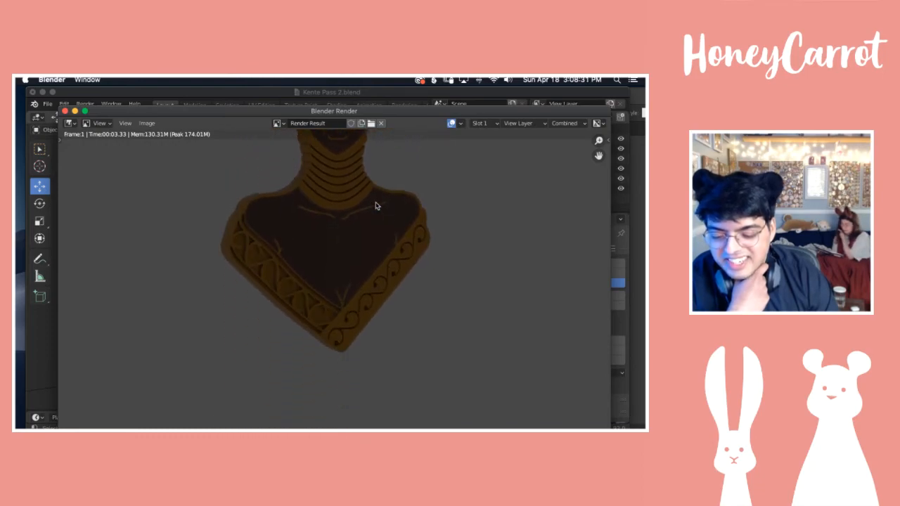
scroll(379, 205, up, 5)
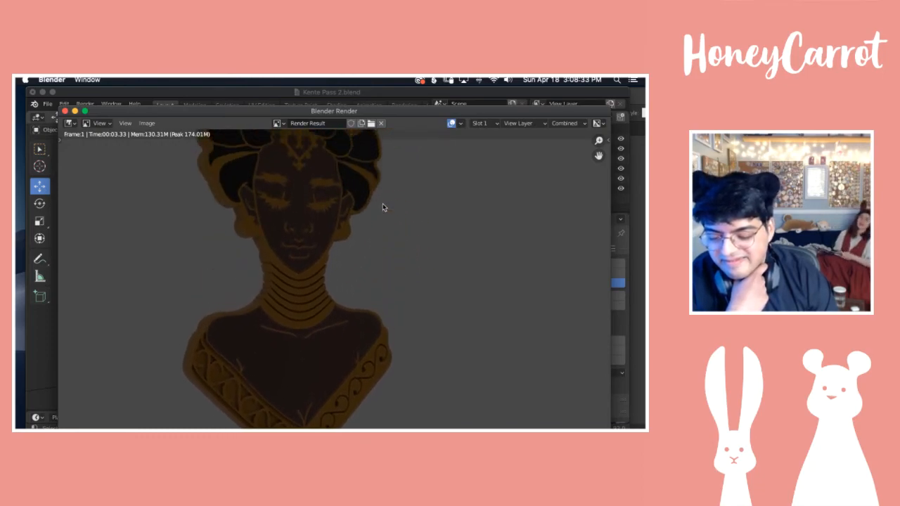
scroll(383, 207, up, 6)
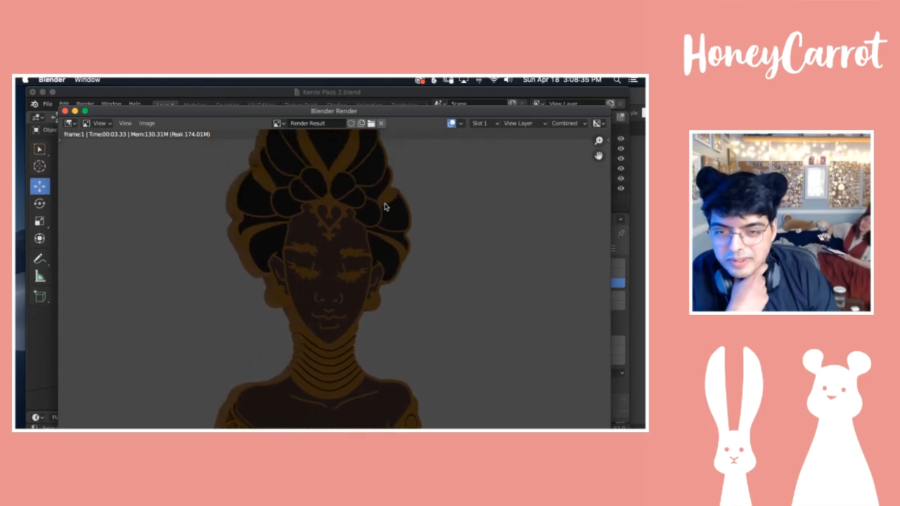
scroll(384, 203, right, 2)
scroll(384, 203, left, 3)
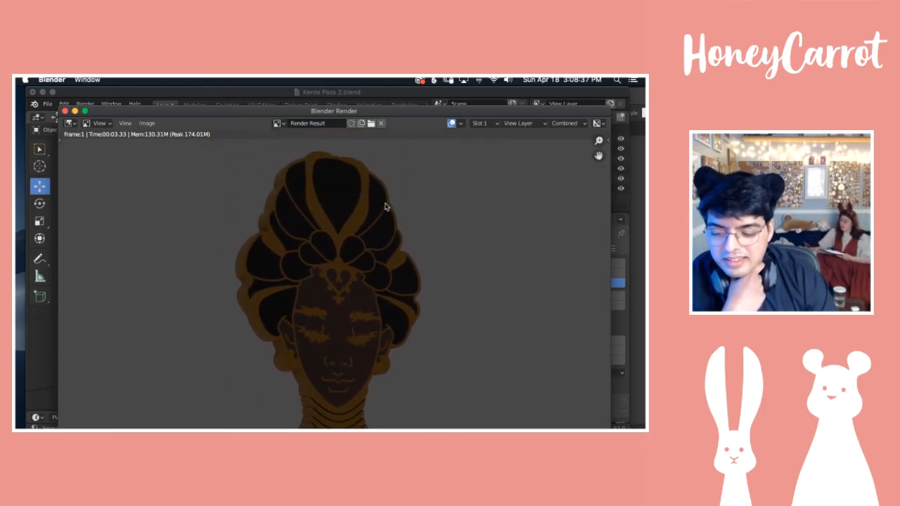
scroll(385, 203, down, 3)
scroll(384, 203, up, 5)
drag(380, 115, 436, 213)
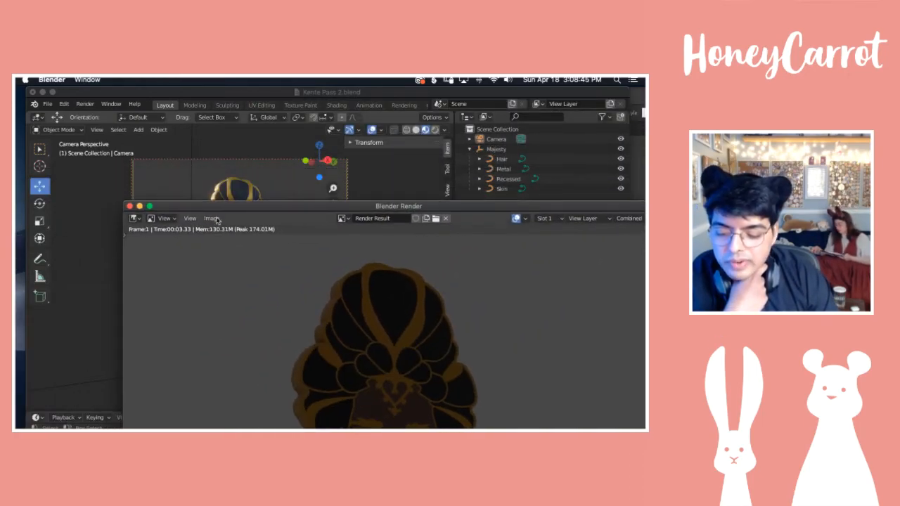
click(130, 206)
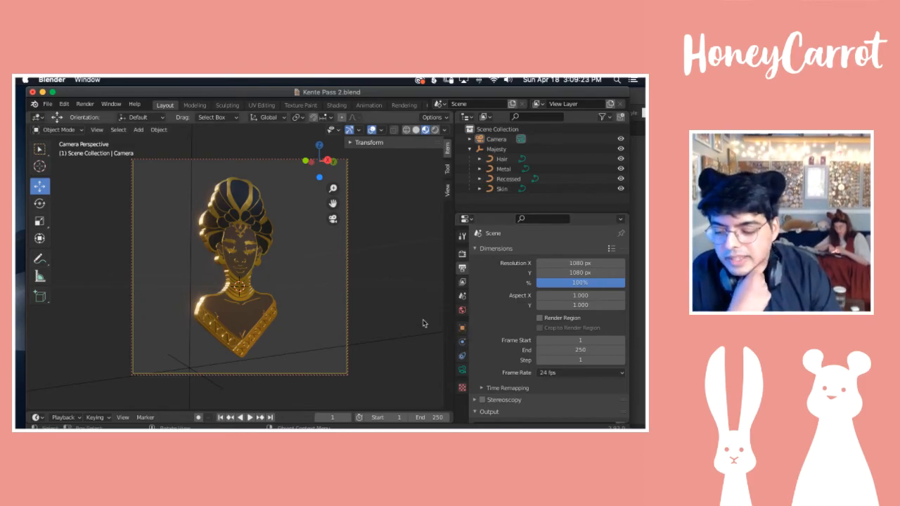
Step: Make another viewport render image of the bust with the overlays on, and close it
click(97, 130)
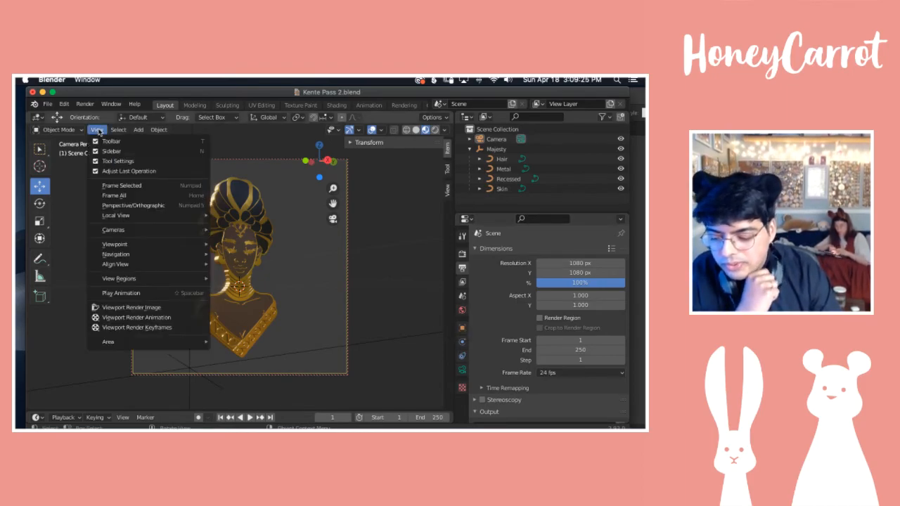
click(139, 308)
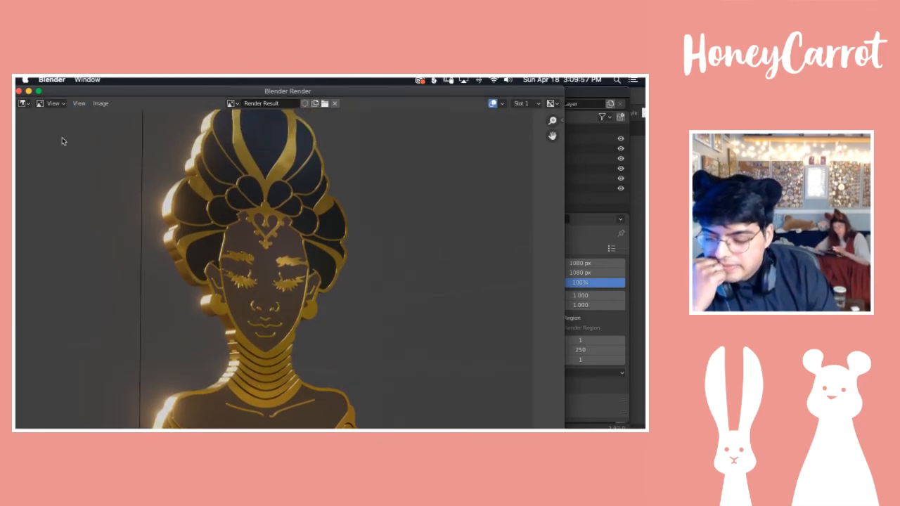
click(18, 91)
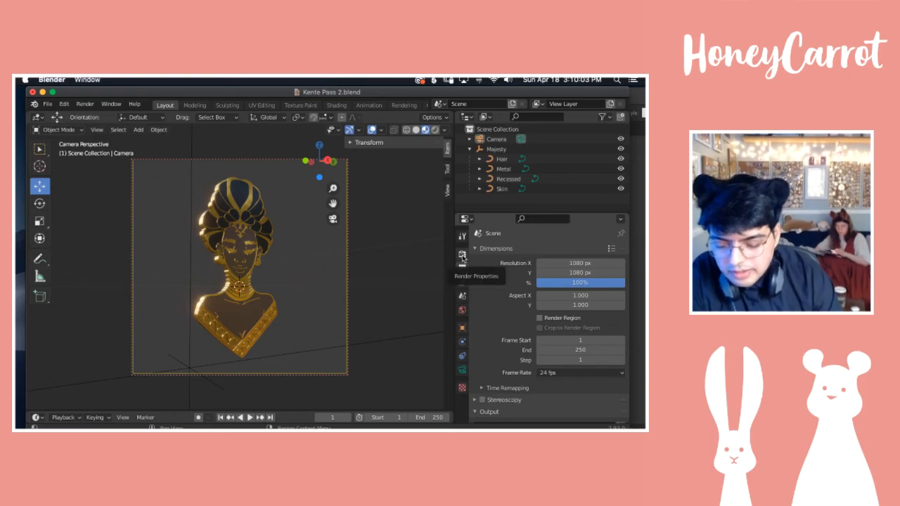
Step: Hide the viewport overlays and make a clean viewport render image of the bust
click(373, 132)
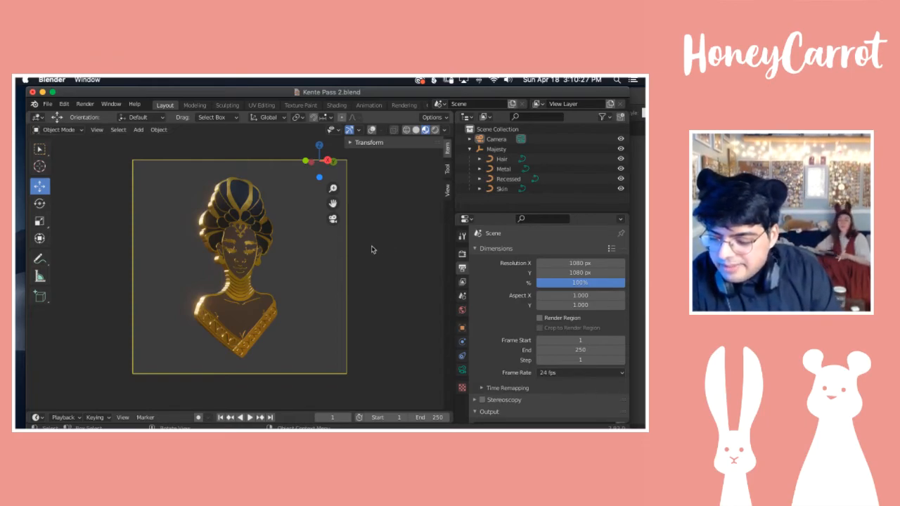
click(96, 129)
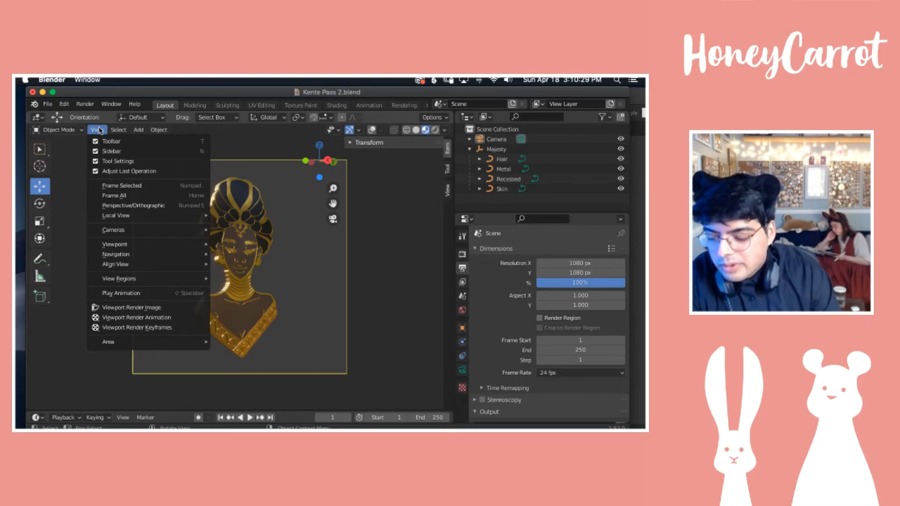
click(159, 307)
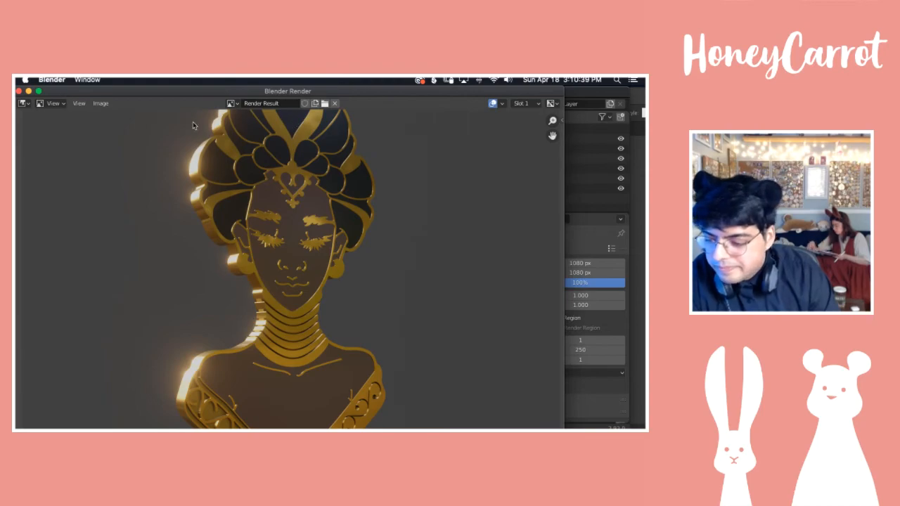
Step: Inspect the overlay-free viewport render of the whole bust and close the render window
click(101, 103)
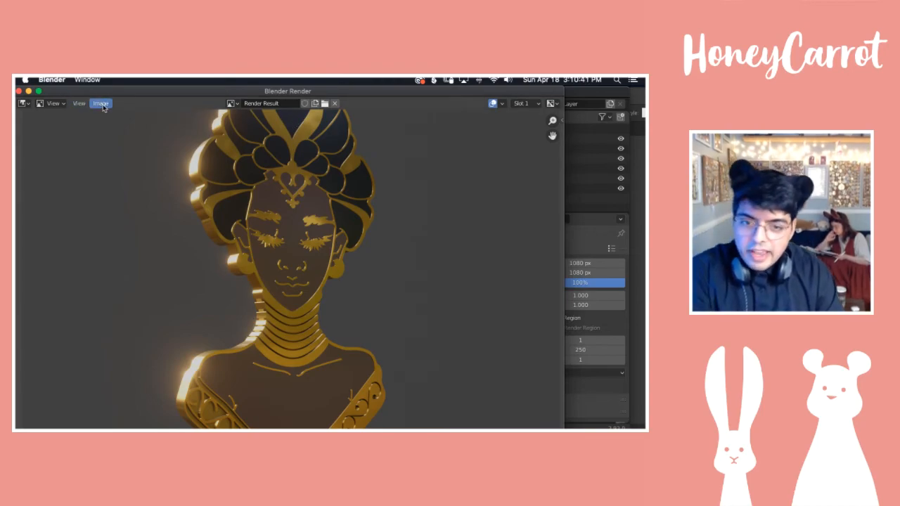
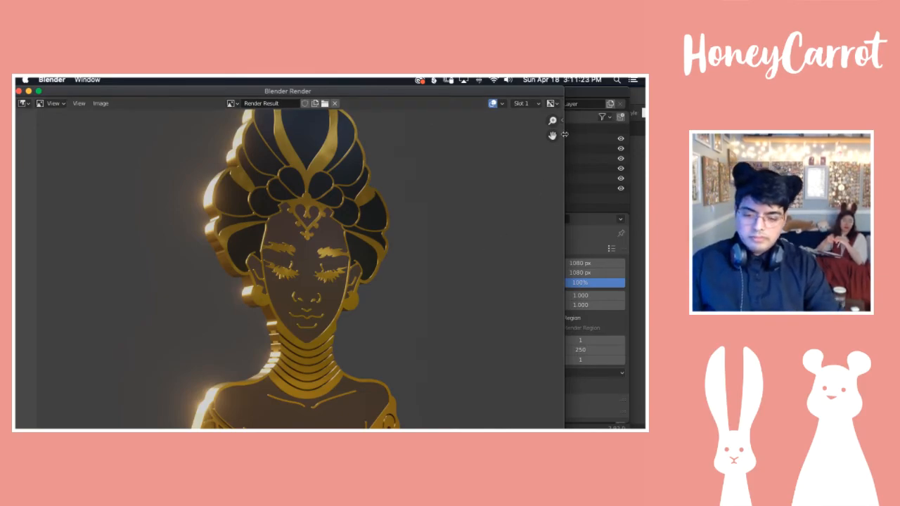
drag(552, 121, 353, 187)
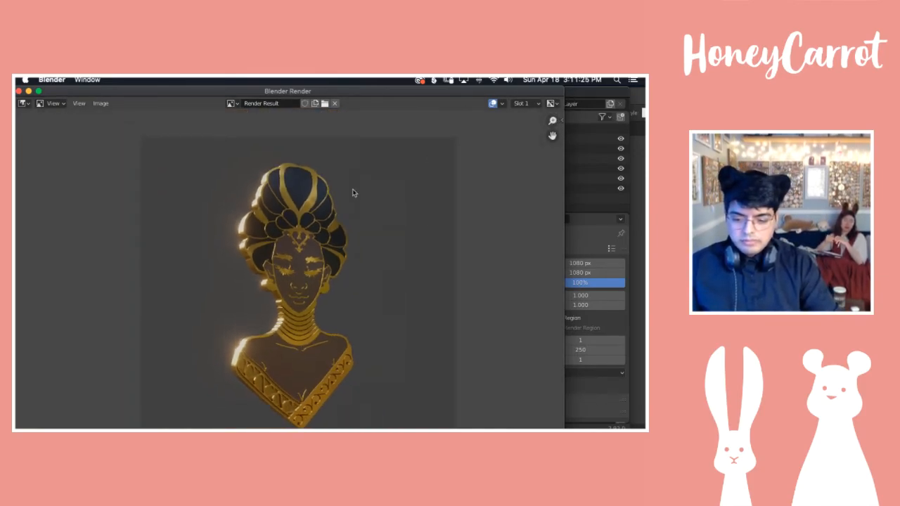
scroll(353, 188, down, 3)
scroll(355, 188, left, 1)
scroll(356, 191, right, 1)
scroll(355, 190, up, 2)
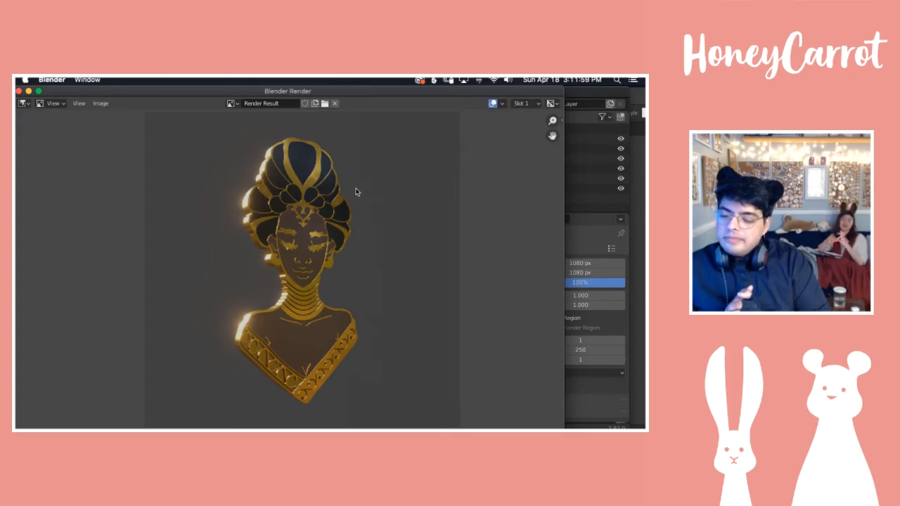
scroll(355, 191, right, 1)
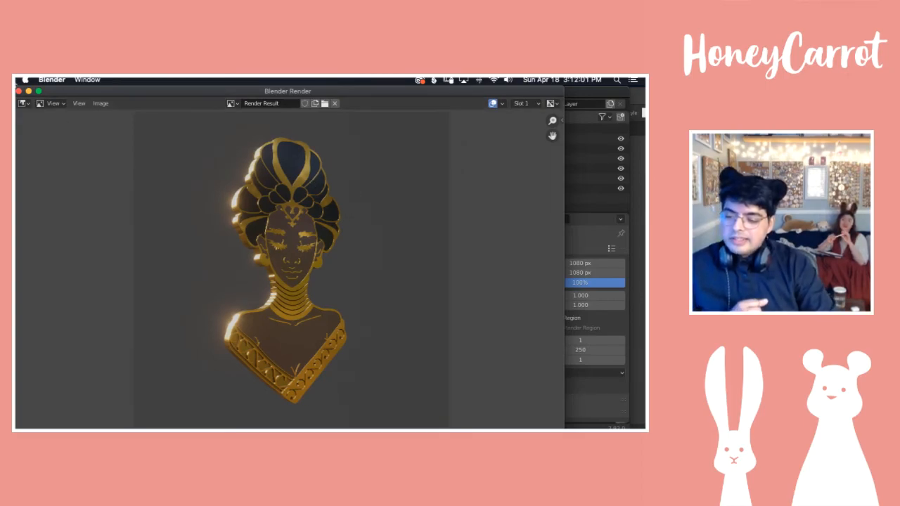
click(19, 90)
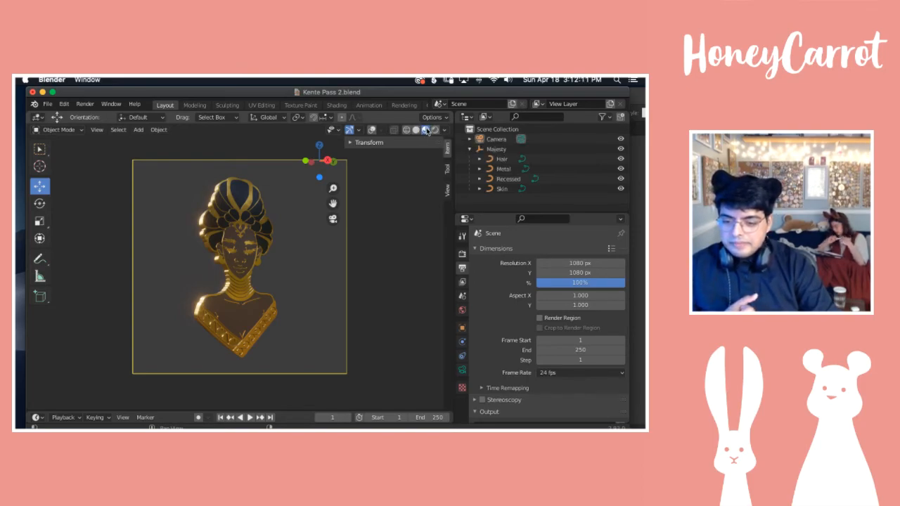
Step: Try Scene World lighting in the viewport shading, switch it back off, and set the environment lighting rotation to 133°
click(443, 130)
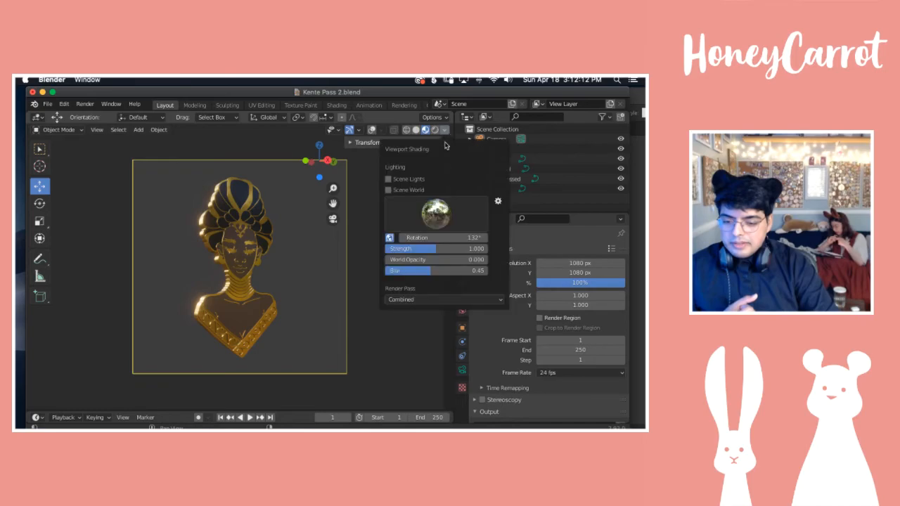
click(437, 217)
click(450, 191)
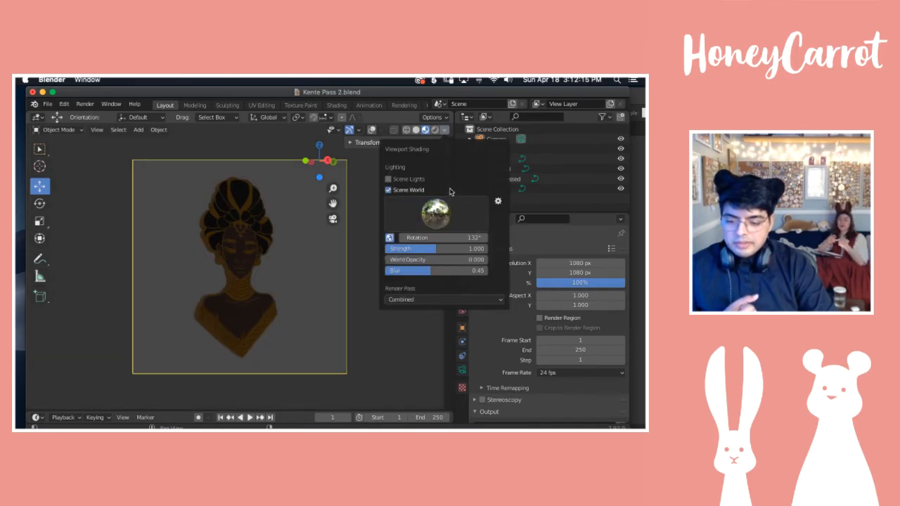
click(413, 193)
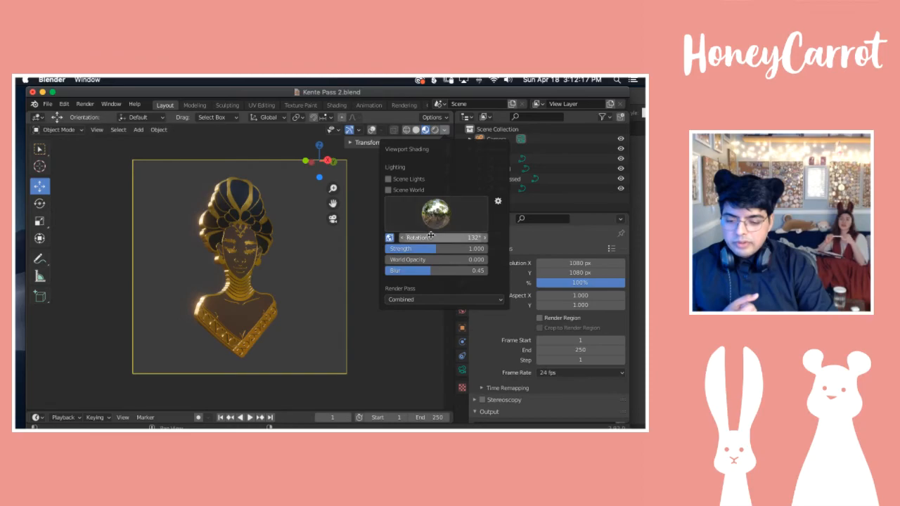
mouse_move(426, 238)
mouse_down()
mouse_move(415, 238)
mouse_move(424, 238)
mouse_up()
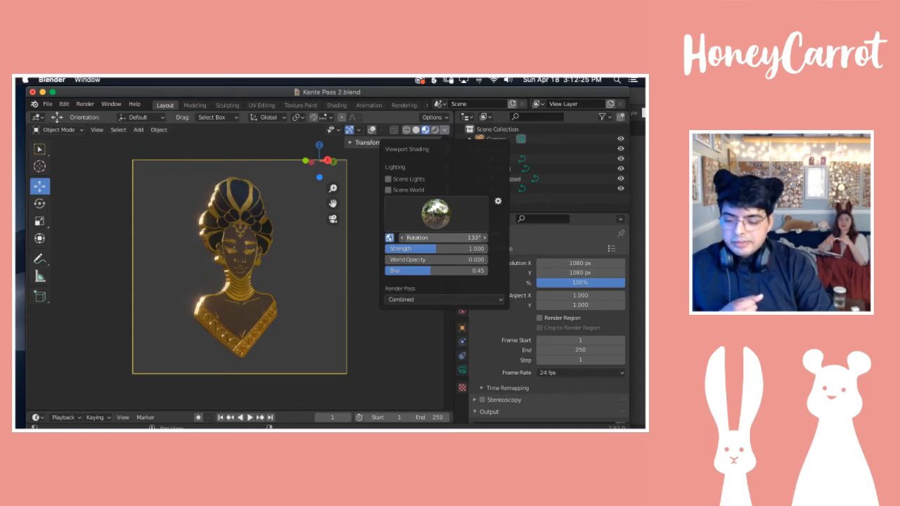
Step: Set the environment lighting rotation to 134° and make a fresh viewport render image of the bust
mouse_move(423, 237)
mouse_down()
mouse_move(451, 238)
mouse_move(425, 237)
mouse_up()
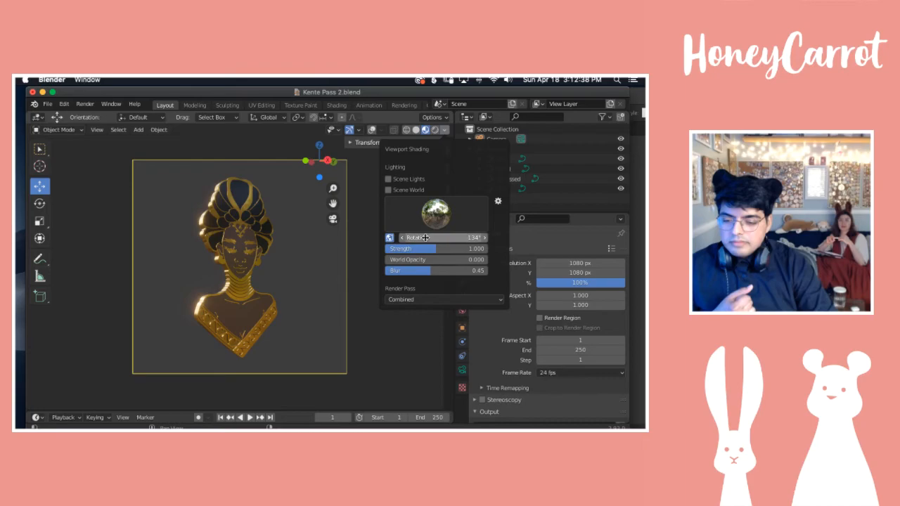
click(96, 130)
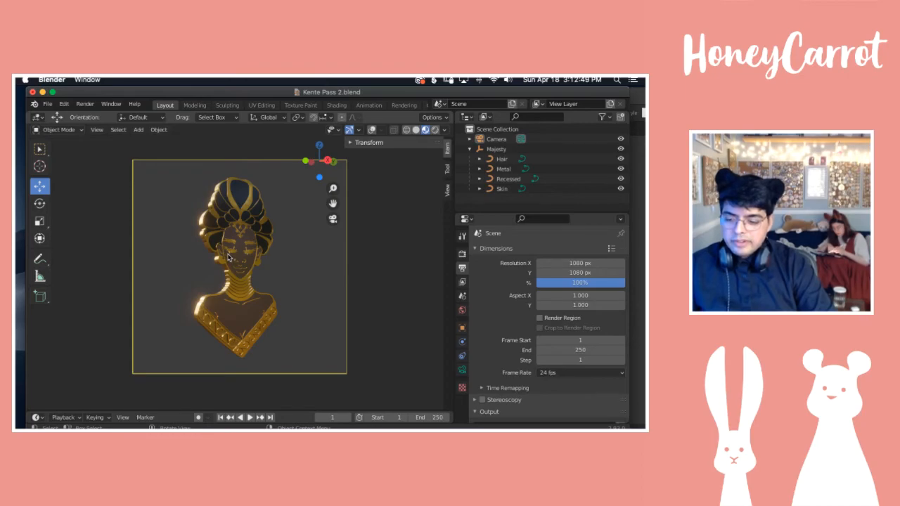
click(96, 129)
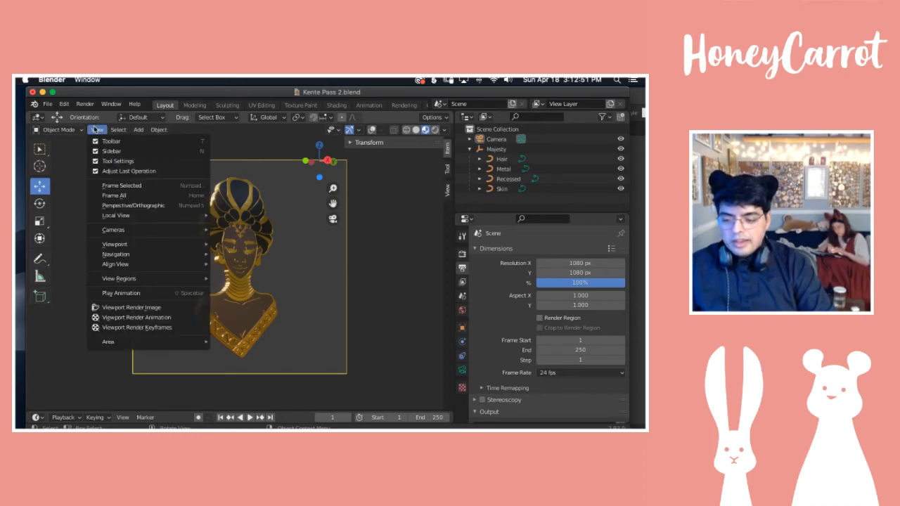
click(215, 356)
click(94, 128)
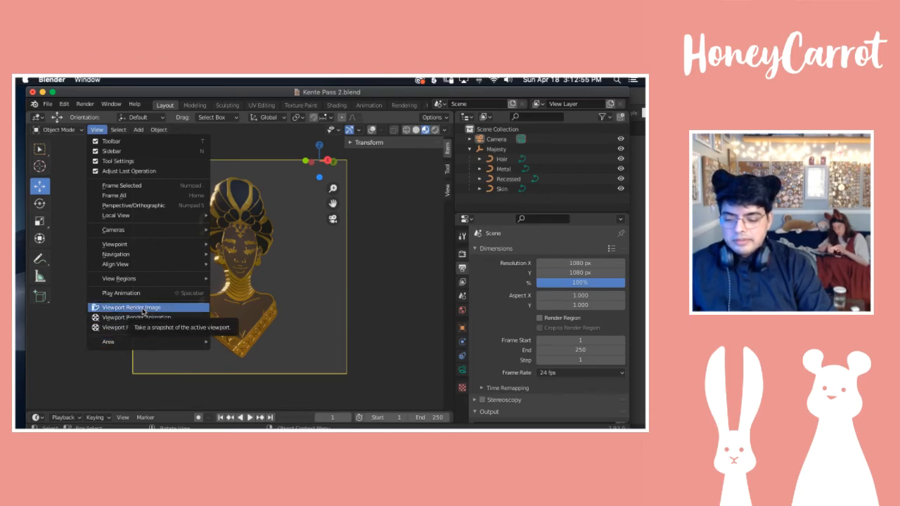
click(118, 311)
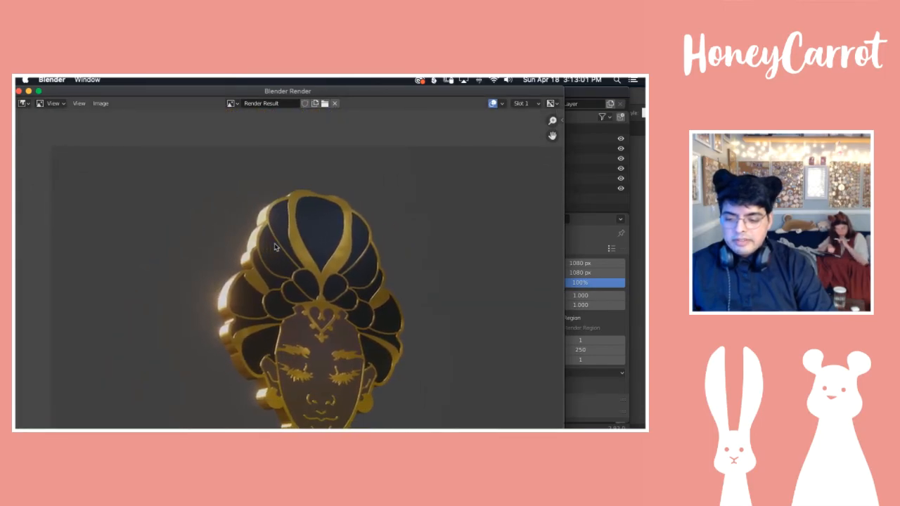
Step: Save the rendered image as untitled.png in the Kente Blender Pass 2 folder
click(101, 103)
click(128, 173)
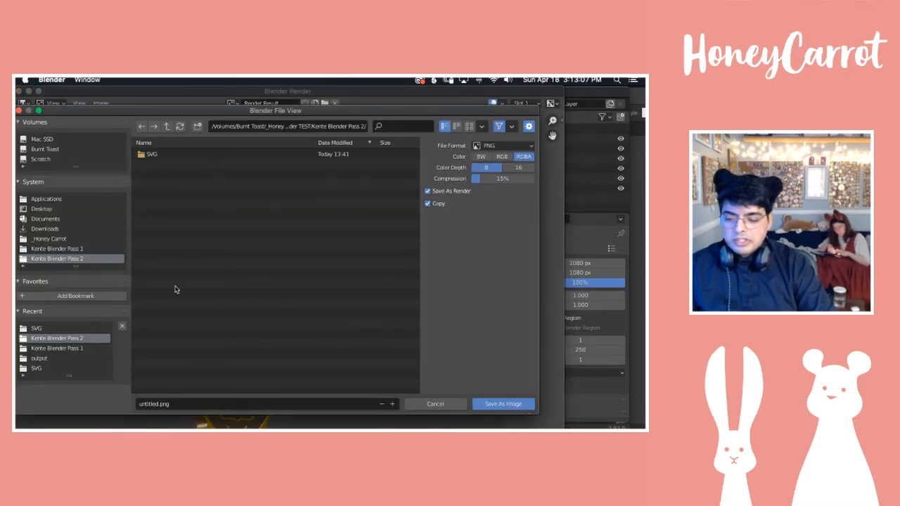
click(478, 404)
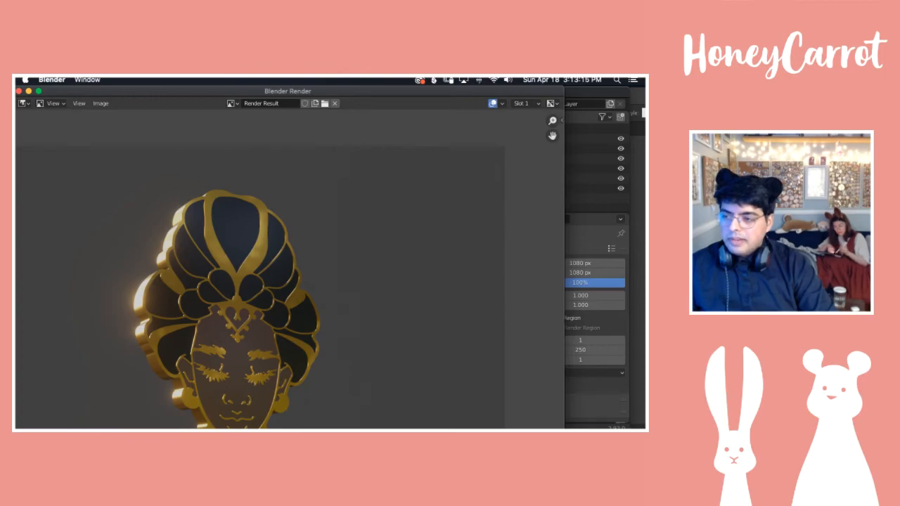
Step: Switch to Finder, inspect untitled.png from the Kente Blender Pass 2 folder in Preview, and return to Blender, closing the render window
click(184, 428)
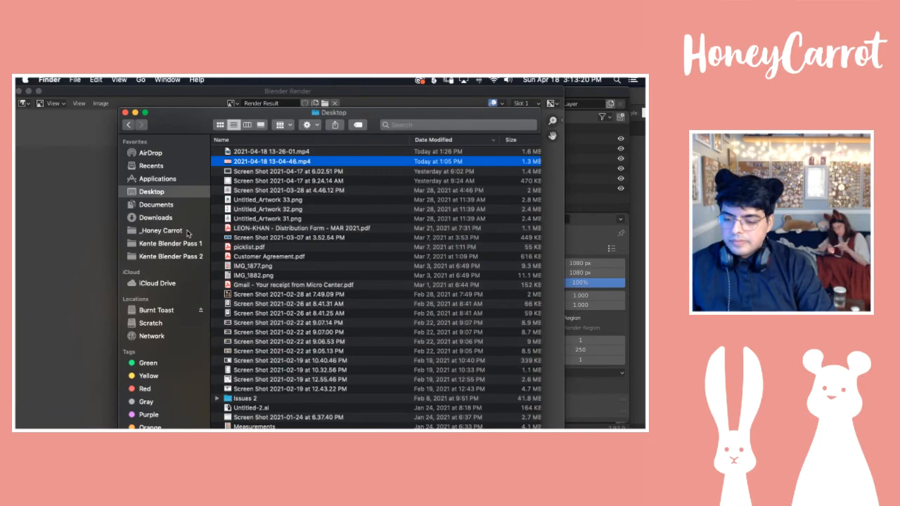
click(166, 258)
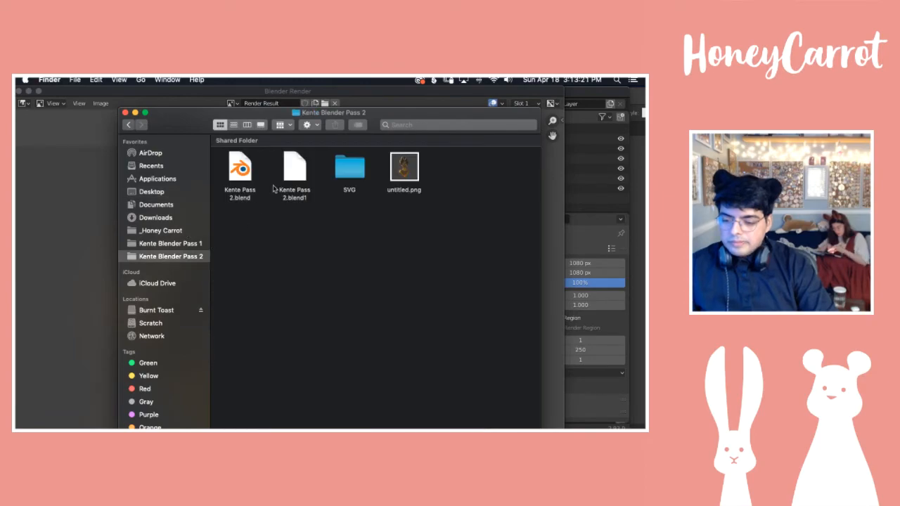
click(411, 170)
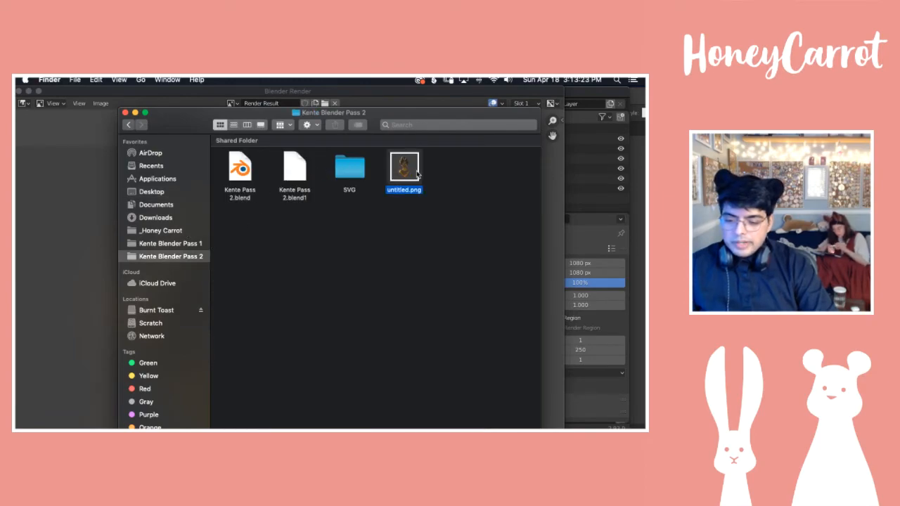
double_click(414, 167)
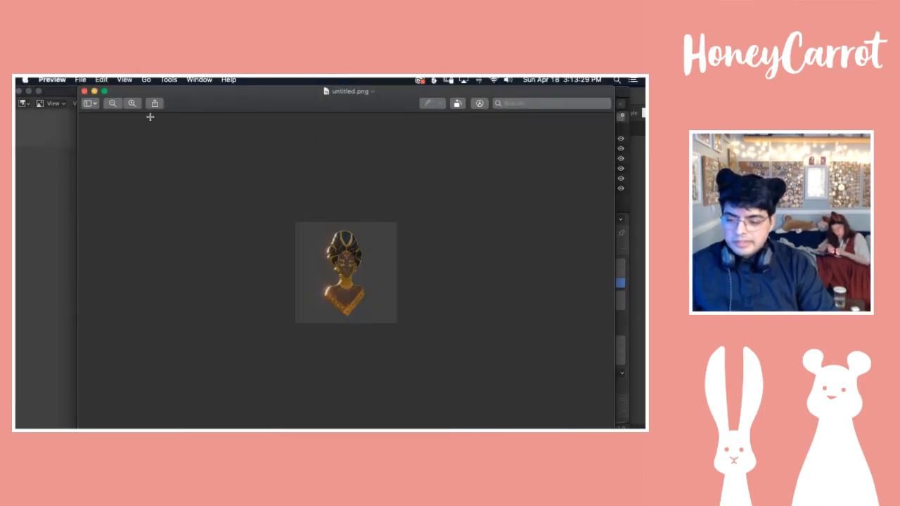
click(105, 92)
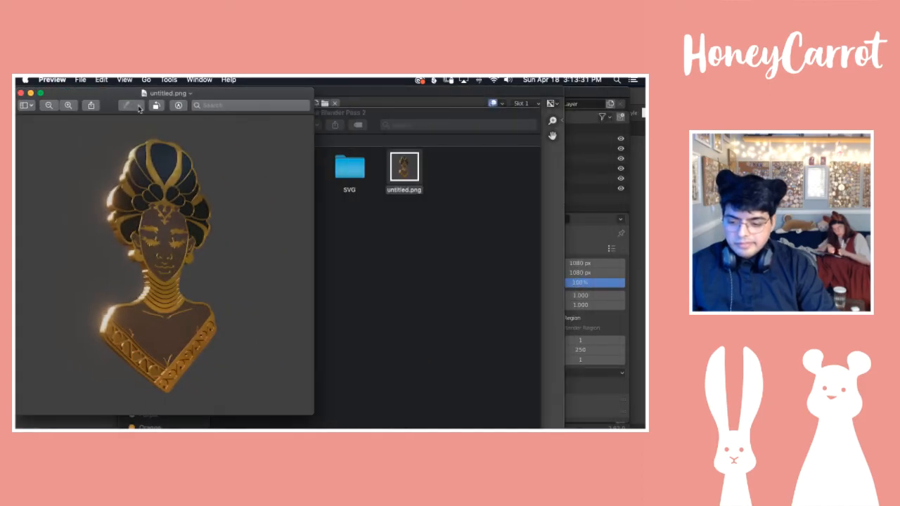
drag(116, 93, 270, 101)
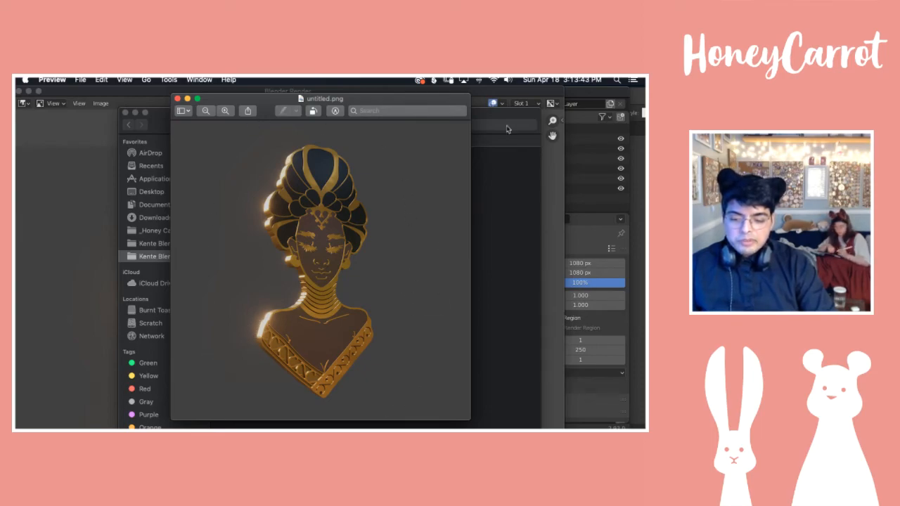
drag(469, 94, 487, 123)
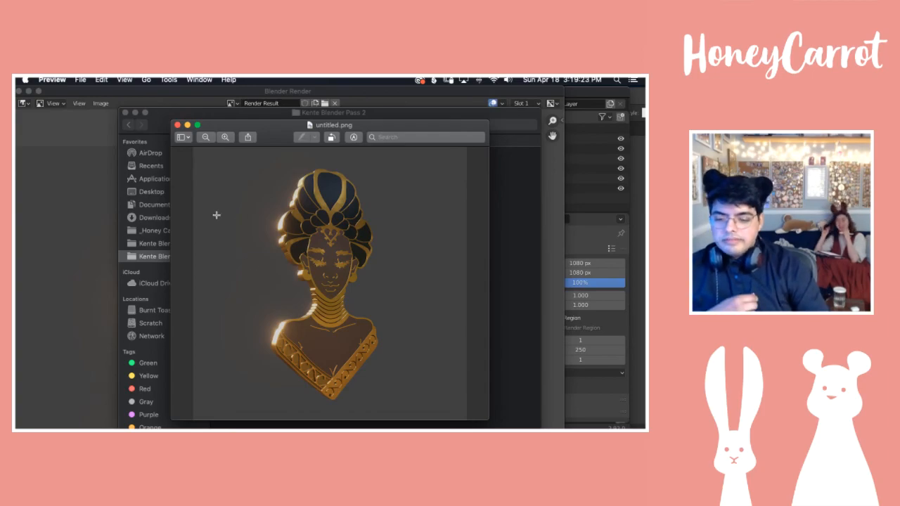
click(327, 90)
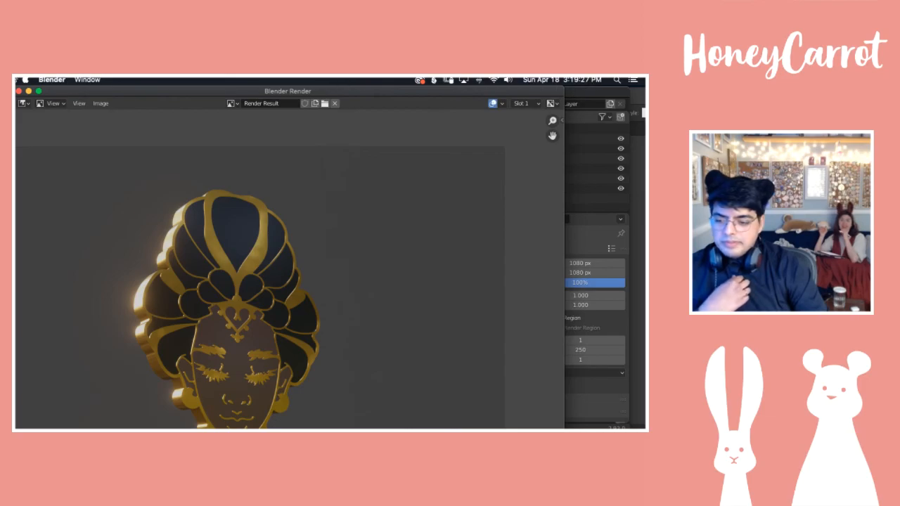
click(19, 91)
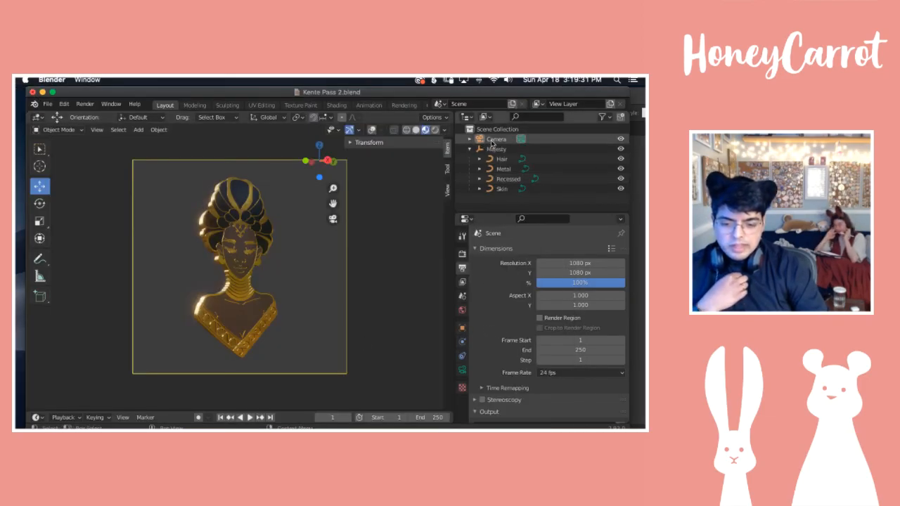
Step: Try a 24 mm focal length on the camera, moving it close to the bust and back out
click(488, 139)
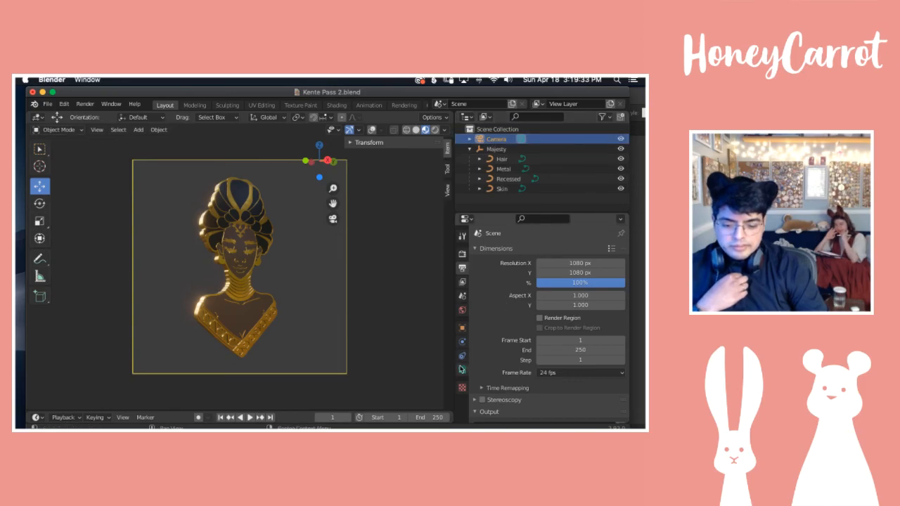
click(462, 369)
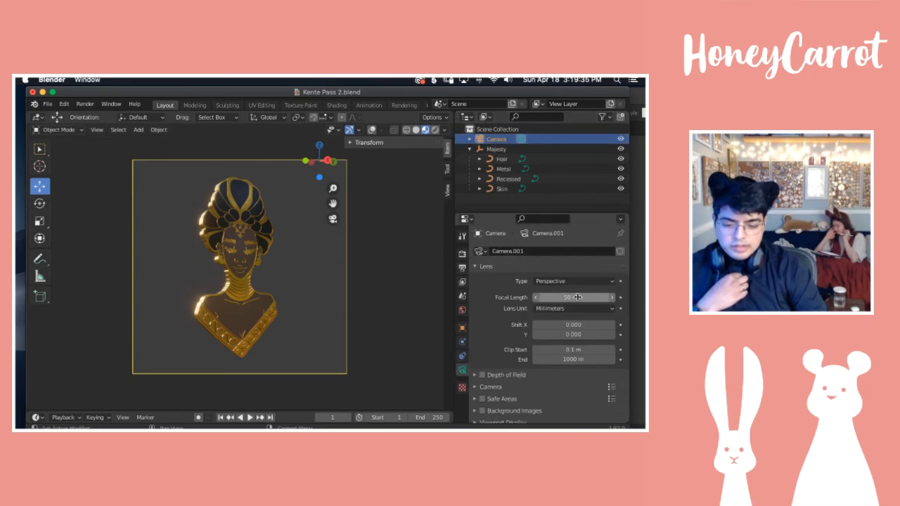
drag(577, 297, 545, 297)
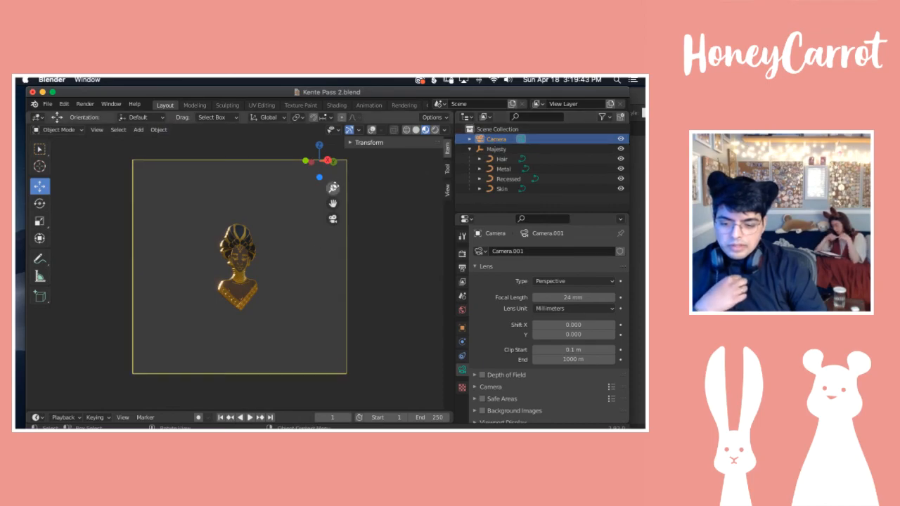
mouse_move(333, 189)
mouse_down()
mouse_move(333, 140)
mouse_move(333, 173)
mouse_up()
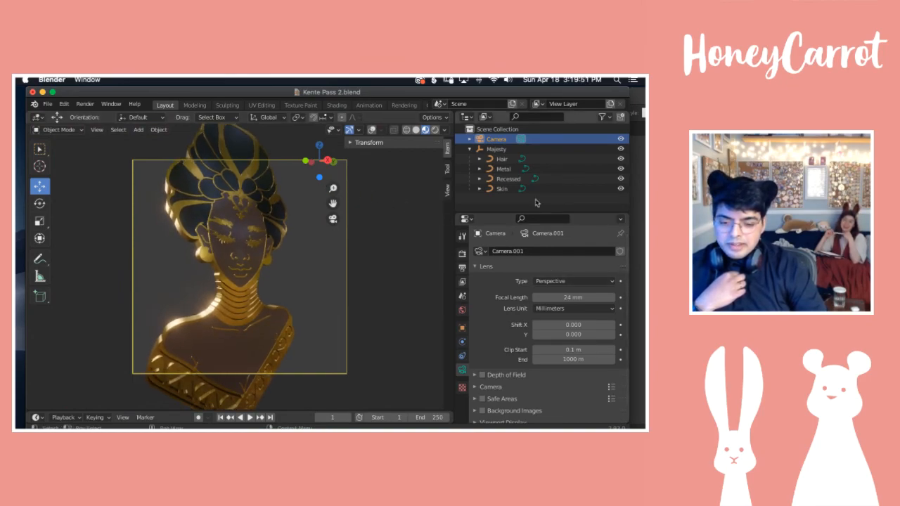
drag(333, 188, 332, 226)
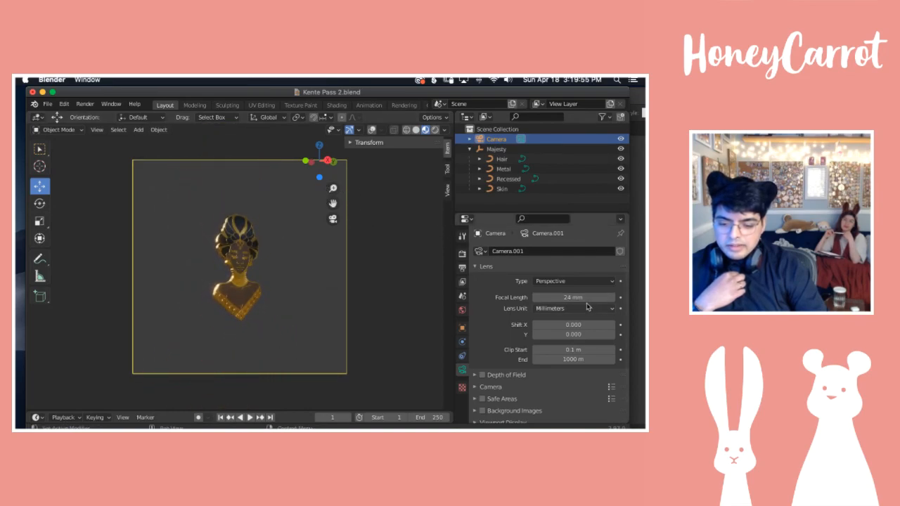
Step: Move the camera farther from the bust and set its focal length to 68 mm so the bust fills the frame
drag(572, 297, 617, 297)
drag(332, 188, 332, 213)
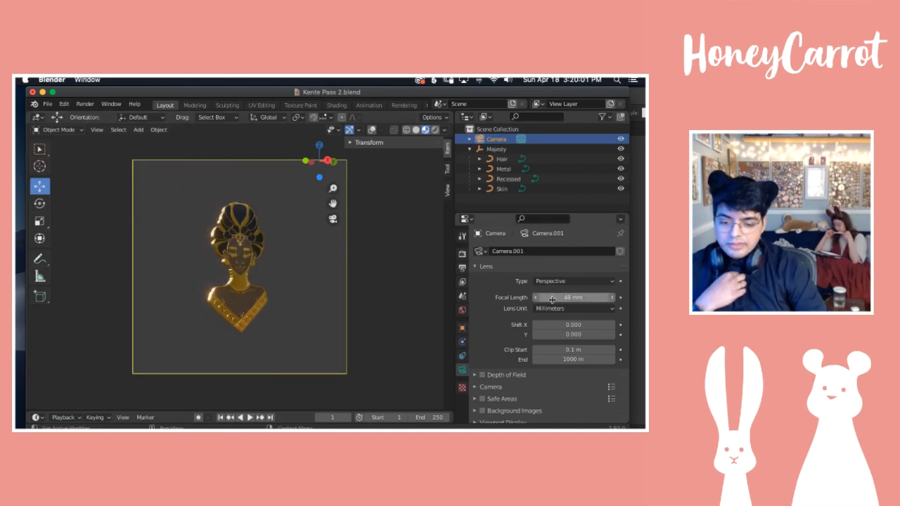
drag(552, 297, 587, 298)
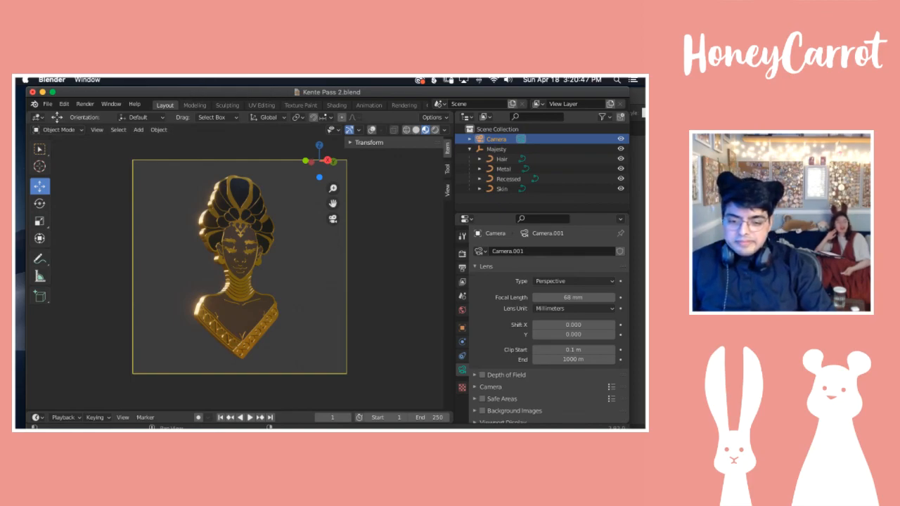
Step: Switch to Illustrator, minimise its window, and deselect the camera back in Blender
key(super+Tab)
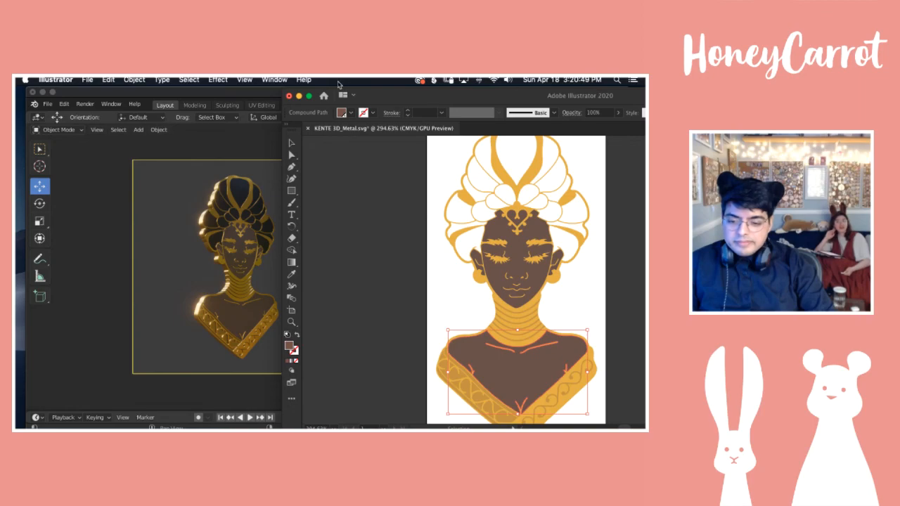
double_click(386, 96)
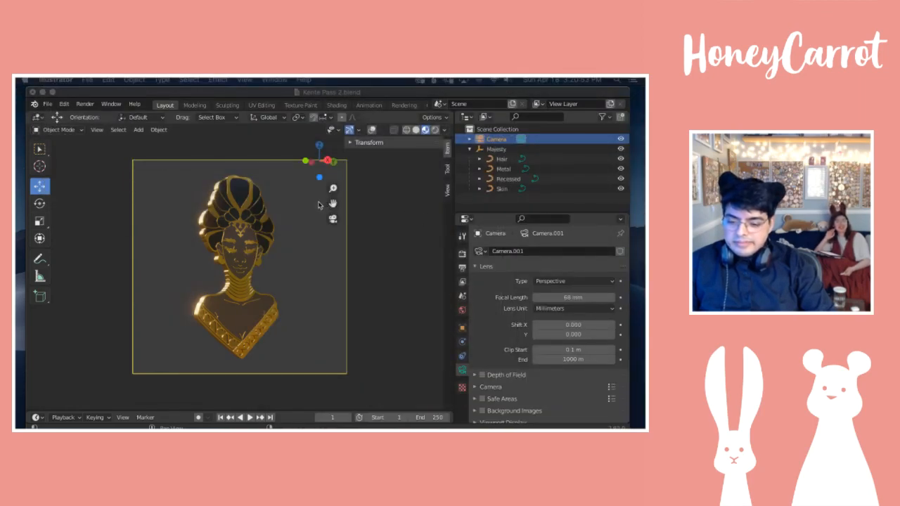
click(565, 204)
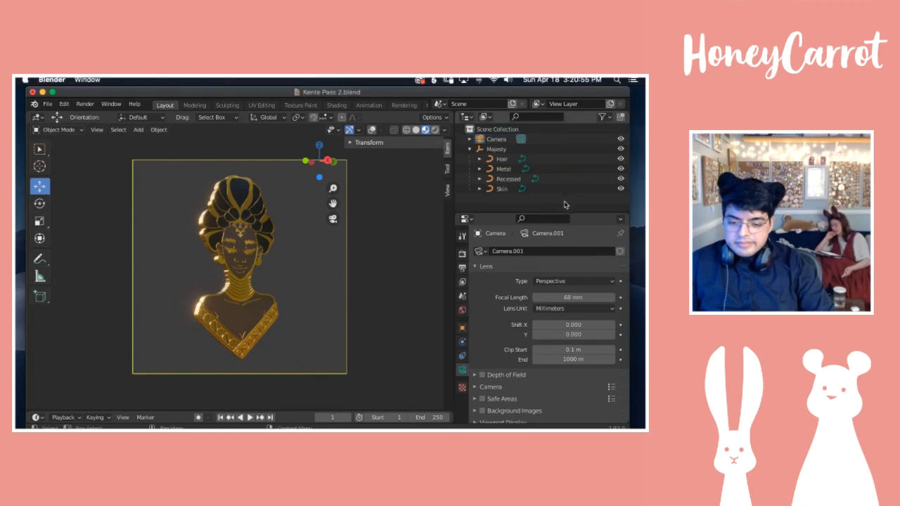